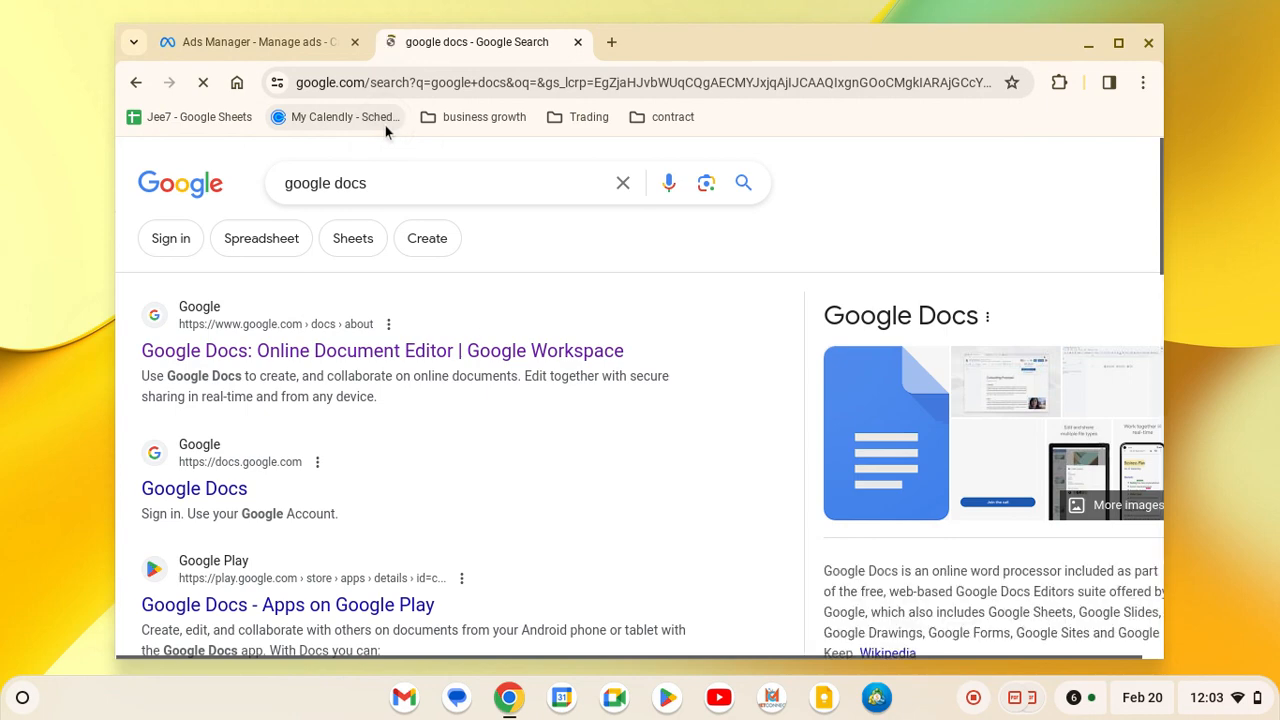
Go to Google Docs from the search results and create a blank document.
{"action": "left_click", "coordinate": [378, 356]}
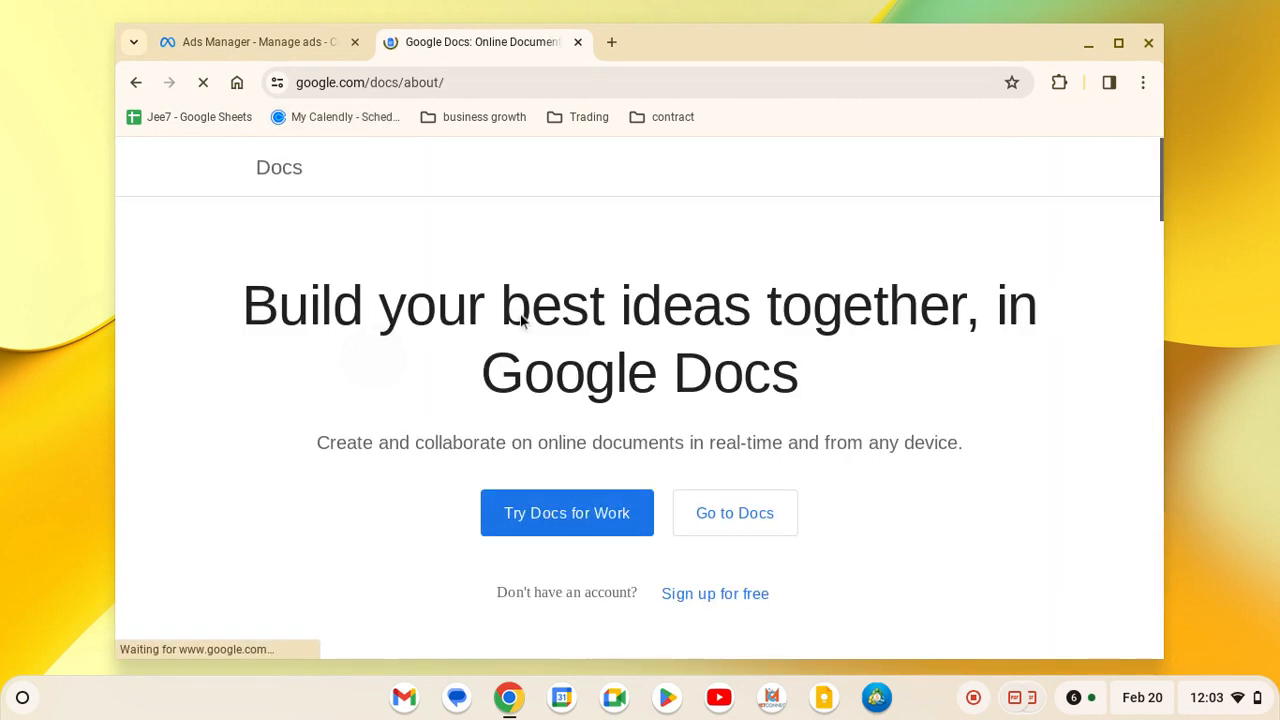
{"action": "left_click", "coordinate": [749, 533]}
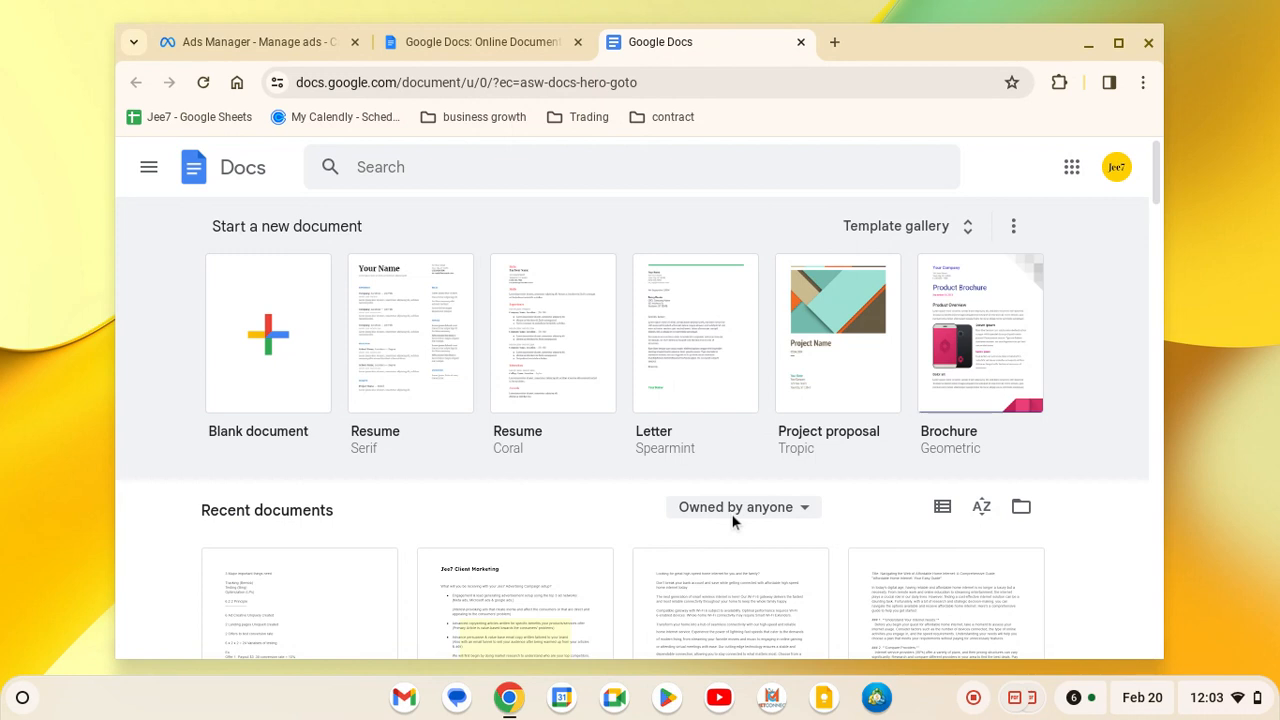
{"action": "left_click", "coordinate": [307, 372]}
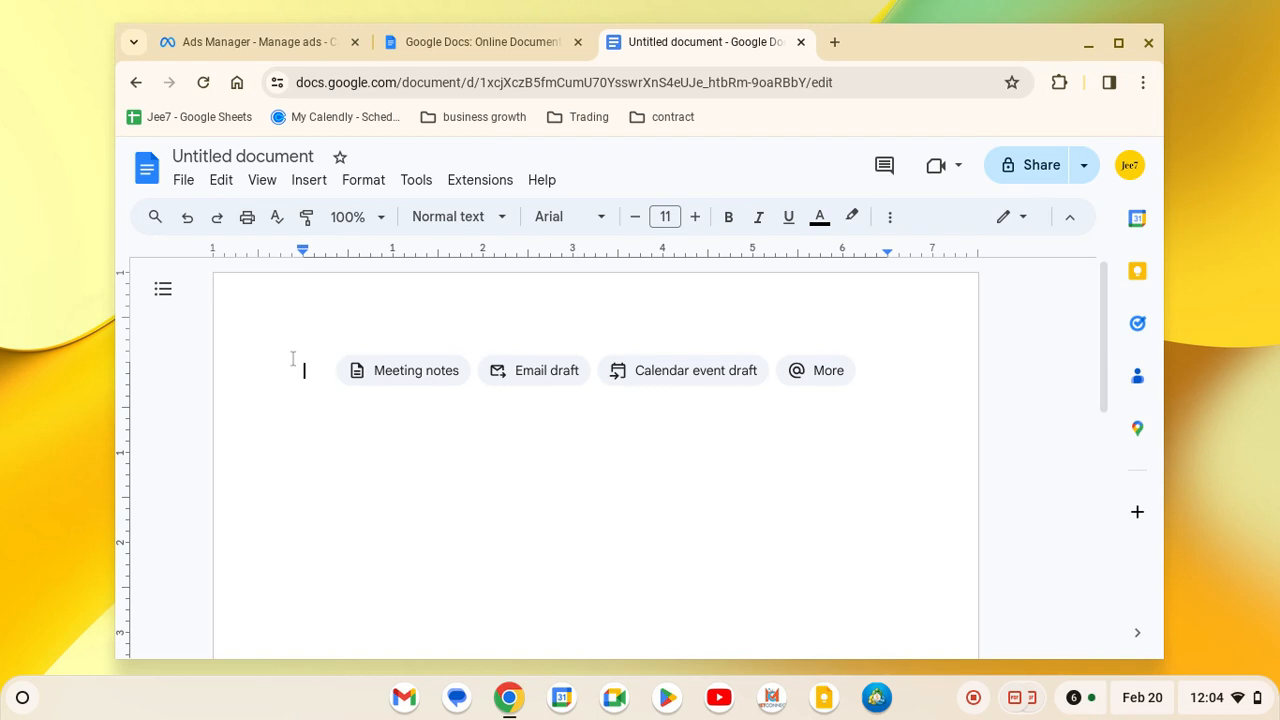
Write "Facebook Ads" and "Indirect Marketing" as separate lines with an empty line between them.
{"action": "type", "text": "Faceb"}
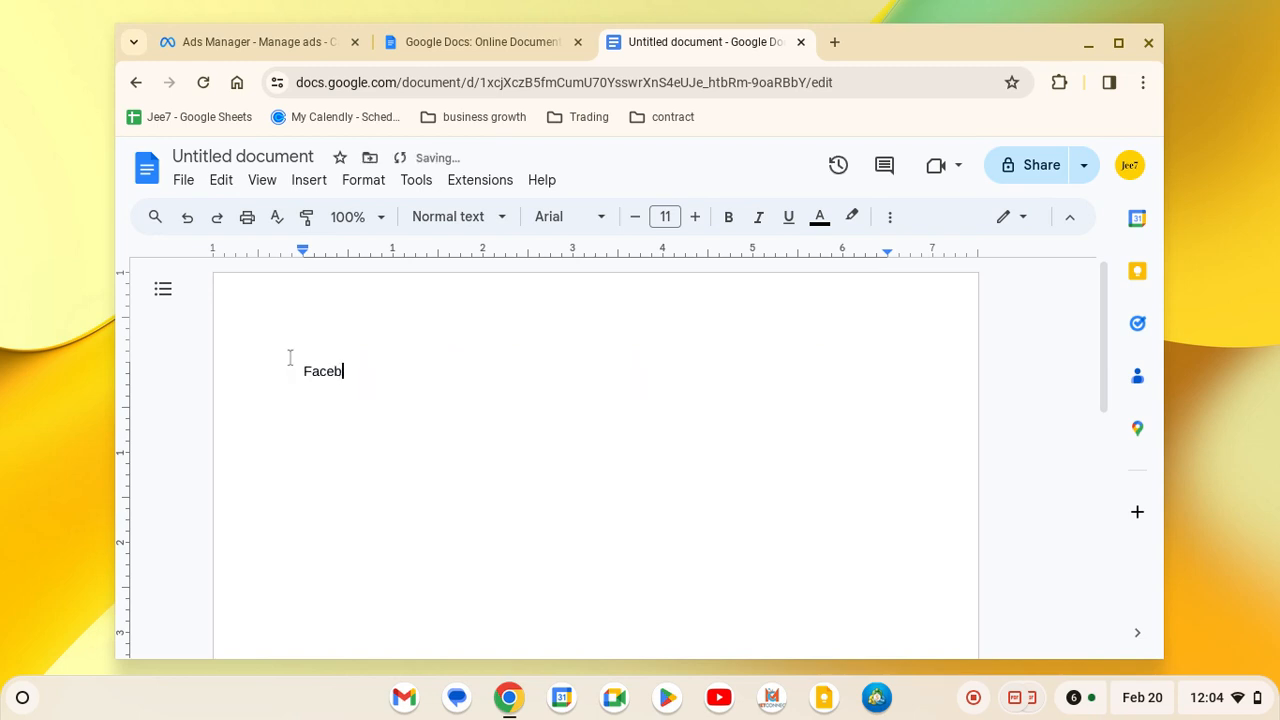
{"action": "type", "text": "ook Ads"}
{"action": "key", "text": "Return"}
{"action": "key", "text": "Return"}
{"action": "type", "text": "Di"}
{"action": "key", "text": "BackSpace"}
{"action": "key", "text": "BackSpace"}
{"action": "type", "text": "Indirect Marketing"}
{"action": "key", "text": "Return"}
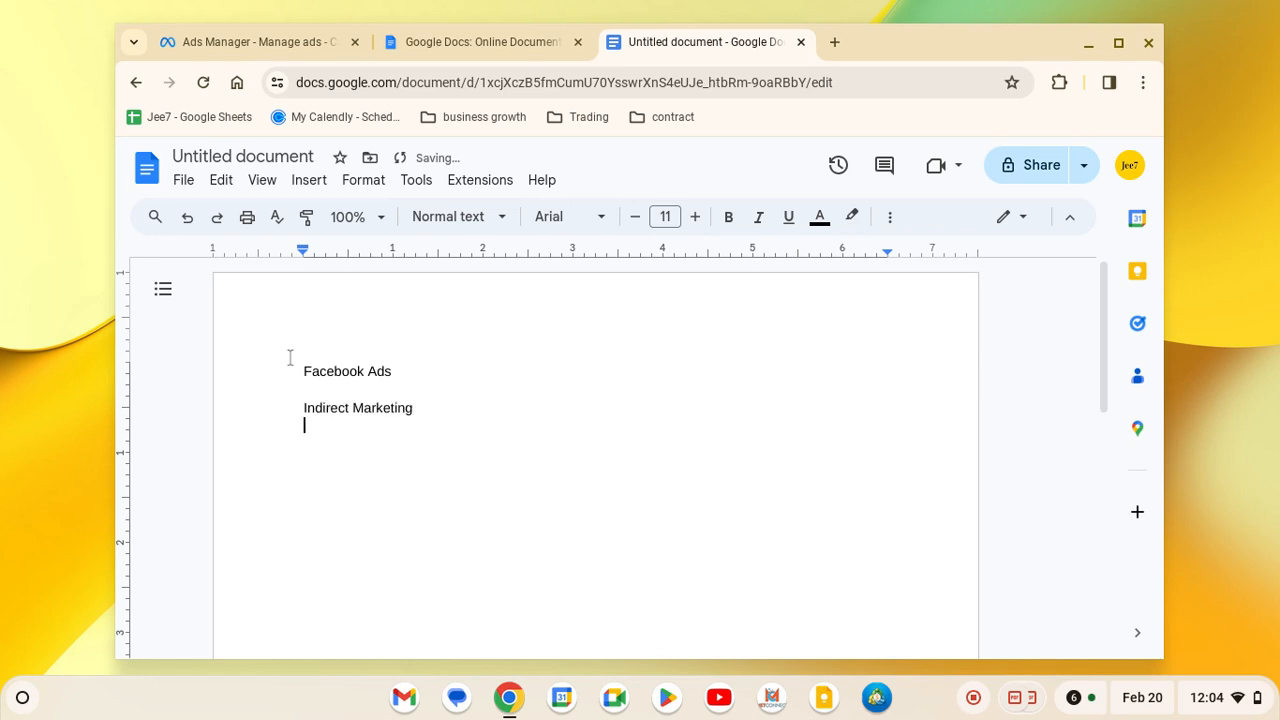
Add the line "Budget base low preferably" below "Indirect Marketing", leaving an empty line between them.
{"action": "key", "text": "Return"}
{"action": "type", "text": "Budget base low"}
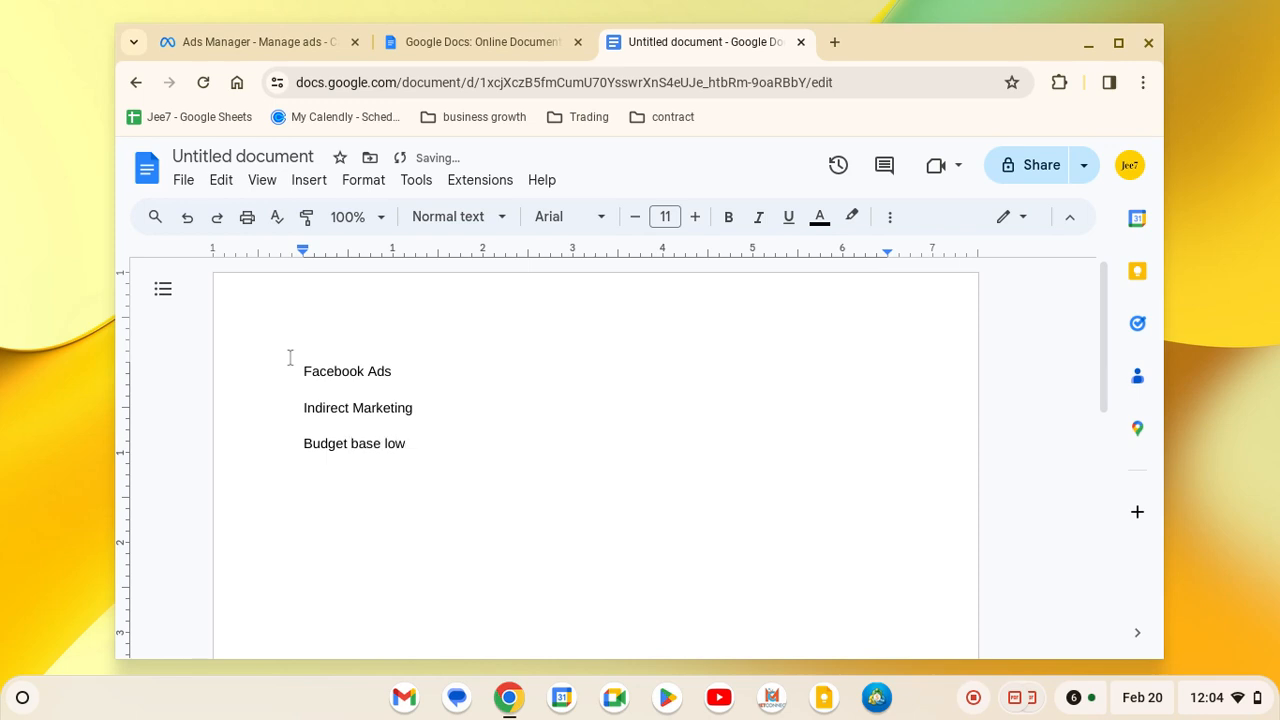
{"action": "type", "text": " perfer"}
{"action": "type", "text": "ably"}
Switch to Meta Ads Manager, start a new campaign and review the available campaign objectives.
{"action": "key", "text": "ctrl+1"}
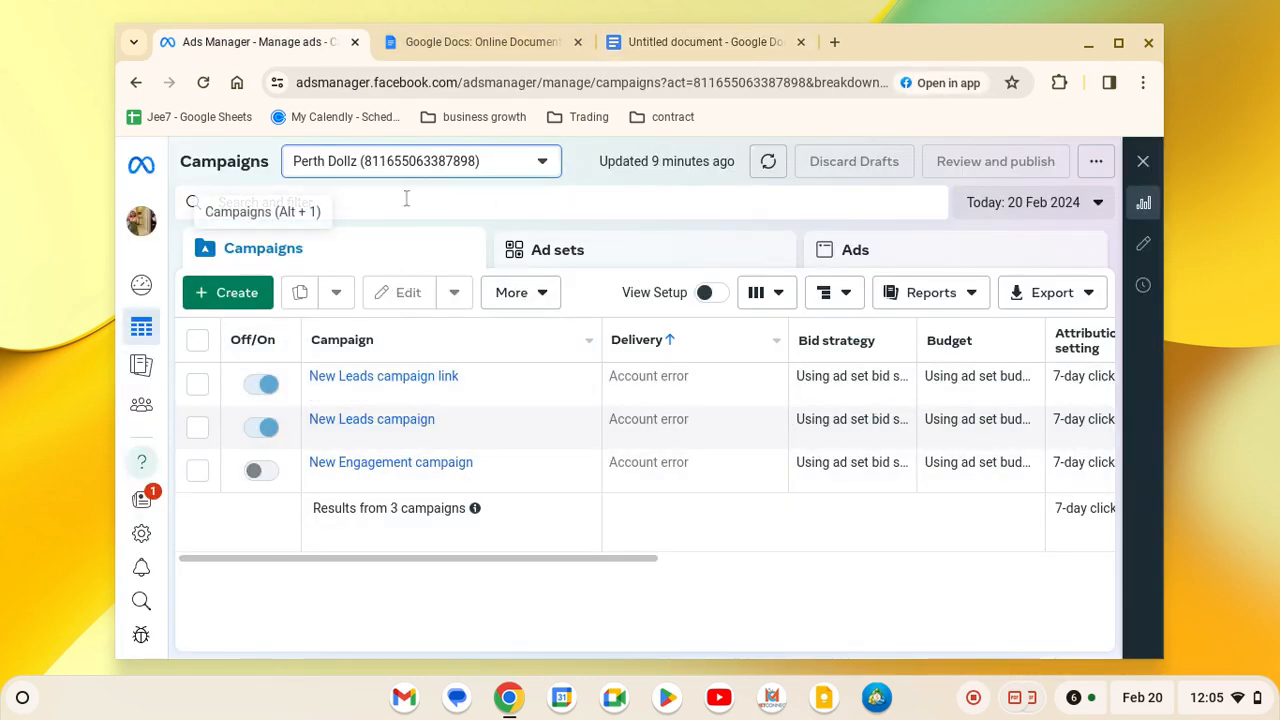
{"action": "mouse_move", "coordinate": [910, 346]}
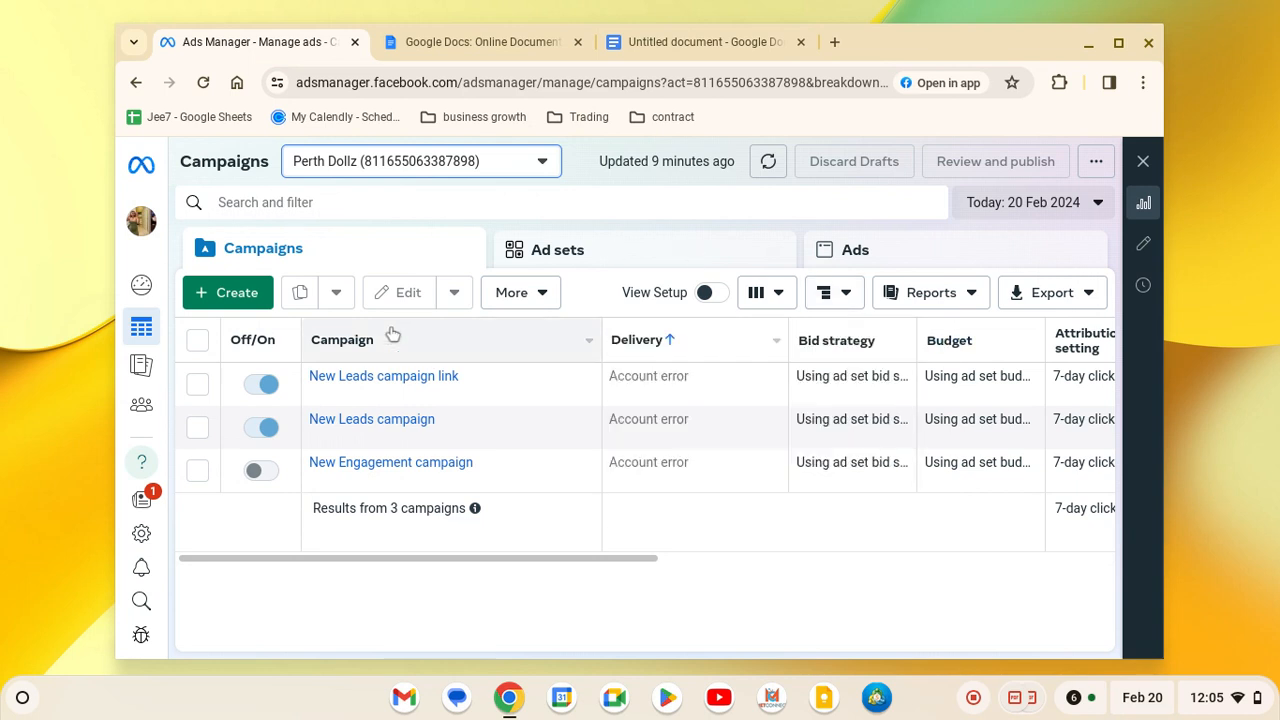
{"action": "left_click", "coordinate": [230, 300]}
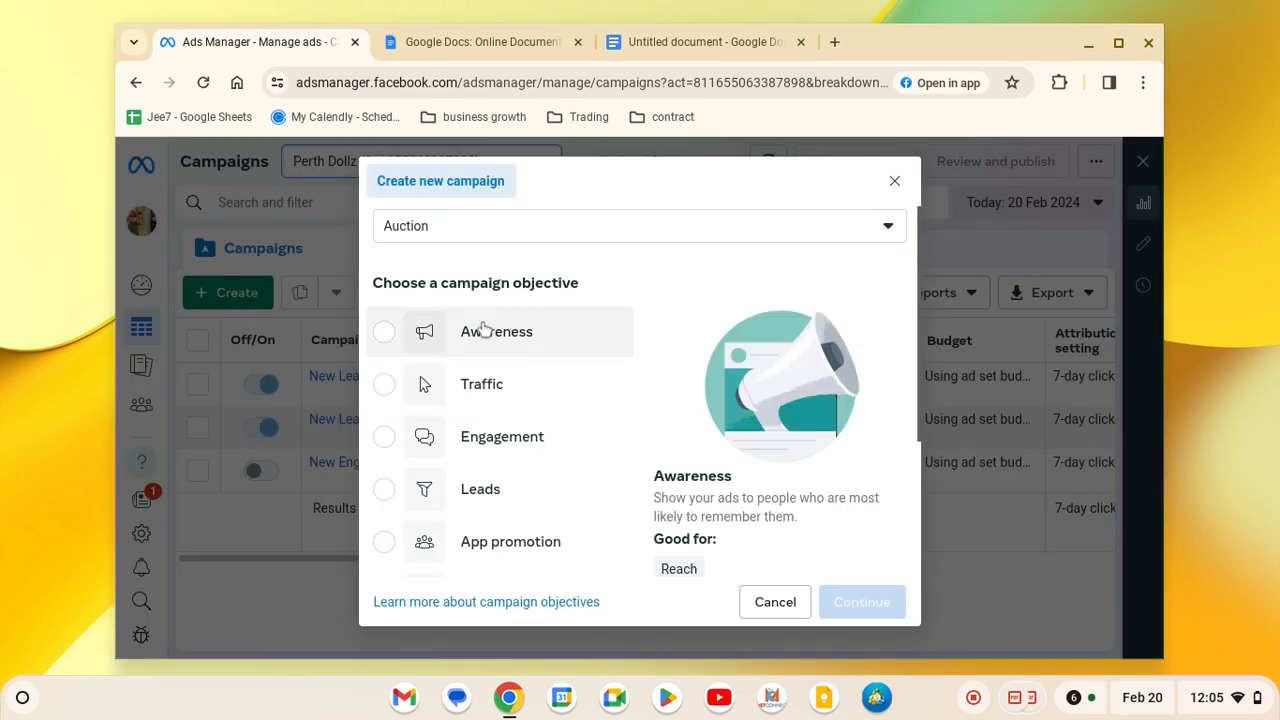
{"action": "scroll", "coordinate": [486, 381], "scroll_direction": "down", "scroll_amount": 3}
{"action": "scroll", "coordinate": [486, 381], "scroll_direction": "up", "scroll_amount": 2}
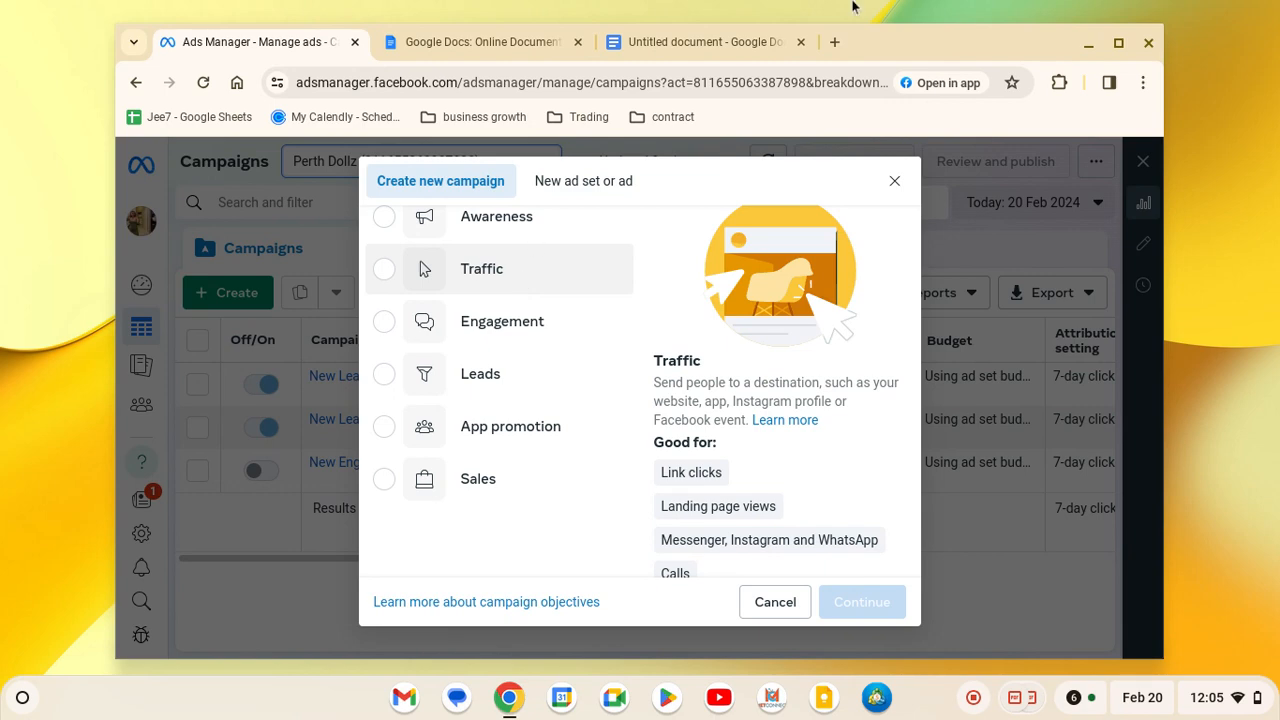
Switch back to the Google Docs notes and add the line "Traffic - Leads - Sales" below the budget line.
{"action": "left_click", "coordinate": [712, 44]}
{"action": "key", "text": "Return"}
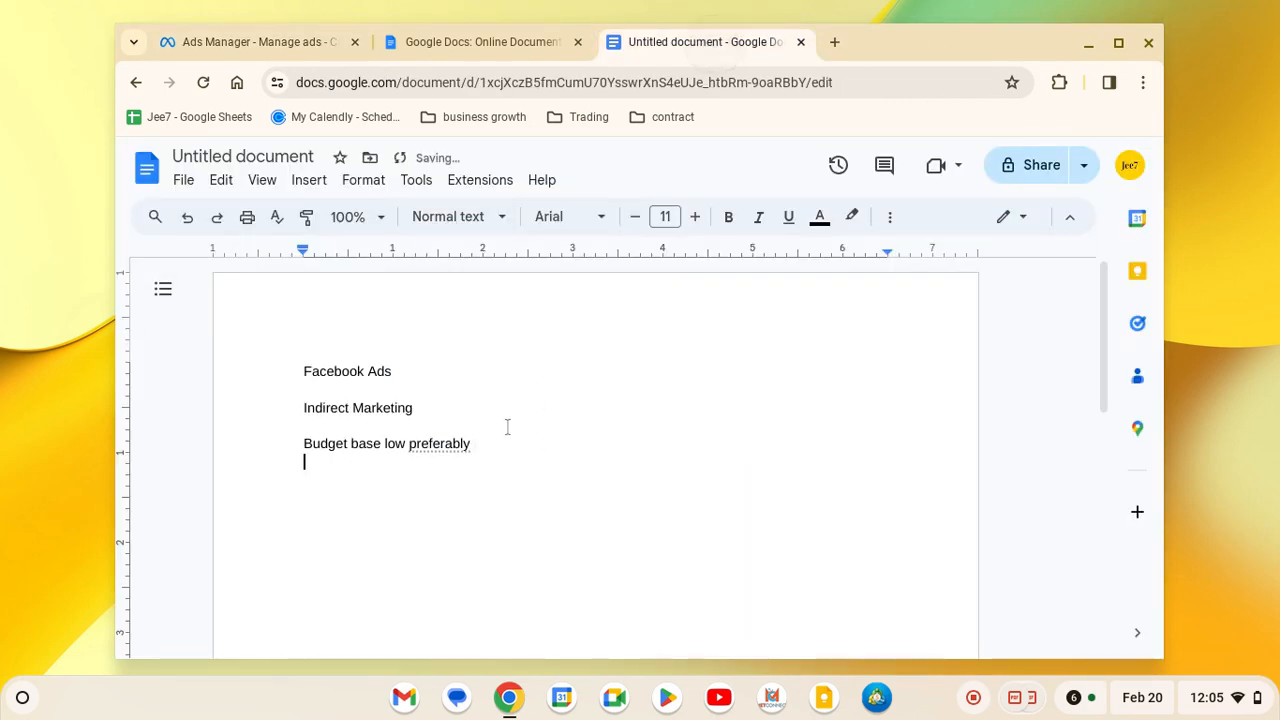
{"action": "type", "text": "Traf"}
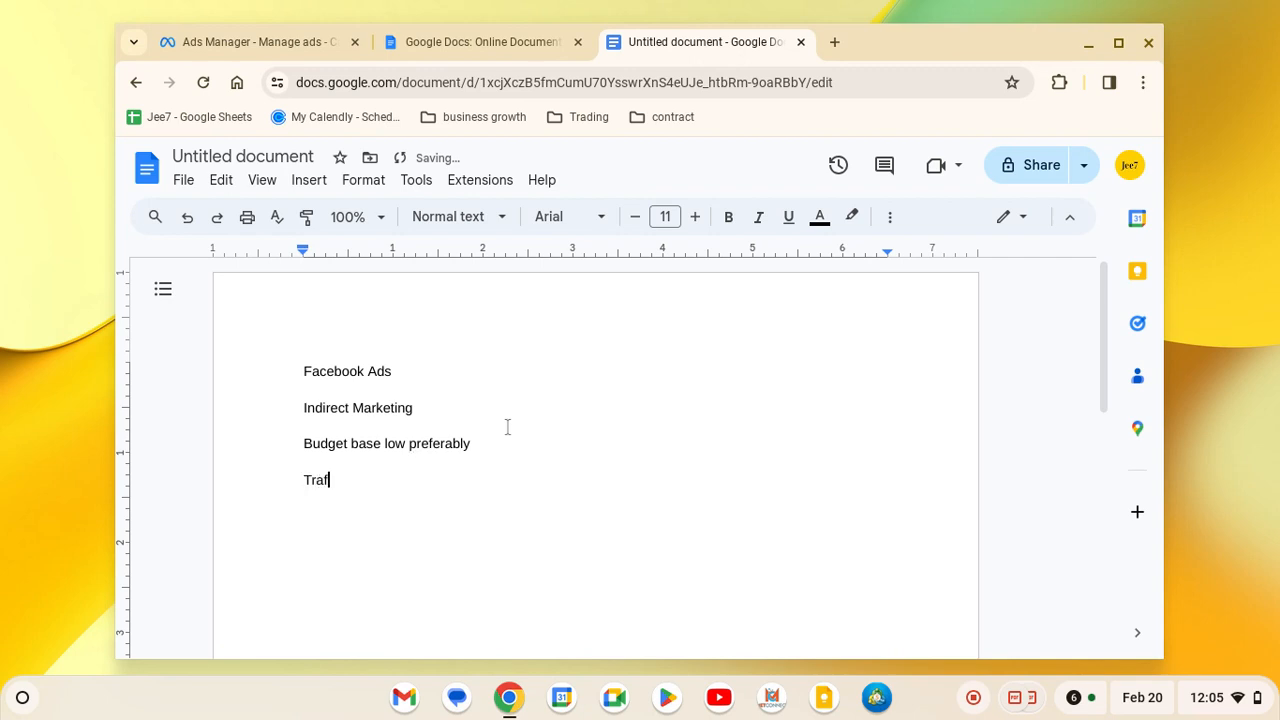
{"action": "type", "text": "fic - Leads - Sales"}
Highlight the word "Leads" in yellow in the "Traffic - Leads - Sales" line.
{"action": "double_click", "coordinate": [370, 480]}
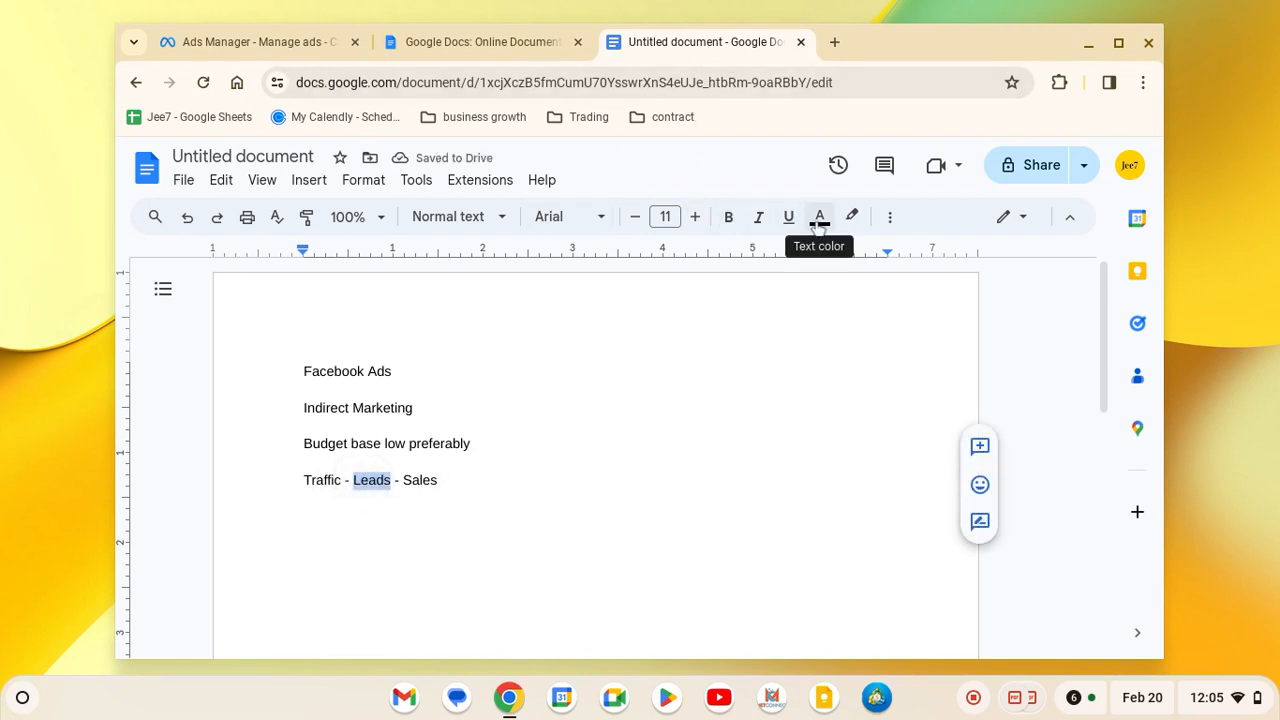
{"action": "left_click", "coordinate": [890, 217]}
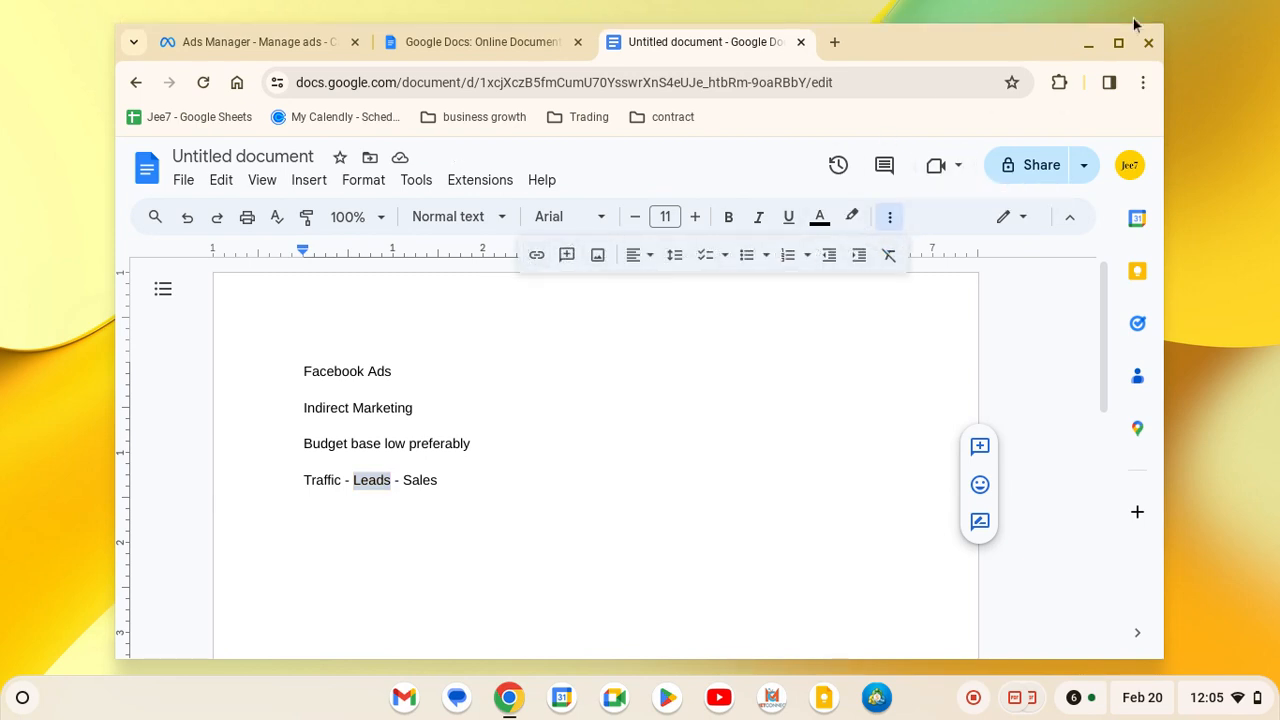
{"action": "left_click", "coordinate": [855, 218]}
{"action": "left_click", "coordinate": [919, 303]}
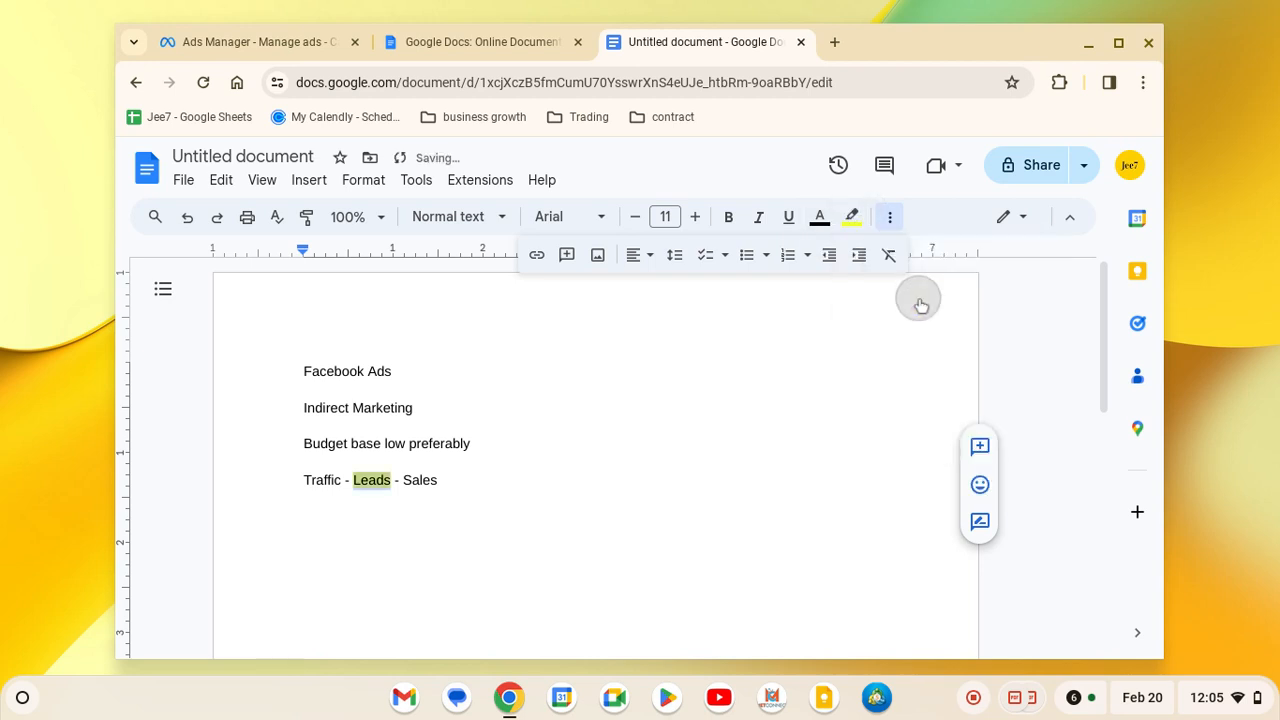
{"action": "left_click", "coordinate": [455, 465]}
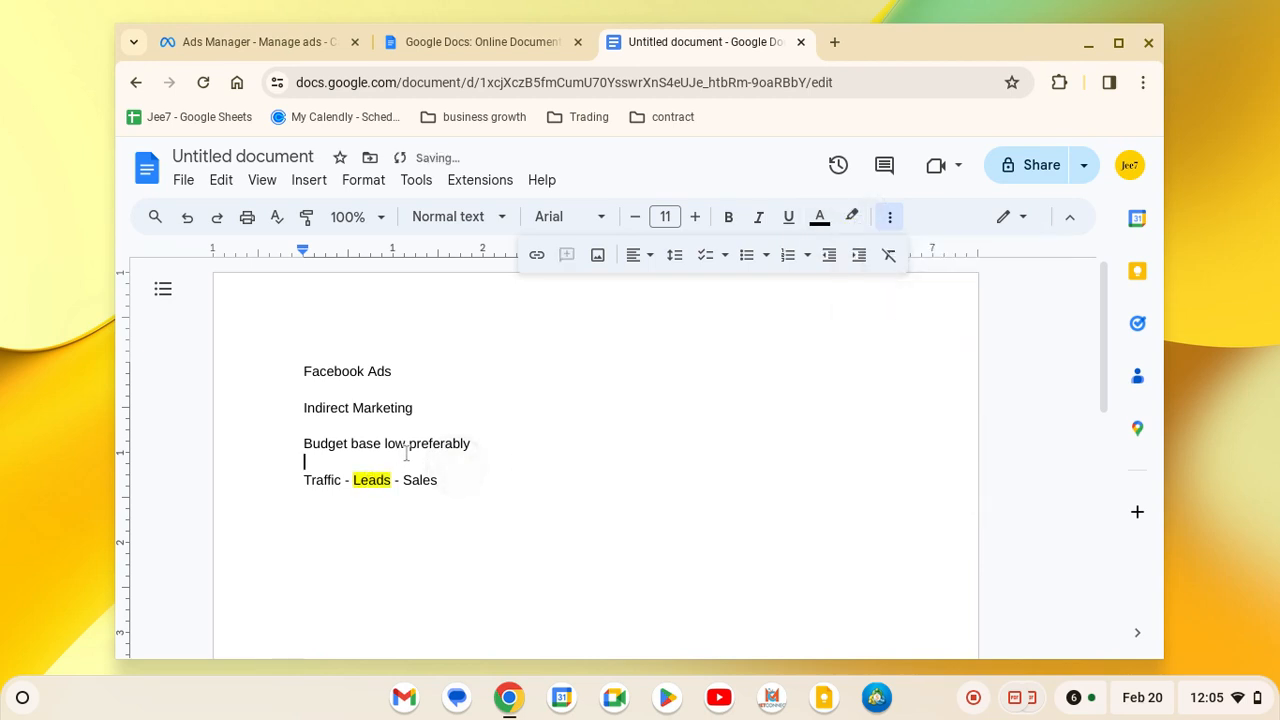
Switch to Meta Ads Manager to view the Leads objective's description, and return to the Google Docs notes.
{"action": "key", "text": "ctrl+shift+Tab"}
{"action": "key", "text": "ctrl+shift+Tab"}
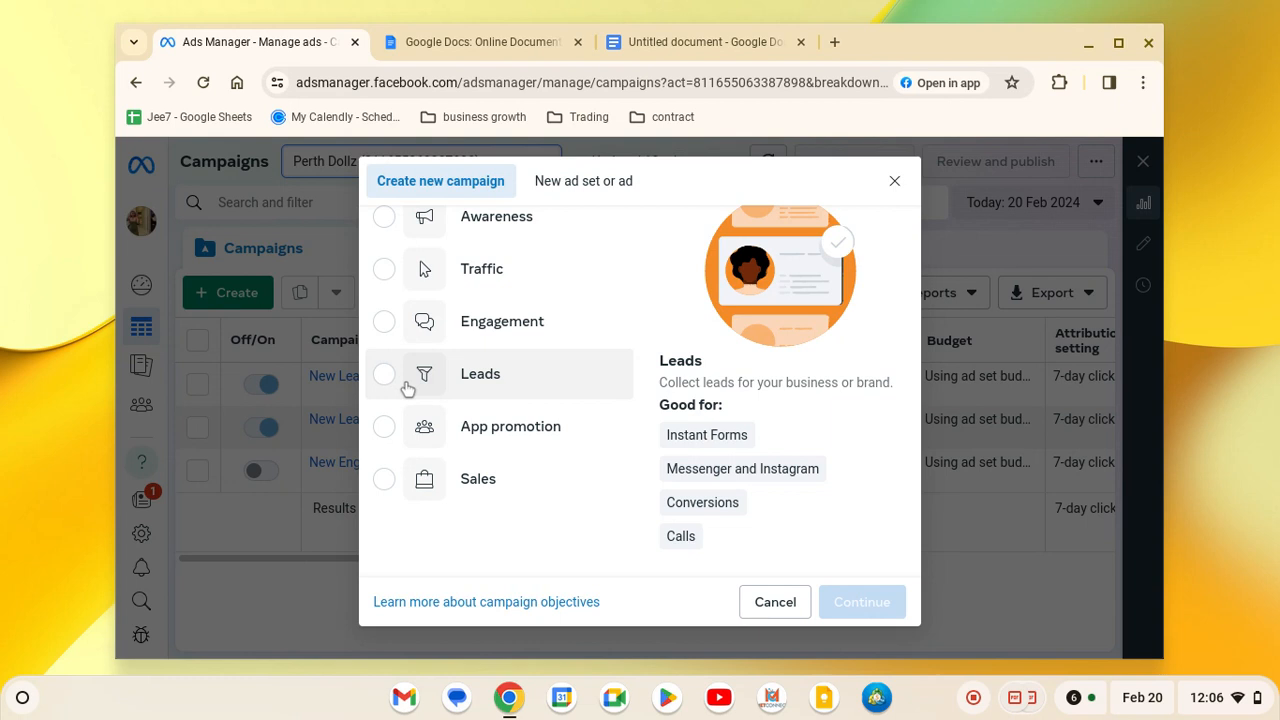
{"action": "key", "text": "ctrl+shift+Tab"}
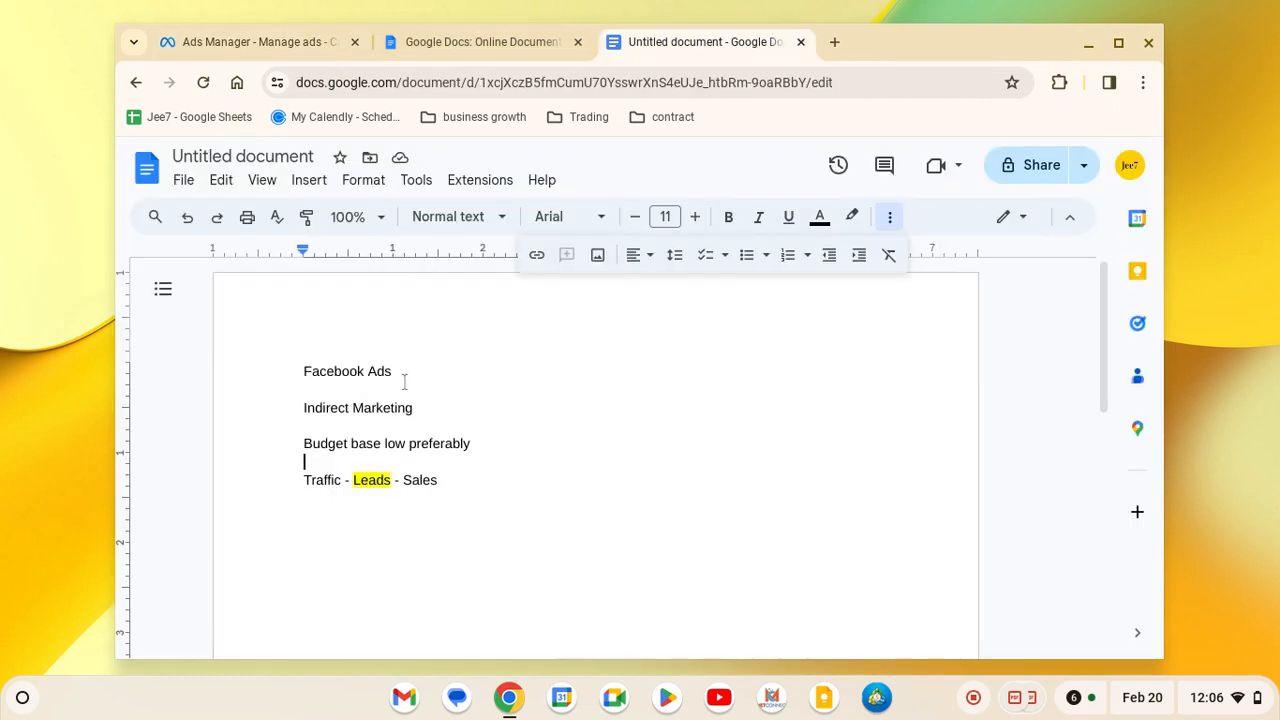
Add the line "Broad Targeting" below "Traffic - Leads - Sales".
{"action": "left_click", "coordinate": [501, 479]}
{"action": "key", "text": "Return"}
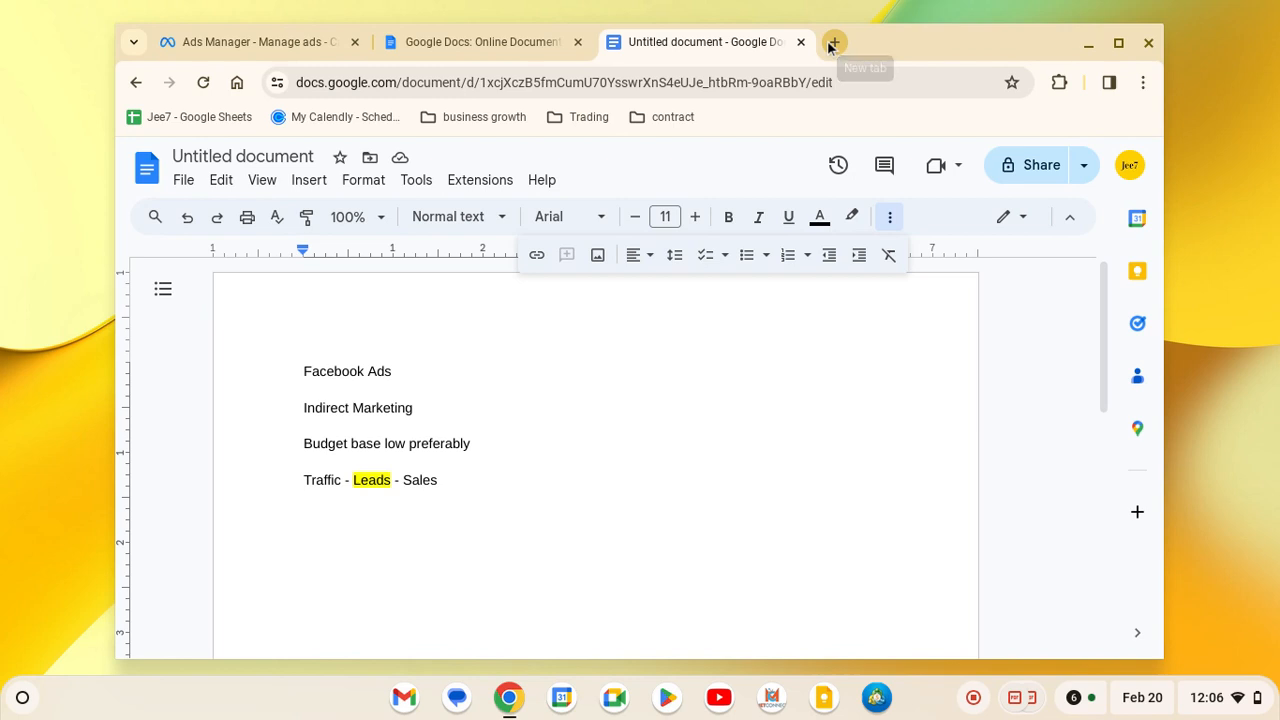
{"action": "type", "text": "Broad"}
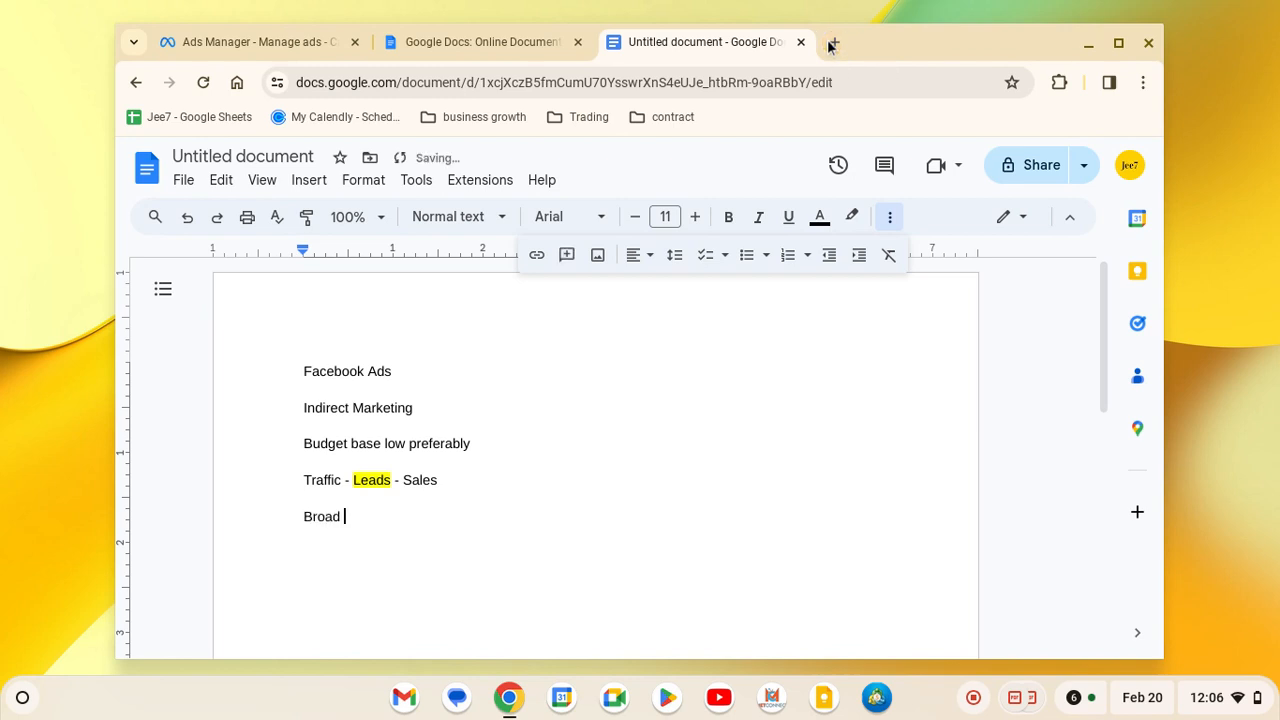
{"action": "type", "text": "Targeting"}
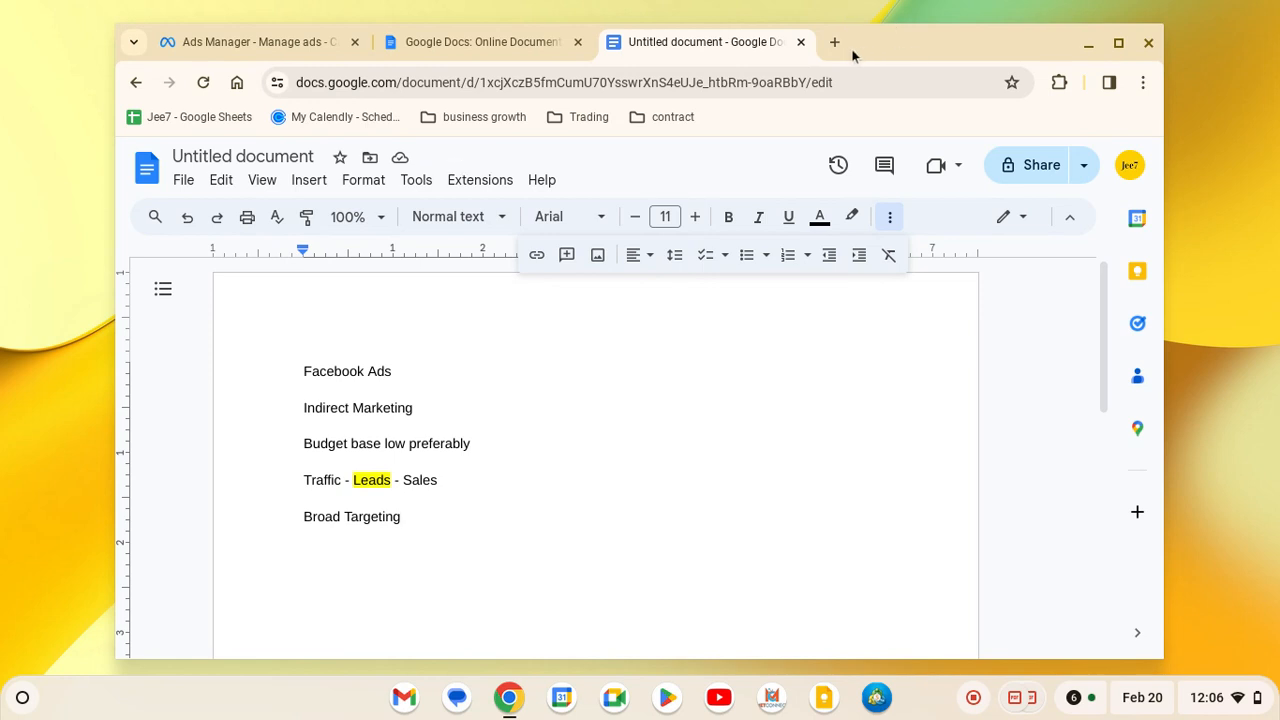
Search the web for offervault in a new browser tab, open the OfferVault site and examine its affiliate offers.
{"action": "left_click", "coordinate": [845, 44]}
{"action": "type", "text": "offevault"}
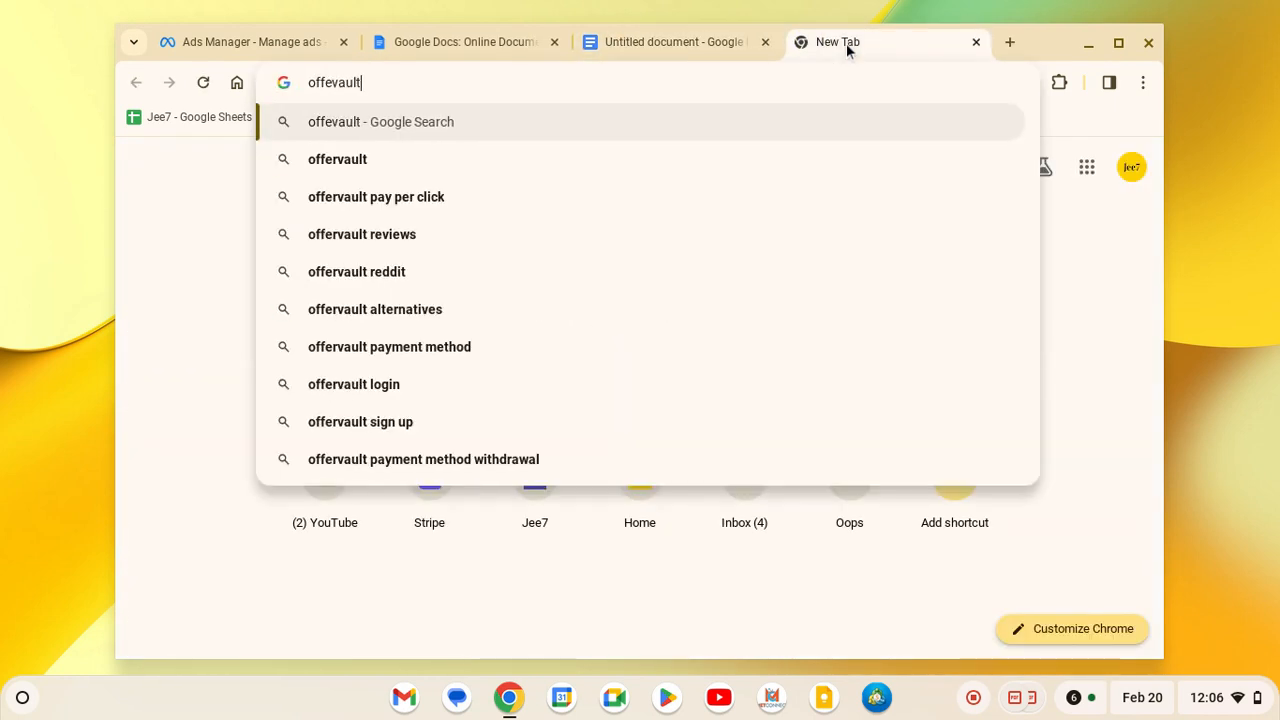
{"action": "key", "text": "Down"}
{"action": "key", "text": "Return"}
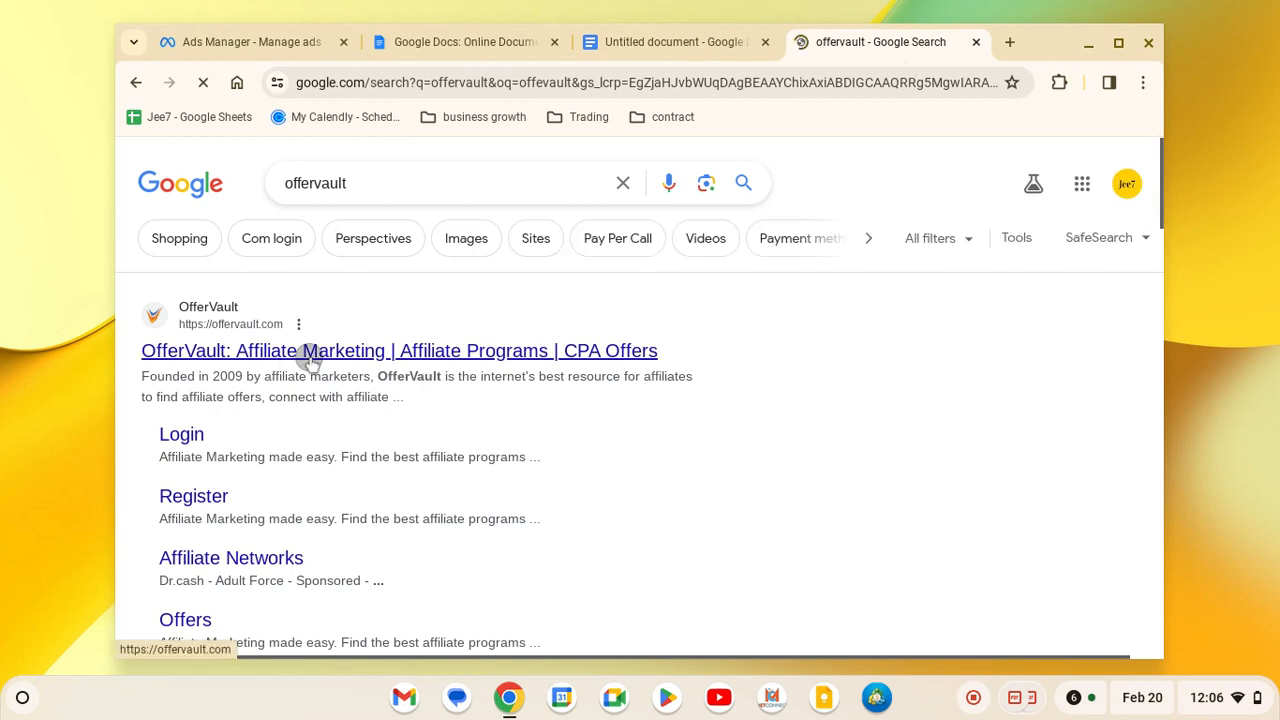
{"action": "left_click", "coordinate": [309, 360]}
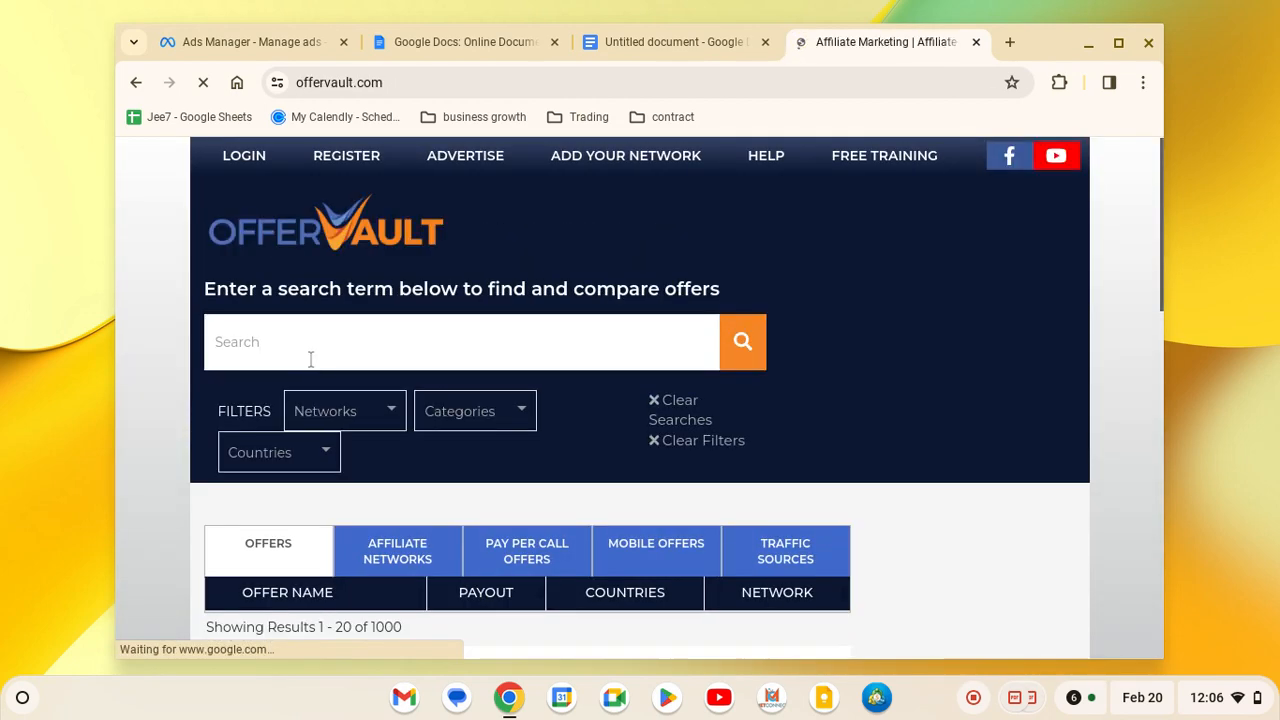
{"action": "scroll", "coordinate": [335, 370], "scroll_direction": "down", "scroll_amount": 4}
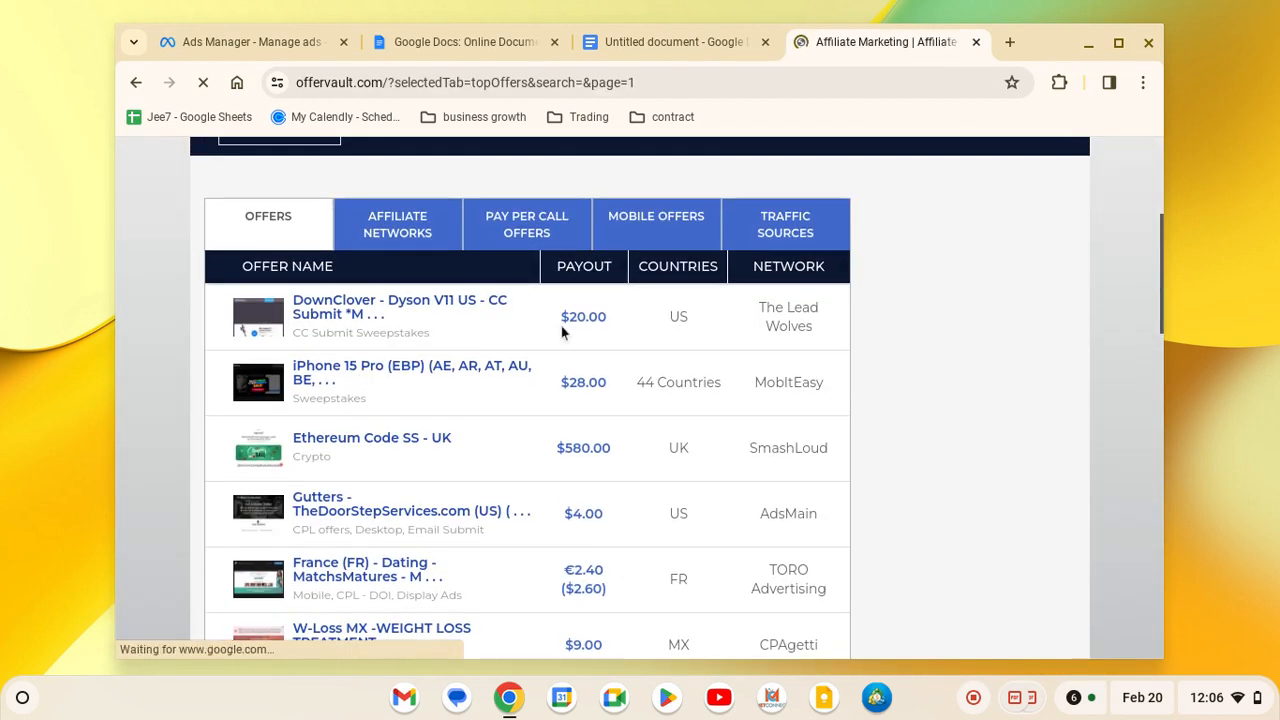
{"action": "scroll", "coordinate": [902, 449], "scroll_direction": "down", "scroll_amount": 3}
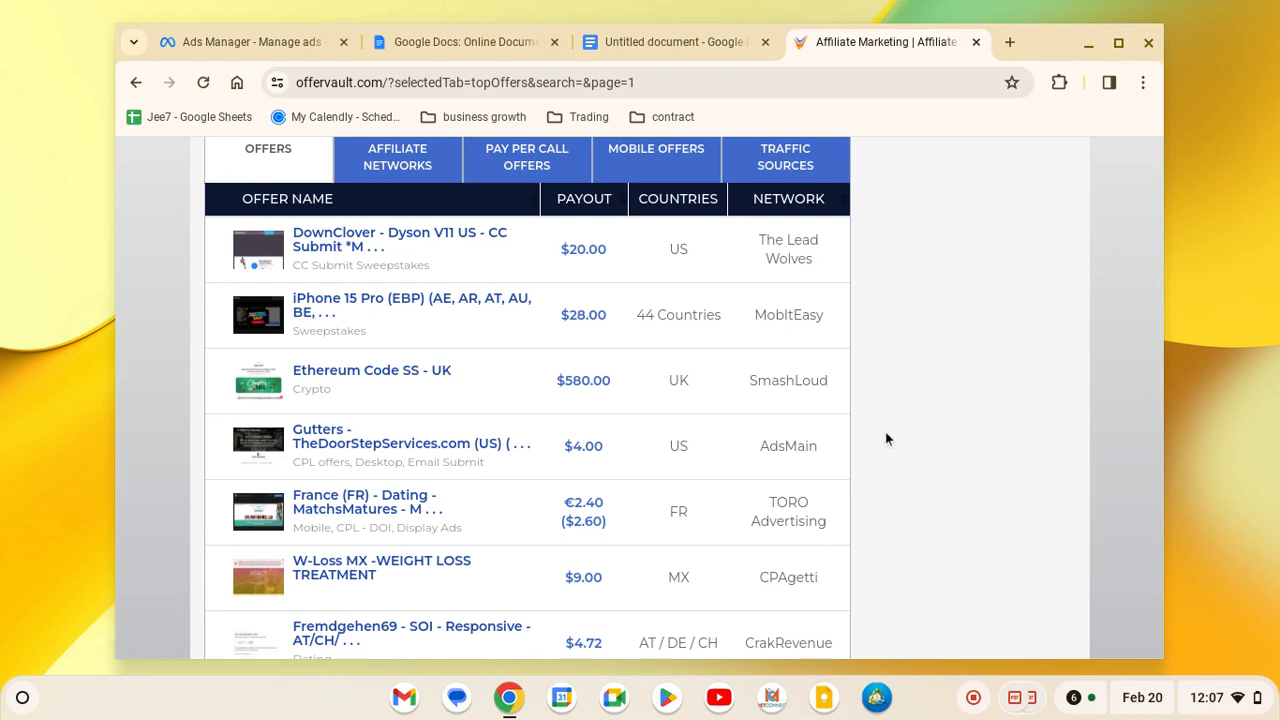
{"action": "scroll", "coordinate": [885, 438], "scroll_direction": "down", "scroll_amount": 2}
{"action": "scroll", "coordinate": [885, 438], "scroll_direction": "up", "scroll_amount": 6}
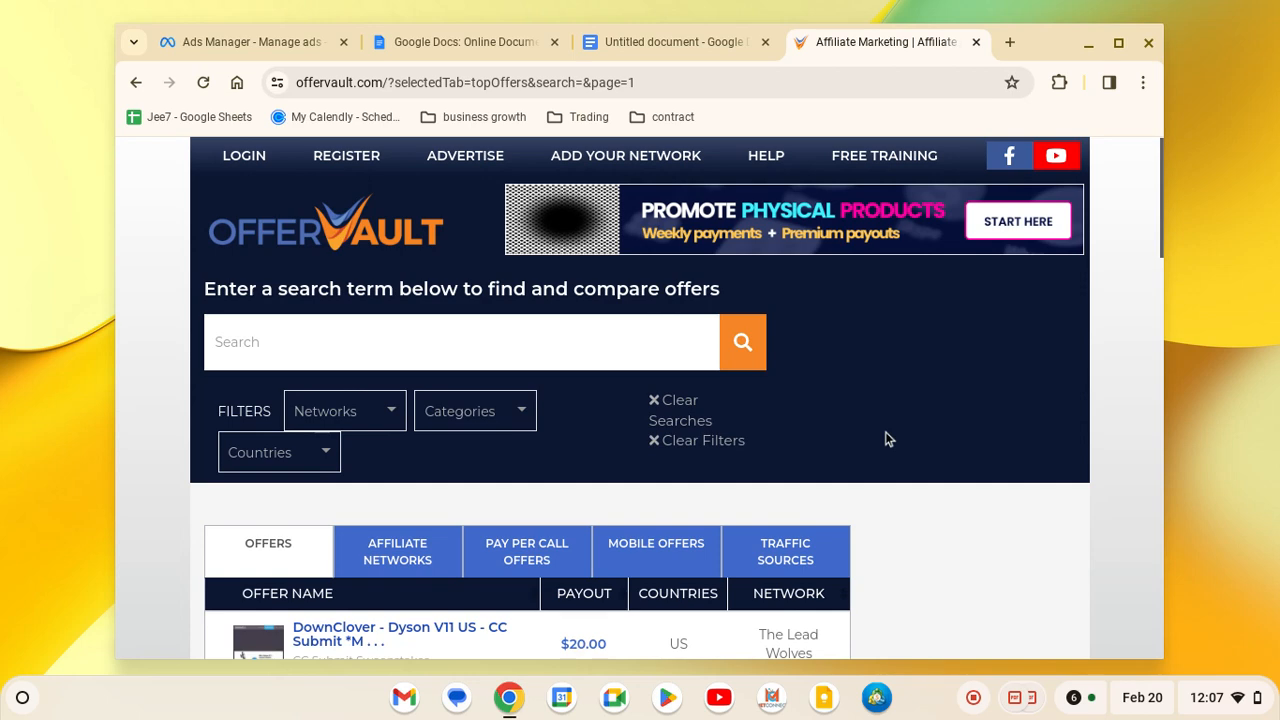
Open an empty browser tab, and in the Google Docs notes add the line "Image base" below "Broad Targeting".
{"action": "left_click", "coordinate": [1009, 42]}
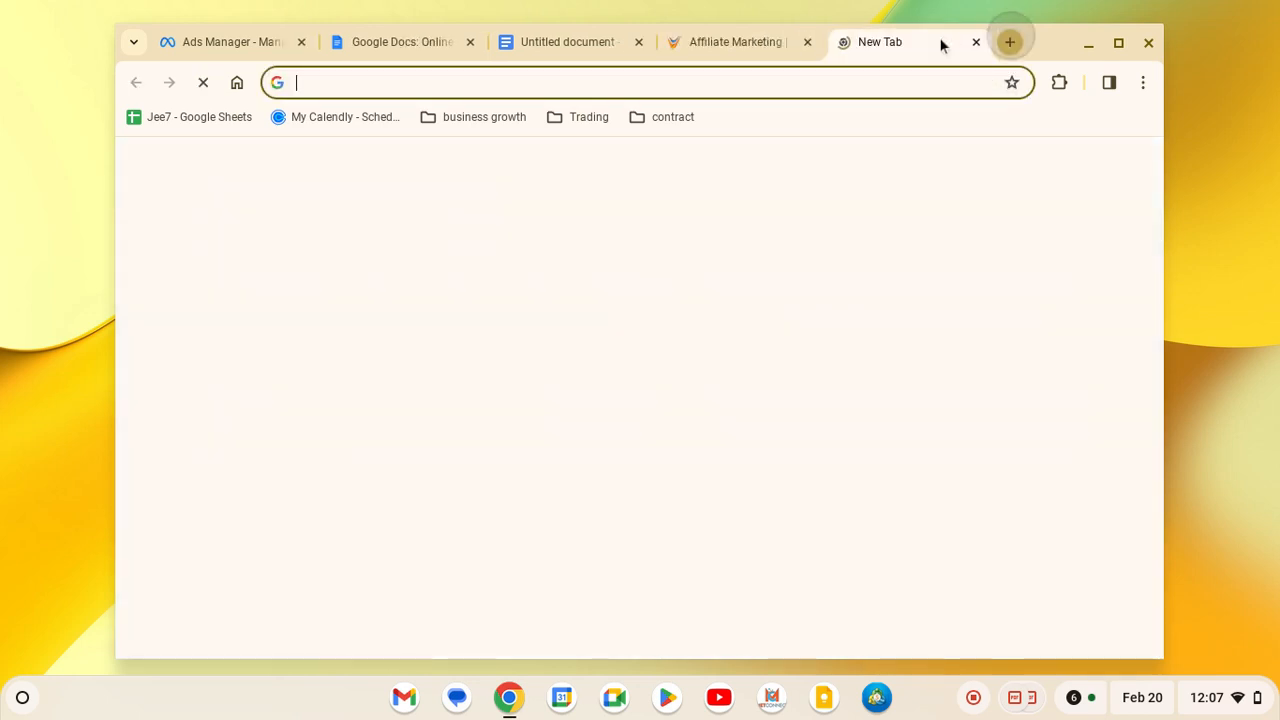
{"action": "left_click", "coordinate": [551, 45]}
{"action": "key", "text": "Return"}
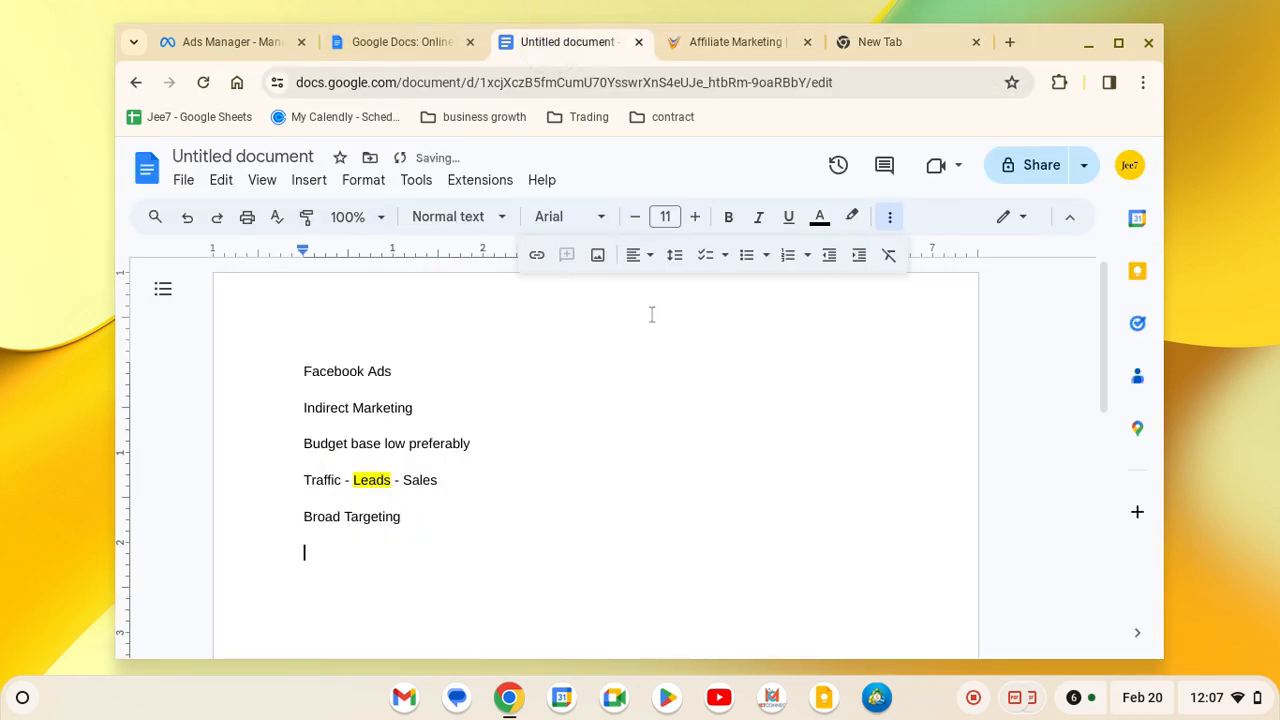
{"action": "type", "text": "Image base"}
{"action": "key", "text": "Return"}
{"action": "key", "text": "BackSpace"}
Insert "+ message" between "Image" and "base" in the last line, and start a new line below it.
{"action": "key", "text": "Left"}
{"action": "key", "text": "Left"}
{"action": "key", "text": "Left"}
{"action": "key", "text": "Left"}
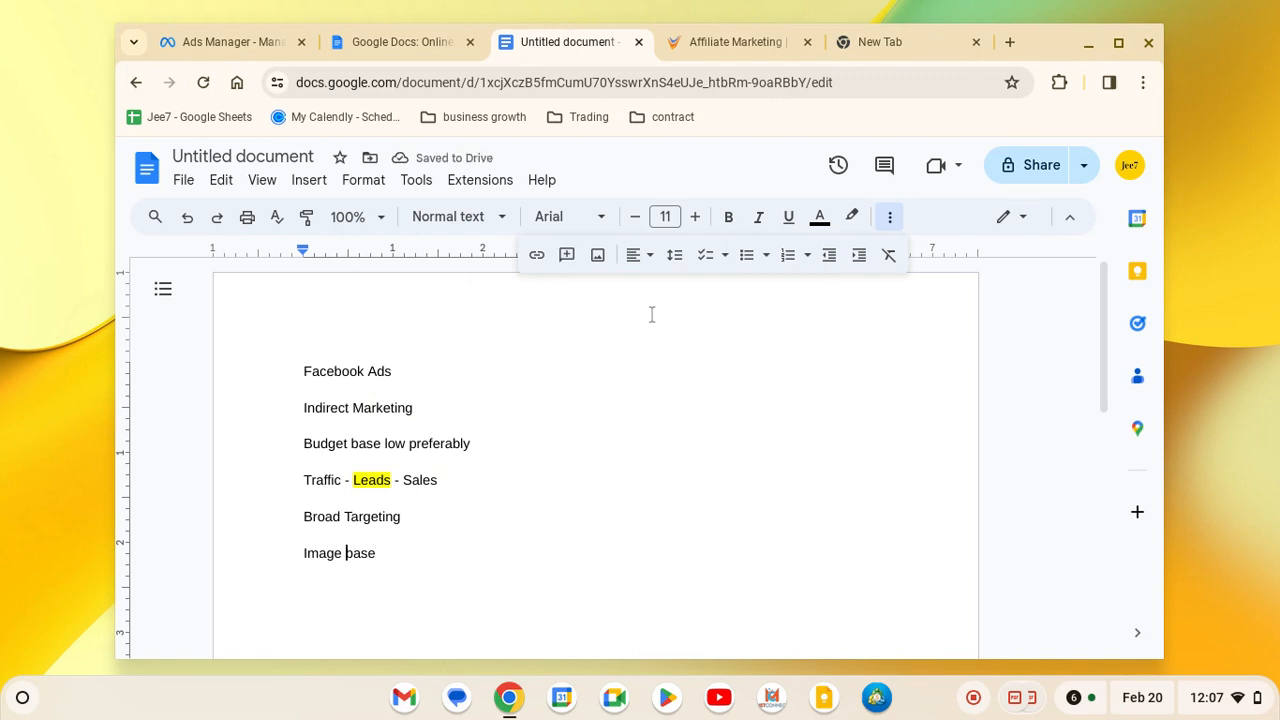
{"action": "type", "text": "+ message"}
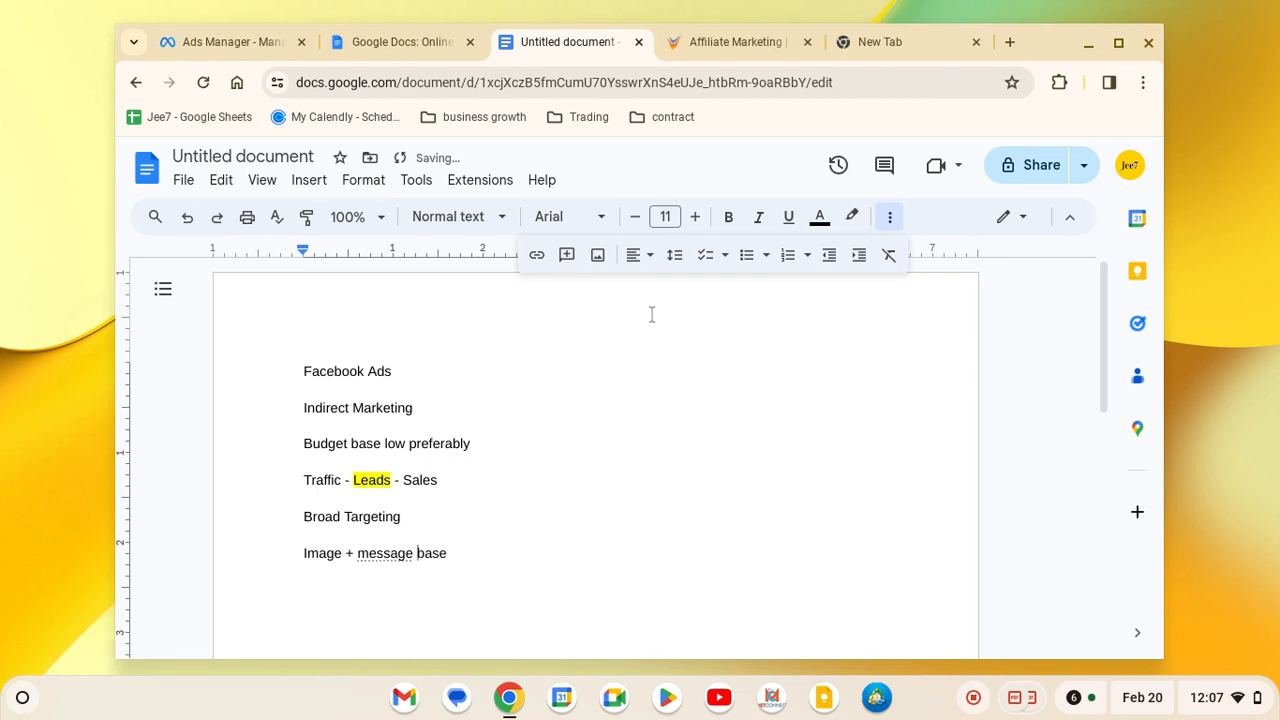
{"action": "left_click", "coordinate": [469, 567]}
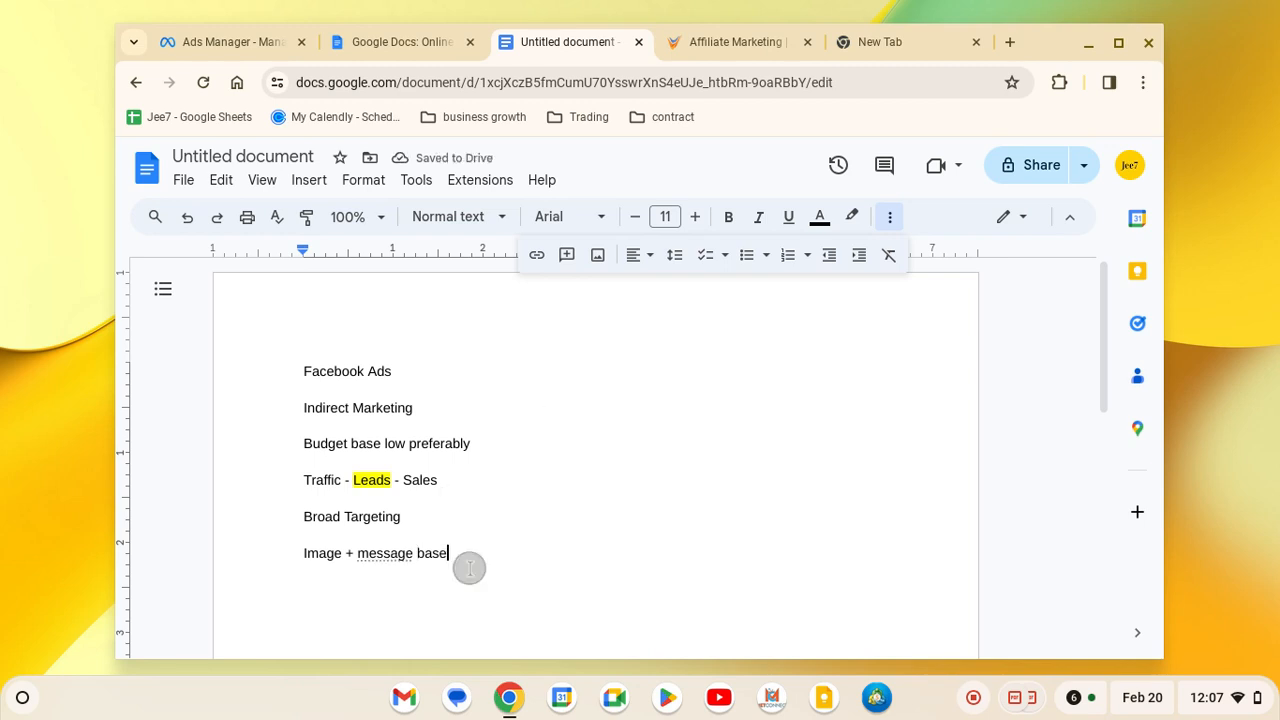
{"action": "left_click", "coordinate": [389, 549]}
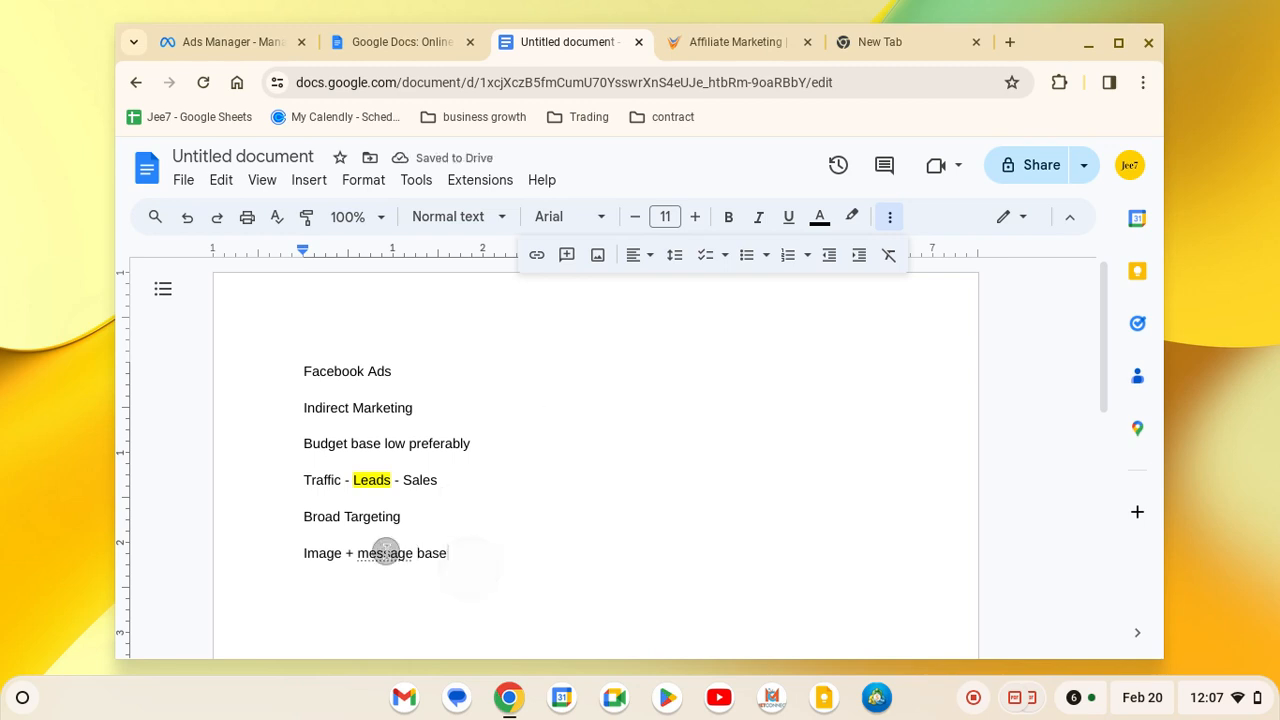
{"action": "left_click", "coordinate": [487, 543]}
{"action": "key", "text": "Return"}
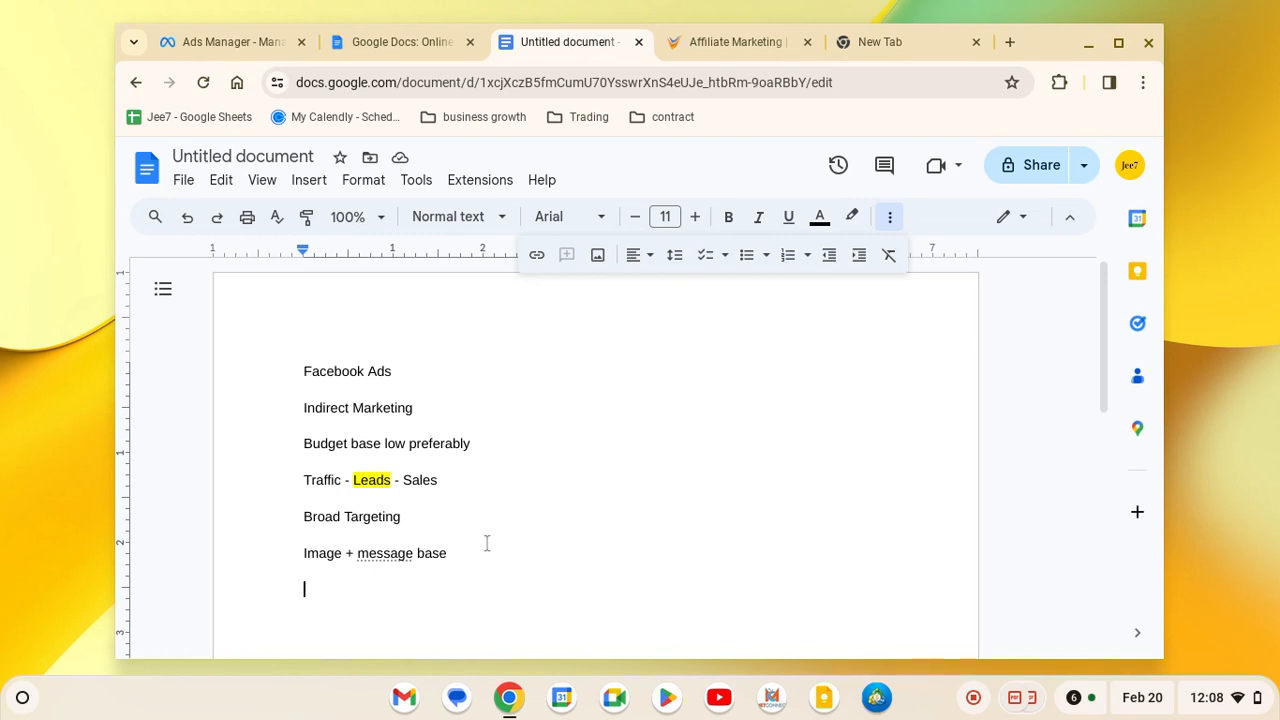
Open the canva.com website in the empty browser tab.
{"action": "left_click", "coordinate": [906, 43]}
{"action": "left_click", "coordinate": [879, 85]}
{"action": "type", "text": "canva.cm"}
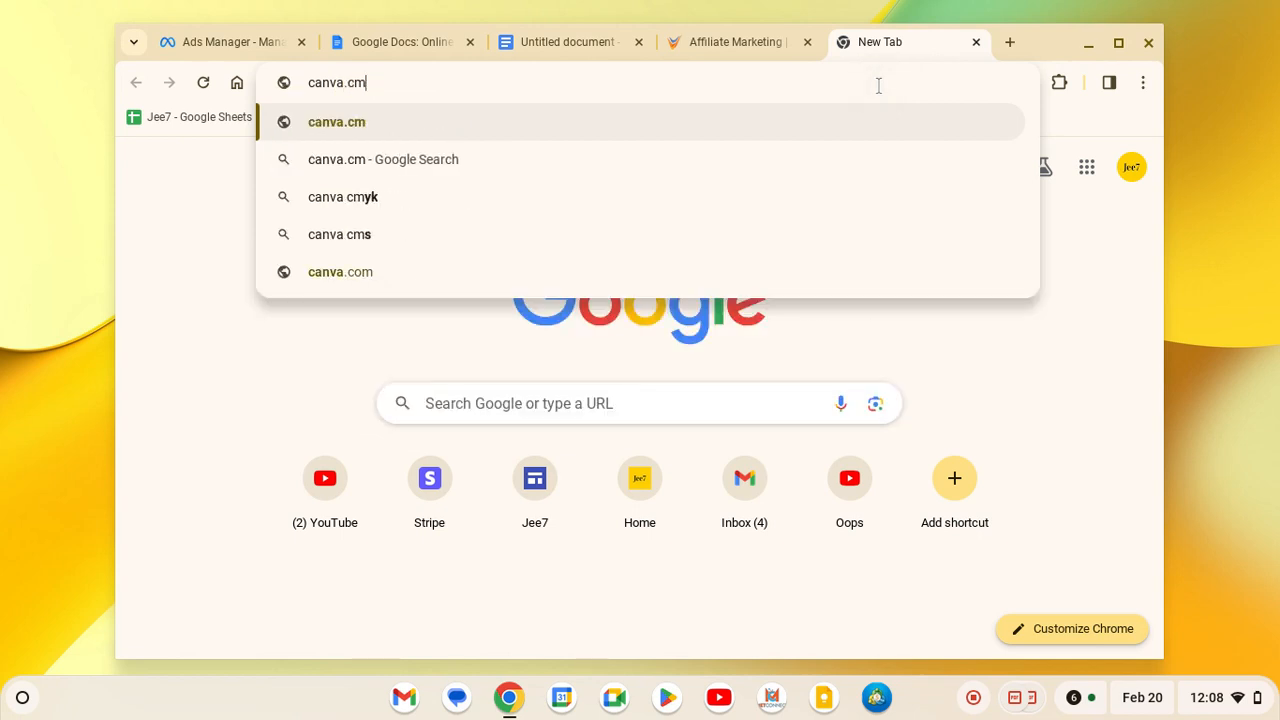
{"action": "key", "text": "BackSpace"}
{"action": "type", "text": "om"}
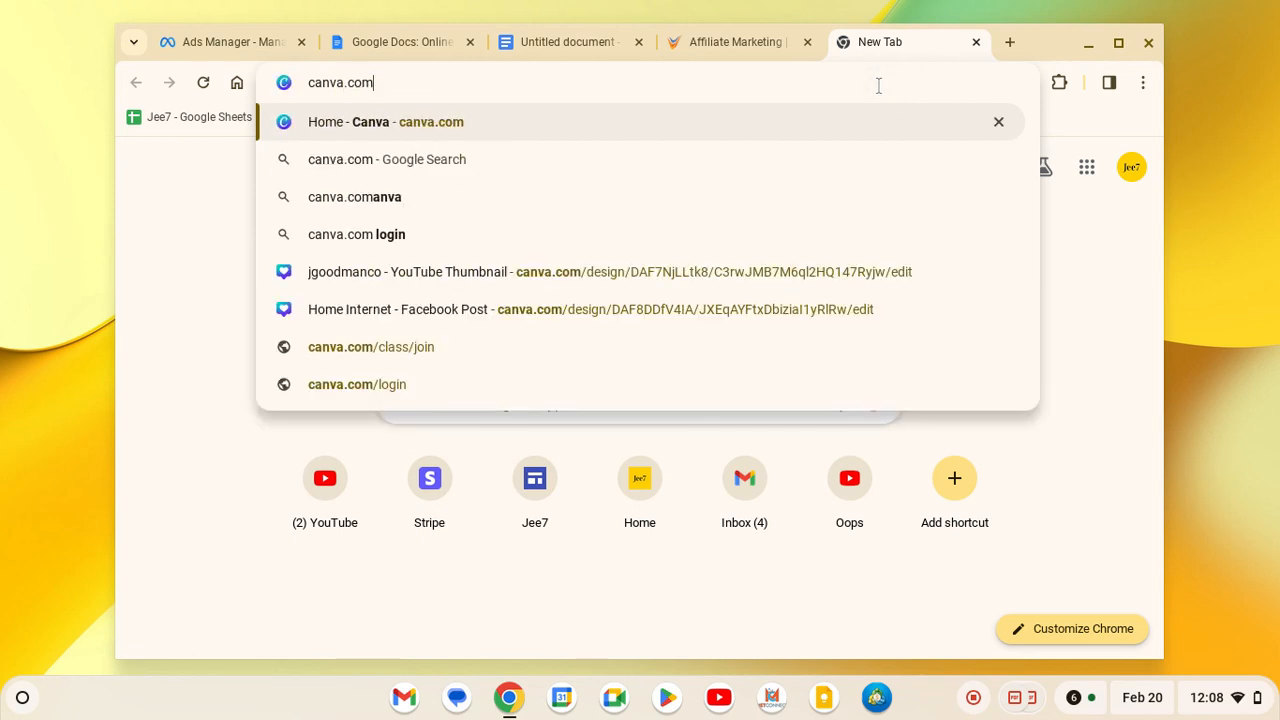
{"action": "key", "text": "Return"}
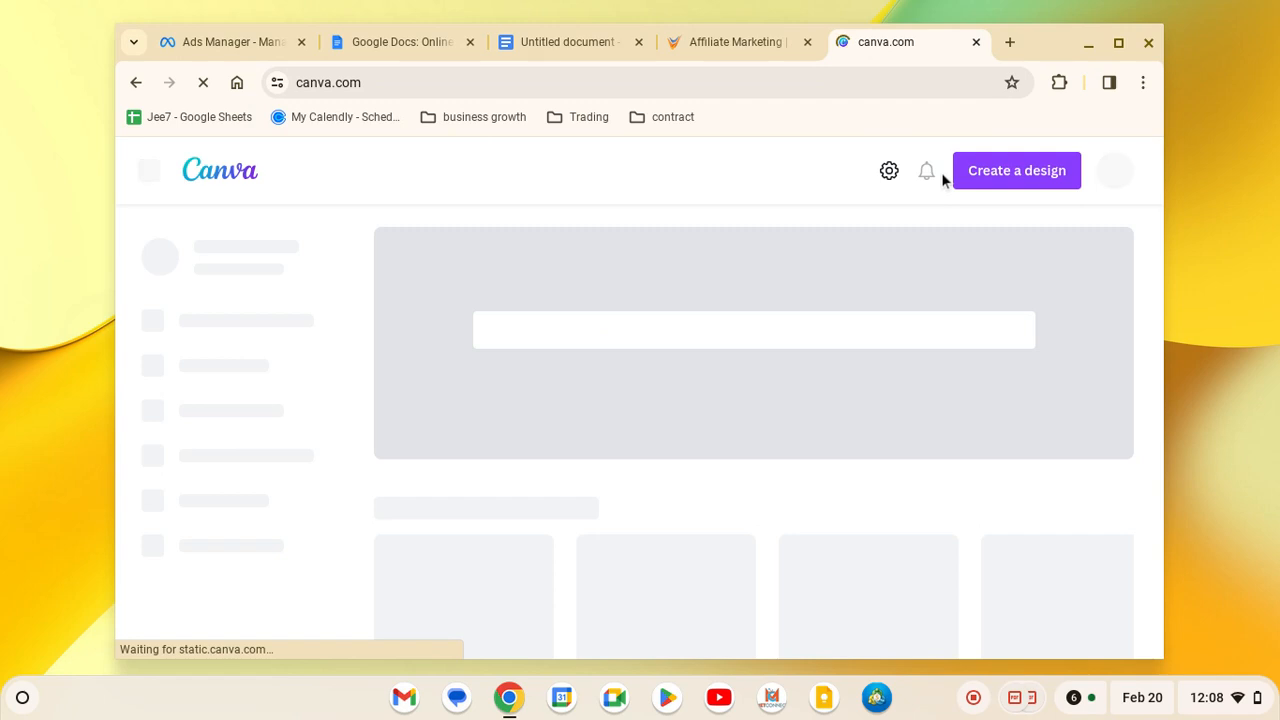
Return to the Google Docs notes and add the lines "Less salary more organic looking" and "Facebook Post" below "Image + message base".
{"action": "left_click", "coordinate": [448, 44]}
{"action": "left_click", "coordinate": [549, 41]}
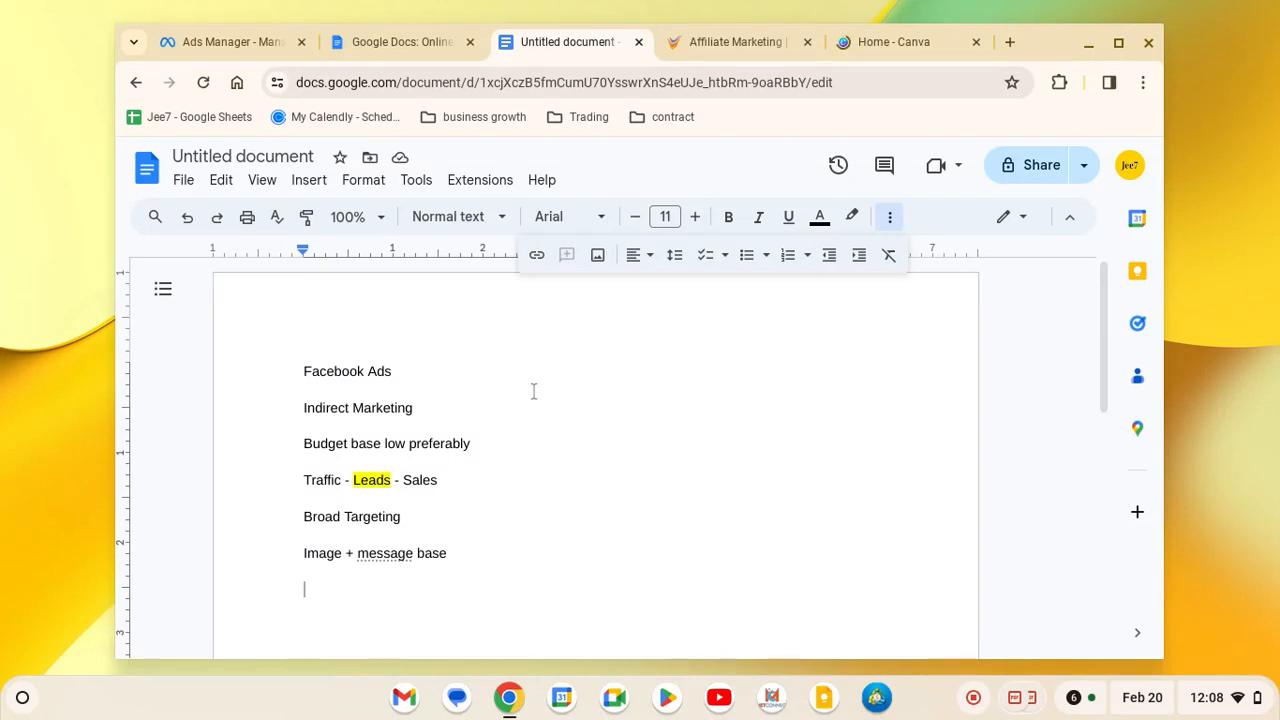
{"action": "type", "text": "Less sale"}
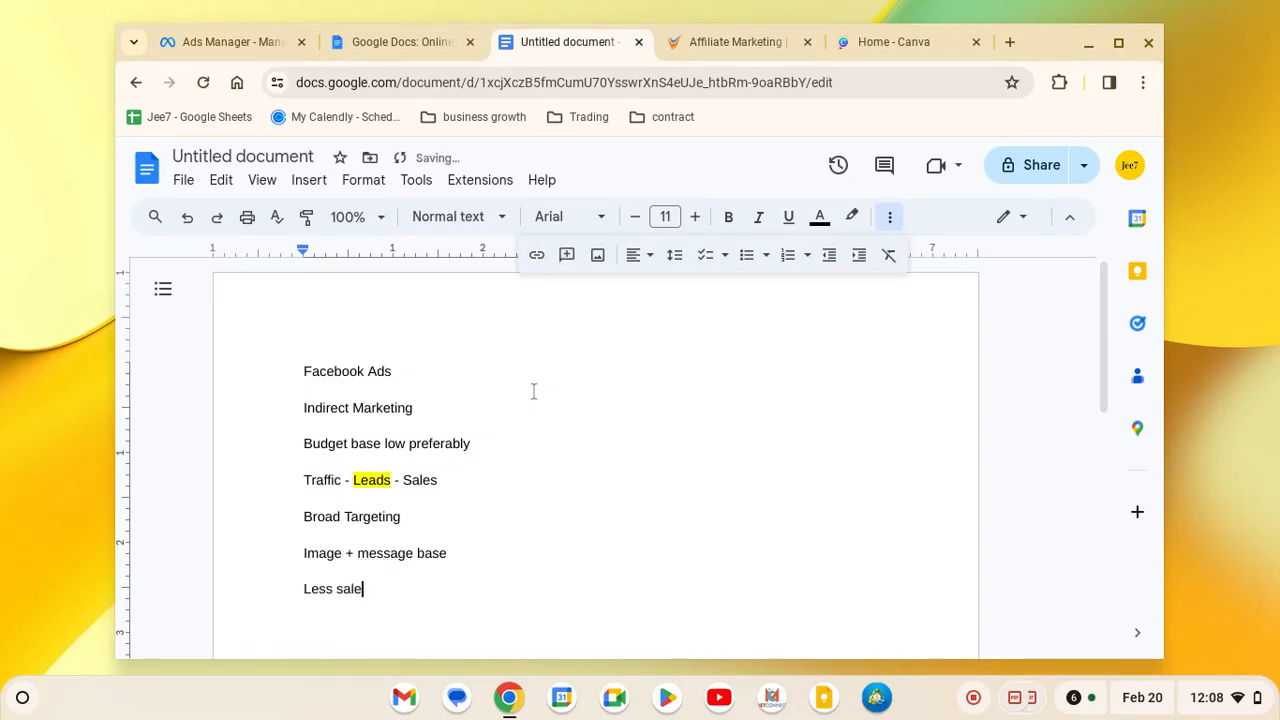
{"action": "key", "text": "BackSpace"}
{"action": "type", "text": "ary more organic loo"}
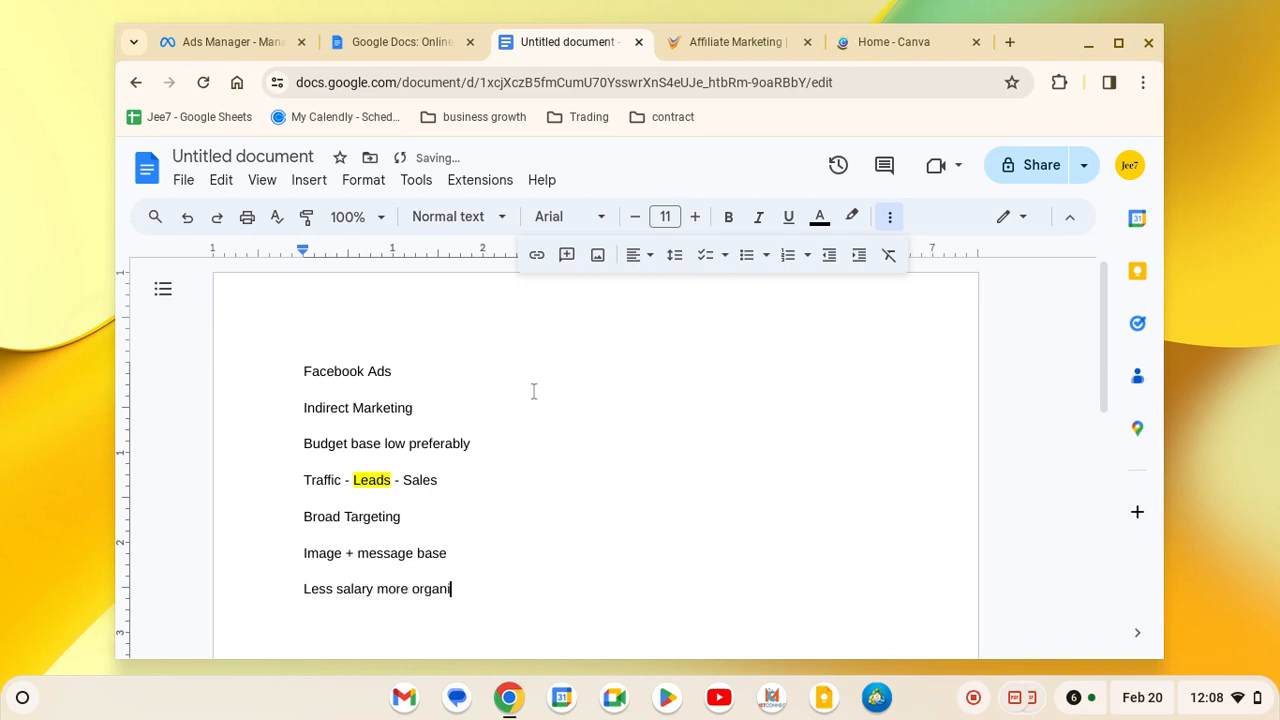
{"action": "type", "text": "king"}
{"action": "key", "text": "Return"}
{"action": "type", "text": "Facebook Post"}
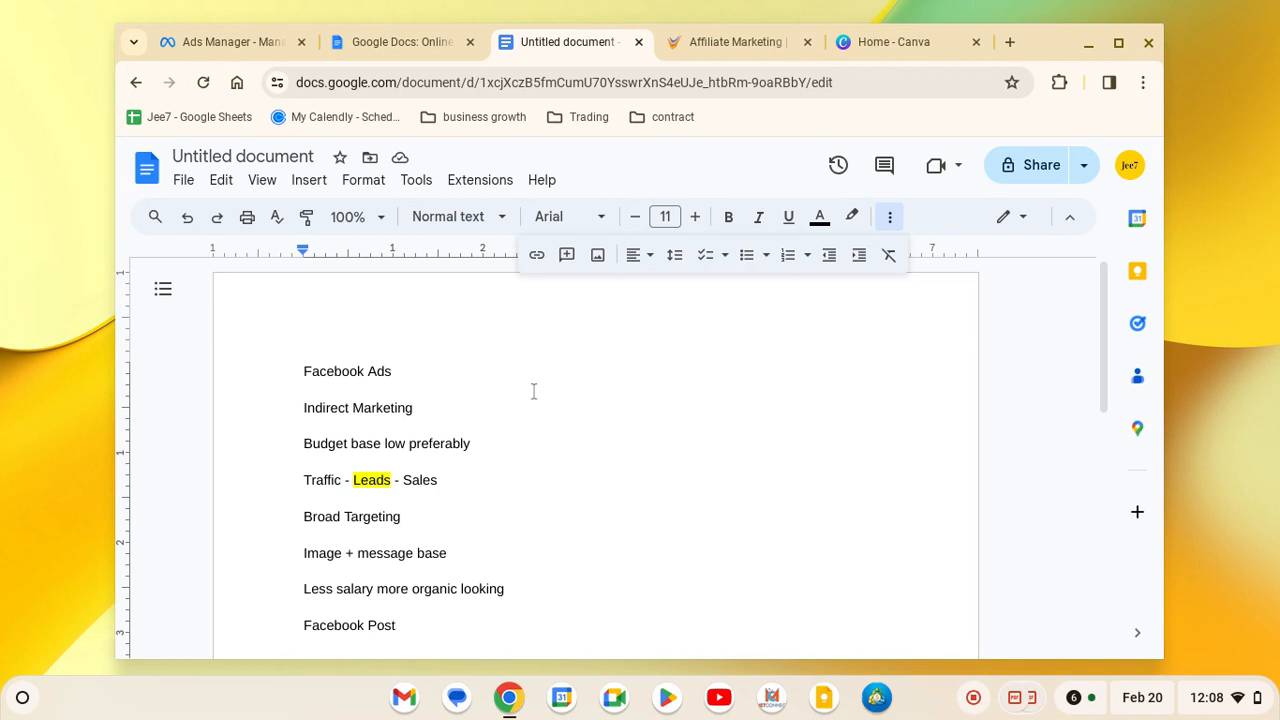
Switch to Canva and create a new blank Facebook Post (Landscape) design.
{"action": "key", "text": "ctrl+5"}
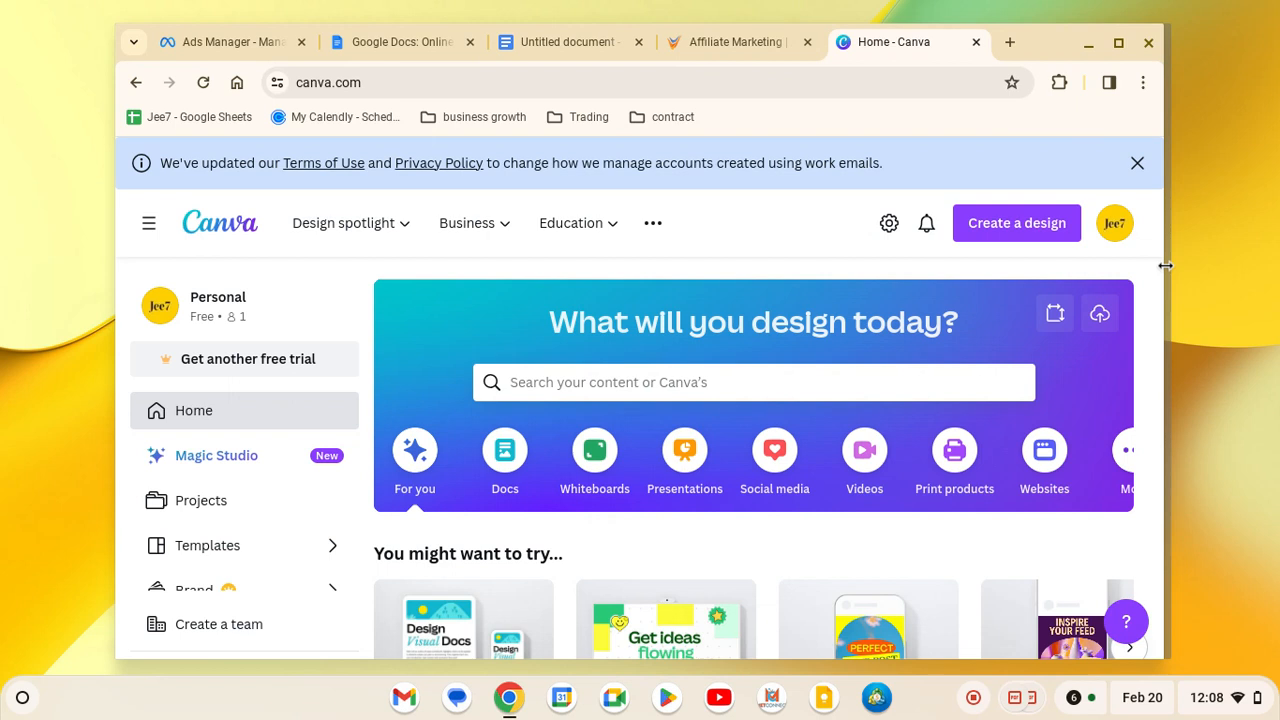
{"action": "left_click", "coordinate": [994, 224]}
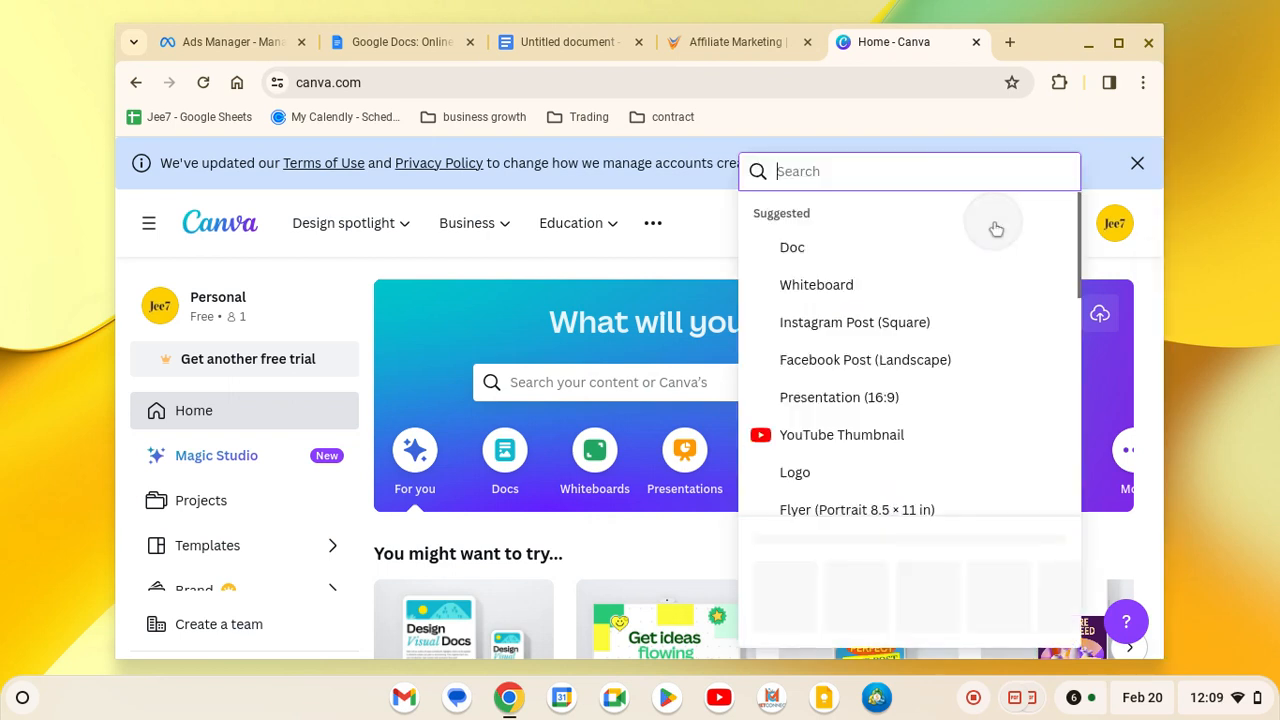
{"action": "left_click", "coordinate": [827, 360]}
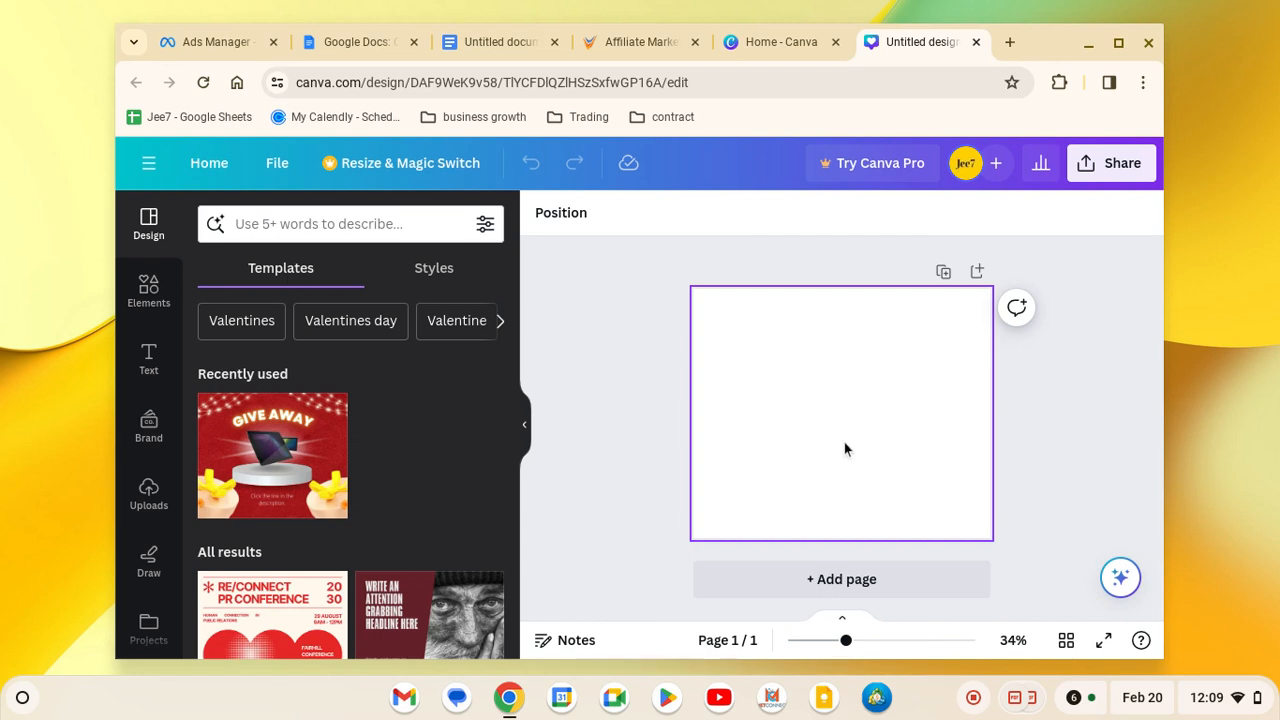
Apply the purple "Fiber Optic Home Bundle 2.0" template to the blank page and select its design.
{"action": "scroll", "coordinate": [455, 435], "scroll_direction": "down", "scroll_amount": 3}
{"action": "scroll", "coordinate": [455, 435], "scroll_direction": "down", "scroll_amount": 2}
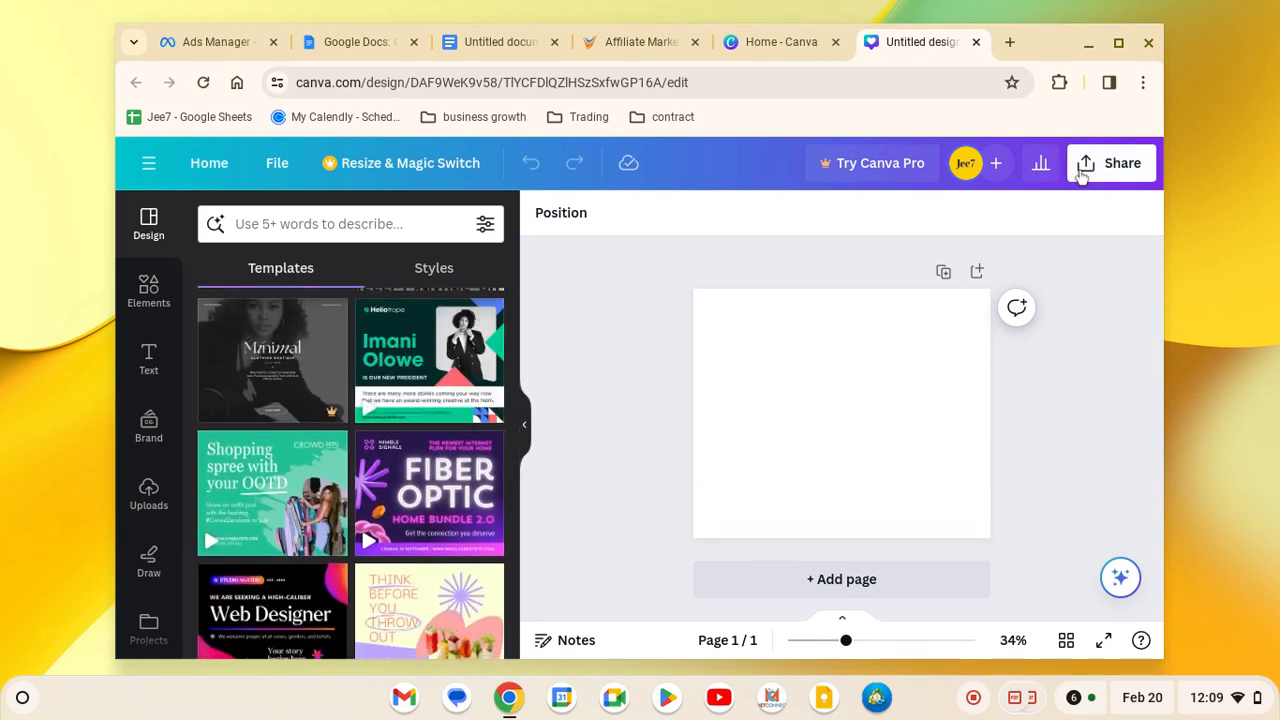
{"action": "scroll", "coordinate": [365, 425], "scroll_direction": "down", "scroll_amount": 1}
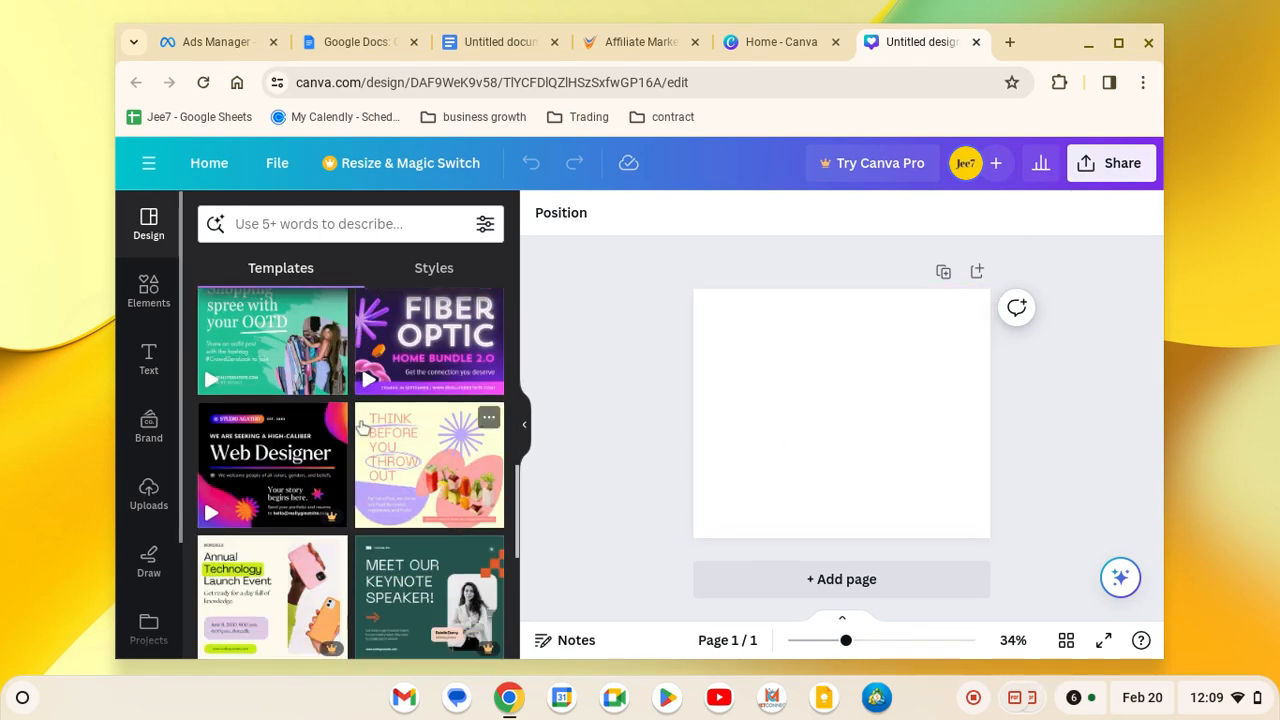
{"action": "scroll", "coordinate": [400, 440], "scroll_direction": "up", "scroll_amount": 1}
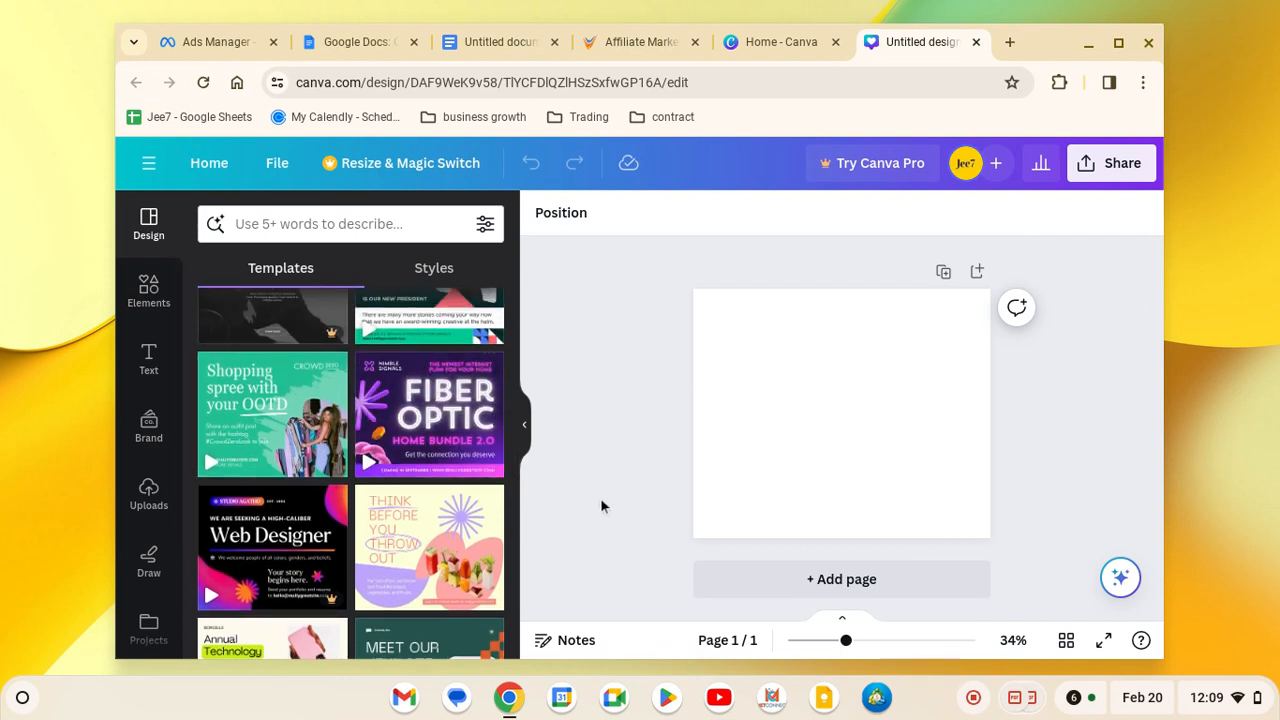
{"action": "left_click", "coordinate": [420, 418]}
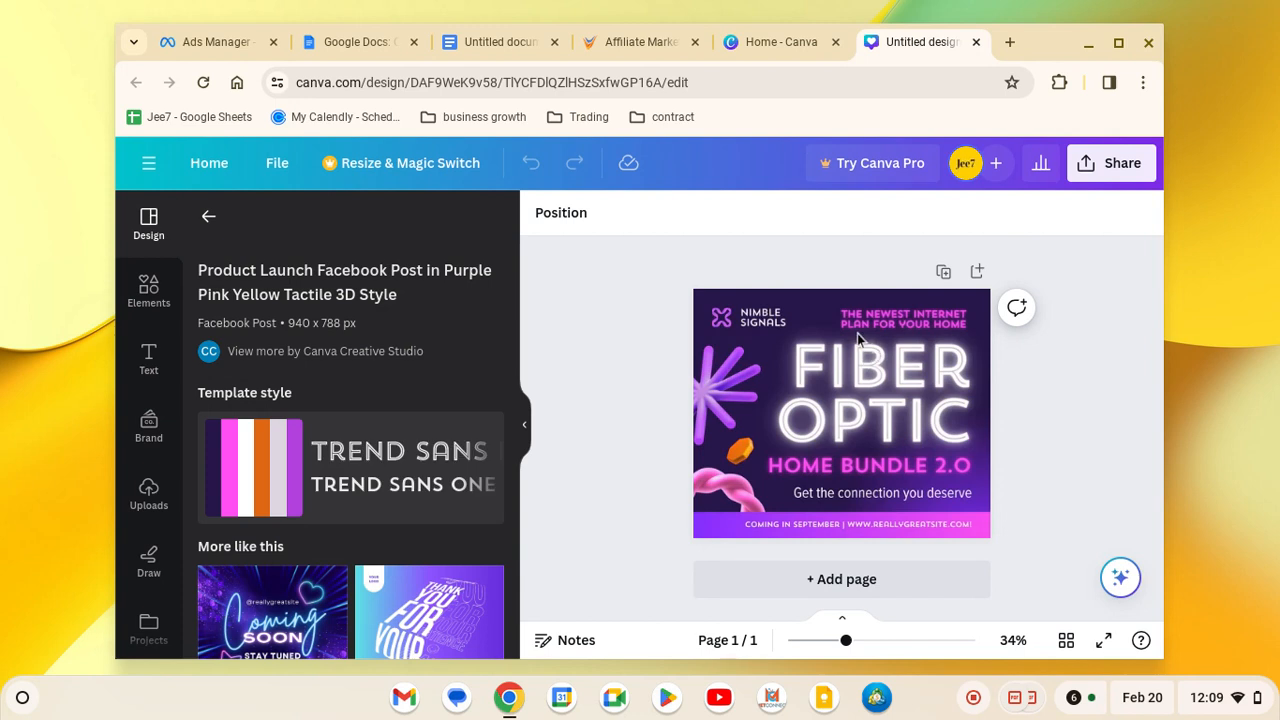
{"action": "left_click", "coordinate": [930, 350]}
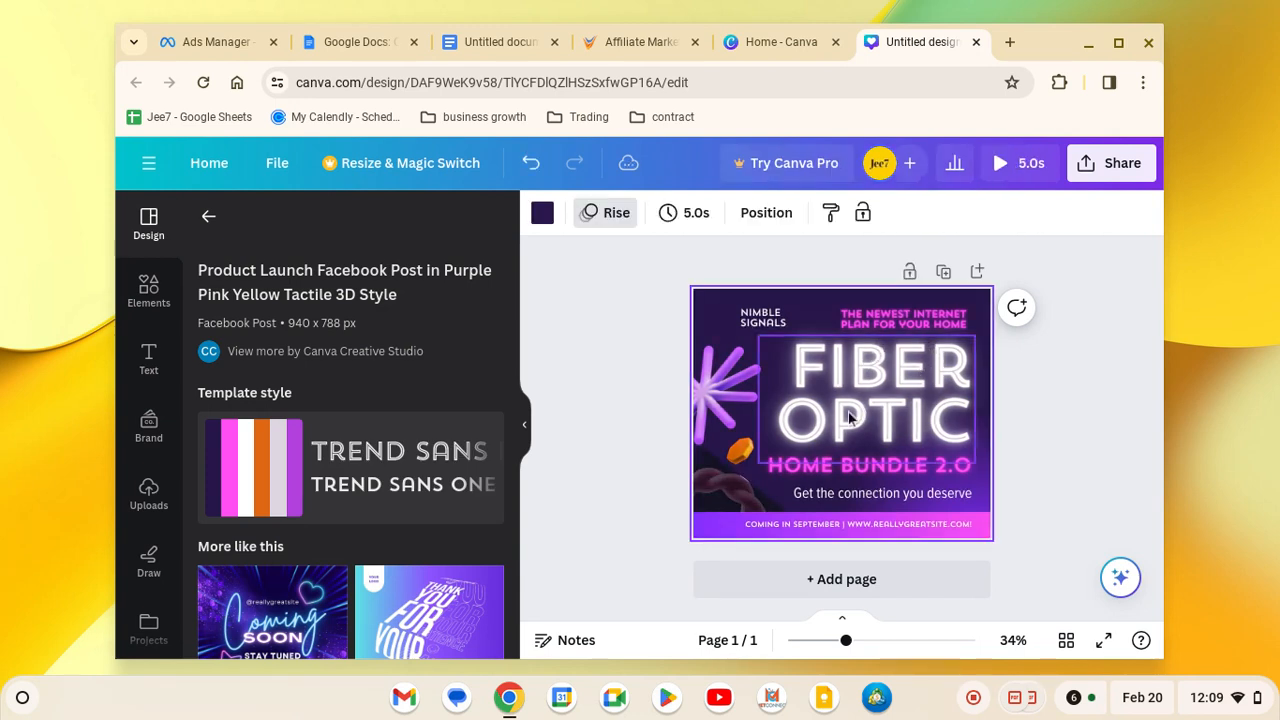
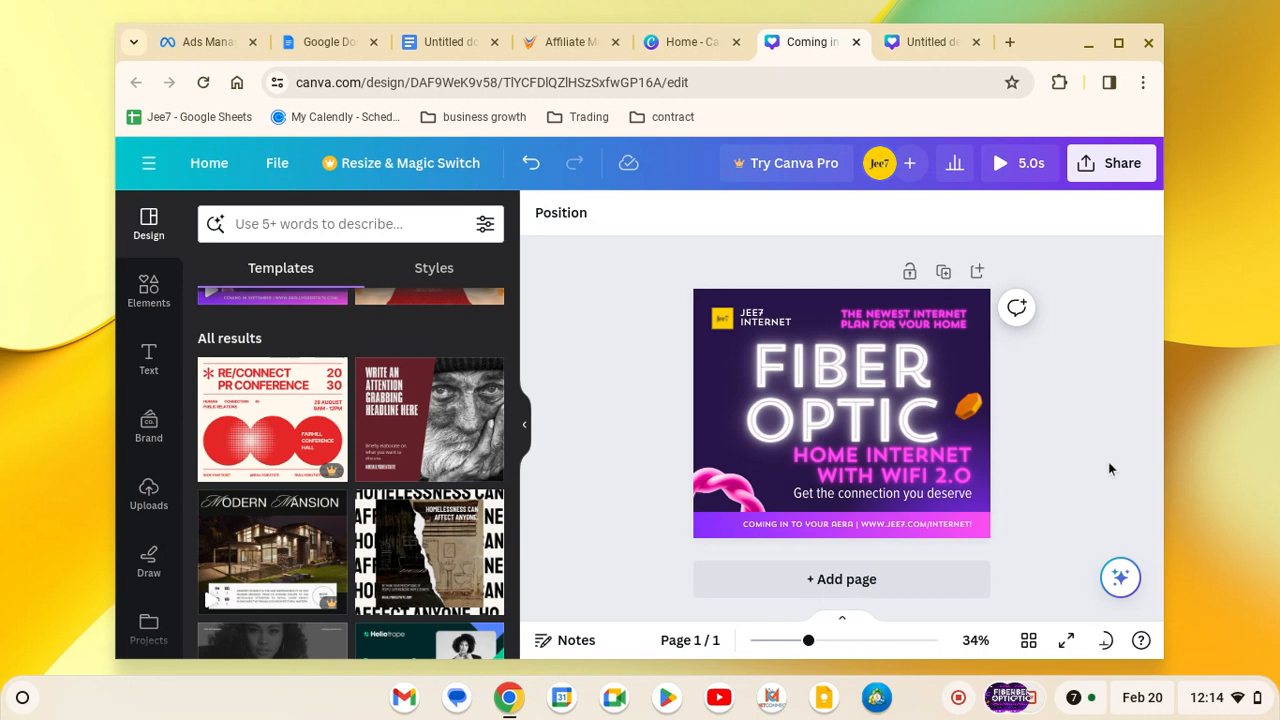
Switch to the other, untitled Canva design and set its blank page's background color to black (#000000).
{"action": "key", "text": "ctrl+Tab"}
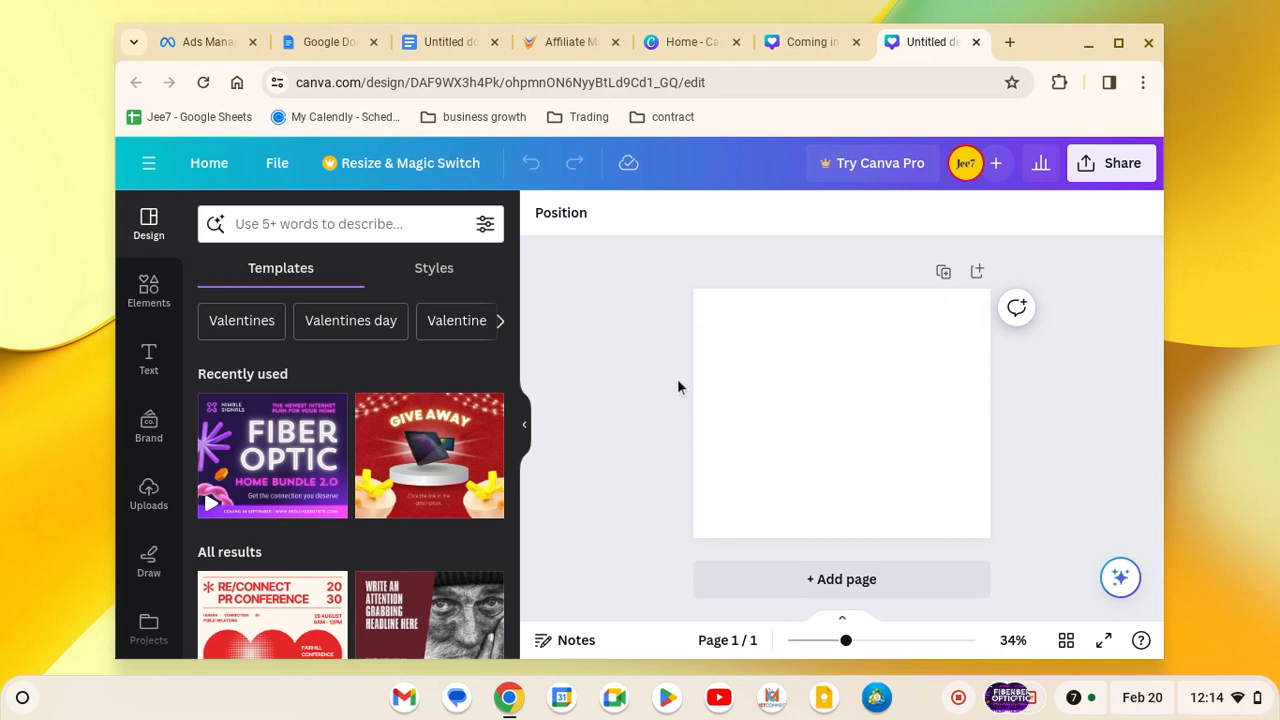
{"action": "left_click", "coordinate": [816, 381]}
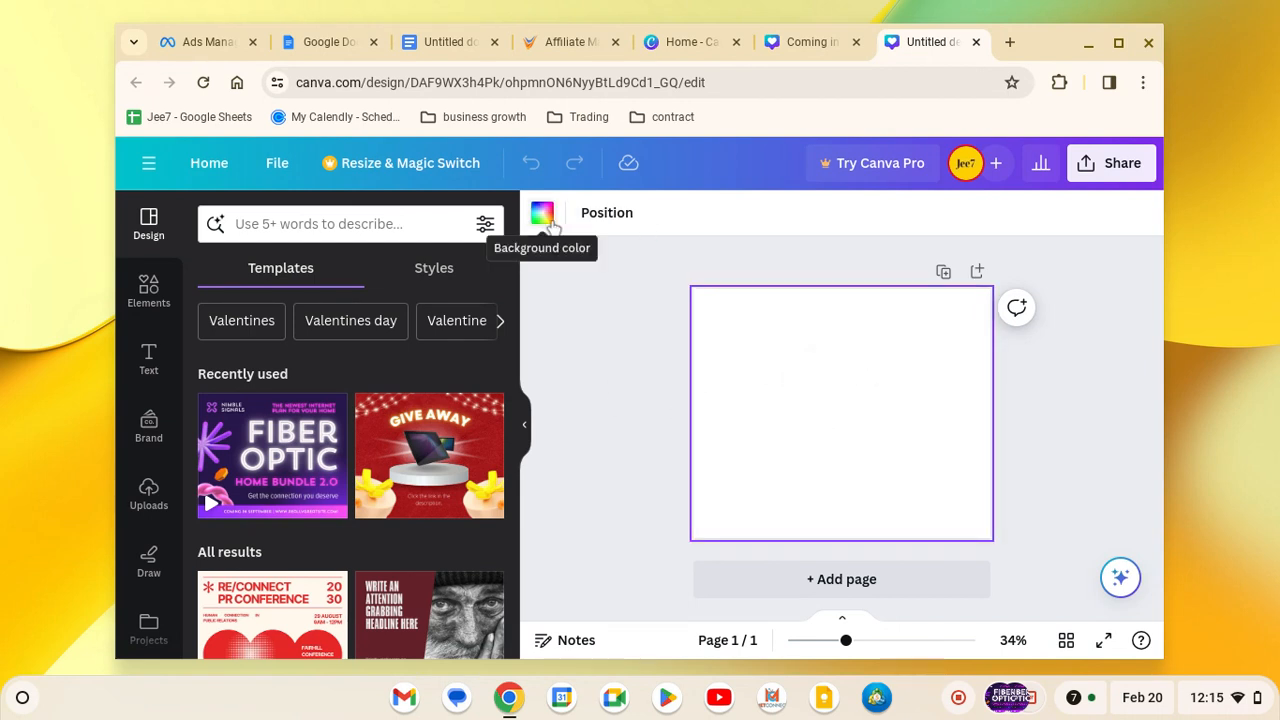
{"action": "left_click", "coordinate": [541, 212]}
{"action": "left_click", "coordinate": [216, 480]}
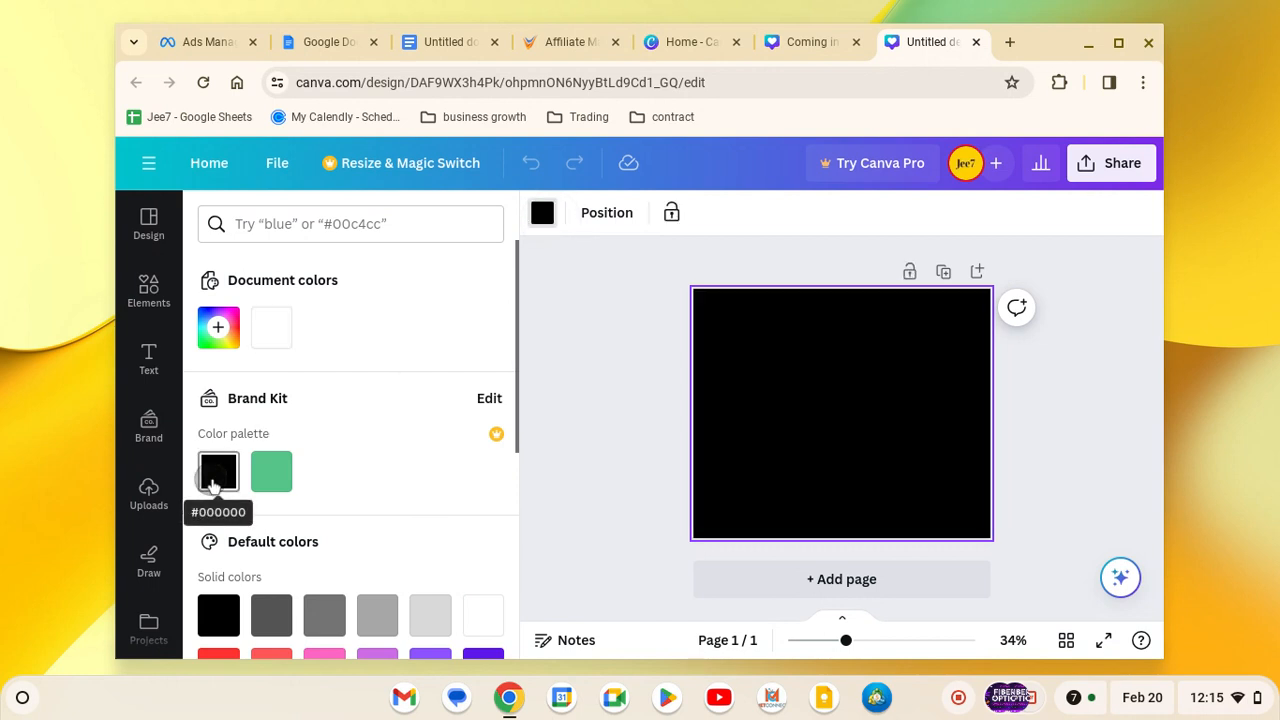
{"action": "left_click", "coordinate": [643, 403]}
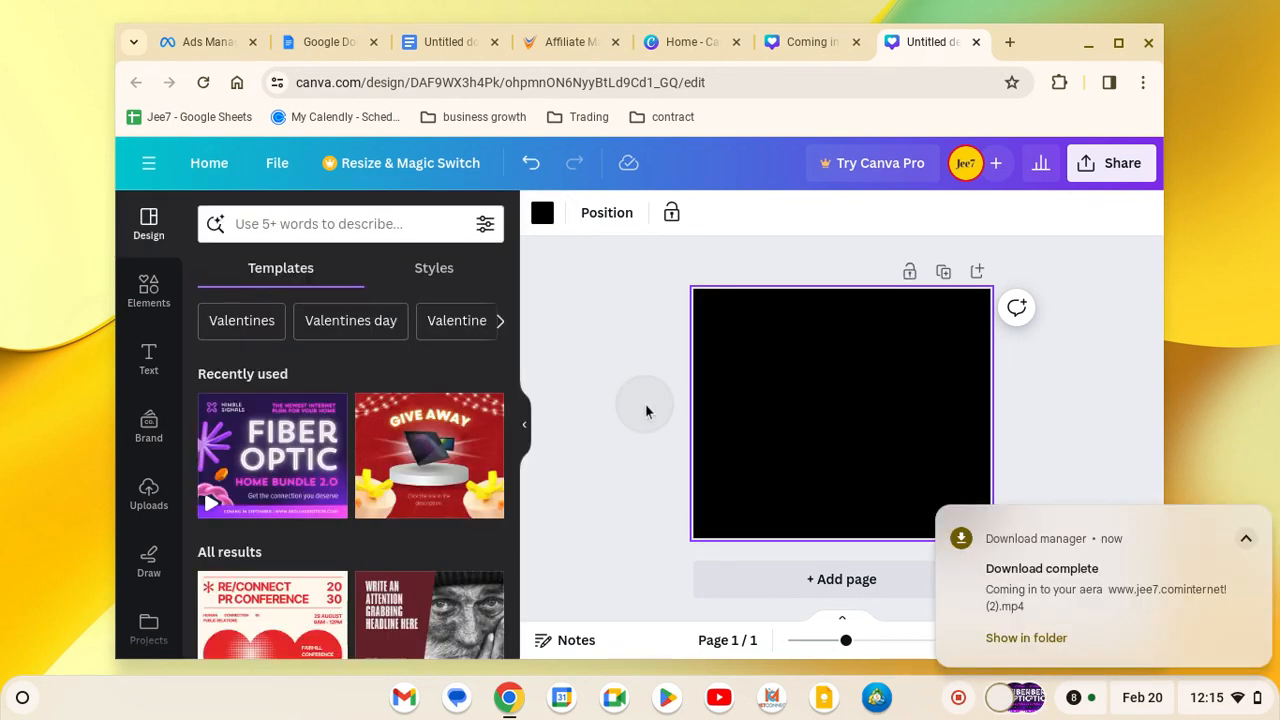
Add the "Now Open!", "GLOW" and "FREE DELIVERY" font combinations to the black page.
{"action": "left_click", "coordinate": [149, 357]}
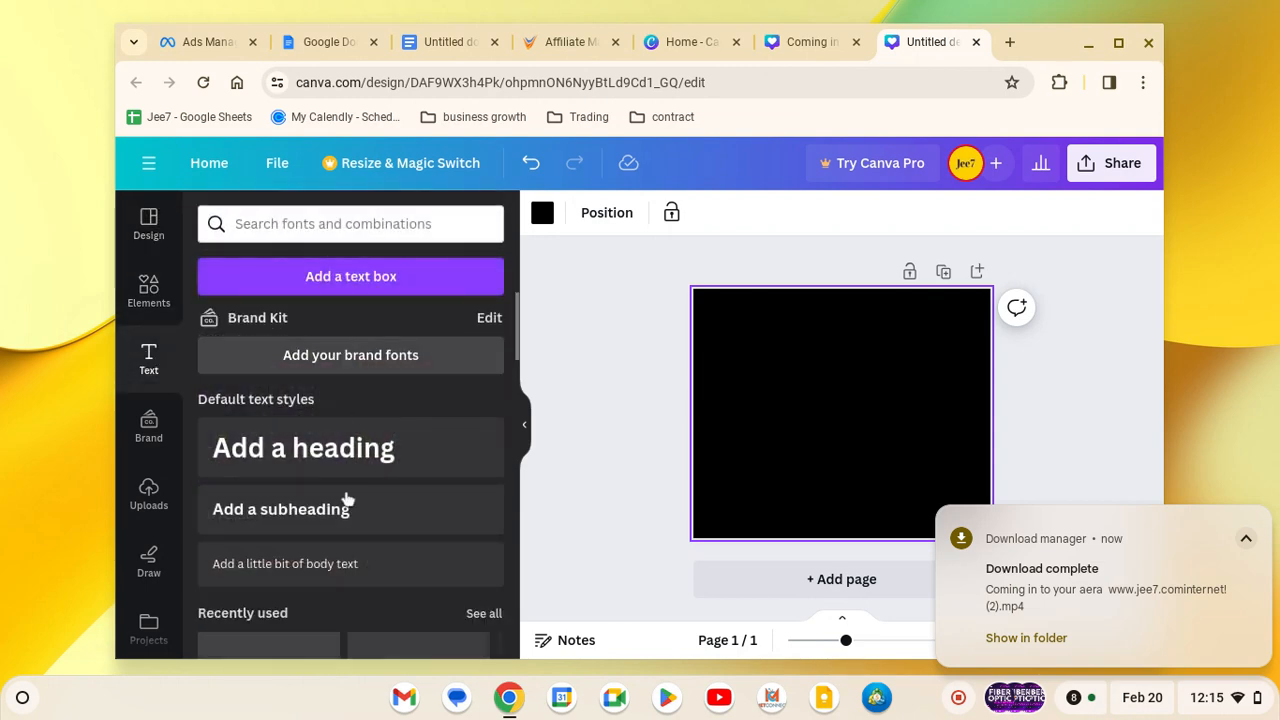
{"action": "scroll", "coordinate": [346, 503], "scroll_direction": "down", "scroll_amount": 4}
{"action": "scroll", "coordinate": [354, 486], "scroll_direction": "up", "scroll_amount": 2}
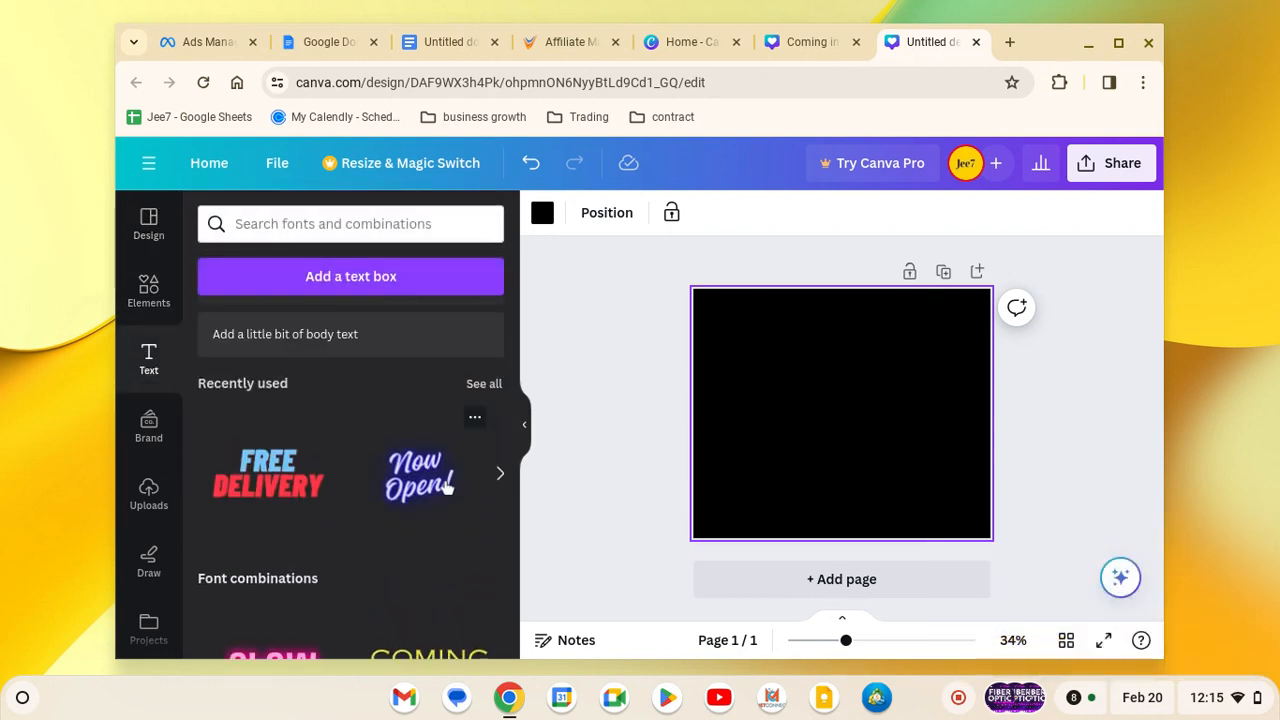
{"action": "scroll", "coordinate": [400, 478], "scroll_direction": "down", "scroll_amount": 3}
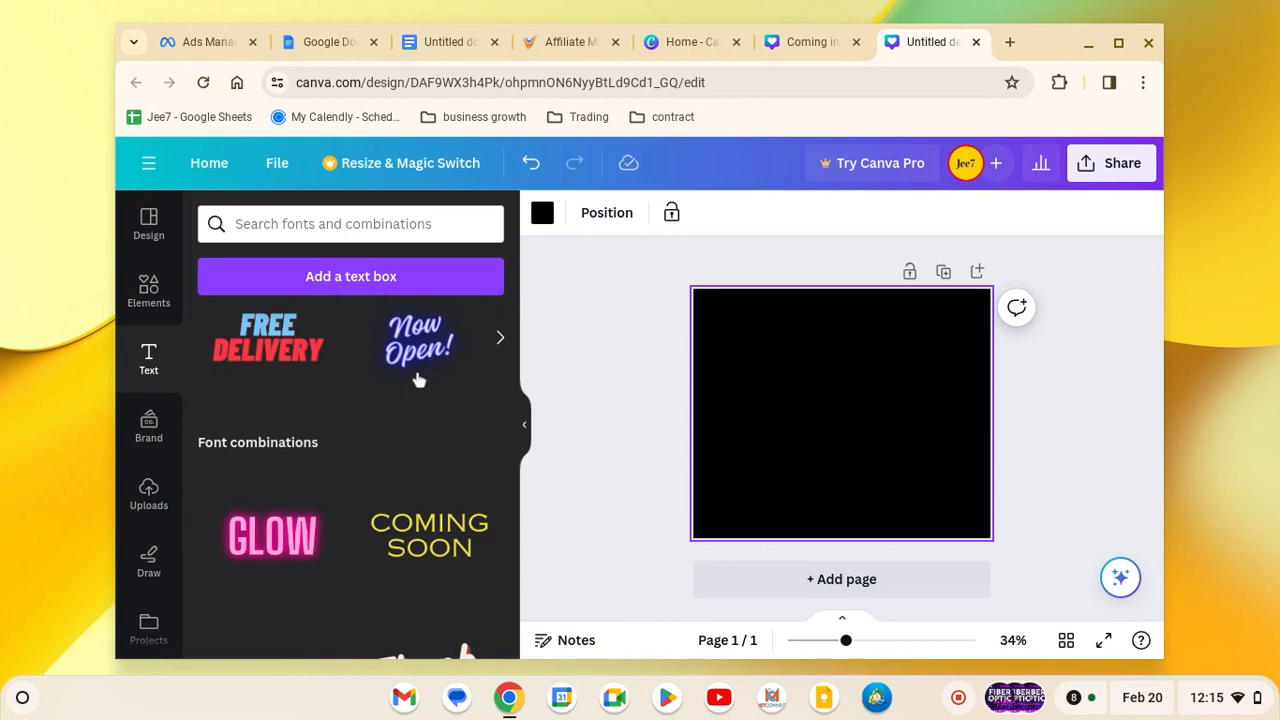
{"action": "scroll", "coordinate": [408, 445], "scroll_direction": "up", "scroll_amount": 1}
{"action": "scroll", "coordinate": [408, 445], "scroll_direction": "up", "scroll_amount": 2}
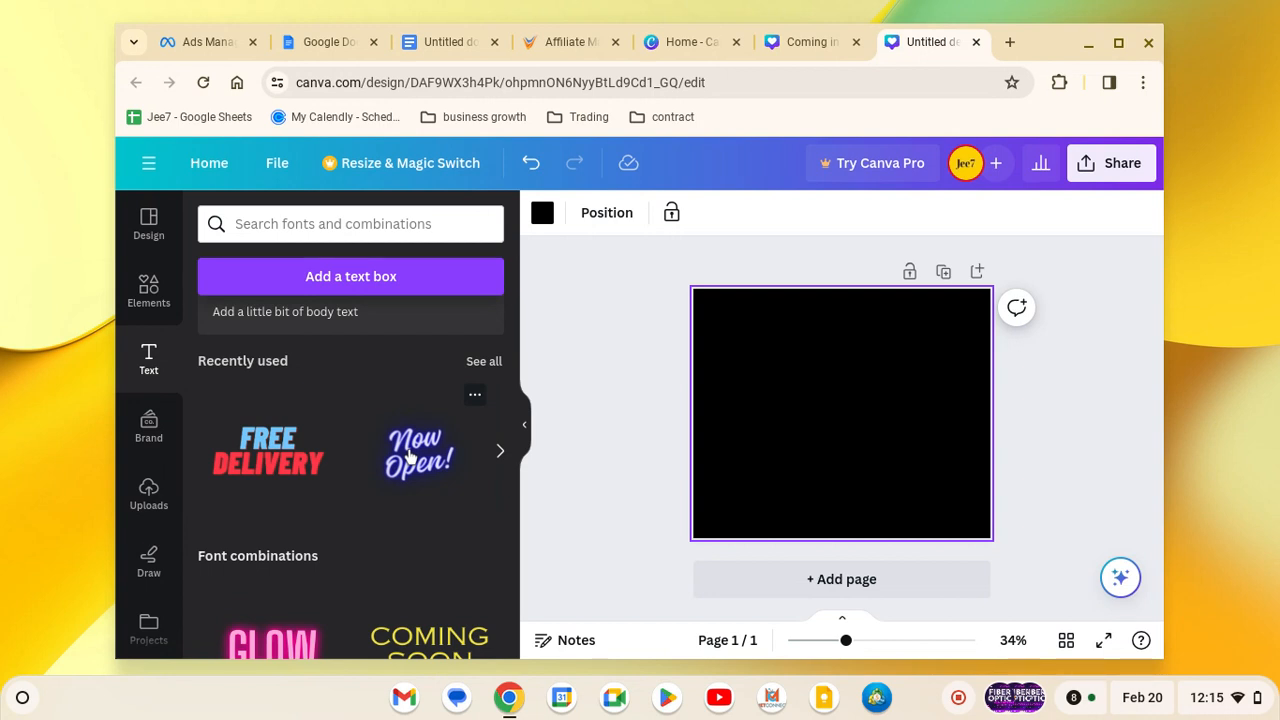
{"action": "left_click", "coordinate": [600, 457]}
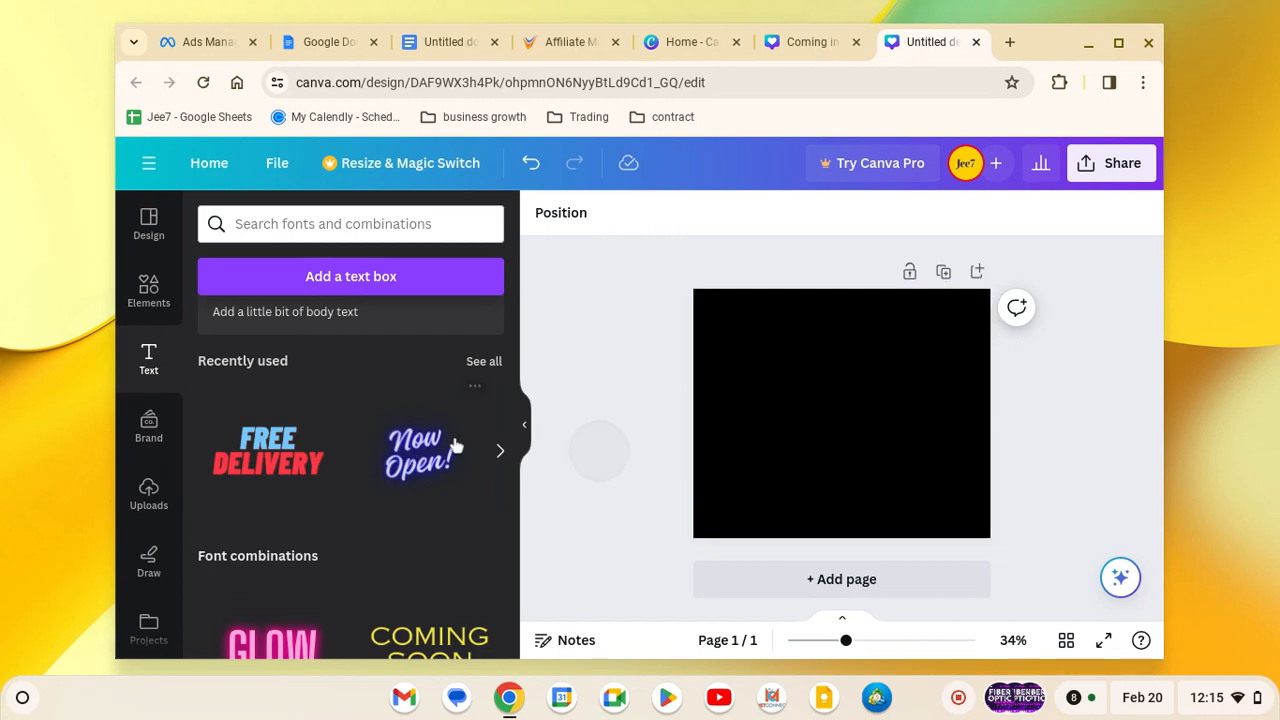
{"action": "scroll", "coordinate": [288, 423], "scroll_direction": "down", "scroll_amount": 4}
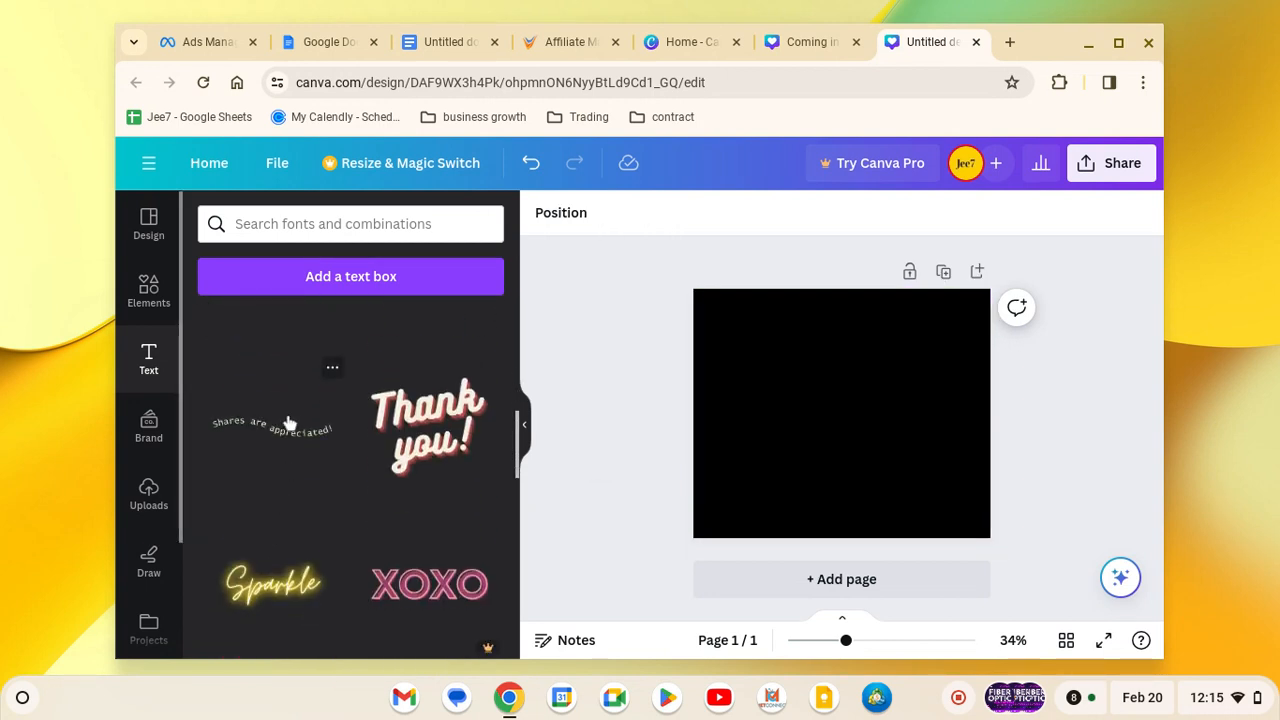
{"action": "scroll", "coordinate": [290, 400], "scroll_direction": "up", "scroll_amount": 3}
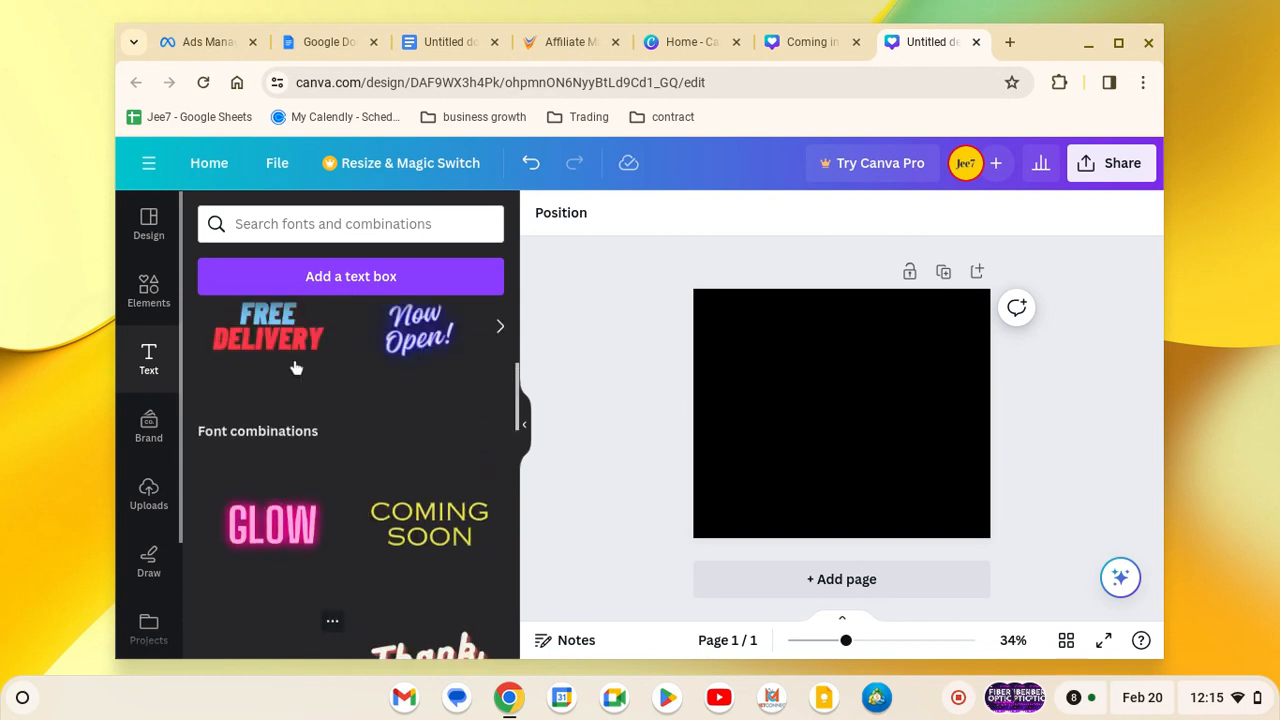
{"action": "left_click", "coordinate": [753, 412]}
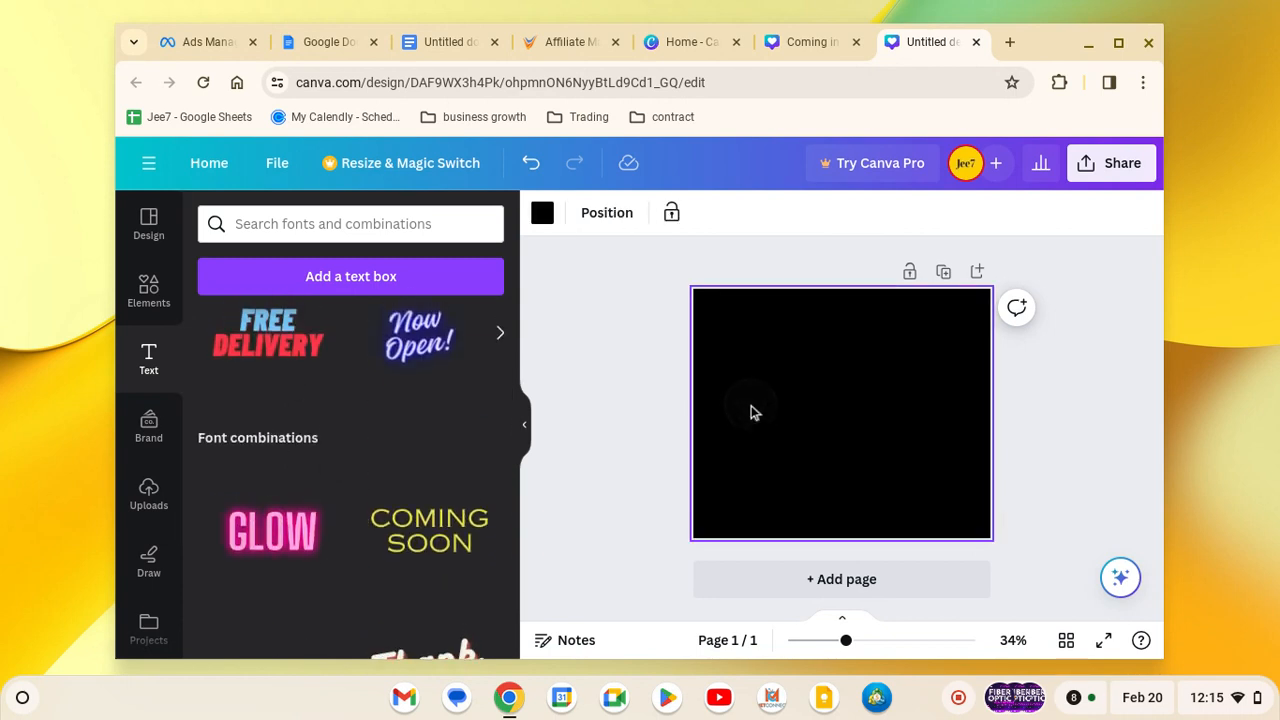
{"action": "left_click", "coordinate": [415, 338]}
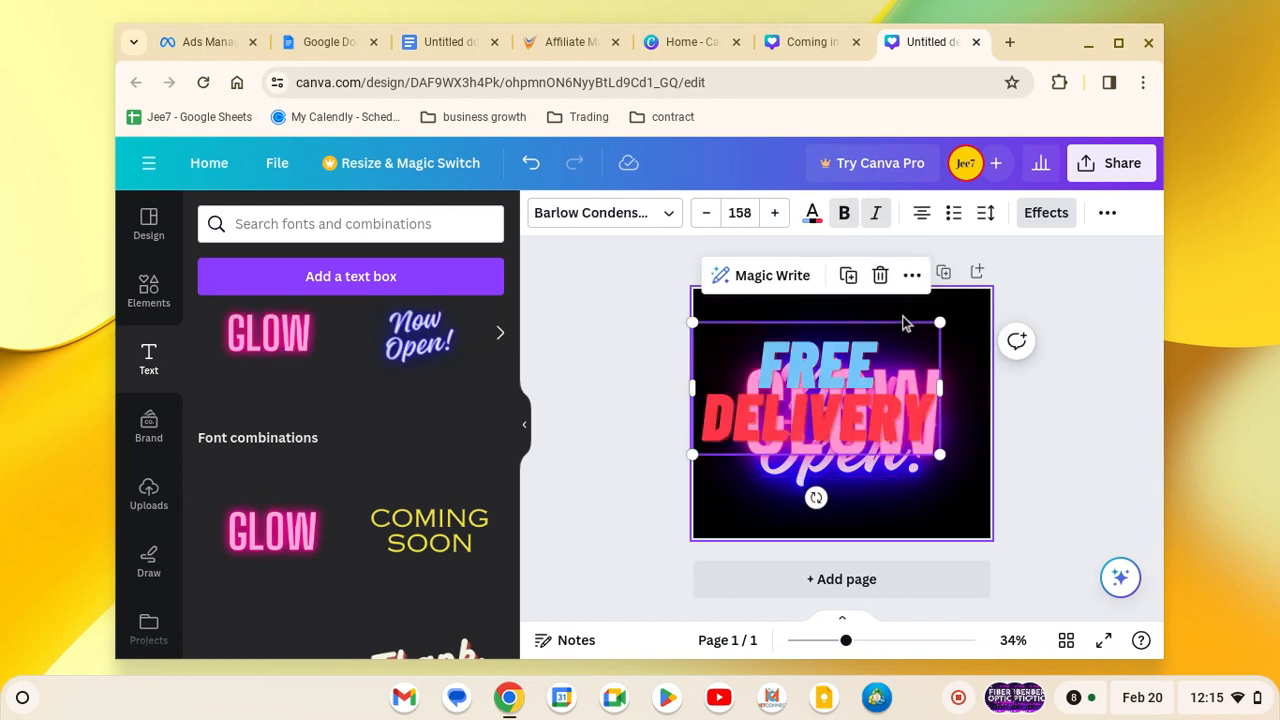
Delete the "FREE DELIVERY" and "GLOW" texts from the page, keeping only "Now Open!".
{"action": "left_click", "coordinate": [880, 275]}
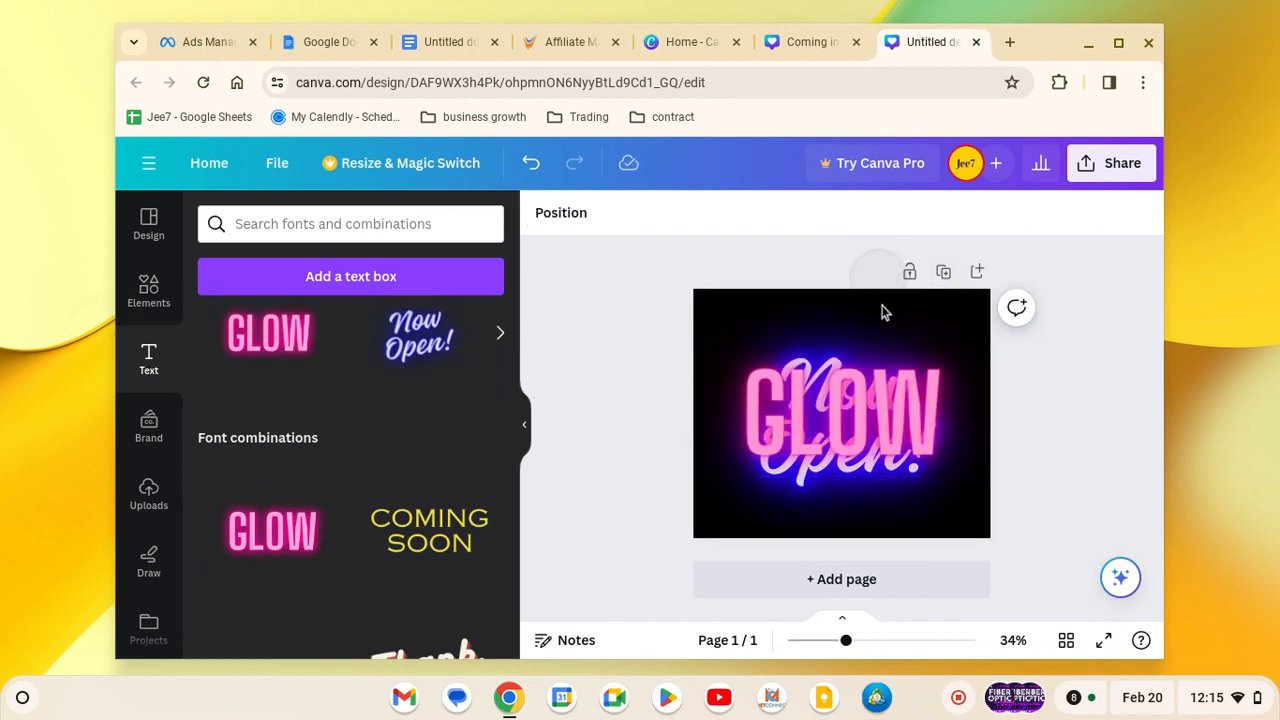
{"action": "left_click", "coordinate": [858, 422]}
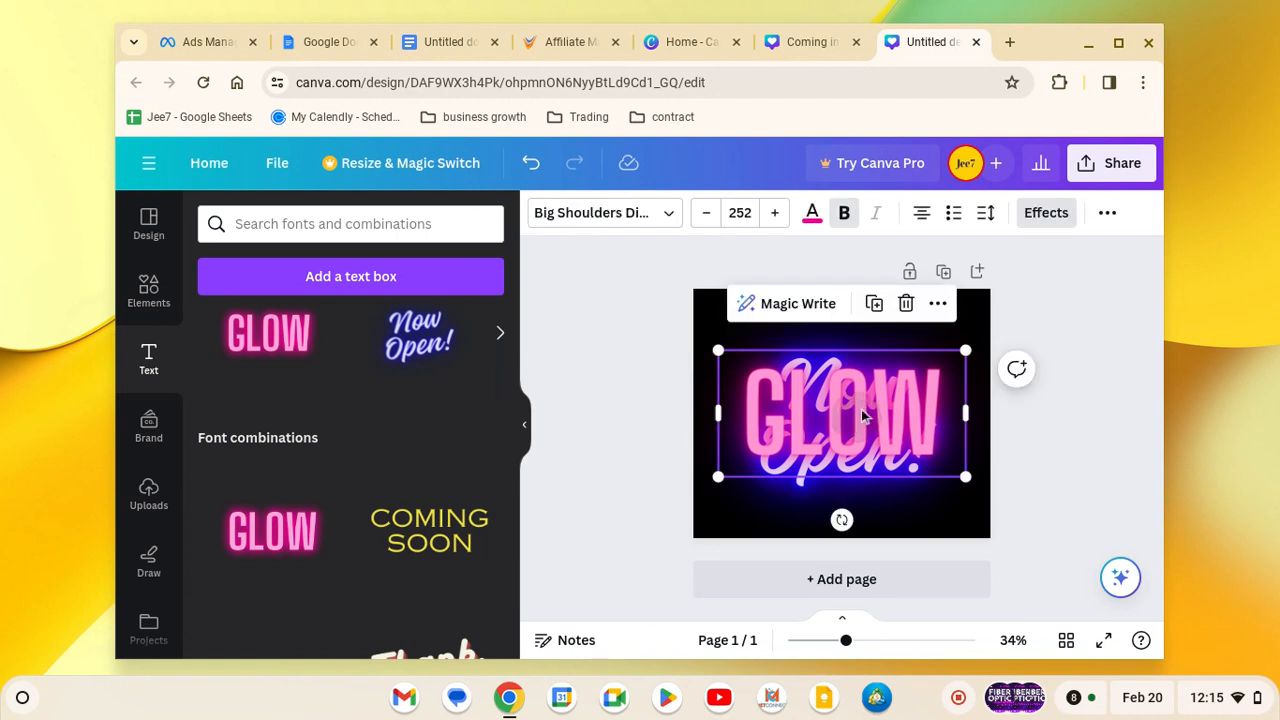
{"action": "left_click", "coordinate": [906, 305]}
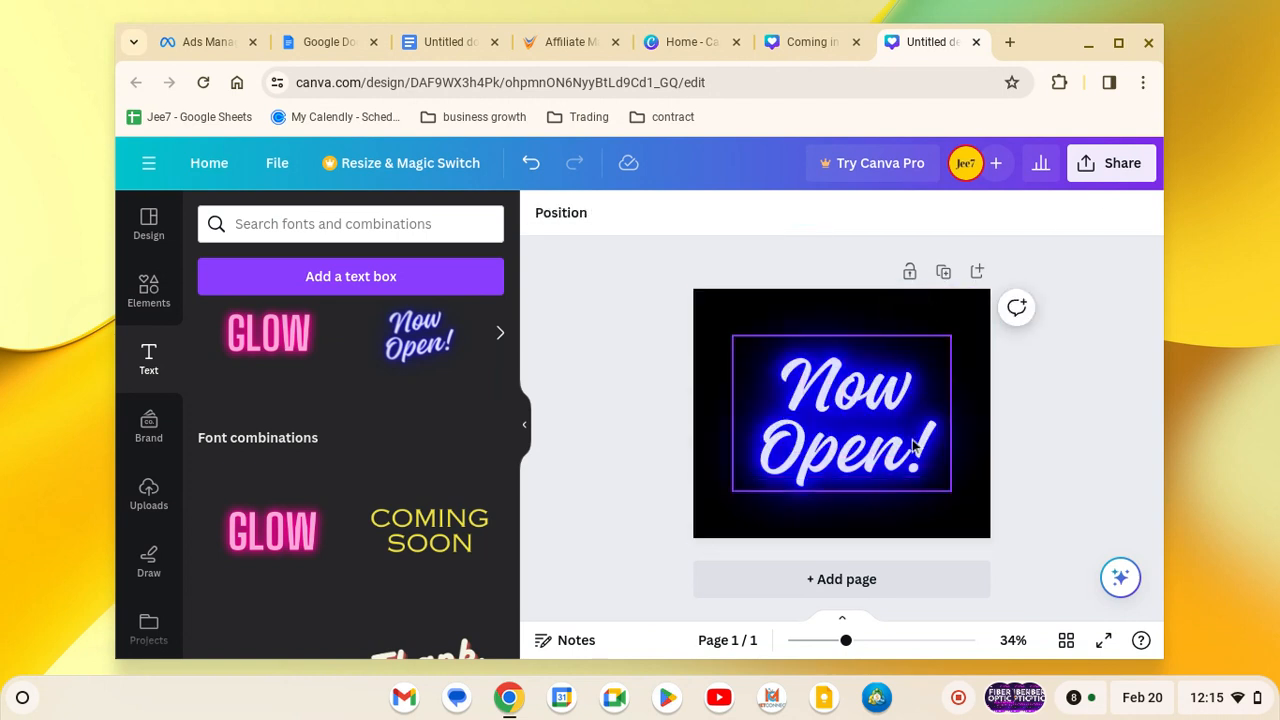
Compare the "Now Open!" text on the black page with the Fiber Optic ad in the other Canva design.
{"action": "left_click", "coordinate": [1083, 398]}
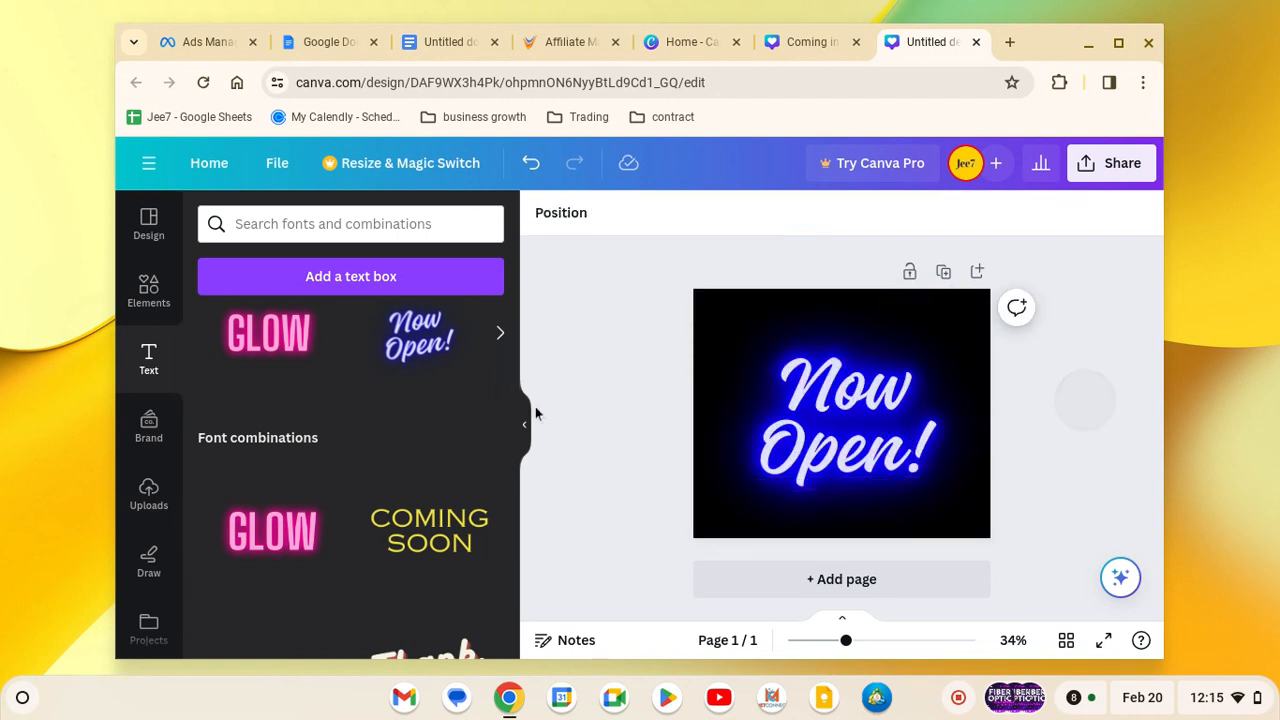
{"action": "left_click", "coordinate": [526, 424]}
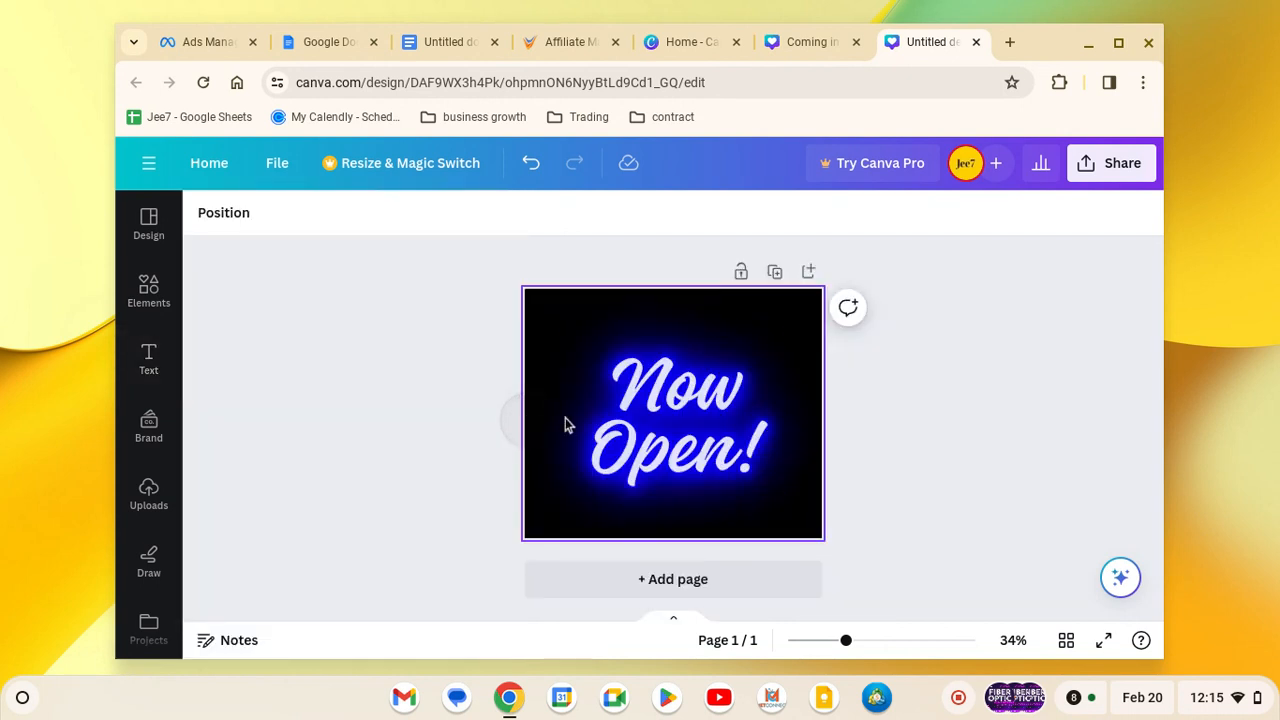
{"action": "left_click", "coordinate": [680, 411]}
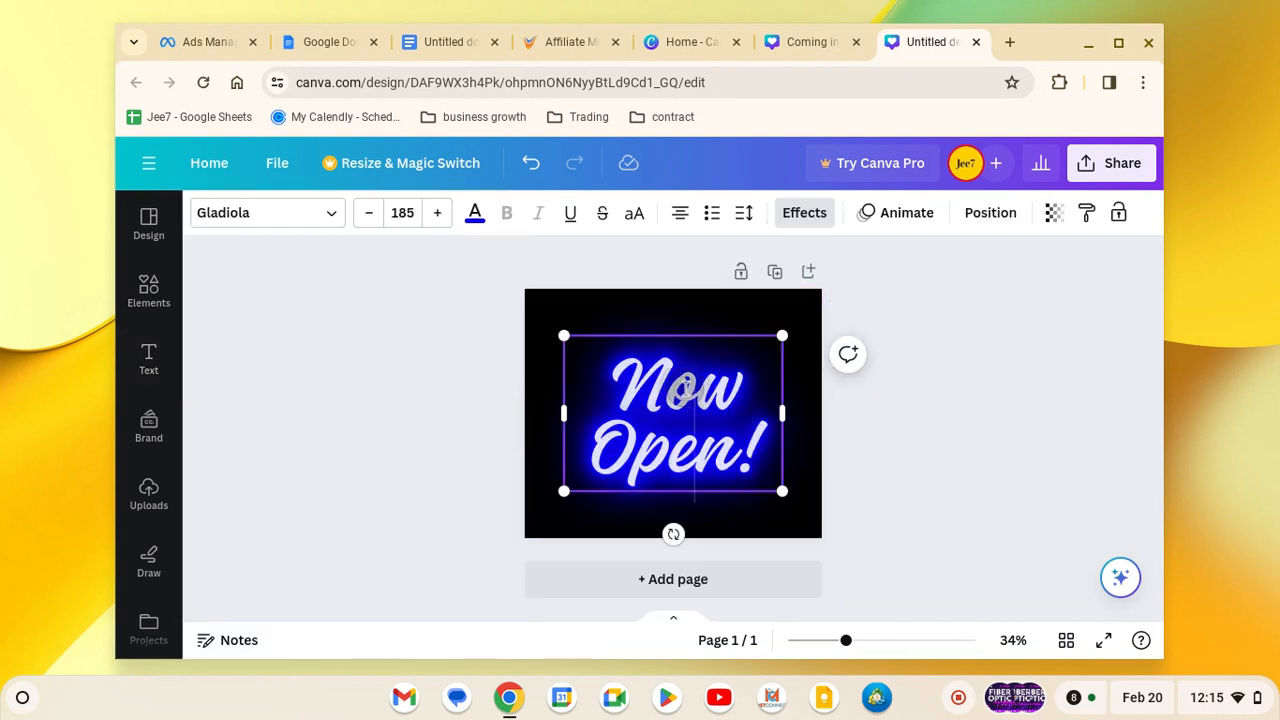
{"action": "double_click", "coordinate": [686, 389]}
{"action": "triple_click", "coordinate": [716, 453]}
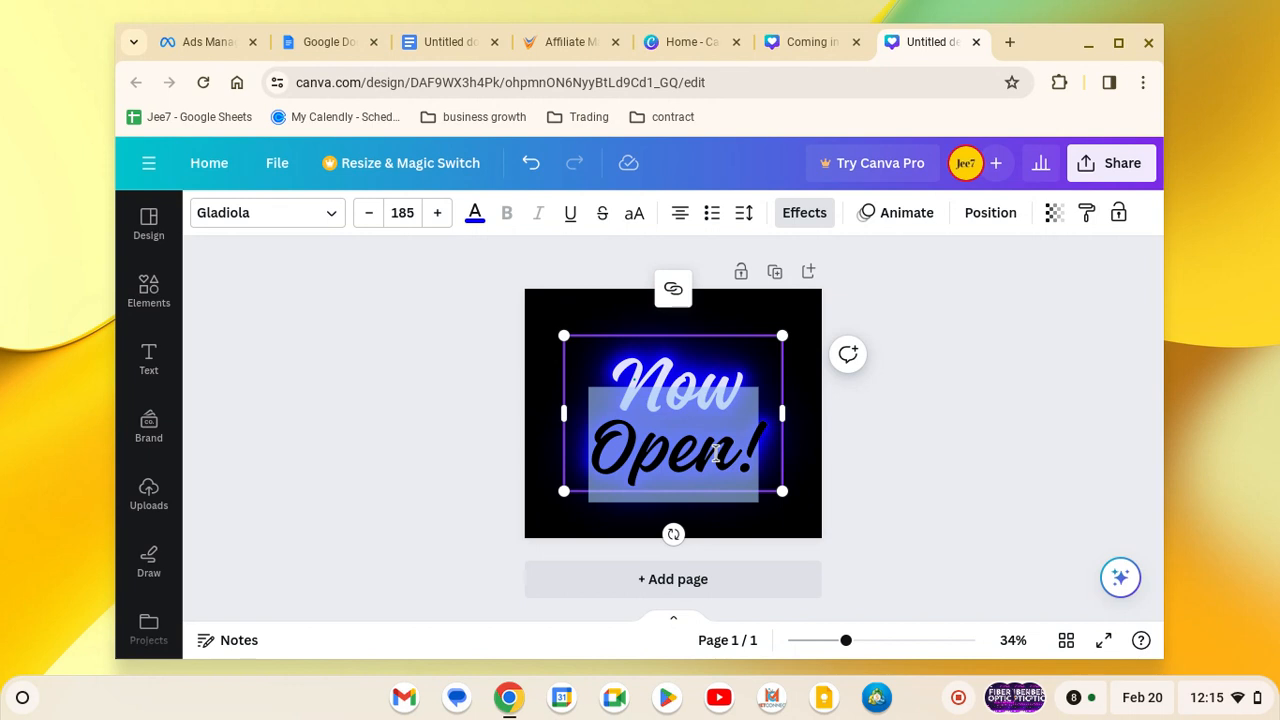
{"action": "key", "text": "ctrl+shift+Tab"}
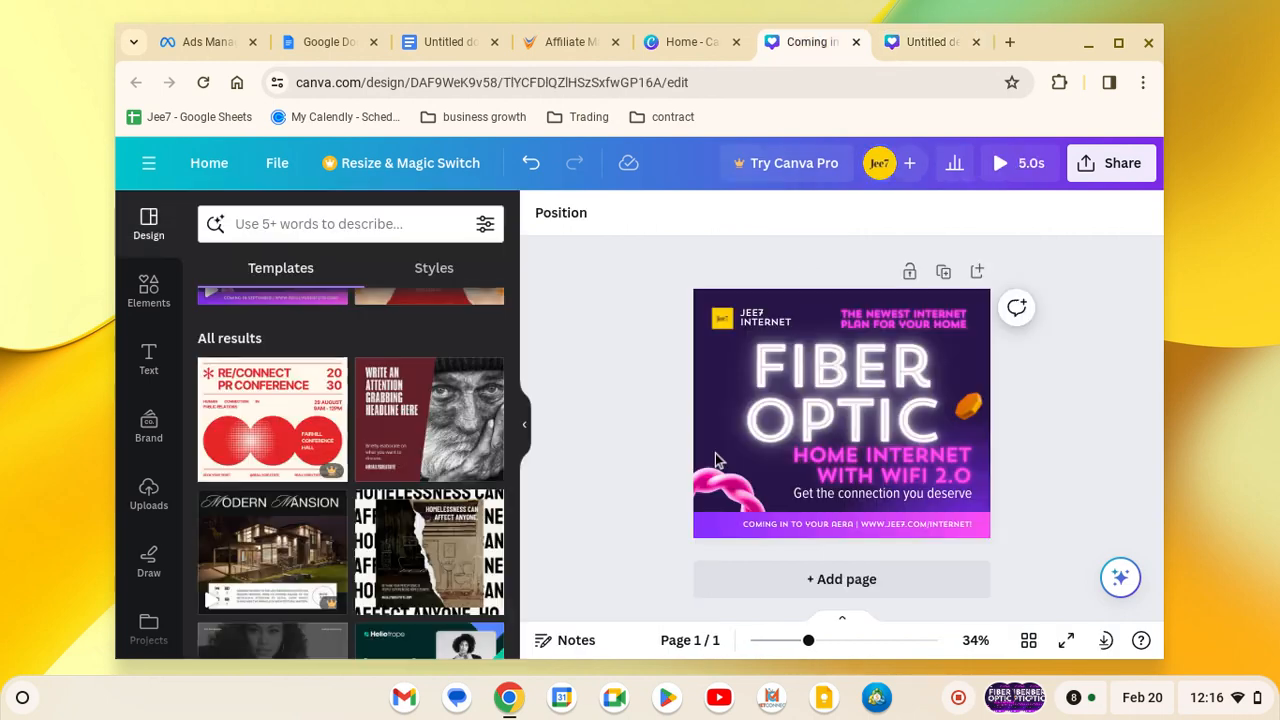
{"action": "key", "text": "ctrl+Tab"}
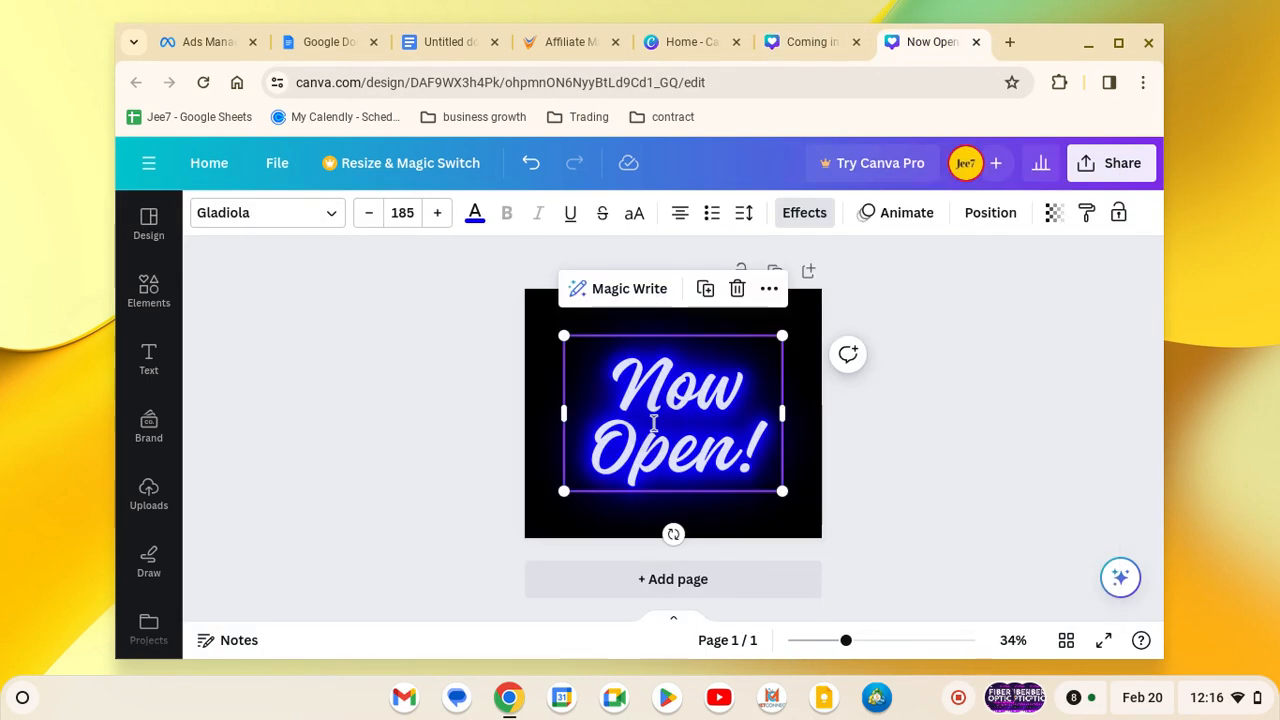
{"action": "key", "text": "ctrl+shift+Tab"}
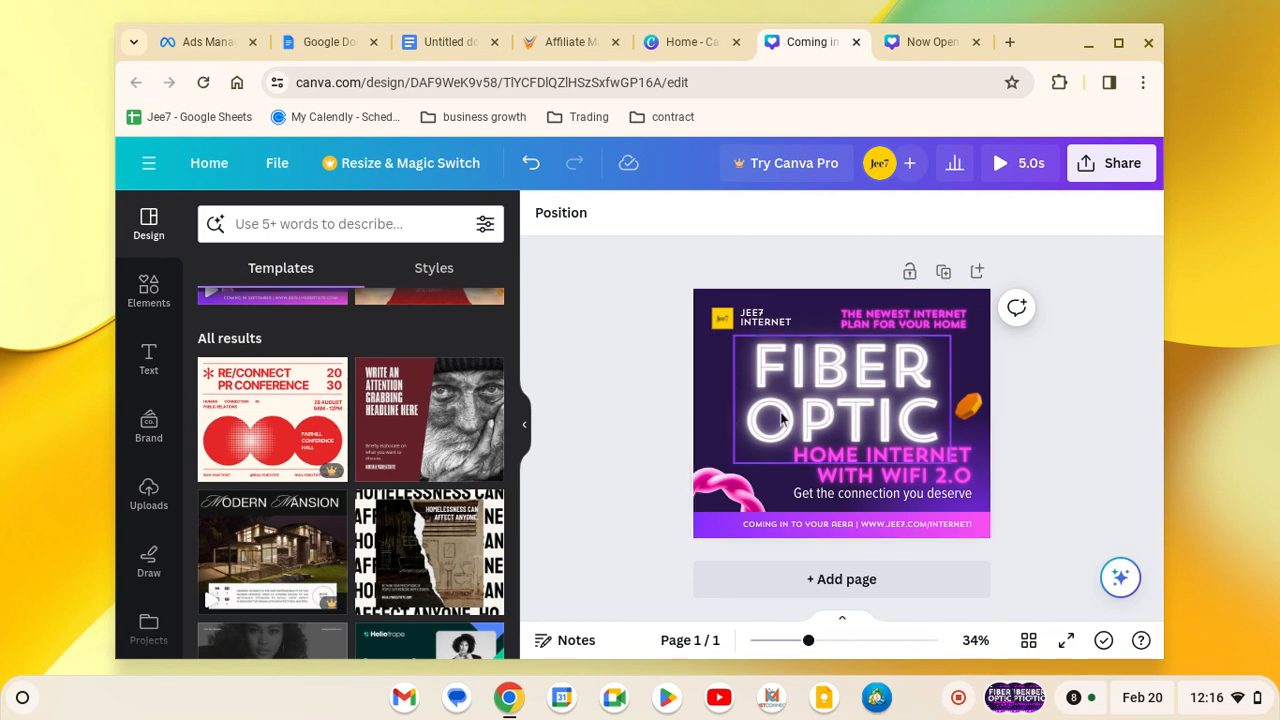
{"action": "key", "text": "ctrl+Tab"}
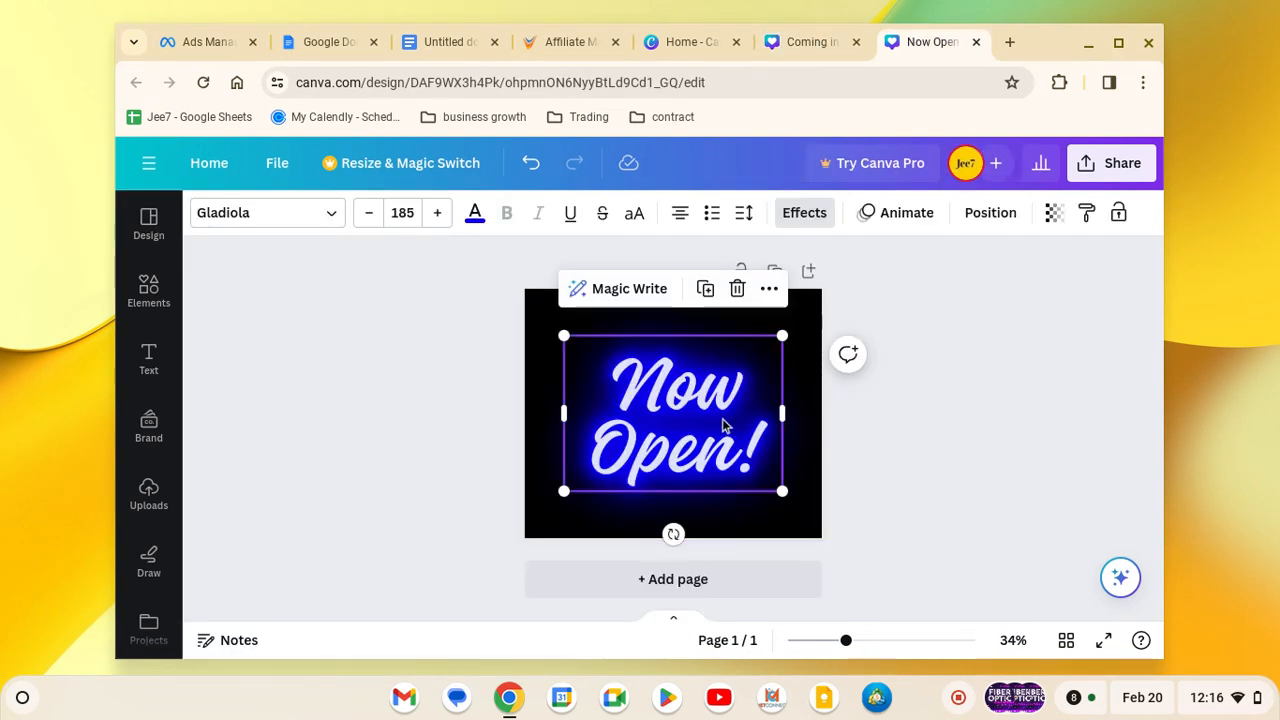
Try replacing "Now" with "Free" in the topmost copy of the neon "Now Open!" text.
{"action": "triple_click", "coordinate": [722, 420]}
{"action": "triple_click", "coordinate": [696, 395]}
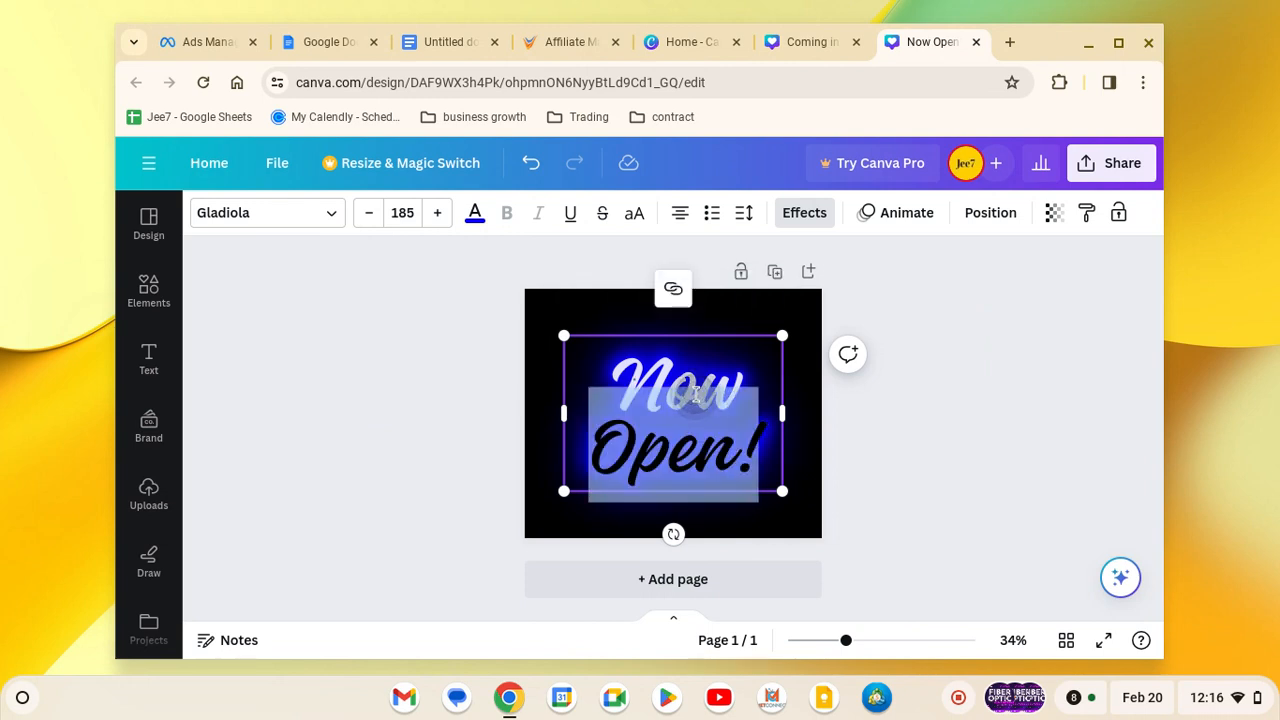
{"action": "triple_click", "coordinate": [676, 375]}
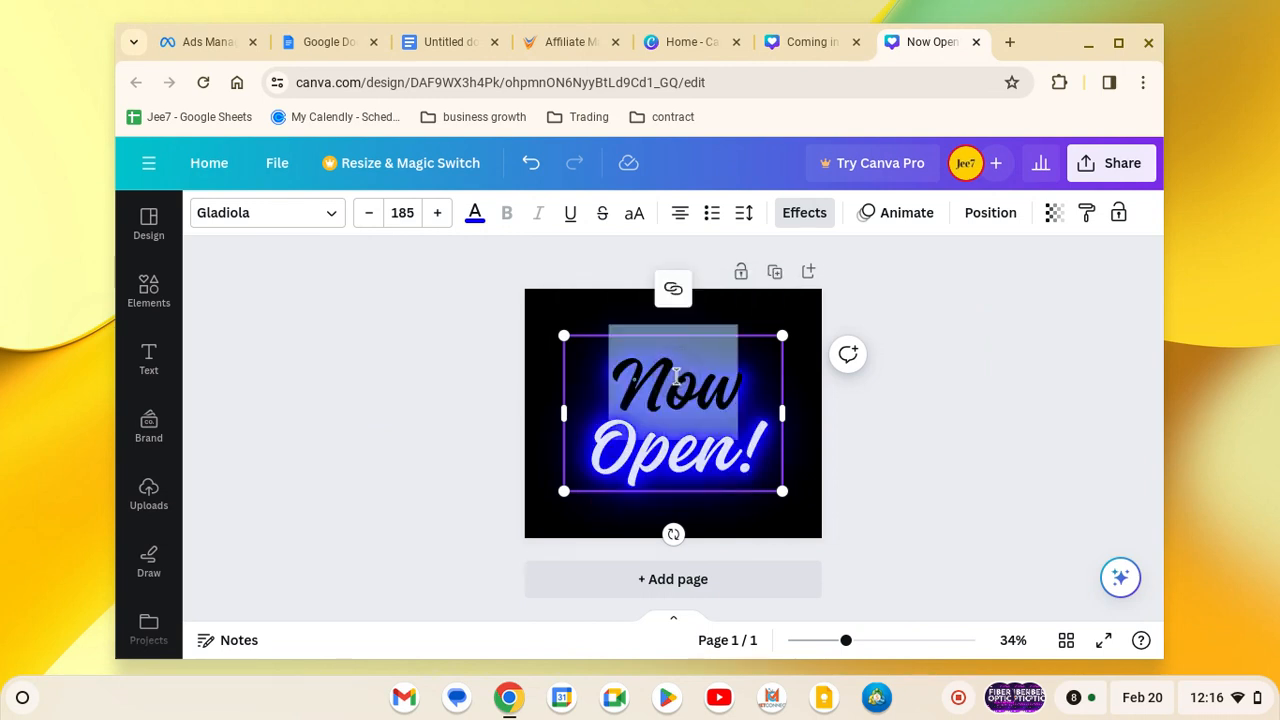
{"action": "type", "text": "Free"}
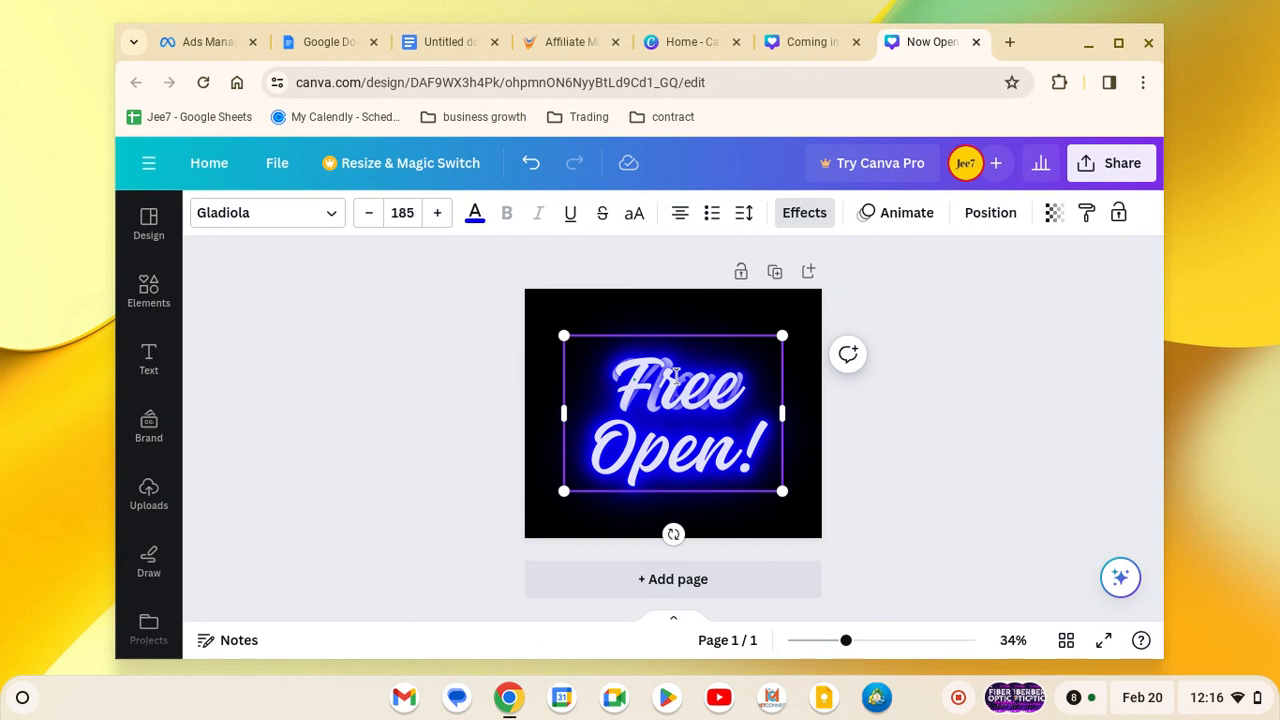
{"action": "left_click", "coordinate": [870, 403]}
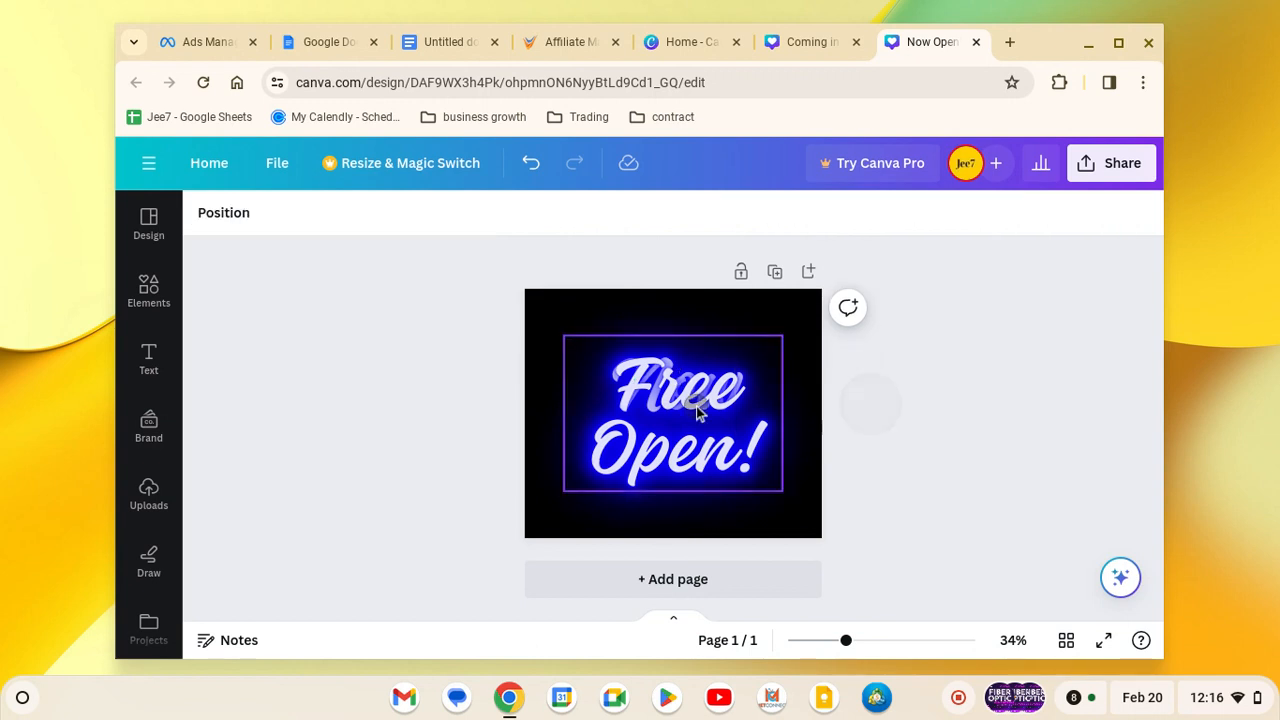
Move the "Free Open!" text off the stacked copies and delete it.
{"action": "left_click", "coordinate": [697, 413]}
{"action": "left_click_drag", "start_coordinate": [697, 413], "coordinate": [846, 531]}
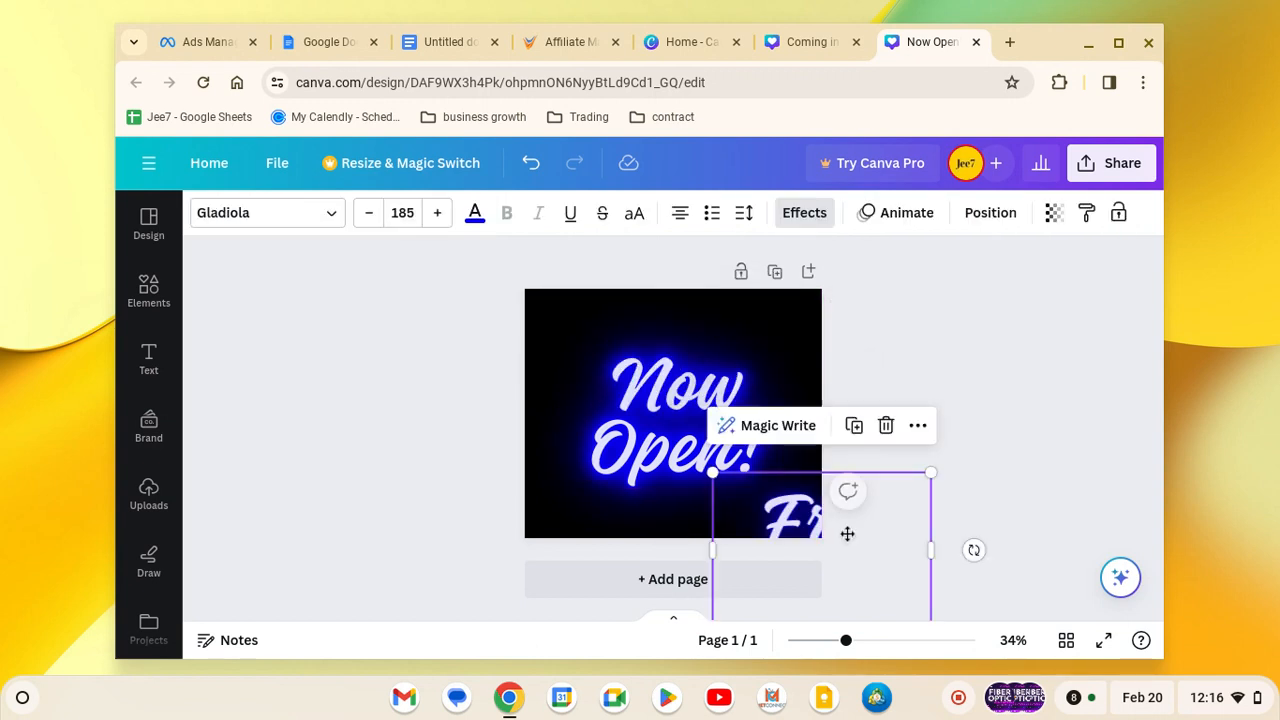
{"action": "left_click", "coordinate": [884, 426]}
Try rewriting the second line of the next stacked "Now Open!" copy as "WIFI!!".
{"action": "left_click", "coordinate": [716, 401]}
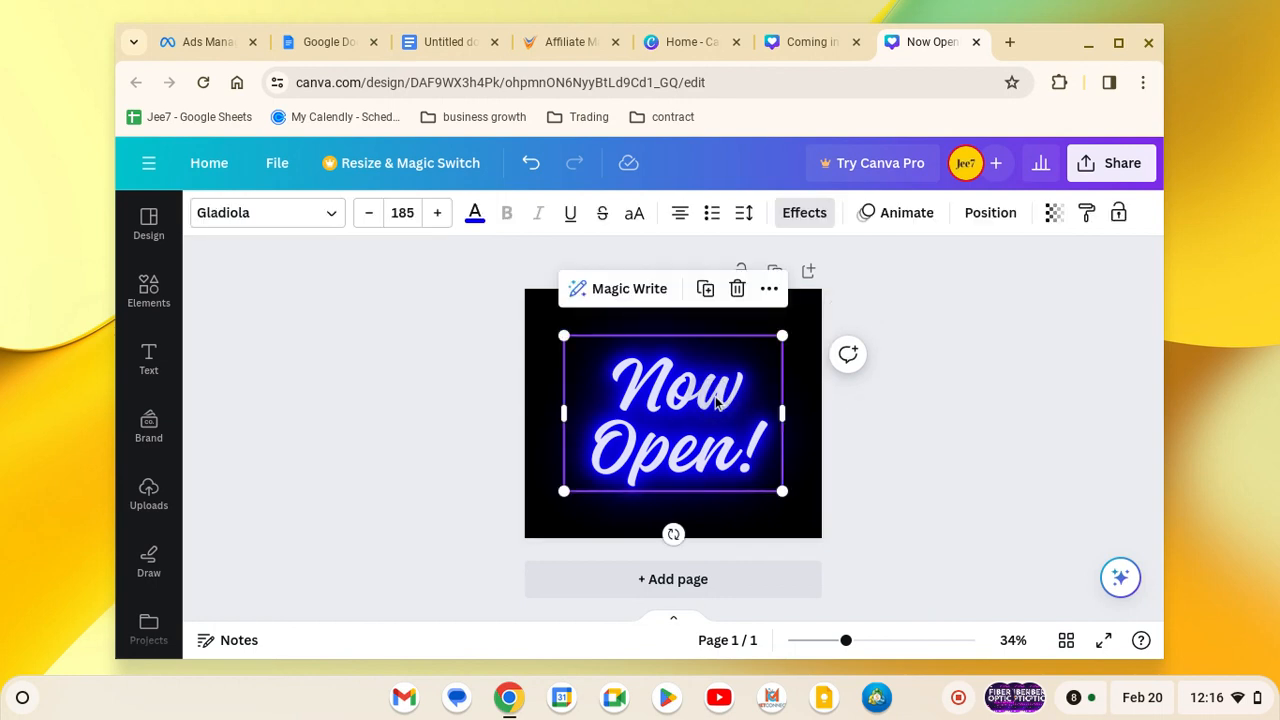
{"action": "double_click", "coordinate": [722, 402]}
{"action": "double_click", "coordinate": [693, 393]}
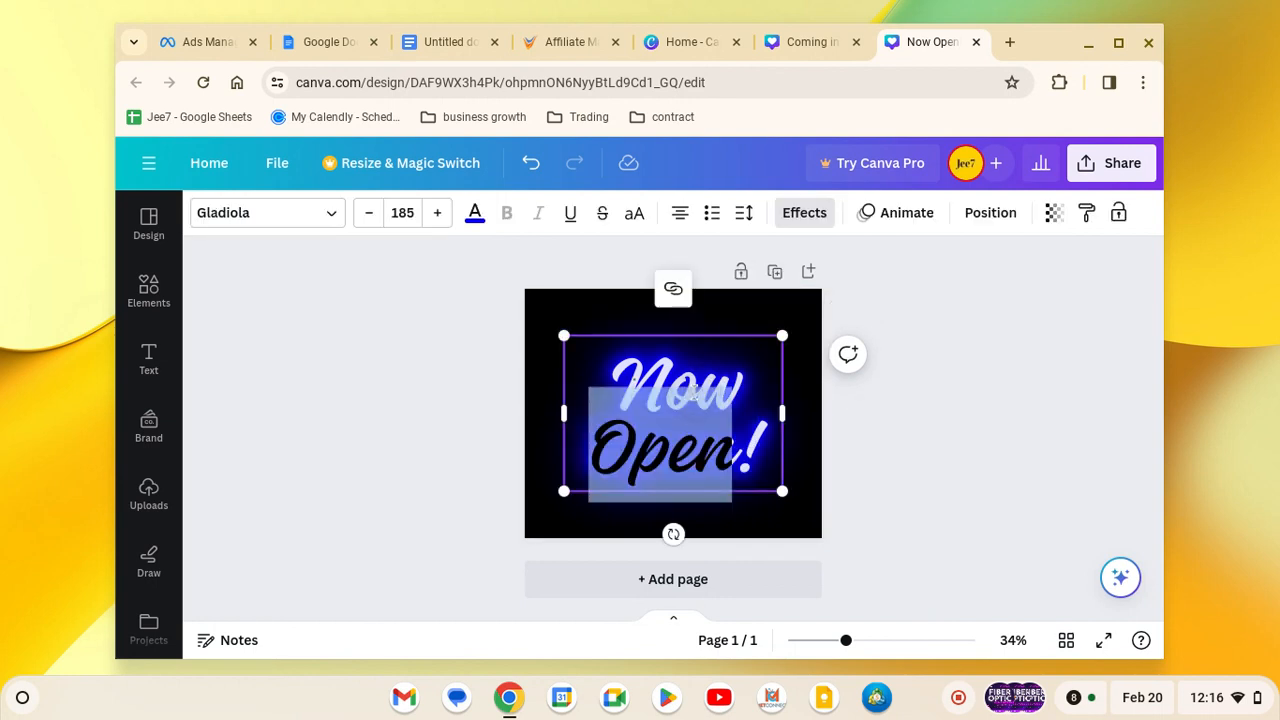
{"action": "type", "text": "WIFI!!"}
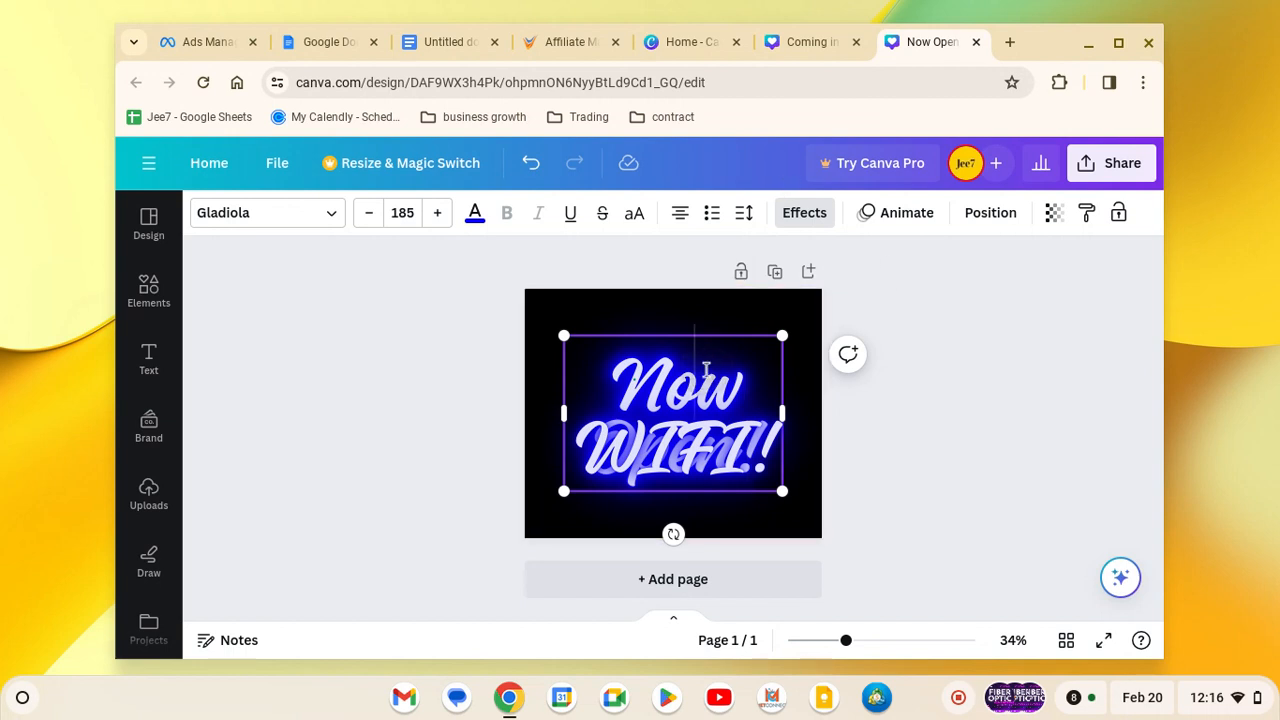
Delete the remaining overlapping text copies so that only one "Now Open!" stays on the black page.
{"action": "left_click_drag", "start_coordinate": [709, 391], "coordinate": [716, 432]}
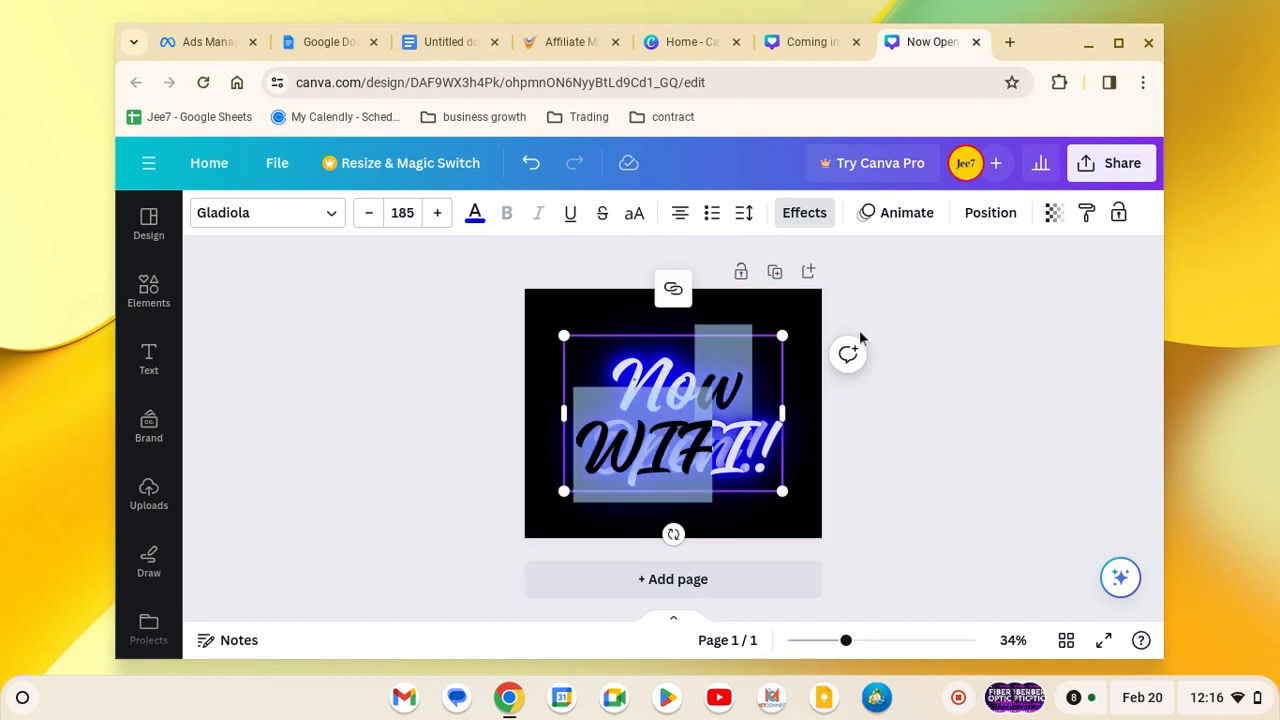
{"action": "left_click", "coordinate": [900, 366]}
{"action": "mouse_move", "coordinate": [723, 379]}
{"action": "left_mouse_down"}
{"action": "mouse_move", "coordinate": [723, 425]}
{"action": "mouse_move", "coordinate": [722, 386]}
{"action": "mouse_move", "coordinate": [725, 397]}
{"action": "left_mouse_up"}
{"action": "left_click", "coordinate": [737, 335]}
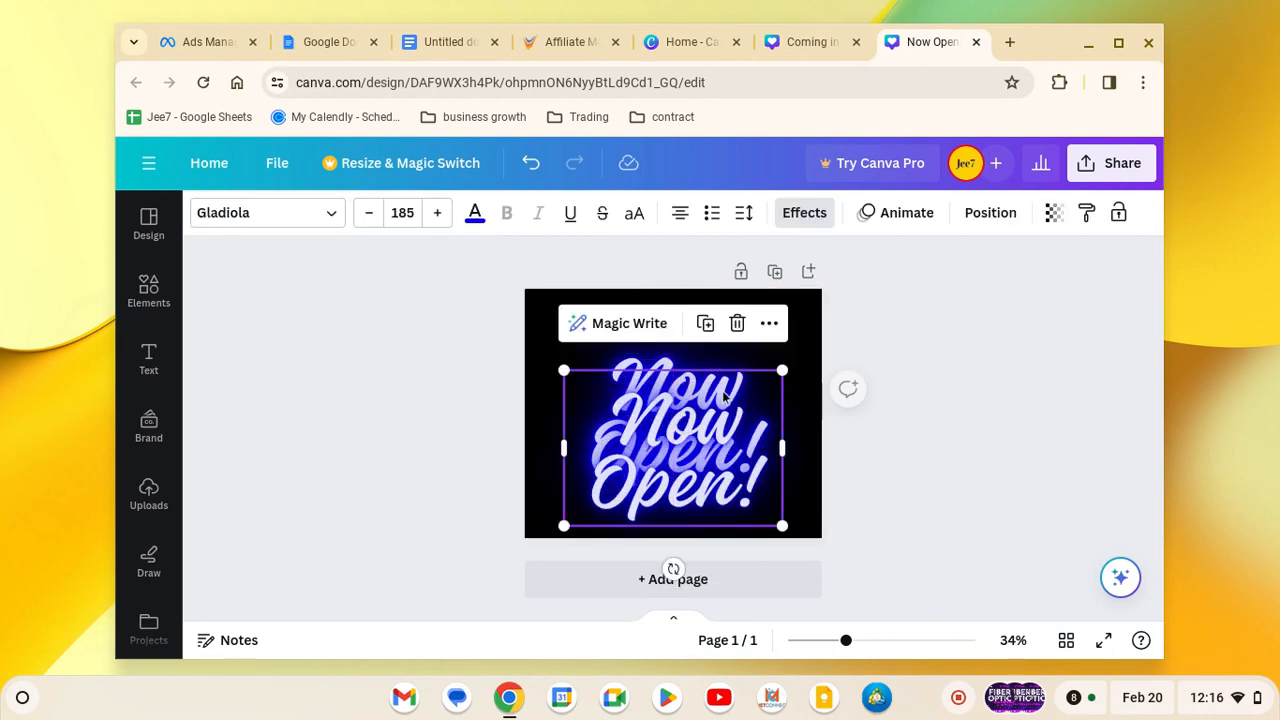
{"action": "left_click", "coordinate": [737, 330]}
{"action": "key", "text": "ctrl+z"}
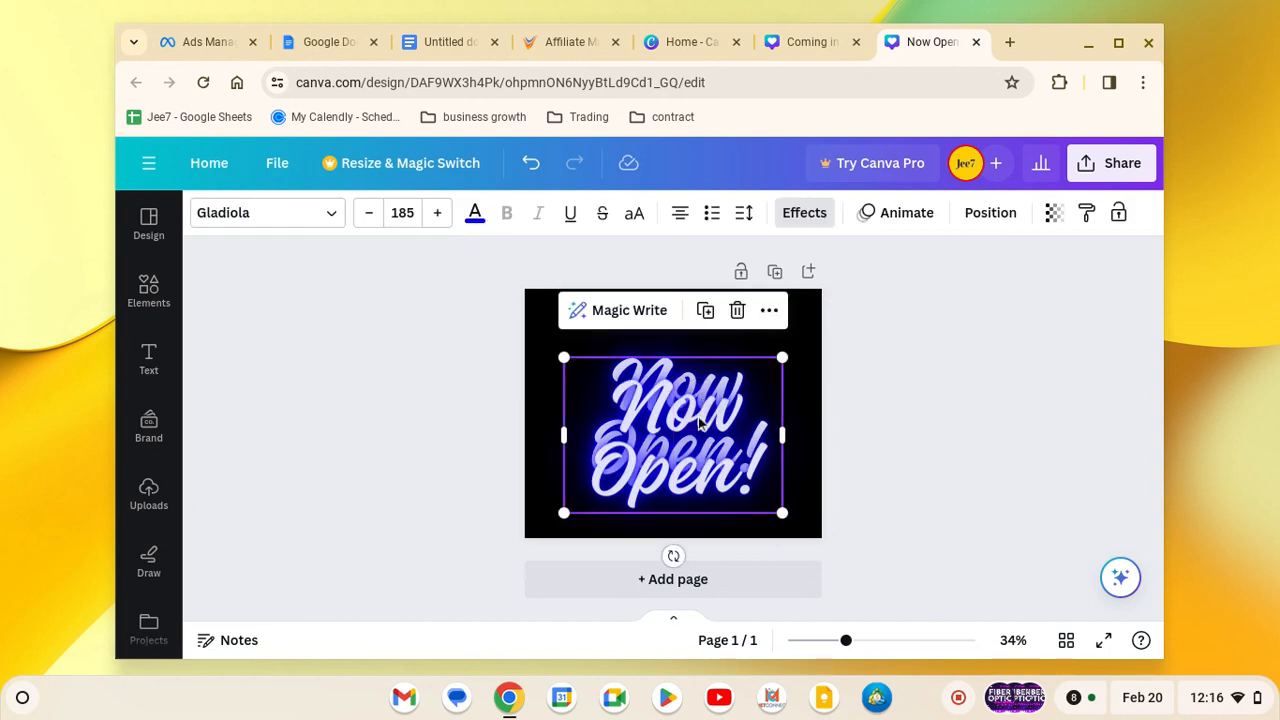
{"action": "left_click", "coordinate": [739, 312]}
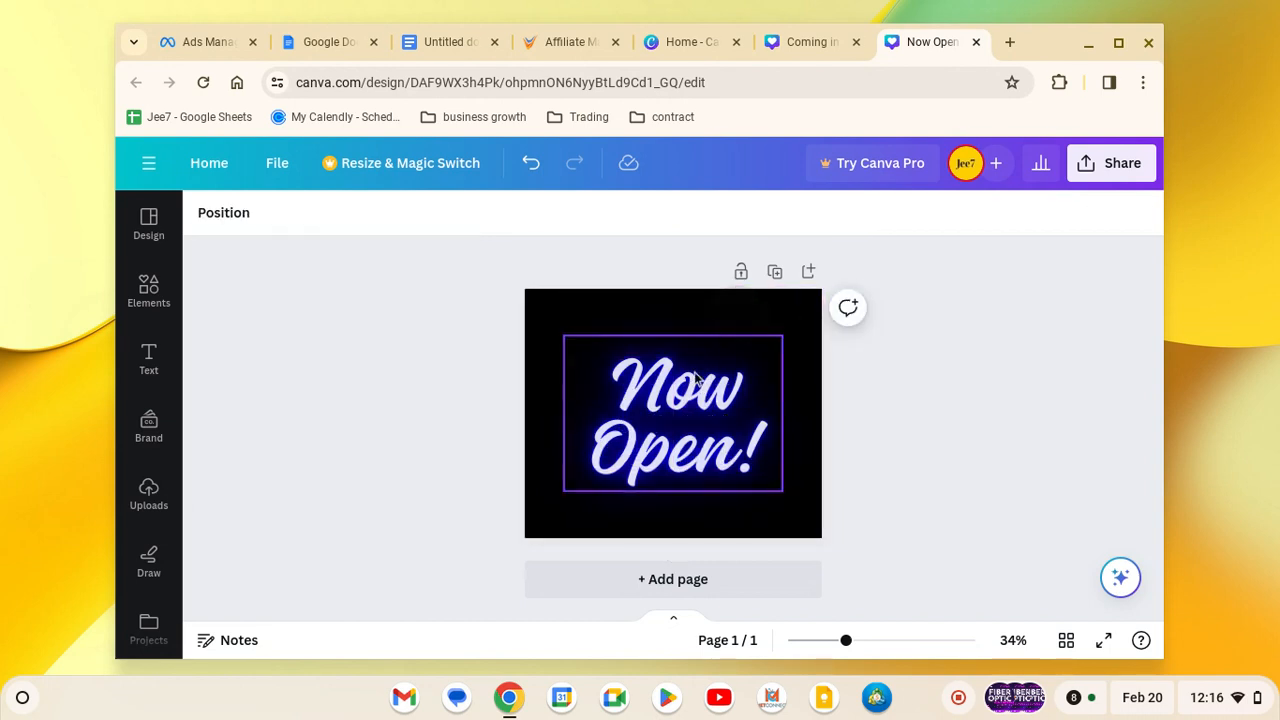
Change the neon text from "Now Open!" to "FREE WIFI!!".
{"action": "mouse_move", "coordinate": [697, 377]}
{"action": "left_mouse_down"}
{"action": "mouse_move", "coordinate": [690, 398]}
{"action": "mouse_move", "coordinate": [684, 387]}
{"action": "left_mouse_up"}
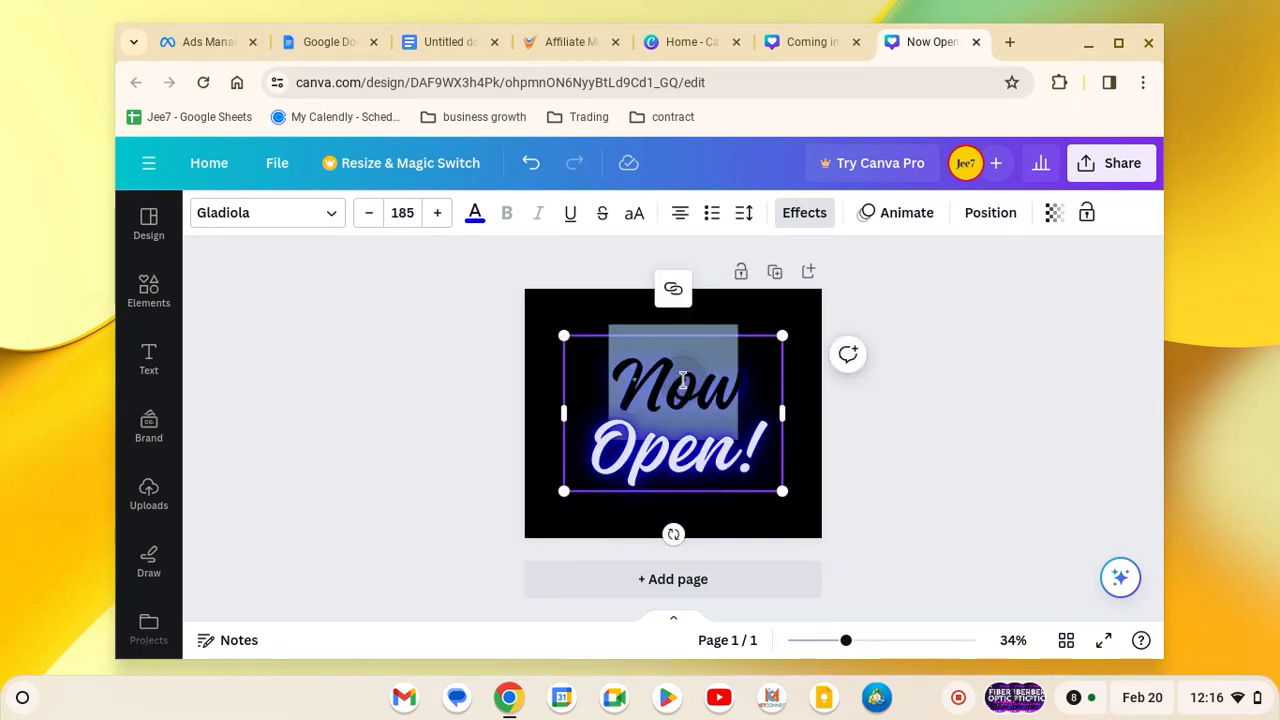
{"action": "type", "text": "FREE"}
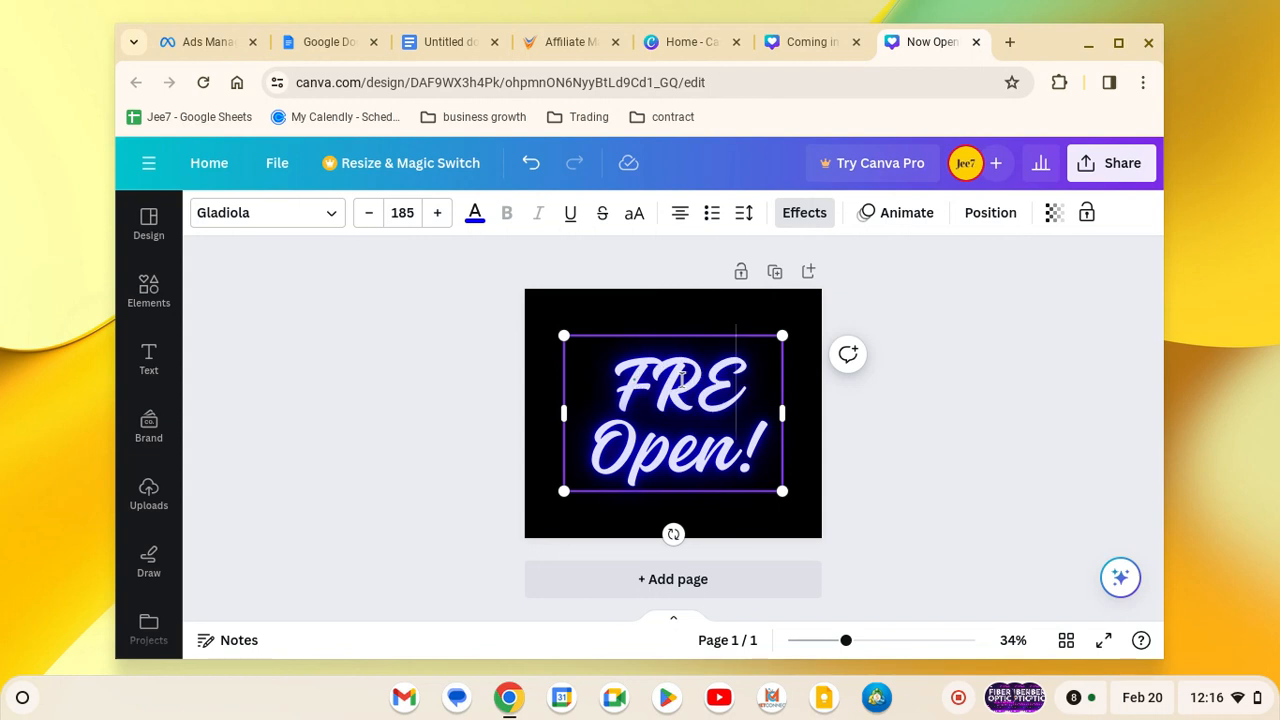
{"action": "double_click", "coordinate": [678, 444]}
{"action": "type", "text": "WIFI"}
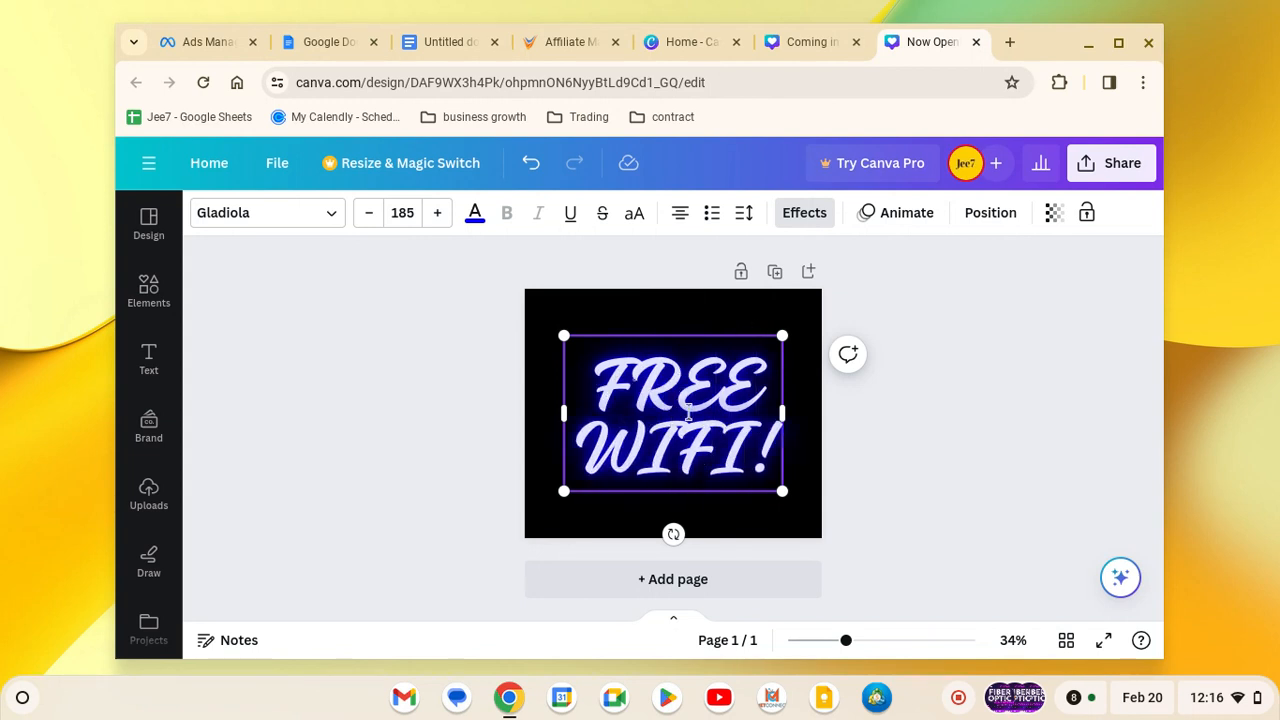
{"action": "type", "text": "!"}
{"action": "key", "text": "Return"}
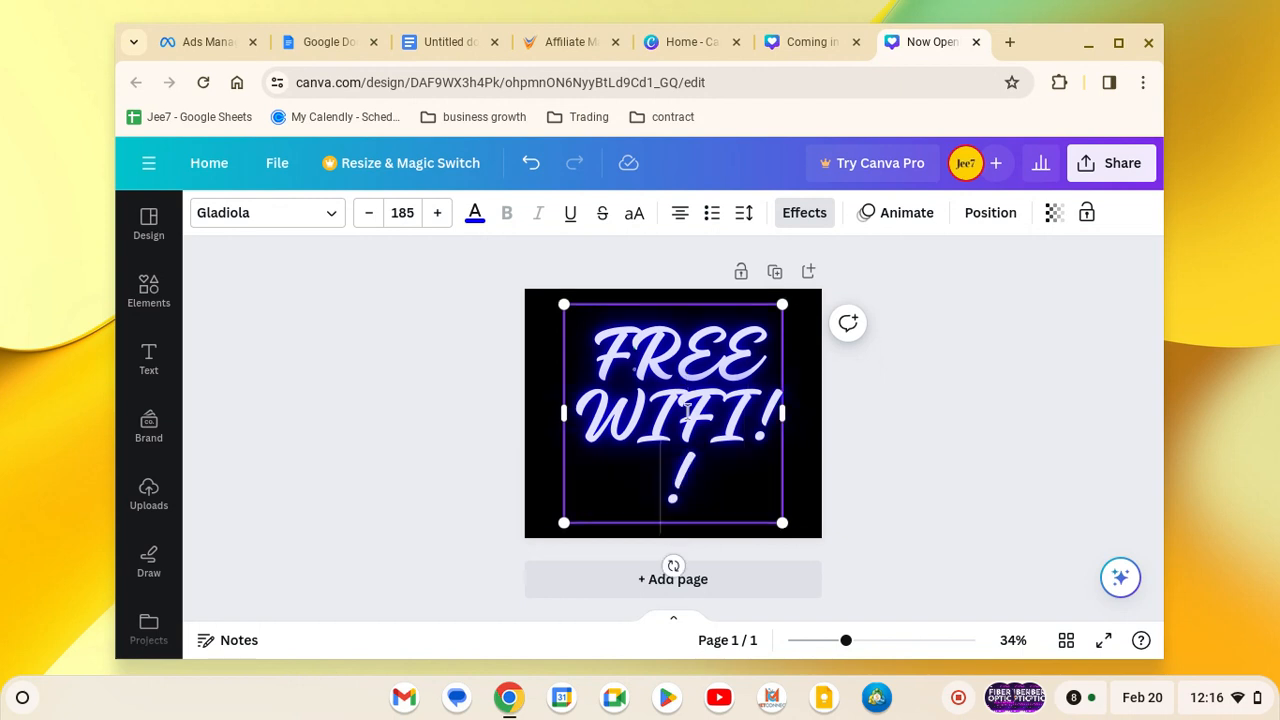
Reduce the font size of the whole "FREE WIFI!!" text to 176.
{"action": "left_click_drag", "start_coordinate": [717, 474], "coordinate": [581, 345]}
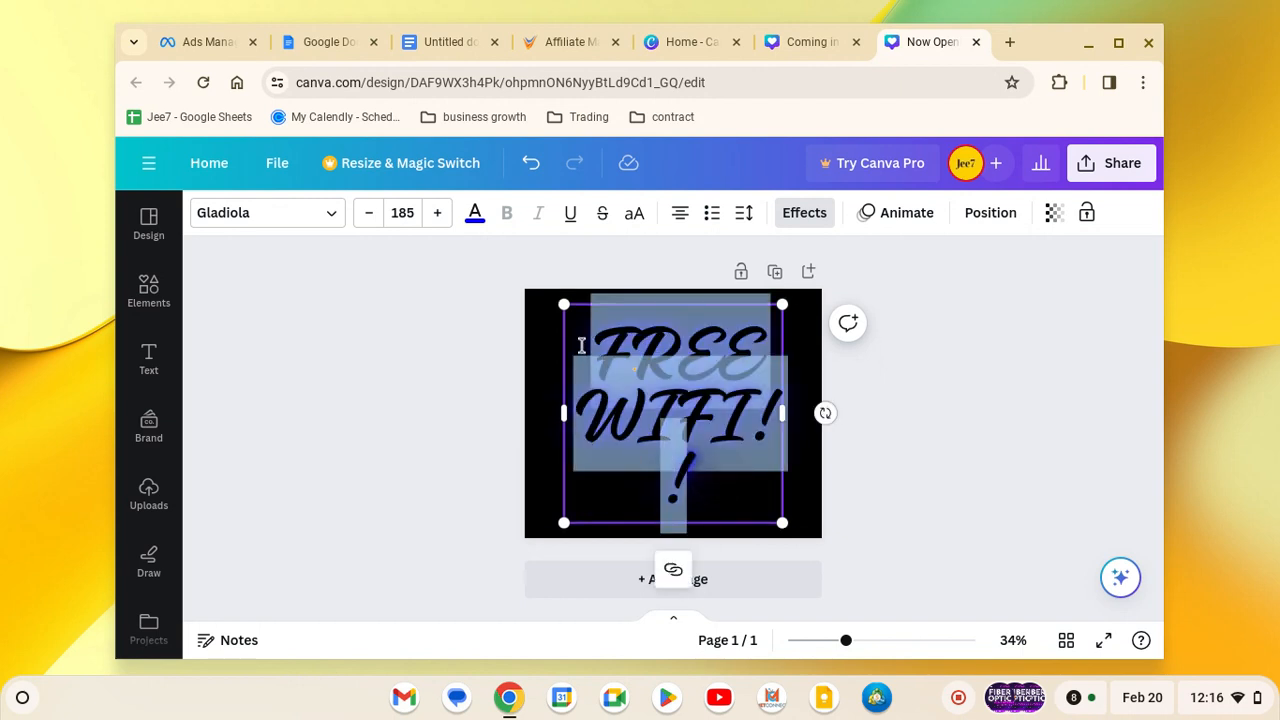
{"action": "left_click", "coordinate": [363, 215]}
{"action": "left_click", "coordinate": [363, 215]}
{"action": "left_click", "coordinate": [363, 215]}
{"action": "left_click", "coordinate": [363, 215]}
{"action": "left_click", "coordinate": [363, 215]}
{"action": "left_click", "coordinate": [363, 215]}
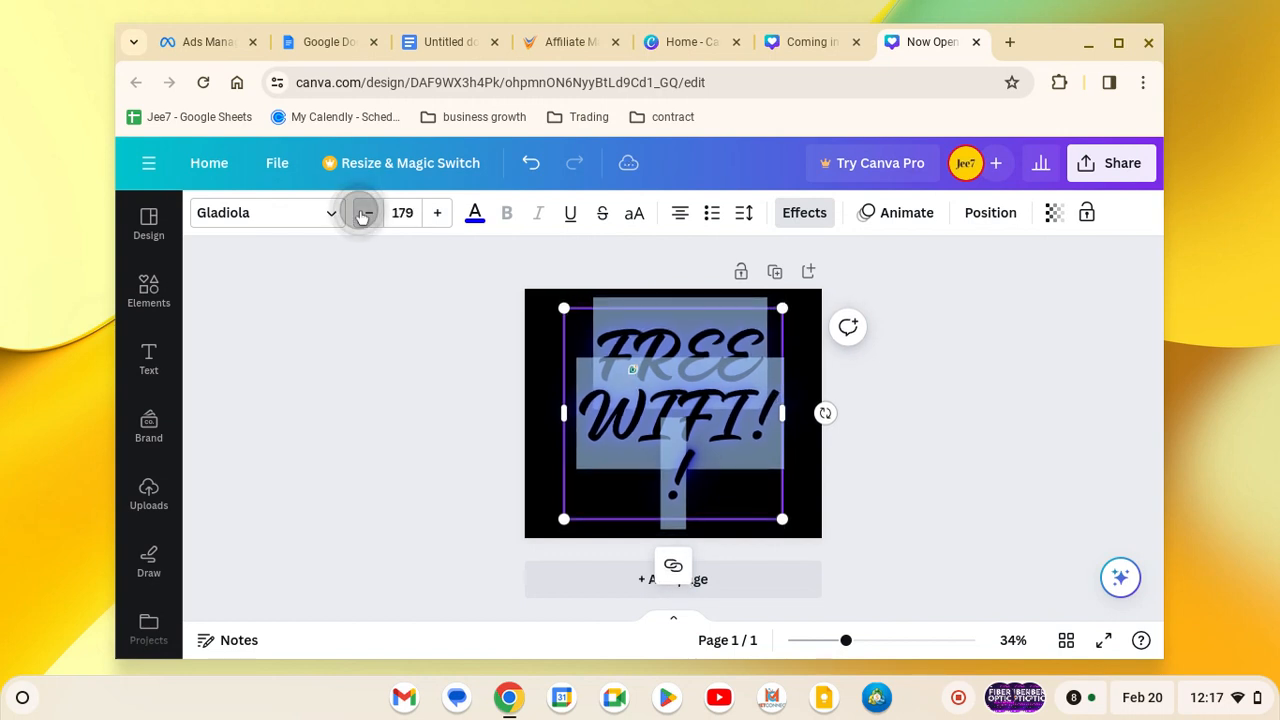
{"action": "left_click", "coordinate": [363, 215]}
{"action": "left_click", "coordinate": [363, 215]}
{"action": "left_click", "coordinate": [912, 396]}
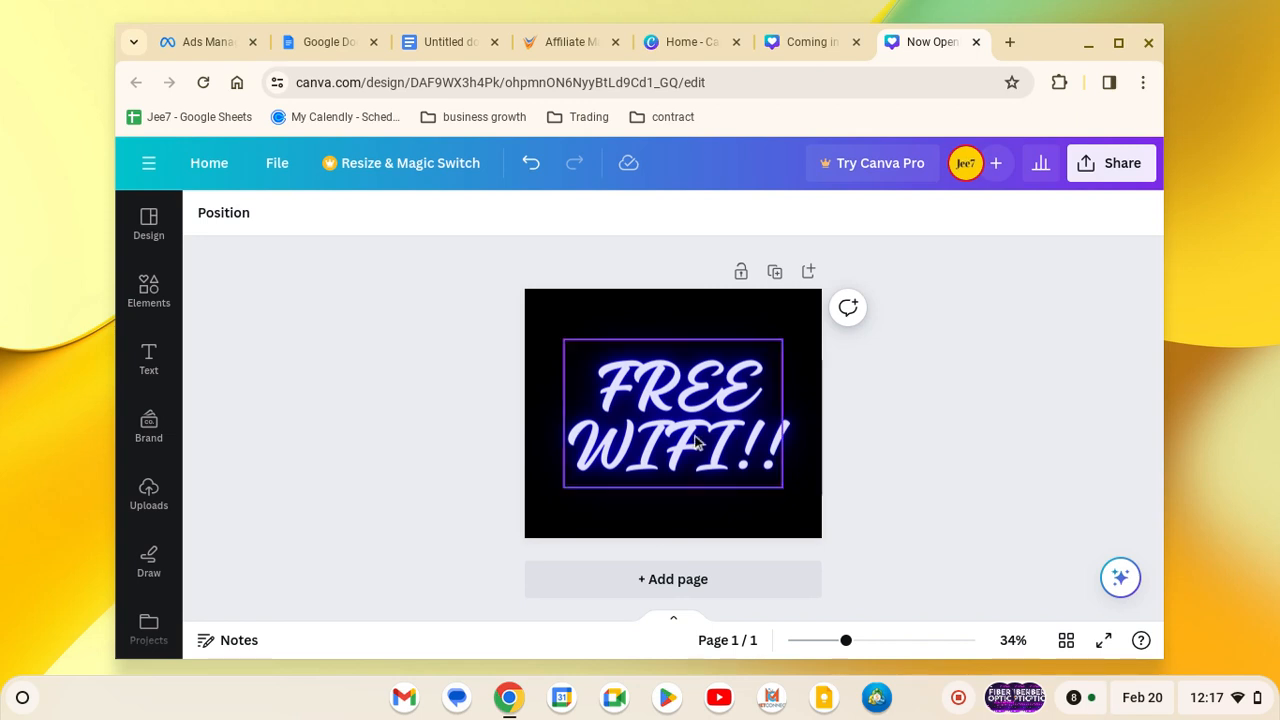
Change the font of the whole "FREE WIFI!!" text to League Spartan.
{"action": "left_click", "coordinate": [614, 374]}
{"action": "left_click", "coordinate": [612, 380]}
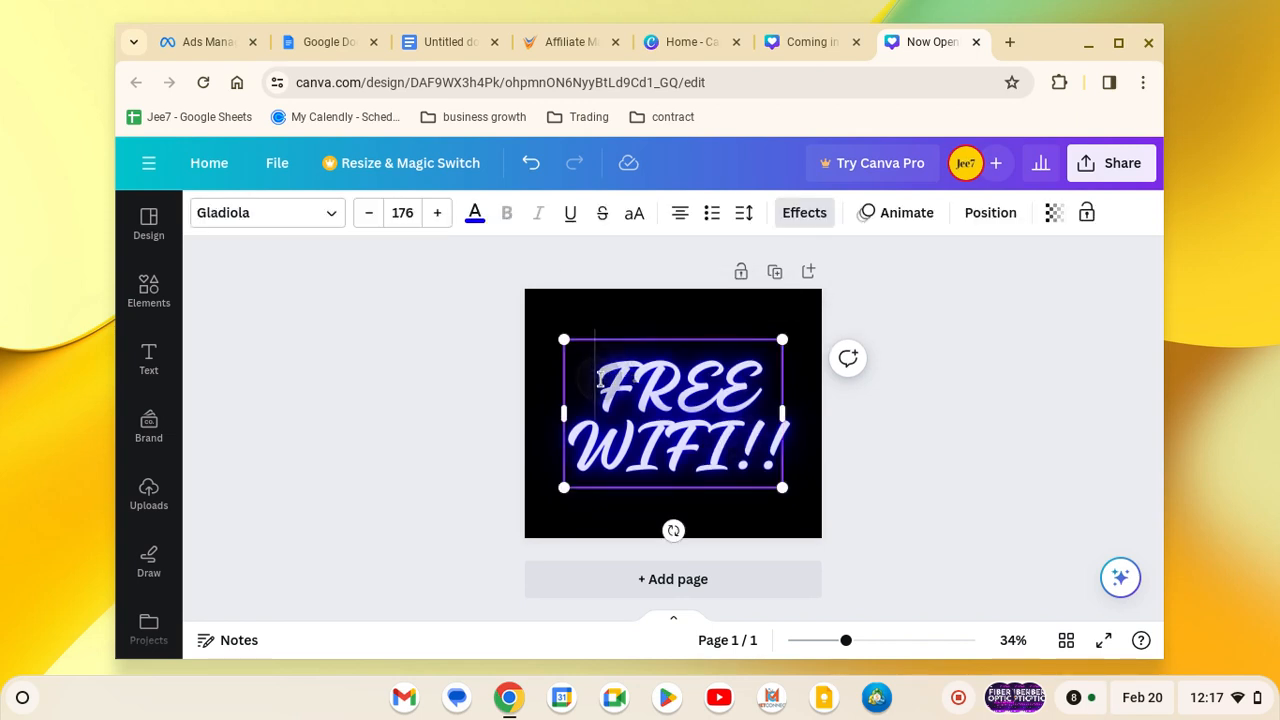
{"action": "left_click_drag", "start_coordinate": [607, 384], "coordinate": [784, 446]}
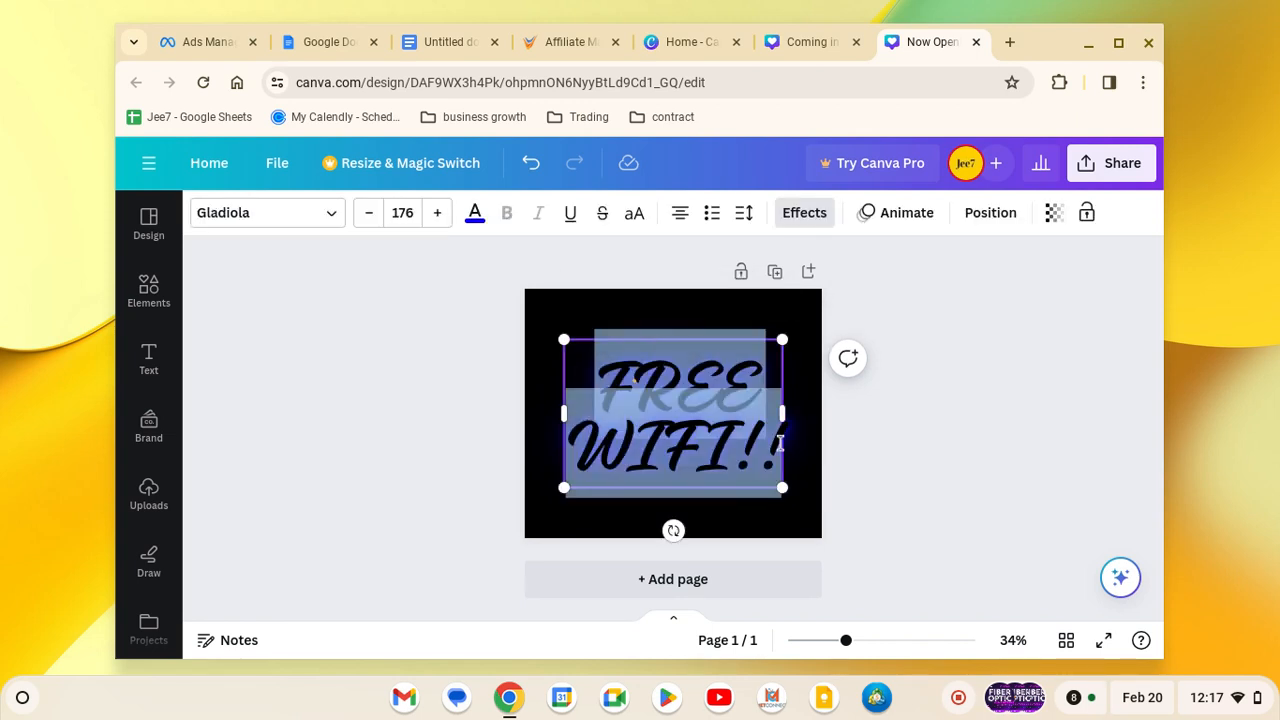
{"action": "left_click", "coordinate": [310, 214]}
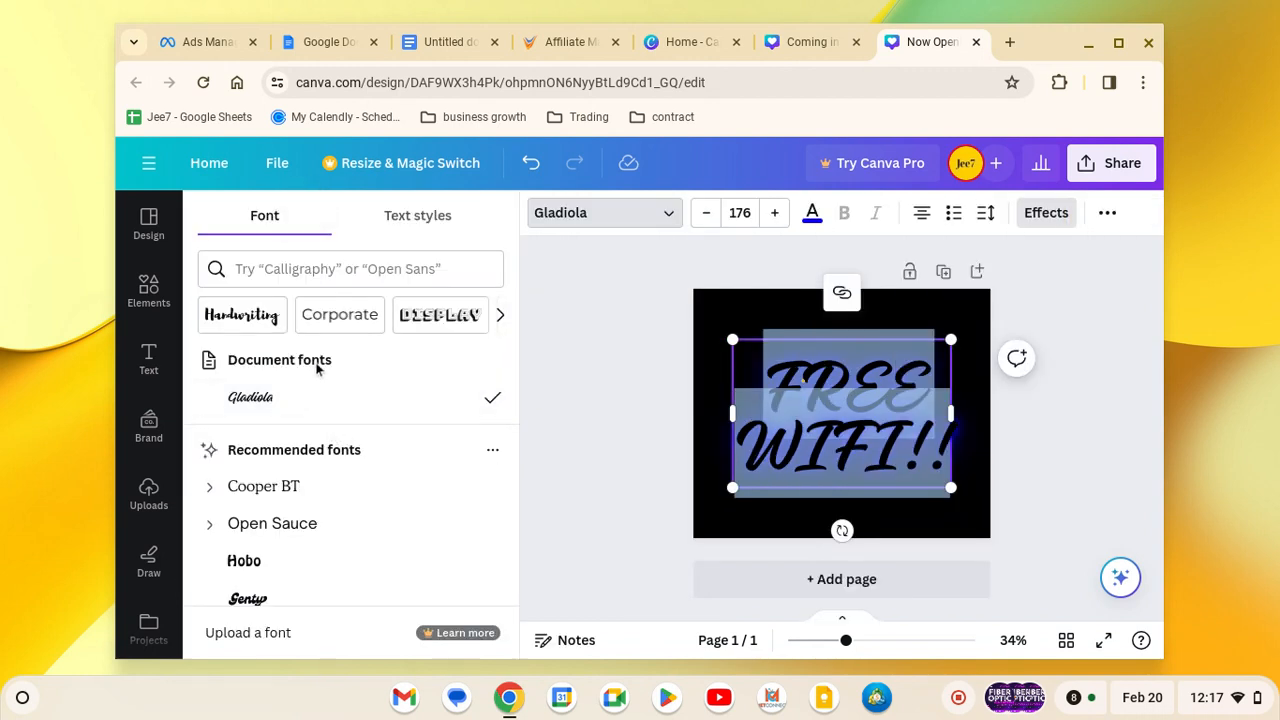
{"action": "scroll", "coordinate": [420, 503], "scroll_direction": "down", "scroll_amount": 3}
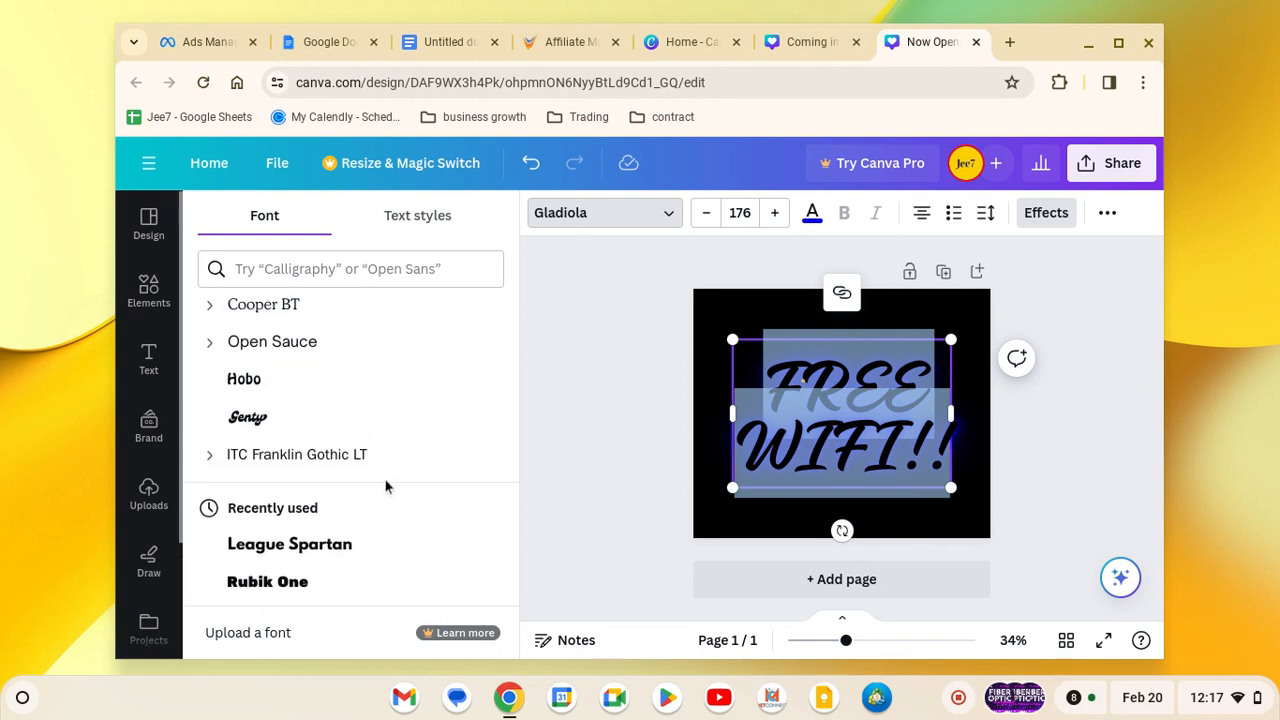
{"action": "scroll", "coordinate": [388, 487], "scroll_direction": "down", "scroll_amount": 2}
{"action": "left_click", "coordinate": [357, 457]}
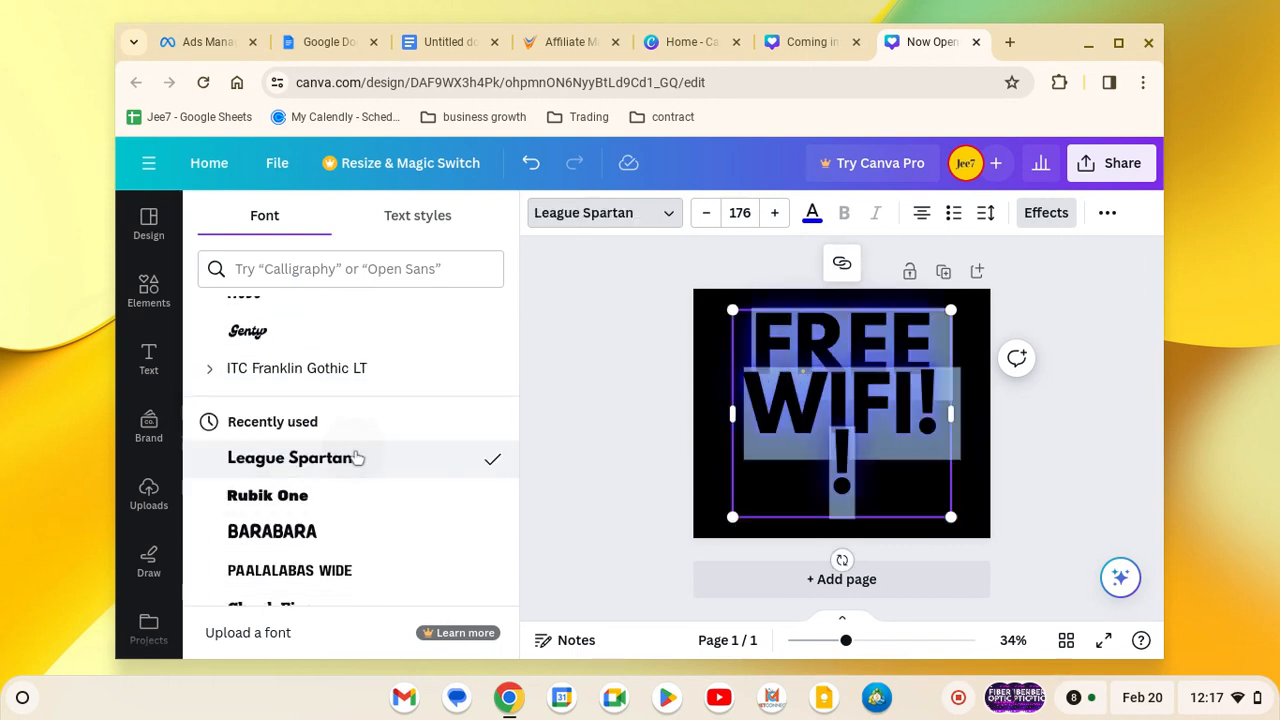
Set the "FREE WIFI!!" text's font size to 140 and deselect it.
{"action": "double_click", "coordinate": [737, 214]}
{"action": "type", "text": "140"}
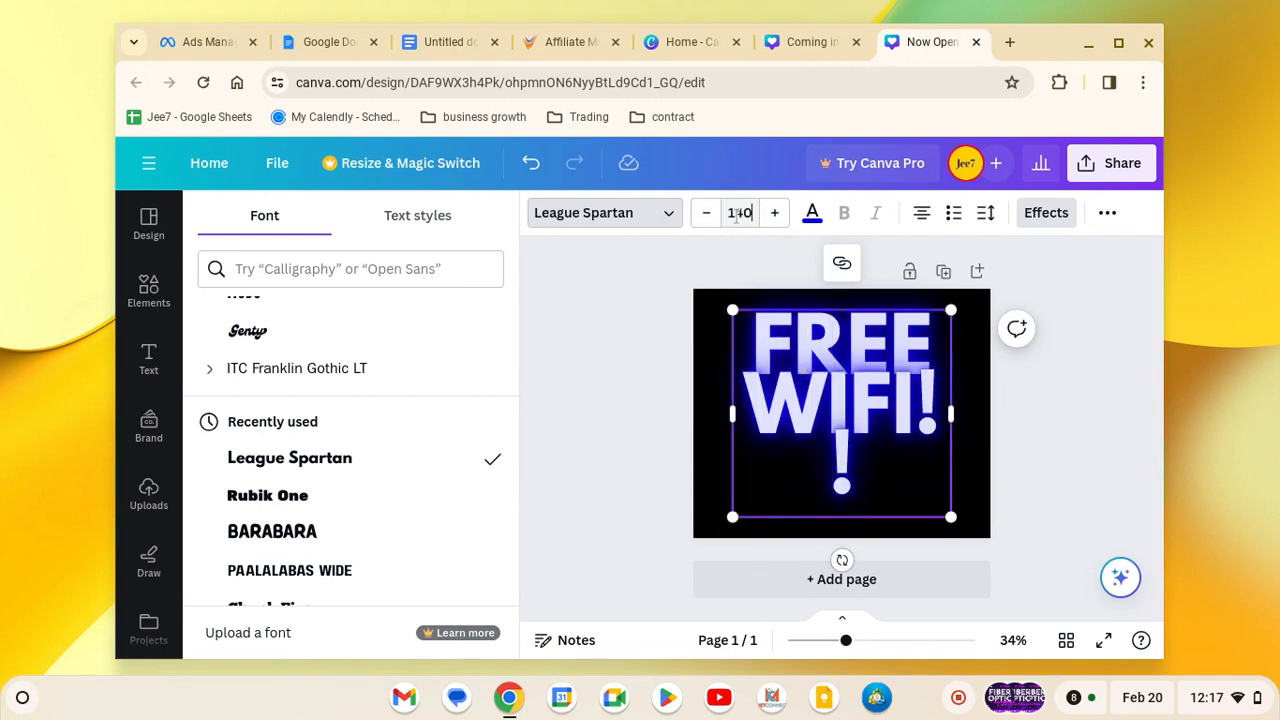
{"action": "key", "text": "Return"}
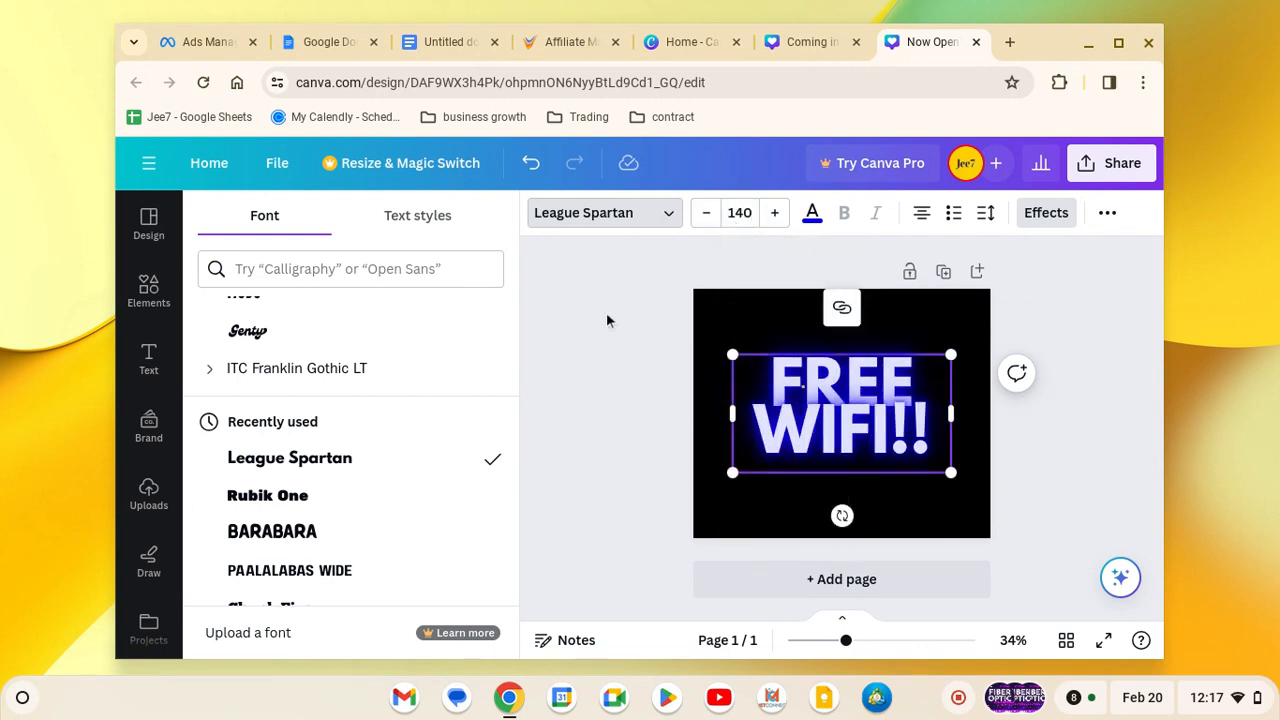
{"action": "left_click", "coordinate": [567, 396]}
{"action": "left_click", "coordinate": [790, 324]}
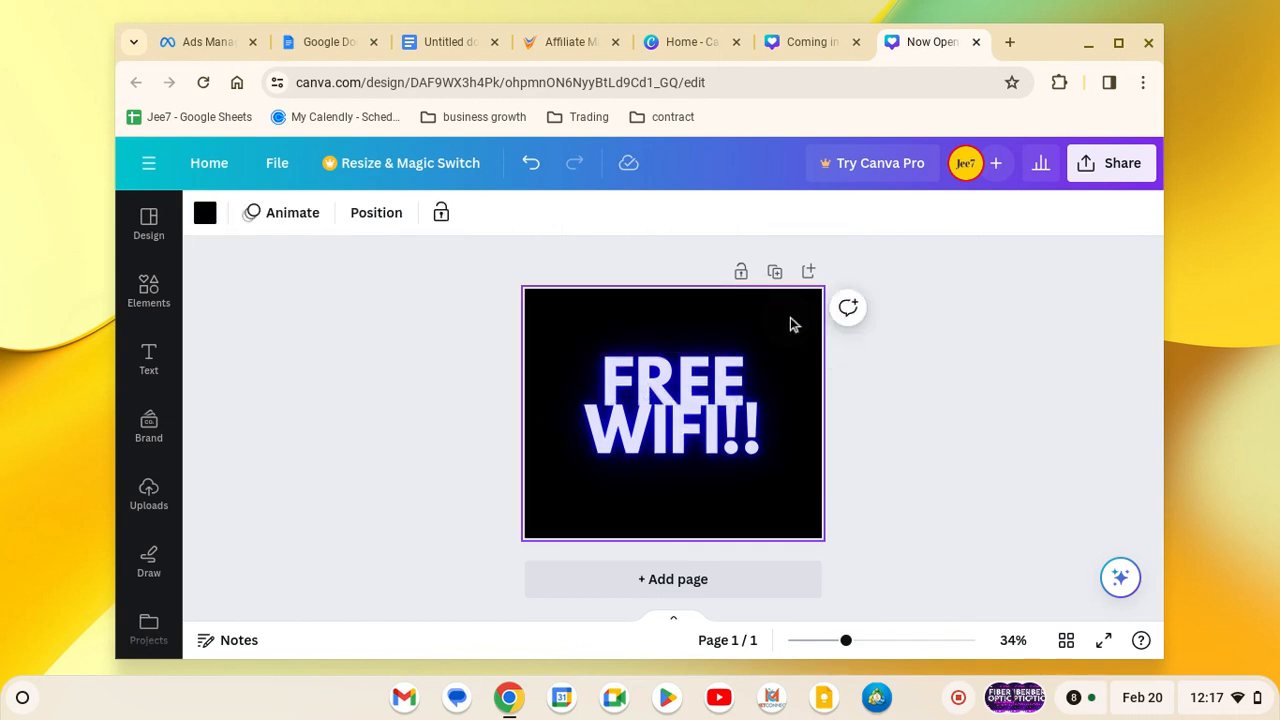
Set the whole "FREE WIFI!!" text's letter spacing to 50 and line spacing to 1.06, and deselect it.
{"action": "left_click", "coordinate": [691, 397]}
{"action": "double_click", "coordinate": [697, 398]}
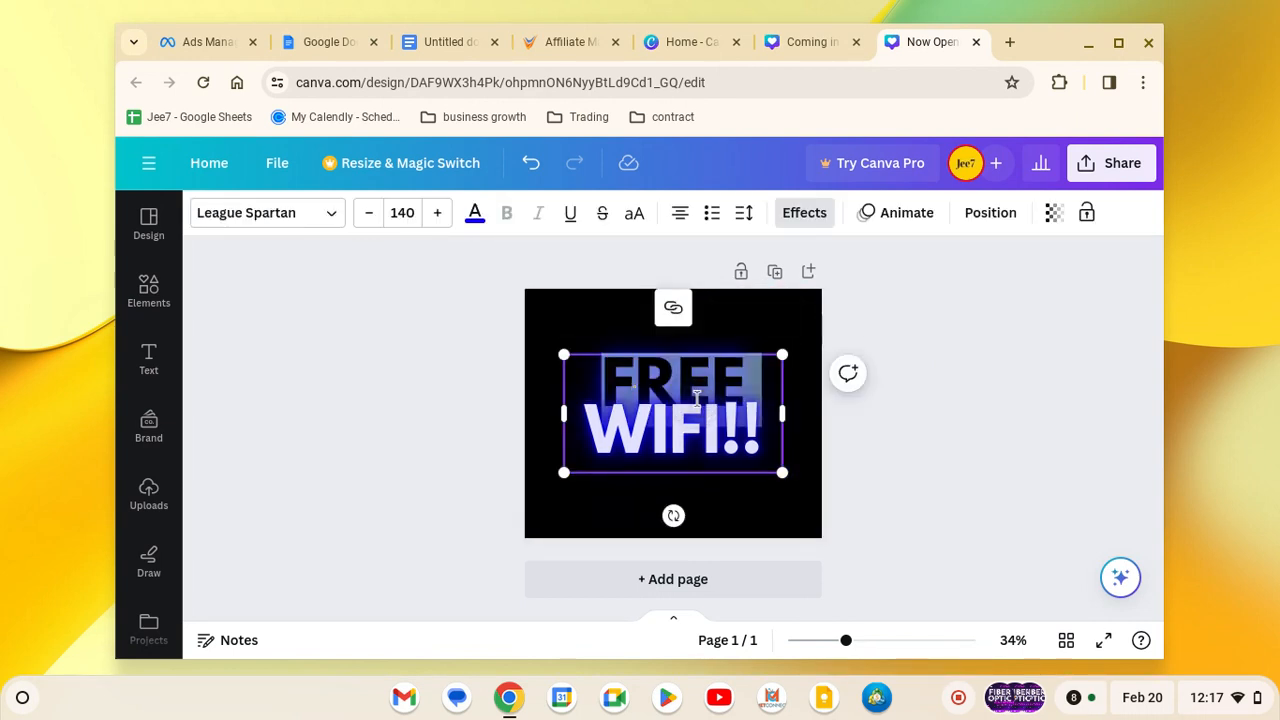
{"action": "left_click_drag", "start_coordinate": [600, 368], "coordinate": [755, 462]}
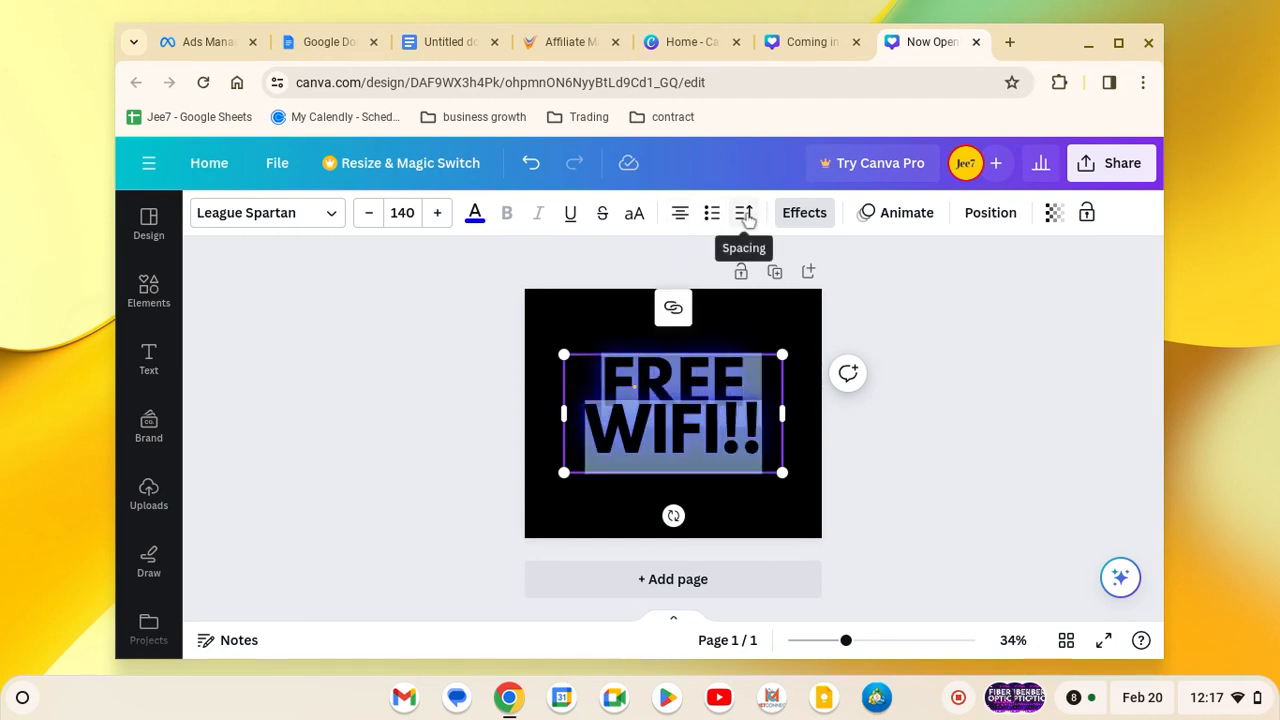
{"action": "left_click", "coordinate": [744, 212]}
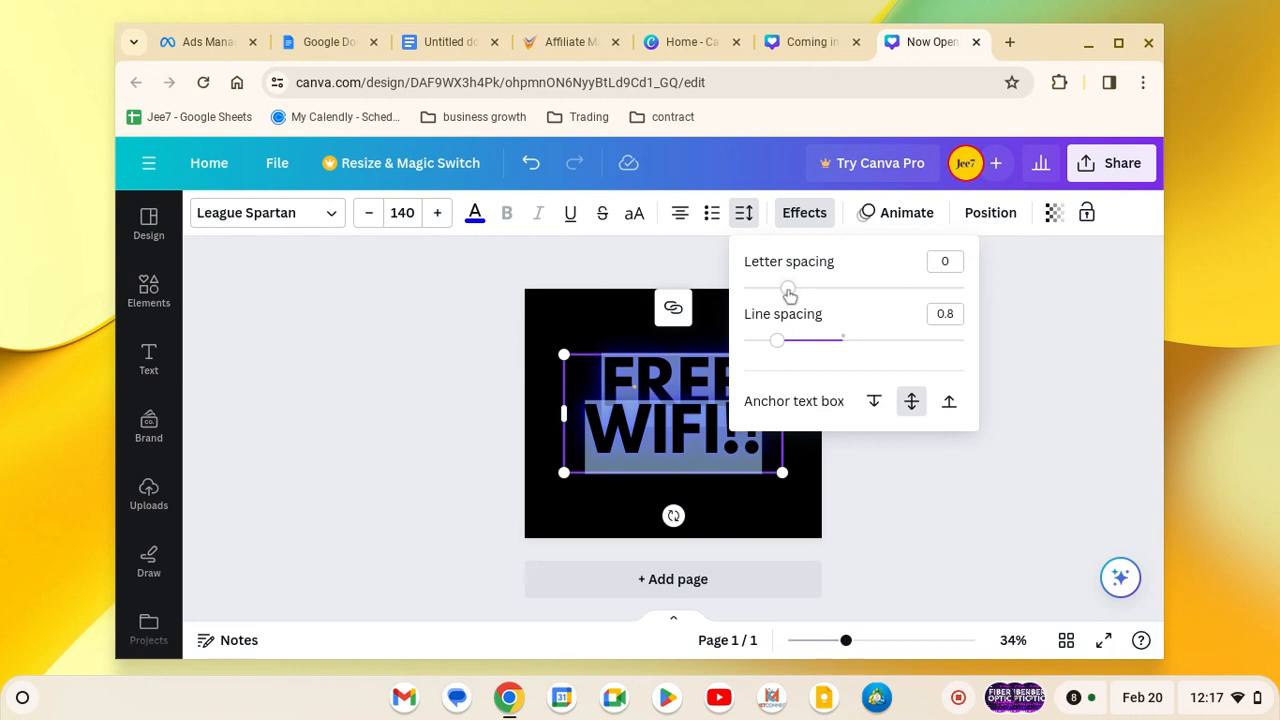
{"action": "left_click_drag", "start_coordinate": [789, 291], "coordinate": [800, 291]}
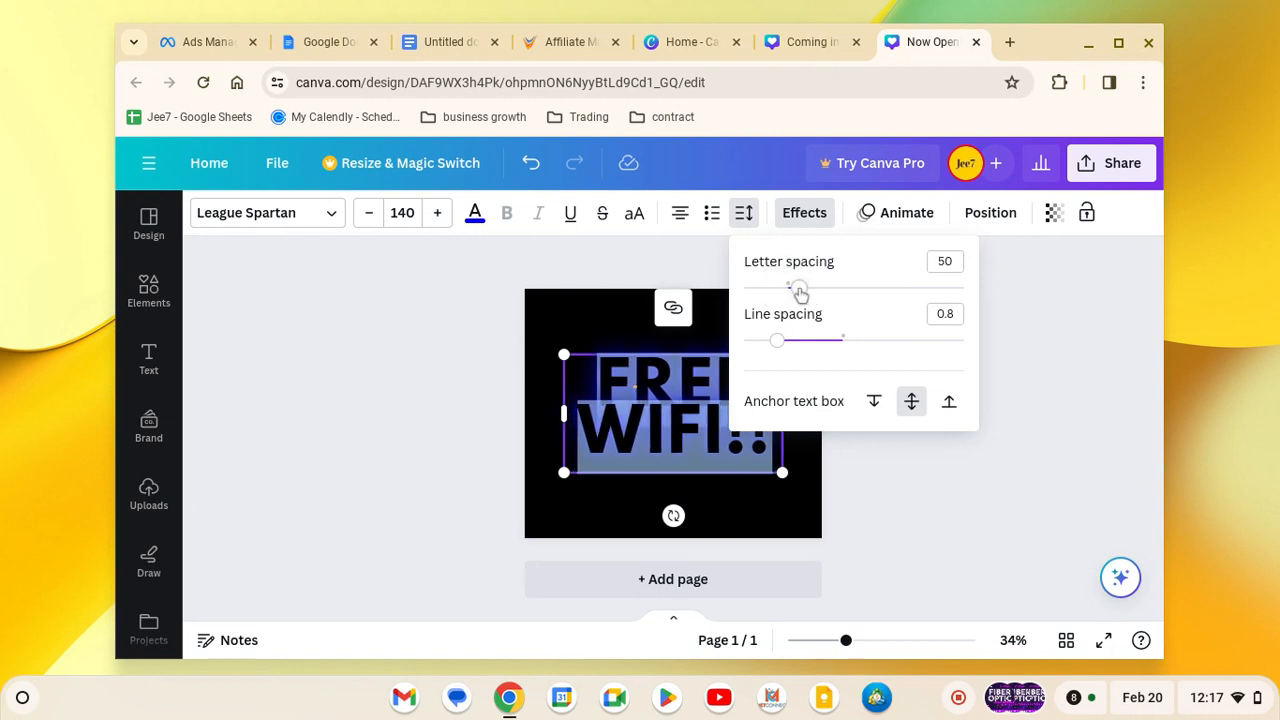
{"action": "left_click_drag", "start_coordinate": [777, 340], "coordinate": [805, 340]}
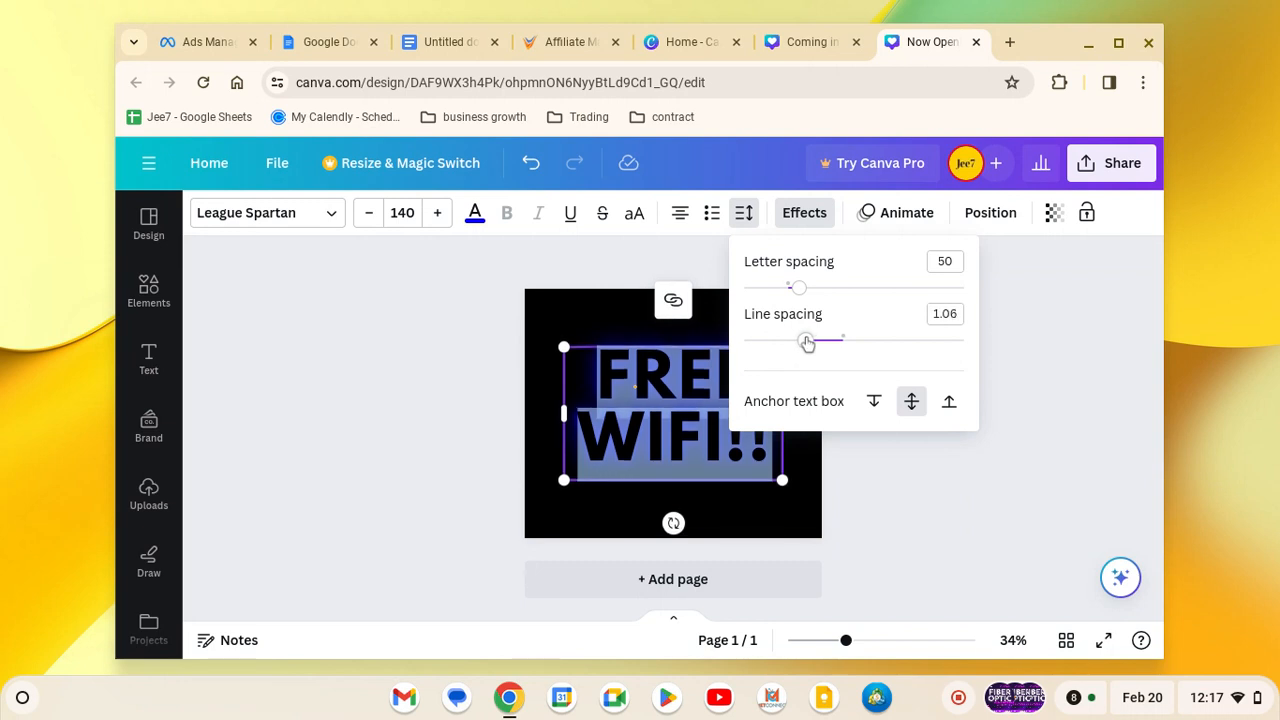
{"action": "left_click", "coordinate": [514, 360]}
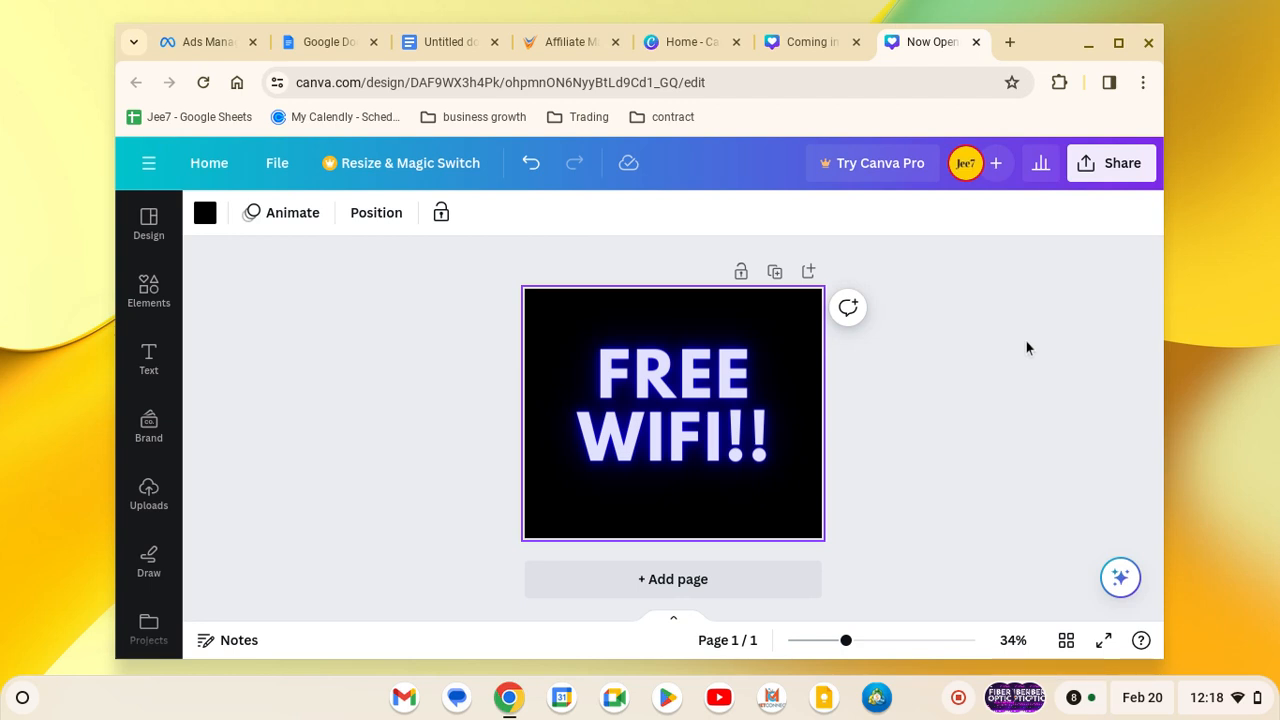
{"action": "left_click", "coordinate": [625, 425]}
{"action": "double_click", "coordinate": [583, 422]}
{"action": "left_click", "coordinate": [583, 422]}
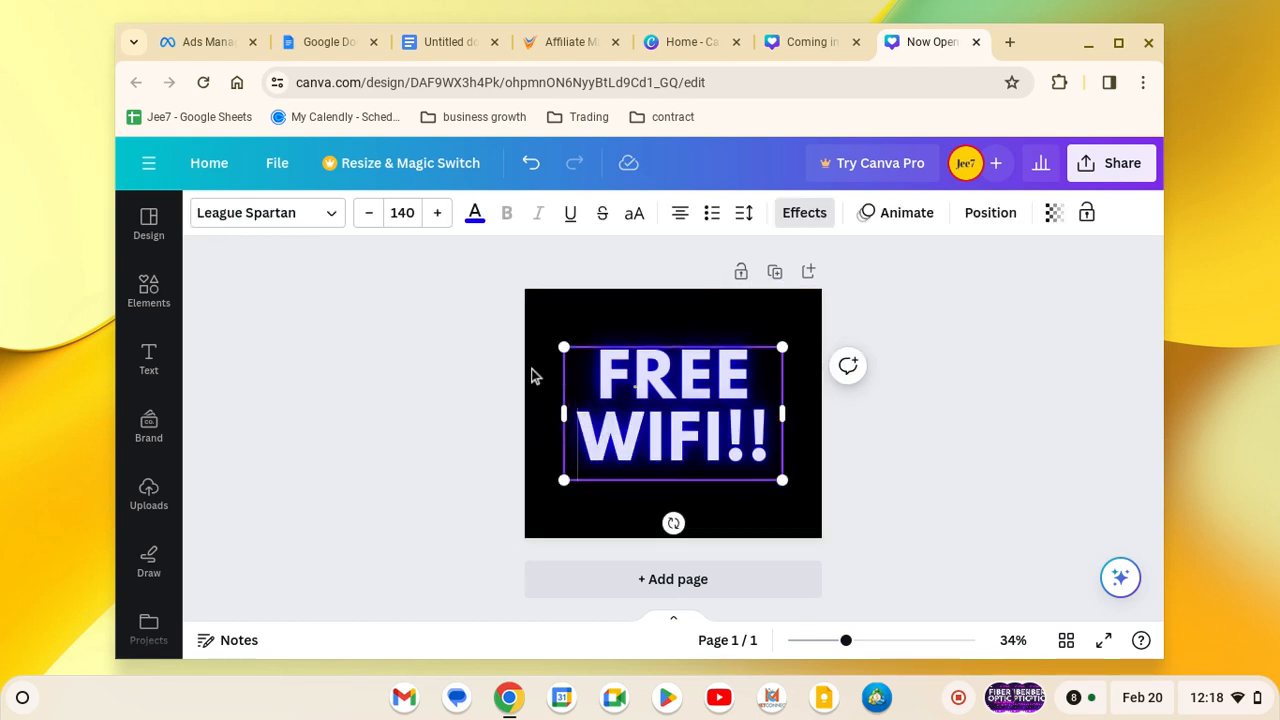
{"action": "left_click", "coordinate": [507, 388]}
Add the pink neon "GLOW" text style to the page and replace its wording with "HOME INTERNET AVAILABLE".
{"action": "left_click", "coordinate": [149, 362]}
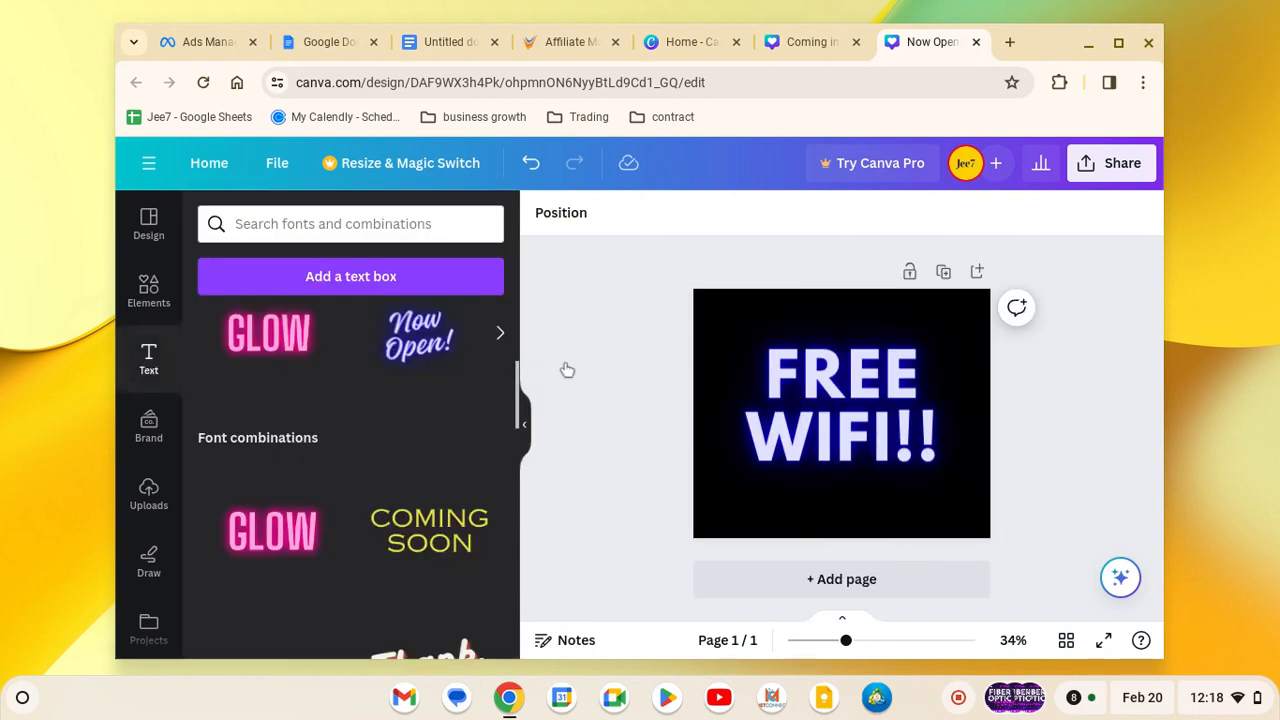
{"action": "left_click", "coordinate": [285, 354]}
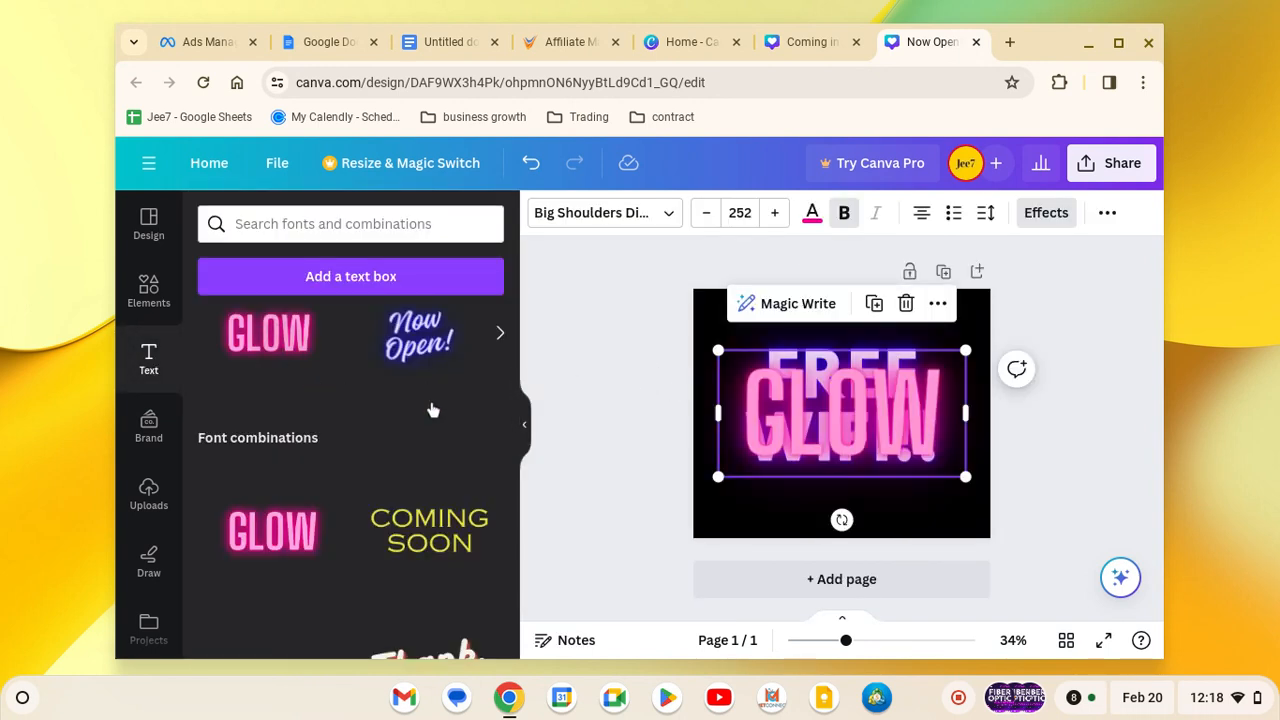
{"action": "double_click", "coordinate": [827, 423]}
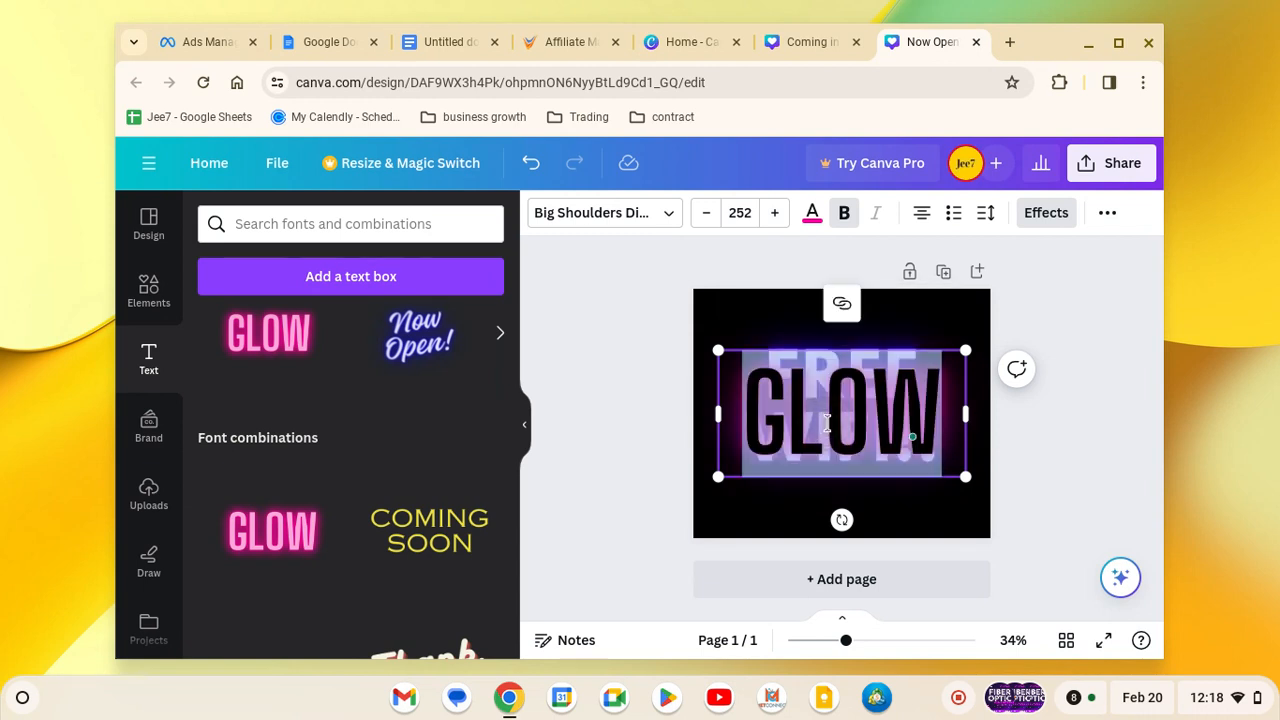
{"action": "type", "text": "HOME"}
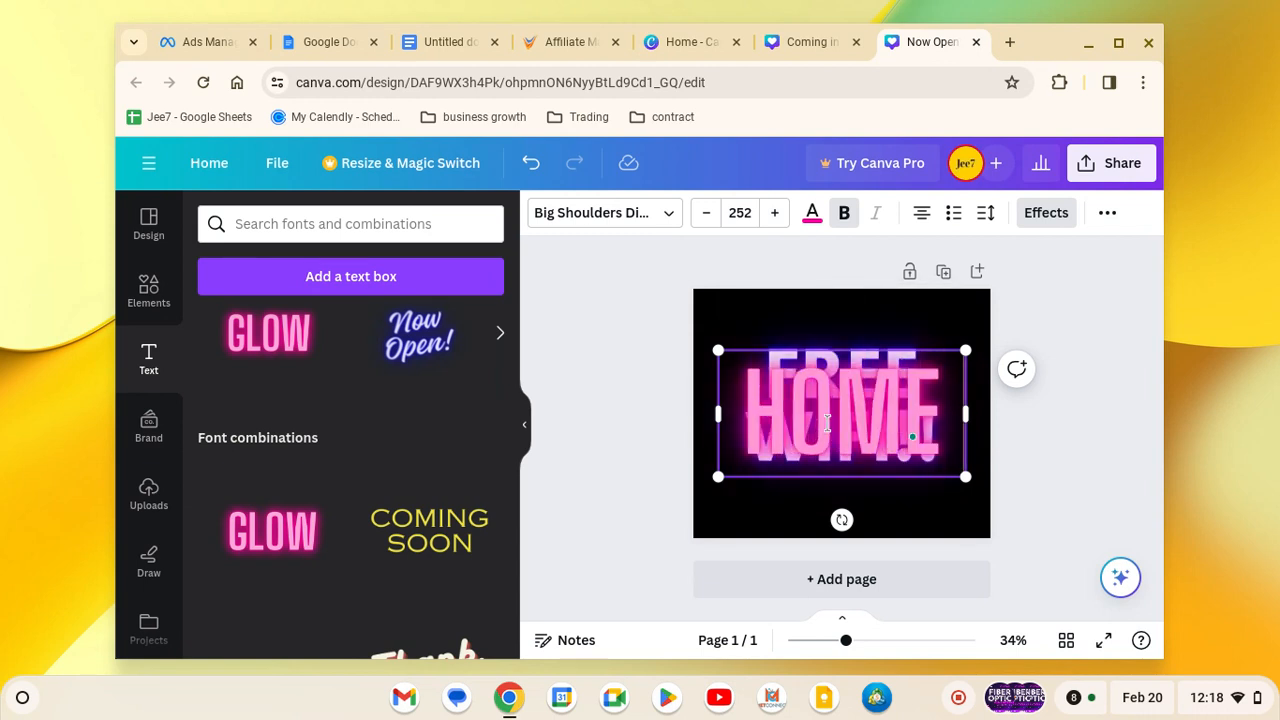
{"action": "key", "text": "Return"}
{"action": "type", "text": "INTERNET AVI"}
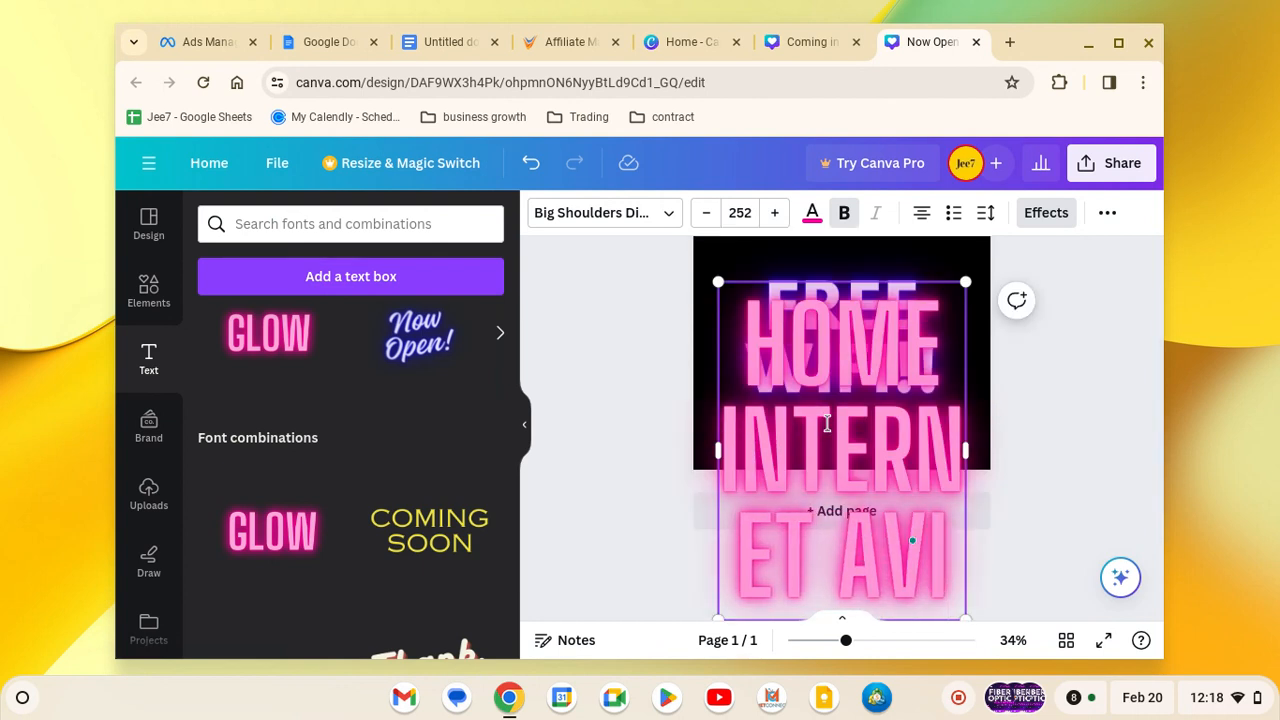
{"action": "key", "text": "BackSpace"}
{"action": "type", "text": "AILABLE"}
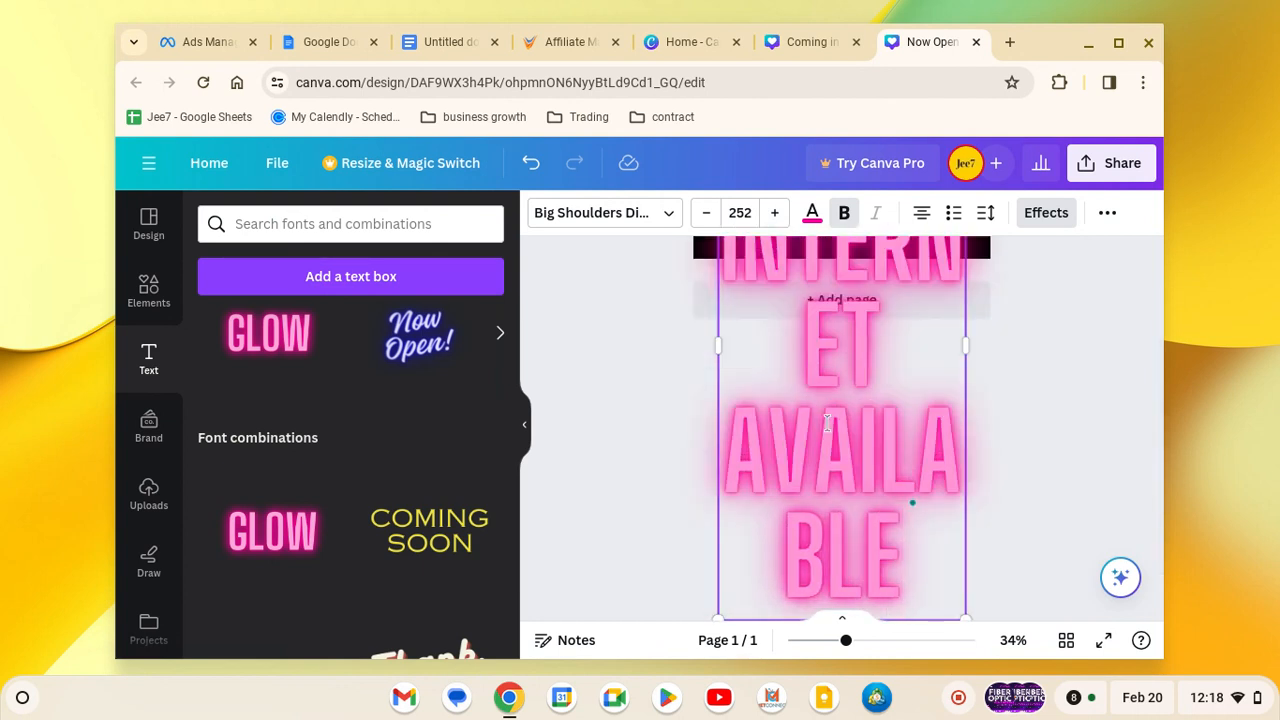
Set the font size of the "HOME INTERNET AVAILABLE" text to 100.
{"action": "left_click", "coordinate": [739, 212]}
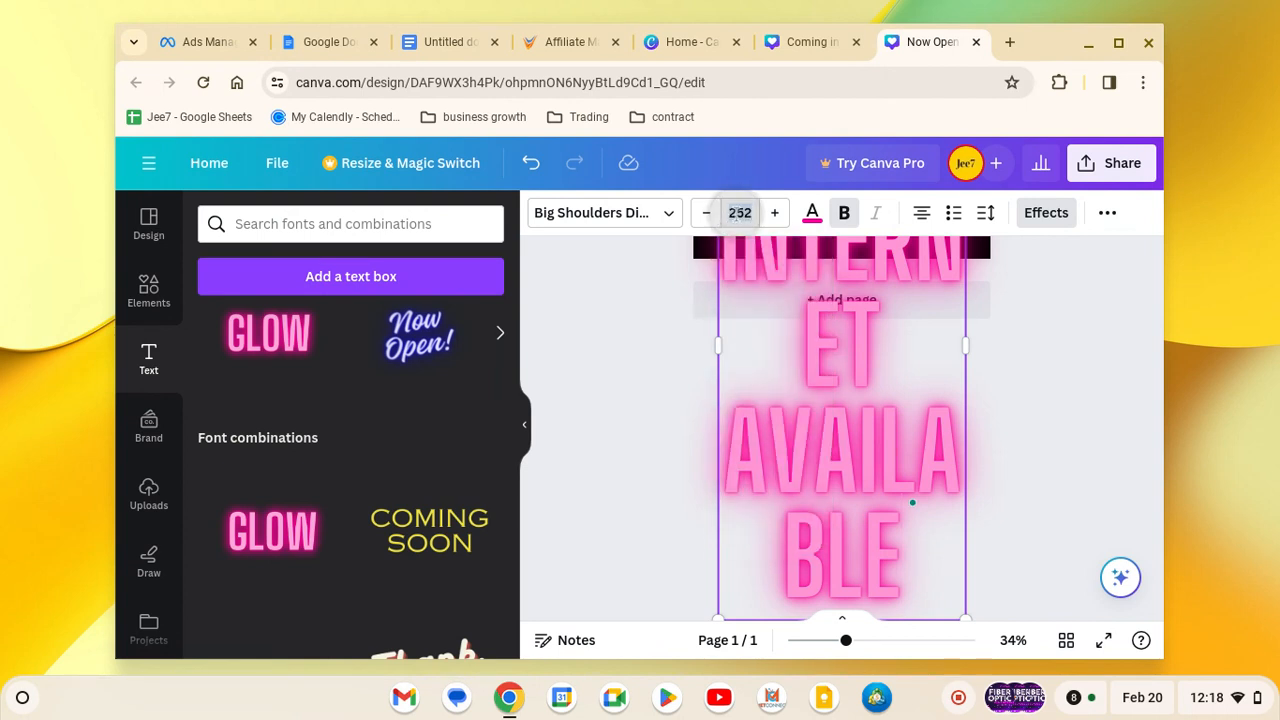
{"action": "type", "text": "100"}
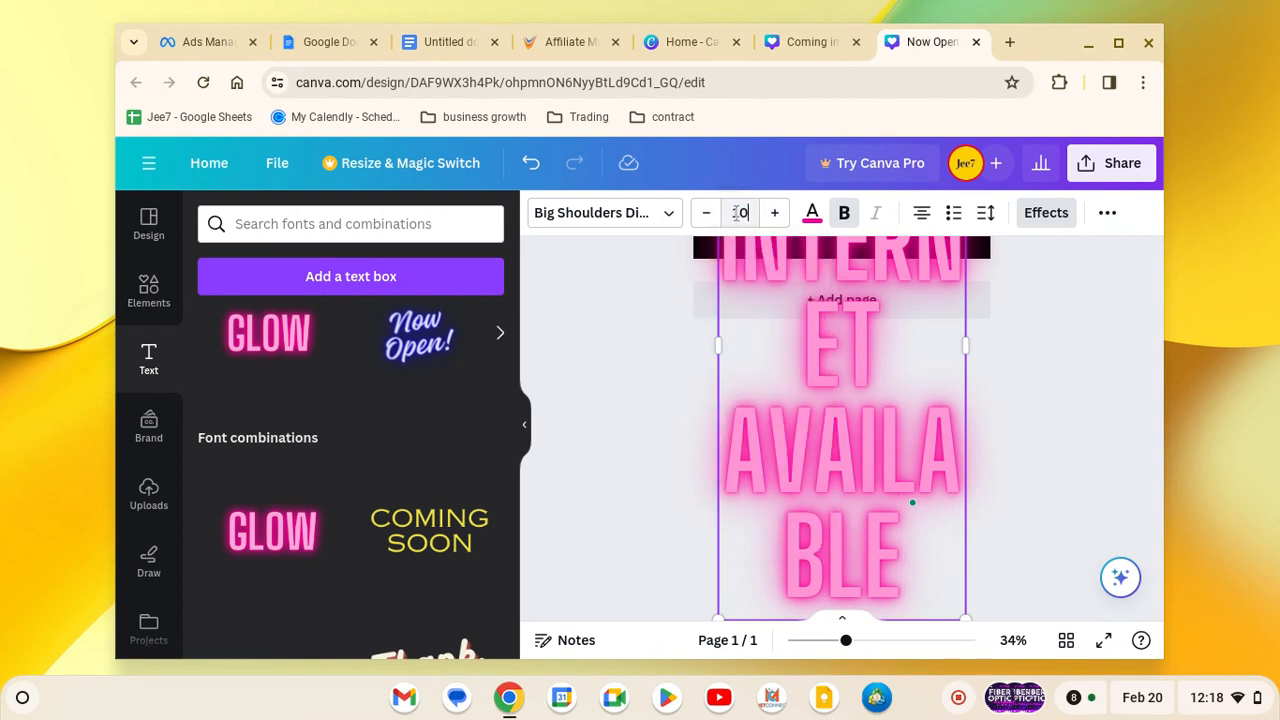
{"action": "key", "text": "Return"}
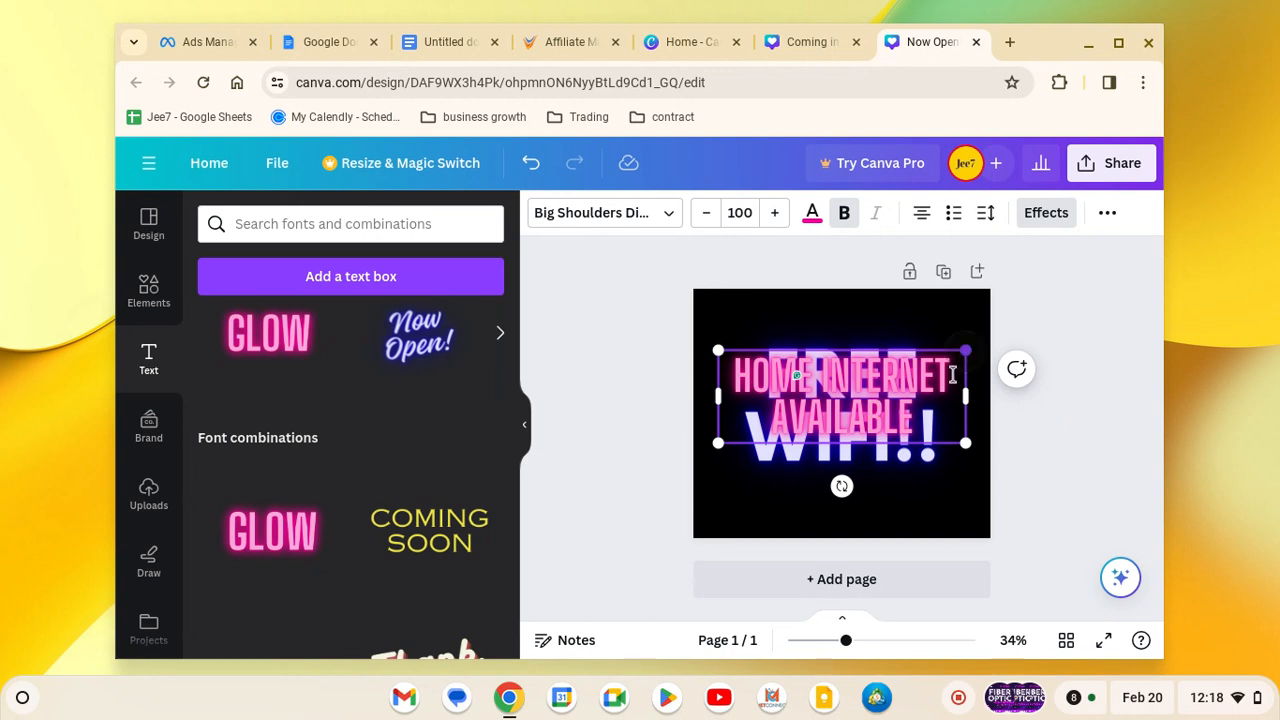
Scale the "HOME INTERNET AVAILABLE" text down to a font size of about 55.2 and place it centred beneath "WIFI!!".
{"action": "left_click_drag", "start_coordinate": [965, 442], "coordinate": [876, 443]}
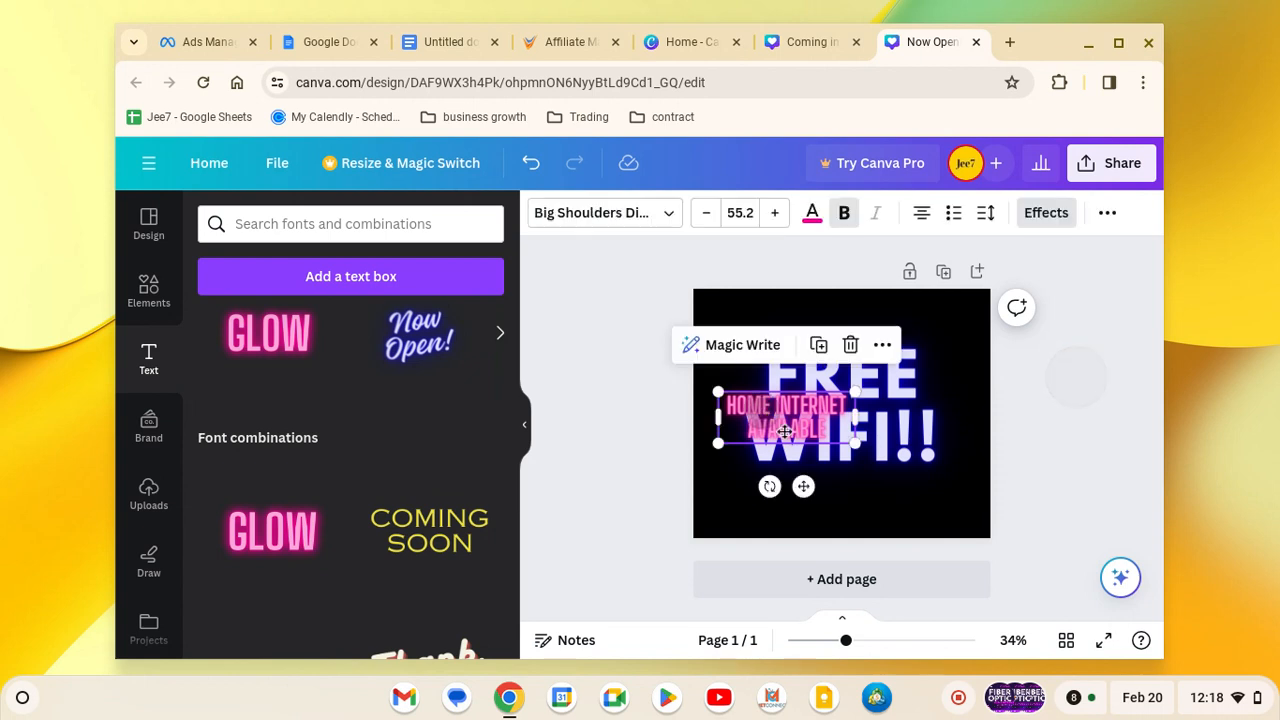
{"action": "left_click_drag", "start_coordinate": [763, 411], "coordinate": [845, 484]}
{"action": "left_click", "coordinate": [1056, 431]}
Reduce the font size of the whole "HOME INTERNET AVAILABLE" text to 45.2.
{"action": "double_click", "coordinate": [845, 484]}
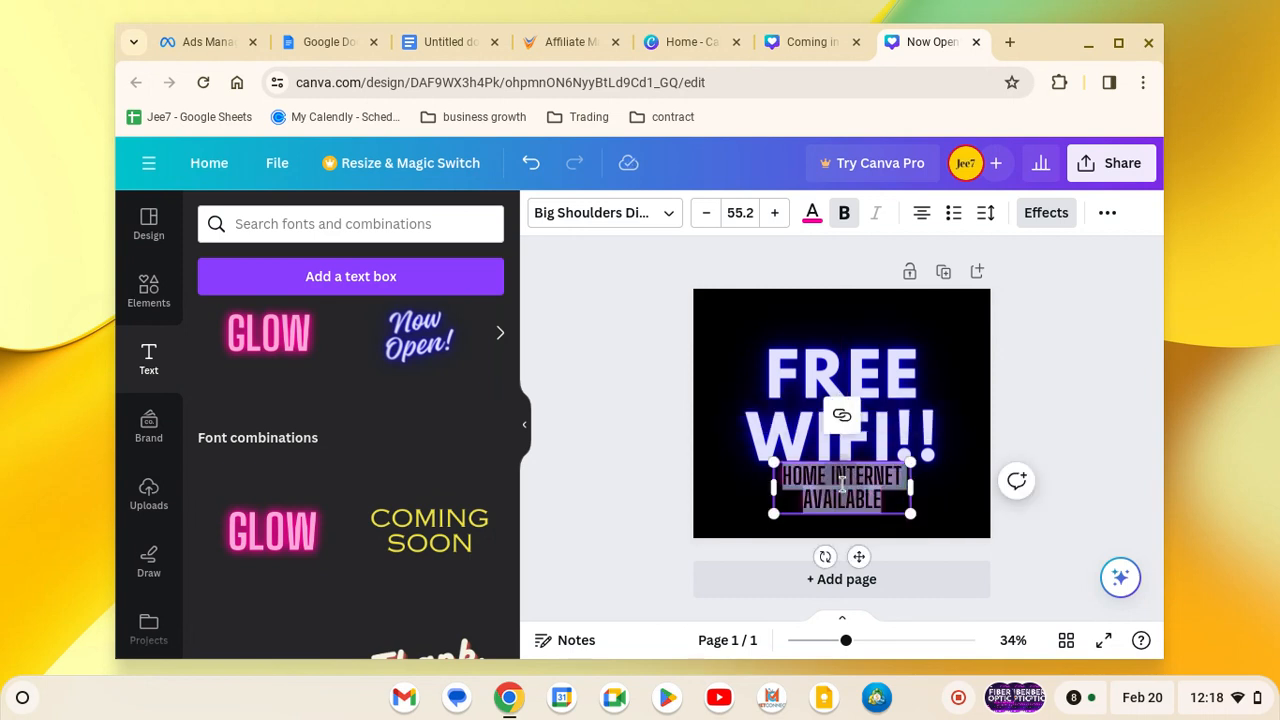
{"action": "left_click", "coordinate": [706, 213]}
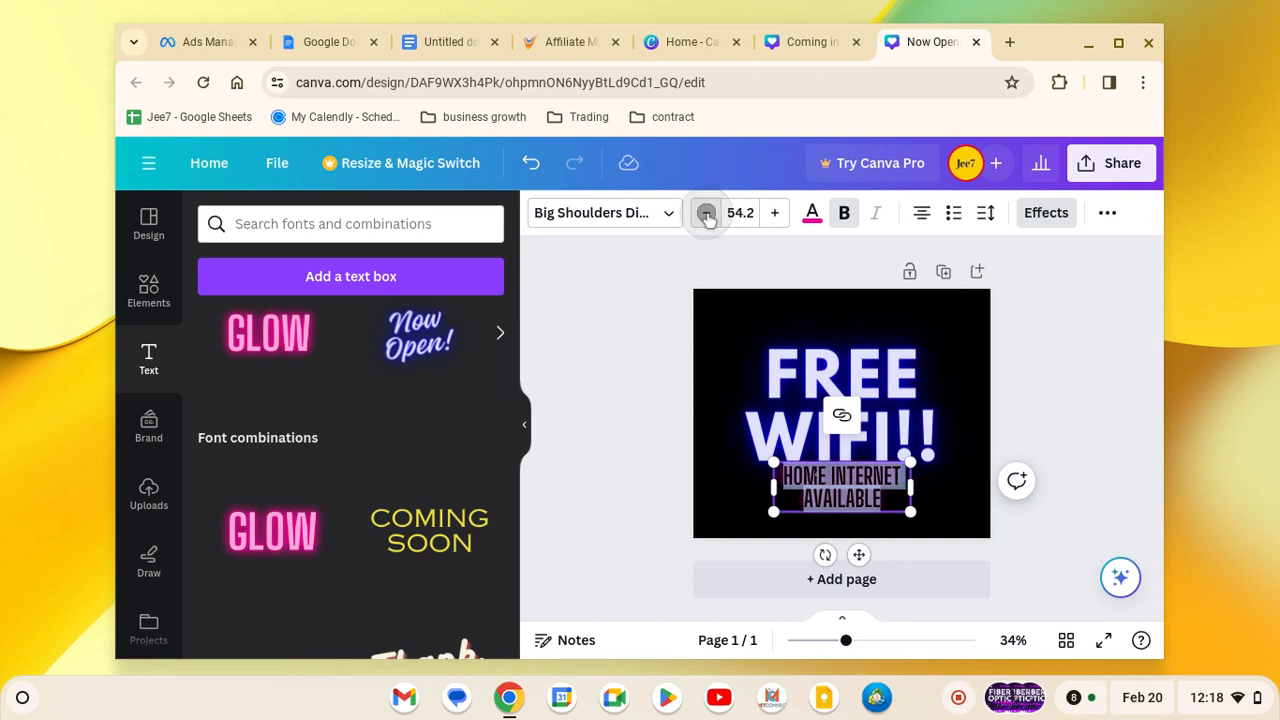
{"action": "left_click", "coordinate": [706, 213]}
{"action": "left_click", "coordinate": [706, 213]}
{"action": "left_click", "coordinate": [706, 213]}
{"action": "left_click", "coordinate": [706, 213]}
{"action": "left_click", "coordinate": [706, 213]}
{"action": "left_click", "coordinate": [706, 213]}
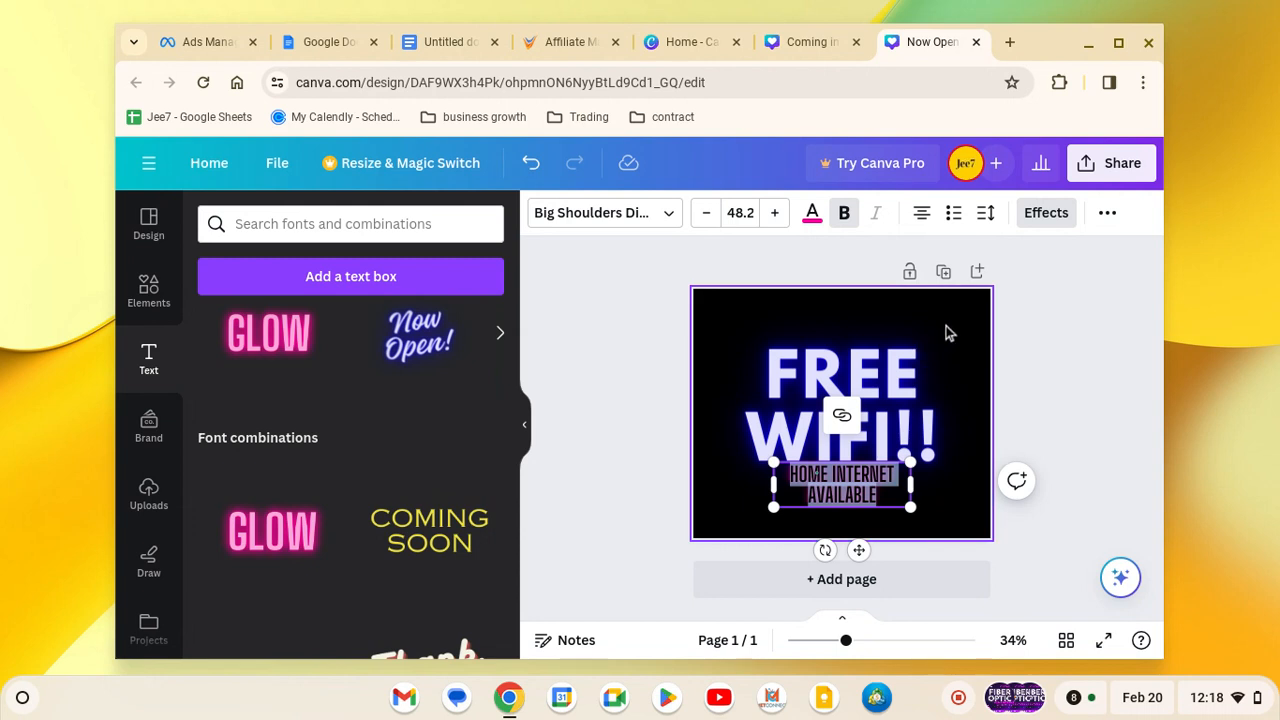
{"action": "left_click", "coordinate": [706, 213]}
{"action": "left_click", "coordinate": [706, 213]}
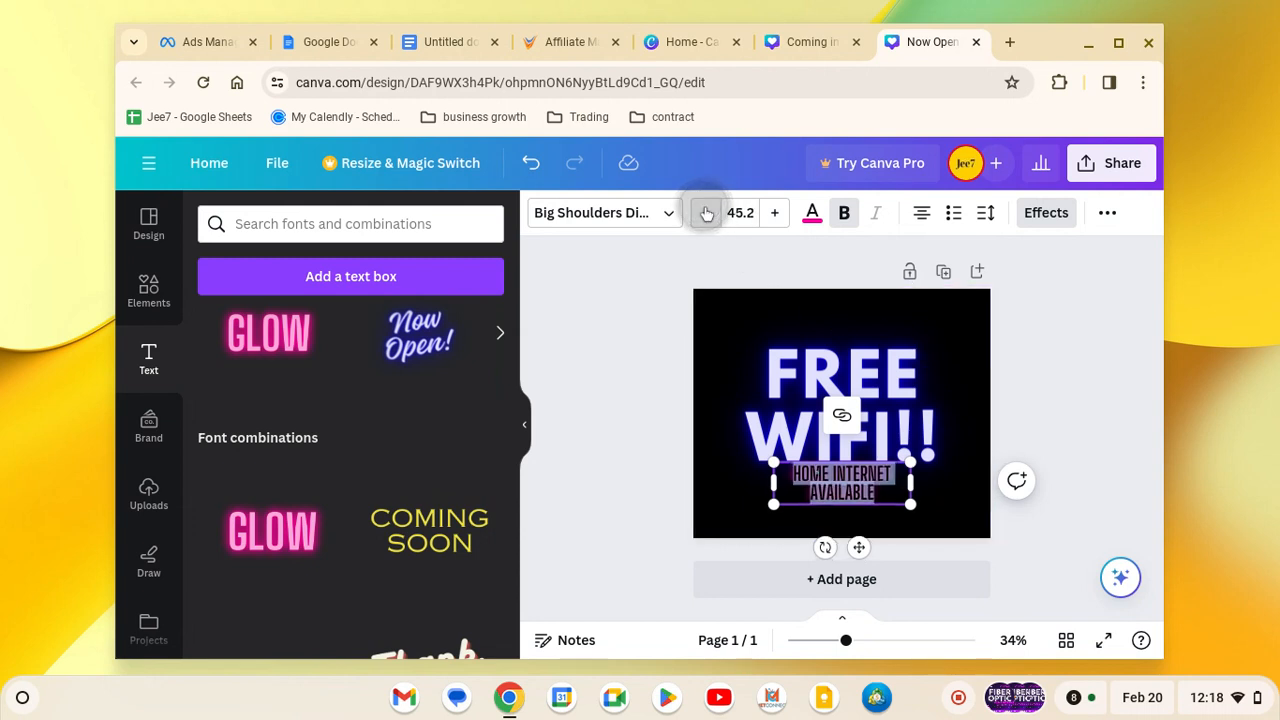
{"action": "left_click", "coordinate": [706, 213]}
{"action": "left_click", "coordinate": [706, 213]}
{"action": "left_click", "coordinate": [784, 215]}
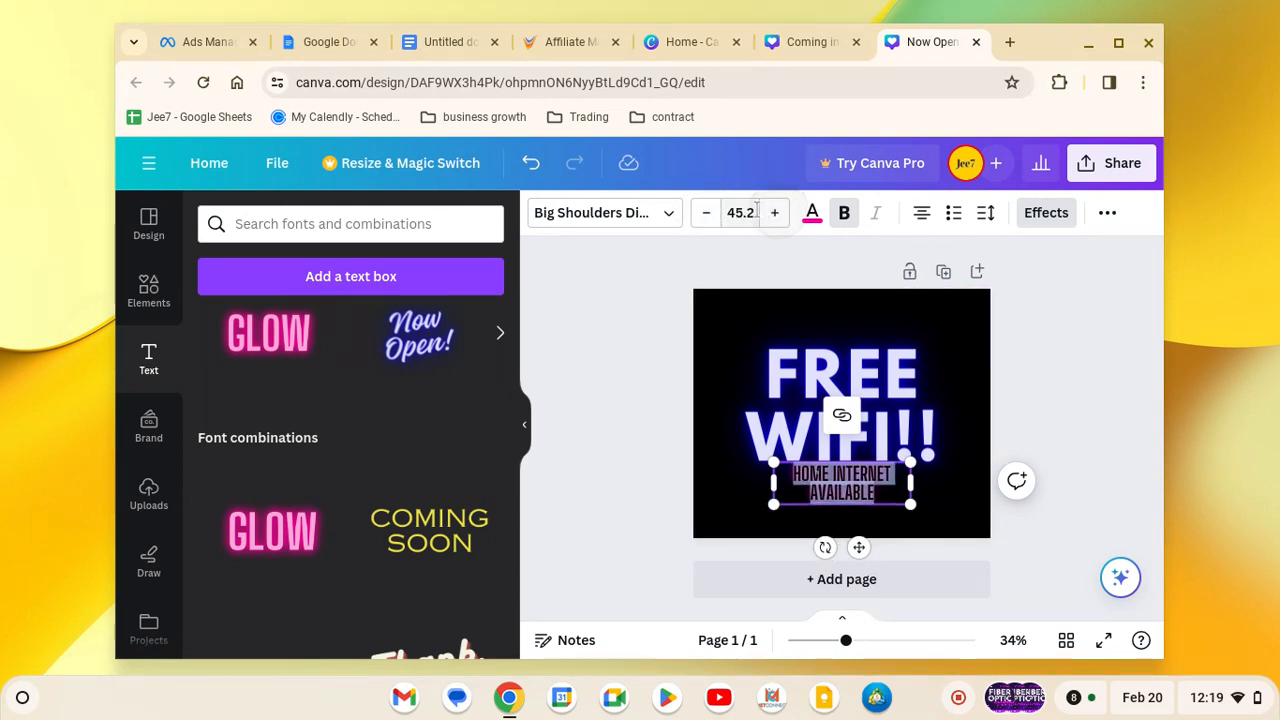
Fit "HOME INTERNET AVAILABLE" on one line centred beneath "WIFI!!", deselect it and collapse the text styles.
{"action": "left_click_drag", "start_coordinate": [910, 484], "coordinate": [877, 496]}
{"action": "left_click", "coordinate": [1086, 453]}
{"action": "left_click", "coordinate": [905, 476]}
{"action": "left_click", "coordinate": [1066, 399]}
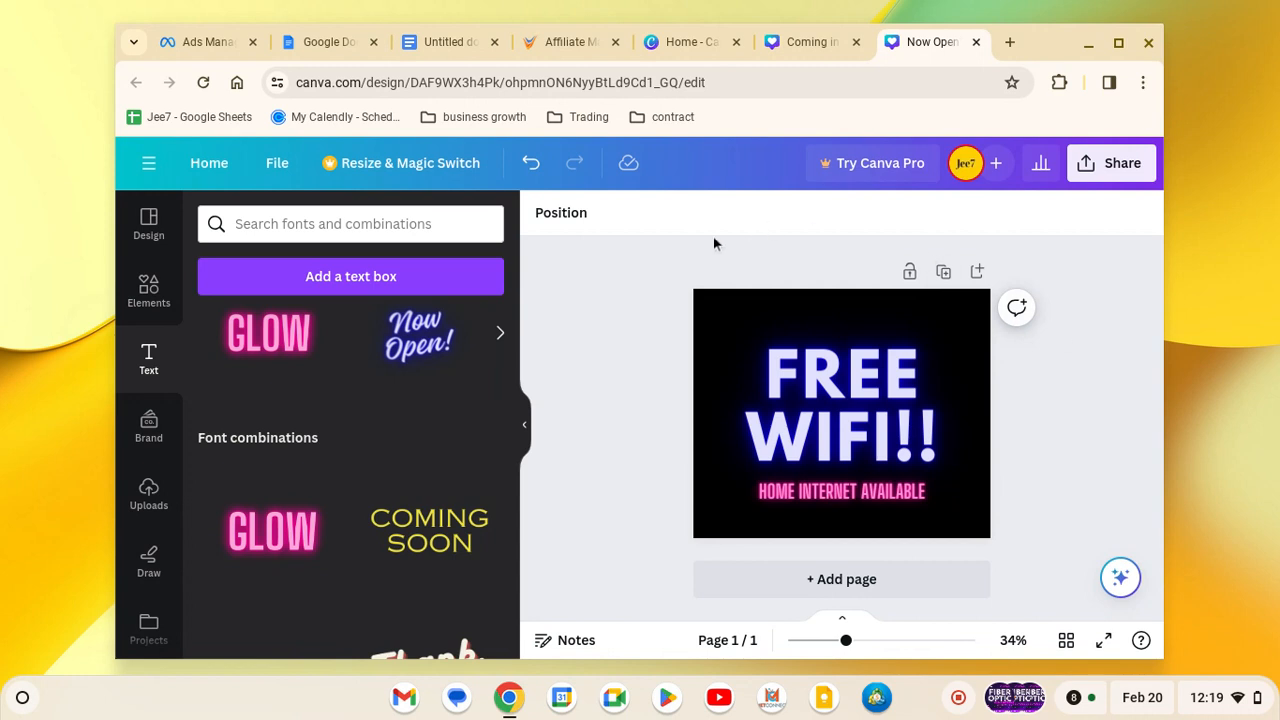
{"action": "left_click", "coordinate": [616, 340]}
{"action": "left_click", "coordinate": [522, 428]}
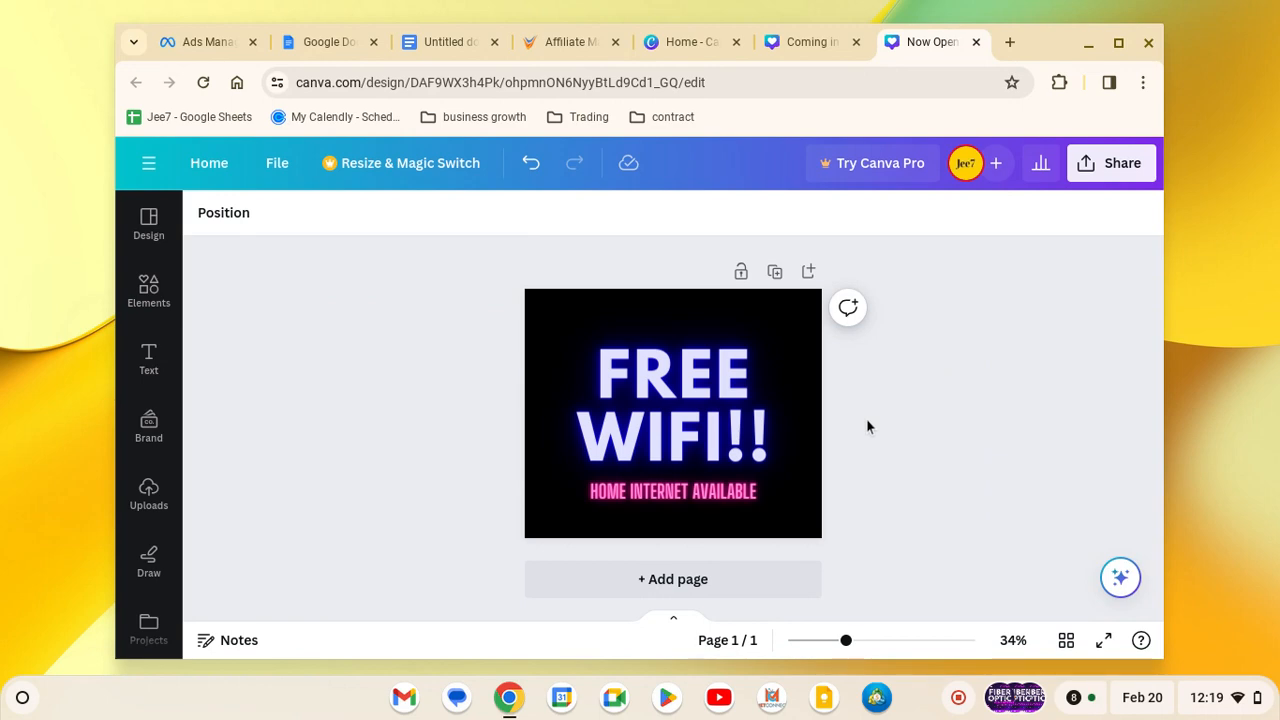
Open the ChatGPT site in a new browser tab.
{"action": "left_click", "coordinate": [1008, 46]}
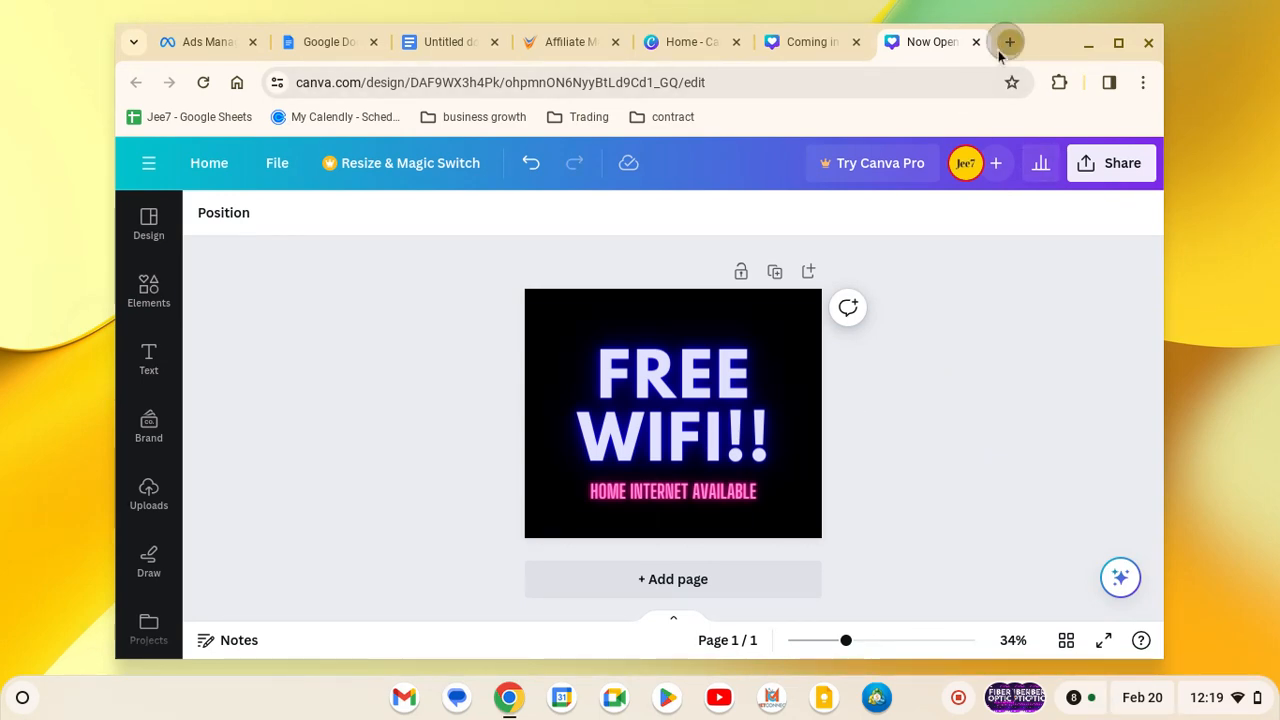
{"action": "left_click", "coordinate": [925, 82]}
{"action": "type", "text": "open"}
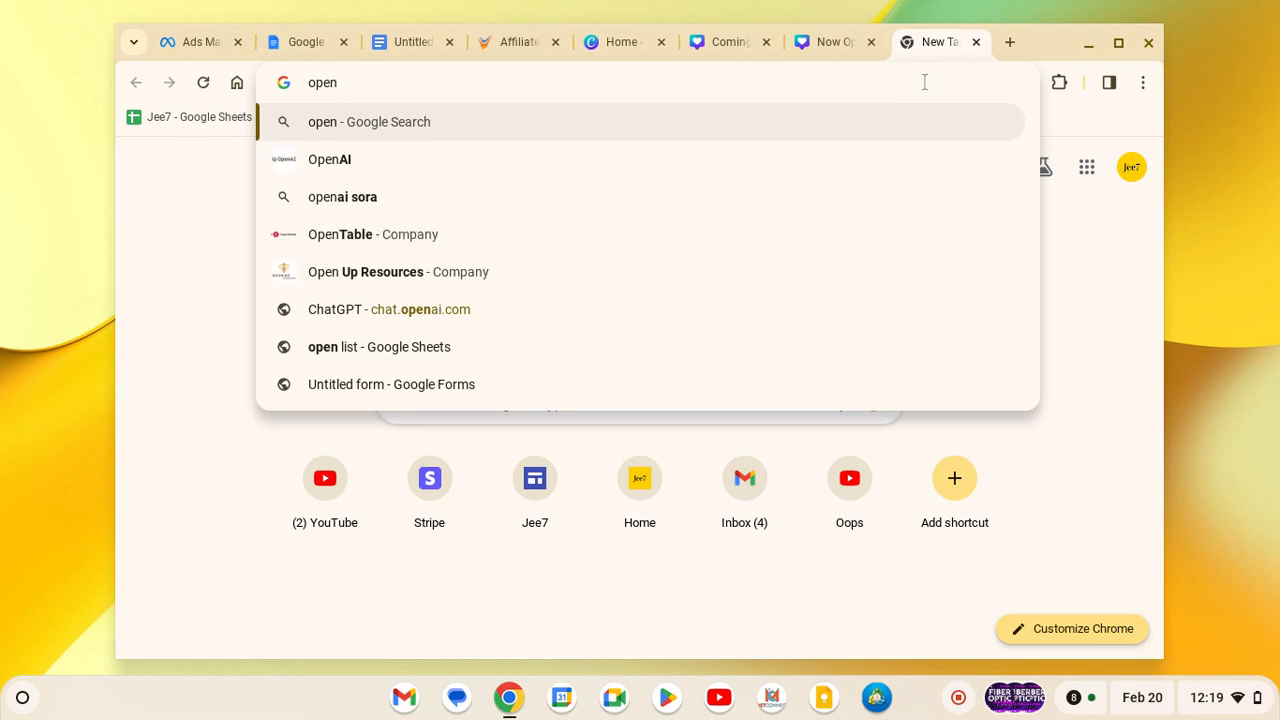
{"action": "left_click", "coordinate": [729, 318]}
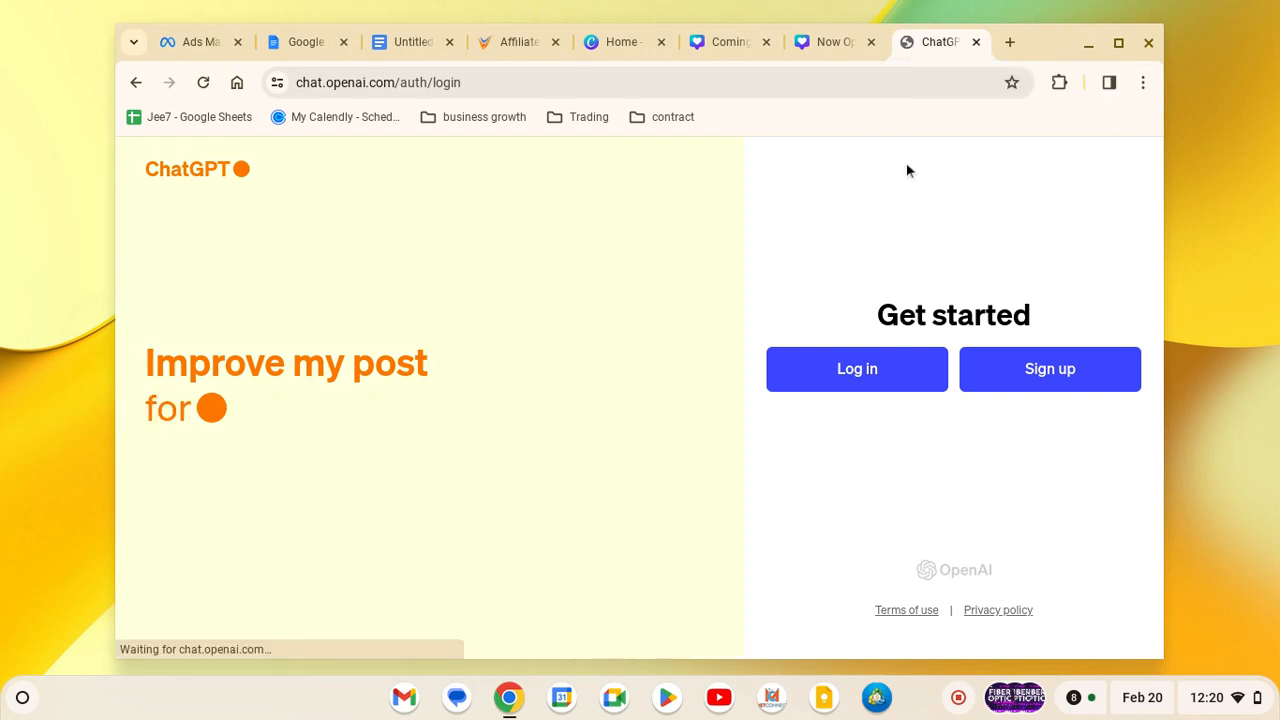
Log in to ChatGPT with the existing Google account.
{"action": "left_click", "coordinate": [869, 371]}
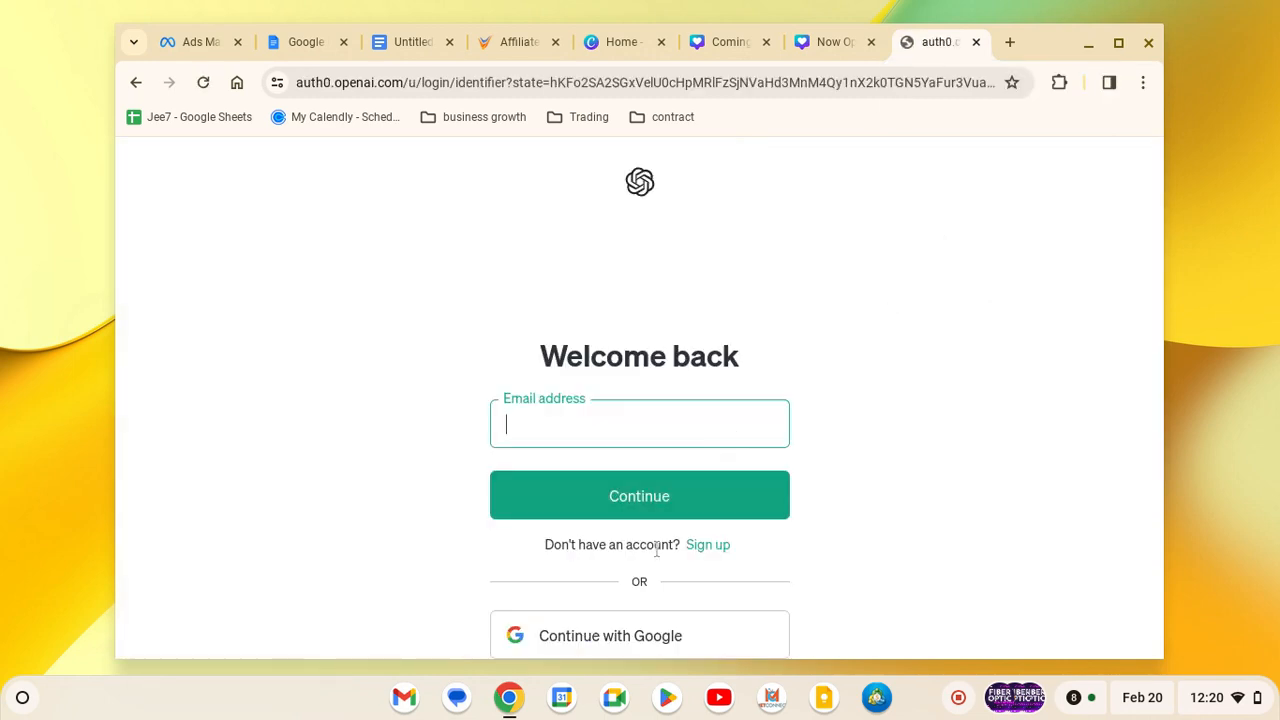
{"action": "scroll", "coordinate": [657, 549], "scroll_direction": "down", "scroll_amount": 3}
{"action": "left_click", "coordinate": [657, 345]}
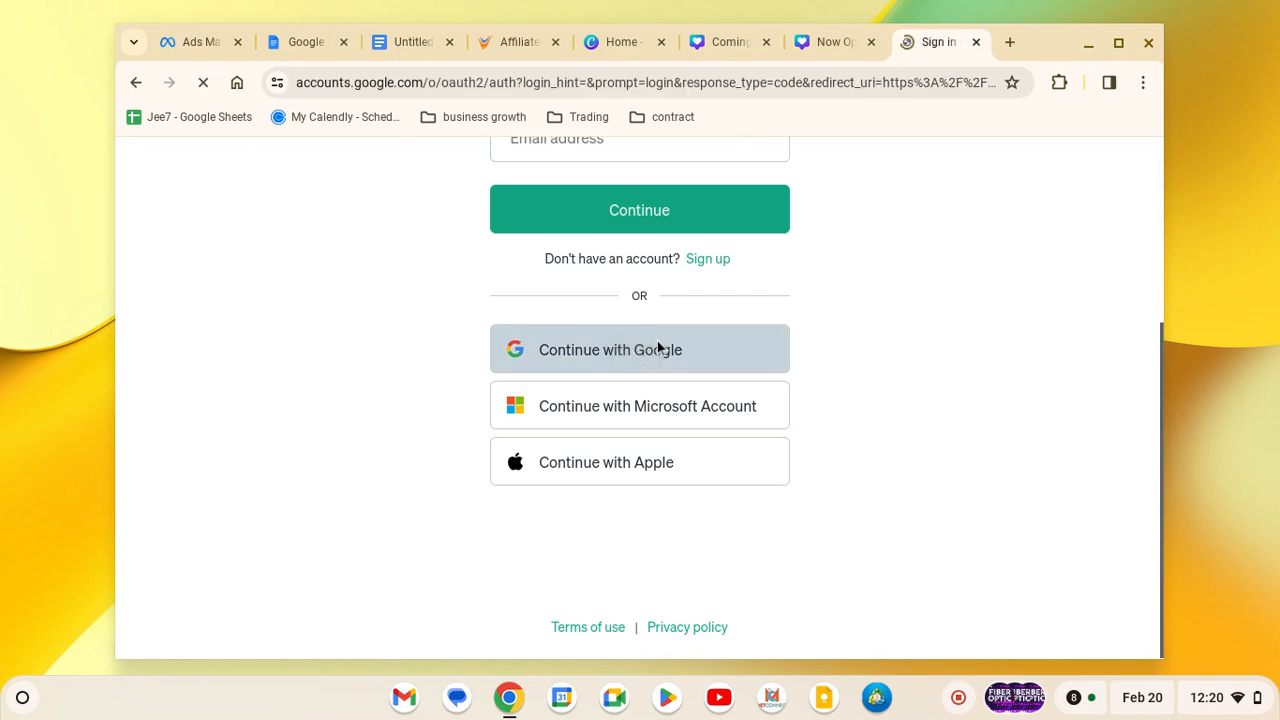
{"action": "scroll", "coordinate": [614, 430], "scroll_direction": "down", "scroll_amount": 1}
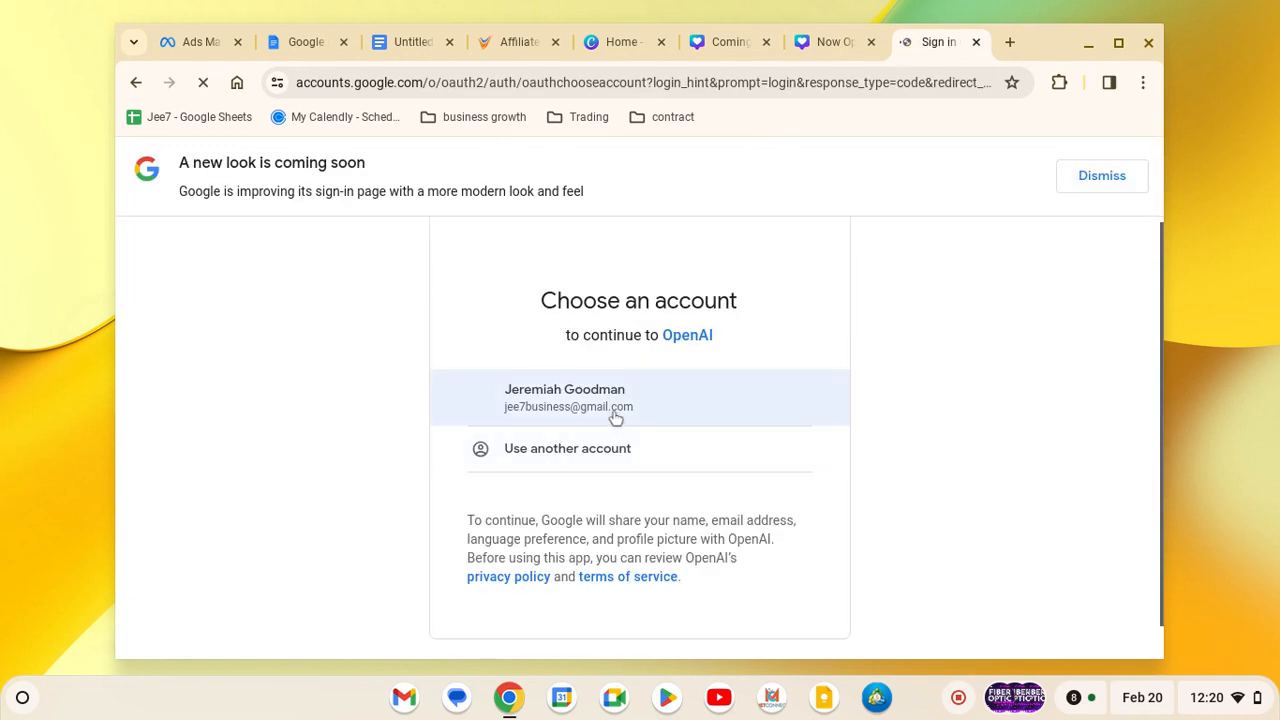
{"action": "left_click", "coordinate": [615, 408]}
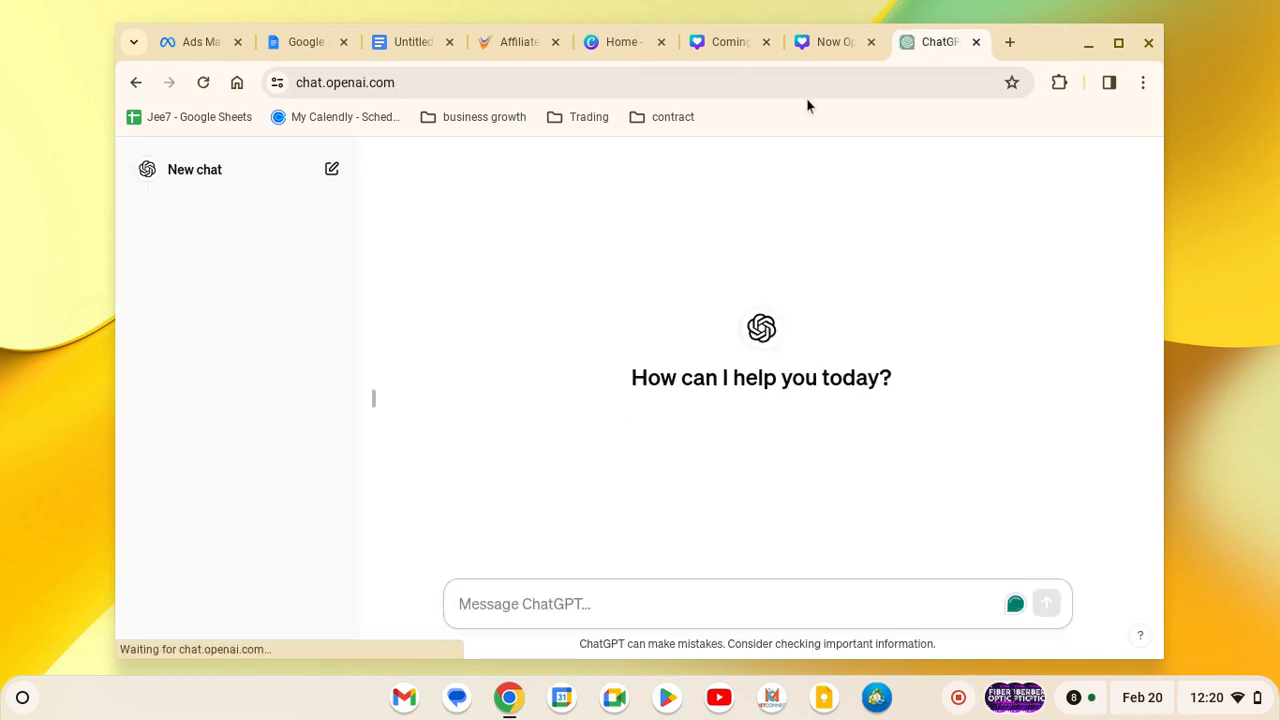
Ask ChatGPT to "write an facebook post selling home internet".
{"action": "mouse_move", "coordinate": [810, 46]}
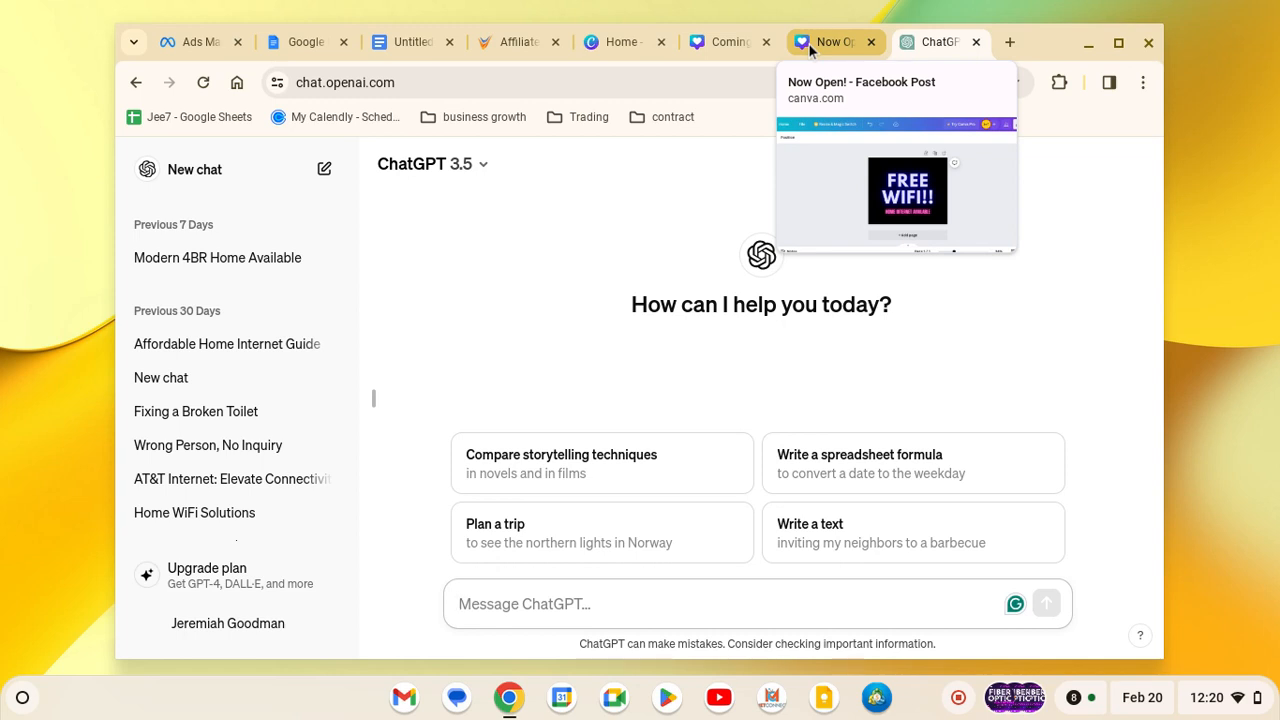
{"action": "type", "text": "write an "}
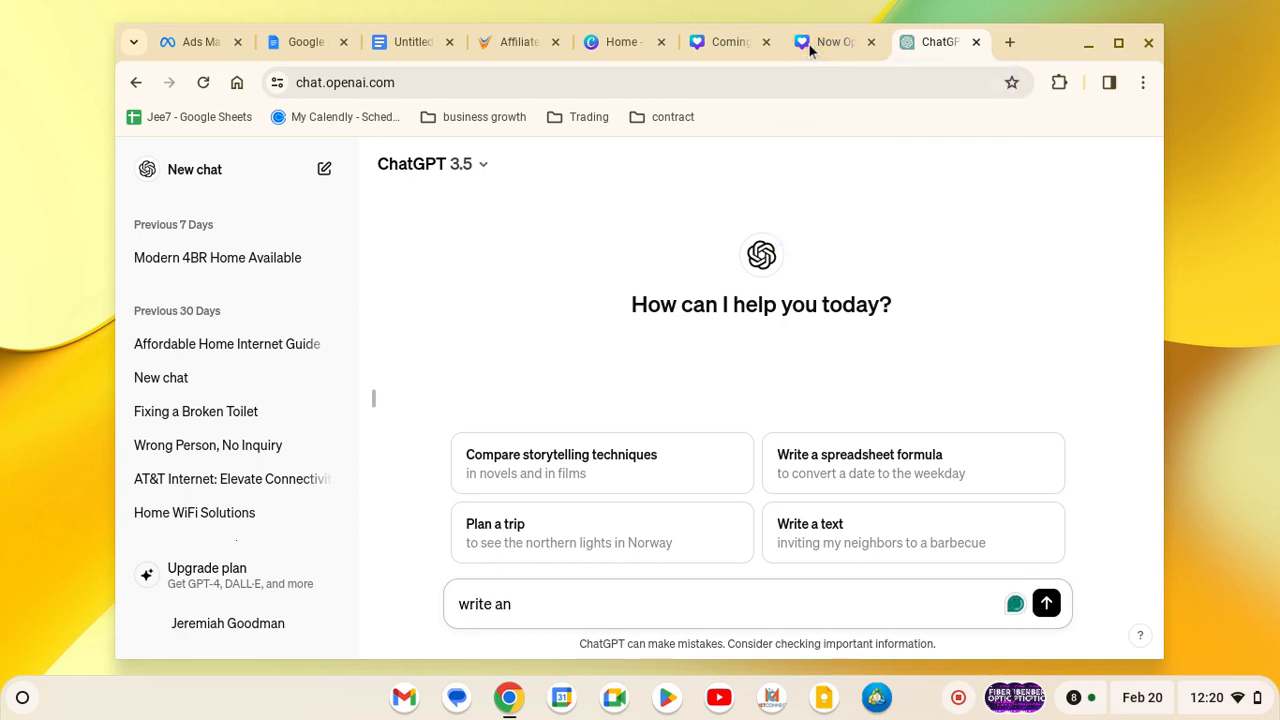
{"action": "type", "text": "facebook pos"}
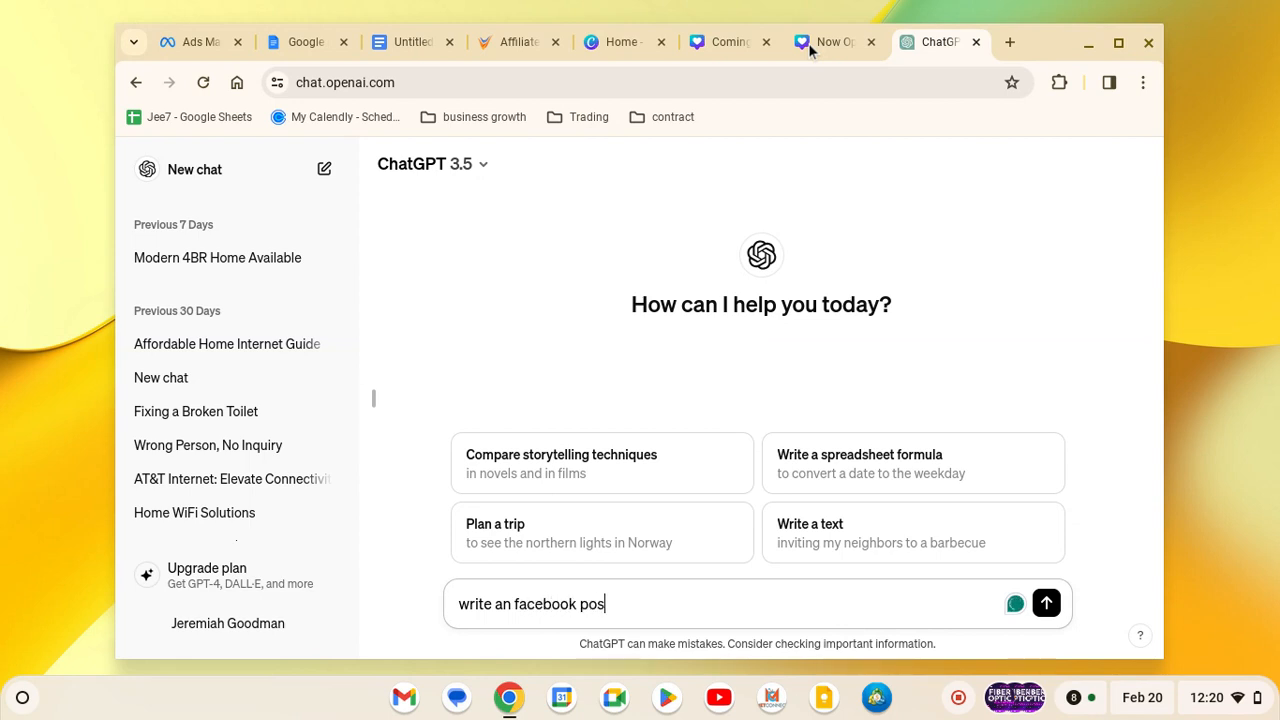
{"action": "type", "text": "t sellin"}
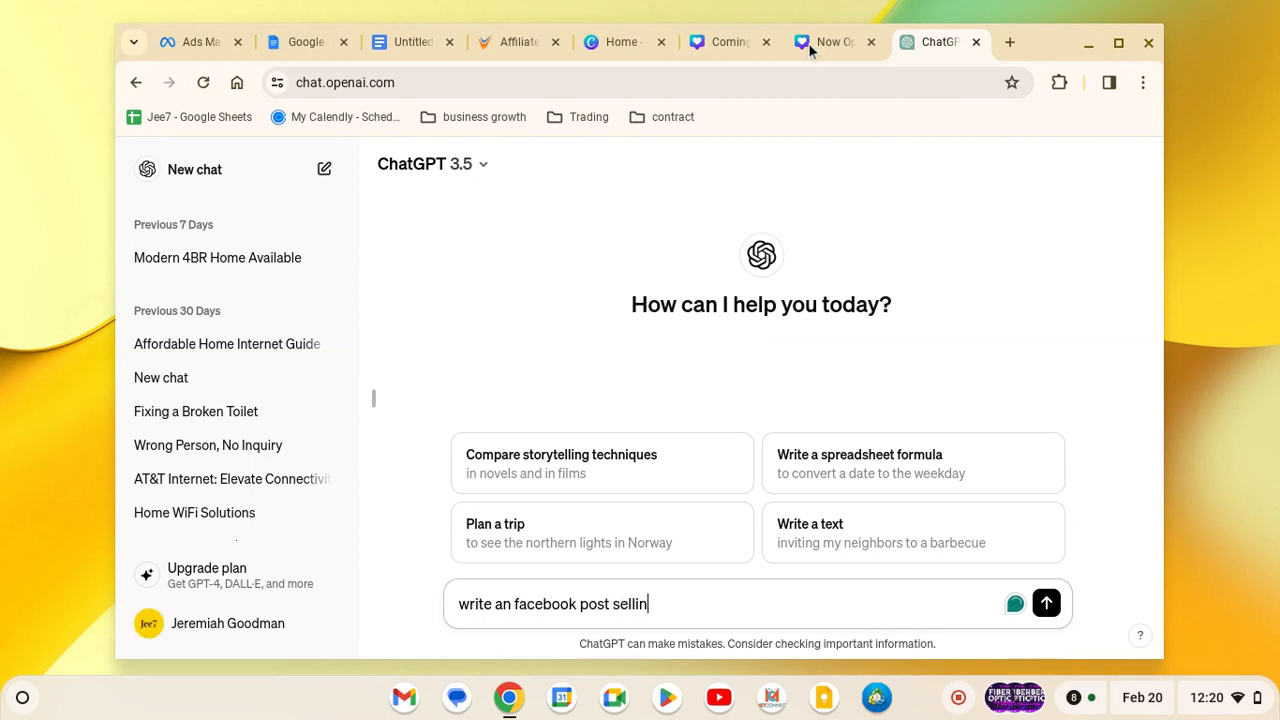
{"action": "type", "text": "g home internet"}
{"action": "key", "text": "Return"}
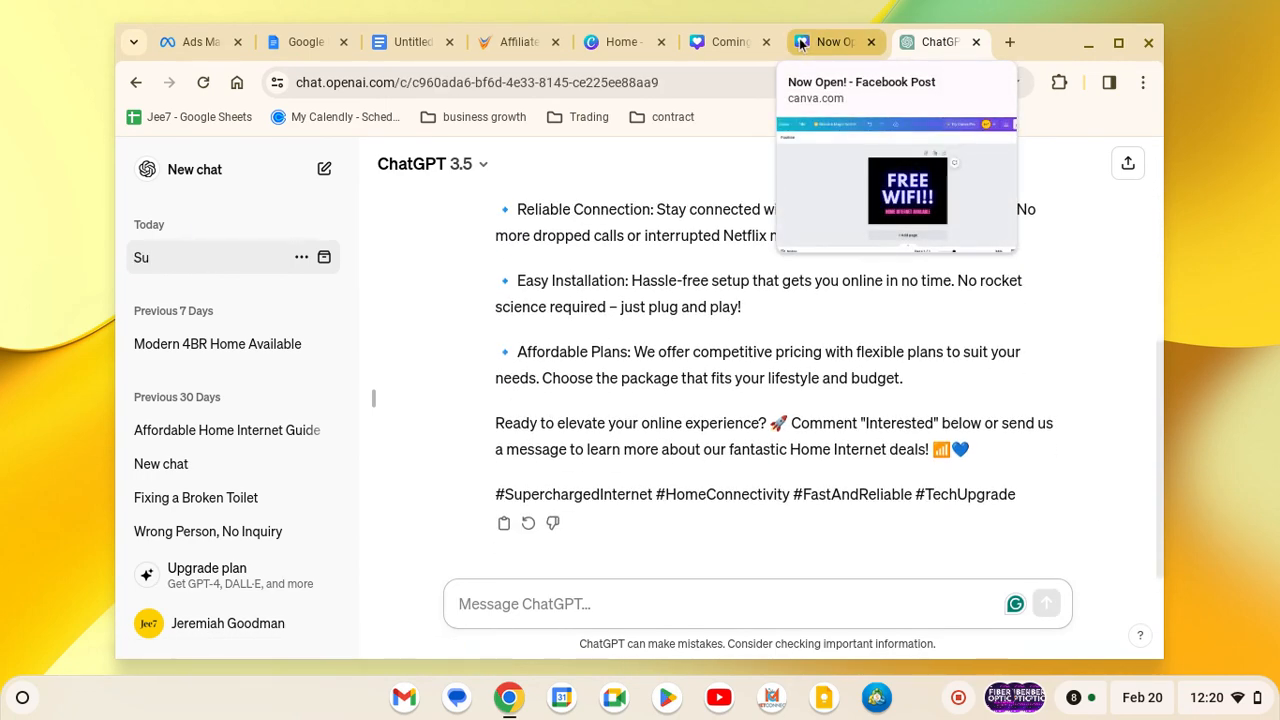
Request a more concise version of the post with the prompt "make shorter".
{"action": "type", "text": "make"}
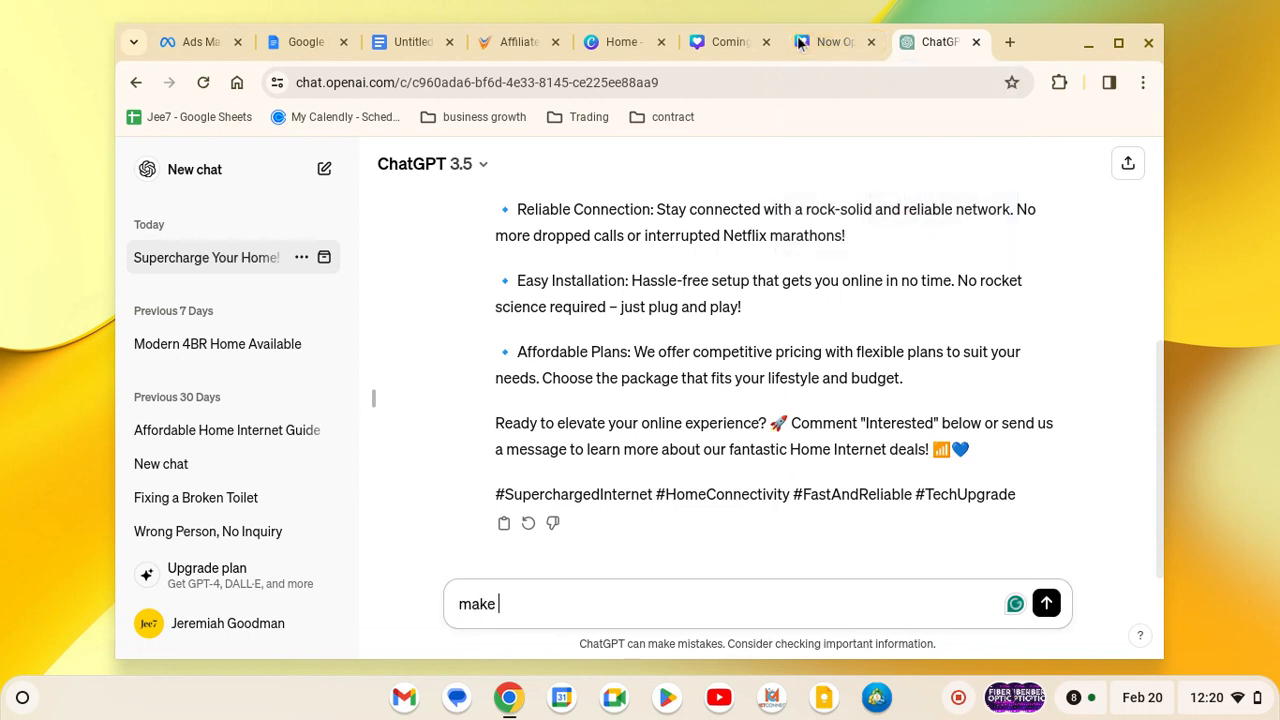
{"action": "type", "text": " shorter"}
{"action": "key", "text": "Return"}
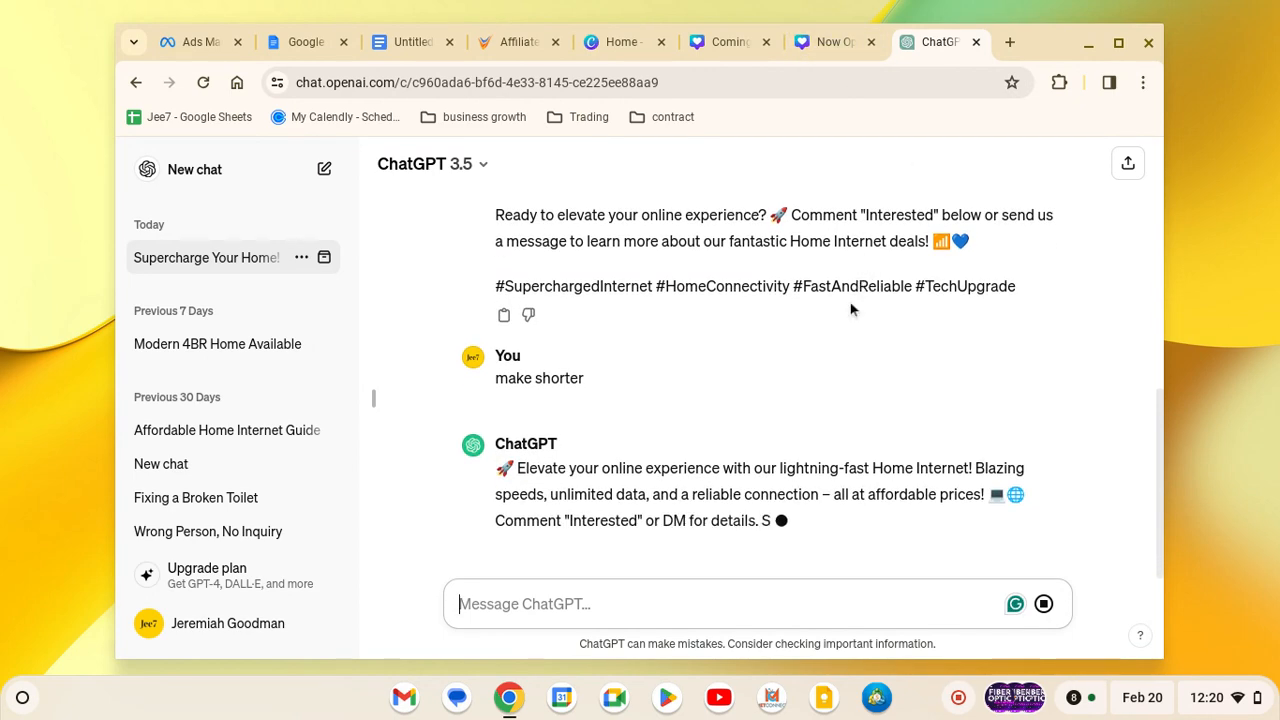
{"action": "double_click", "coordinate": [810, 415]}
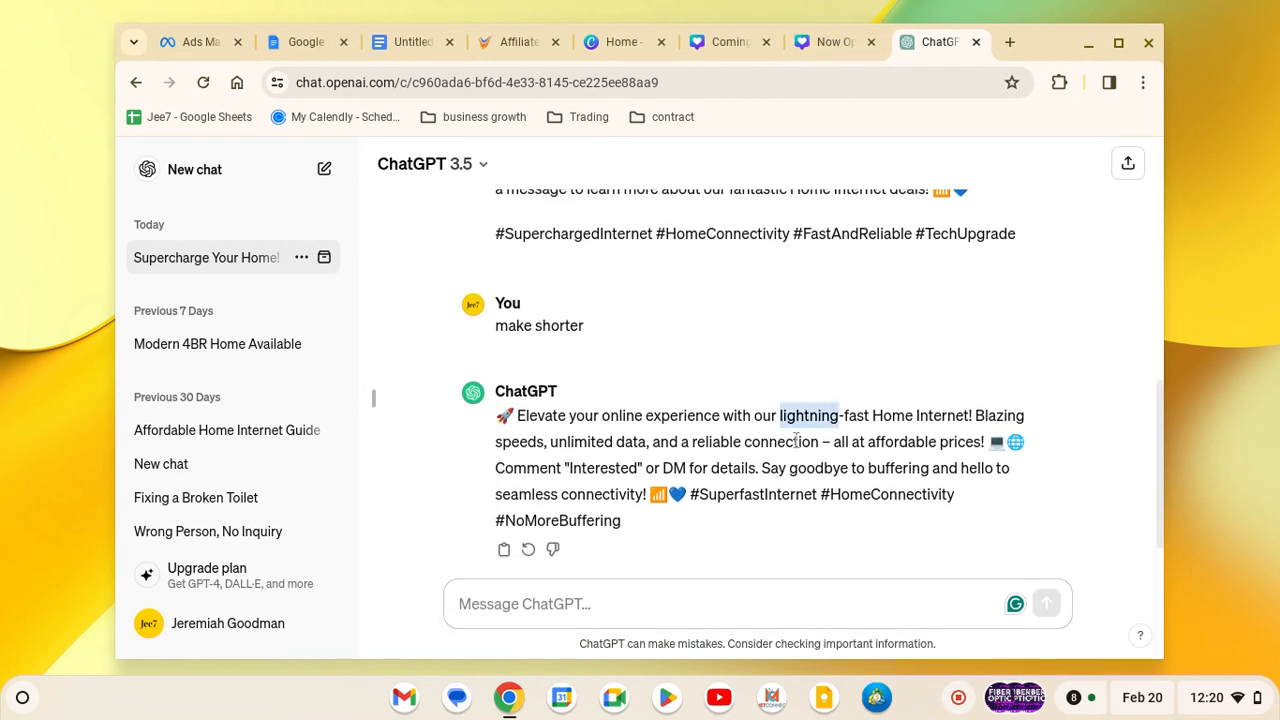
Request a simpler version of the post with the prompt "make reable on a 3rd grade level".
{"action": "left_click", "coordinate": [640, 604]}
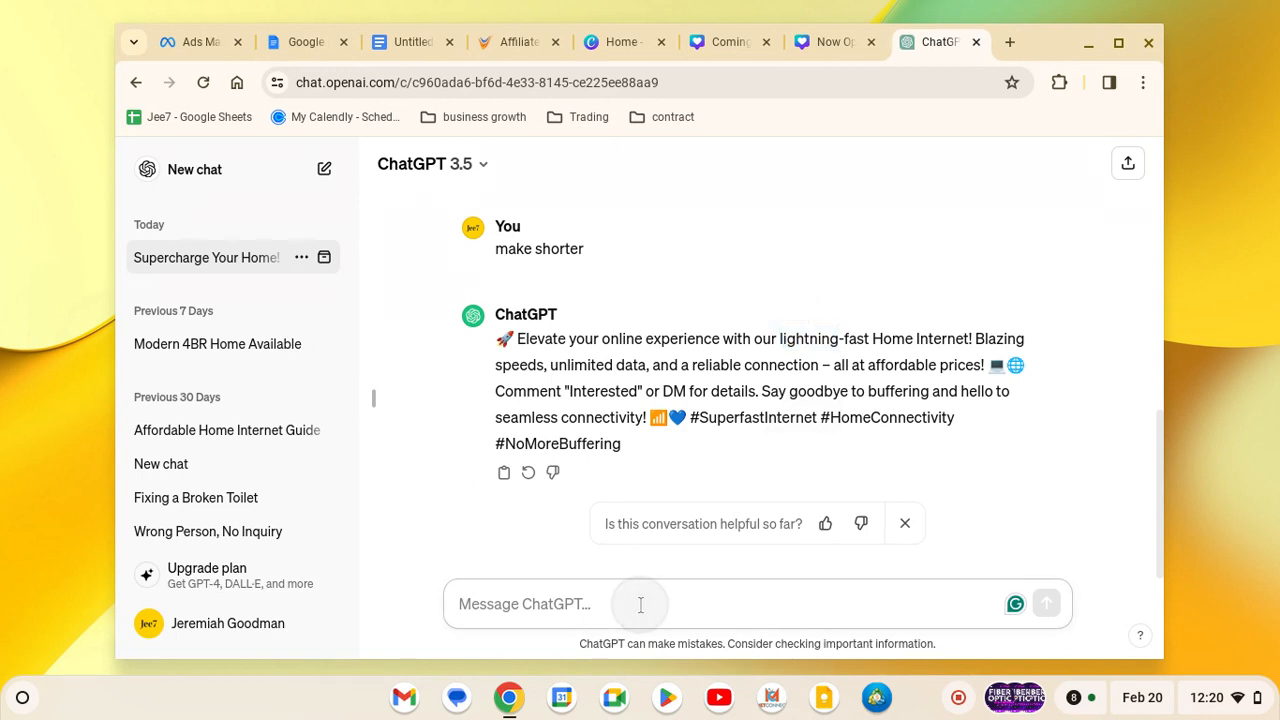
{"action": "type", "text": "mak"}
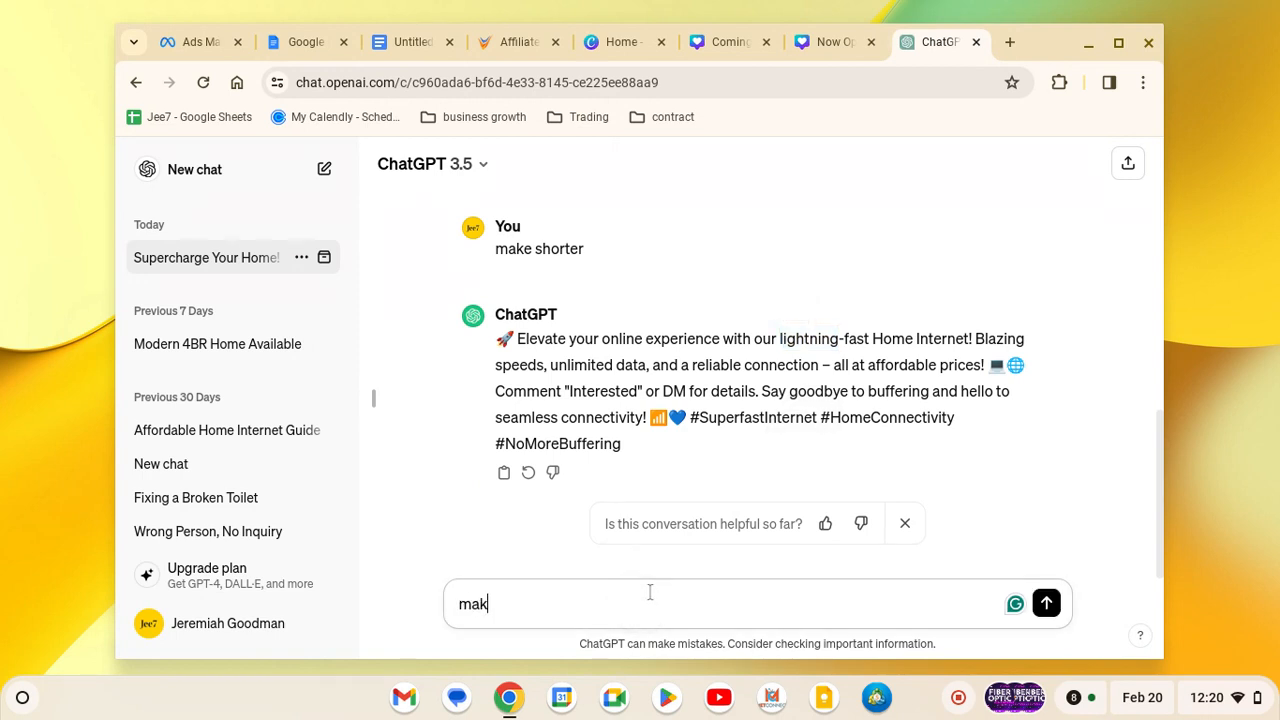
{"action": "type", "text": "e reable on a "}
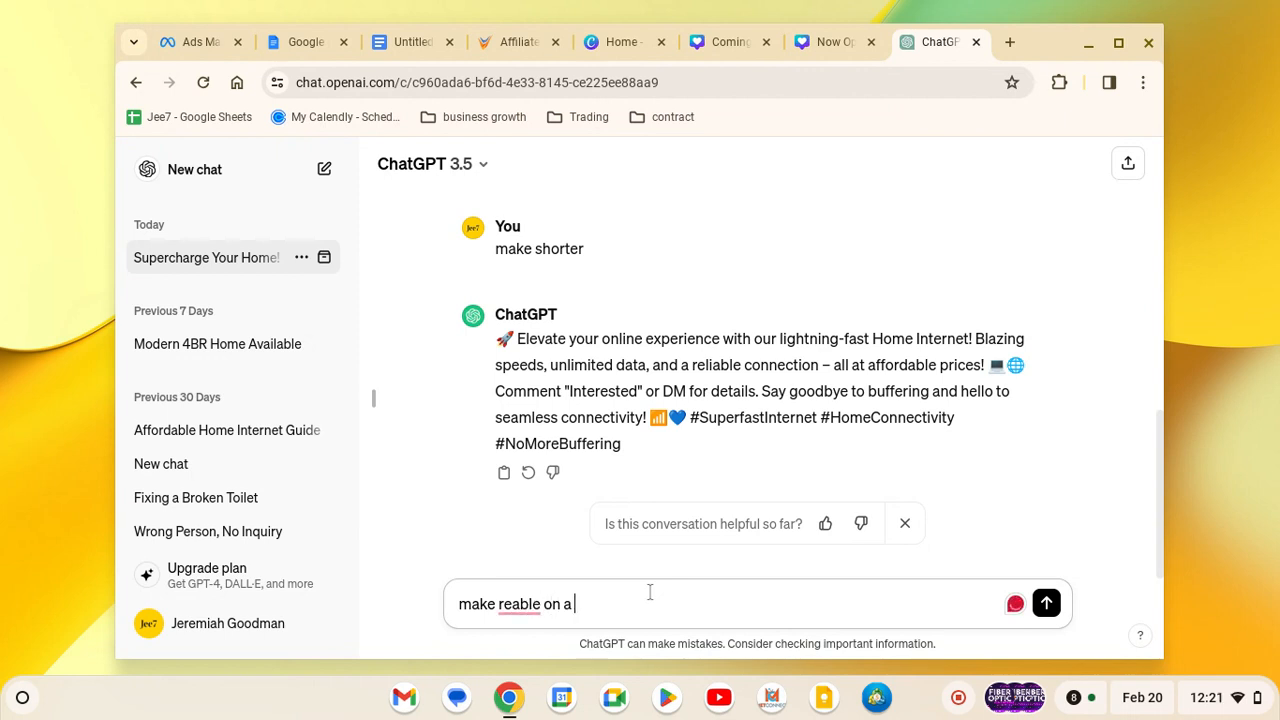
{"action": "type", "text": "3rd grade level"}
{"action": "key", "text": "Return"}
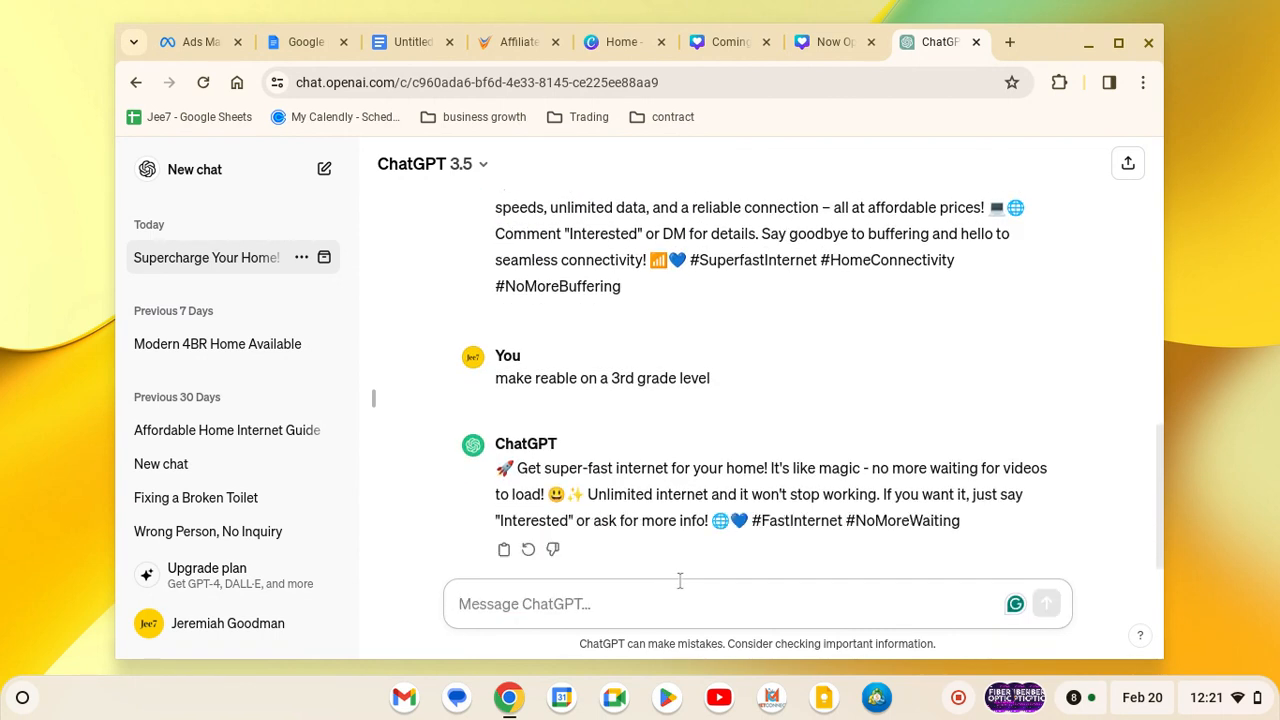
Read through the 3rd-grade-level reply and compare it with the preceding shortened version of the post.
{"action": "left_click_drag", "start_coordinate": [517, 441], "coordinate": [942, 470]}
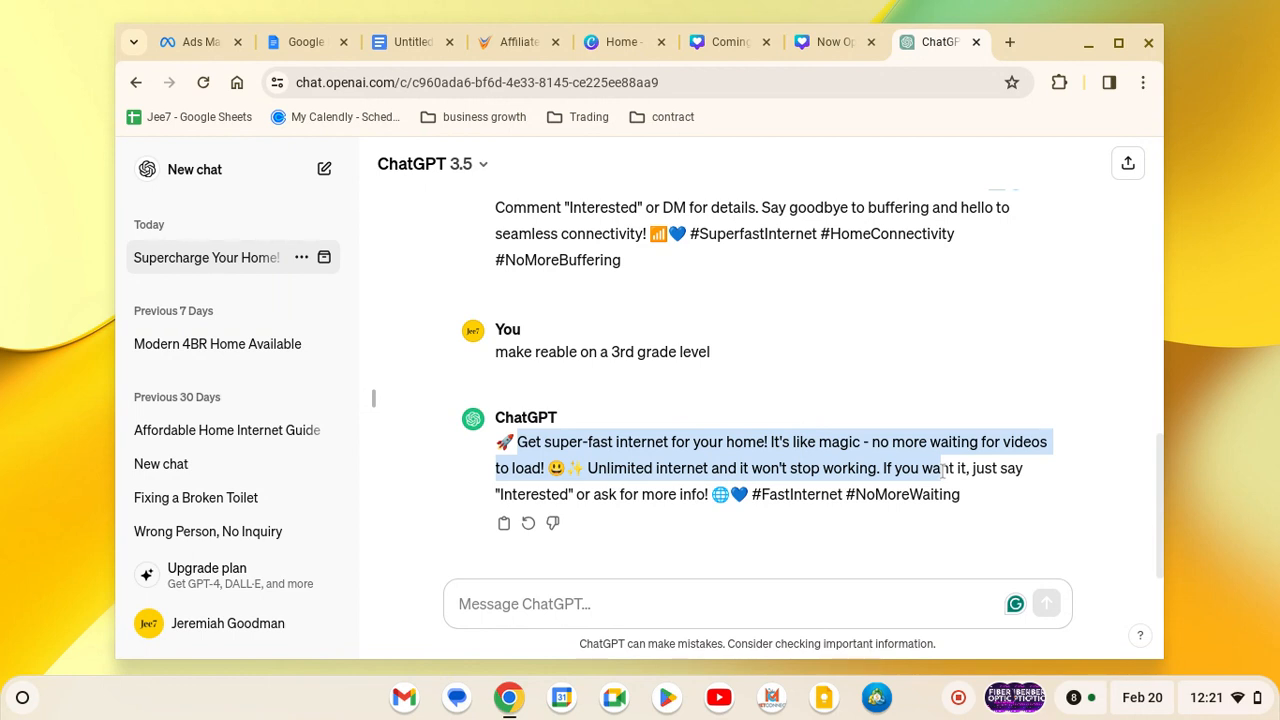
{"action": "left_click_drag", "start_coordinate": [942, 470], "coordinate": [956, 468]}
{"action": "left_click_drag", "start_coordinate": [965, 468], "coordinate": [505, 438]}
{"action": "left_click", "coordinate": [963, 498]}
{"action": "scroll", "coordinate": [535, 402], "scroll_direction": "up", "scroll_amount": 2}
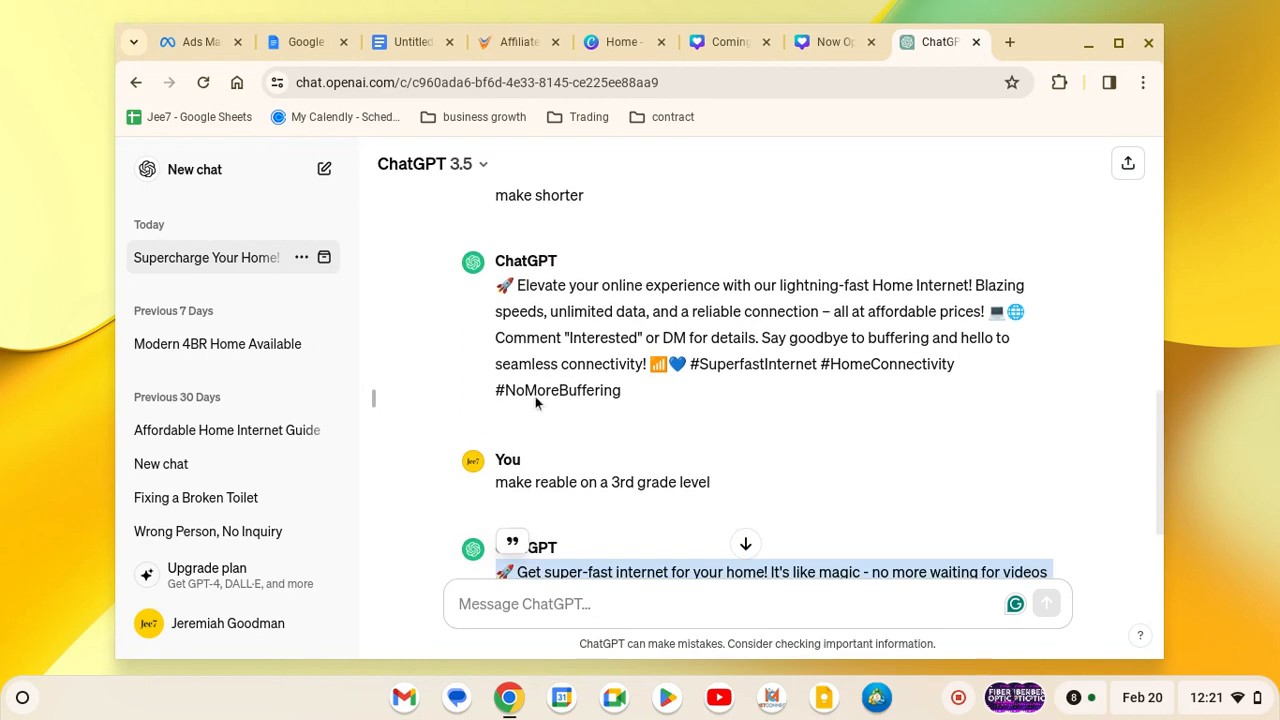
{"action": "scroll", "coordinate": [535, 402], "scroll_direction": "down", "scroll_amount": 2}
{"action": "left_click_drag", "start_coordinate": [584, 353], "coordinate": [628, 355]}
{"action": "left_click", "coordinate": [560, 354]}
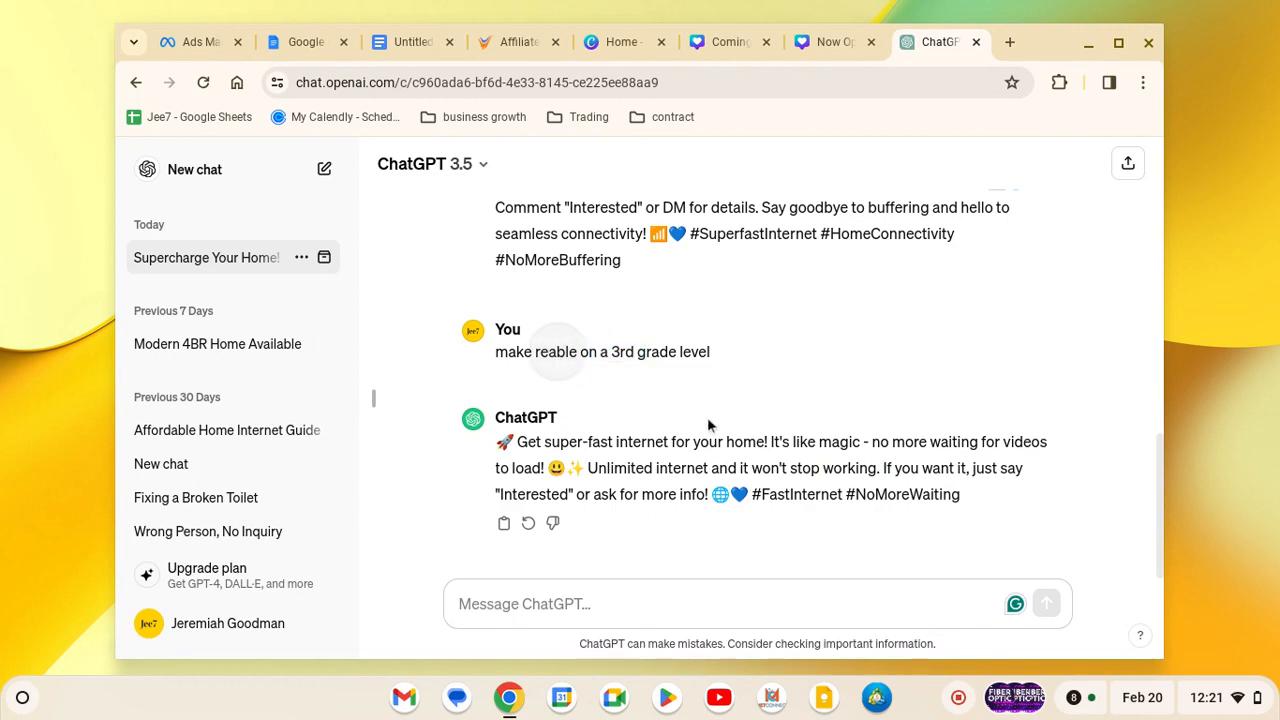
{"action": "scroll", "coordinate": [687, 456], "scroll_direction": "up", "scroll_amount": 1}
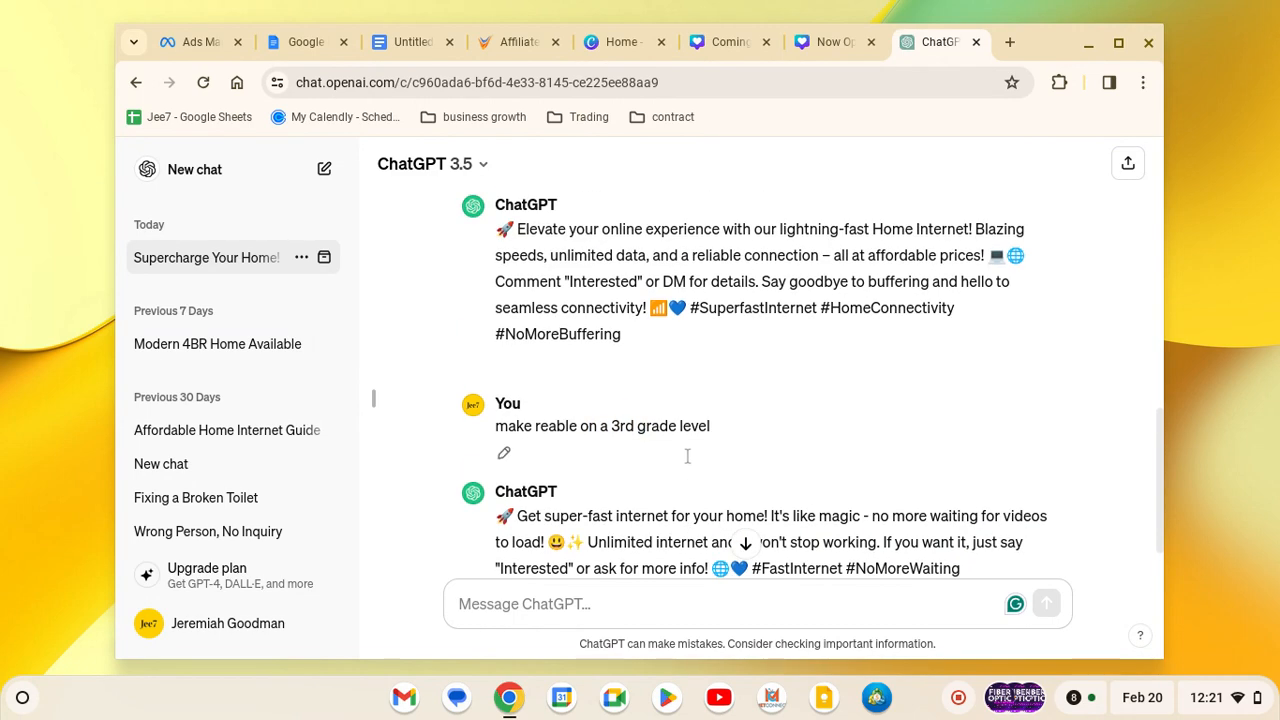
{"action": "scroll", "coordinate": [687, 456], "scroll_direction": "down", "scroll_amount": 1}
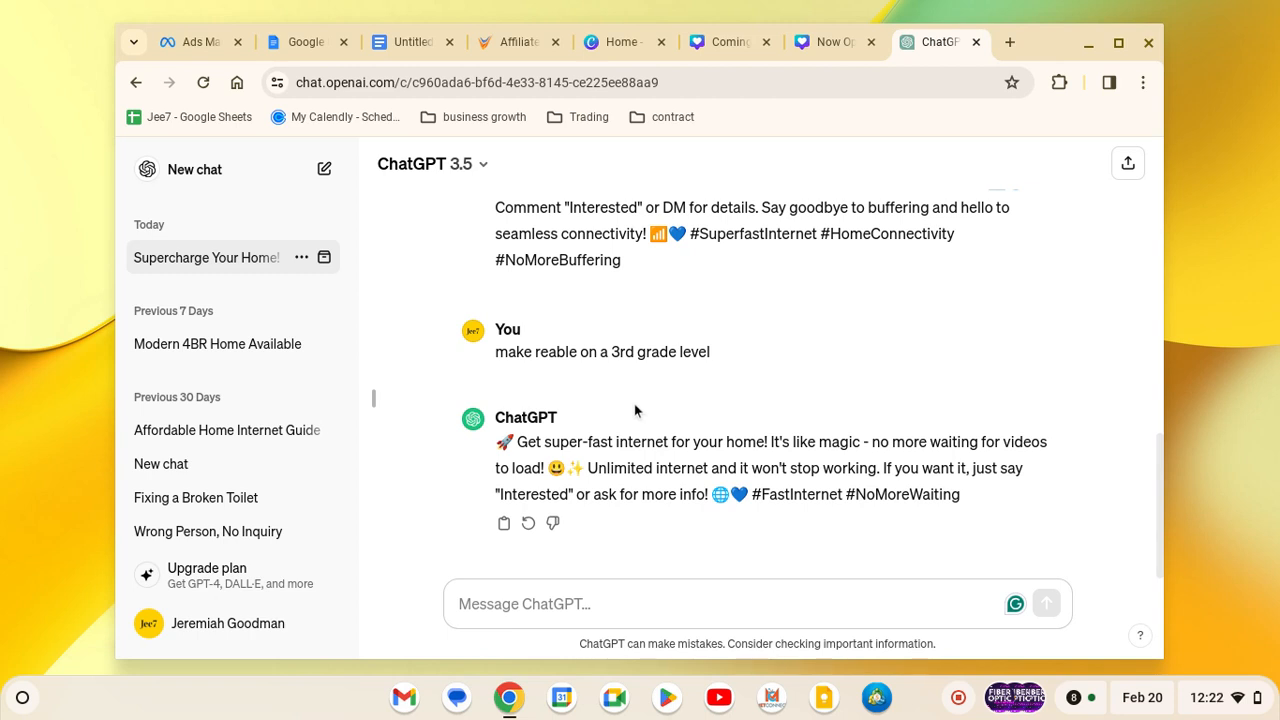
Copy ChatGPT's complete 3rd-grade-level reply to the clipboard.
{"action": "double_click", "coordinate": [552, 451]}
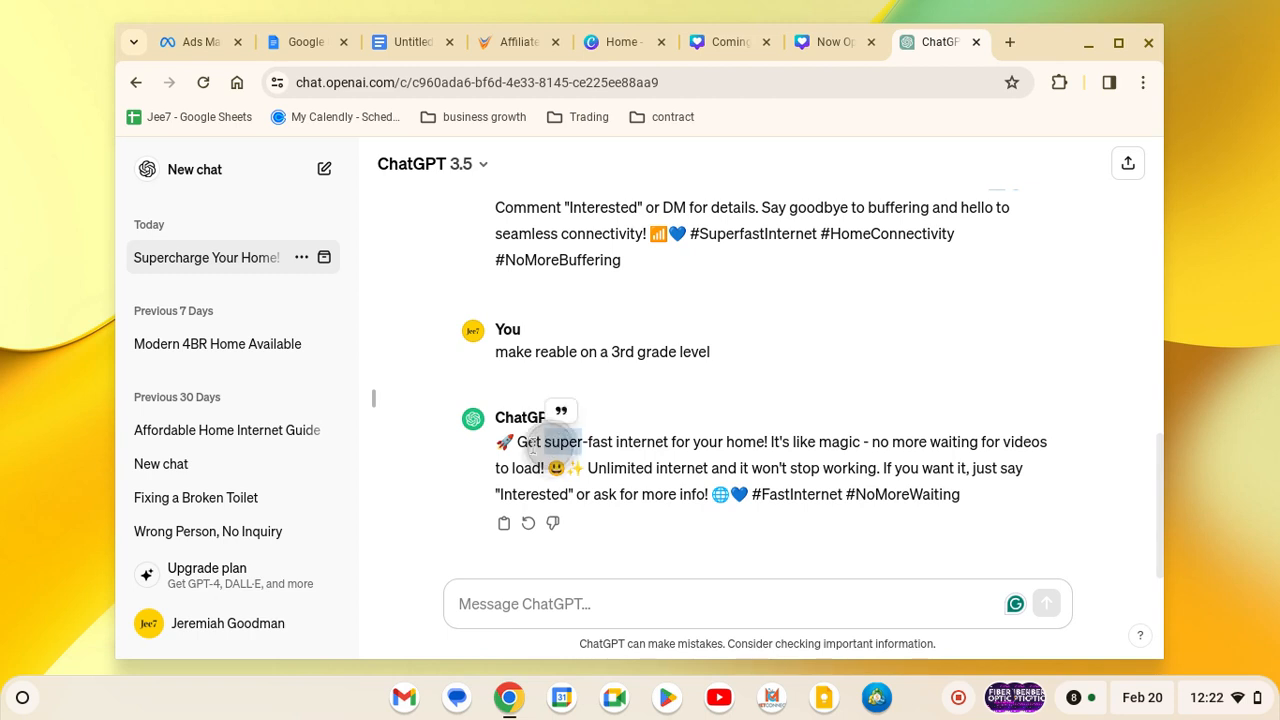
{"action": "left_click_drag", "start_coordinate": [500, 444], "coordinate": [945, 508]}
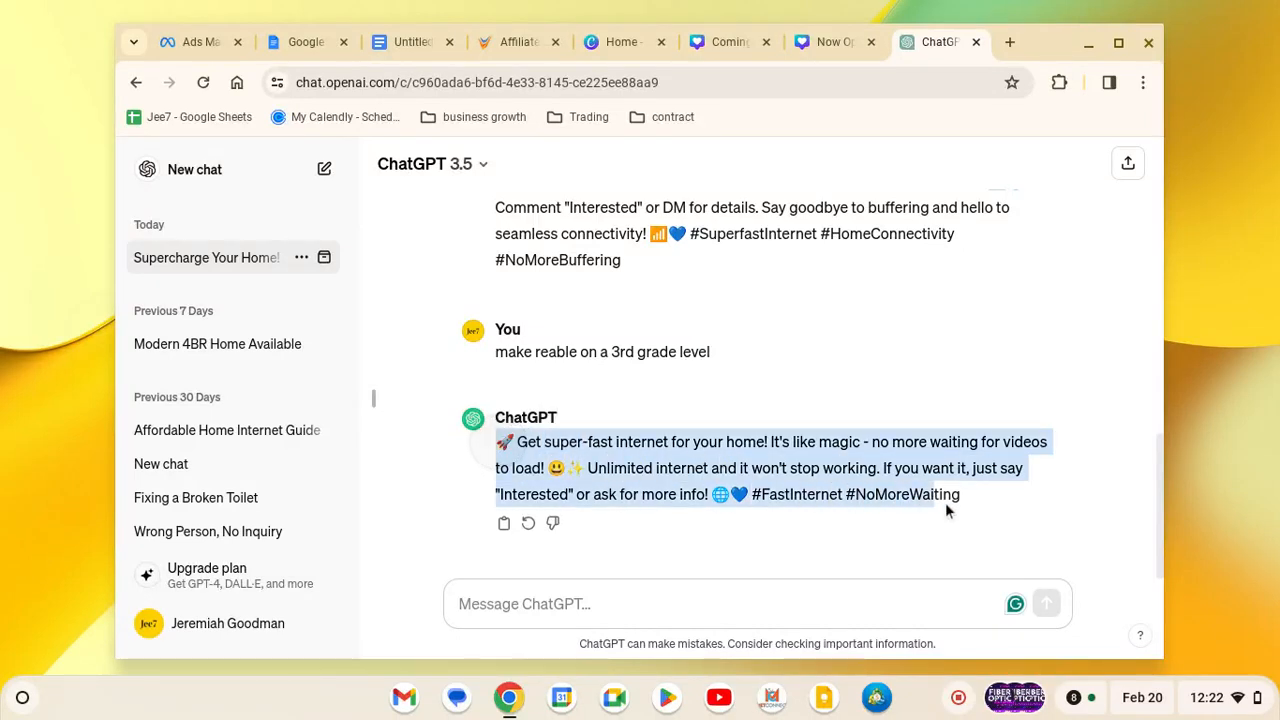
{"action": "left_click", "coordinate": [503, 523]}
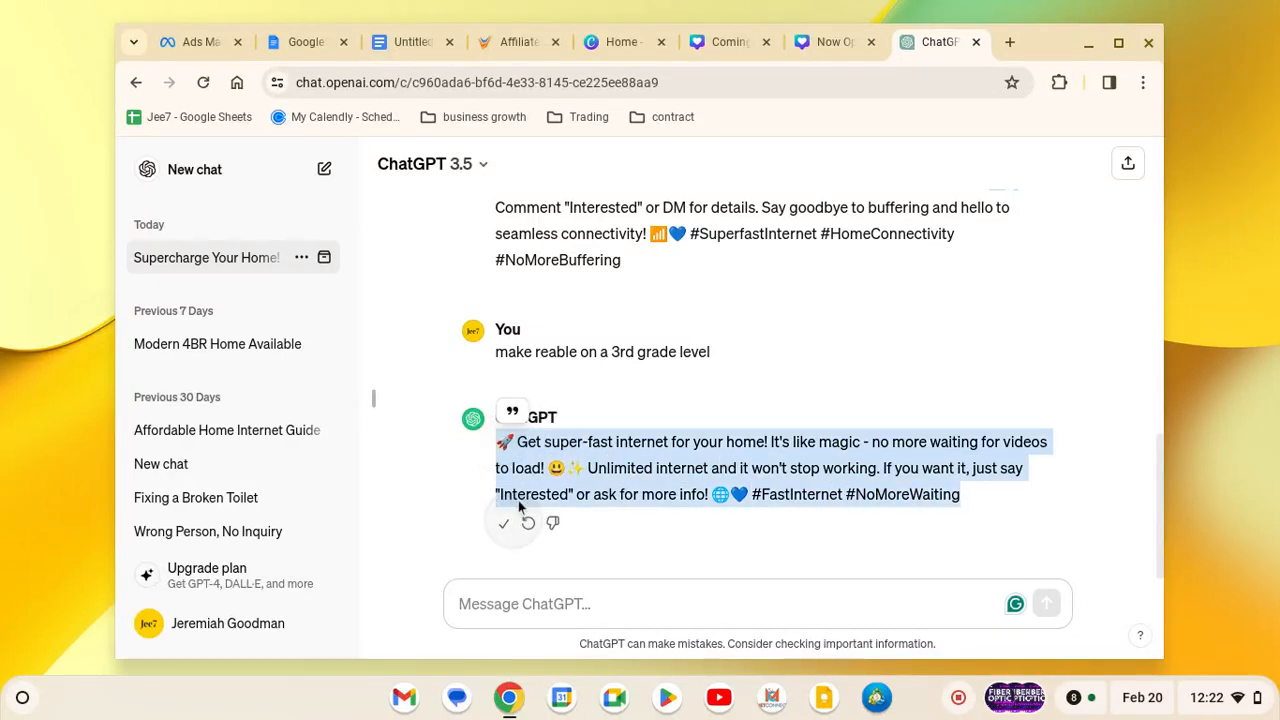
Switch to the untitled Google Docs notes, add a "Facebook Post:" line at the end and paste the copied post text beneath it.
{"action": "left_click", "coordinate": [410, 41]}
{"action": "scroll", "coordinate": [506, 494], "scroll_direction": "down", "scroll_amount": 10}
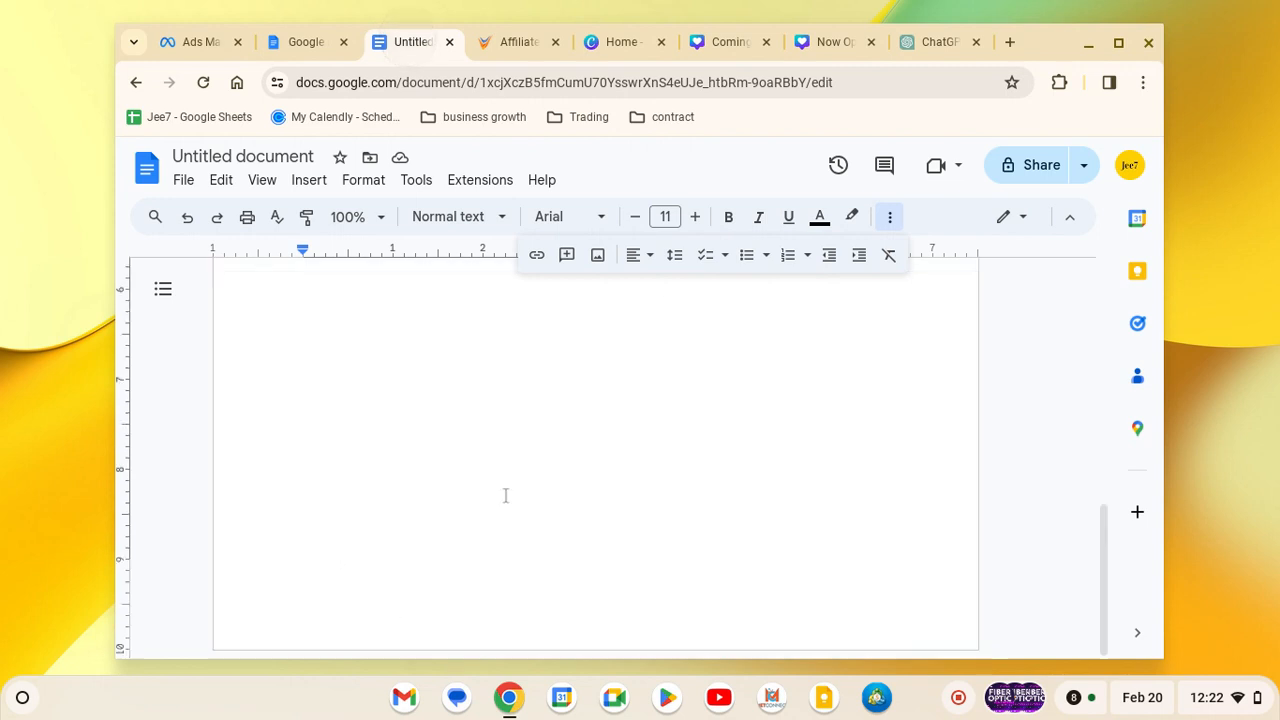
{"action": "scroll", "coordinate": [481, 417], "scroll_direction": "up", "scroll_amount": 5}
{"action": "key", "text": "Return"}
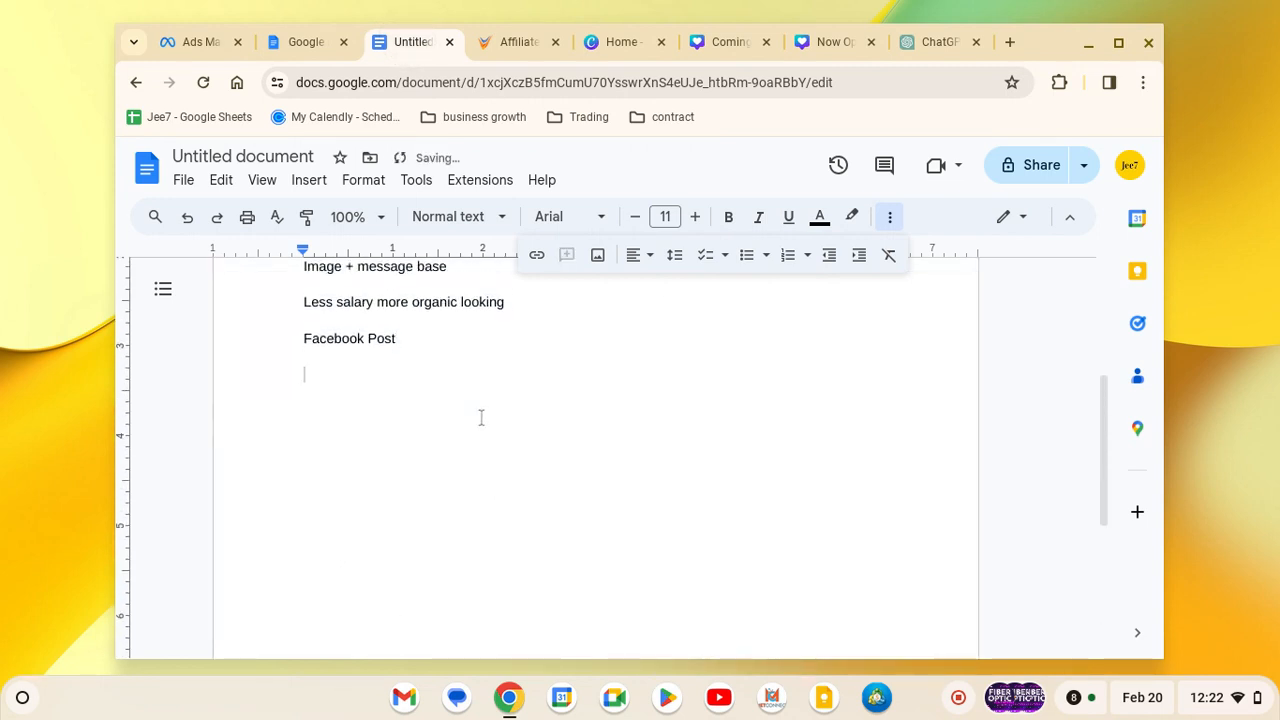
{"action": "type", "text": "Facebook P"}
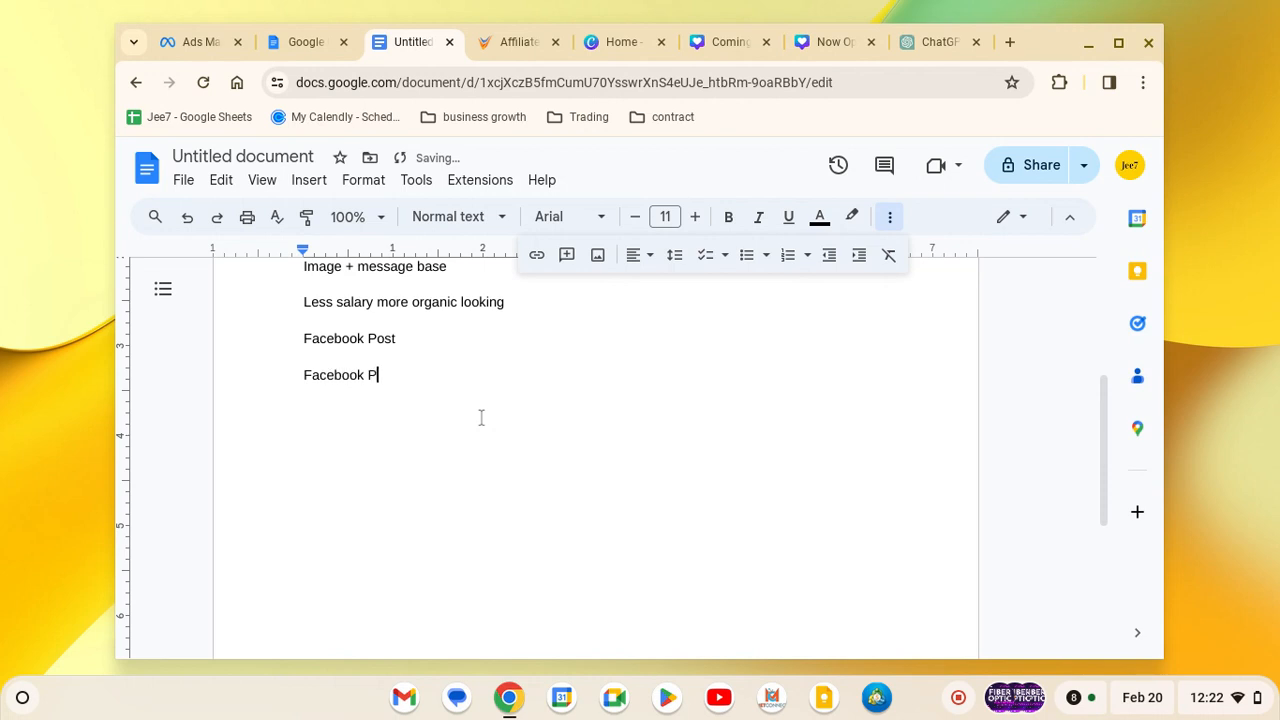
{"action": "type", "text": "ost:"}
{"action": "key", "text": "Return"}
{"action": "key", "text": "ctrl+v"}
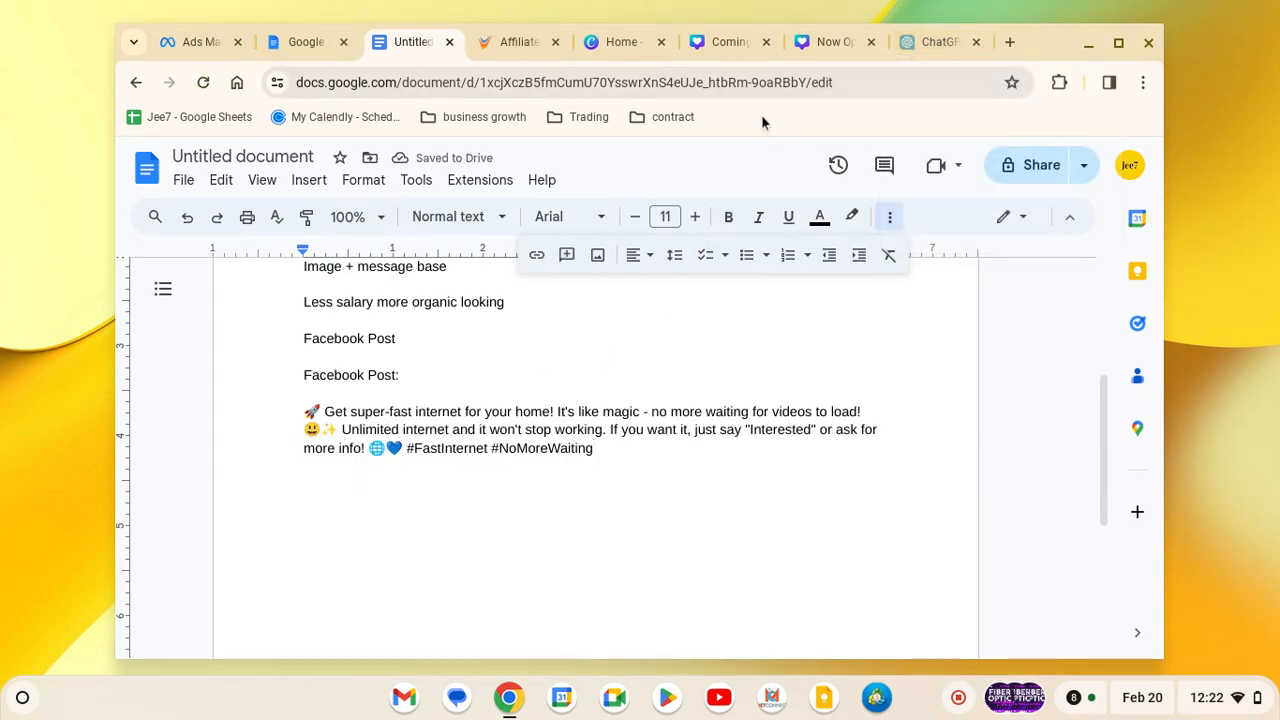
Switch to the "FREE WIFI!!" Canva design and download it as a PNG.
{"action": "left_click", "coordinate": [621, 42]}
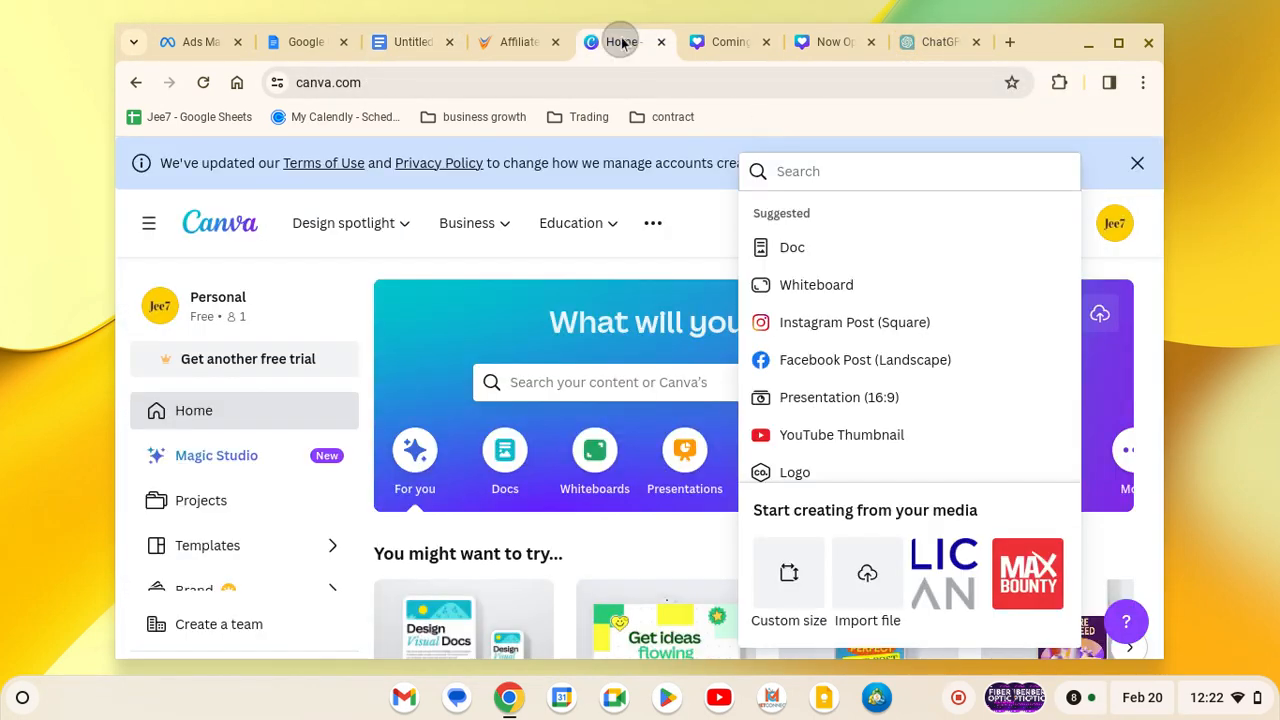
{"action": "left_click", "coordinate": [744, 43]}
{"action": "left_click", "coordinate": [835, 42]}
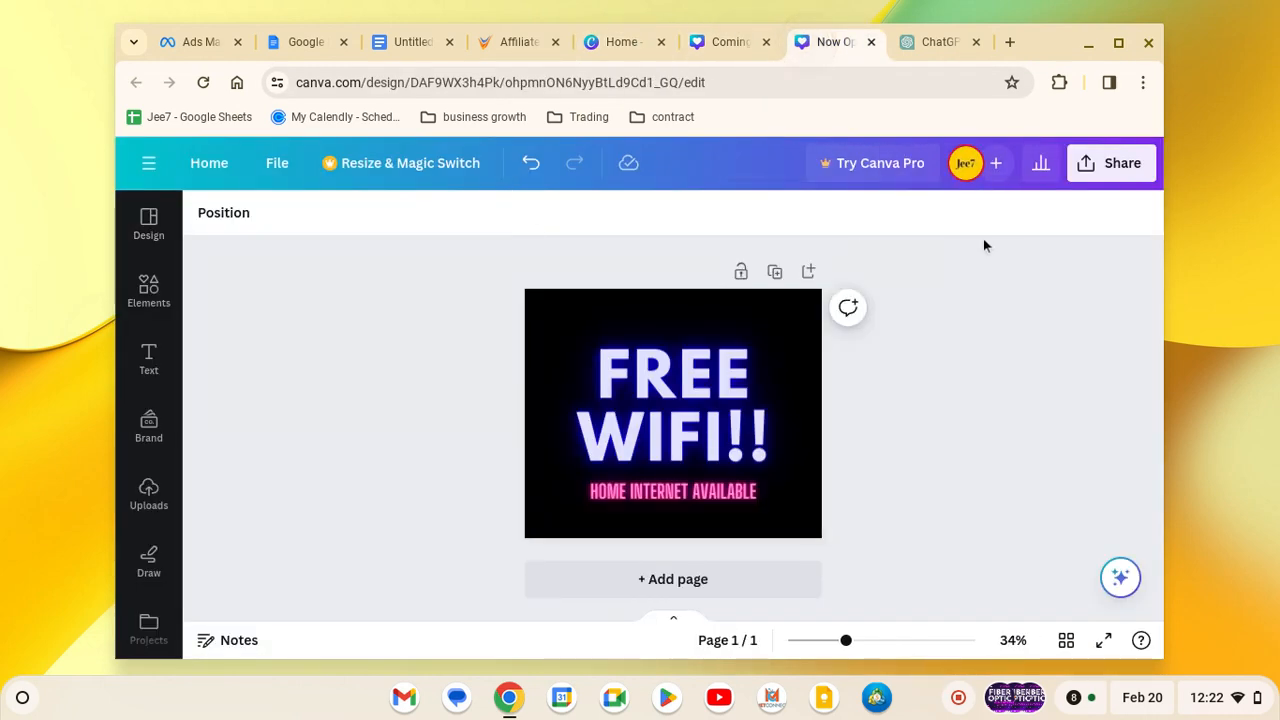
{"action": "left_click", "coordinate": [1083, 175]}
{"action": "scroll", "coordinate": [900, 513], "scroll_direction": "down", "scroll_amount": 2}
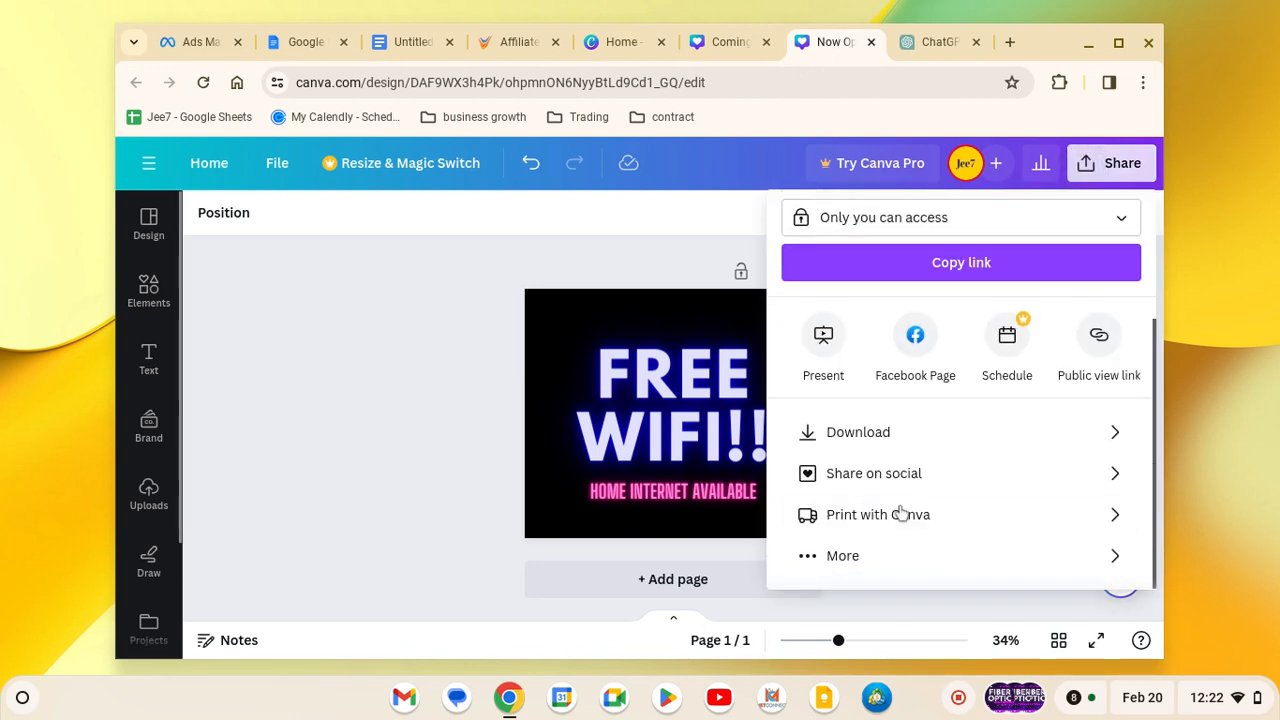
{"action": "left_click", "coordinate": [886, 436]}
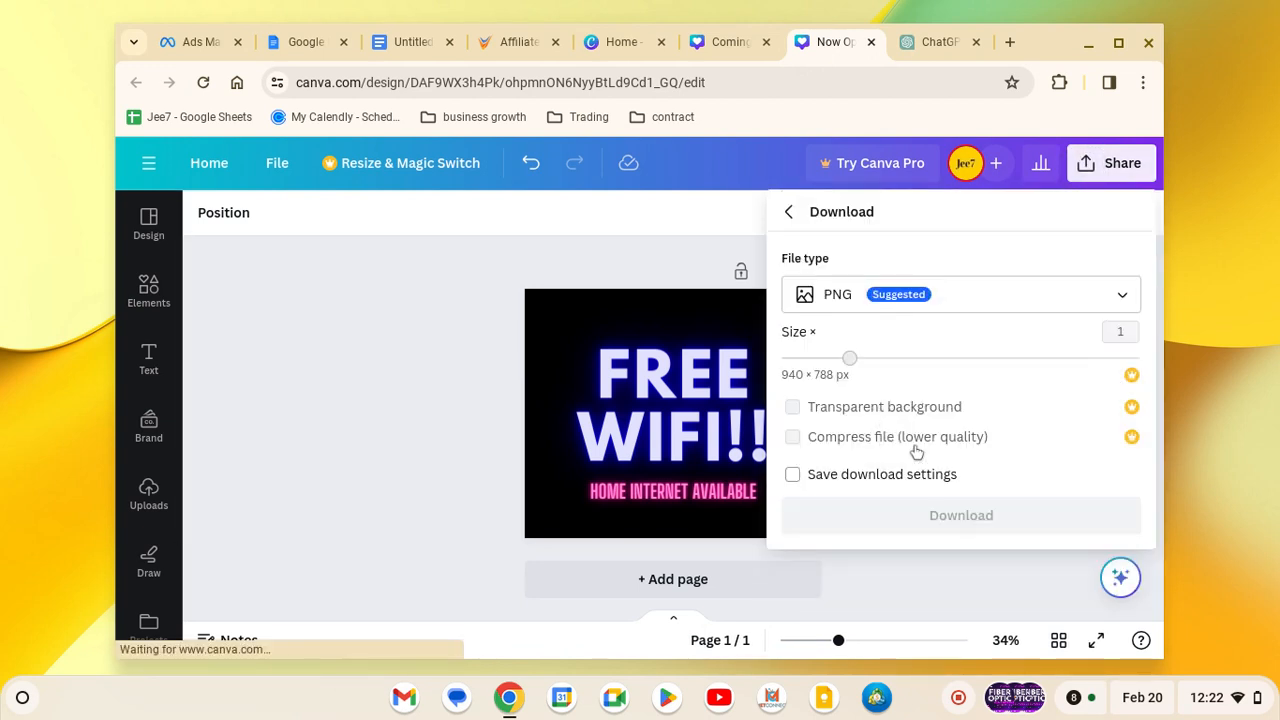
{"action": "left_click", "coordinate": [966, 516]}
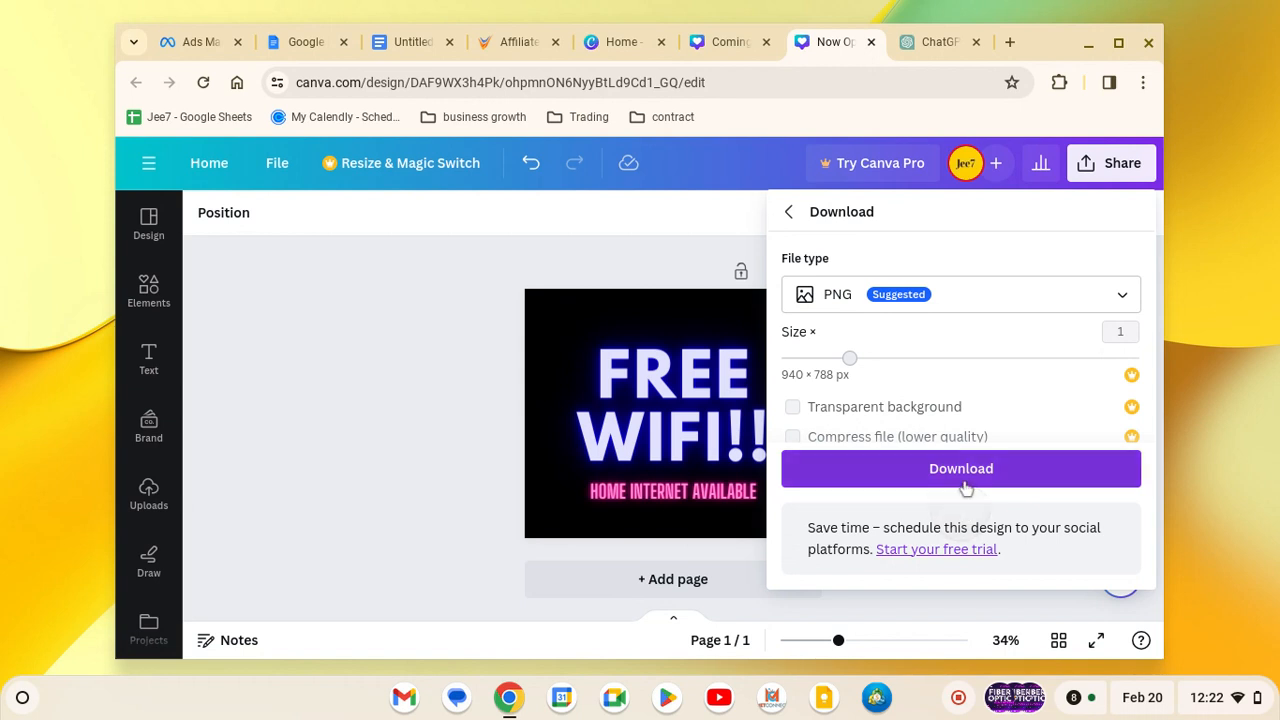
{"action": "left_click", "coordinate": [966, 486]}
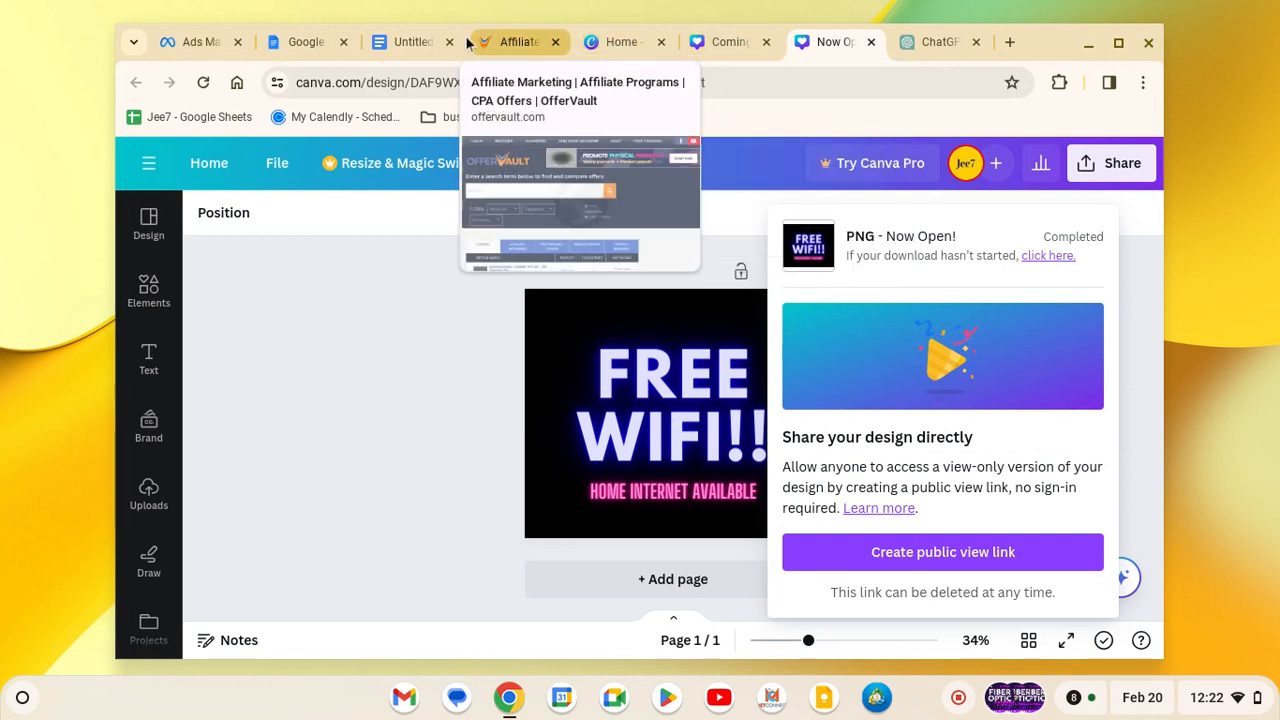
Switch to the untitled Google Docs notes and insert "Now Open!.png" from the computer's Downloads folder on a new line below the Facebook post text.
{"action": "left_click", "coordinate": [410, 42]}
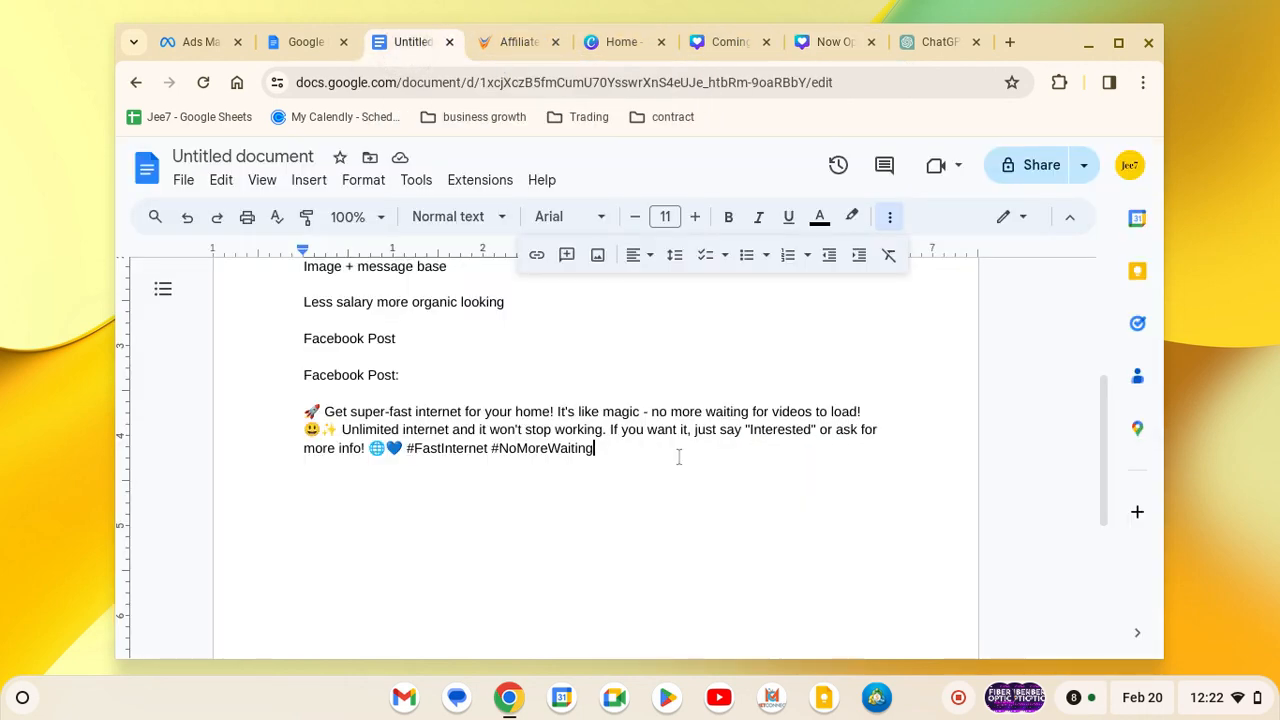
{"action": "key", "text": "Return"}
{"action": "left_click", "coordinate": [302, 181]}
{"action": "left_click", "coordinate": [475, 220]}
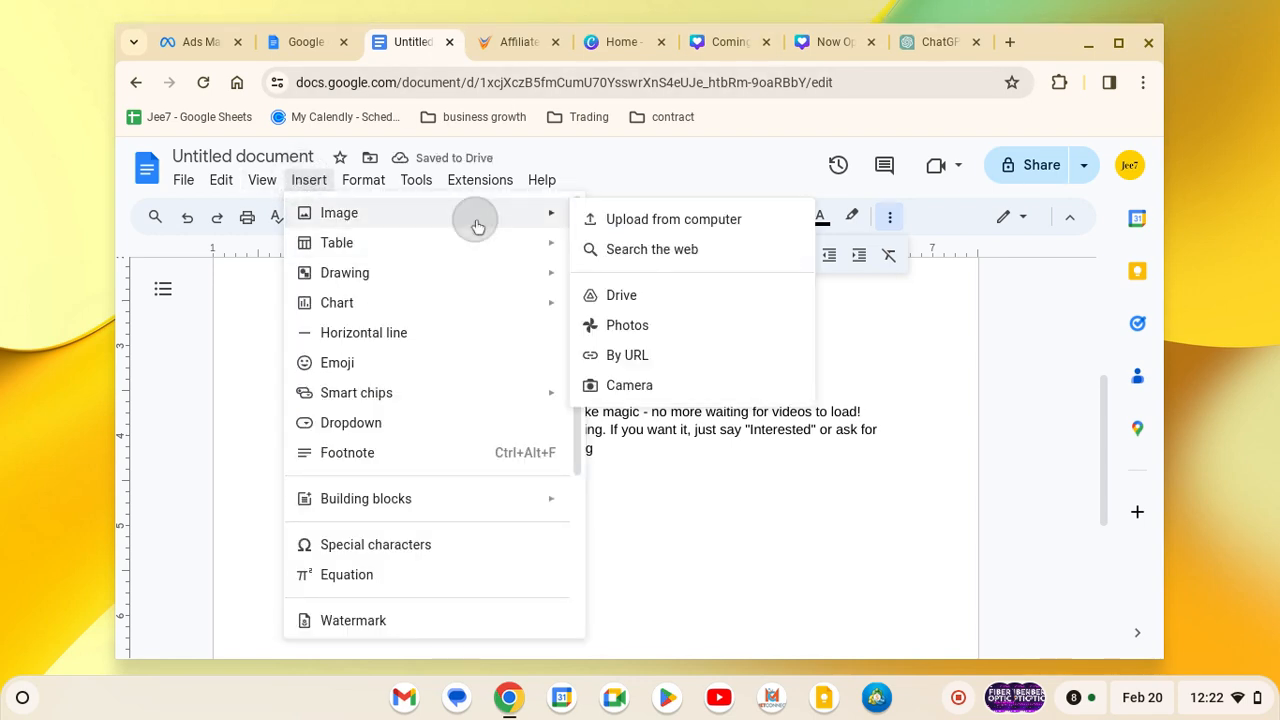
{"action": "left_click", "coordinate": [737, 230]}
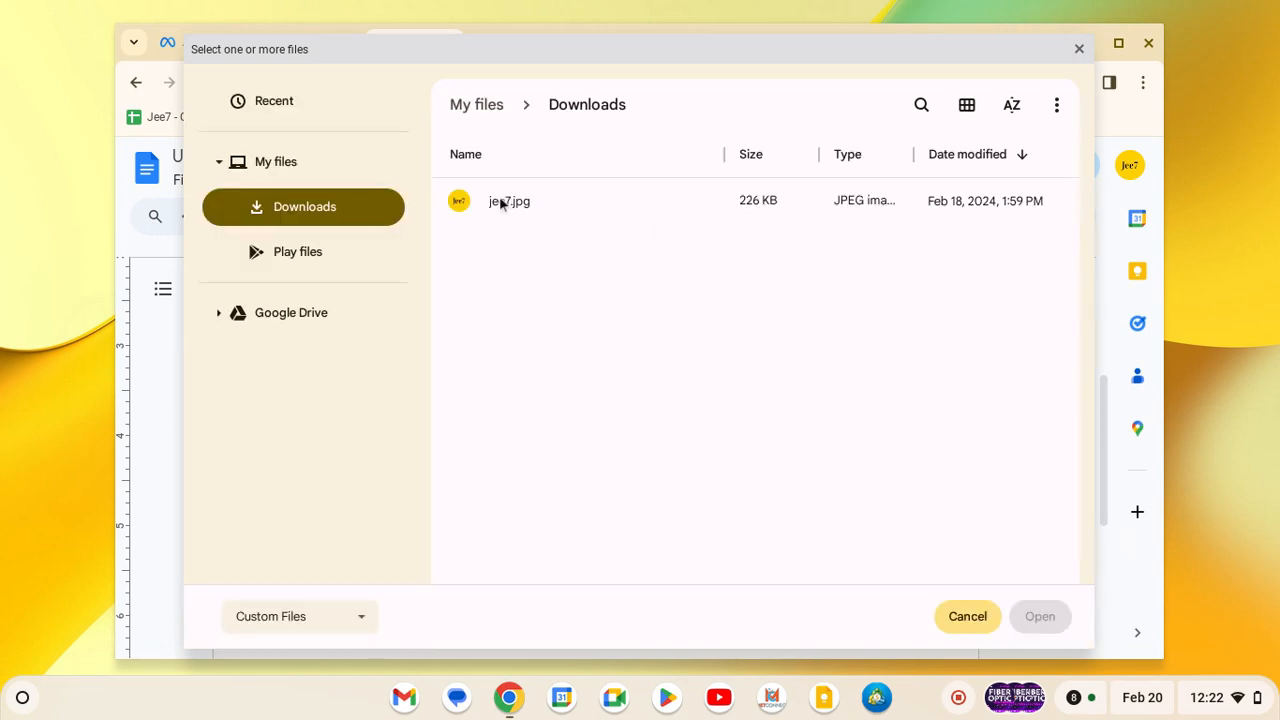
{"action": "left_click", "coordinate": [289, 172]}
{"action": "left_click", "coordinate": [291, 194]}
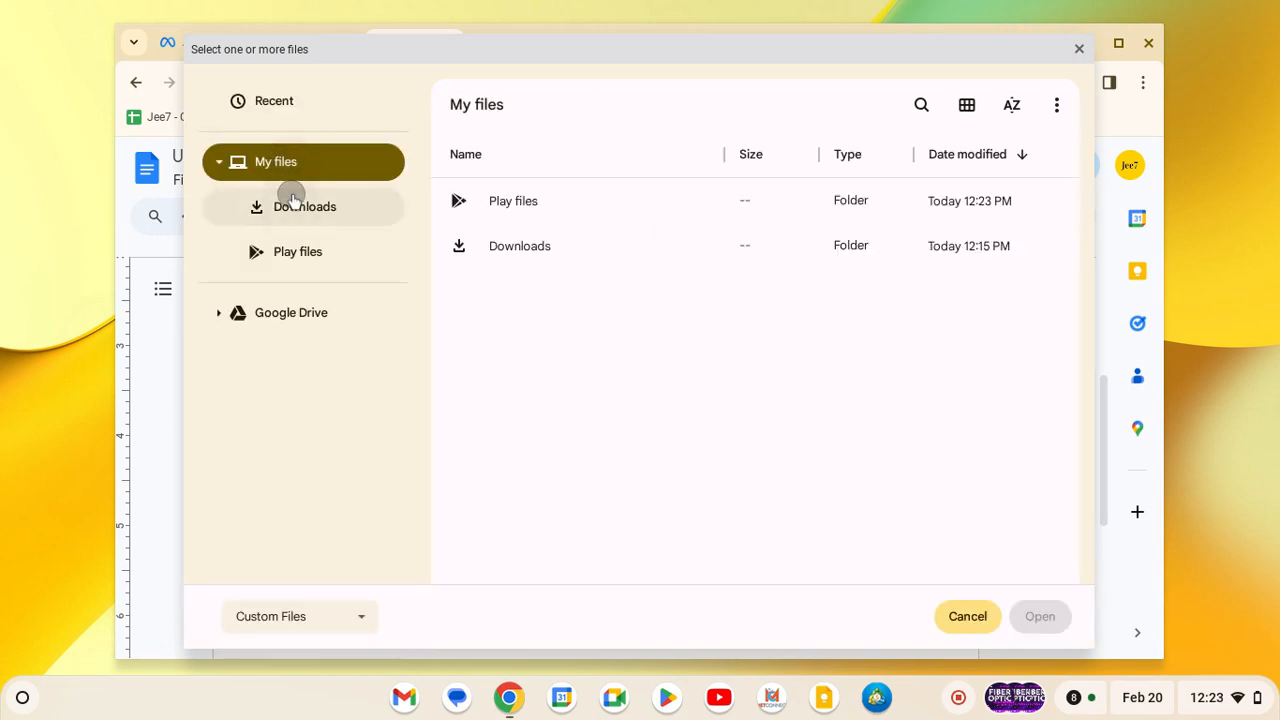
{"action": "left_click", "coordinate": [545, 201]}
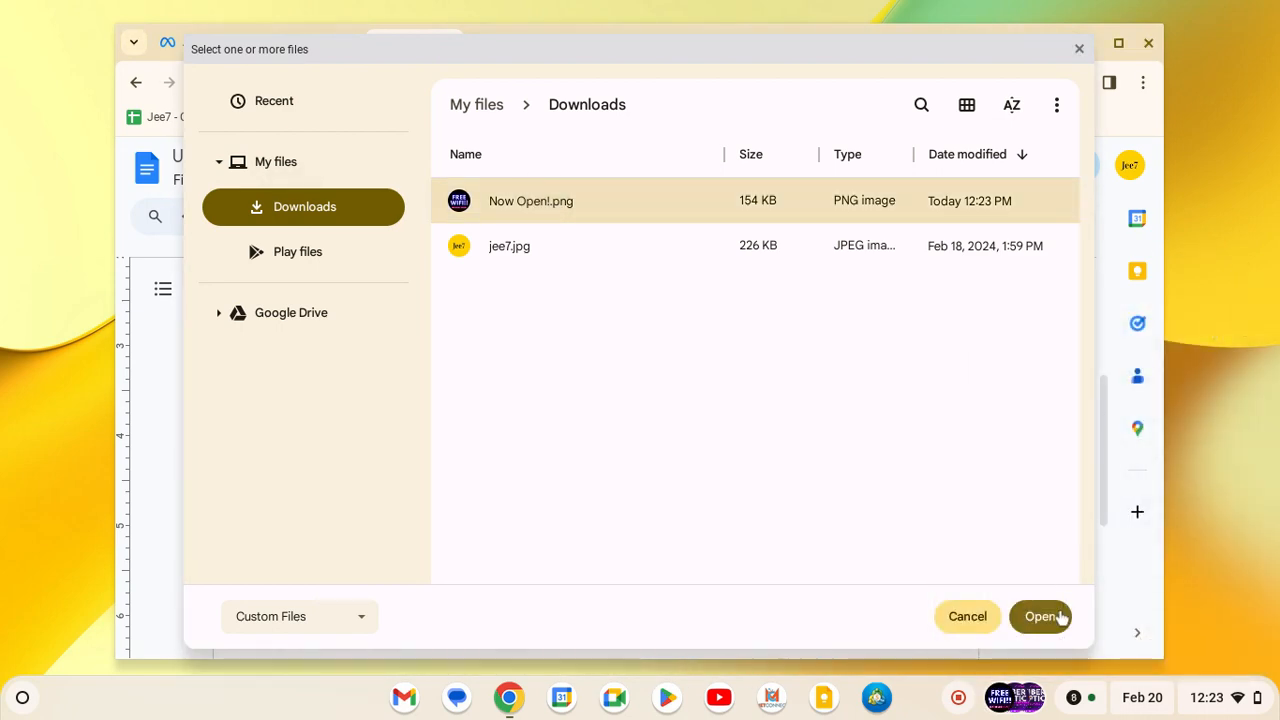
{"action": "left_click", "coordinate": [1045, 614]}
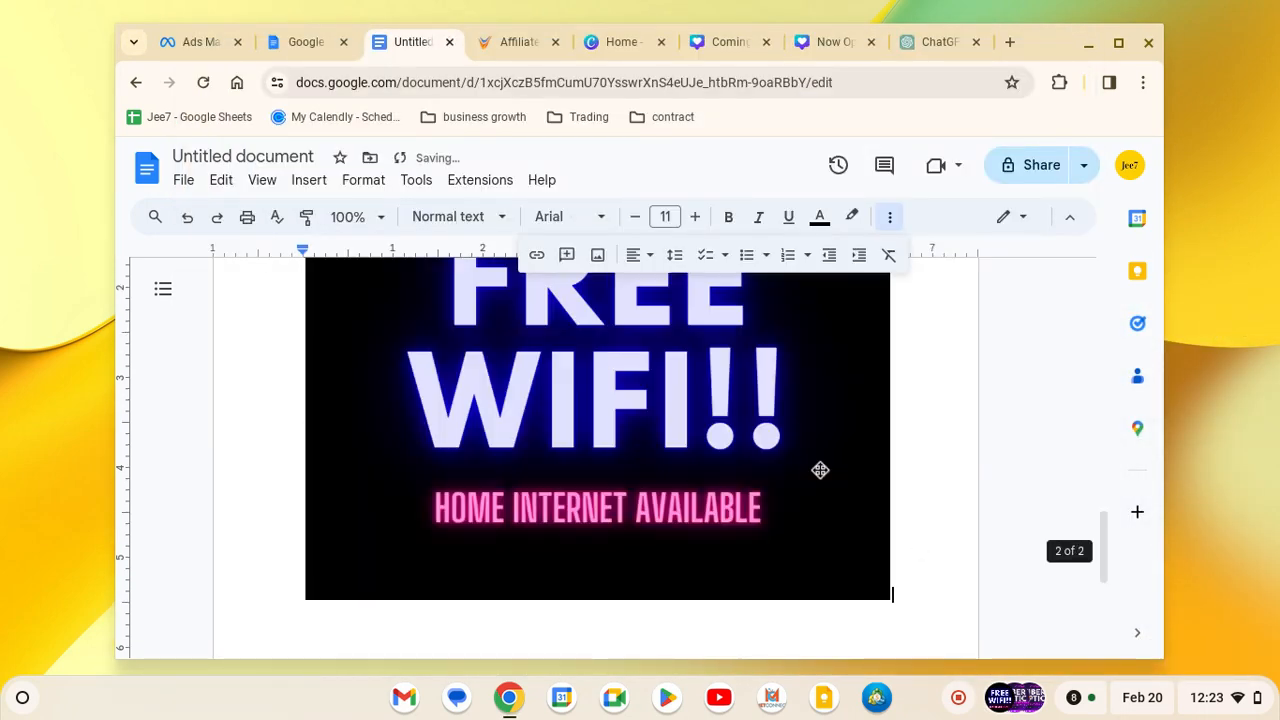
Shrink the inserted "FREE WIFI!!" image proportionally to about 3.3 inches wide so it sits compactly under the post text.
{"action": "left_click", "coordinate": [825, 505]}
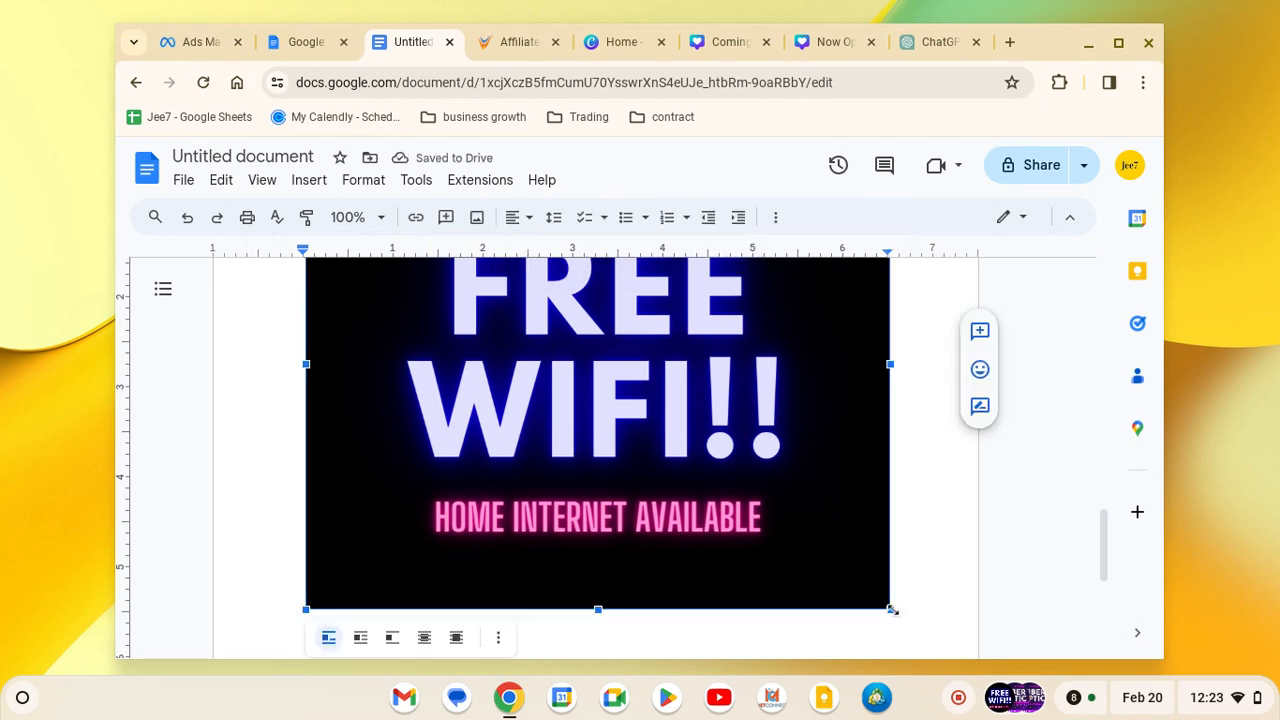
{"action": "left_click_drag", "start_coordinate": [890, 608], "coordinate": [663, 415]}
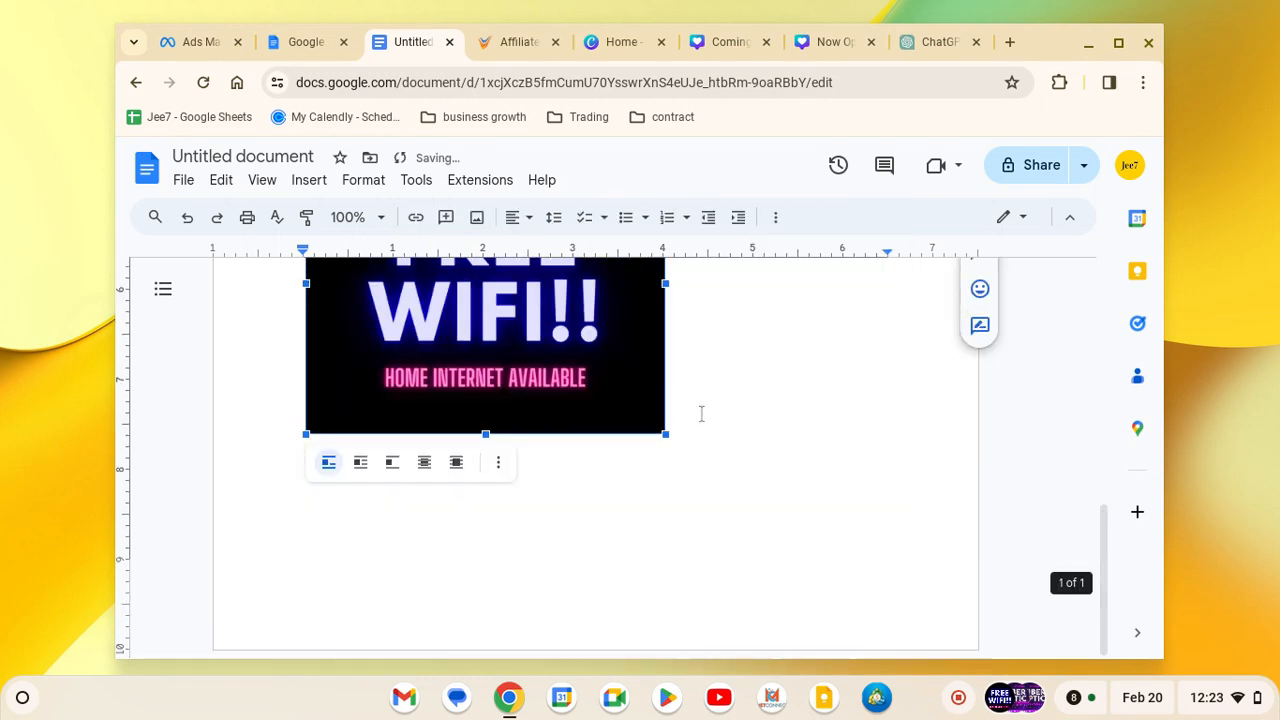
{"action": "scroll", "coordinate": [703, 414], "scroll_direction": "up", "scroll_amount": 3}
{"action": "scroll", "coordinate": [706, 407], "scroll_direction": "down", "scroll_amount": 2}
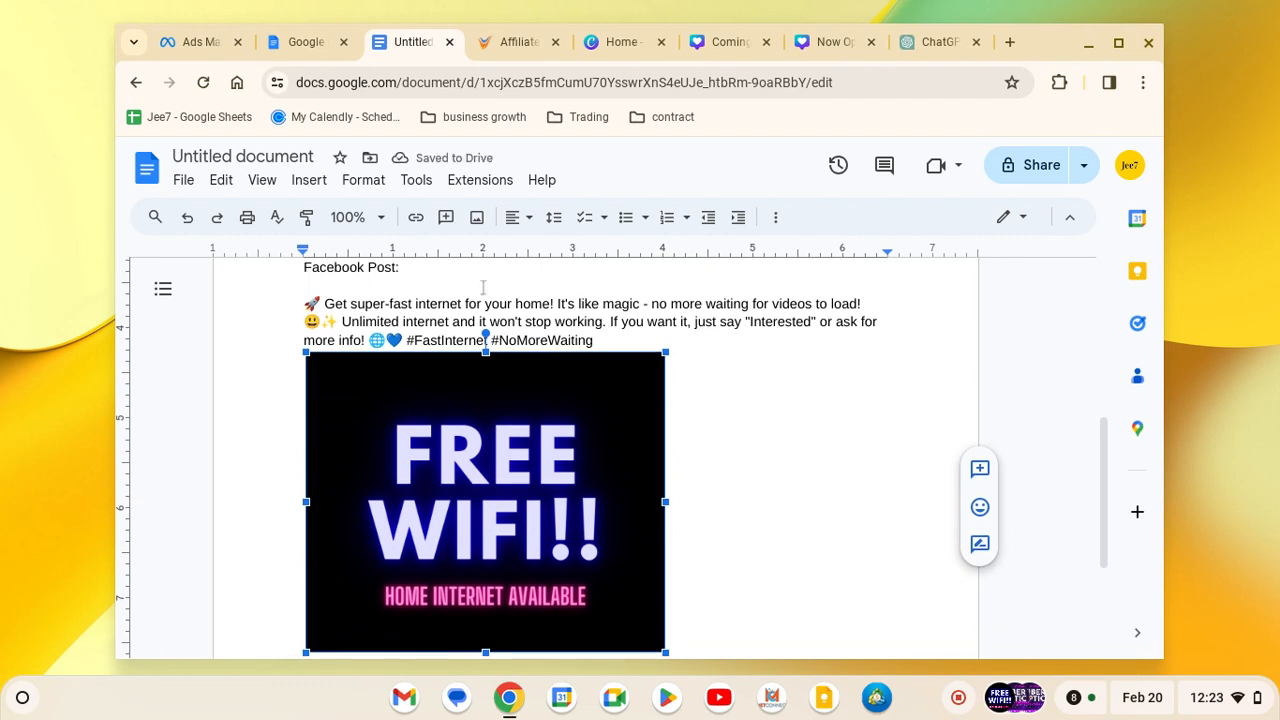
{"action": "scroll", "coordinate": [345, 290], "scroll_direction": "up", "scroll_amount": 1}
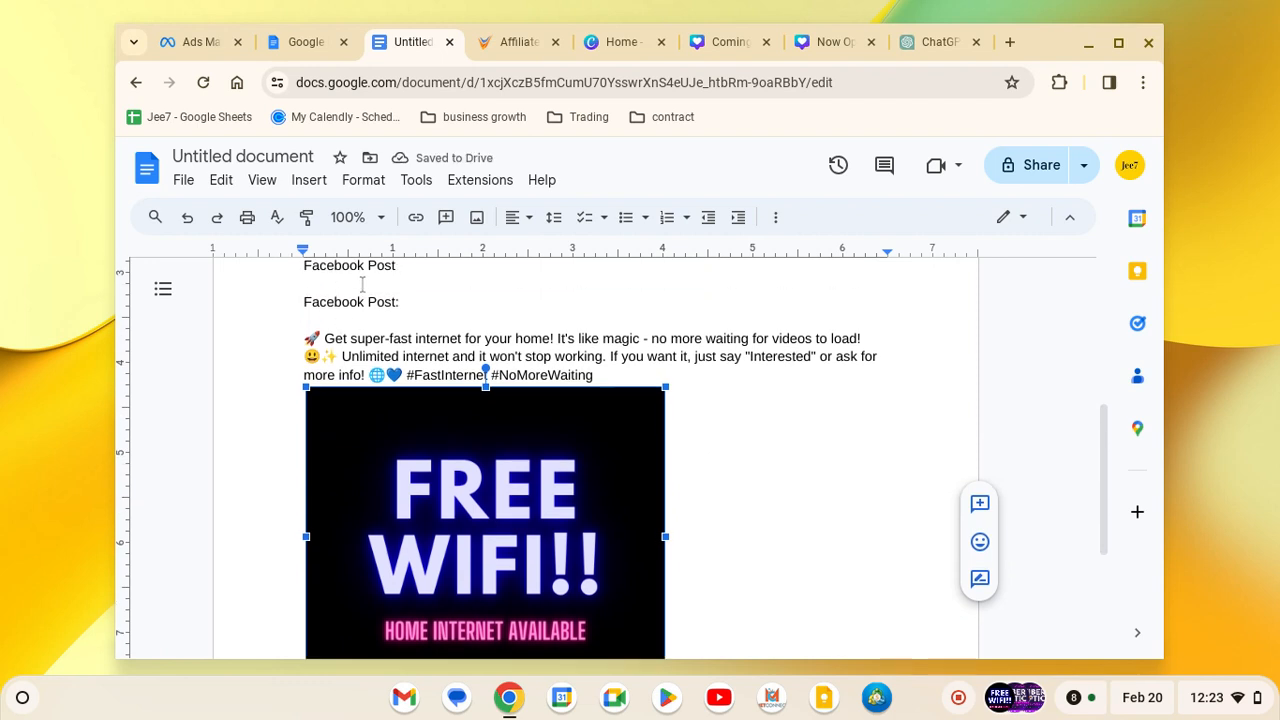
{"action": "scroll", "coordinate": [360, 287], "scroll_direction": "down", "scroll_amount": 2}
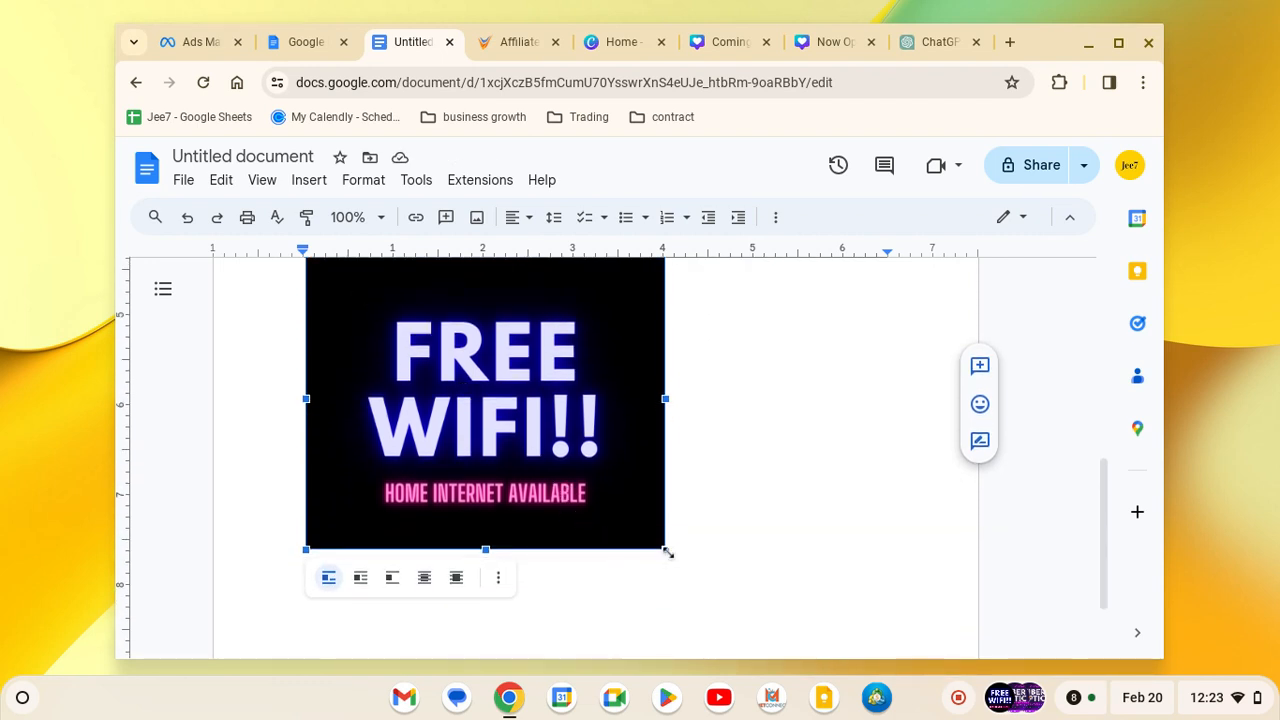
{"action": "left_click_drag", "start_coordinate": [665, 549], "coordinate": [604, 499]}
{"action": "scroll", "coordinate": [470, 380], "scroll_direction": "up", "scroll_amount": 2}
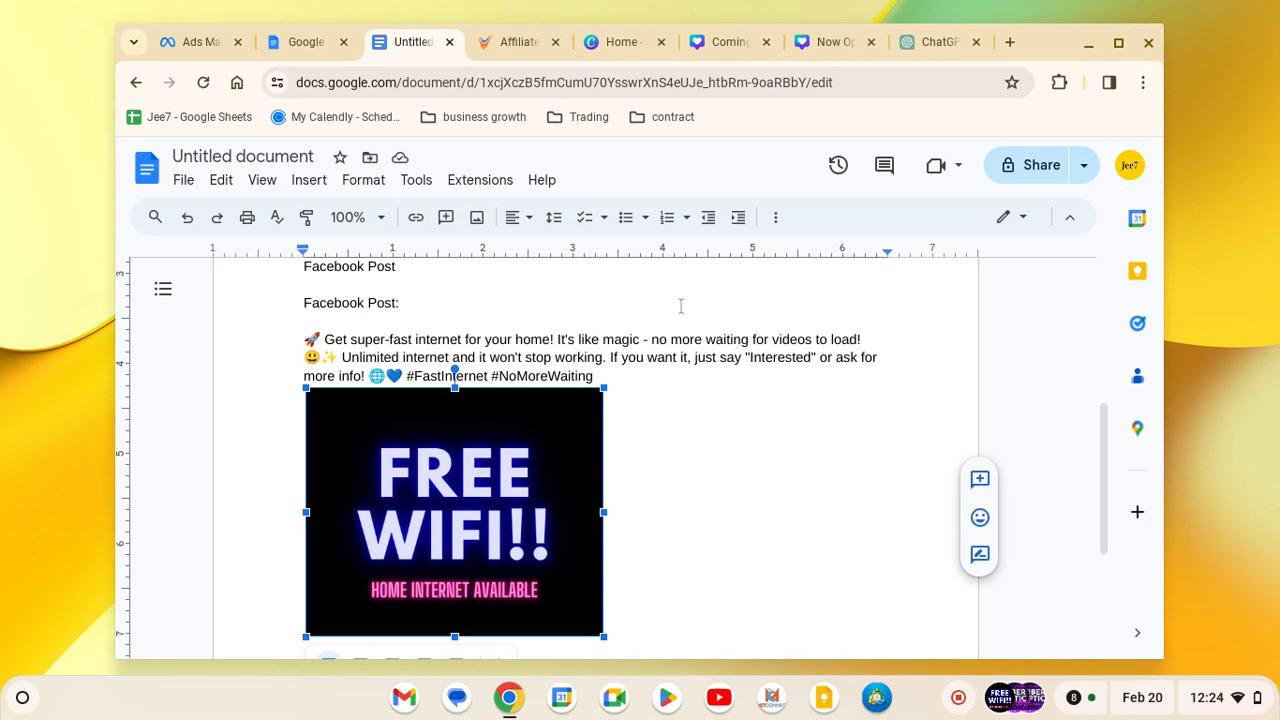
Switch to the "FREE WIFI!!" Canva design and set its background to the pink document color #ff0099.
{"action": "left_click", "coordinate": [588, 45]}
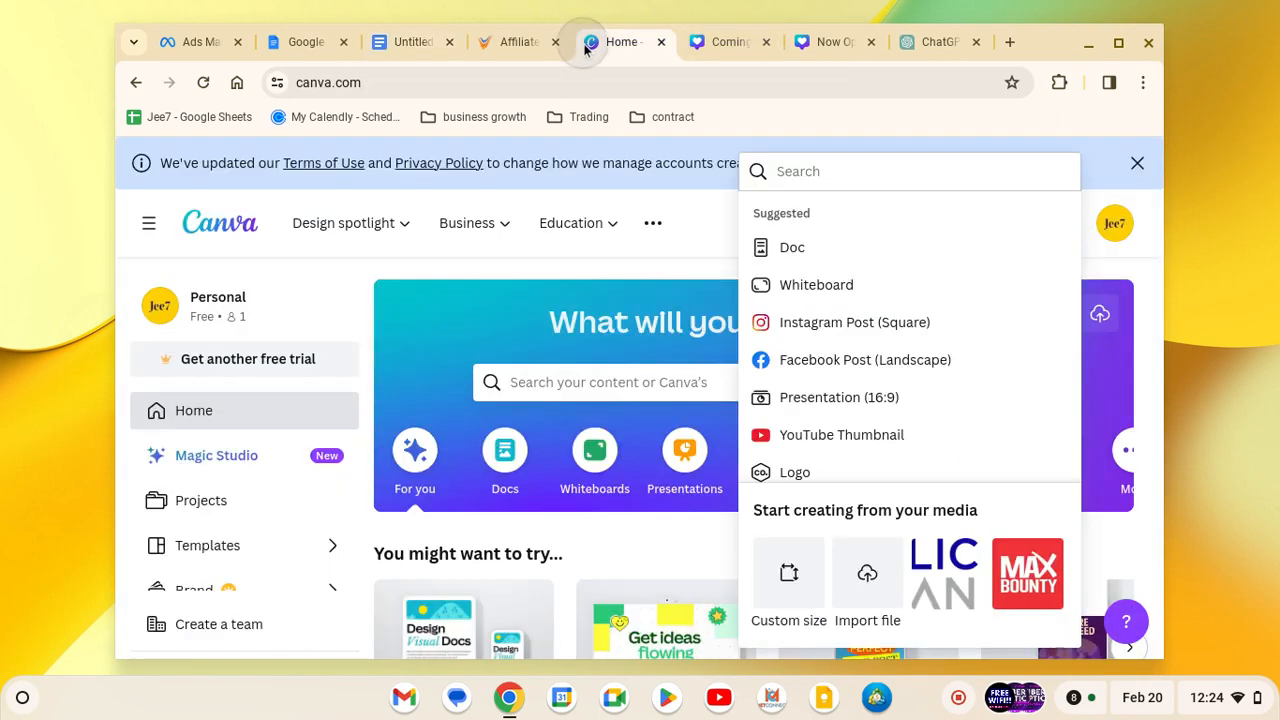
{"action": "left_click", "coordinate": [697, 44]}
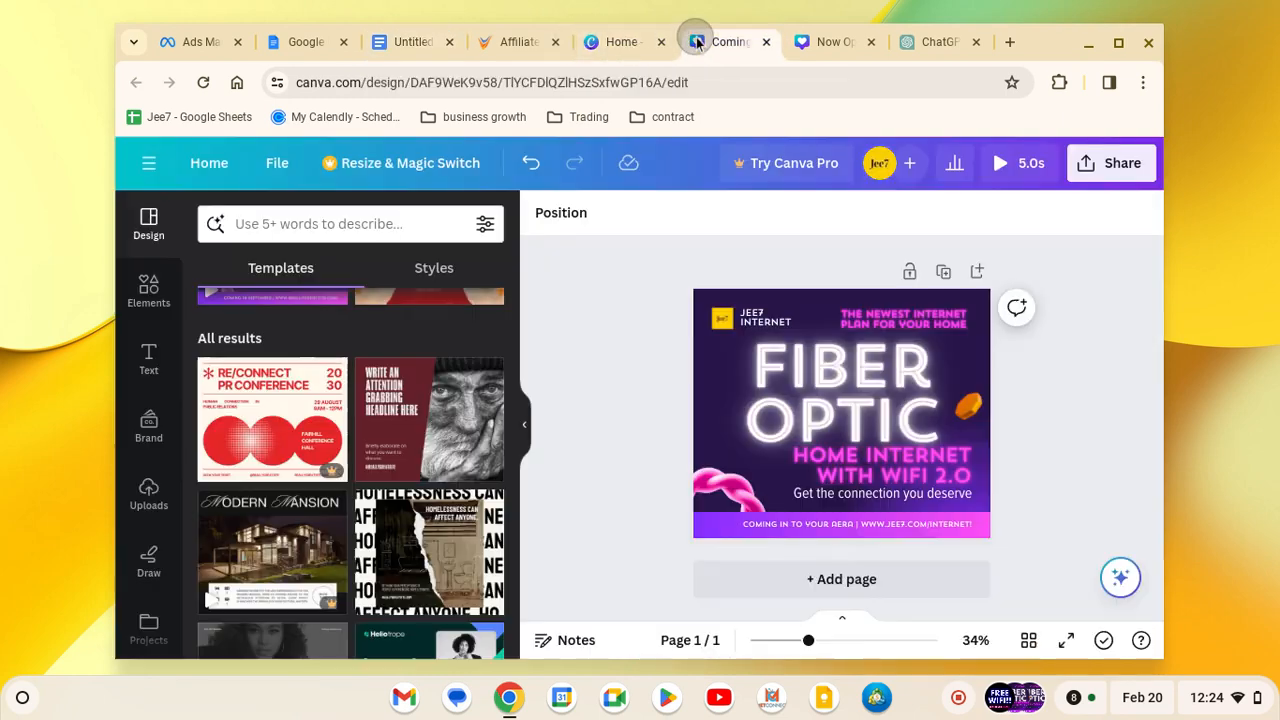
{"action": "left_click", "coordinate": [828, 42]}
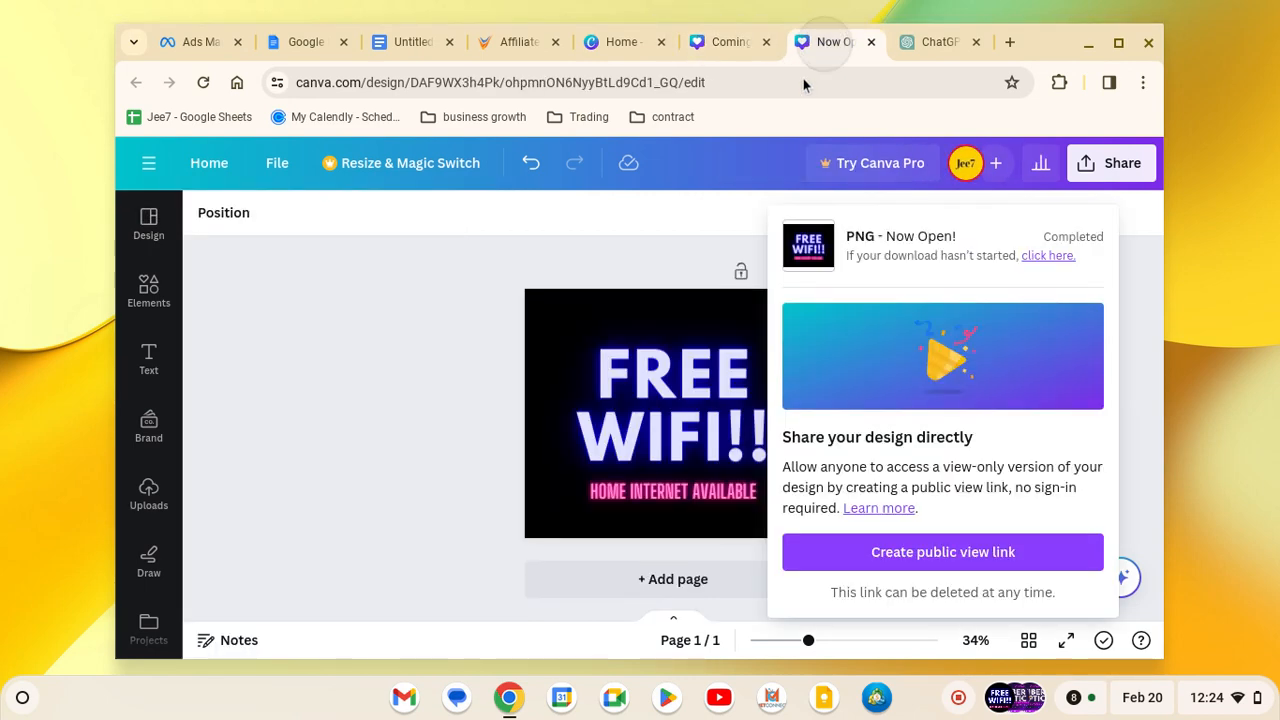
{"action": "left_click", "coordinate": [764, 312]}
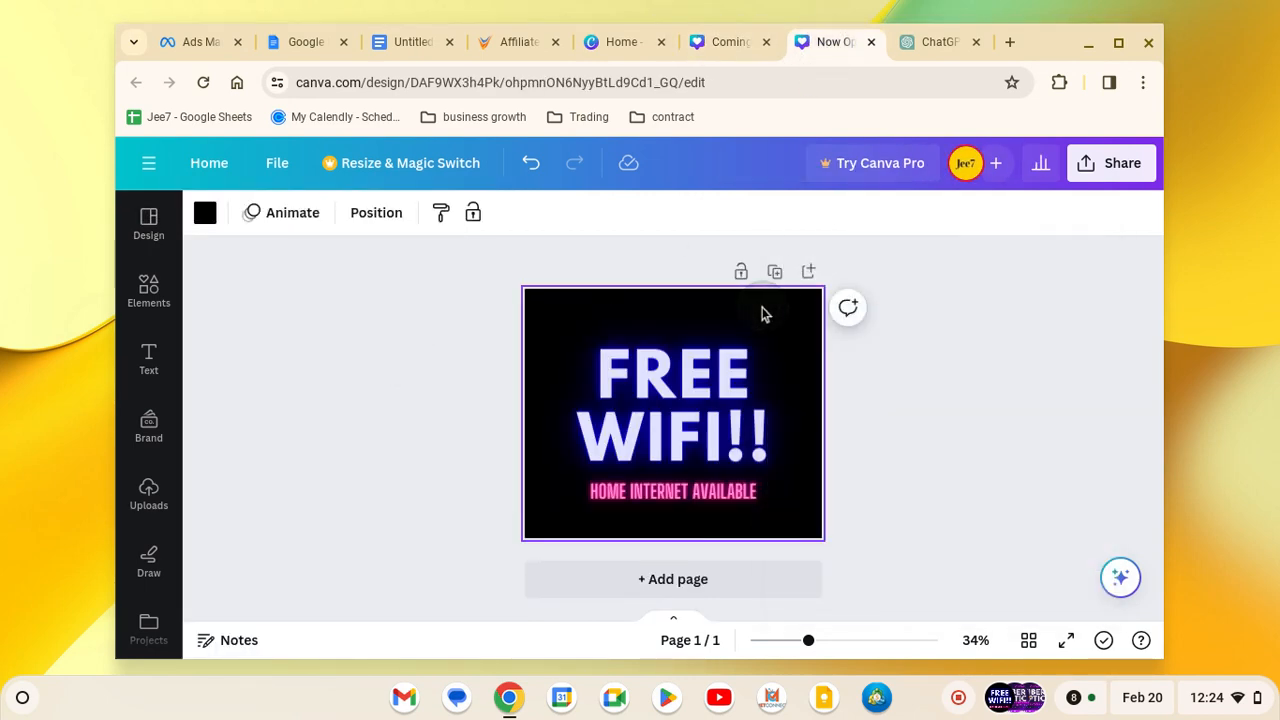
{"action": "left_click", "coordinate": [205, 215]}
{"action": "left_click", "coordinate": [377, 338]}
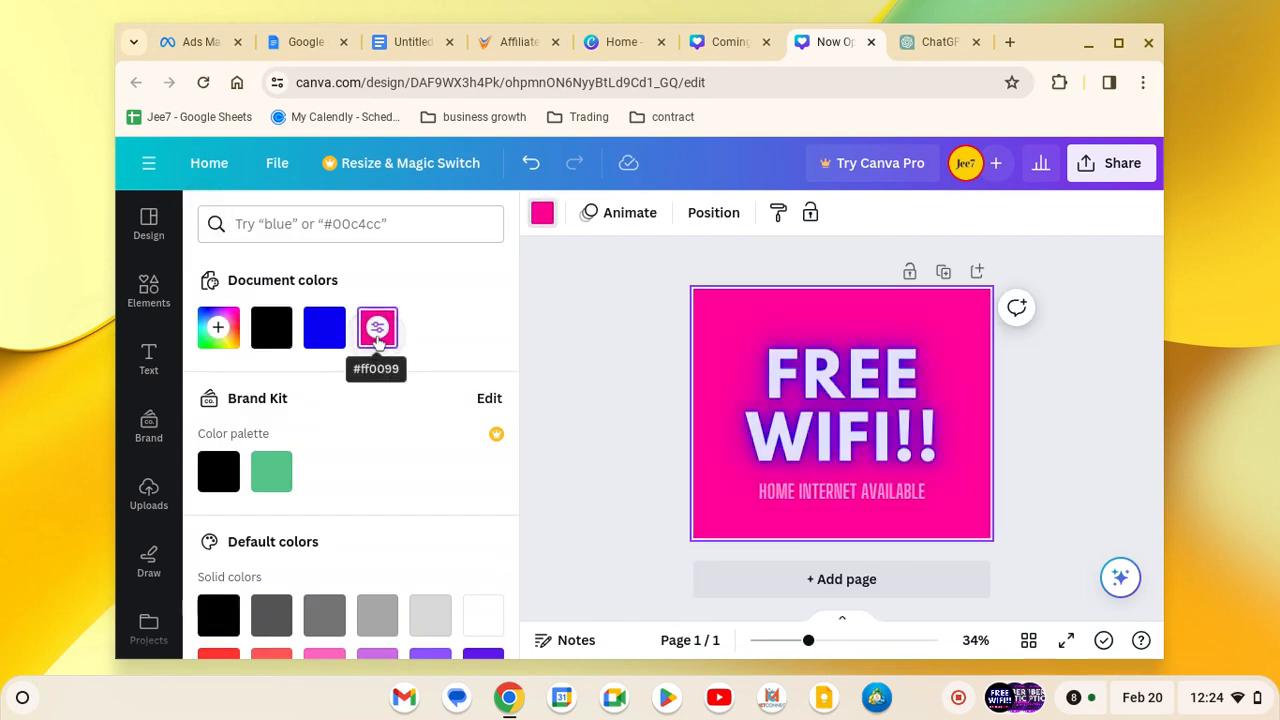
Try blue #0901f3, green, cobalt blue, yellow, black-gold gradient and purple-turquoise gradient backgrounds, and restore the pink #ff0099 background.
{"action": "left_click", "coordinate": [326, 330]}
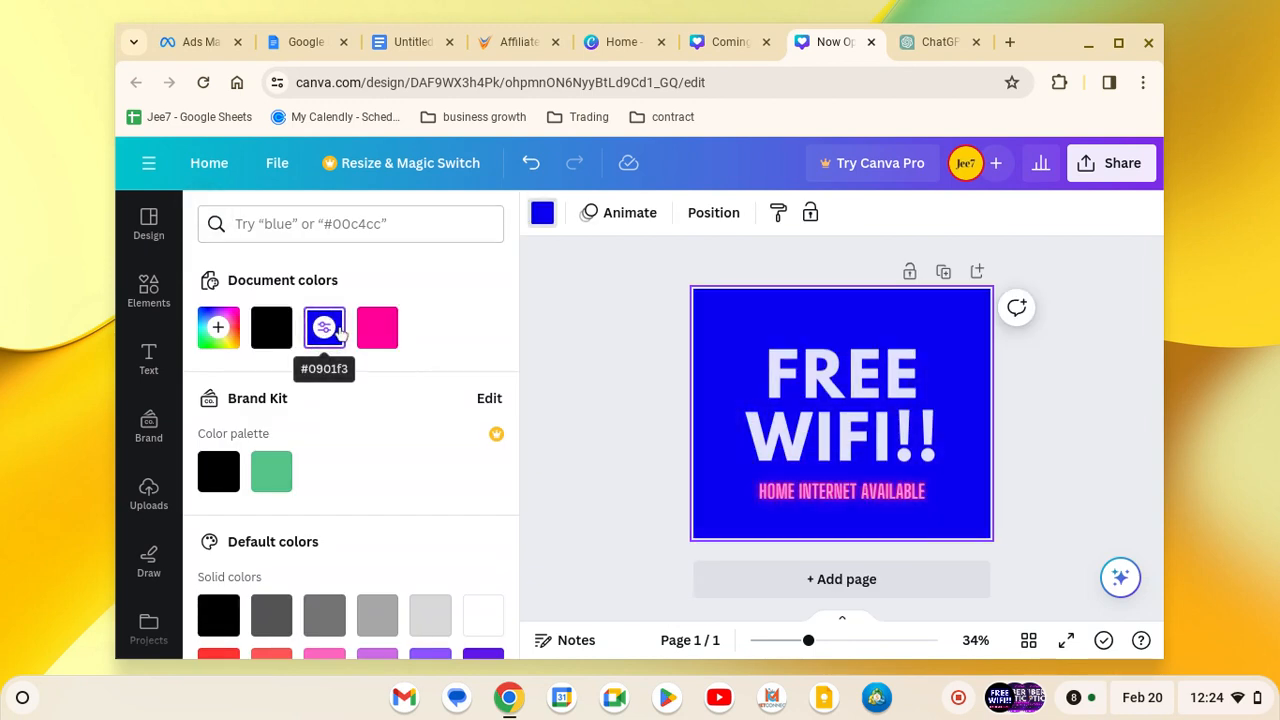
{"action": "left_click", "coordinate": [270, 478]}
{"action": "scroll", "coordinate": [392, 455], "scroll_direction": "down", "scroll_amount": 3}
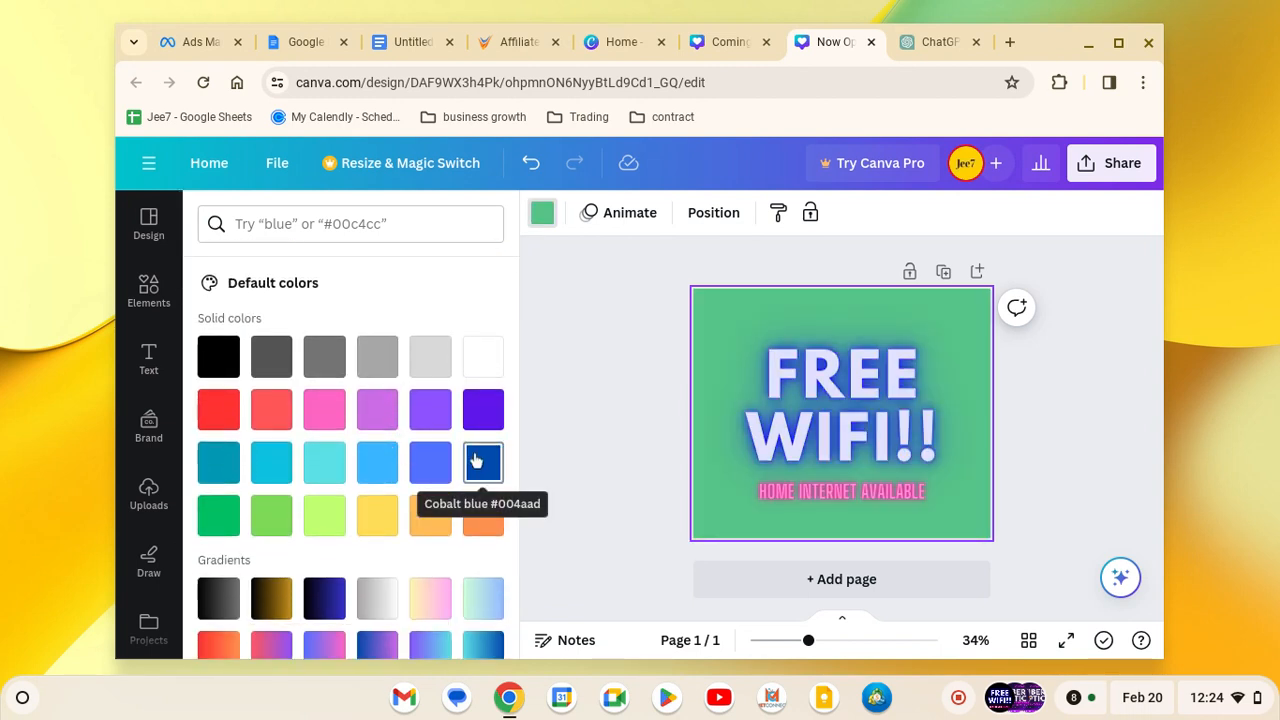
{"action": "left_click", "coordinate": [476, 460]}
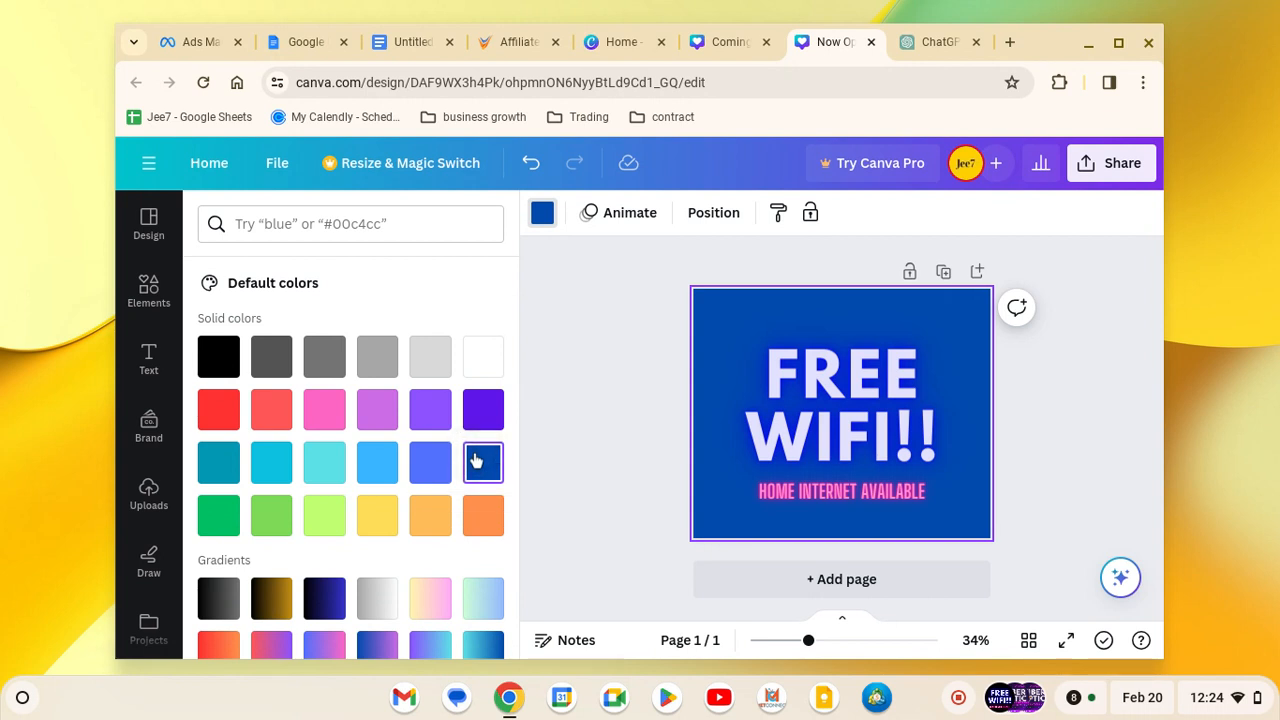
{"action": "left_click", "coordinate": [378, 514]}
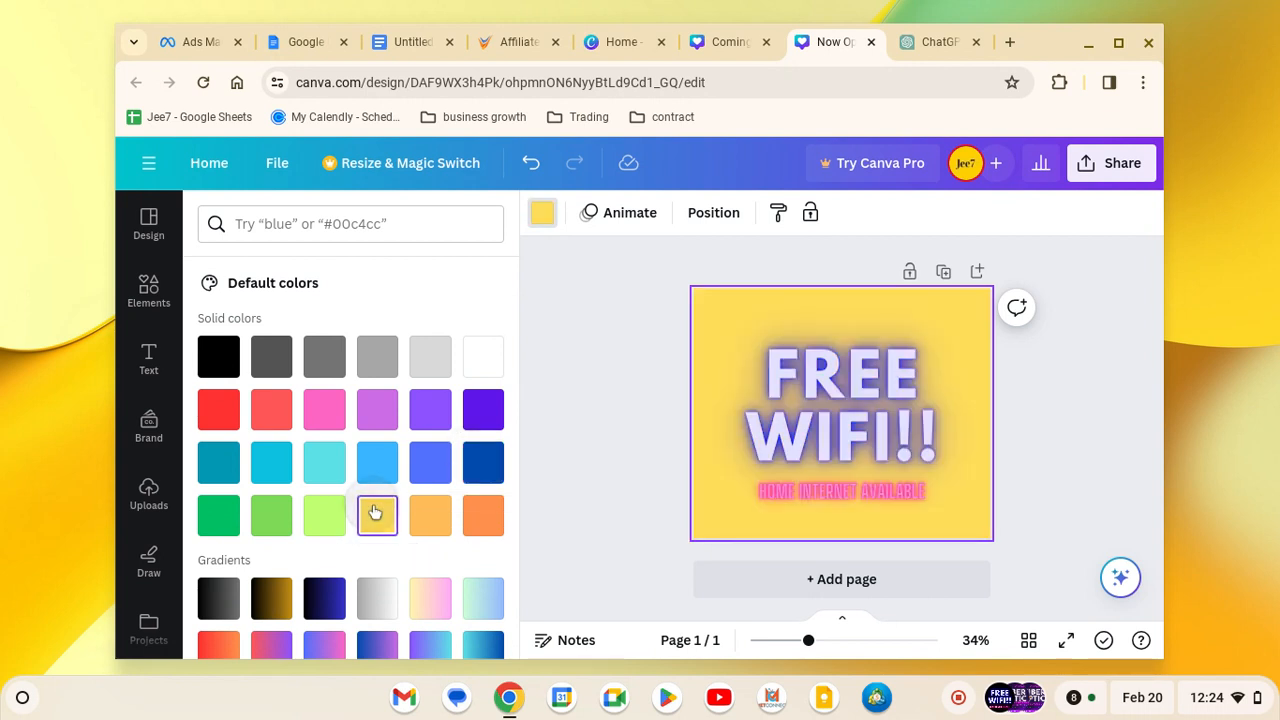
{"action": "scroll", "coordinate": [375, 513], "scroll_direction": "down", "scroll_amount": 2}
{"action": "left_click", "coordinate": [278, 457]}
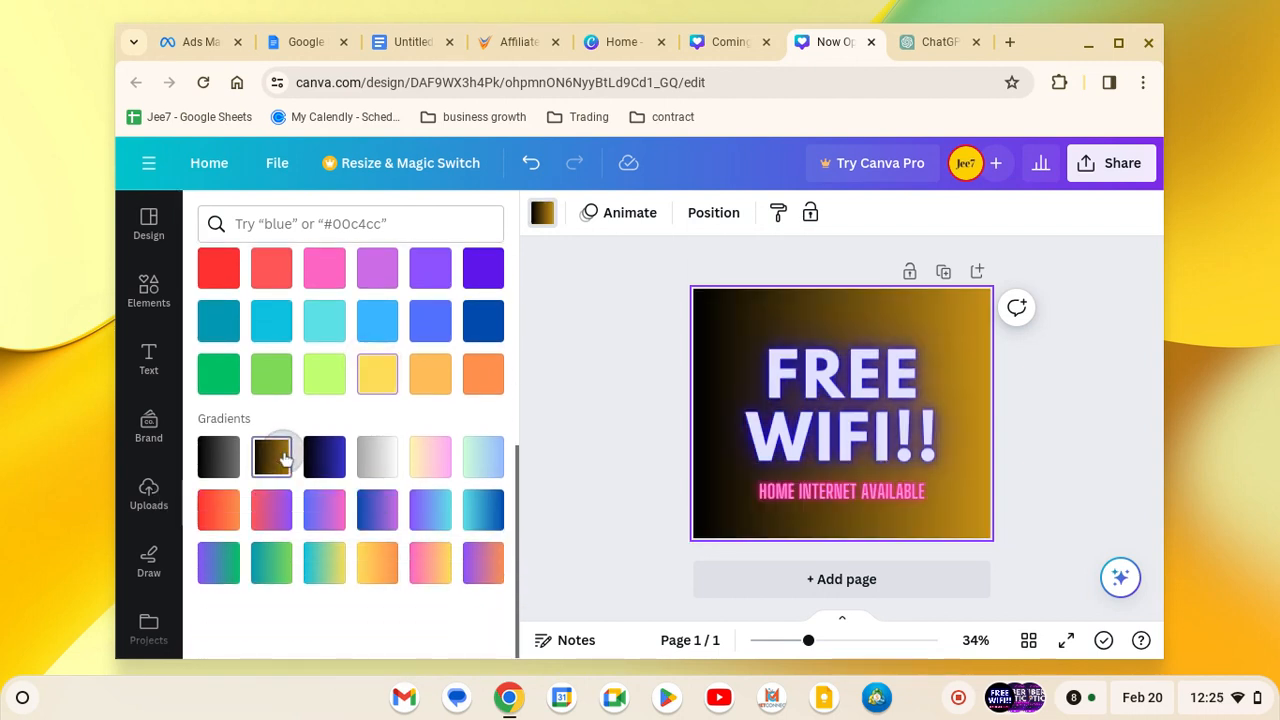
{"action": "left_click", "coordinate": [420, 507]}
{"action": "scroll", "coordinate": [422, 510], "scroll_direction": "up", "scroll_amount": 4}
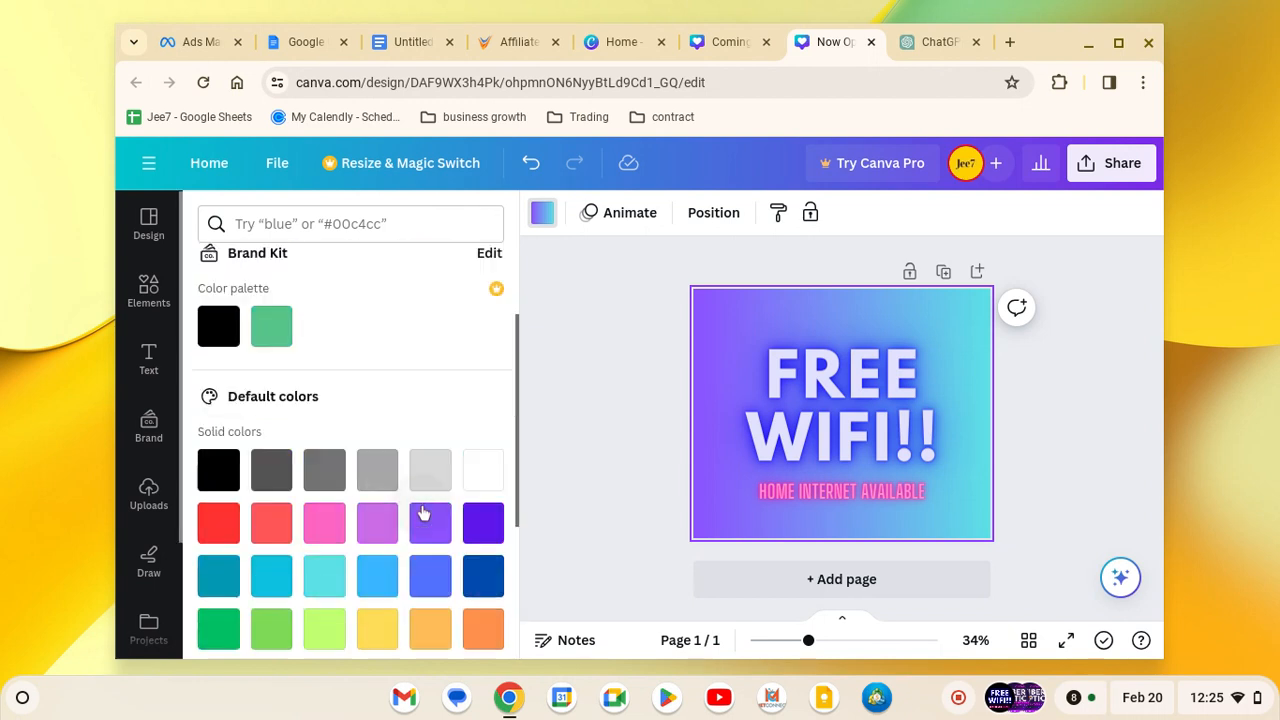
{"action": "left_click", "coordinate": [370, 328]}
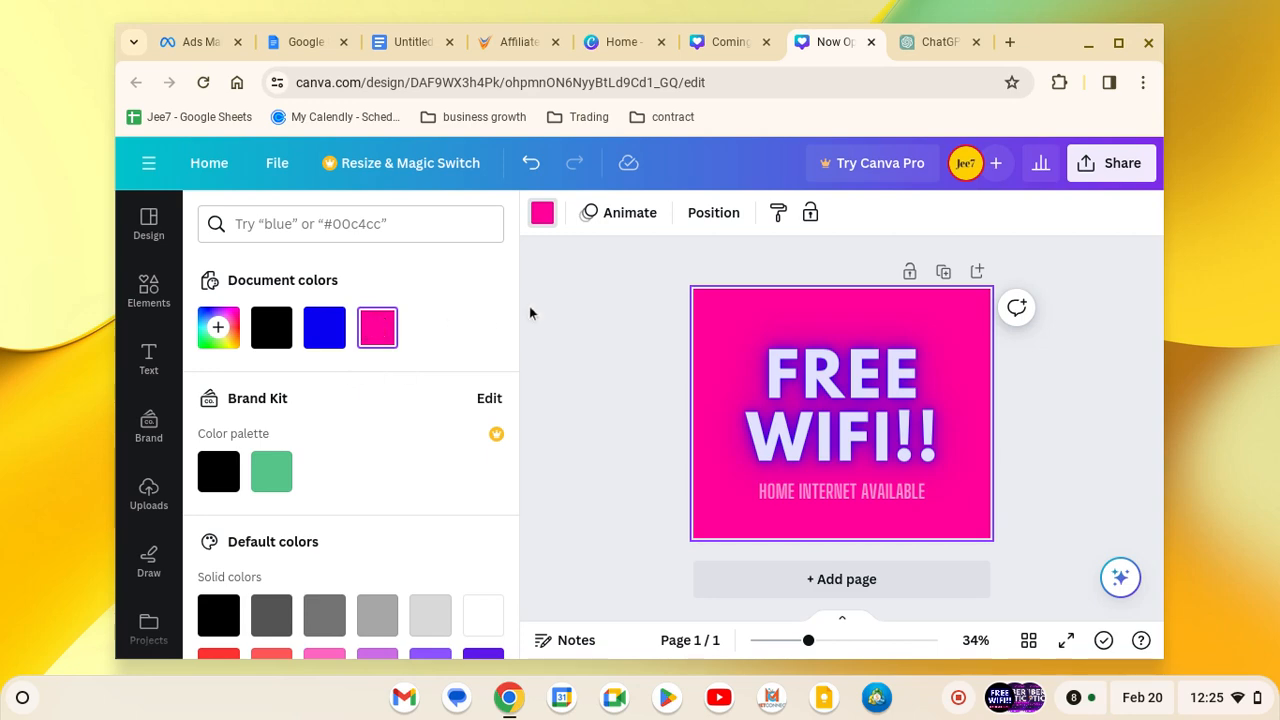
{"action": "left_click", "coordinate": [585, 318]}
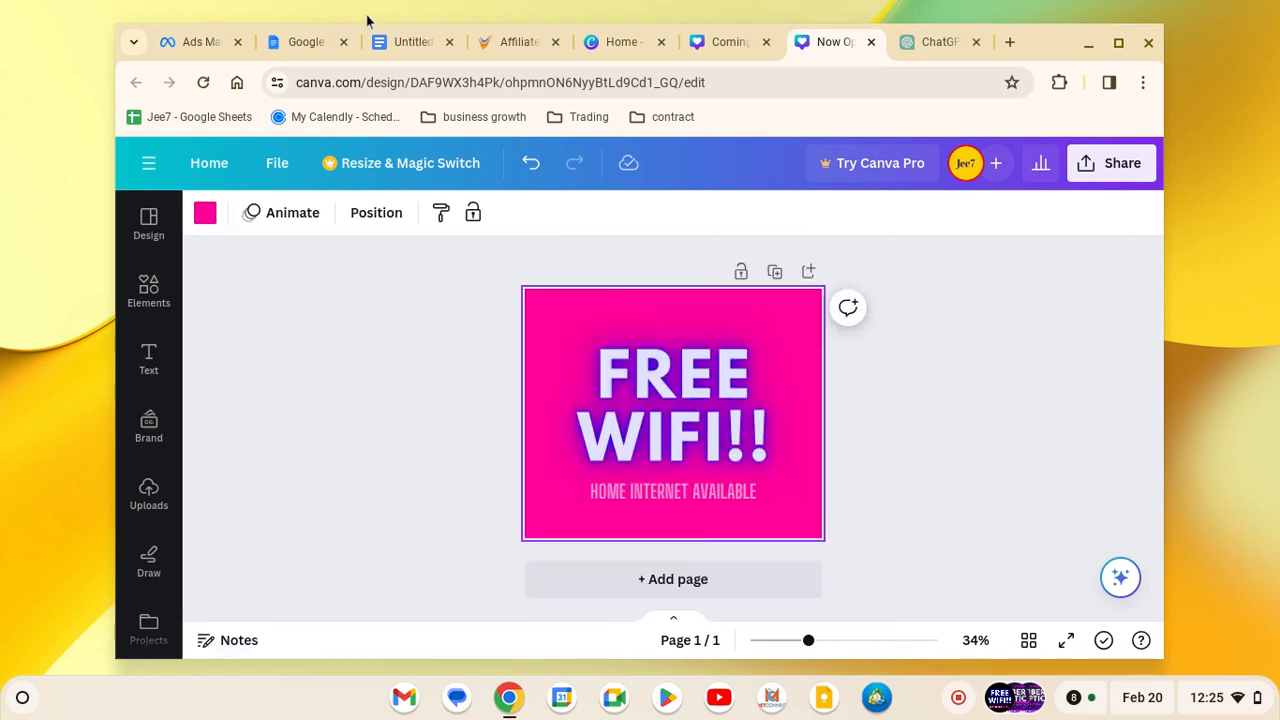
Switch to Meta Ads Manager and review the campaign objectives offered for a new campaign, from Awareness to Sales.
{"action": "left_click", "coordinate": [195, 42]}
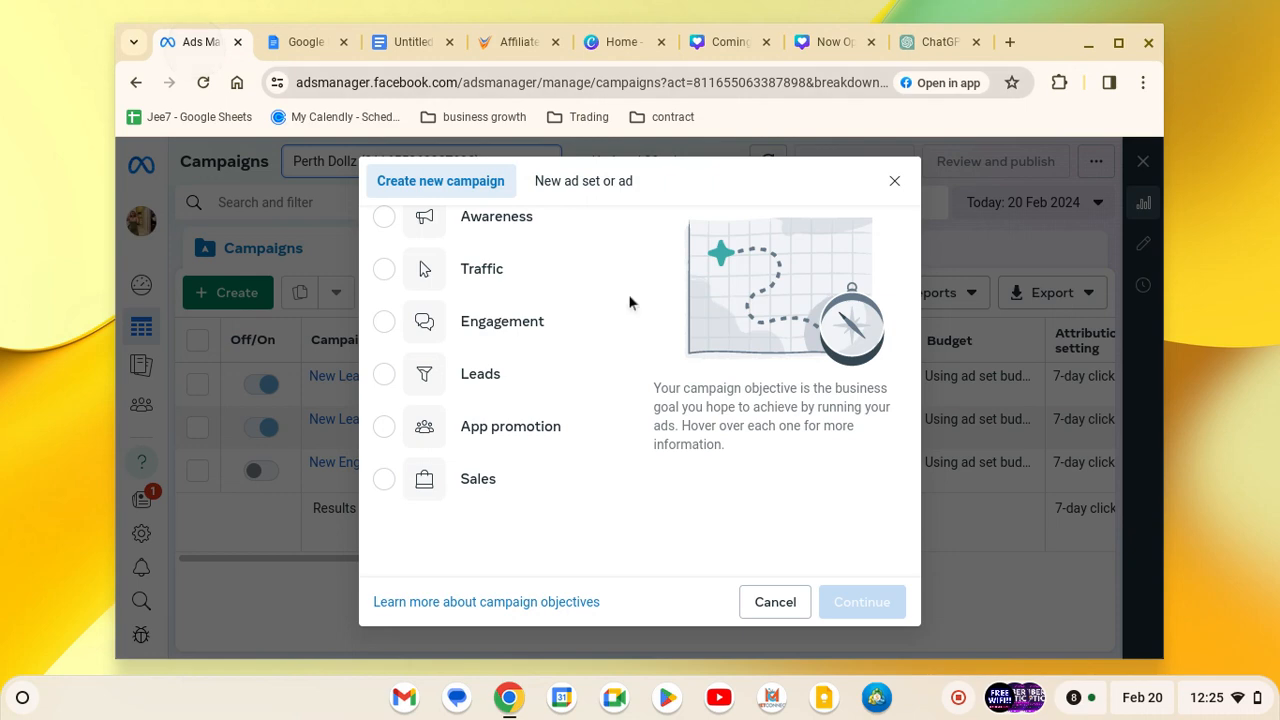
{"action": "mouse_move", "coordinate": [505, 303]}
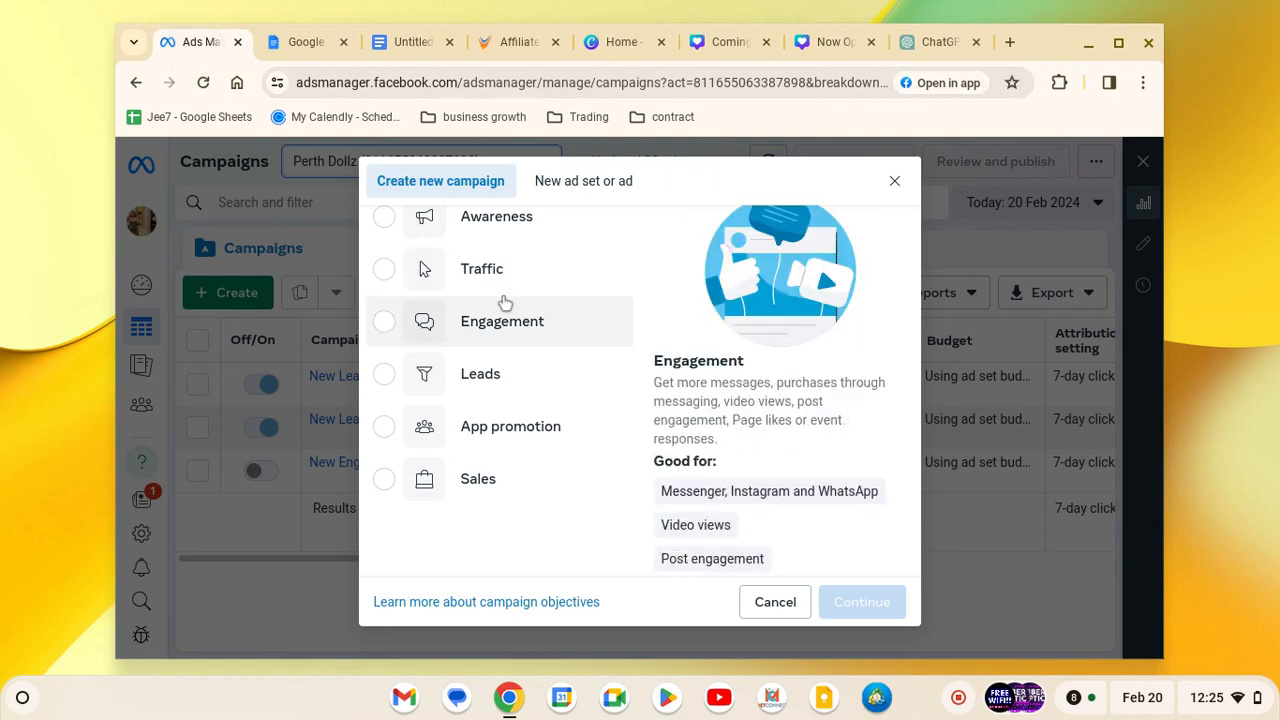
{"action": "scroll", "coordinate": [505, 303], "scroll_direction": "up", "scroll_amount": 2}
{"action": "scroll", "coordinate": [505, 303], "scroll_direction": "down", "scroll_amount": 3}
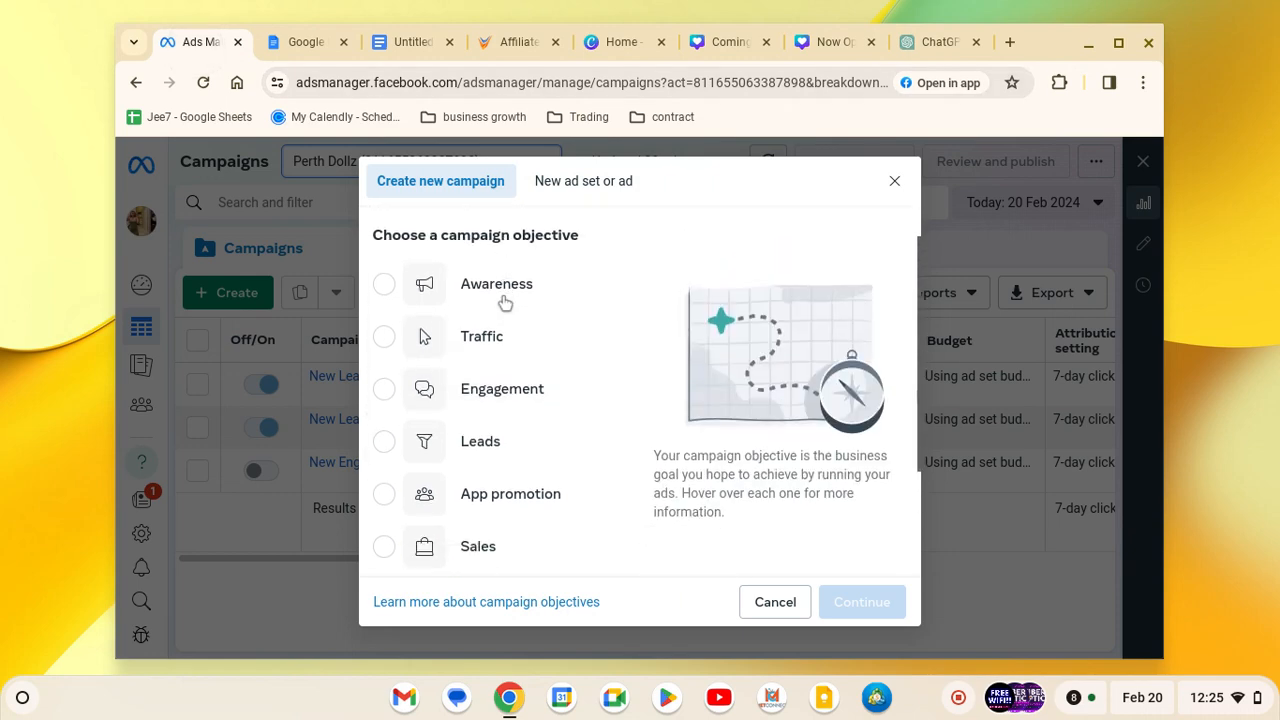
{"action": "scroll", "coordinate": [505, 303], "scroll_direction": "up", "scroll_amount": 2}
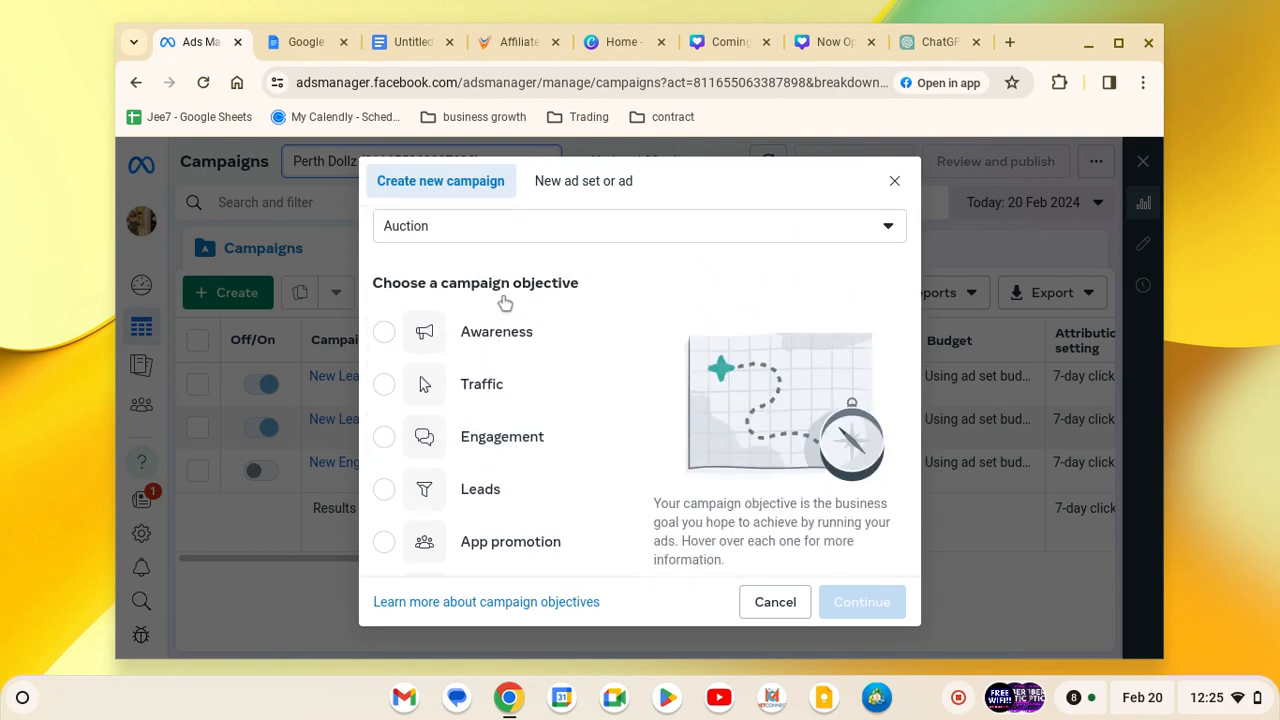
Switch to the untitled Google Docs notes and select "Leads" in the "Traffic - Leads - Sales" line.
{"action": "key", "text": "ctrl+Tab"}
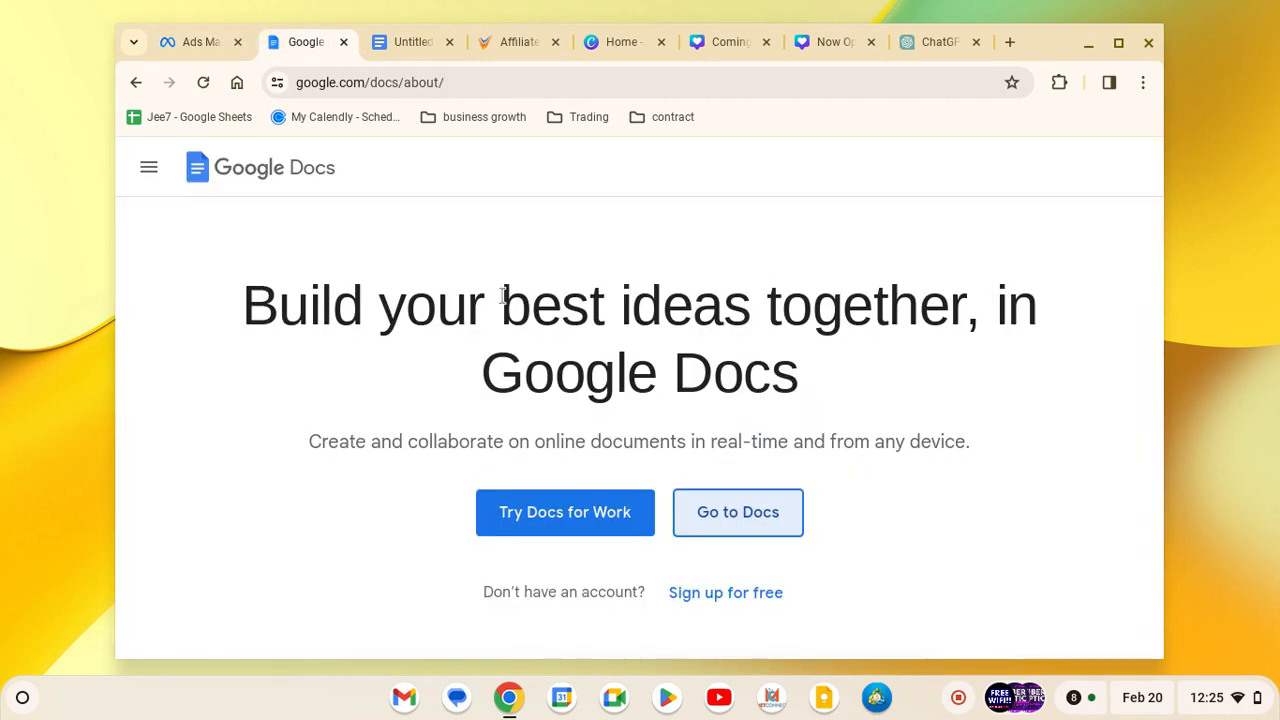
{"action": "key", "text": "ctrl+Tab"}
{"action": "left_click", "coordinate": [662, 410]}
{"action": "scroll", "coordinate": [662, 411], "scroll_direction": "up", "scroll_amount": 3}
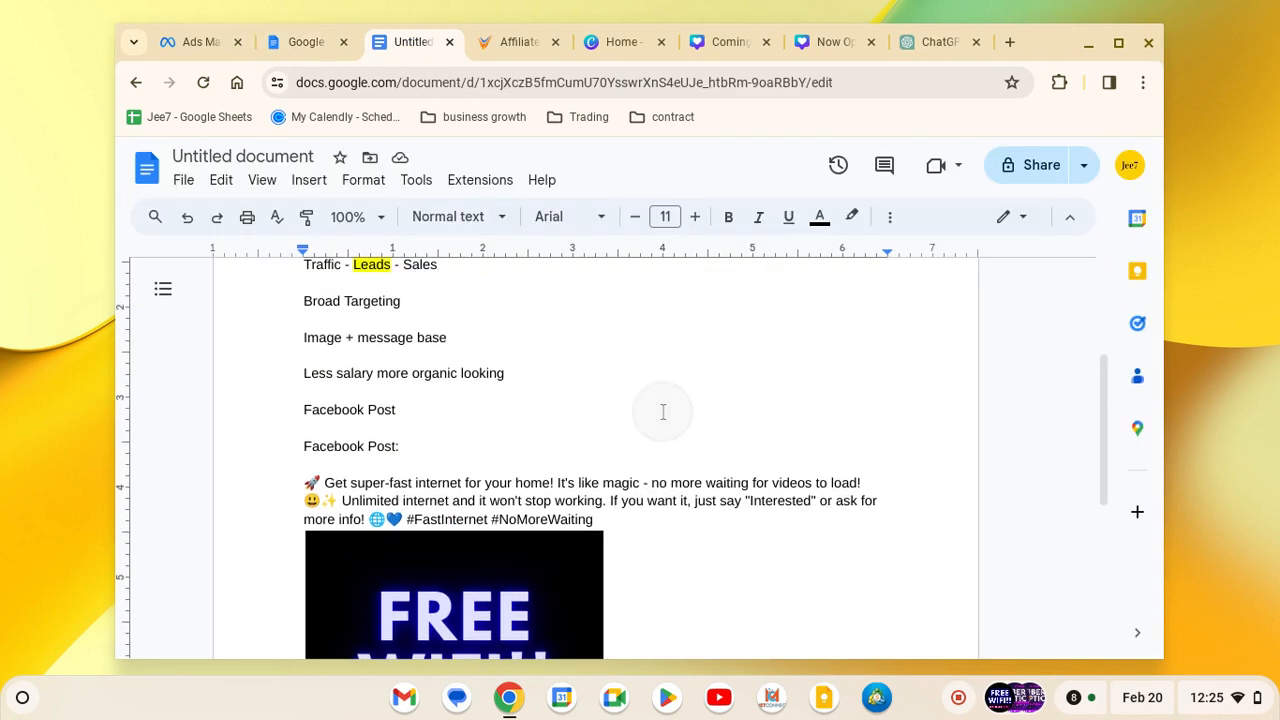
{"action": "scroll", "coordinate": [663, 411], "scroll_direction": "up", "scroll_amount": 2}
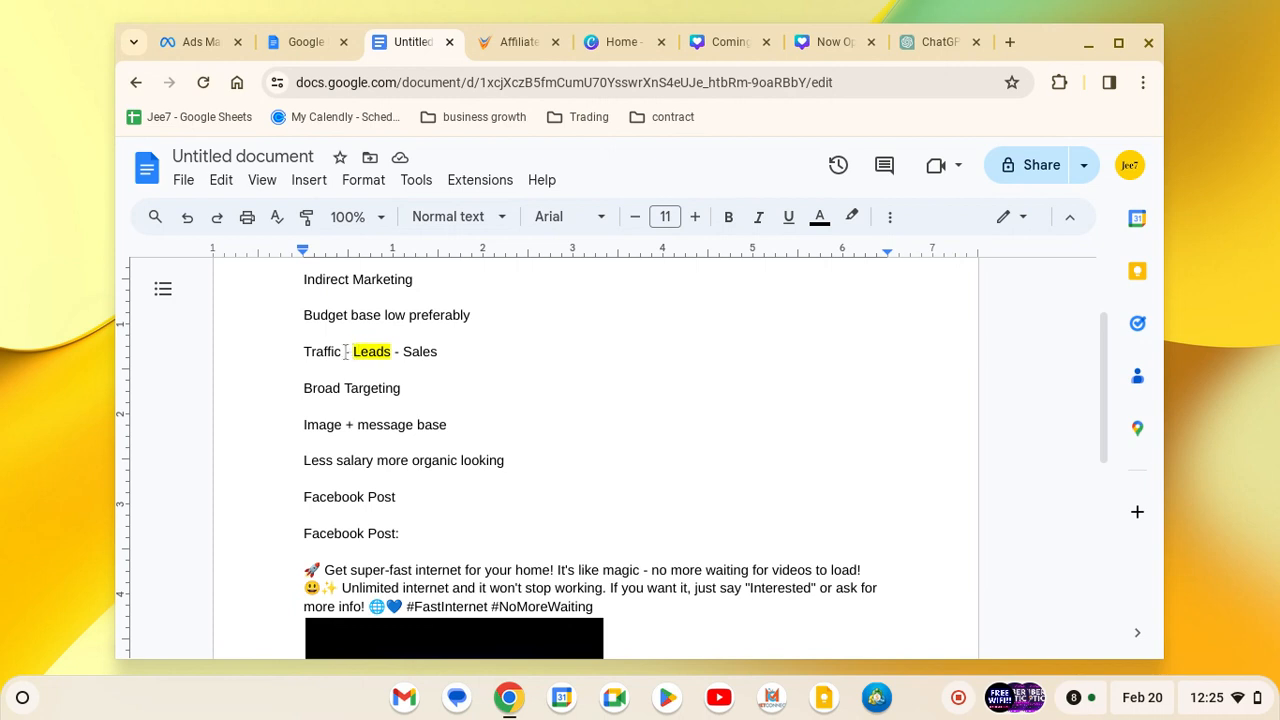
{"action": "double_click", "coordinate": [360, 352]}
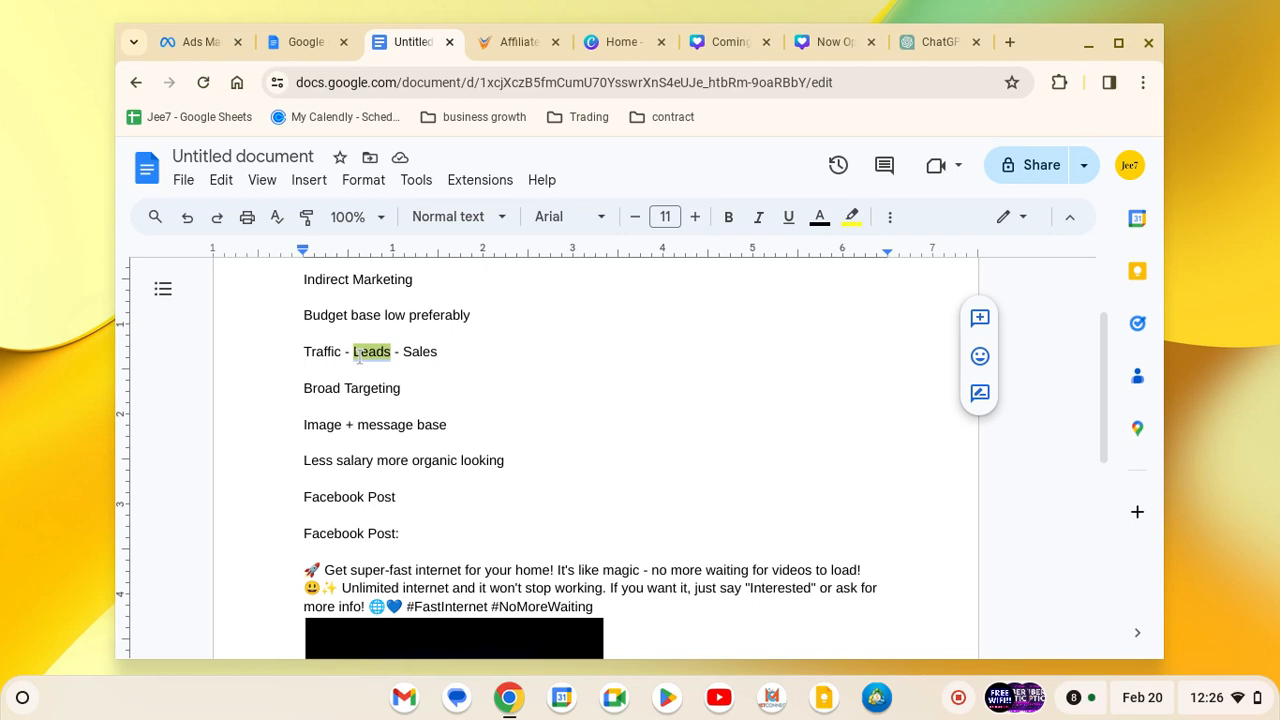
Add the line "FB Lead Forms" below "Traffic - Leads - Sales", separated from it by a blank line.
{"action": "left_click", "coordinate": [440, 356]}
{"action": "key", "text": "Return"}
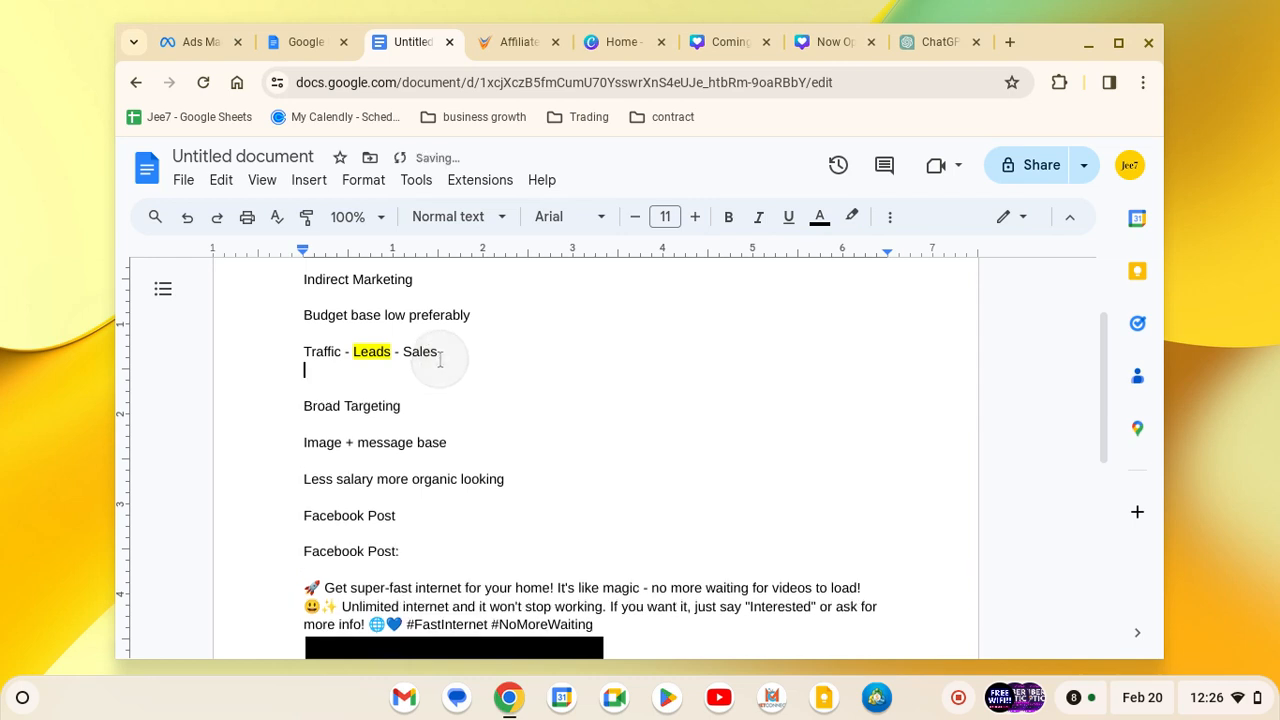
{"action": "type", "text": "FA"}
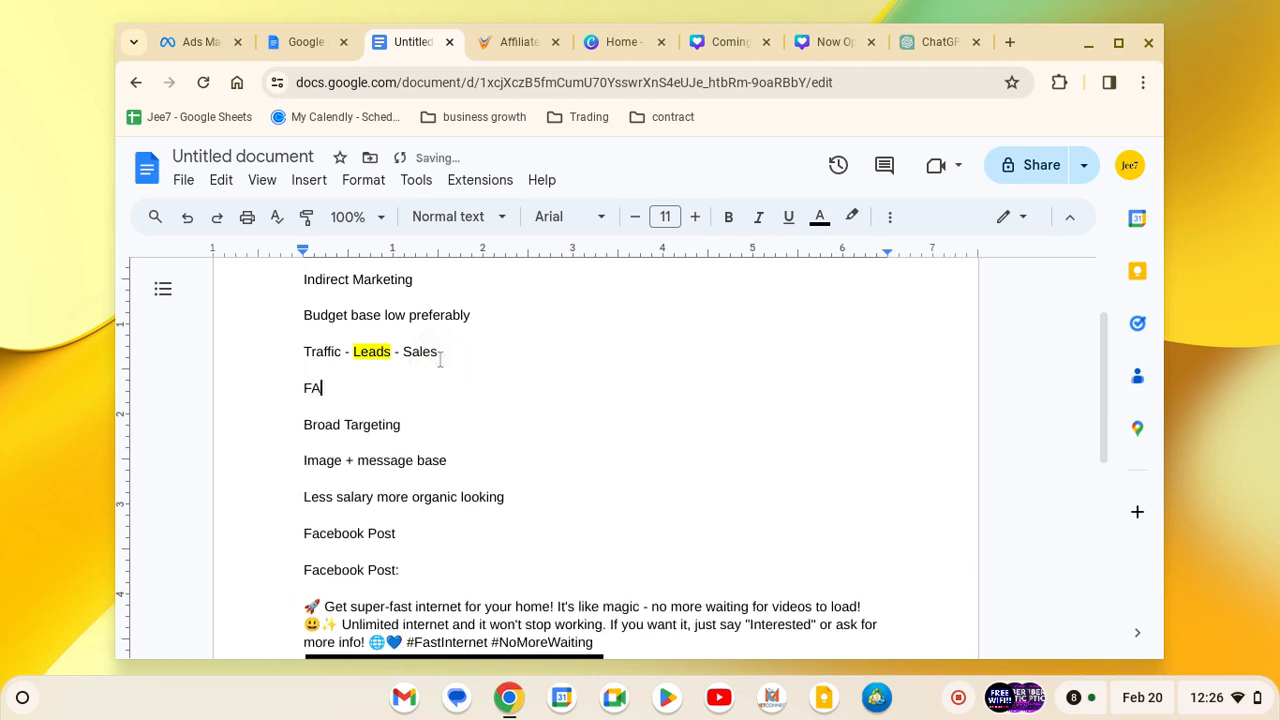
{"action": "key", "text": "BackSpace"}
{"action": "key", "text": "BackSpace"}
{"action": "type", "text": "FAC"}
{"action": "key", "text": "BackSpace"}
{"action": "key", "text": "BackSpace"}
{"action": "type", "text": "B Lead Forms"}
{"action": "key", "text": "Return"}
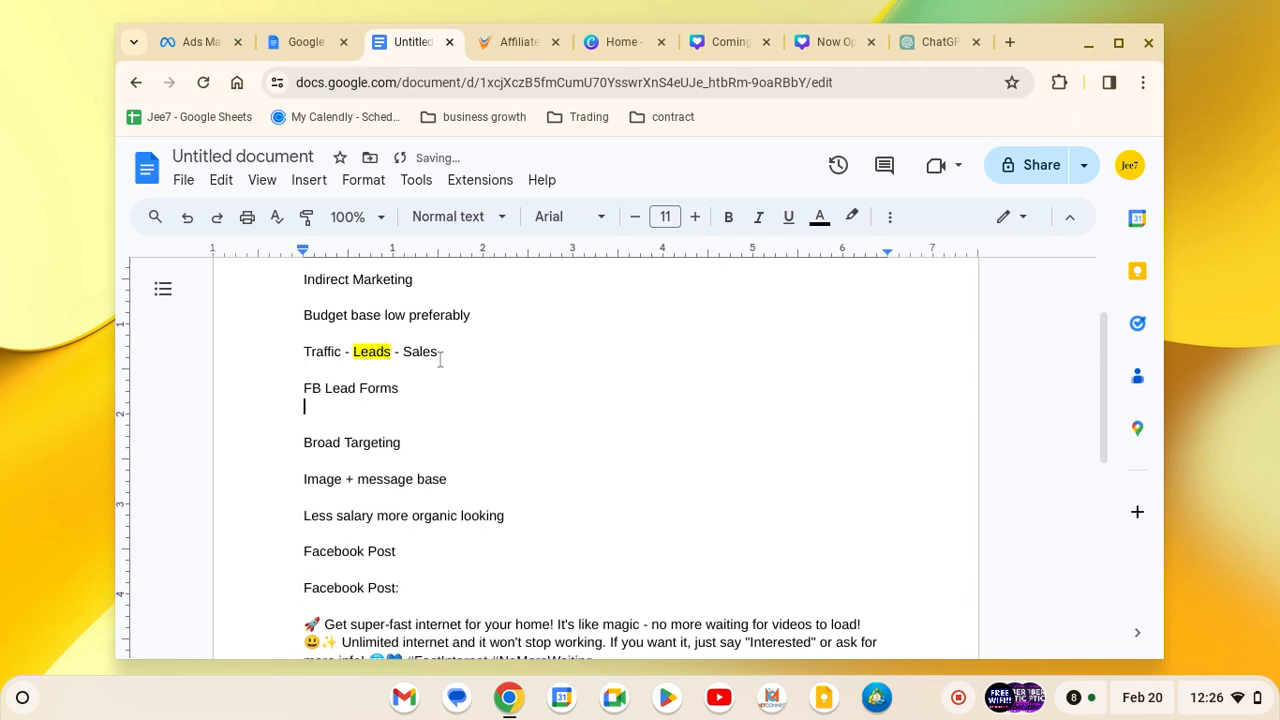
Write "FB Messenger Ads" on the line directly under "FB Lead Forms".
{"action": "type", "text": "FB Mesde"}
{"action": "key", "text": "BackSpace"}
{"action": "key", "text": "BackSpace"}
{"action": "type", "text": "ssenger"}
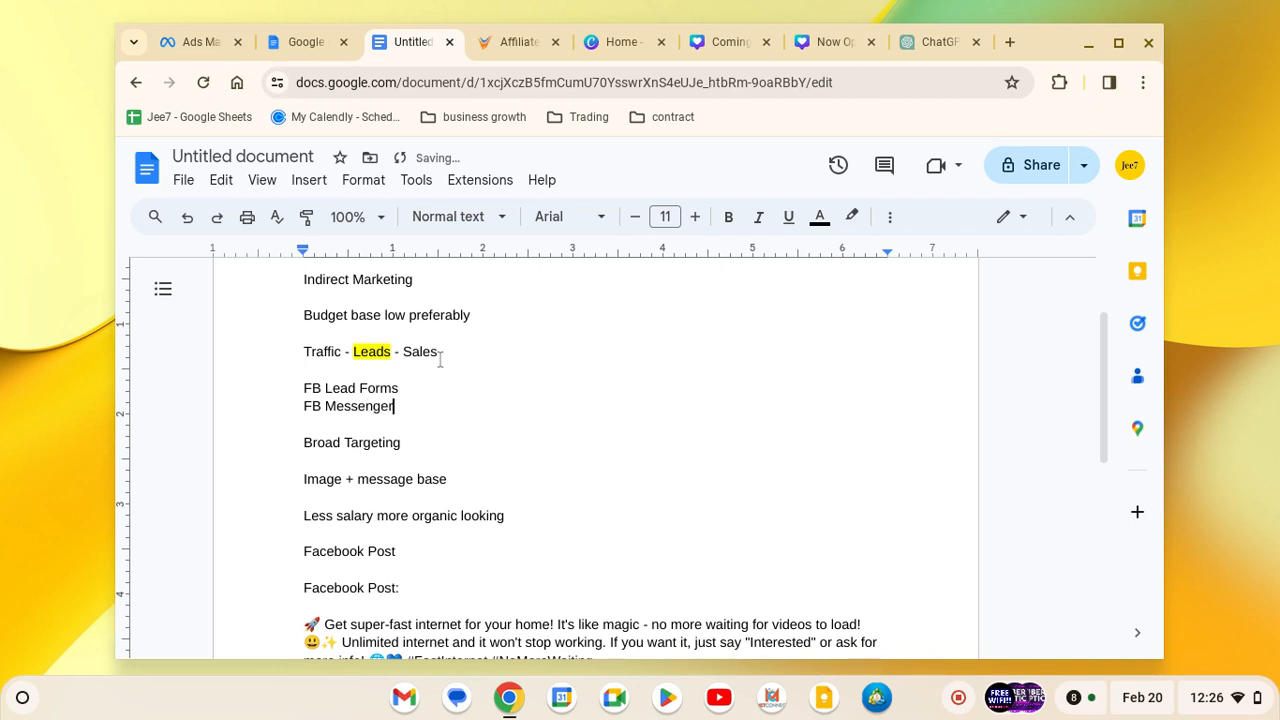
{"action": "type", "text": "s"}
{"action": "key", "text": "BackSpace"}
{"action": "type", "text": "Ads"}
Enter the heading "Facebook Winning Game 2024" above the two FB lines, add a blank line below it, and select both FB lines.
{"action": "left_click", "coordinate": [406, 370]}
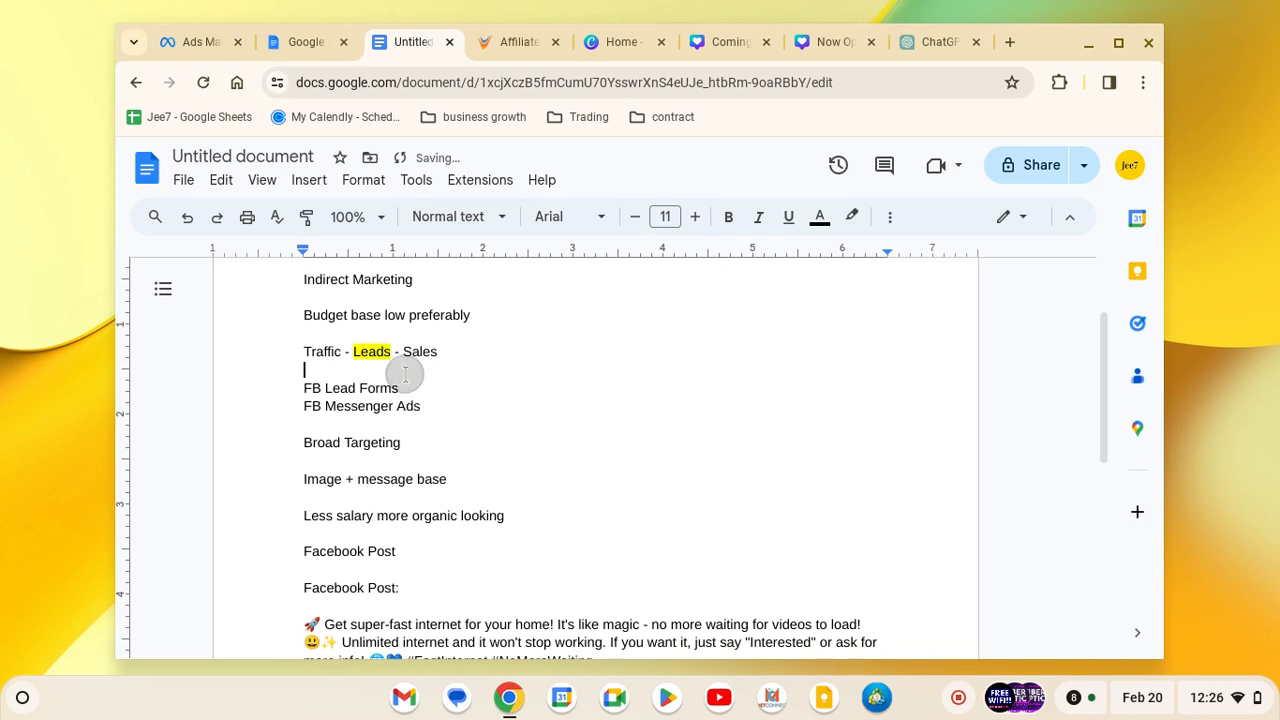
{"action": "type", "text": "Facebook Winning "}
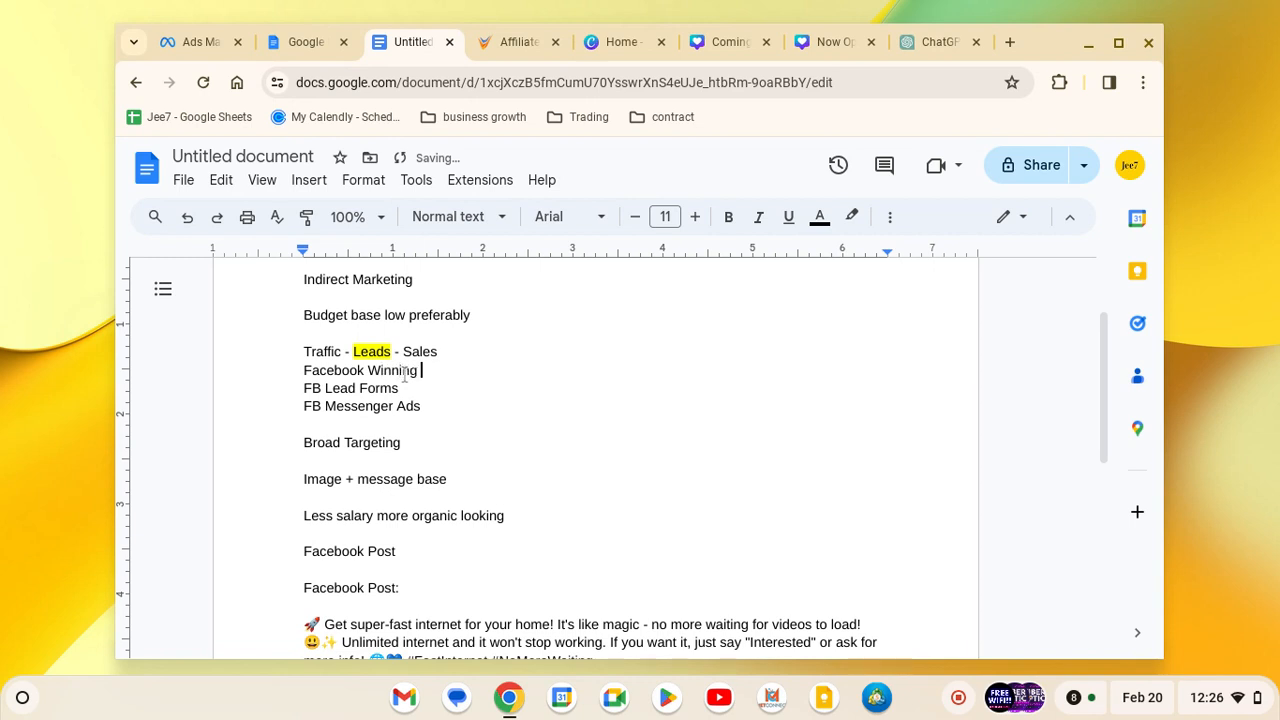
{"action": "type", "text": "Game 2024"}
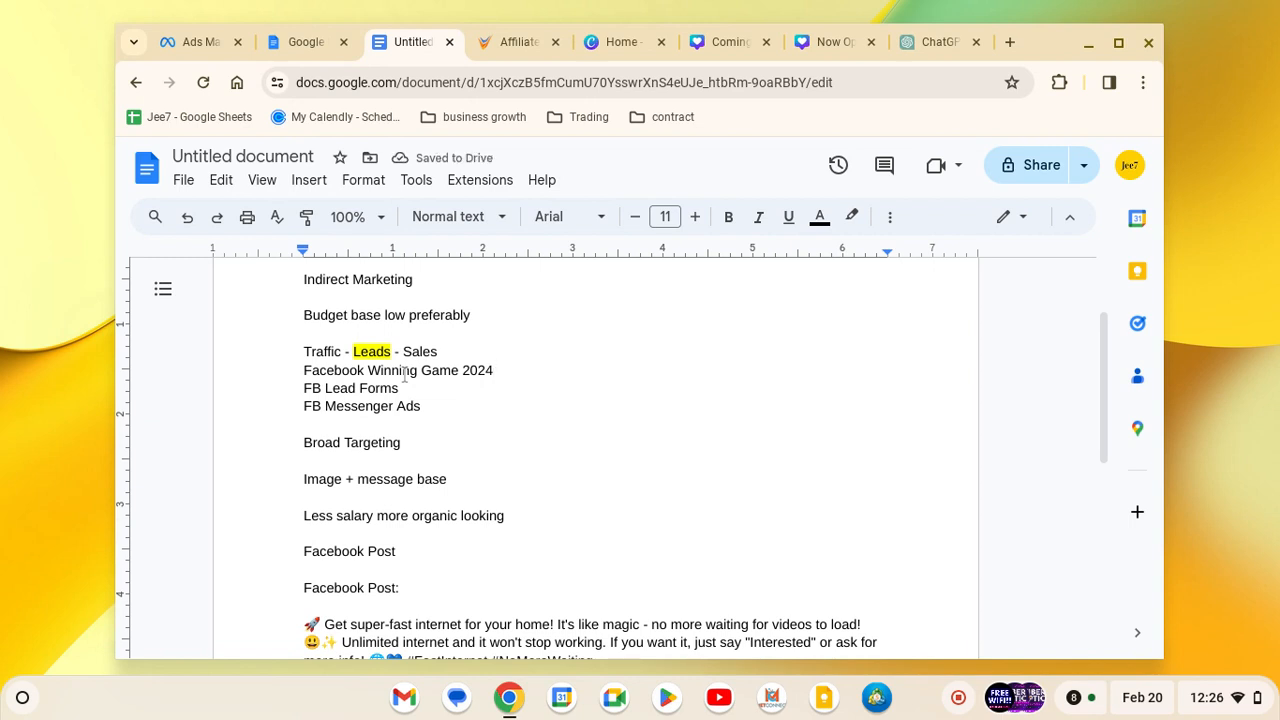
{"action": "key", "text": "Return"}
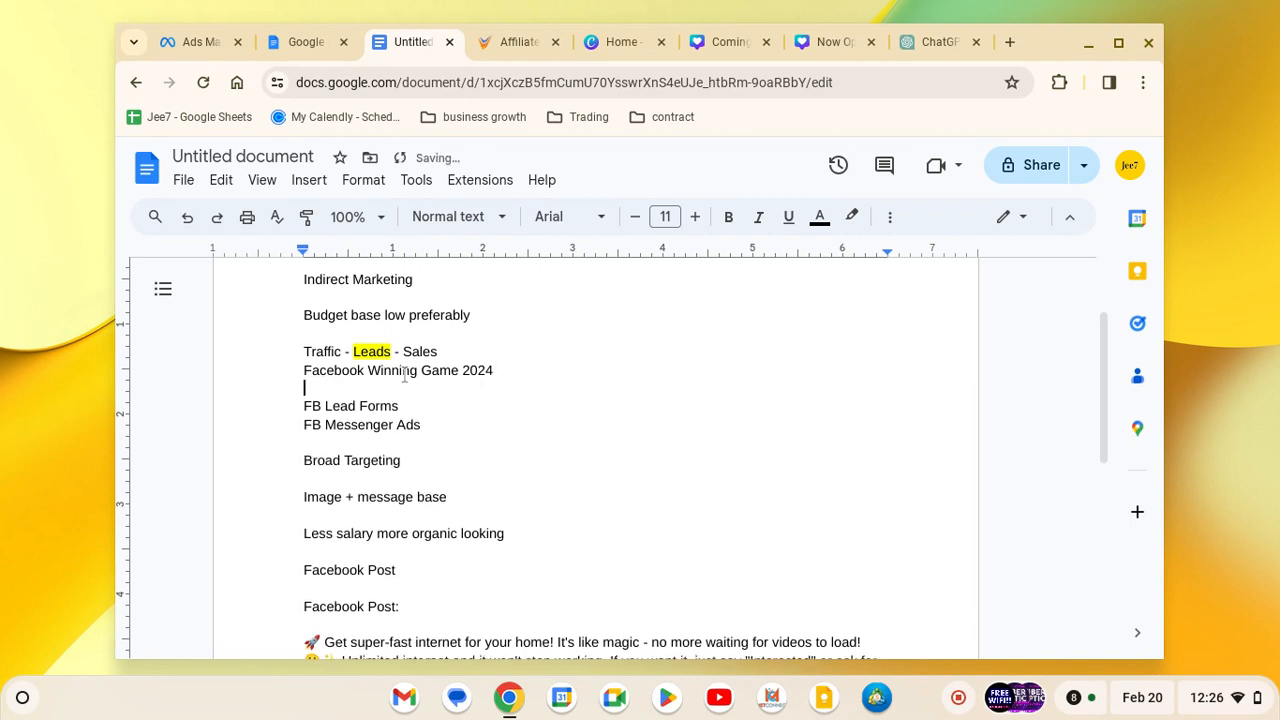
{"action": "left_click_drag", "start_coordinate": [447, 431], "coordinate": [277, 400]}
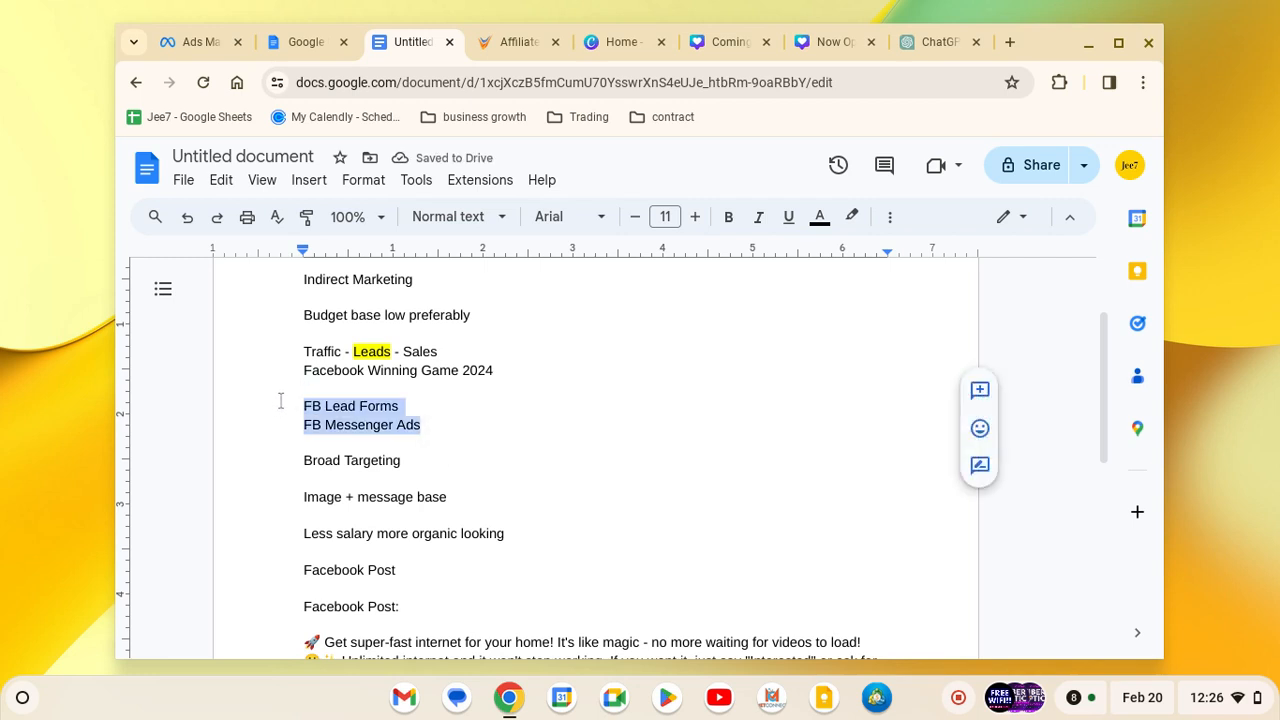
Switch to Meta Ads Manager and create a new campaign with the Engagement objective and the manual engagement campaign setup.
{"action": "left_click", "coordinate": [203, 42]}
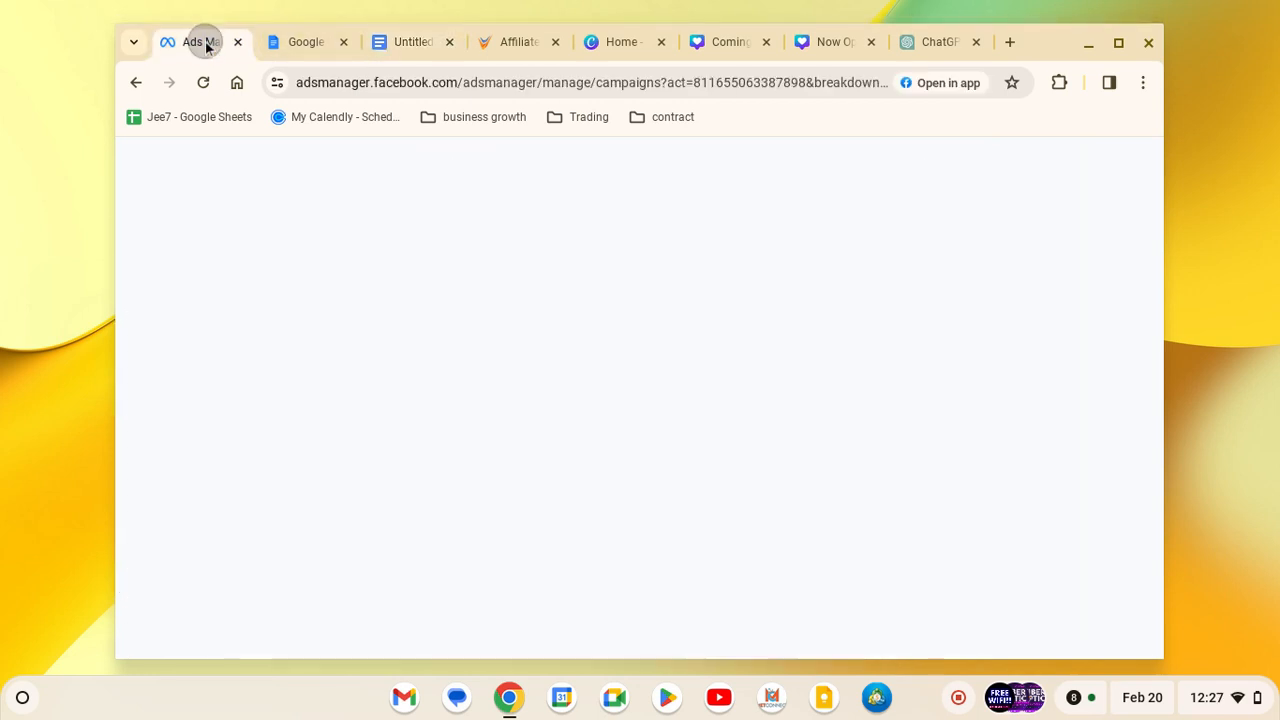
{"action": "mouse_move", "coordinate": [491, 333]}
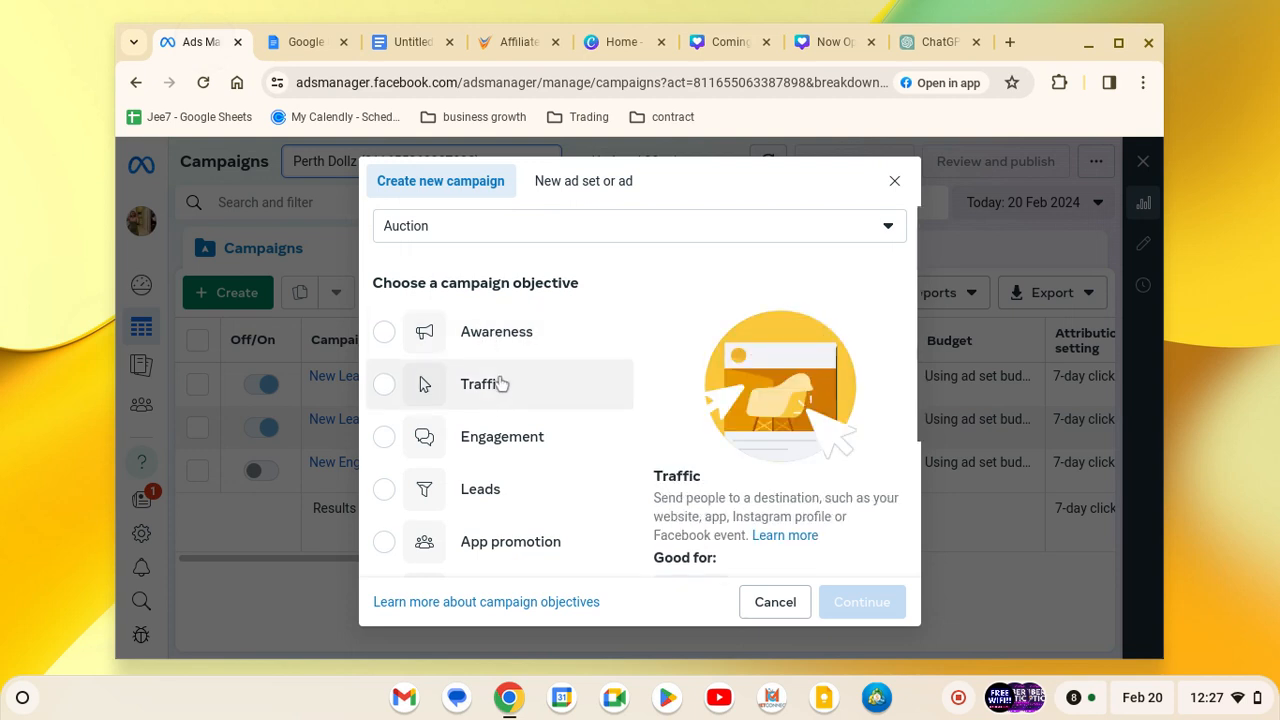
{"action": "scroll", "coordinate": [500, 384], "scroll_direction": "down", "scroll_amount": 1}
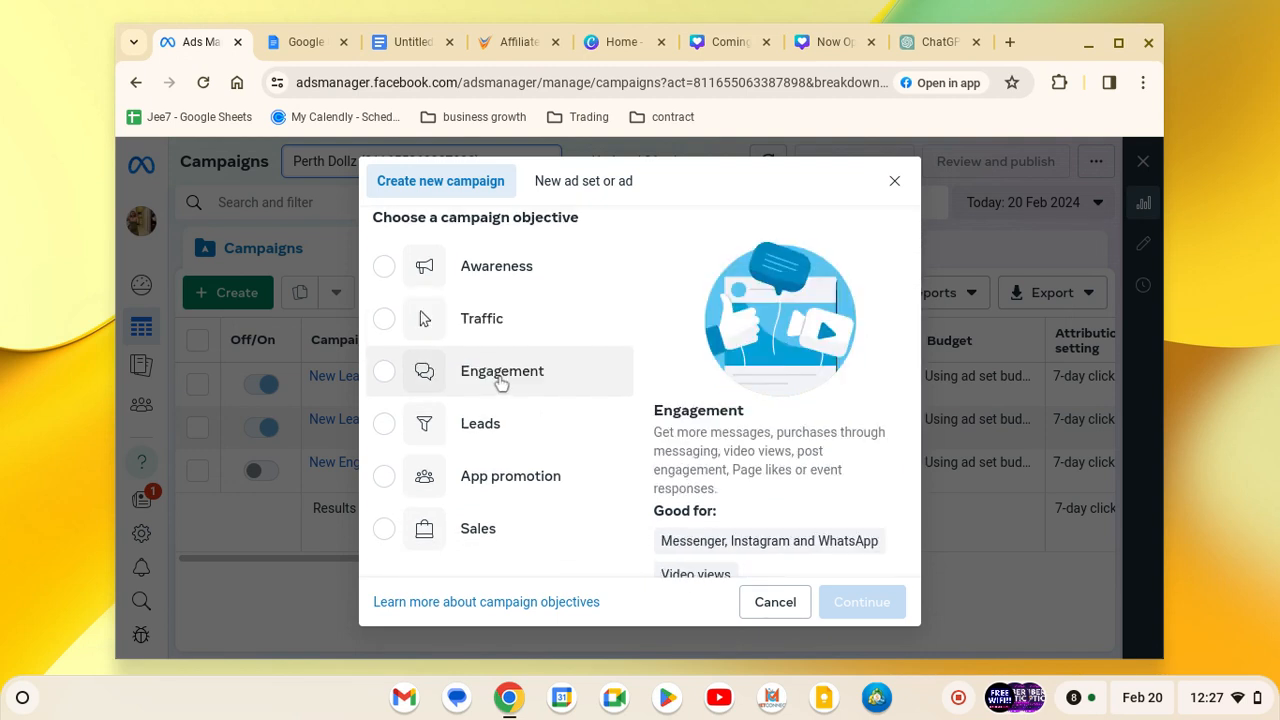
{"action": "scroll", "coordinate": [502, 384], "scroll_direction": "down", "scroll_amount": 1}
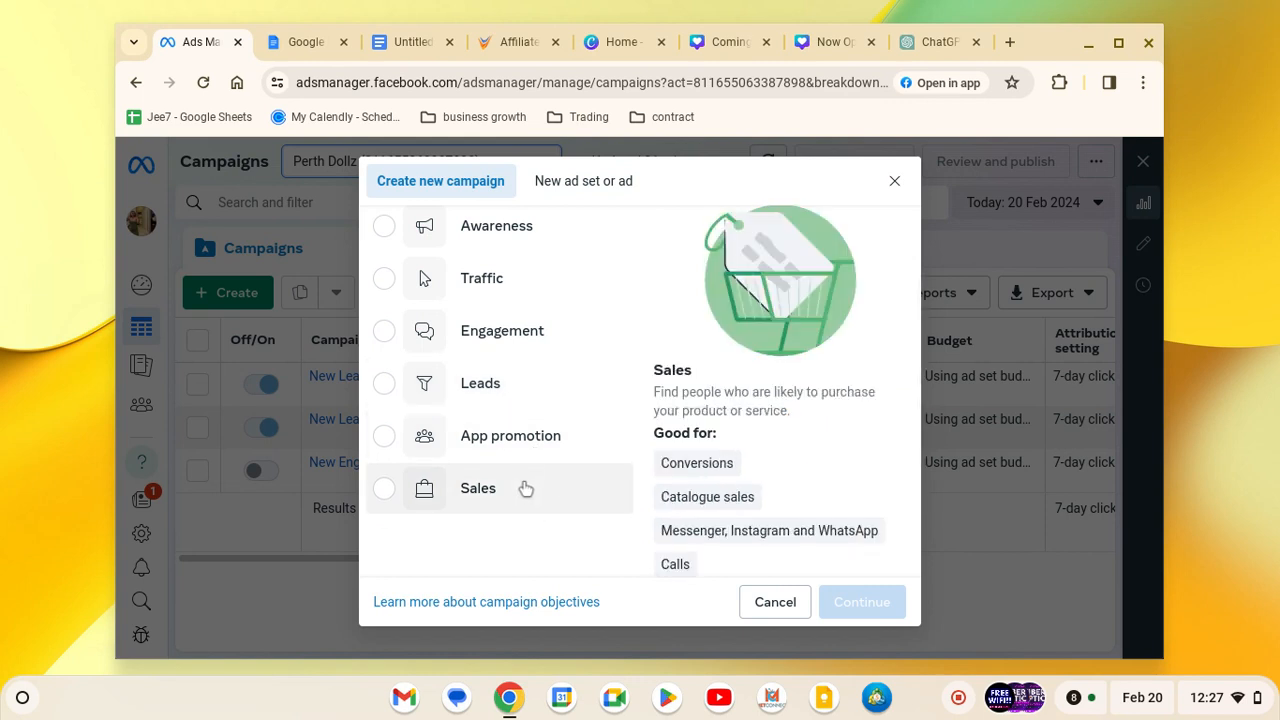
{"action": "scroll", "coordinate": [526, 488], "scroll_direction": "down", "scroll_amount": 1}
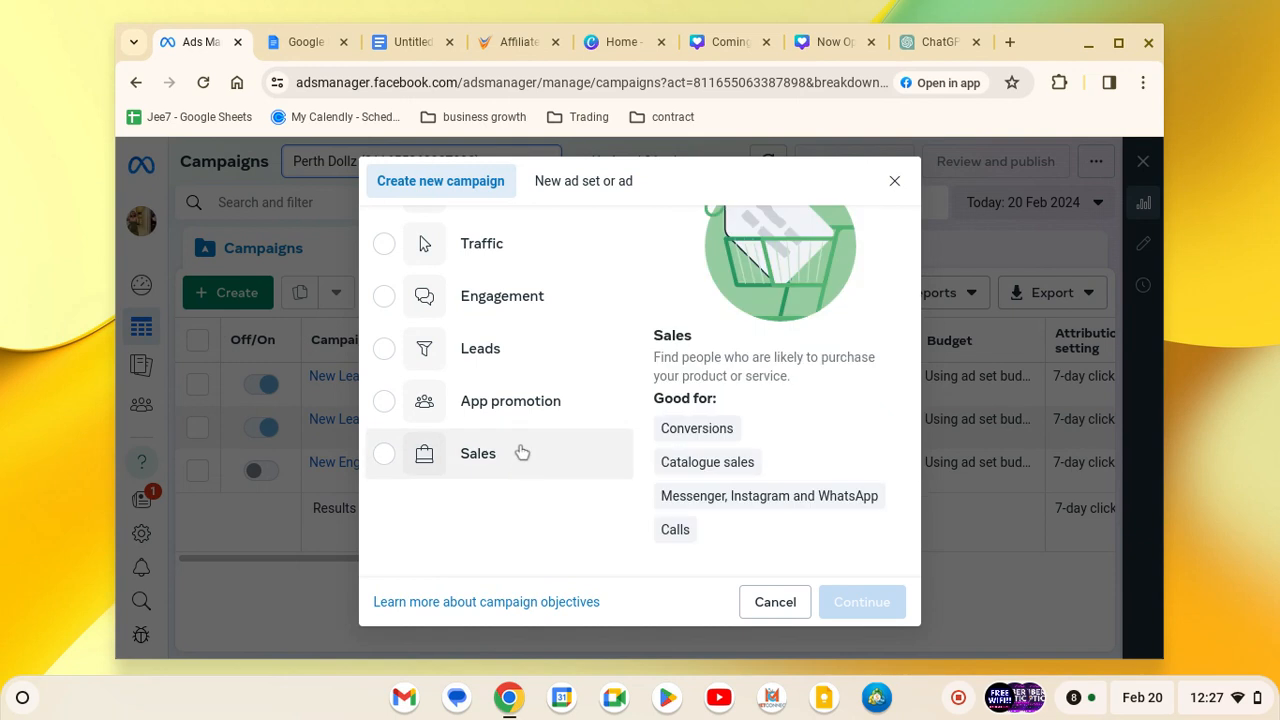
{"action": "scroll", "coordinate": [522, 453], "scroll_direction": "up", "scroll_amount": 1}
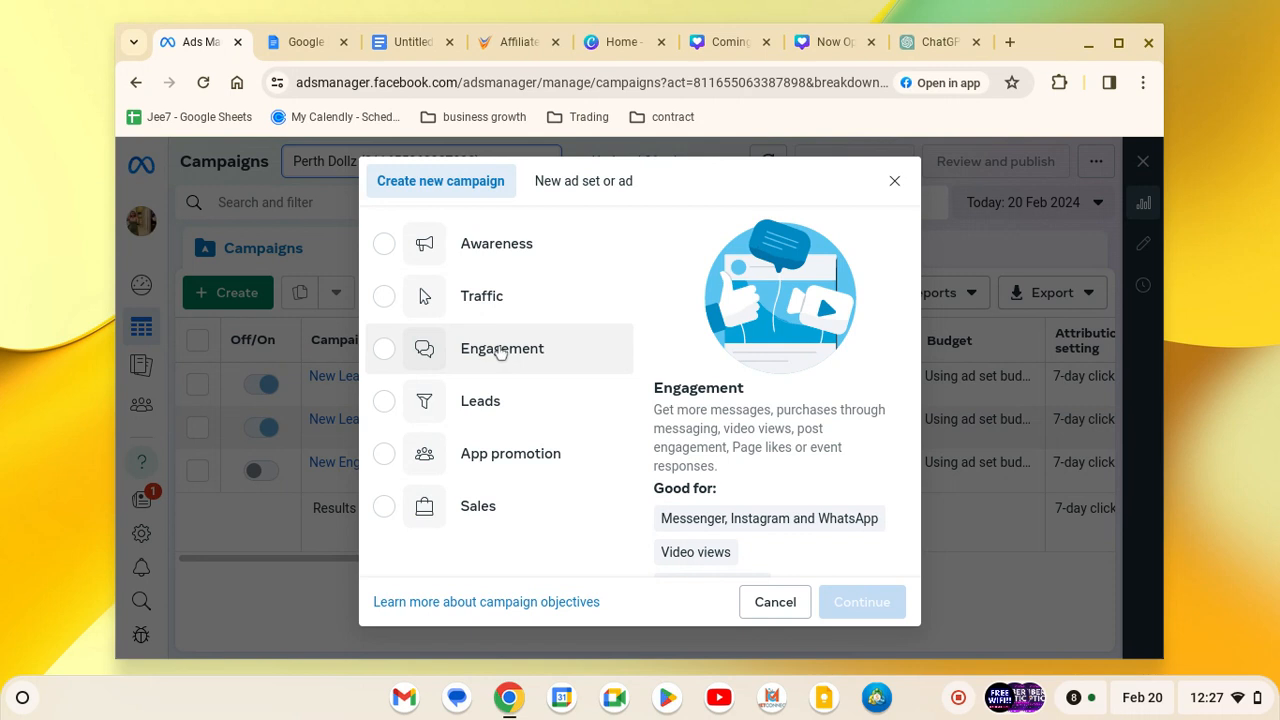
{"action": "left_click", "coordinate": [500, 349]}
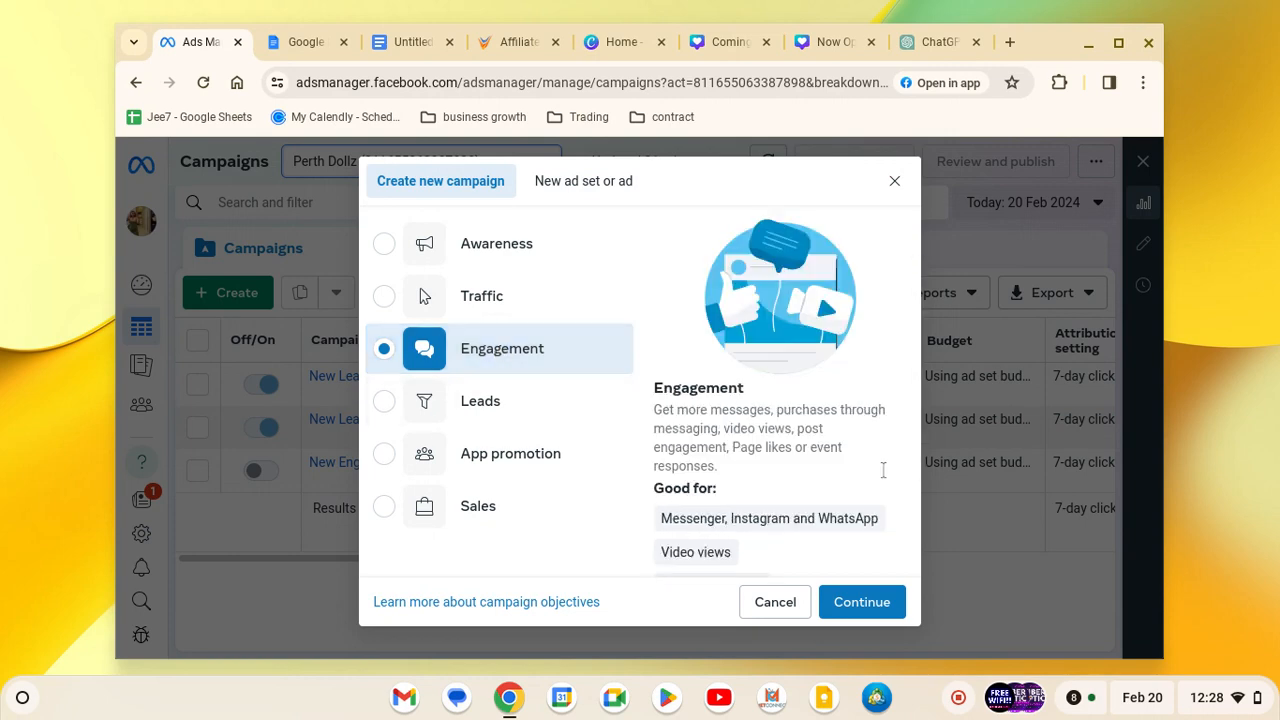
{"action": "scroll", "coordinate": [591, 428], "scroll_direction": "down", "scroll_amount": 3}
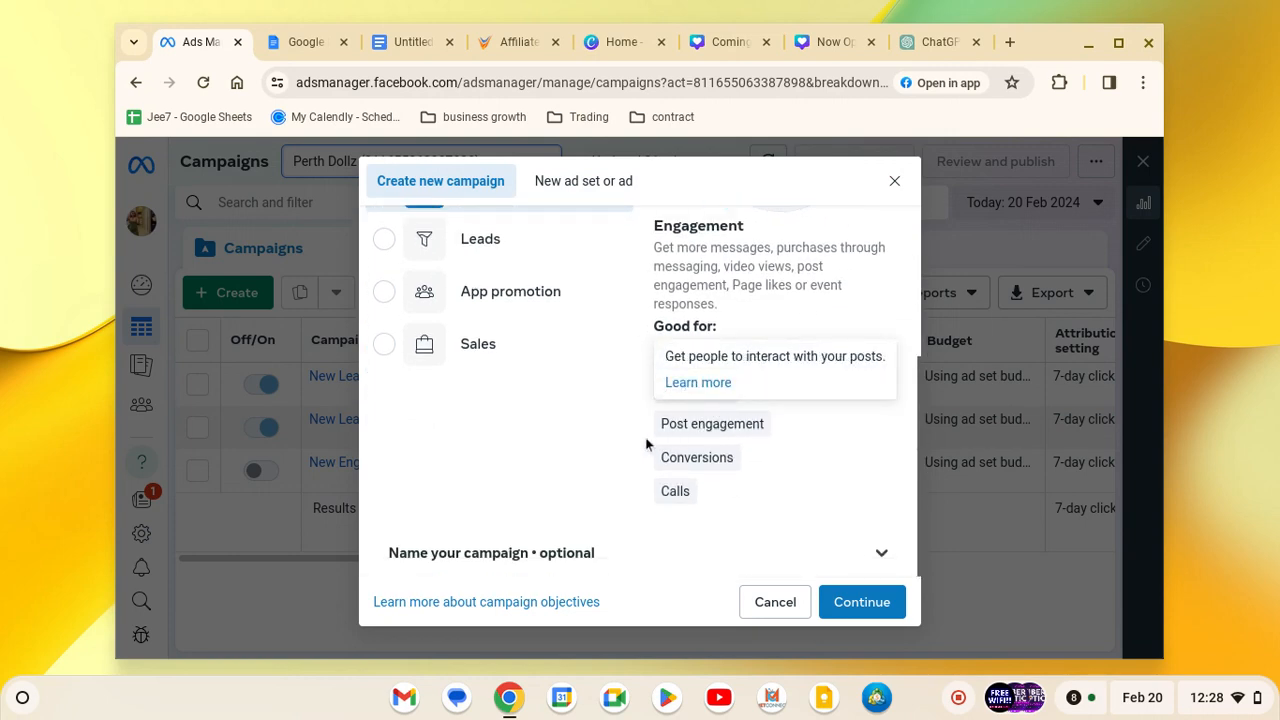
{"action": "left_click", "coordinate": [862, 602]}
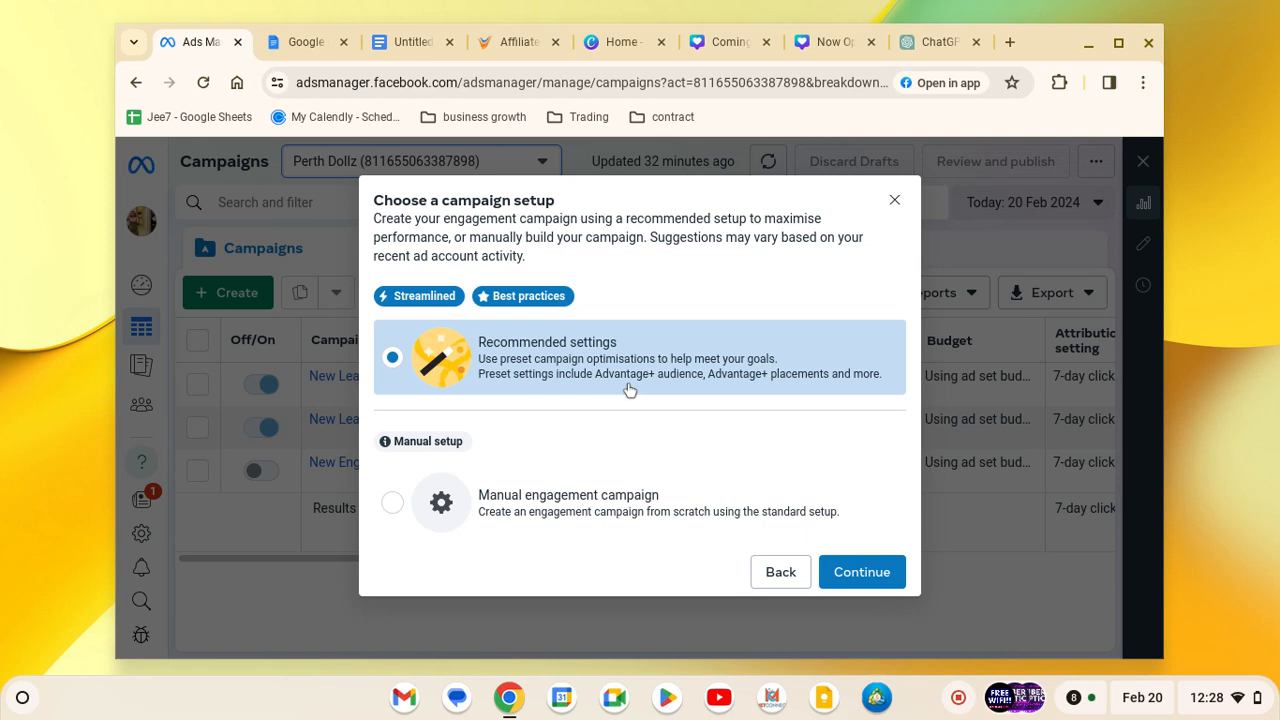
{"action": "left_click", "coordinate": [576, 490]}
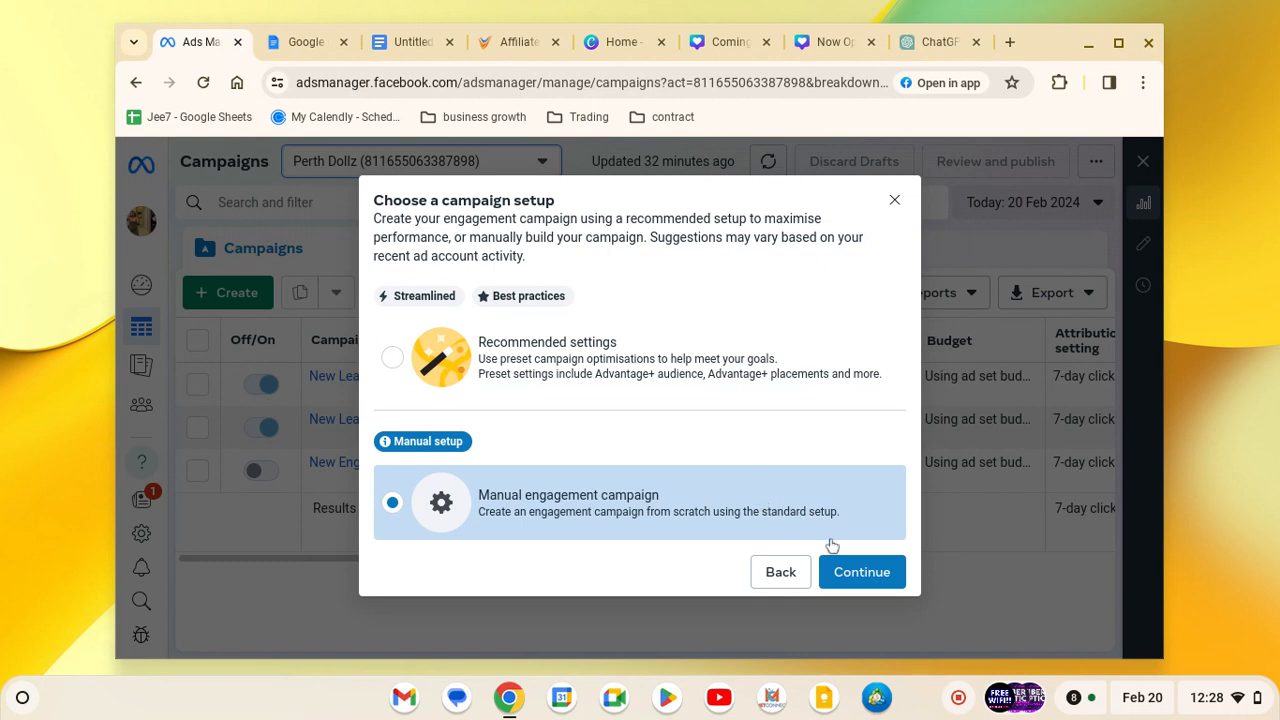
{"action": "left_click", "coordinate": [858, 573]}
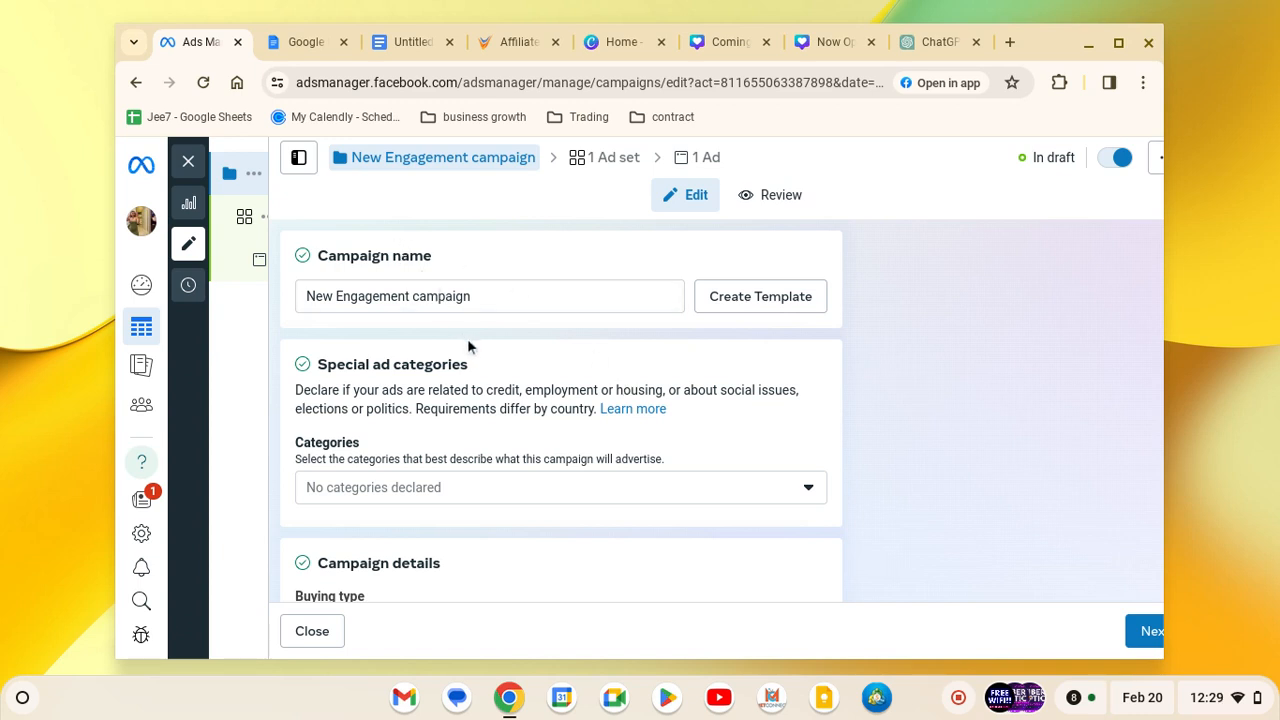
Rename the campaign "New Demo campaign".
{"action": "scroll", "coordinate": [467, 340], "scroll_direction": "down", "scroll_amount": 3}
{"action": "scroll", "coordinate": [467, 338], "scroll_direction": "up", "scroll_amount": 3}
{"action": "double_click", "coordinate": [381, 296]}
{"action": "left_click", "coordinate": [381, 296]}
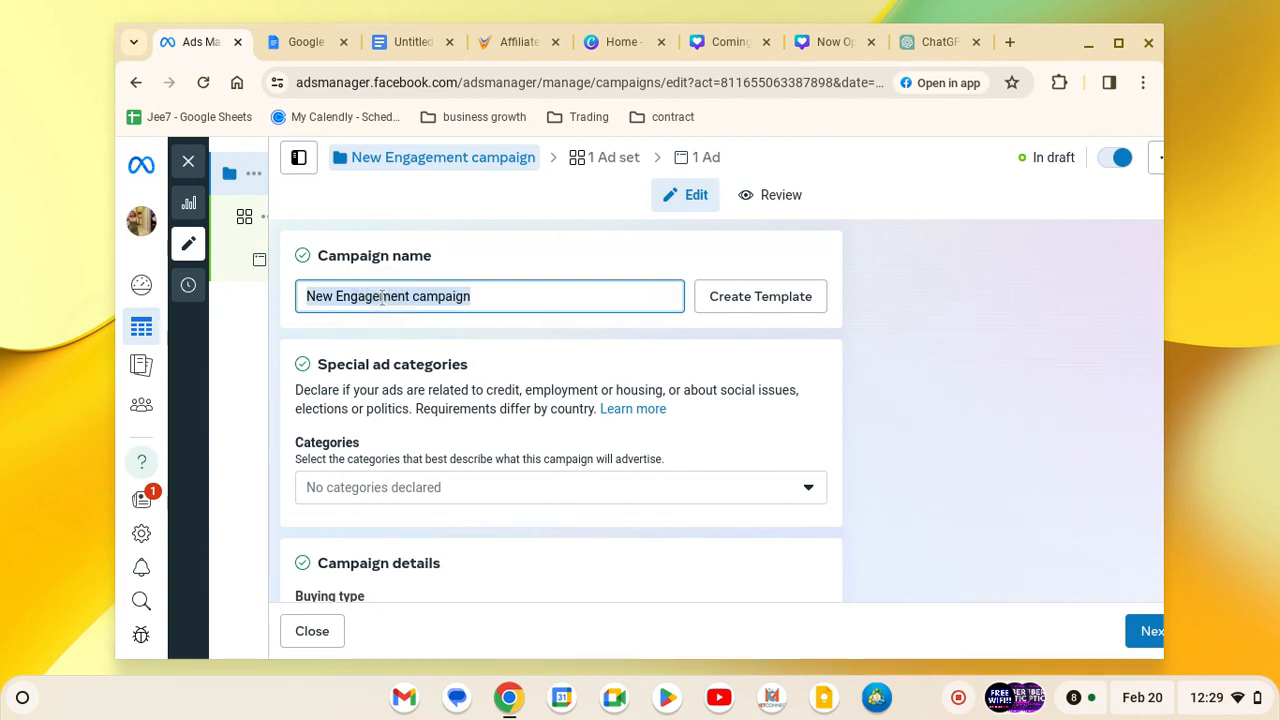
{"action": "triple_click", "coordinate": [381, 297]}
{"action": "left_click", "coordinate": [381, 297]}
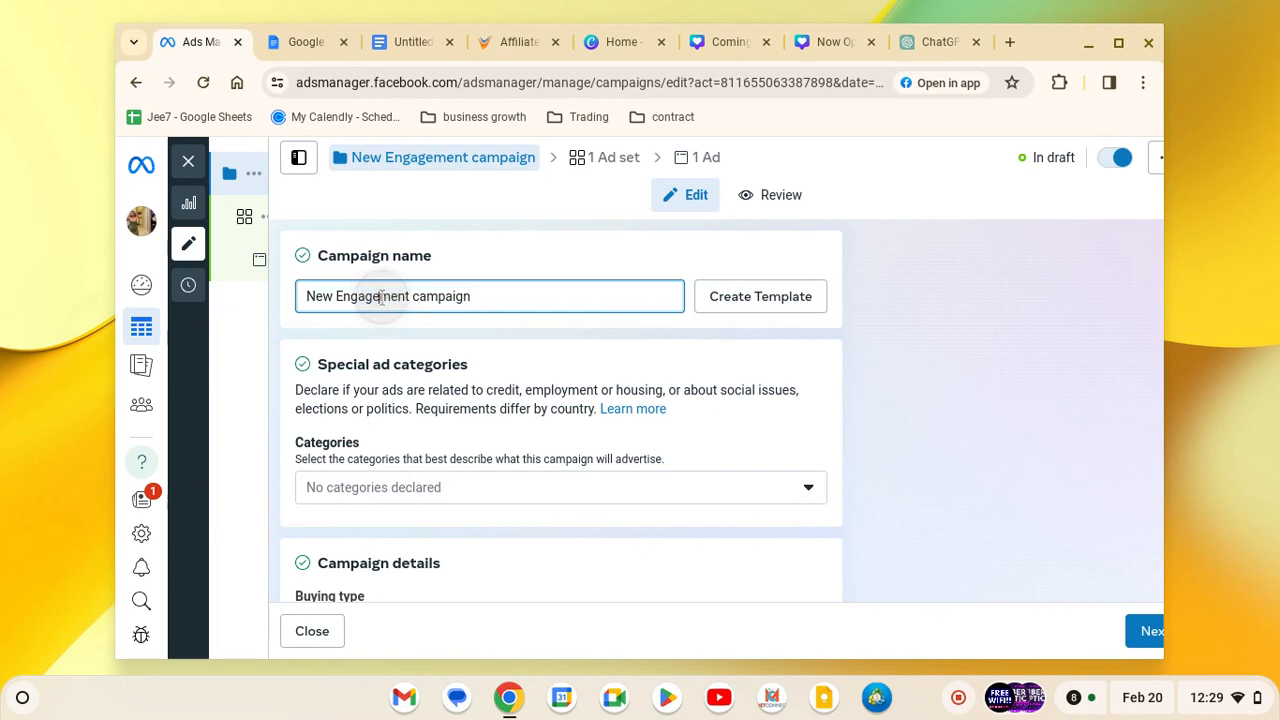
{"action": "double_click", "coordinate": [390, 294]}
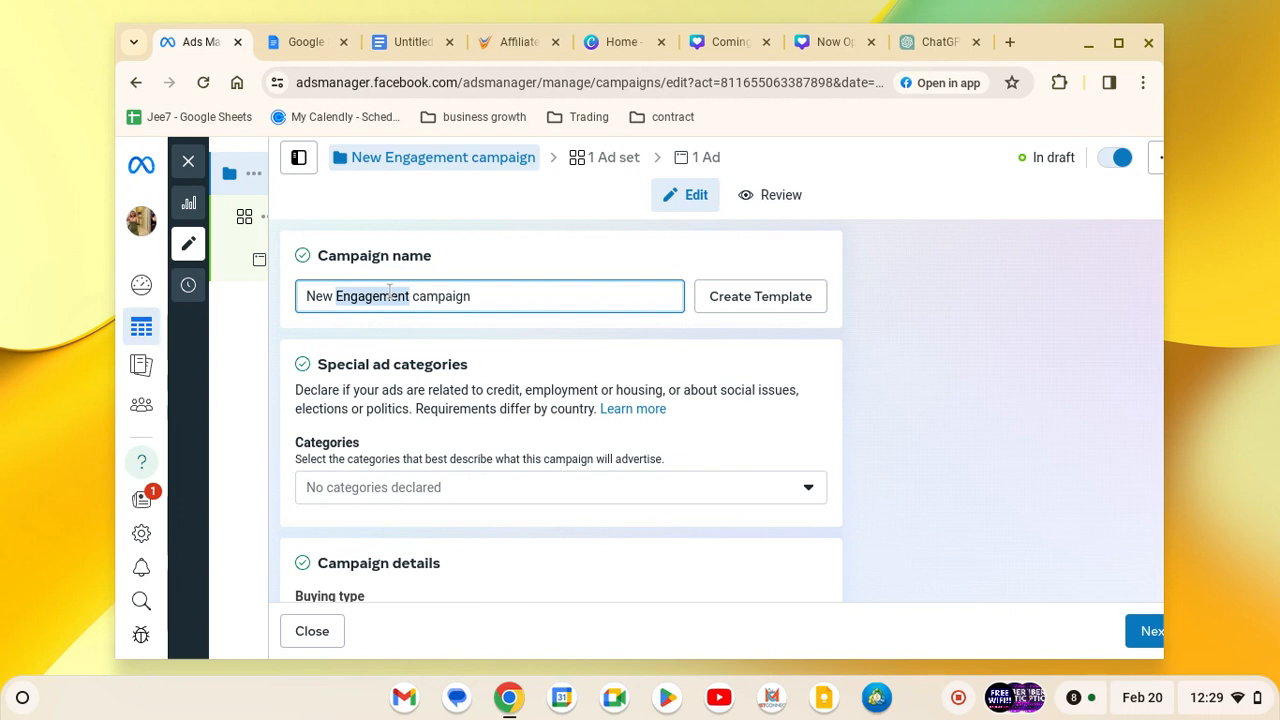
{"action": "double_click", "coordinate": [389, 290]}
{"action": "type", "text": "Demo"}
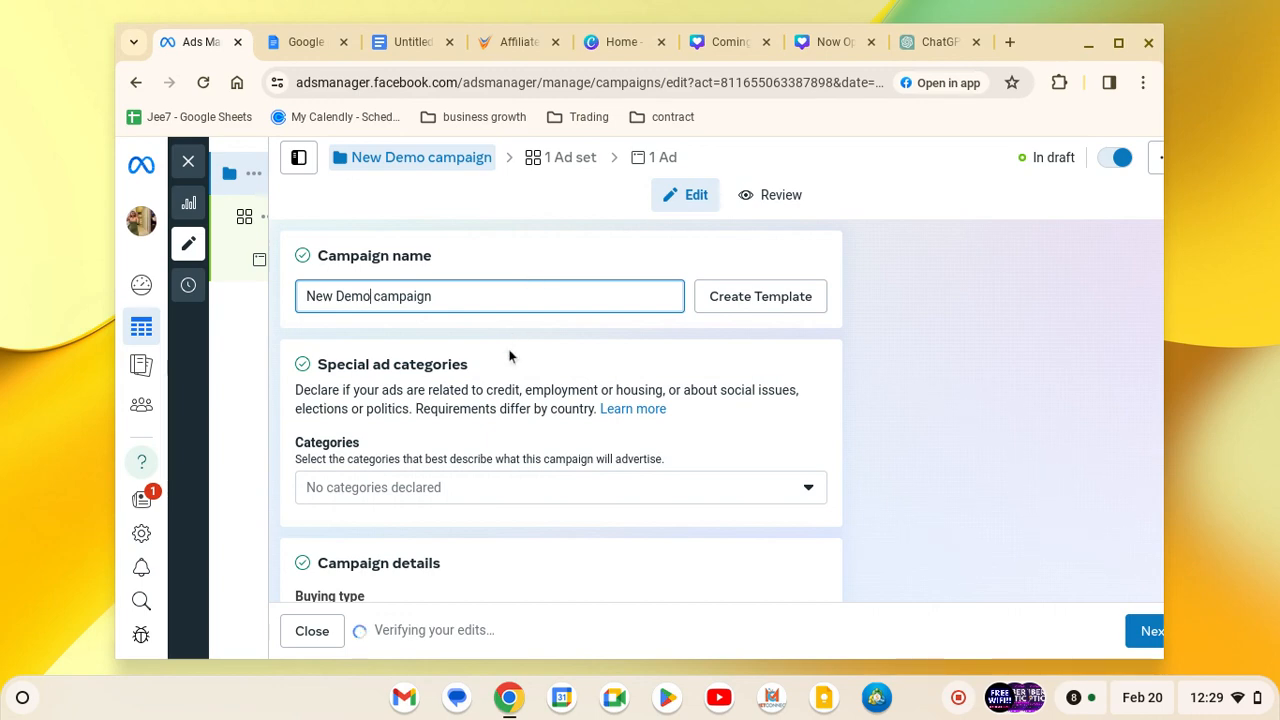
Review the campaign-level settings, including details, A/B test and Advantage campaign budget, and examine the available special ad categories.
{"action": "scroll", "coordinate": [510, 351], "scroll_direction": "down", "scroll_amount": 3}
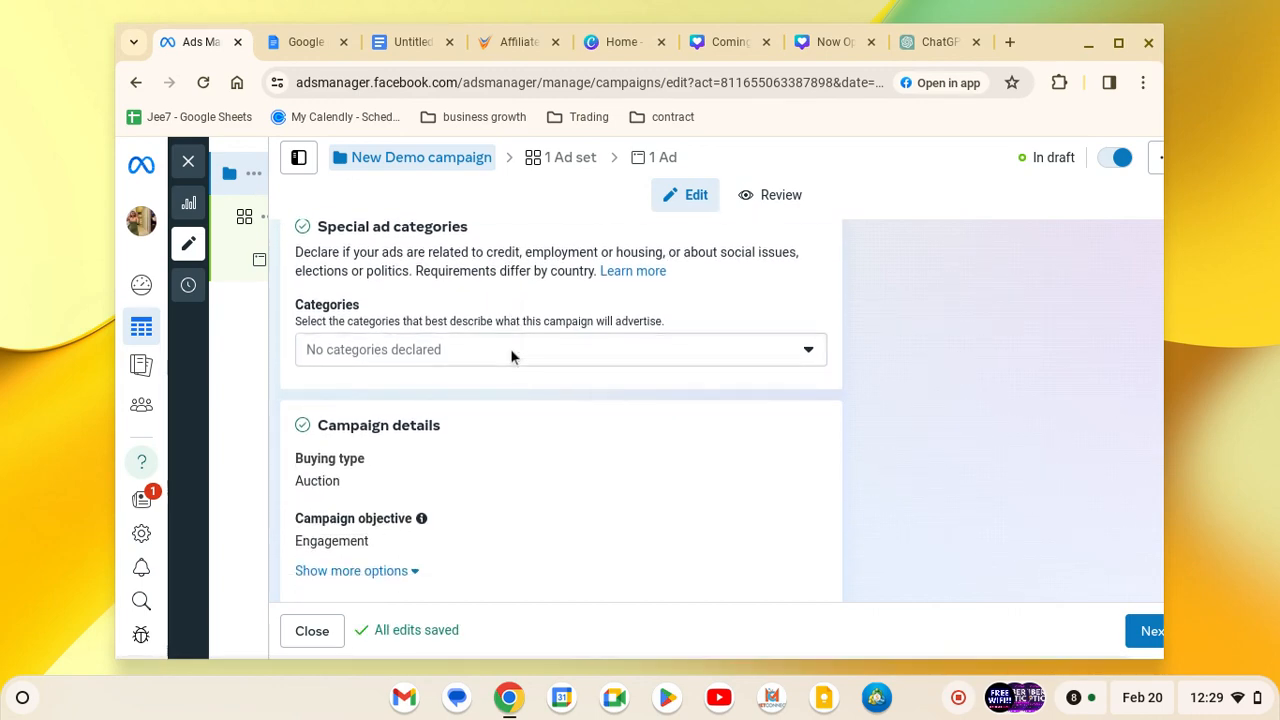
{"action": "scroll", "coordinate": [510, 357], "scroll_direction": "down", "scroll_amount": 4}
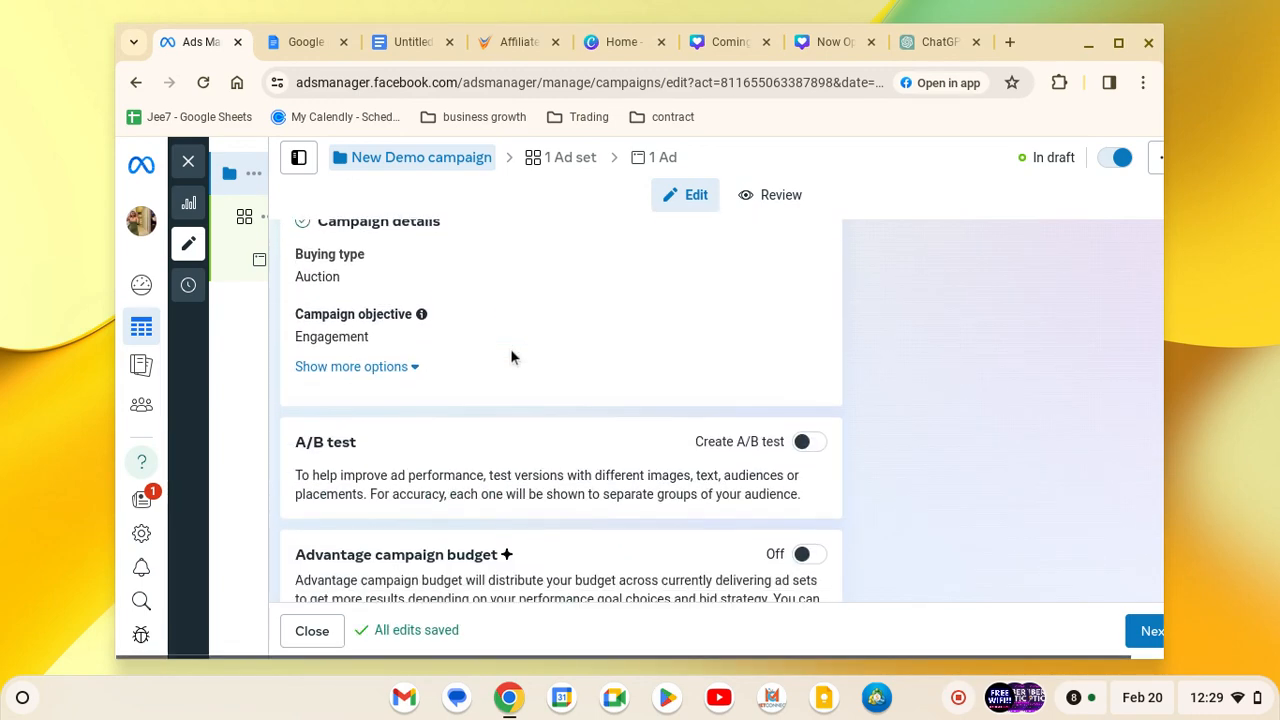
{"action": "scroll", "coordinate": [511, 357], "scroll_direction": "down", "scroll_amount": 2}
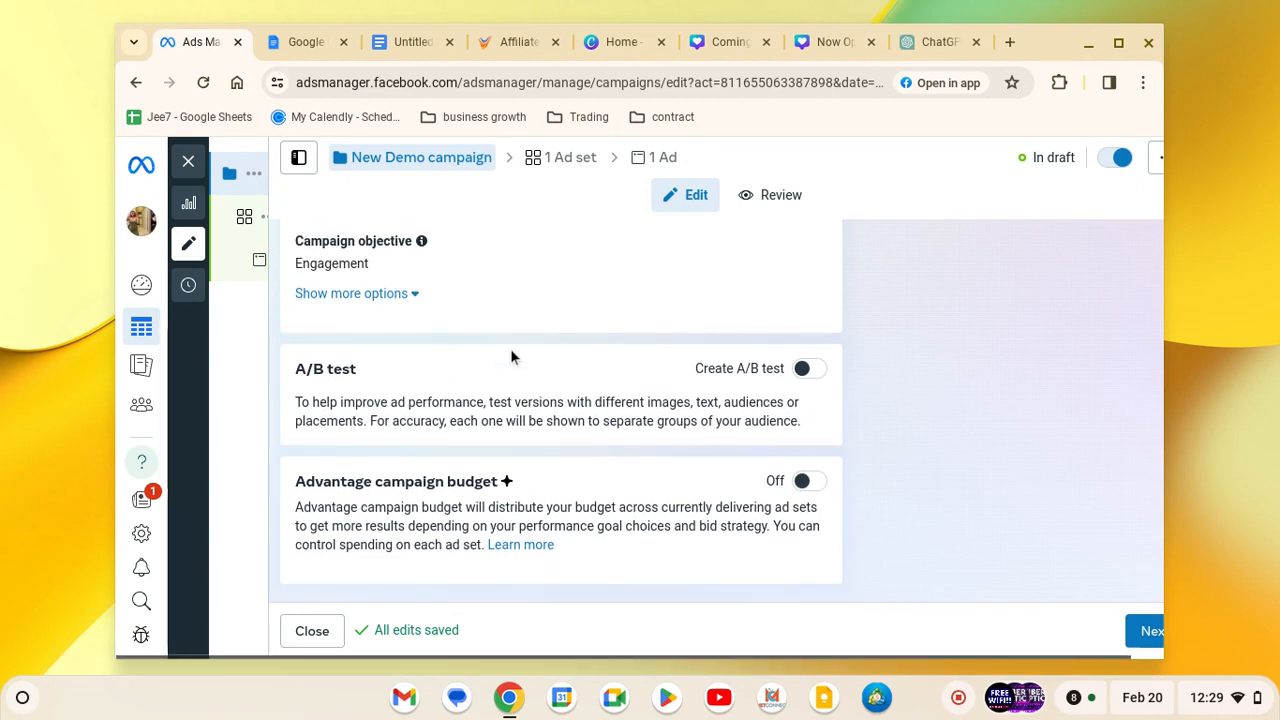
{"action": "scroll", "coordinate": [511, 357], "scroll_direction": "up", "scroll_amount": 8}
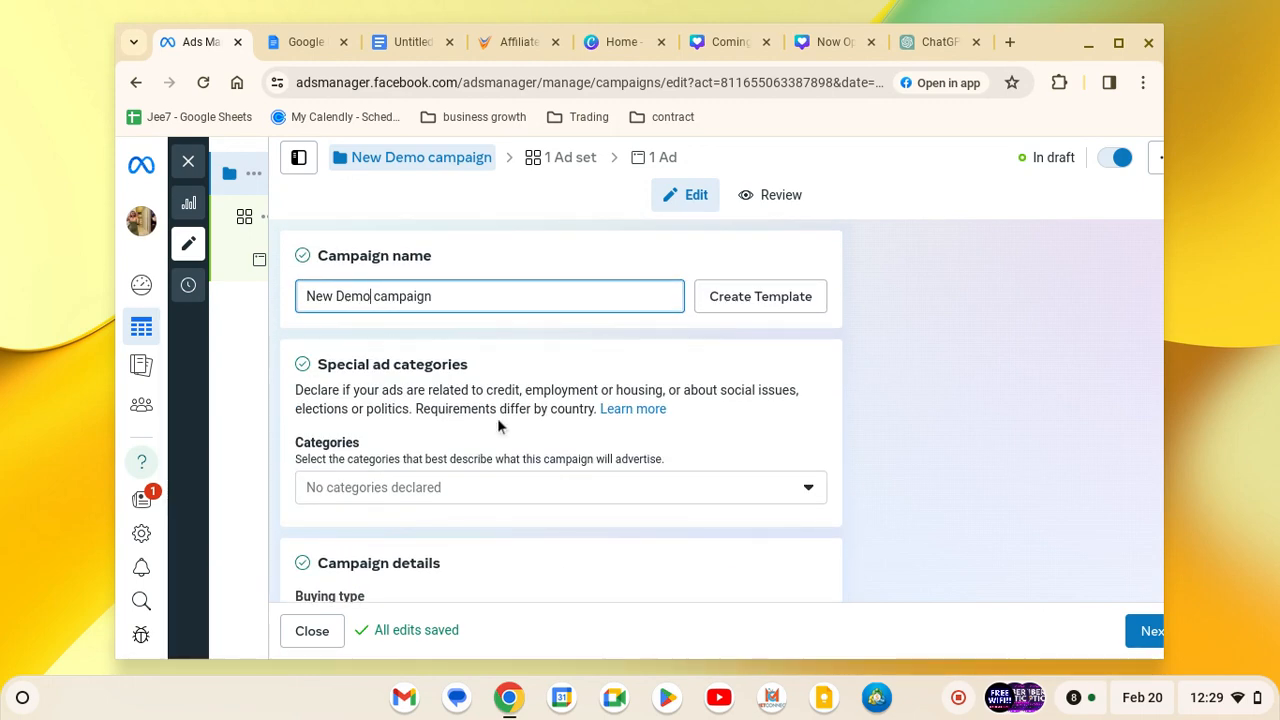
{"action": "scroll", "coordinate": [505, 418], "scroll_direction": "down", "scroll_amount": 2}
{"action": "left_click", "coordinate": [548, 372]}
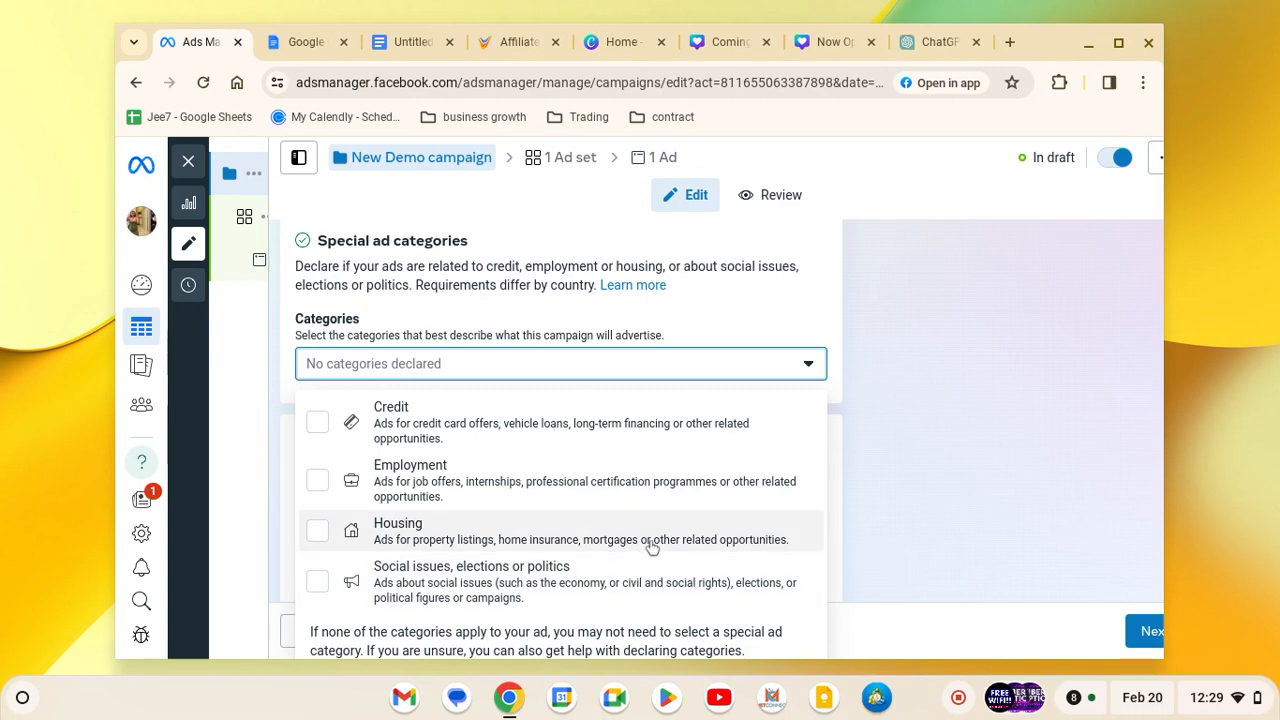
{"action": "scroll", "coordinate": [949, 506], "scroll_direction": "down", "scroll_amount": 3}
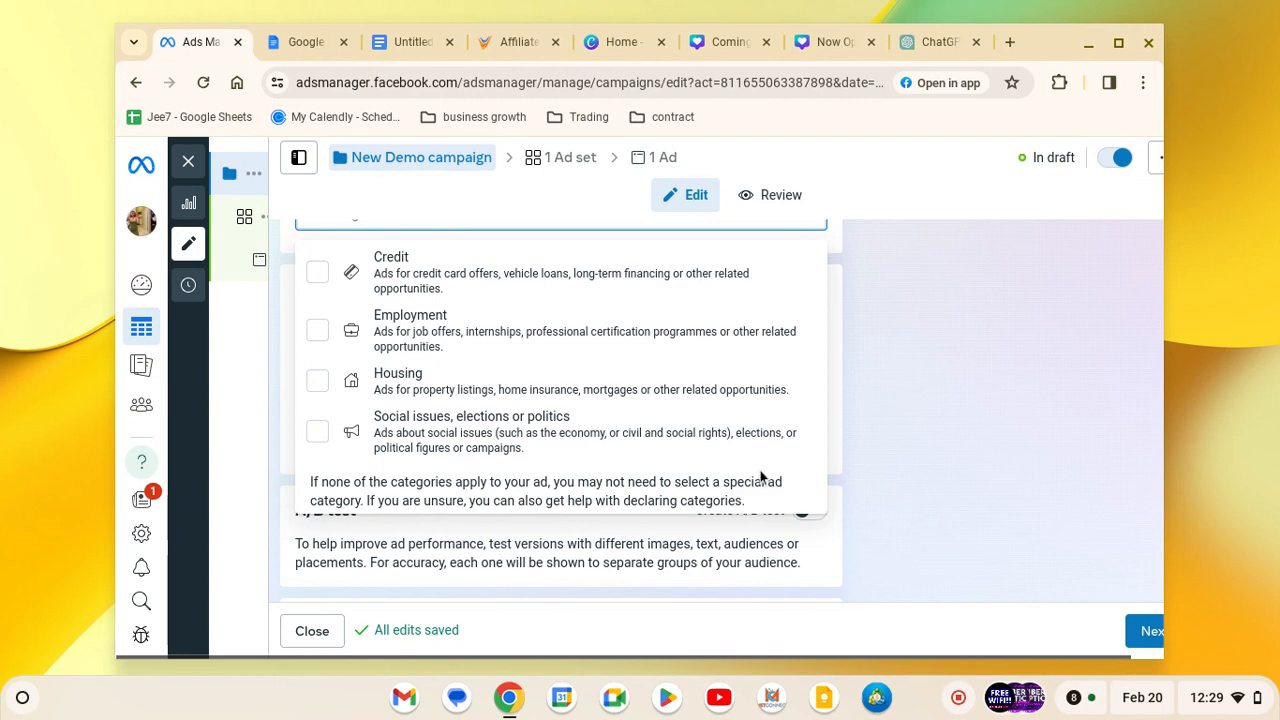
{"action": "scroll", "coordinate": [925, 457], "scroll_direction": "up", "scroll_amount": 3}
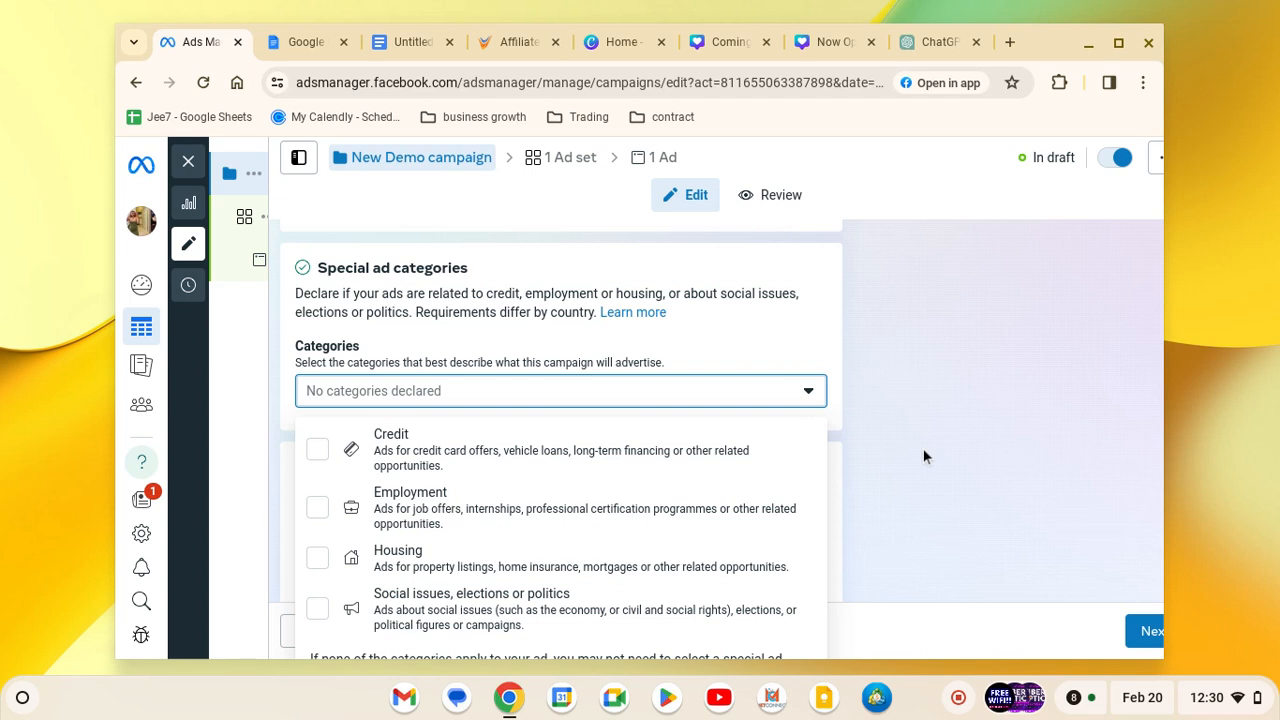
Examine the campaign objective choices, the optional campaign spending limit, and the A/B test and Advantage campaign budget settings.
{"action": "left_click", "coordinate": [805, 355]}
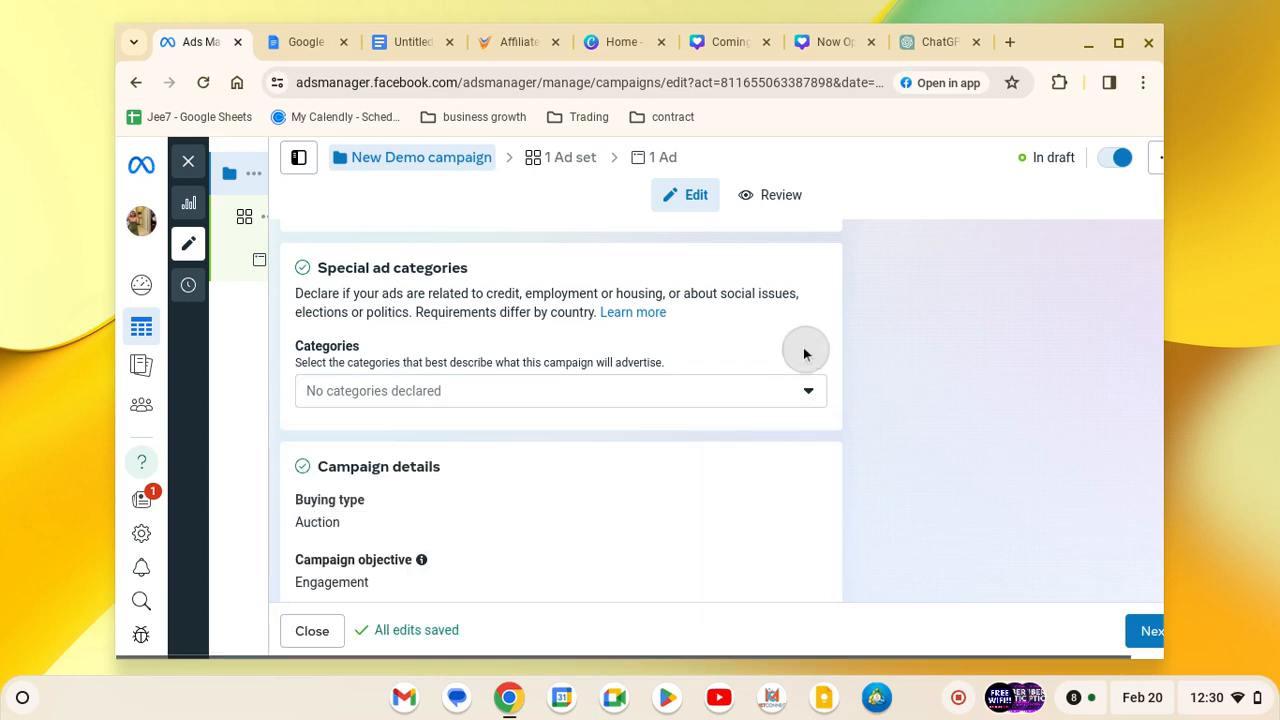
{"action": "scroll", "coordinate": [594, 428], "scroll_direction": "down", "scroll_amount": 2}
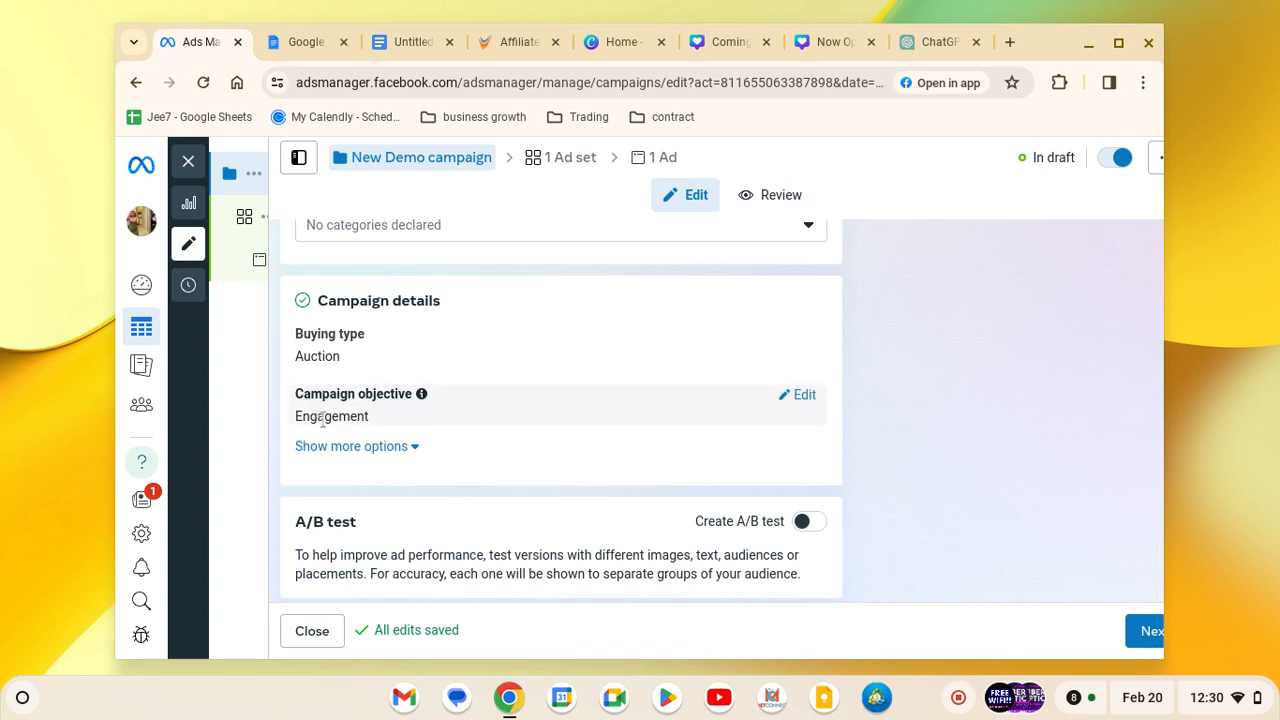
{"action": "left_click", "coordinate": [813, 401]}
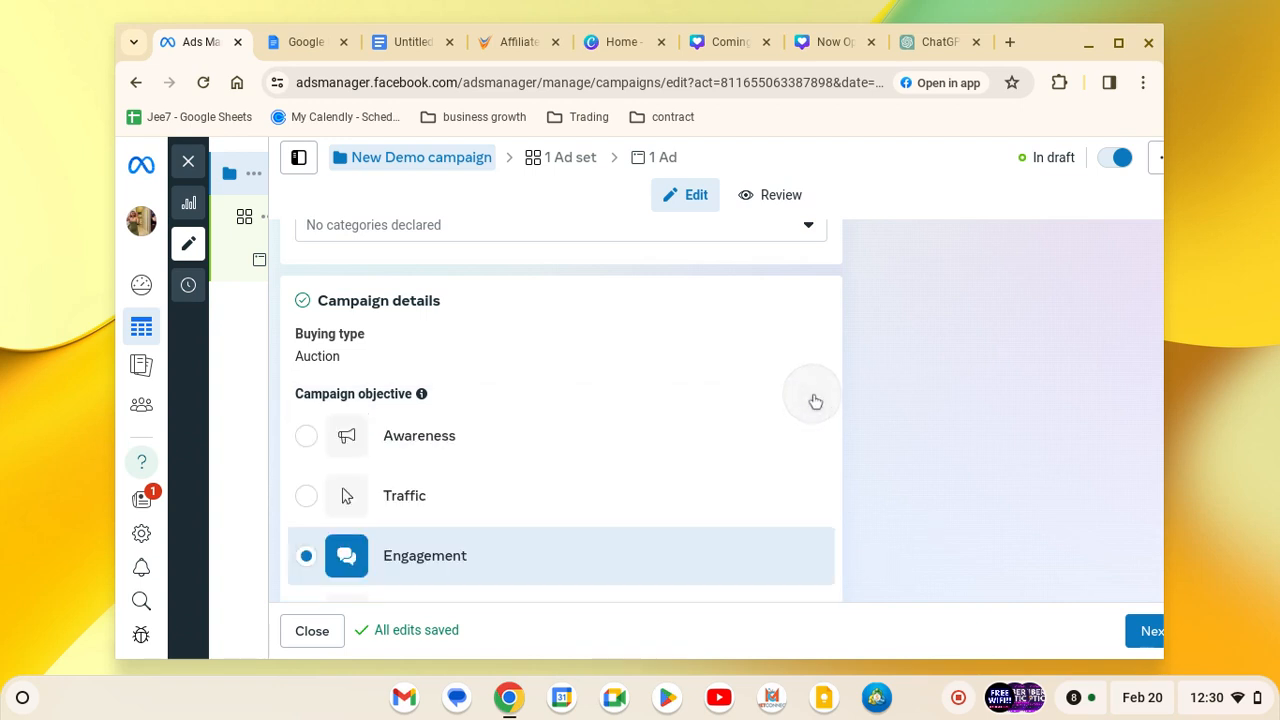
{"action": "scroll", "coordinate": [588, 425], "scroll_direction": "down", "scroll_amount": 2}
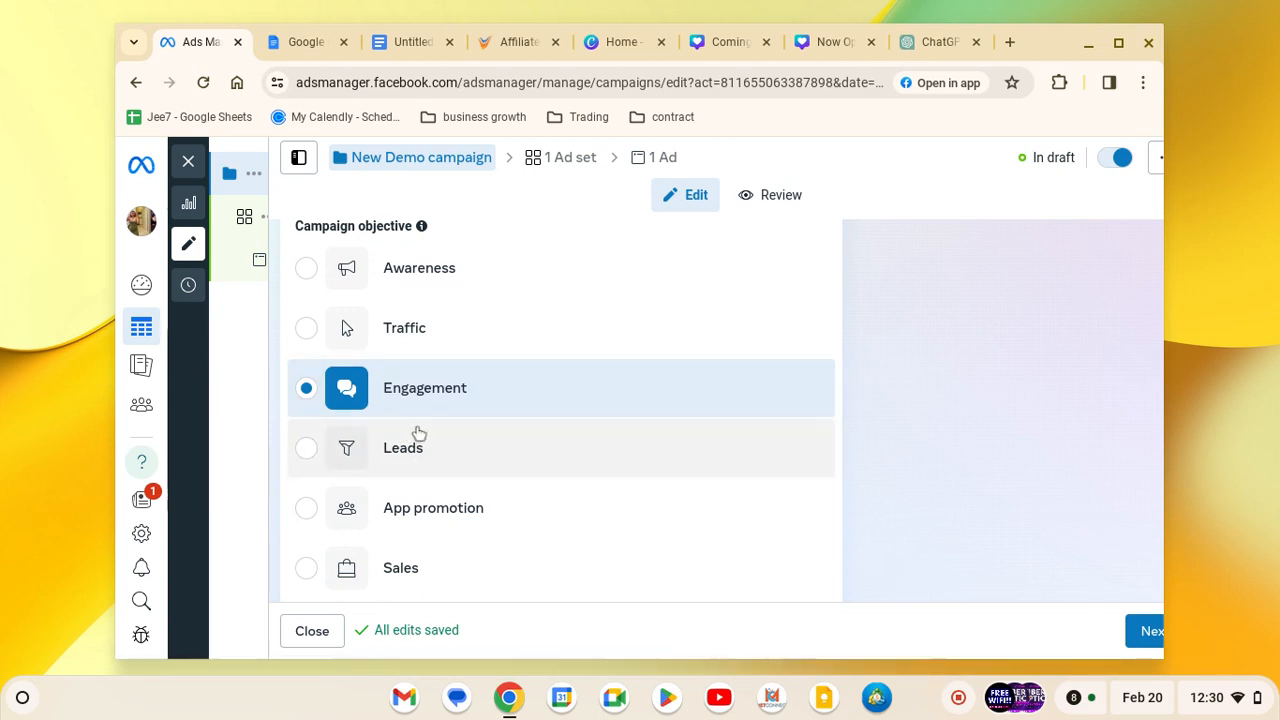
{"action": "scroll", "coordinate": [454, 394], "scroll_direction": "up", "scroll_amount": 2}
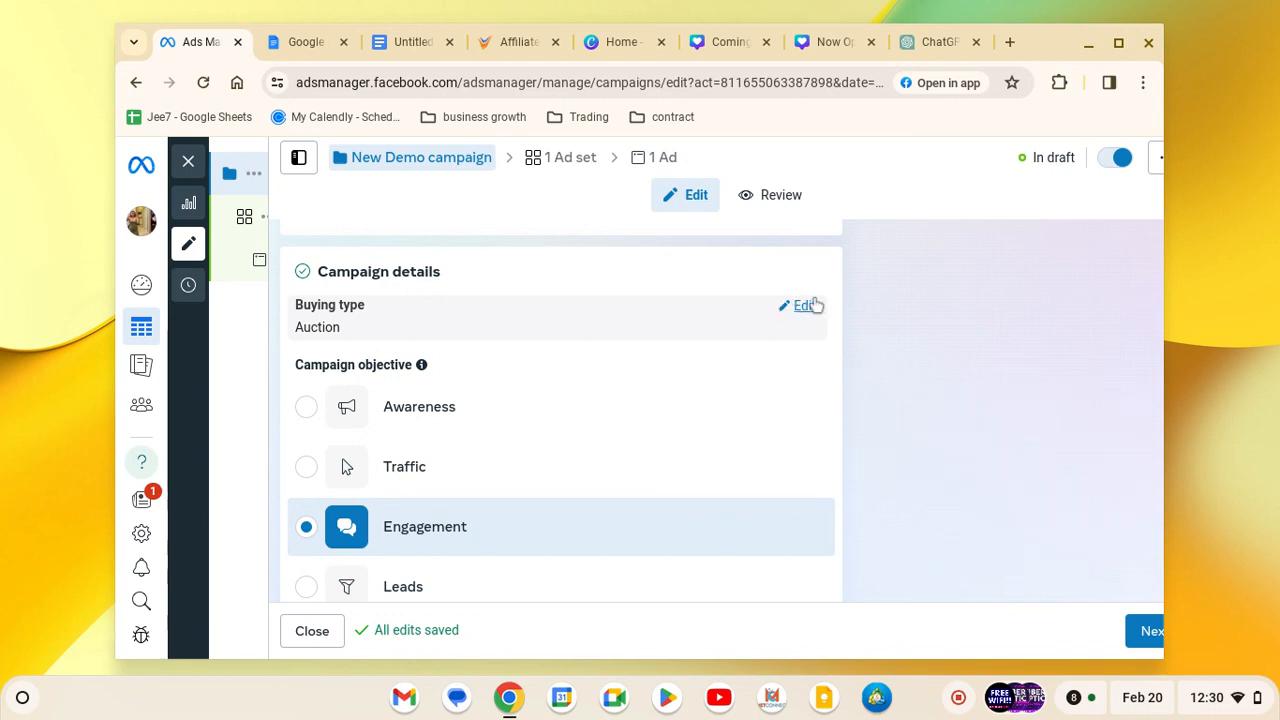
{"action": "scroll", "coordinate": [830, 315], "scroll_direction": "down", "scroll_amount": 3}
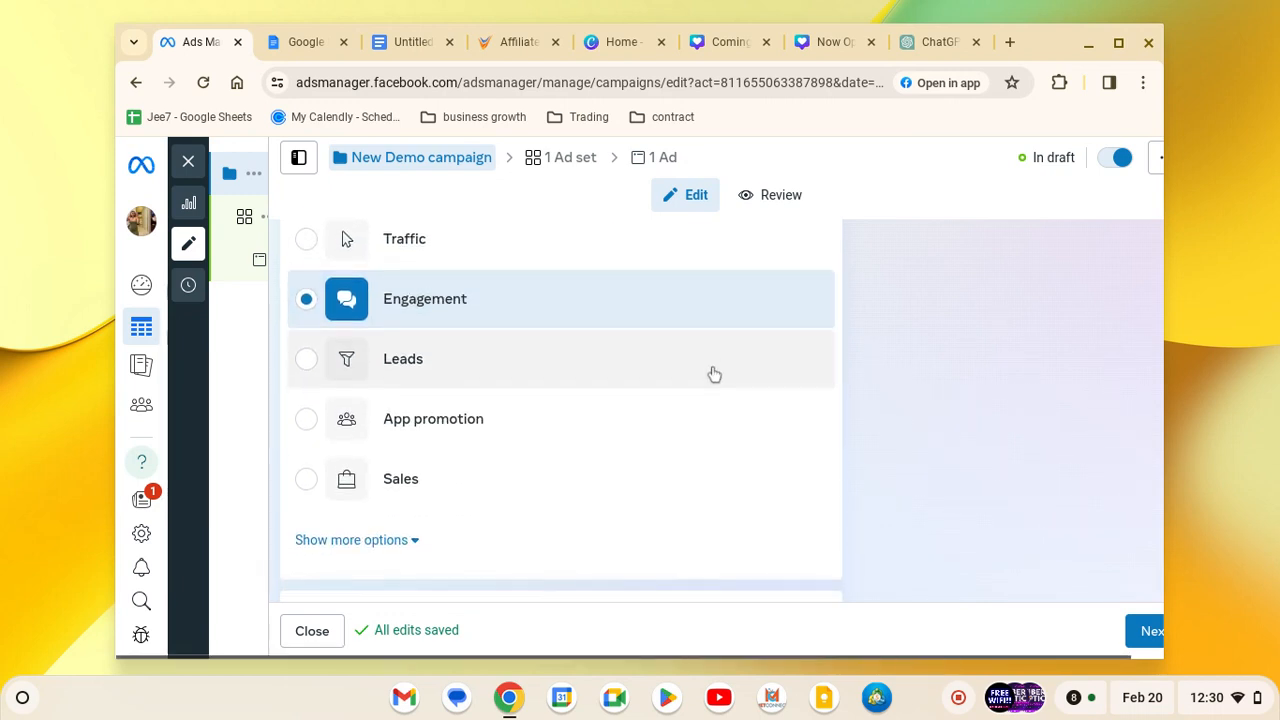
{"action": "left_click", "coordinate": [399, 490]}
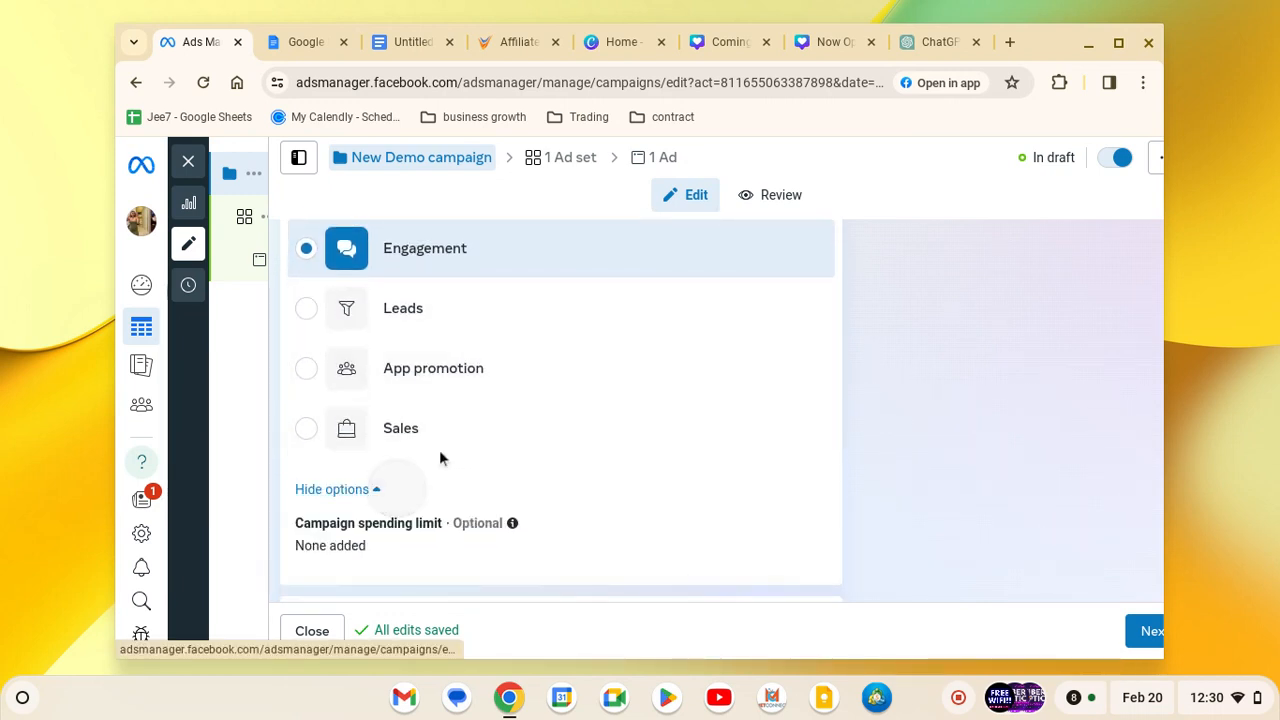
{"action": "scroll", "coordinate": [445, 455], "scroll_direction": "down", "scroll_amount": 5}
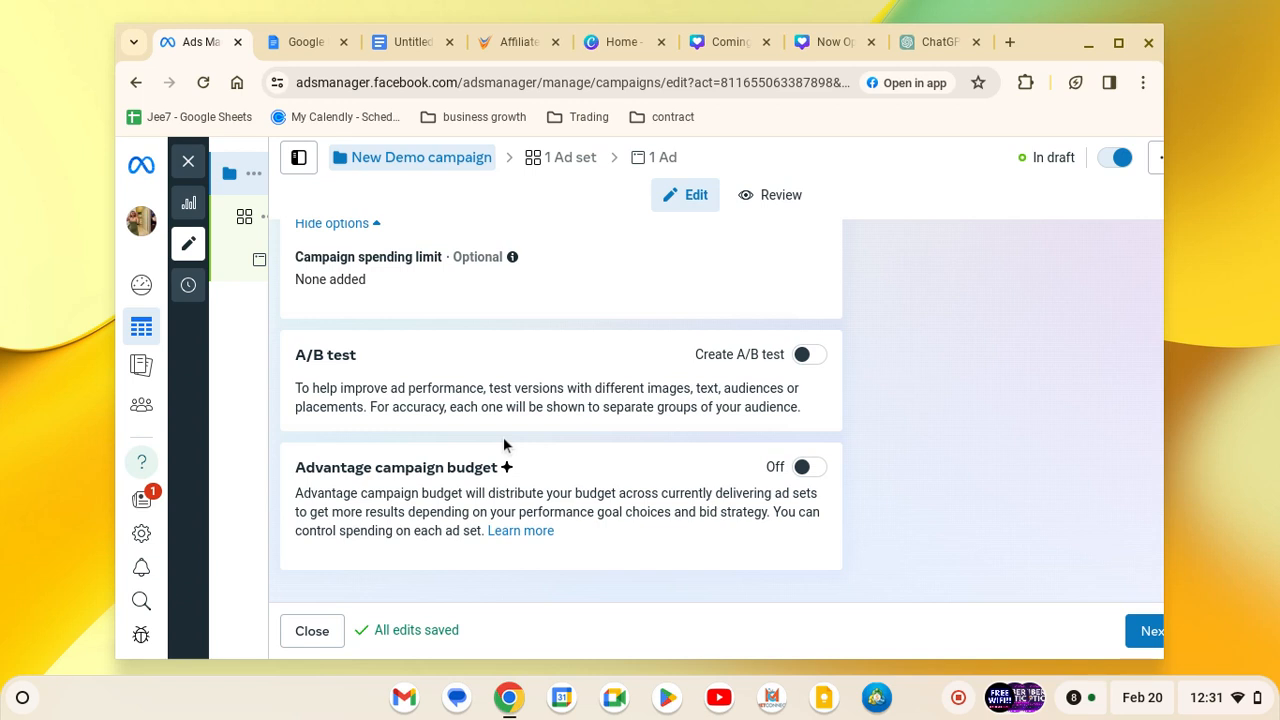
{"action": "scroll", "coordinate": [580, 428], "scroll_direction": "up", "scroll_amount": 2}
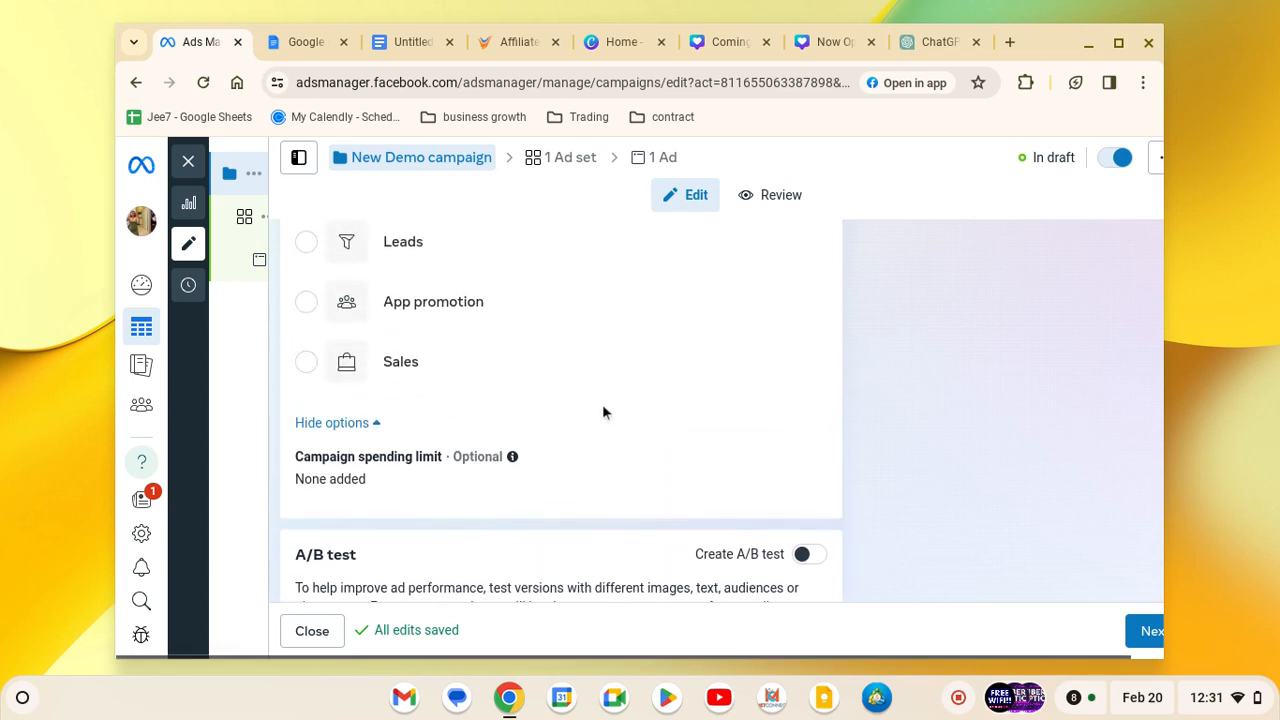
{"action": "scroll", "coordinate": [609, 410], "scroll_direction": "down", "scroll_amount": 2}
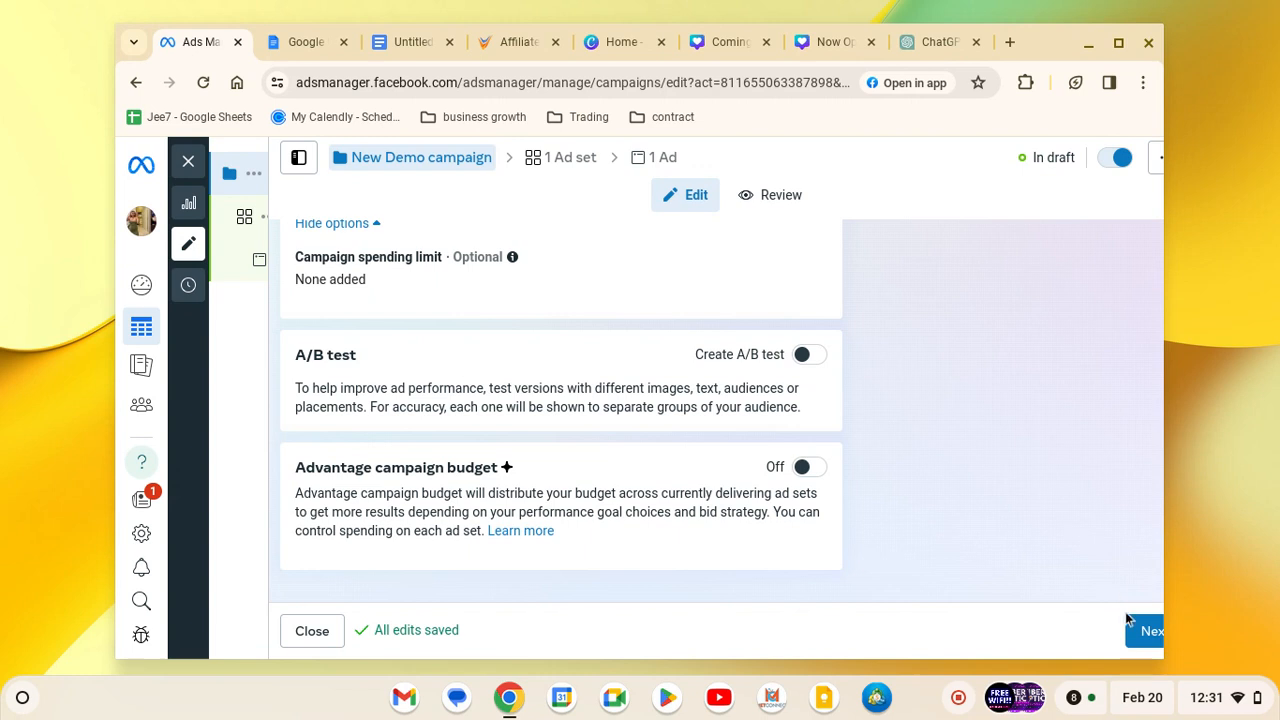
Continue to the ad set level and review its conversion locations, ad type options, Facebook Page and messaging app destinations.
{"action": "scroll", "coordinate": [1078, 657], "scroll_direction": "right", "scroll_amount": 2}
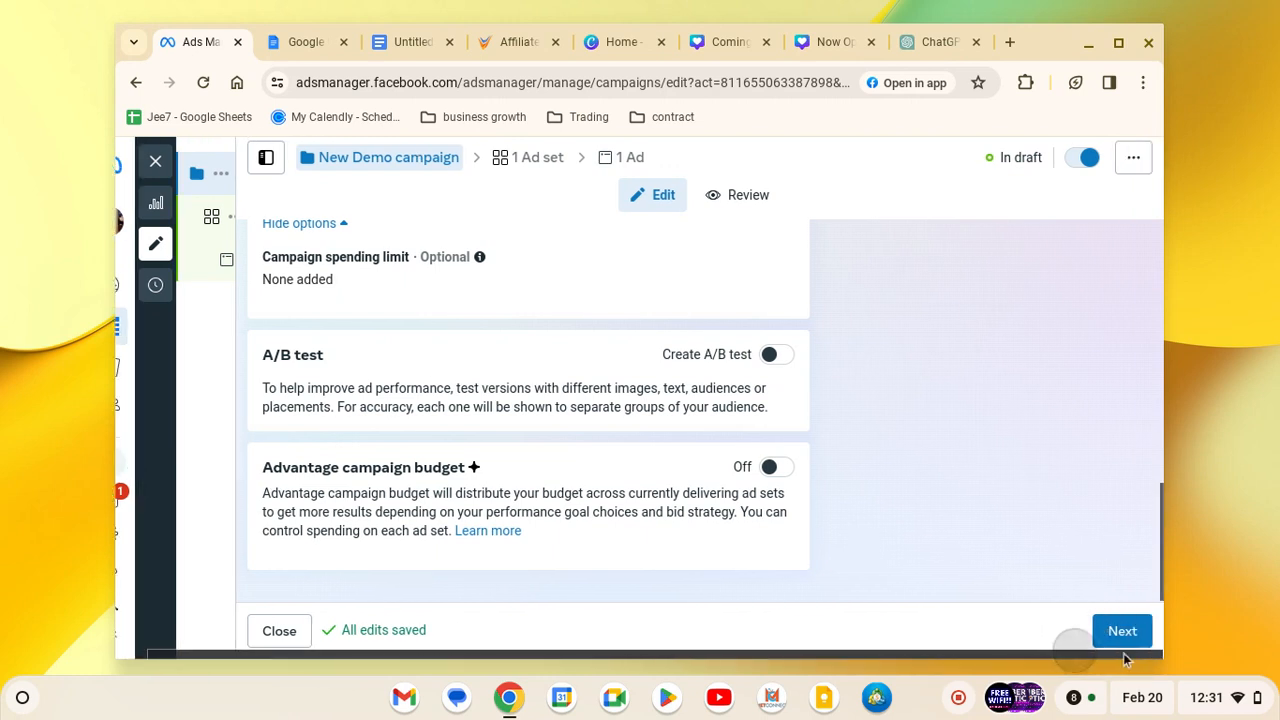
{"action": "left_click", "coordinate": [1122, 631]}
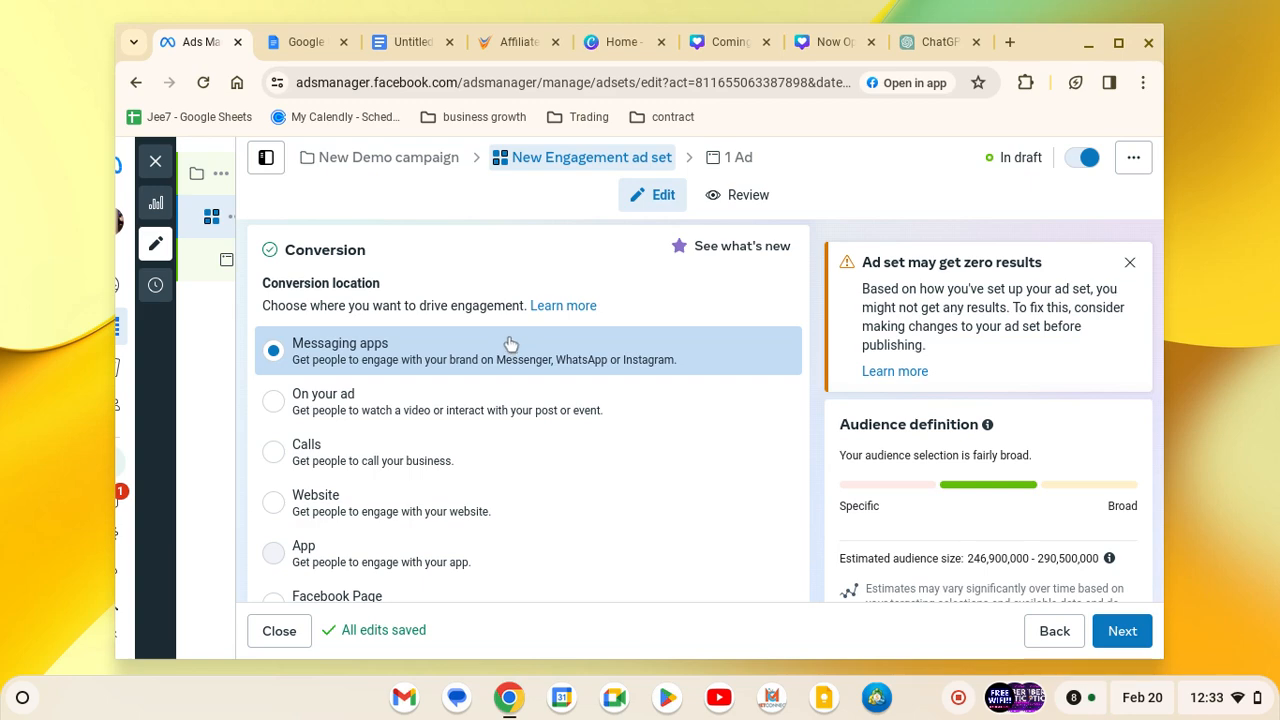
{"action": "scroll", "coordinate": [510, 344], "scroll_direction": "down", "scroll_amount": 1}
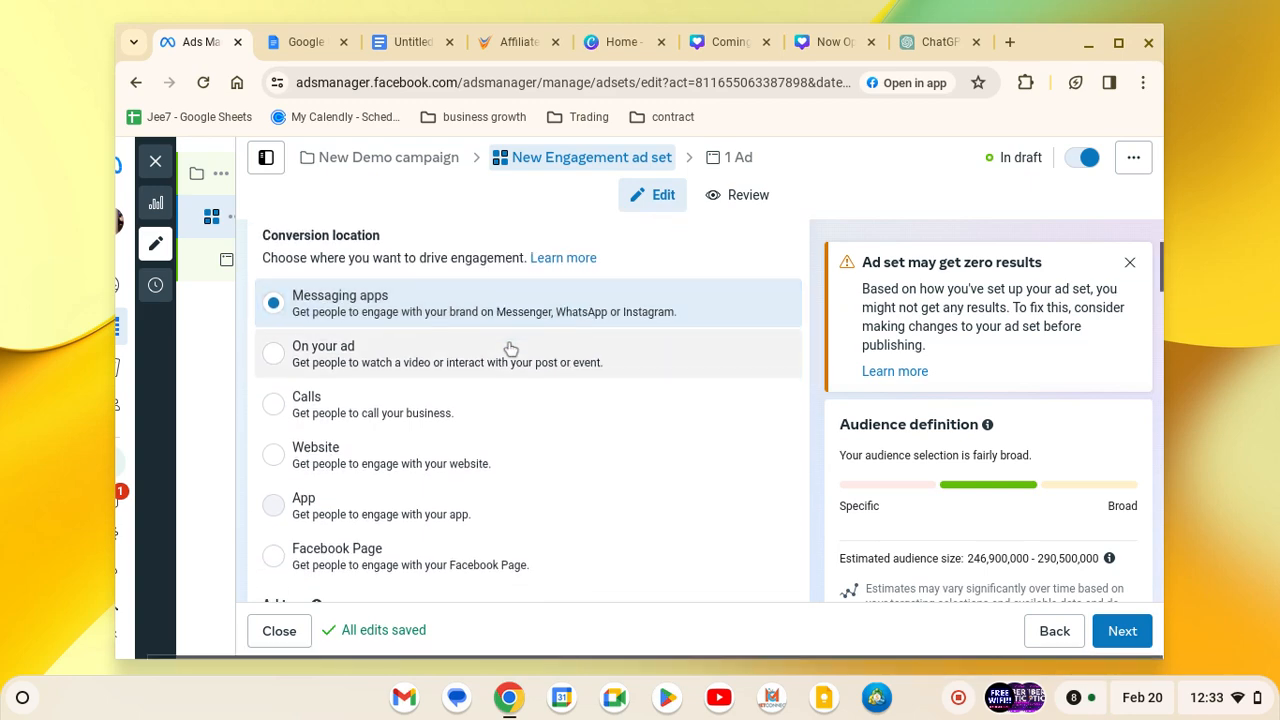
{"action": "scroll", "coordinate": [510, 349], "scroll_direction": "down", "scroll_amount": 2}
{"action": "scroll", "coordinate": [512, 350], "scroll_direction": "down", "scroll_amount": 2}
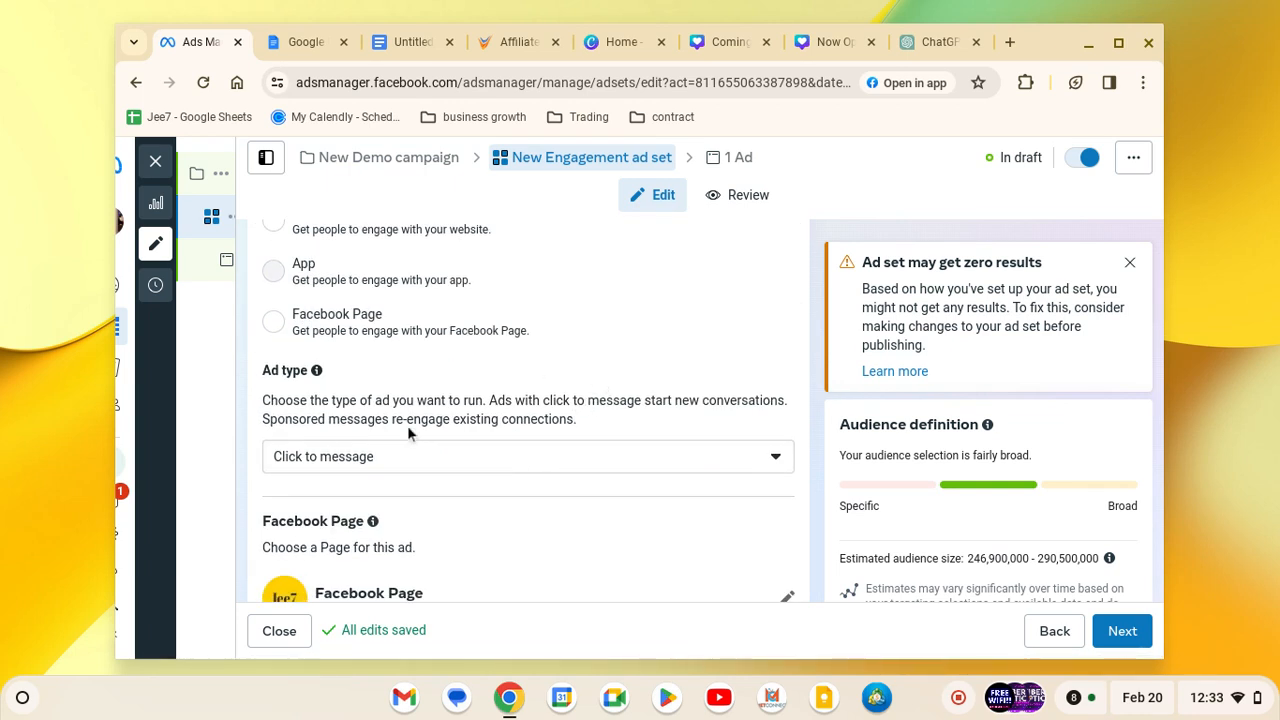
{"action": "left_click", "coordinate": [411, 455]}
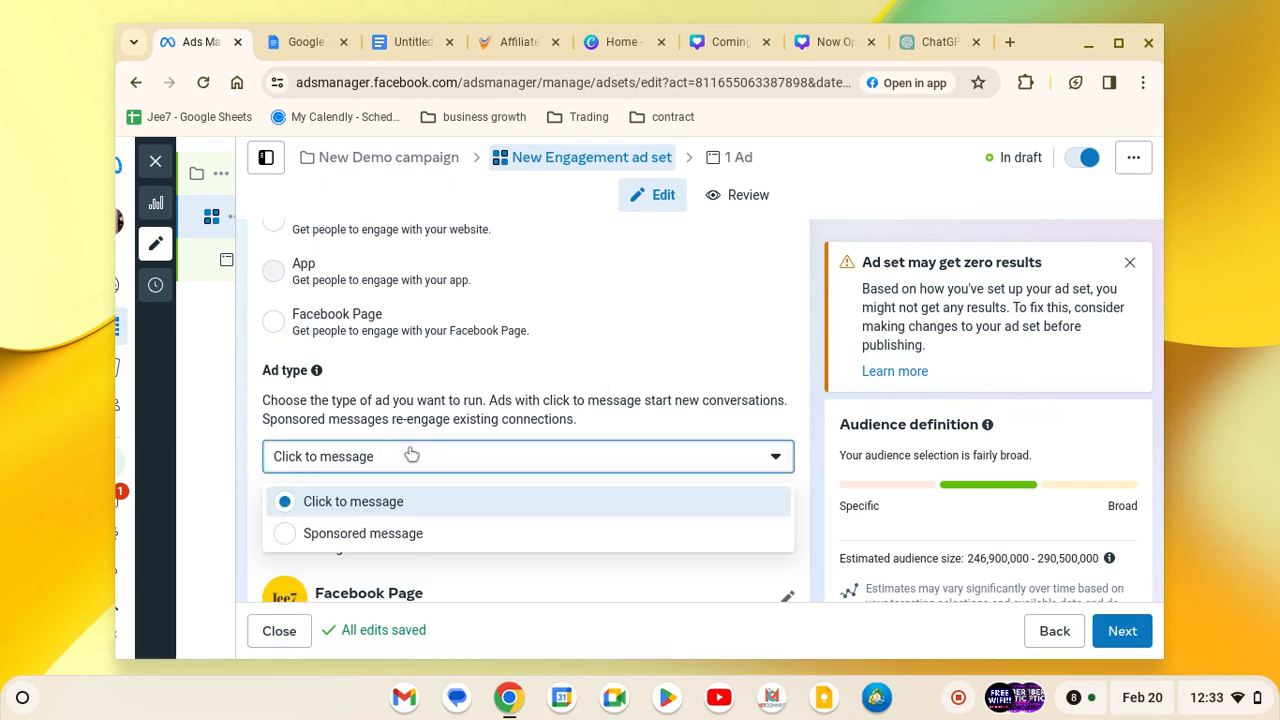
{"action": "left_click", "coordinate": [411, 455]}
{"action": "scroll", "coordinate": [409, 436], "scroll_direction": "down", "scroll_amount": 2}
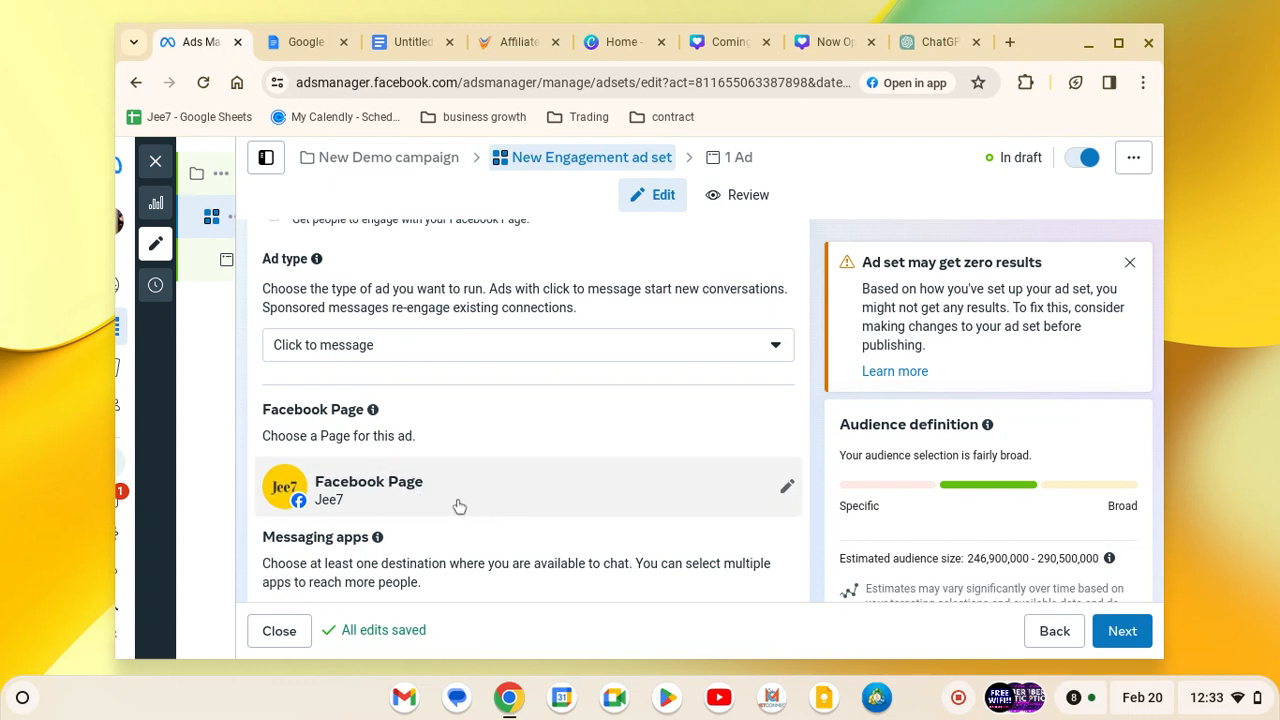
{"action": "scroll", "coordinate": [458, 507], "scroll_direction": "down", "scroll_amount": 3}
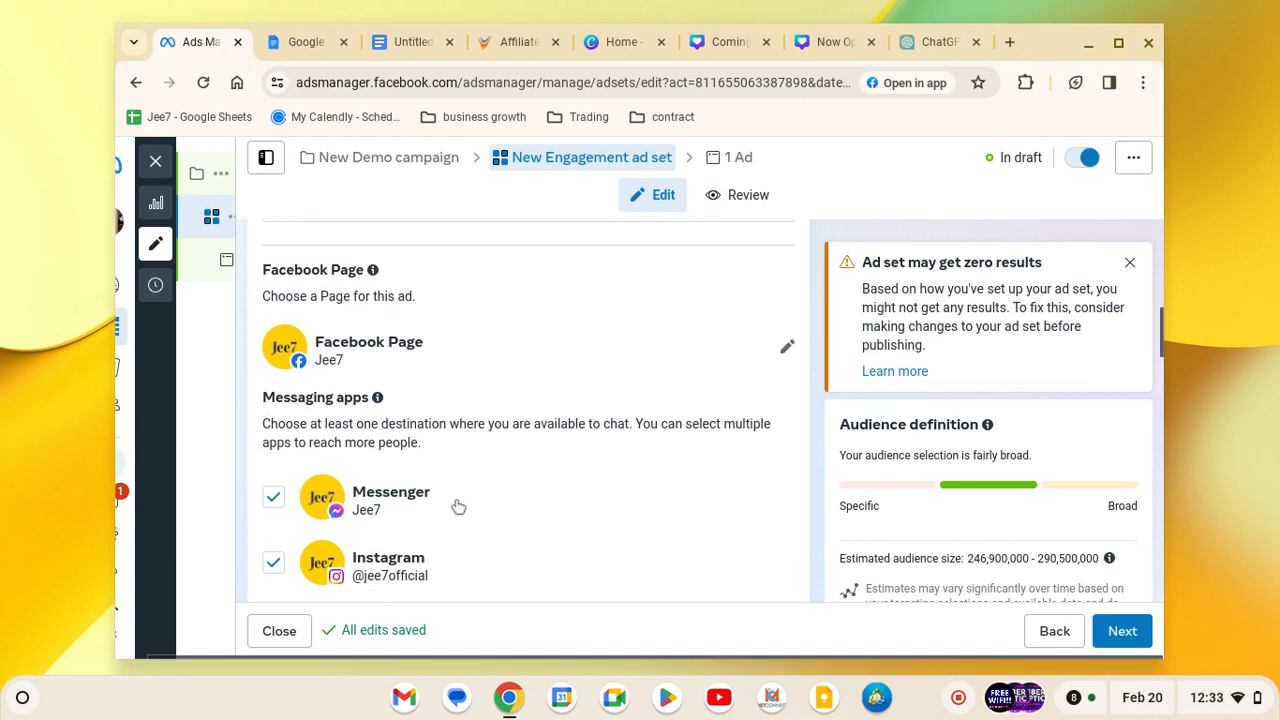
{"action": "scroll", "coordinate": [458, 507], "scroll_direction": "down", "scroll_amount": 2}
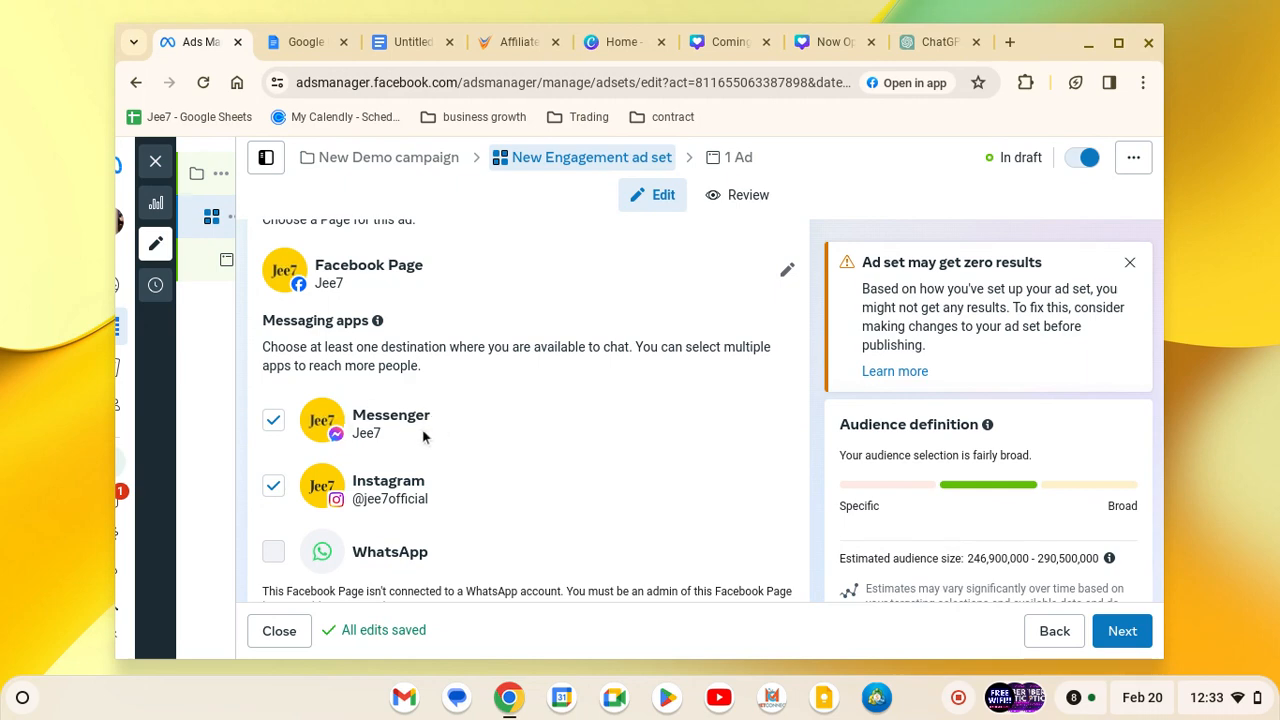
{"action": "scroll", "coordinate": [548, 456], "scroll_direction": "down", "scroll_amount": 3}
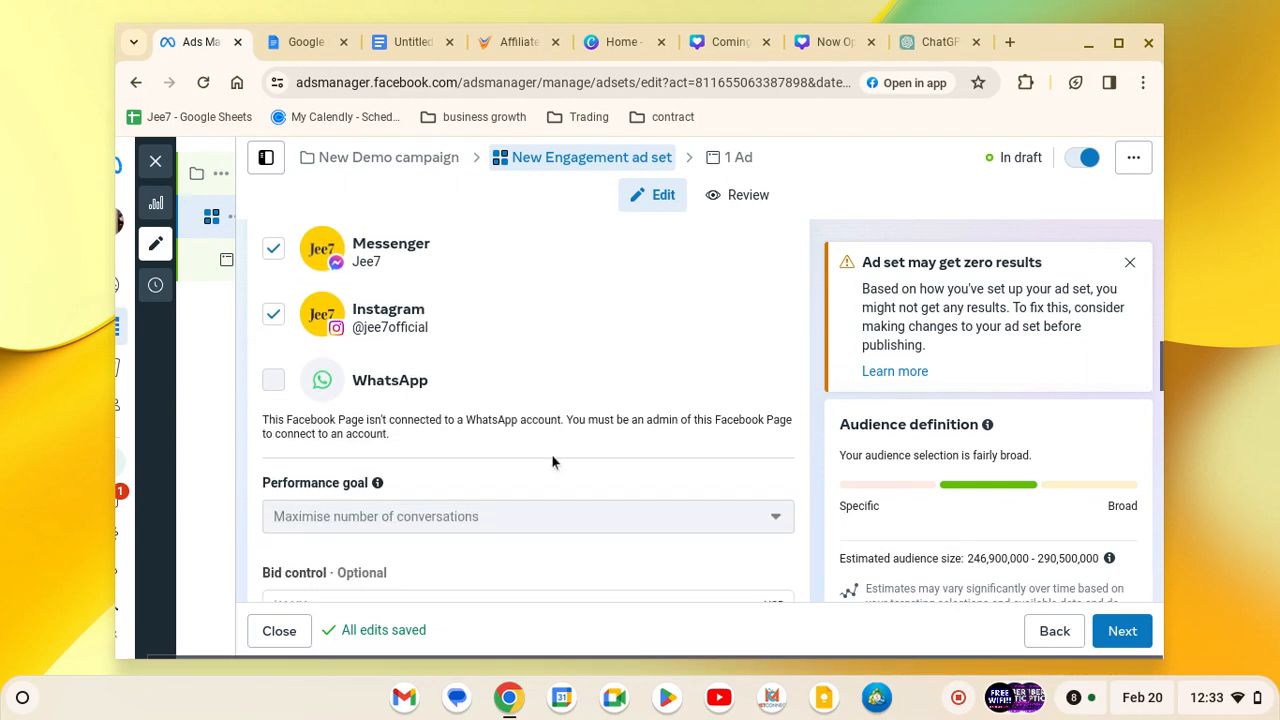
{"action": "scroll", "coordinate": [552, 461], "scroll_direction": "up", "scroll_amount": 2}
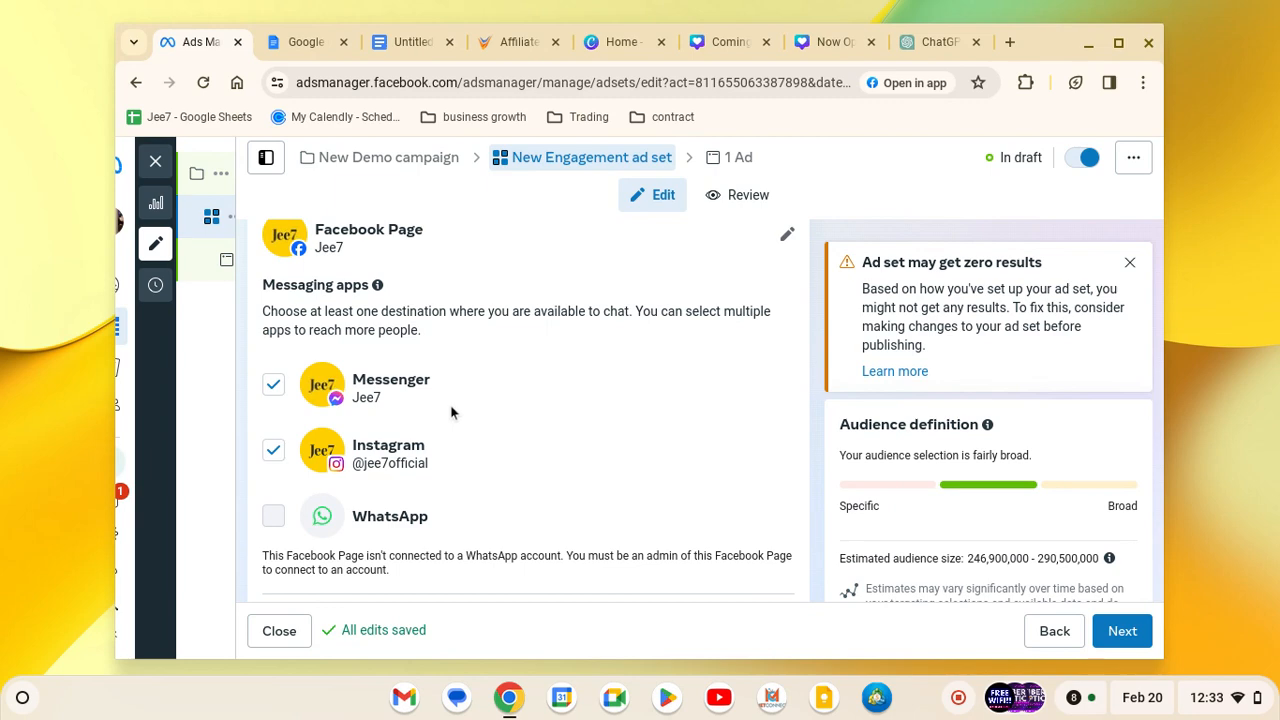
Set the ad set's daily budget to $5.
{"action": "scroll", "coordinate": [451, 412], "scroll_direction": "down", "scroll_amount": 4}
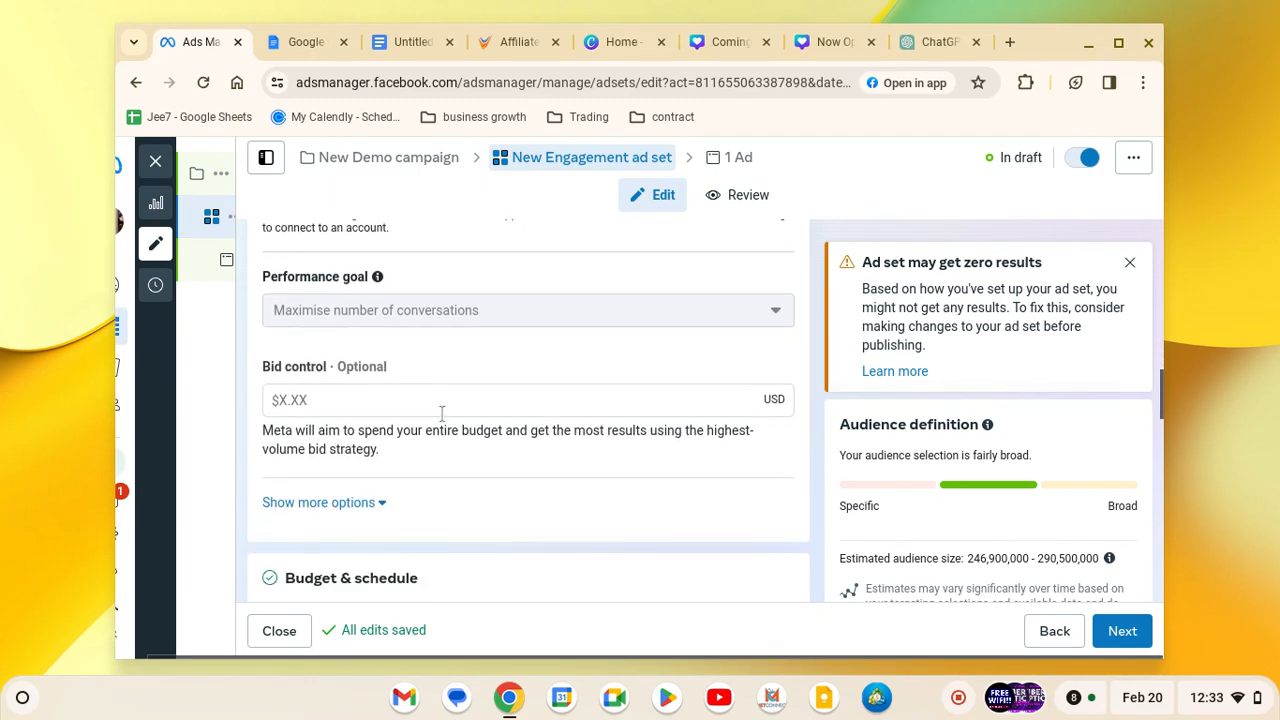
{"action": "scroll", "coordinate": [441, 413], "scroll_direction": "down", "scroll_amount": 3}
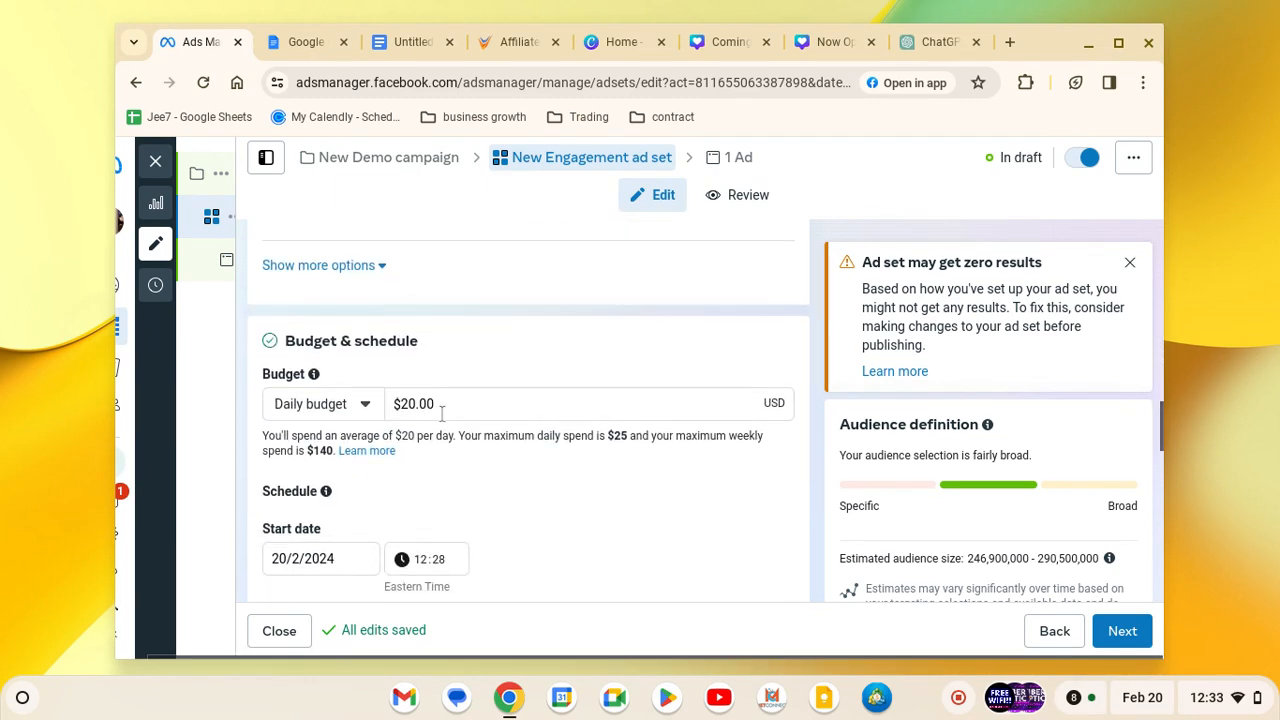
{"action": "left_click", "coordinate": [441, 405]}
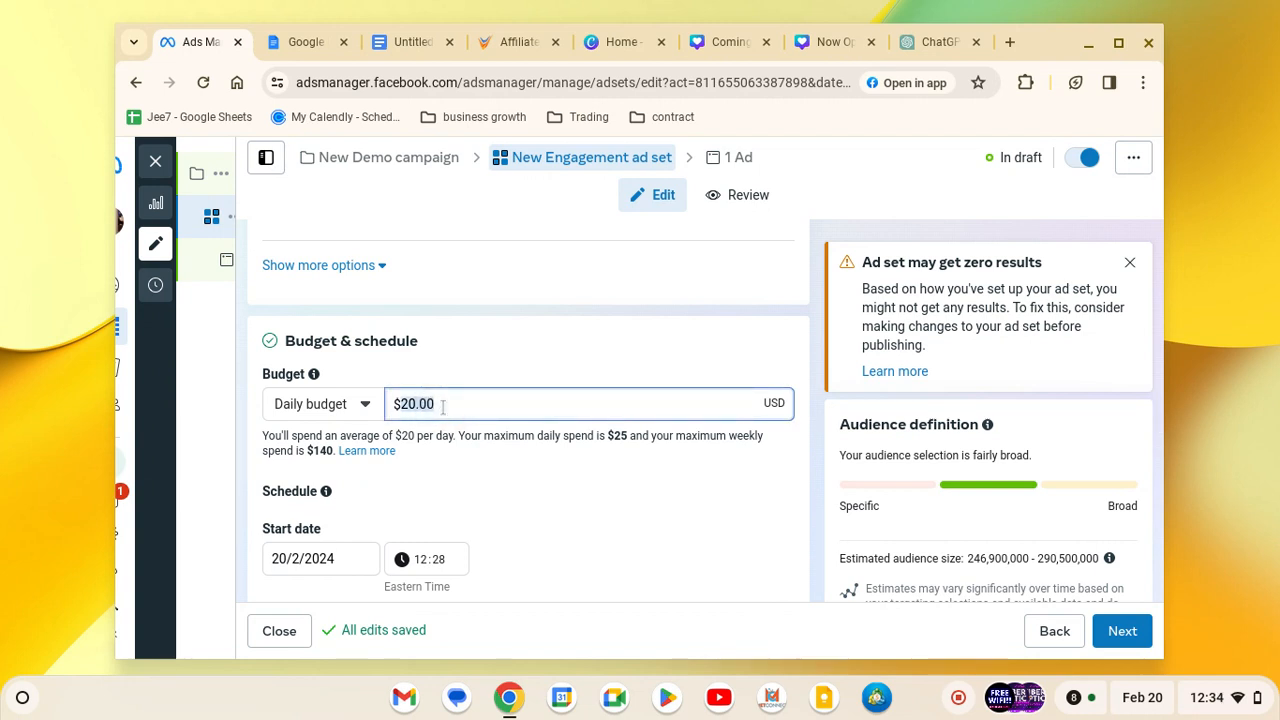
{"action": "type", "text": "5"}
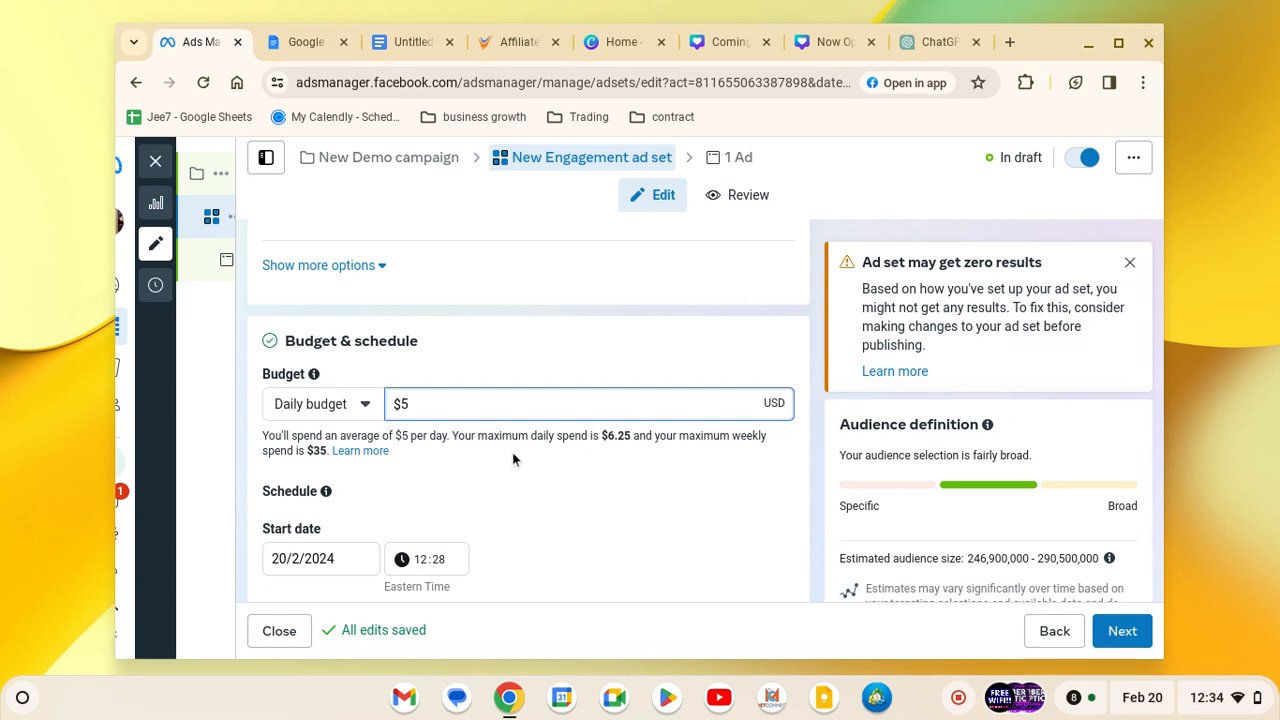
Review the ad set's start and end dates, budget scheduling, ad scheduling, audience controls and Advantage+ audience settings.
{"action": "scroll", "coordinate": [532, 433], "scroll_direction": "down", "scroll_amount": 3}
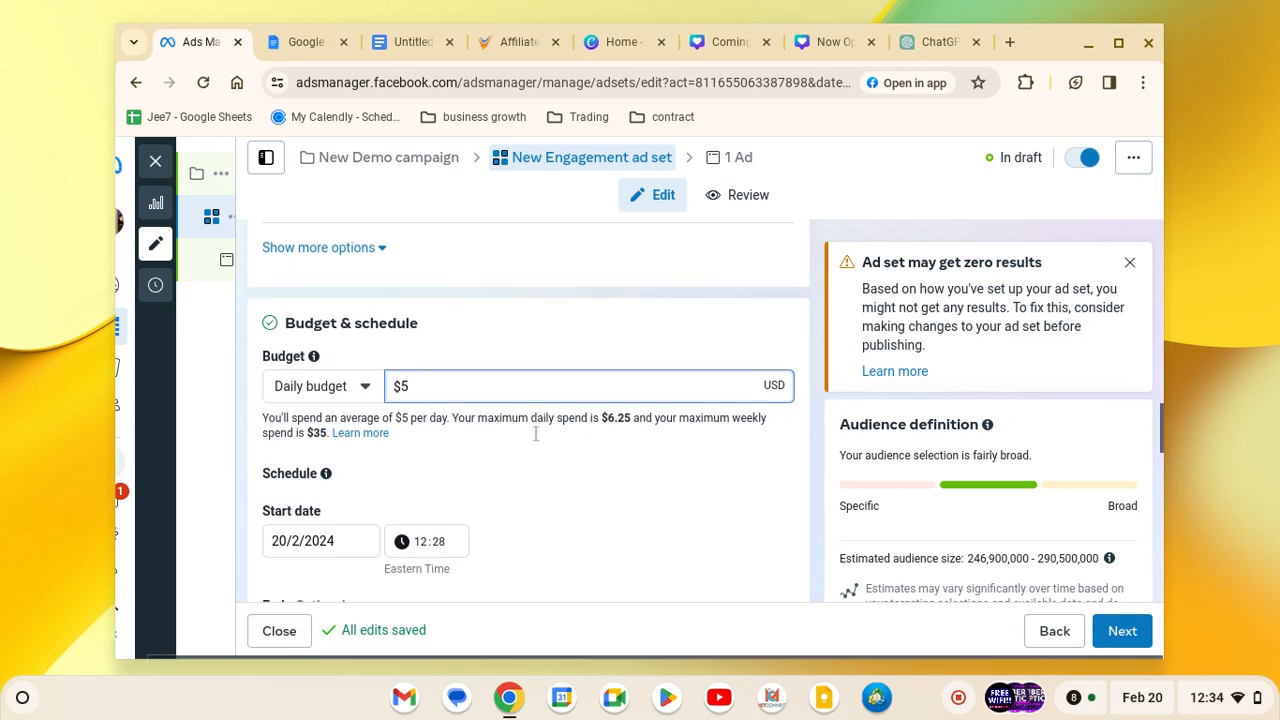
{"action": "scroll", "coordinate": [539, 446], "scroll_direction": "up", "scroll_amount": 2}
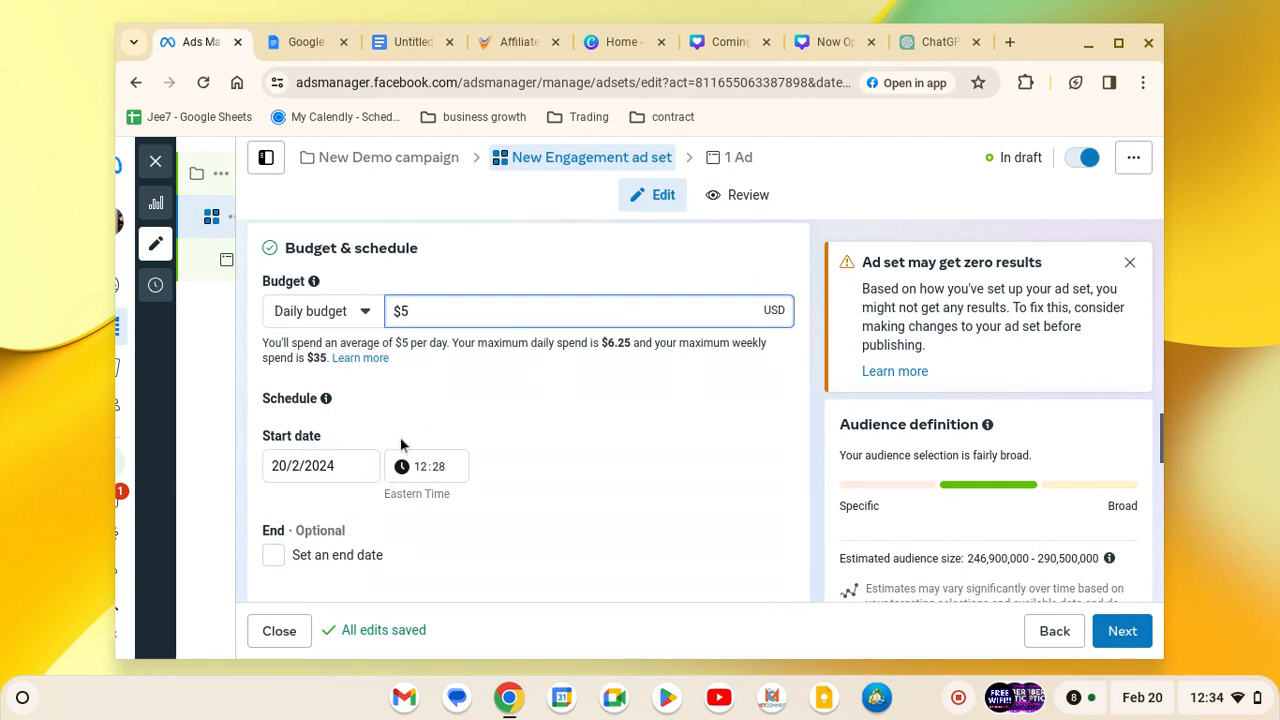
{"action": "scroll", "coordinate": [362, 470], "scroll_direction": "down", "scroll_amount": 1}
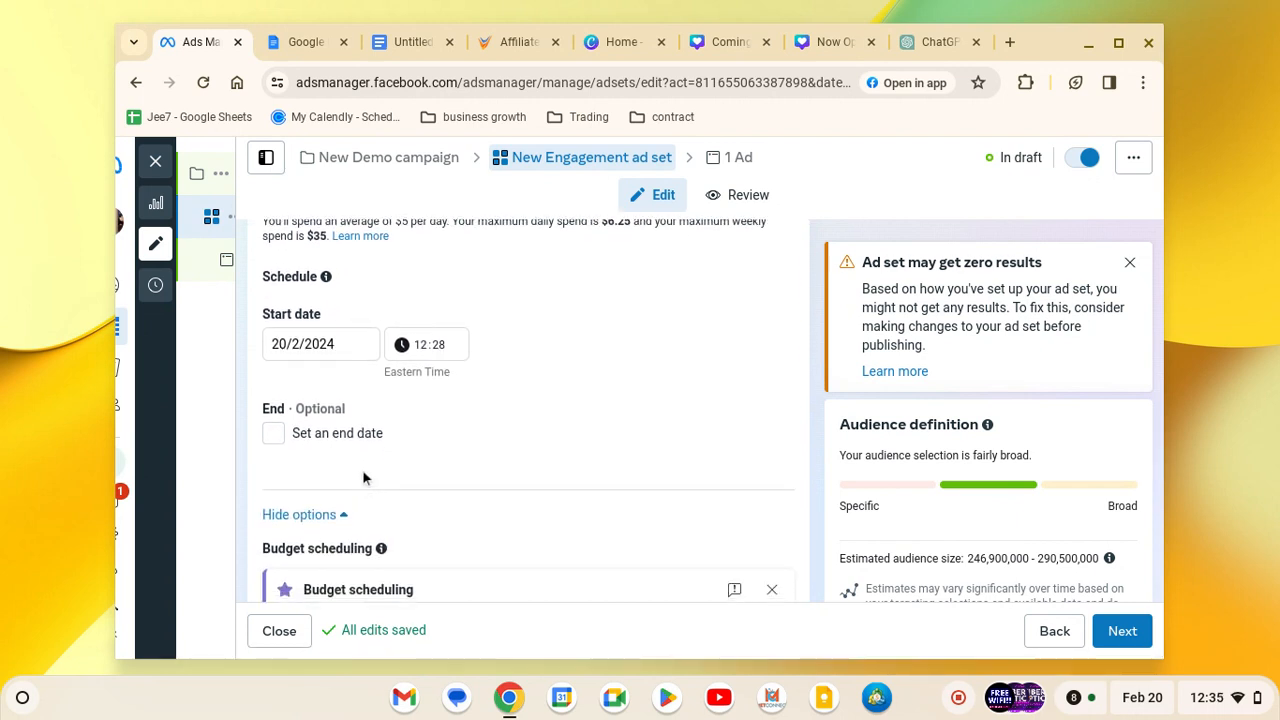
{"action": "scroll", "coordinate": [424, 451], "scroll_direction": "down", "scroll_amount": 2}
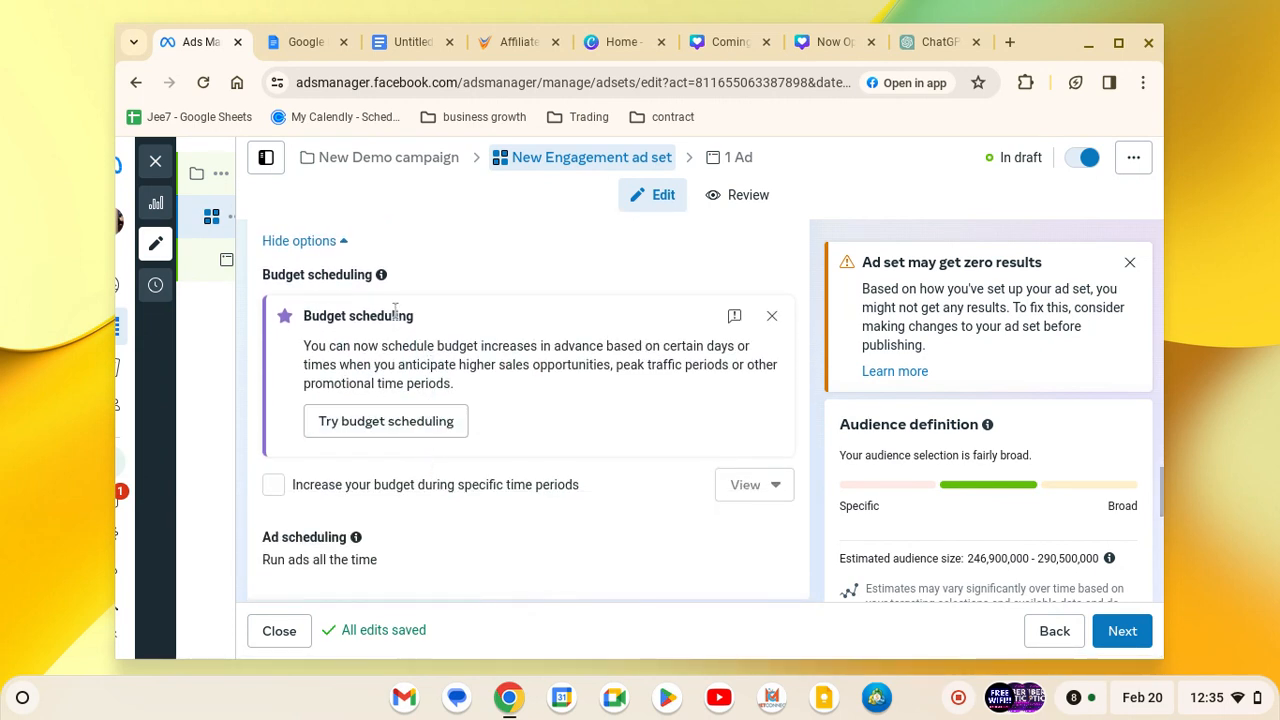
{"action": "scroll", "coordinate": [392, 308], "scroll_direction": "down", "scroll_amount": 1}
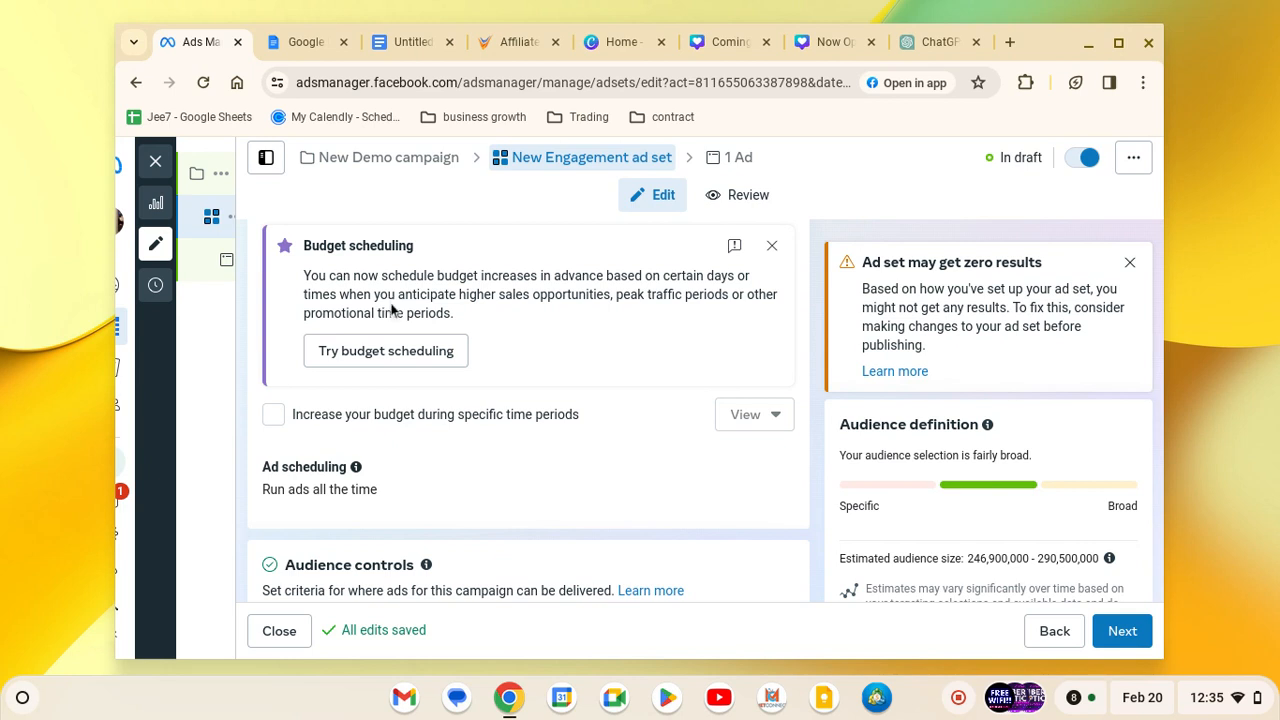
{"action": "scroll", "coordinate": [391, 310], "scroll_direction": "down", "scroll_amount": 3}
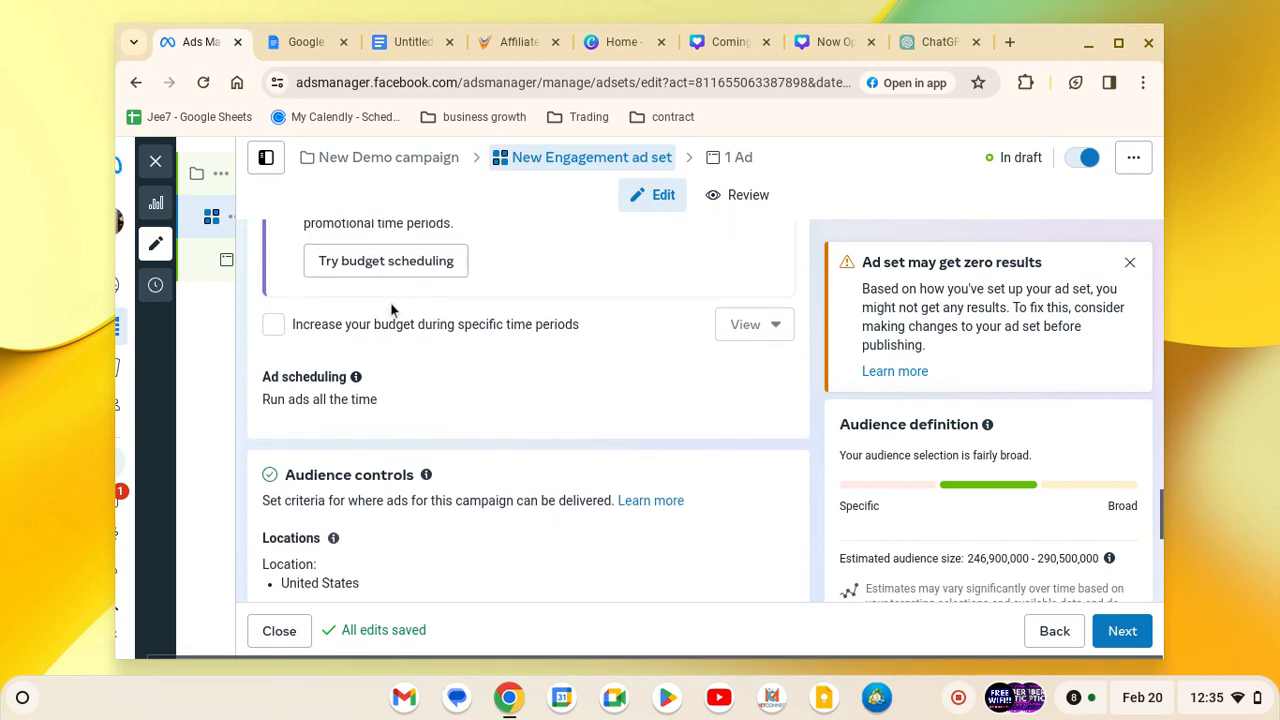
{"action": "scroll", "coordinate": [391, 310], "scroll_direction": "down", "scroll_amount": 3}
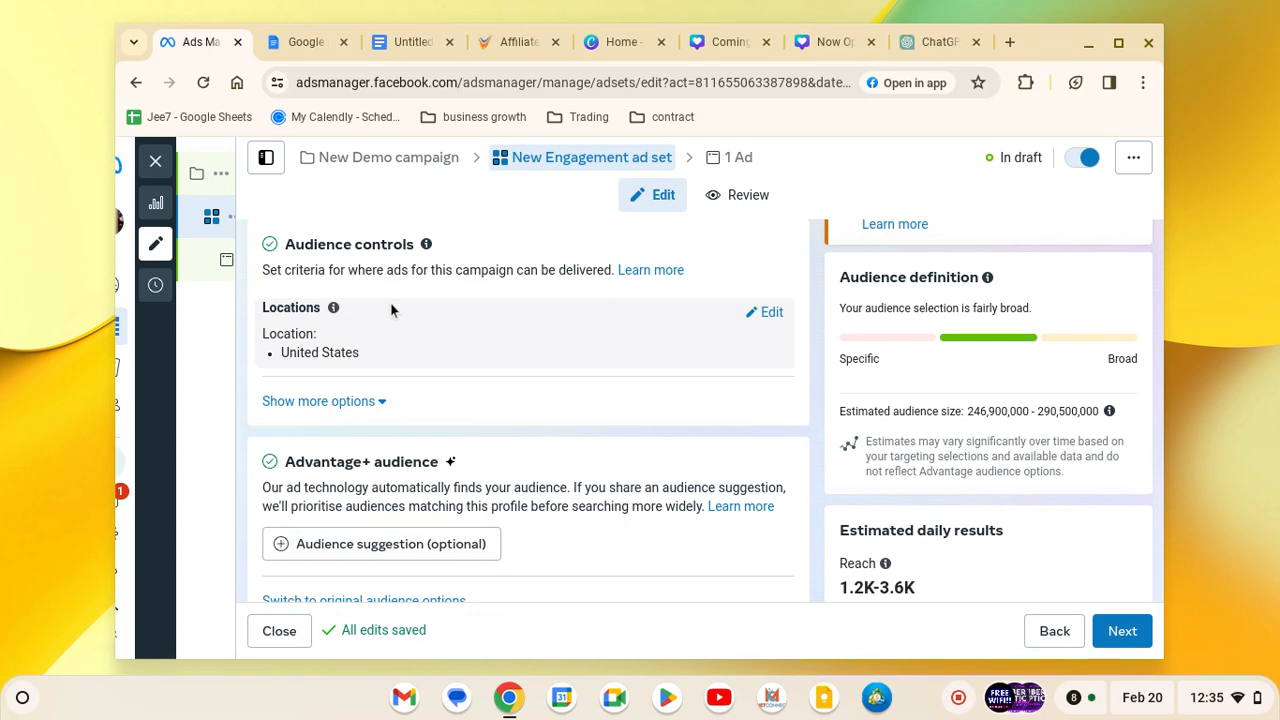
{"action": "scroll", "coordinate": [417, 345], "scroll_direction": "down", "scroll_amount": 3}
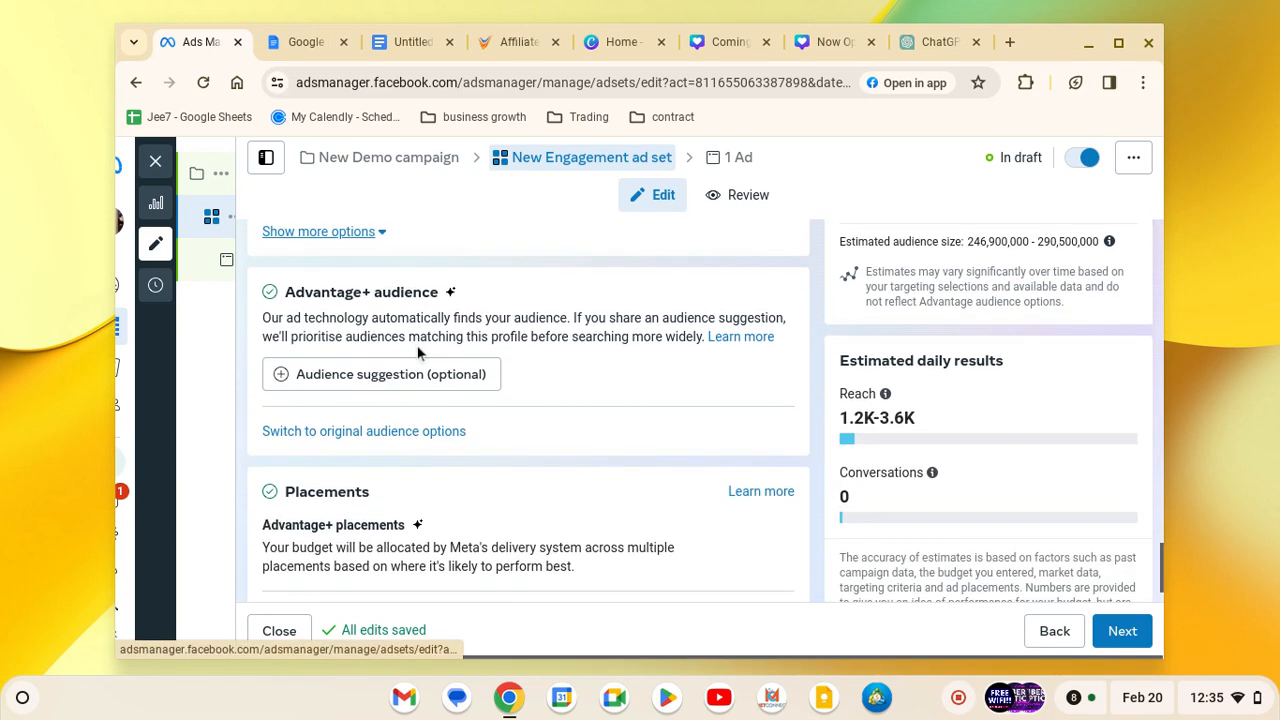
{"action": "scroll", "coordinate": [417, 345], "scroll_direction": "up", "scroll_amount": 3}
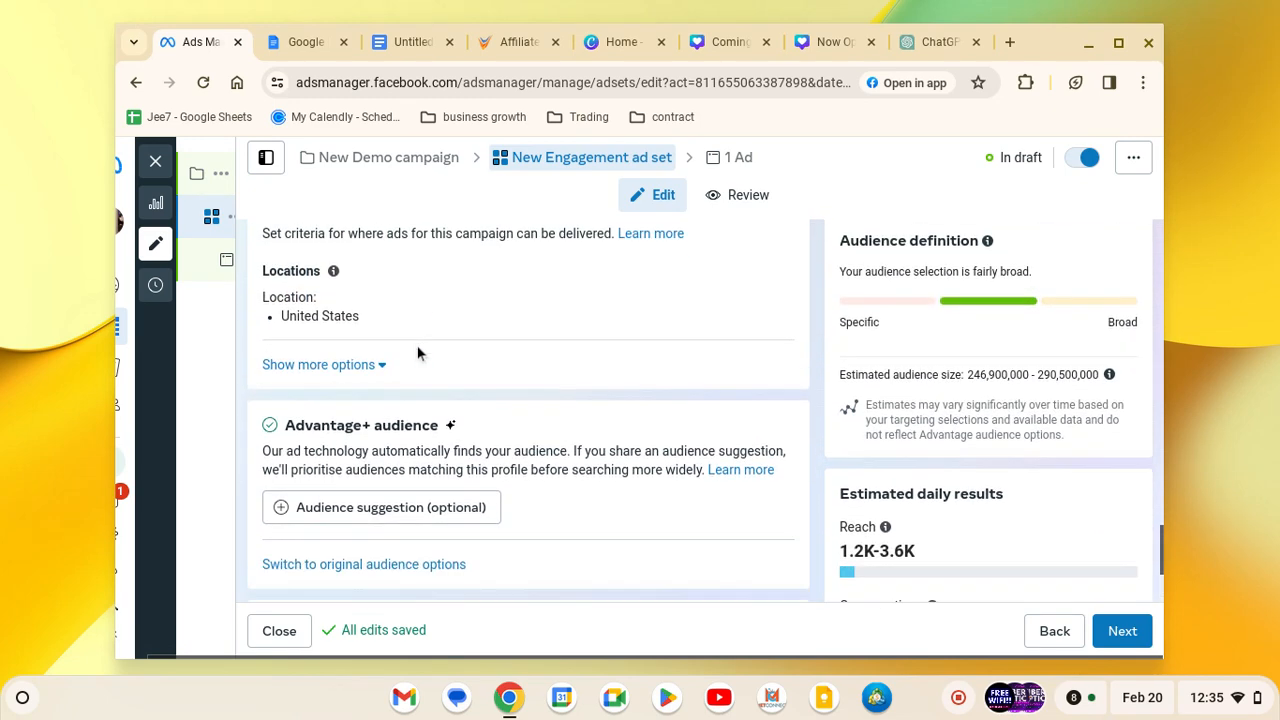
{"action": "scroll", "coordinate": [417, 352], "scroll_direction": "up", "scroll_amount": 1}
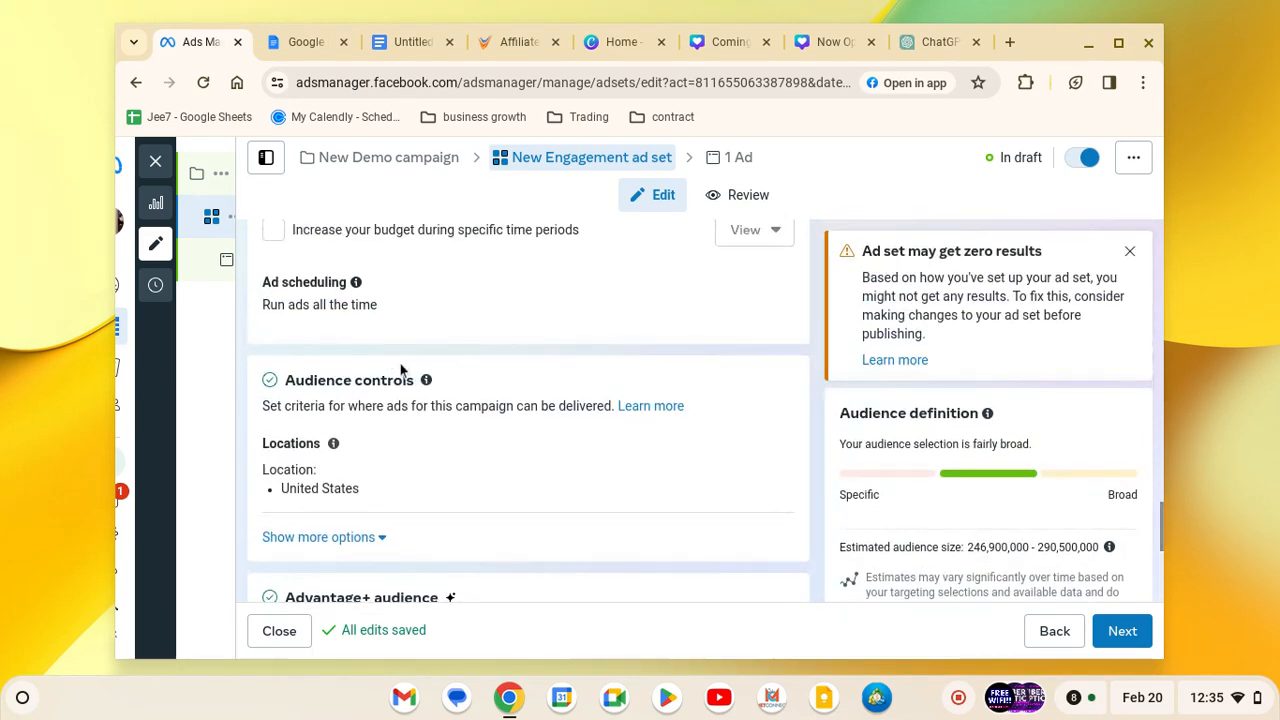
{"action": "scroll", "coordinate": [400, 370], "scroll_direction": "down", "scroll_amount": 1}
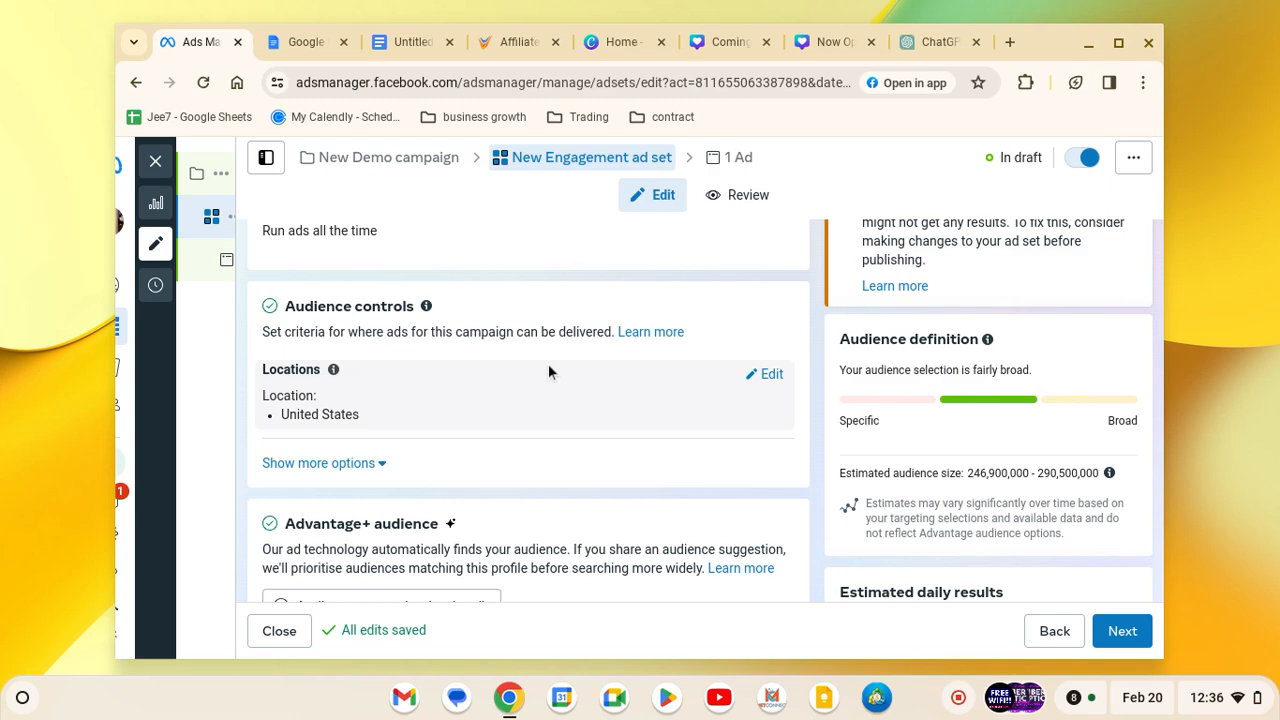
Open the ad set's audience locations for editing and bring up the location search with its map.
{"action": "left_click", "coordinate": [765, 374]}
{"action": "scroll", "coordinate": [503, 433], "scroll_direction": "down", "scroll_amount": 3}
{"action": "scroll", "coordinate": [503, 440], "scroll_direction": "up", "scroll_amount": 2}
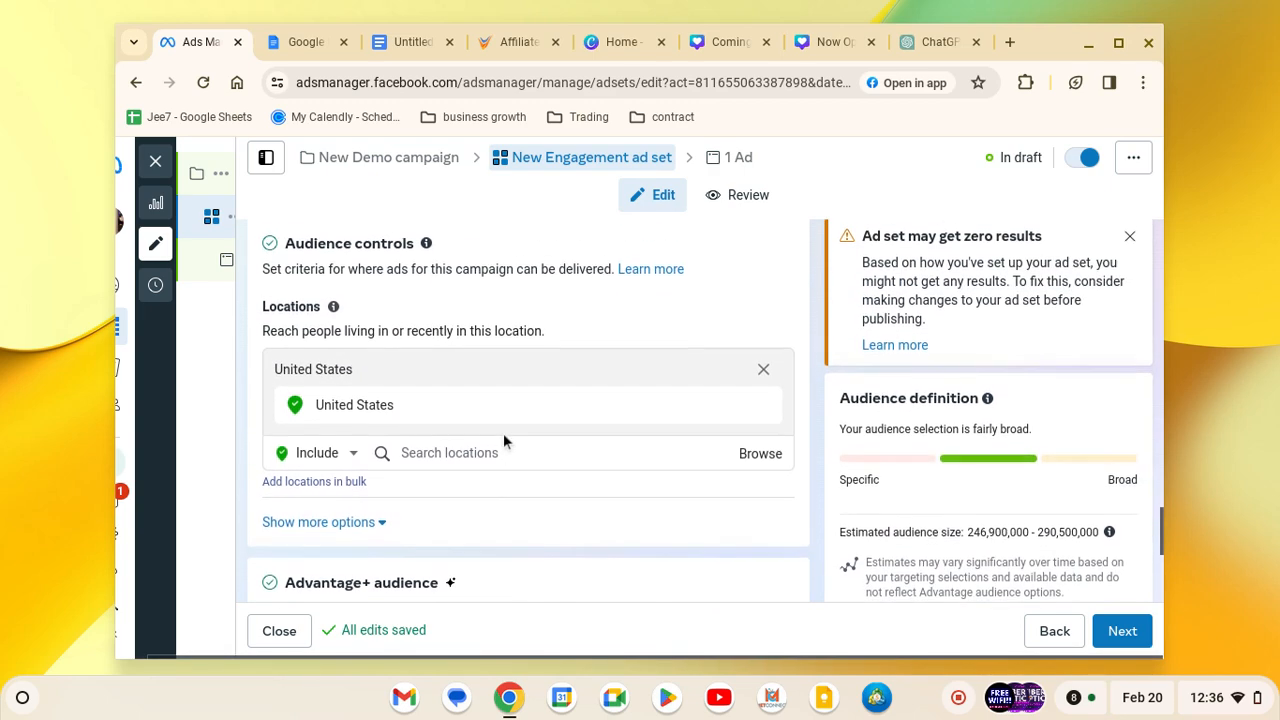
{"action": "left_click", "coordinate": [511, 452]}
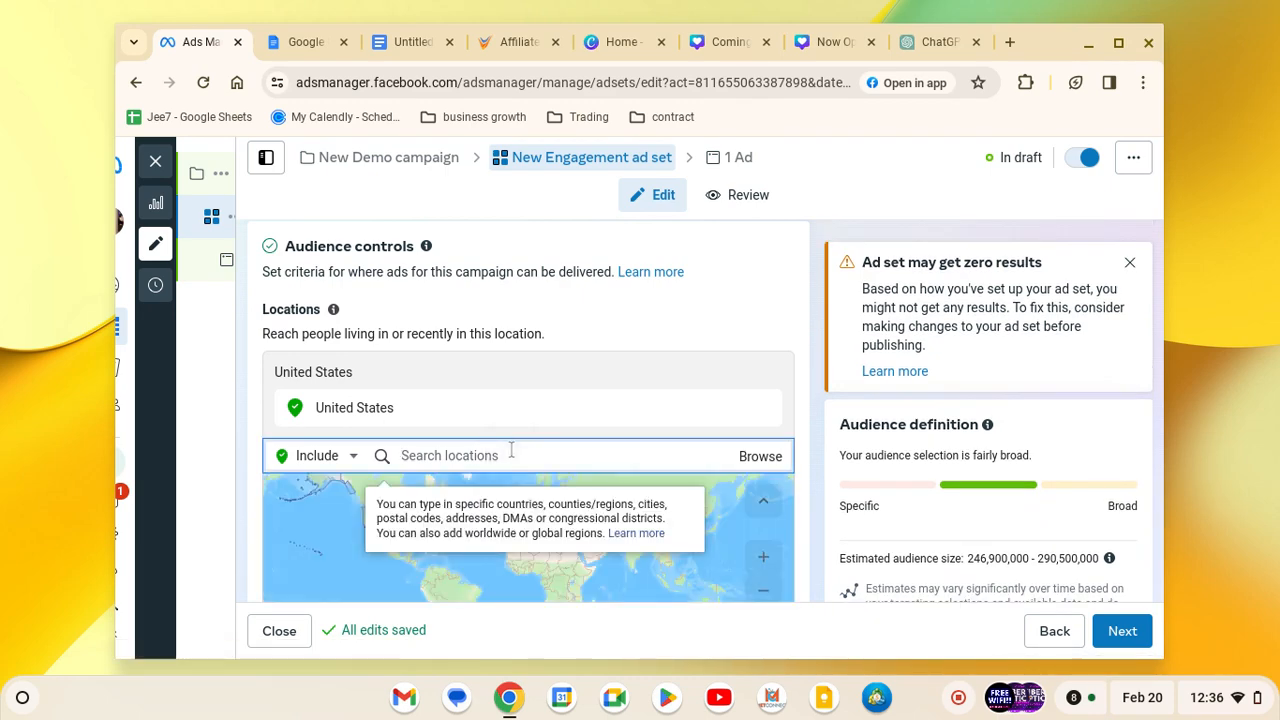
{"action": "scroll", "coordinate": [672, 382], "scroll_direction": "down", "scroll_amount": 2}
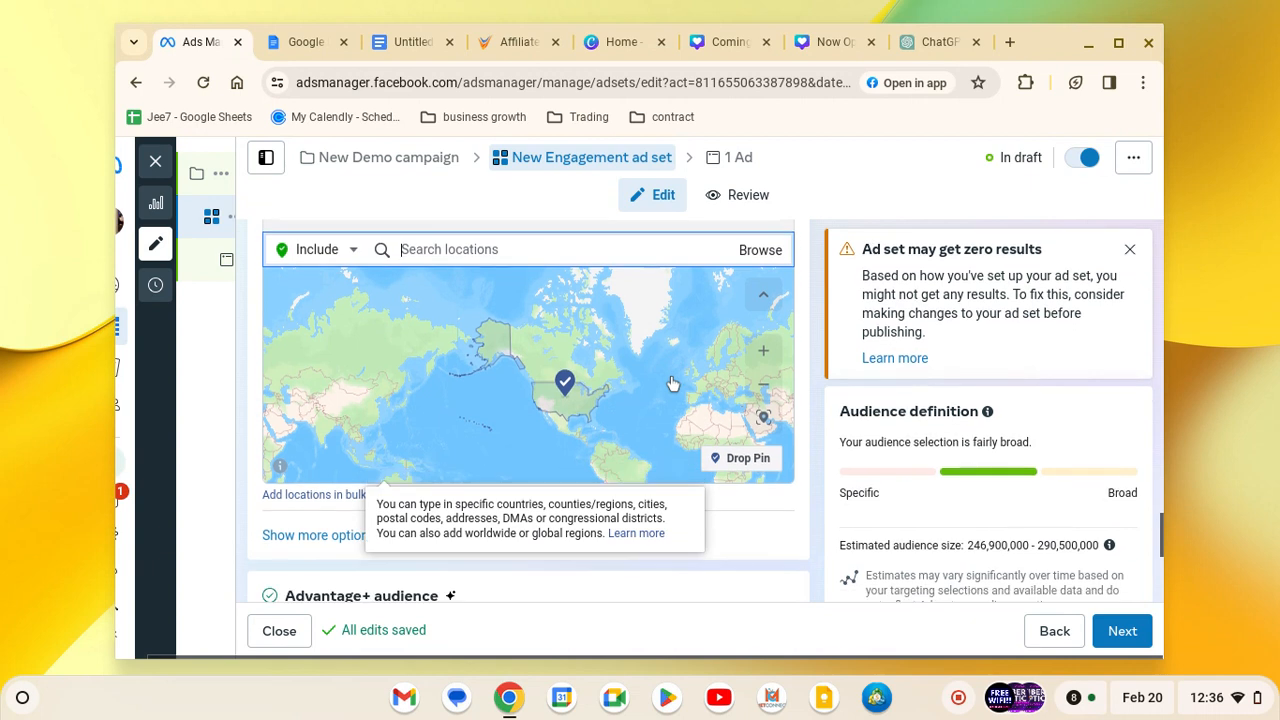
Set the ad set's included audience location to postcode 77012, Houston, Texas, United States.
{"action": "scroll", "coordinate": [671, 376], "scroll_direction": "up", "scroll_amount": 1}
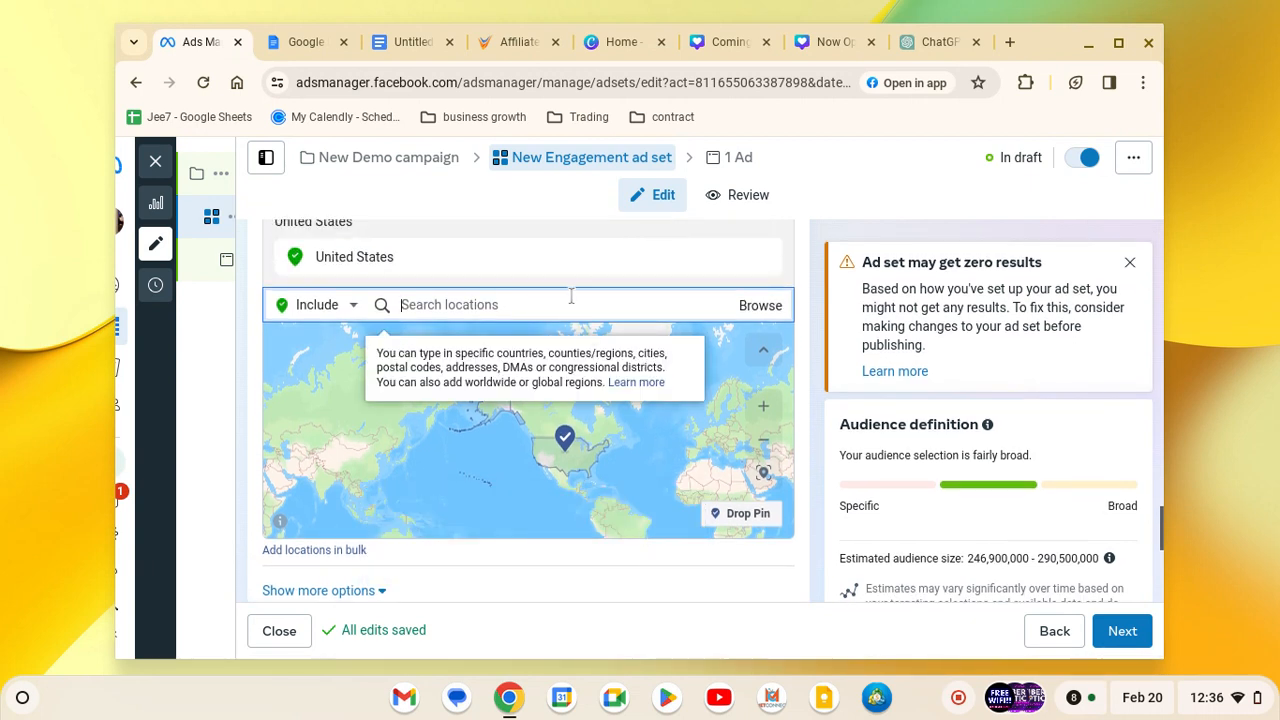
{"action": "left_click", "coordinate": [568, 300]}
{"action": "type", "text": "2"}
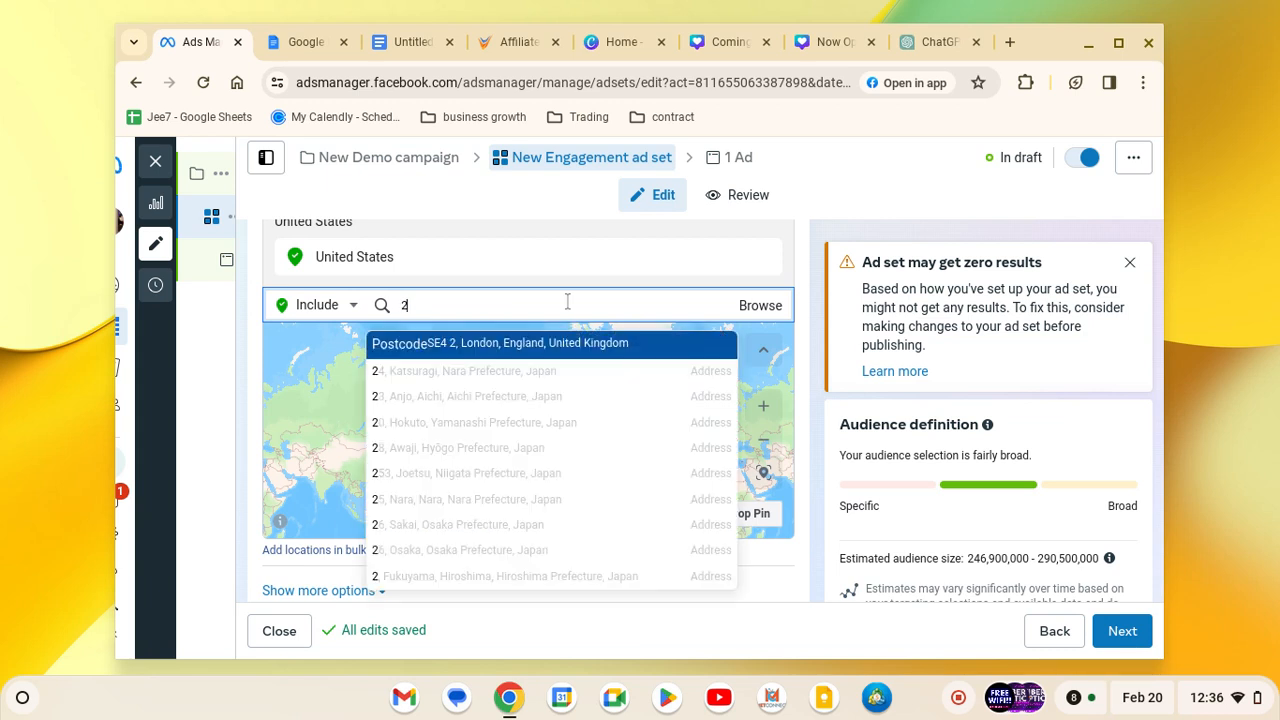
{"action": "key", "text": "BackSpace"}
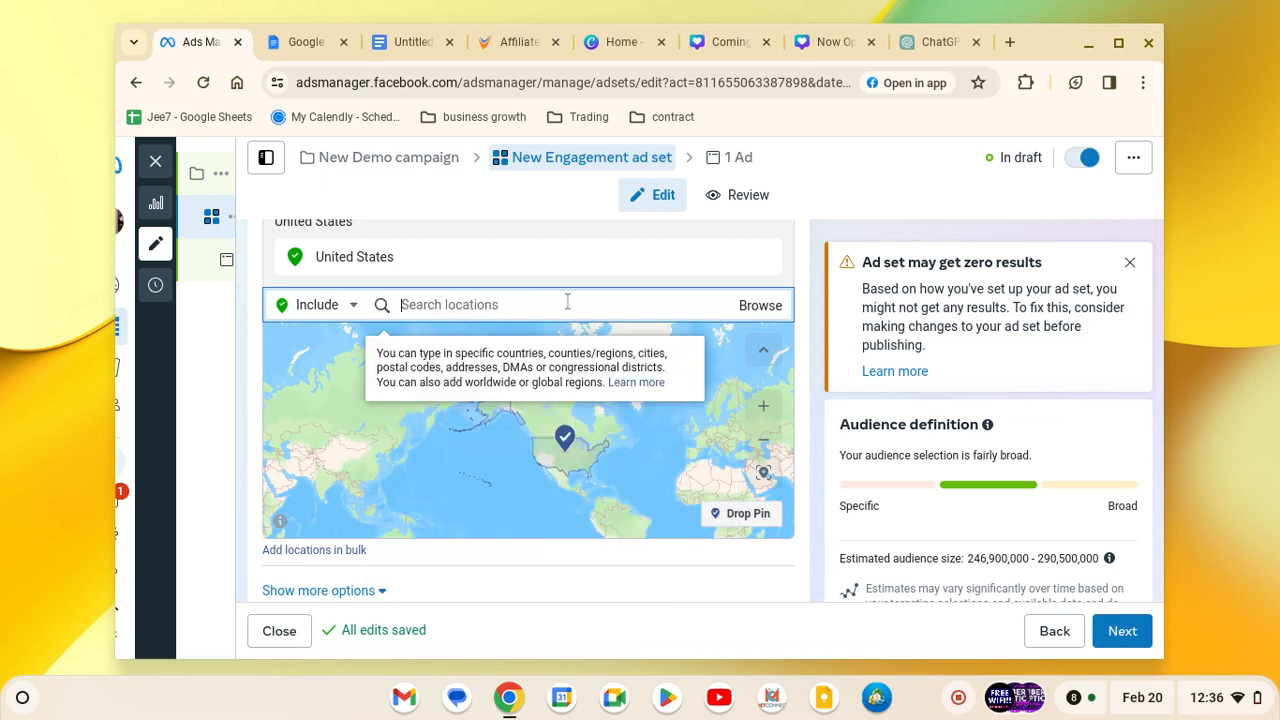
{"action": "type", "text": "77012"}
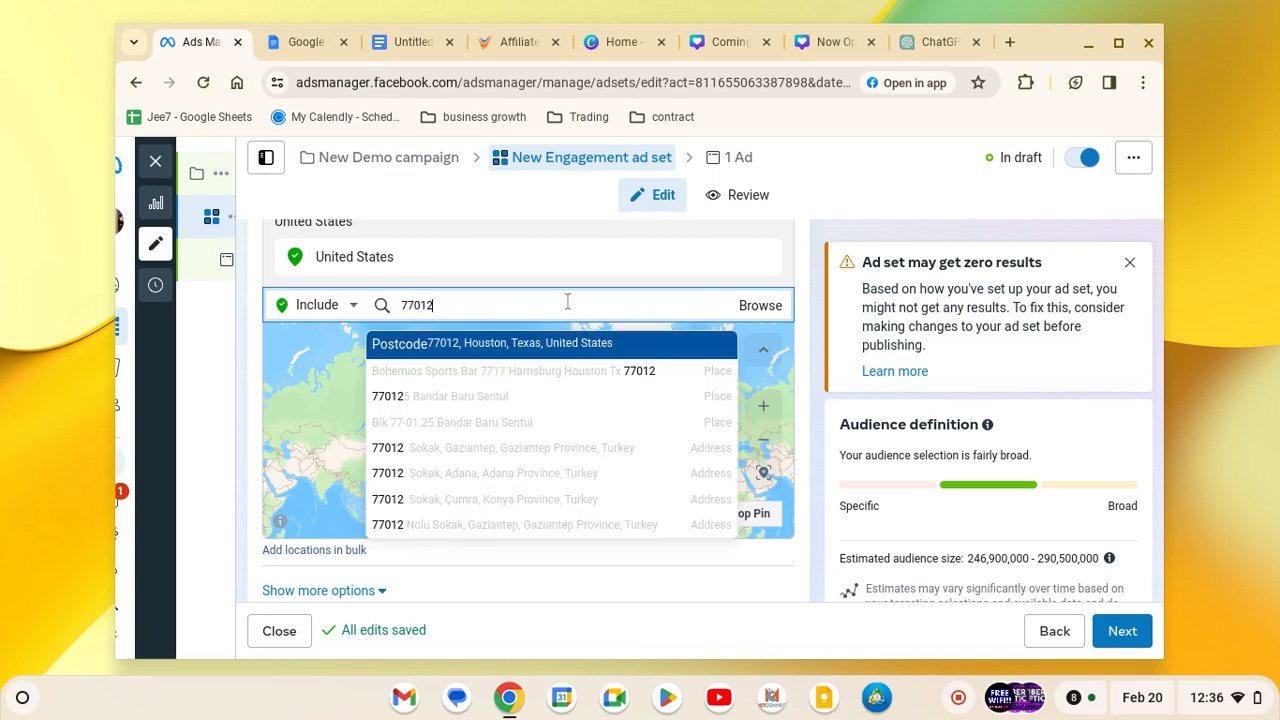
{"action": "left_click", "coordinate": [562, 356]}
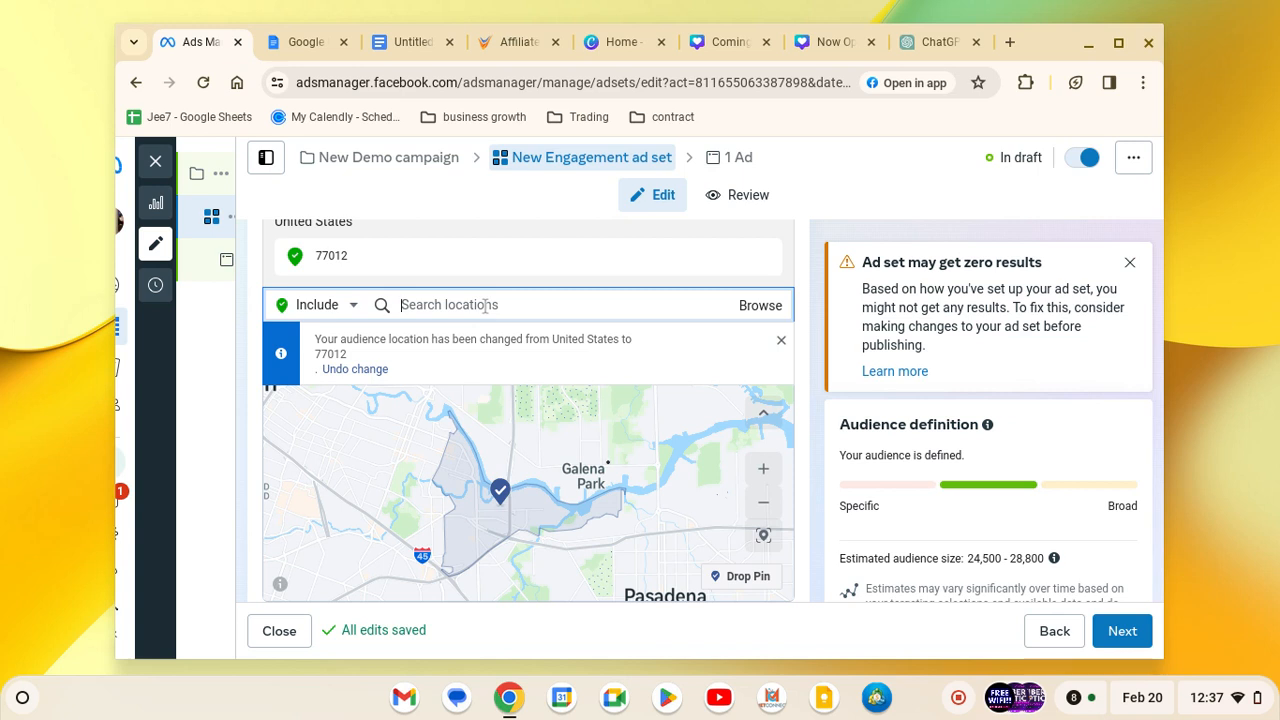
Target the city of Houston, Texas, United States as the included audience location and check its coverage on the map.
{"action": "type", "text": "houston"}
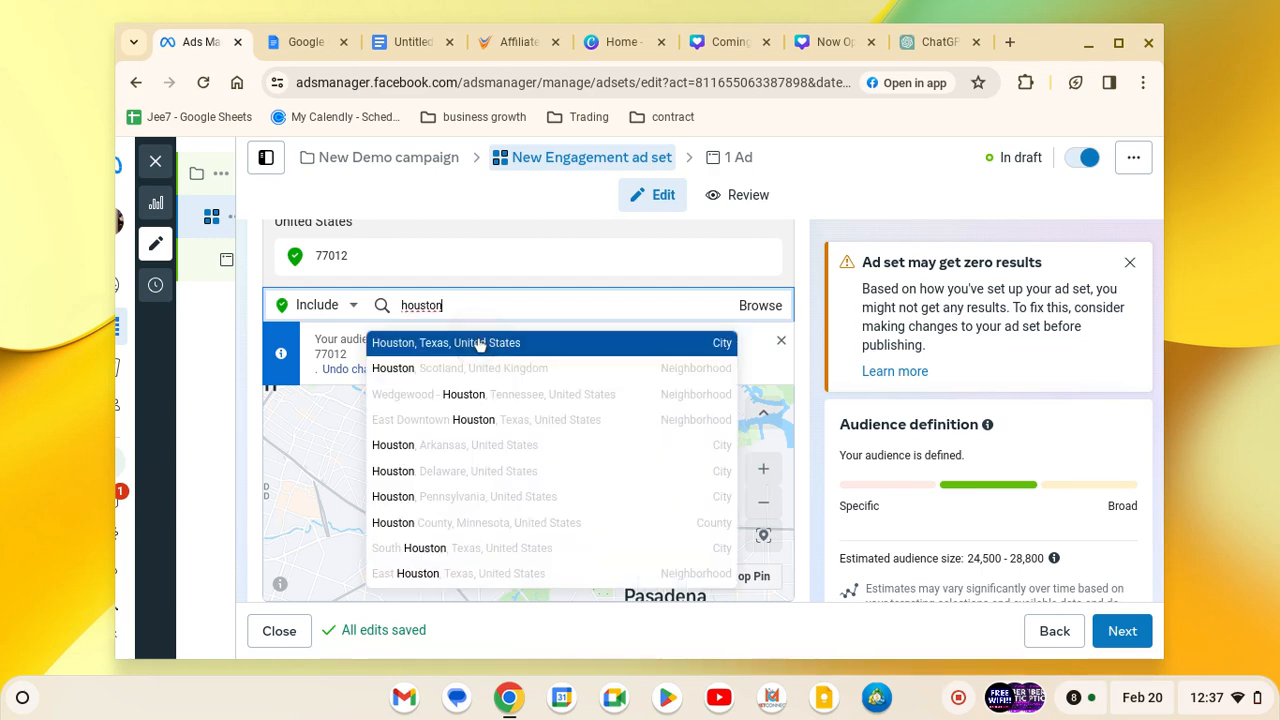
{"action": "left_click", "coordinate": [480, 343]}
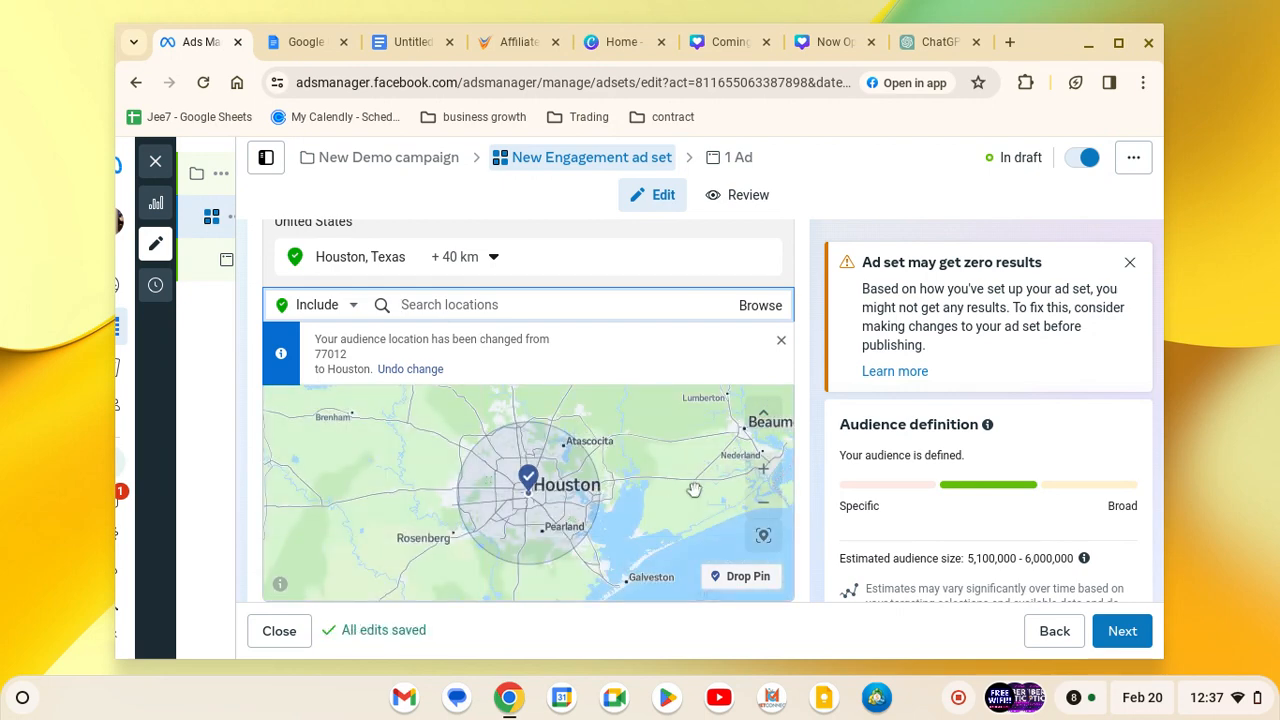
{"action": "scroll", "coordinate": [694, 490], "scroll_direction": "up", "scroll_amount": 2}
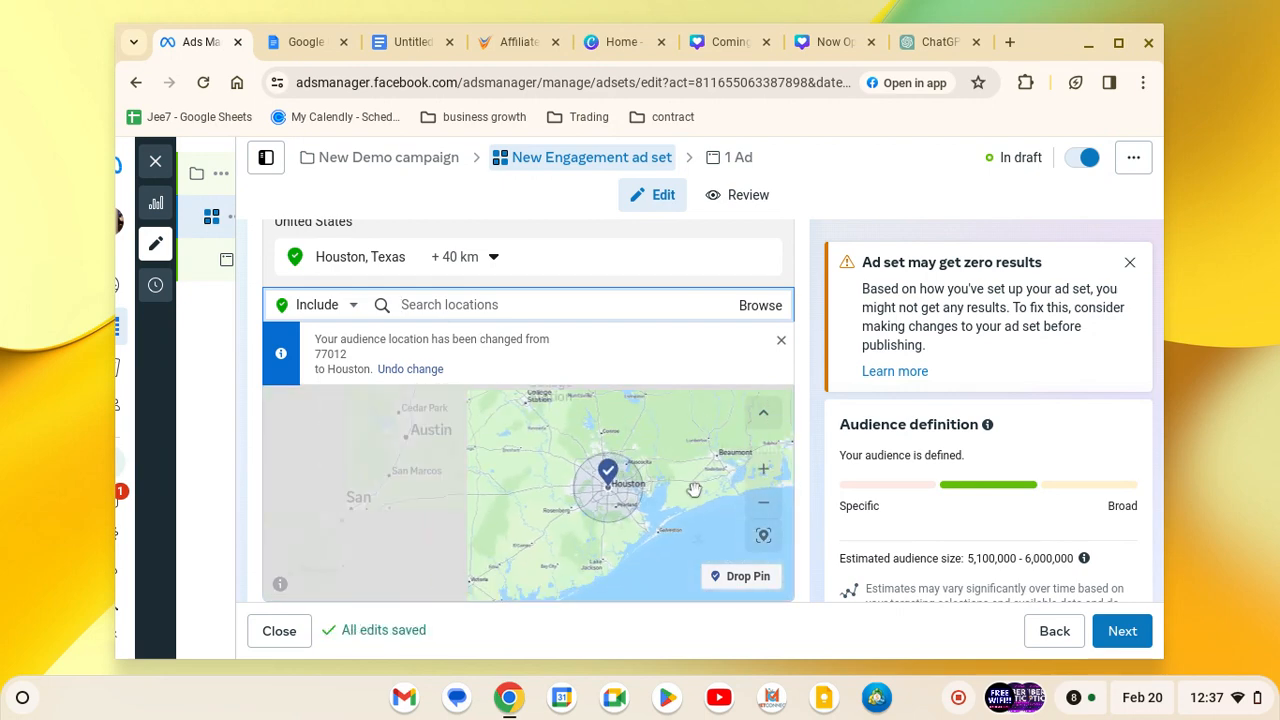
{"action": "left_click_drag", "start_coordinate": [545, 512], "coordinate": [668, 498]}
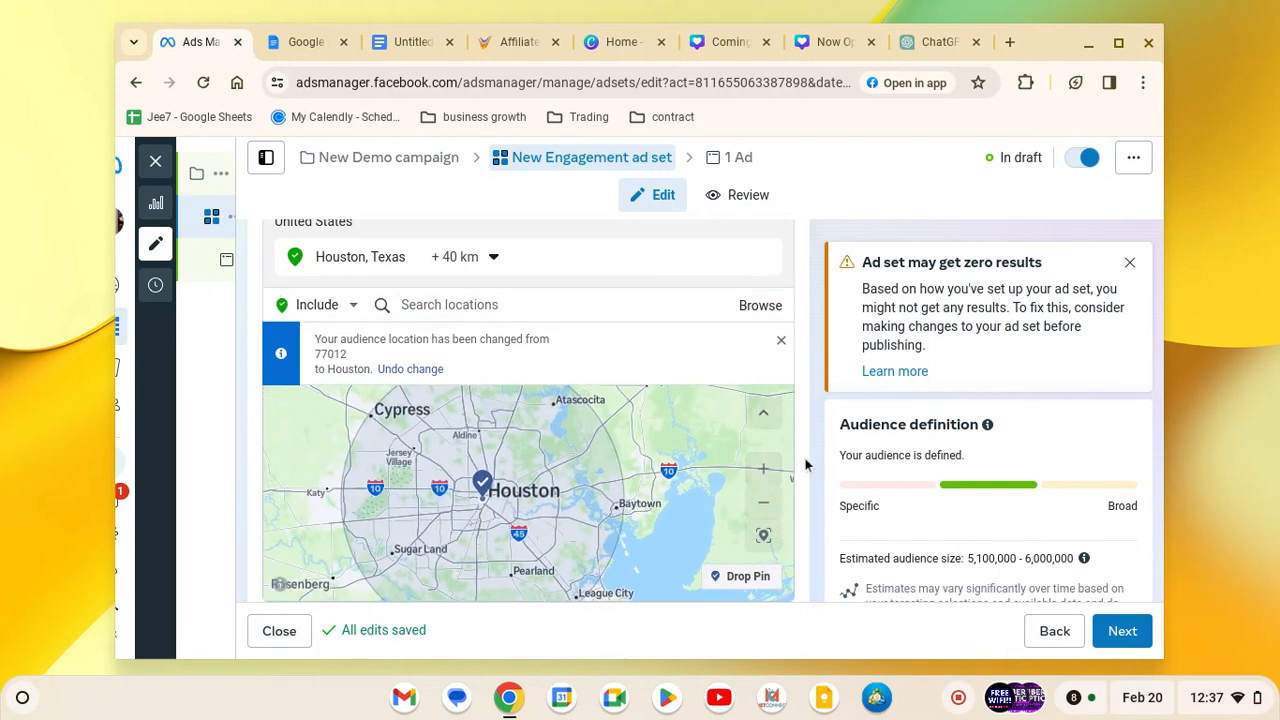
{"action": "scroll", "coordinate": [806, 463], "scroll_direction": "down", "scroll_amount": 2}
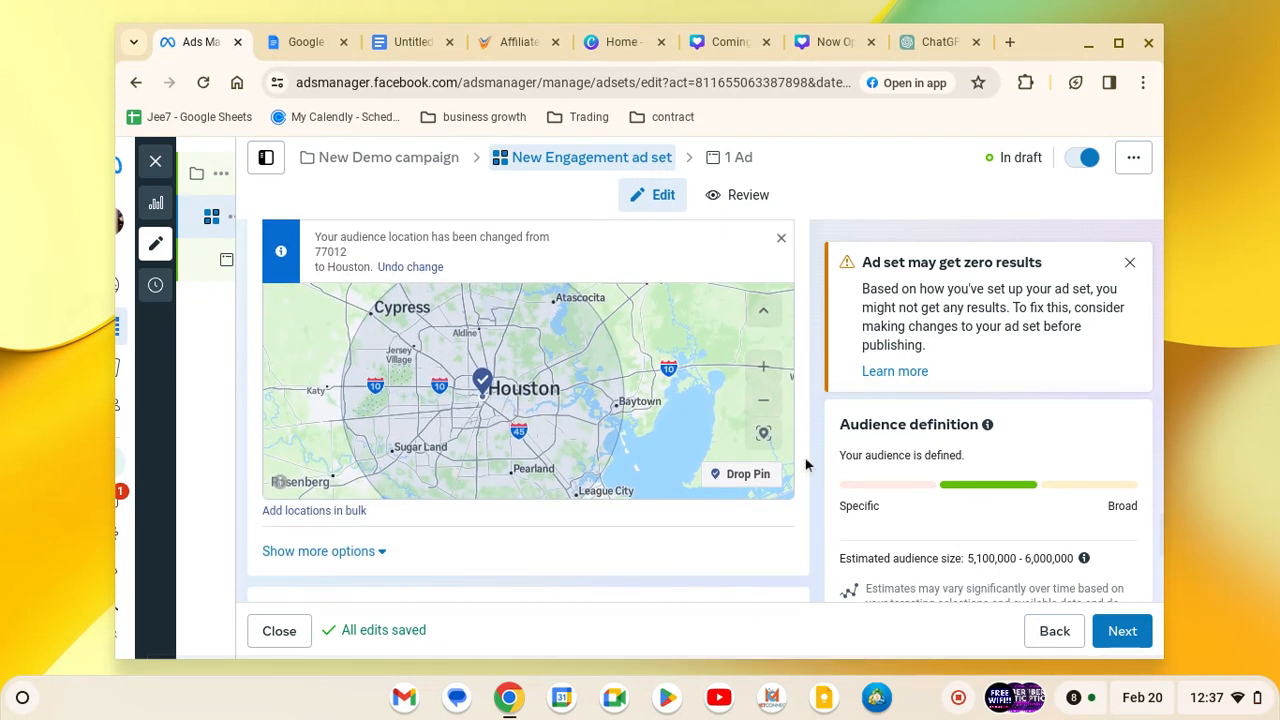
{"action": "left_click", "coordinate": [761, 406]}
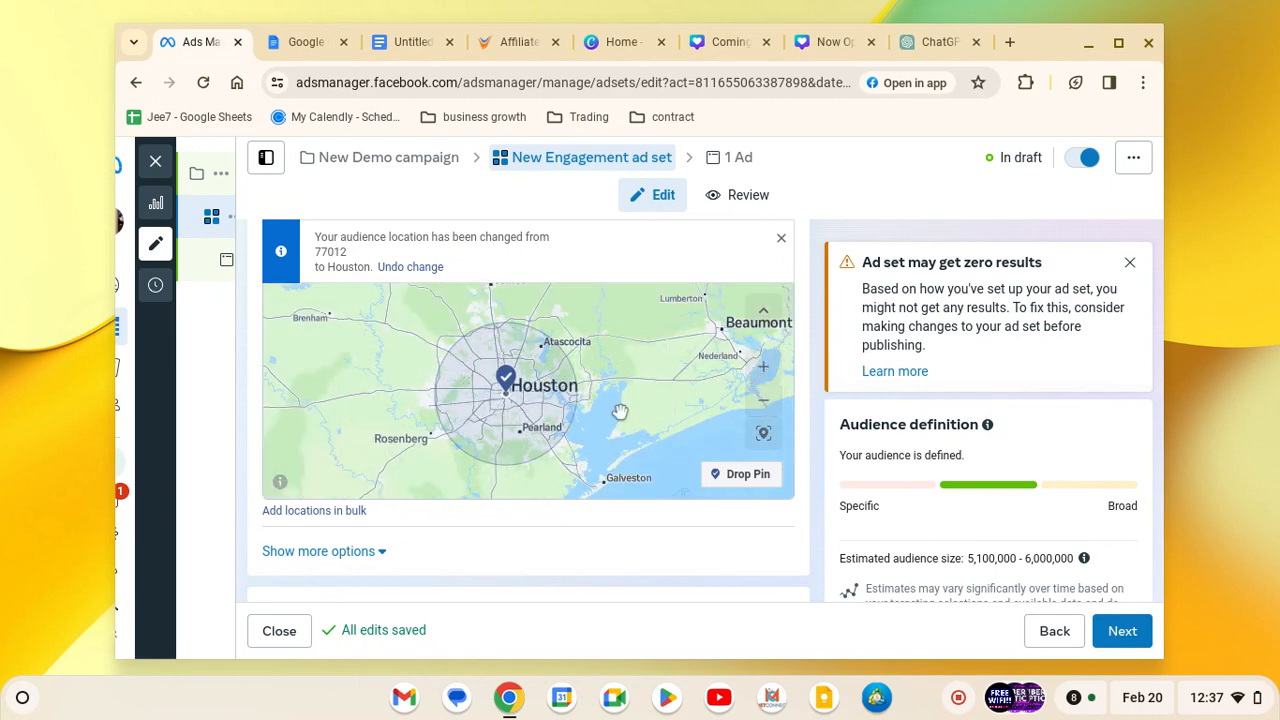
Expand the additional Placements options and switch the ad set to Manual placements.
{"action": "scroll", "coordinate": [804, 415], "scroll_direction": "down", "scroll_amount": 5}
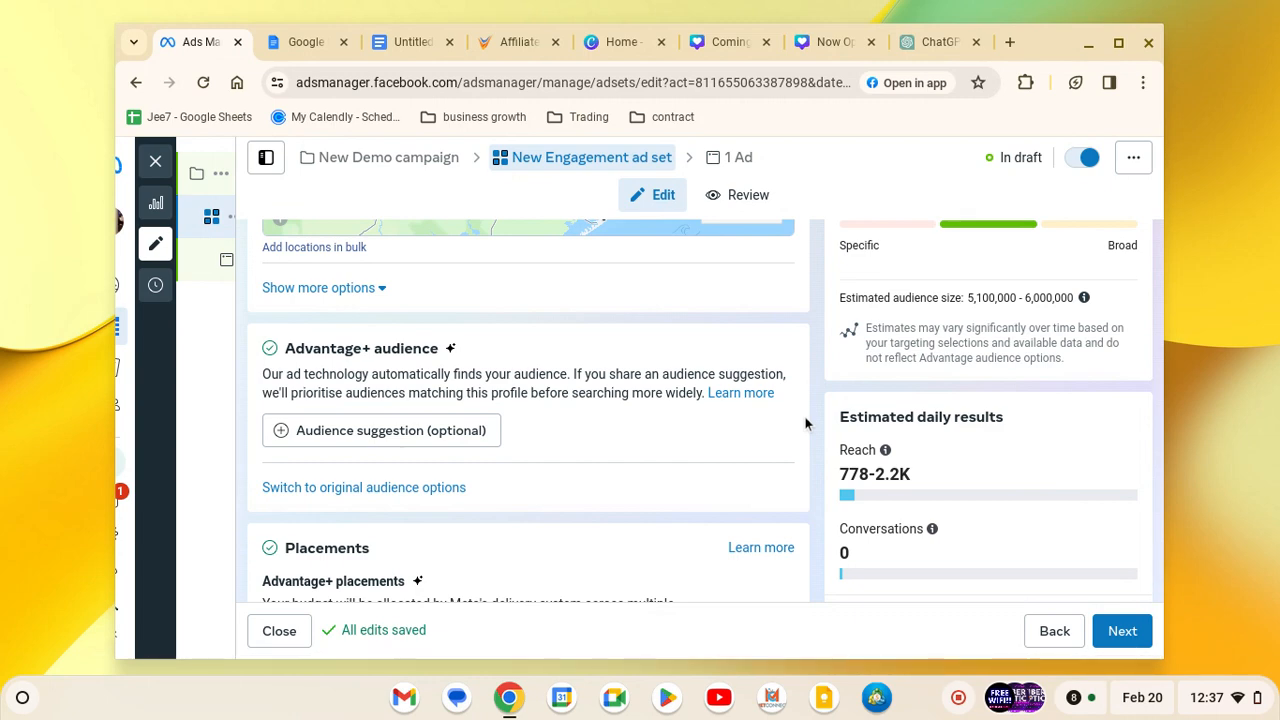
{"action": "scroll", "coordinate": [804, 415], "scroll_direction": "up", "scroll_amount": 5}
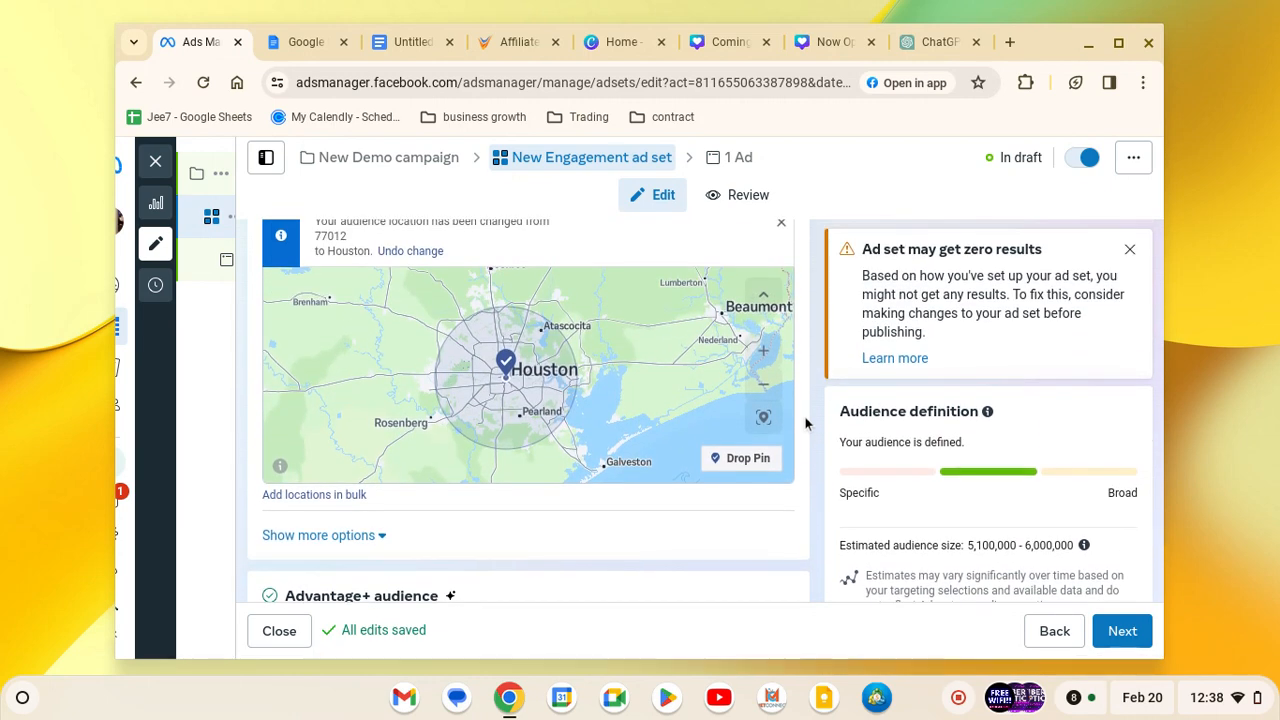
{"action": "scroll", "coordinate": [805, 423], "scroll_direction": "down", "scroll_amount": 5}
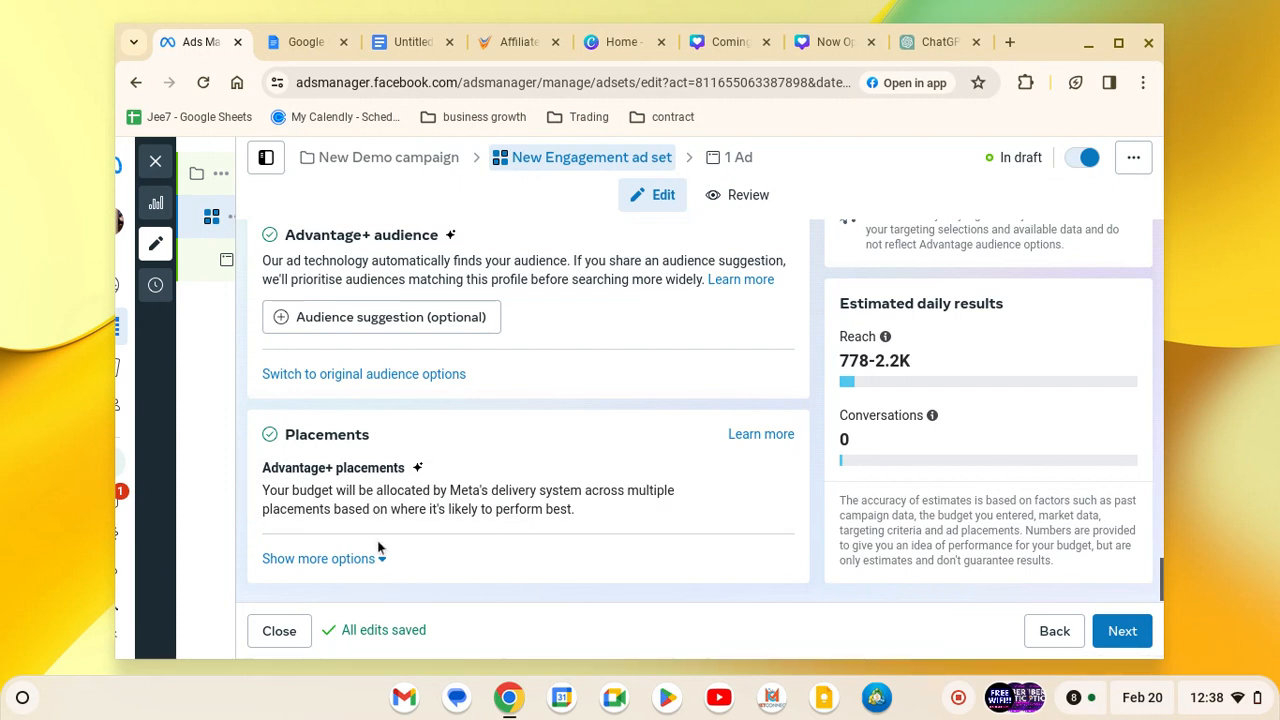
{"action": "mouse_move", "coordinate": [398, 501]}
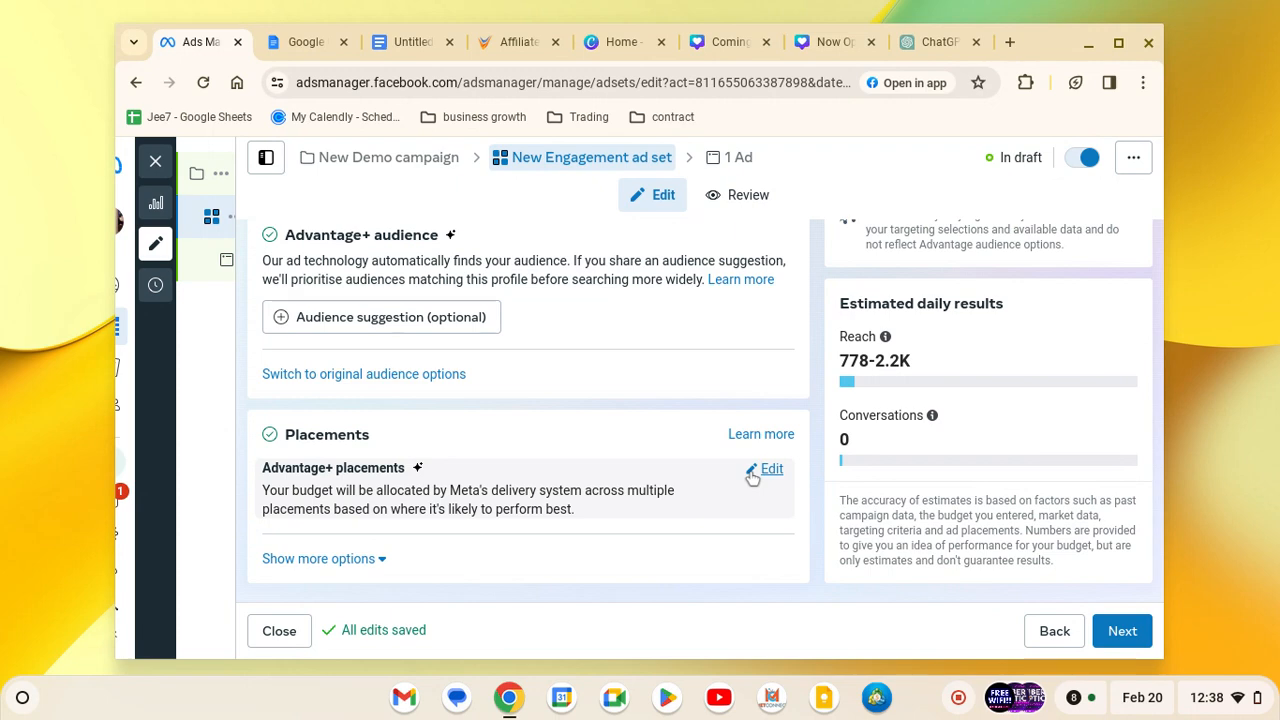
{"action": "left_click", "coordinate": [360, 558]}
{"action": "scroll", "coordinate": [398, 529], "scroll_direction": "down", "scroll_amount": 2}
{"action": "scroll", "coordinate": [407, 520], "scroll_direction": "up", "scroll_amount": 4}
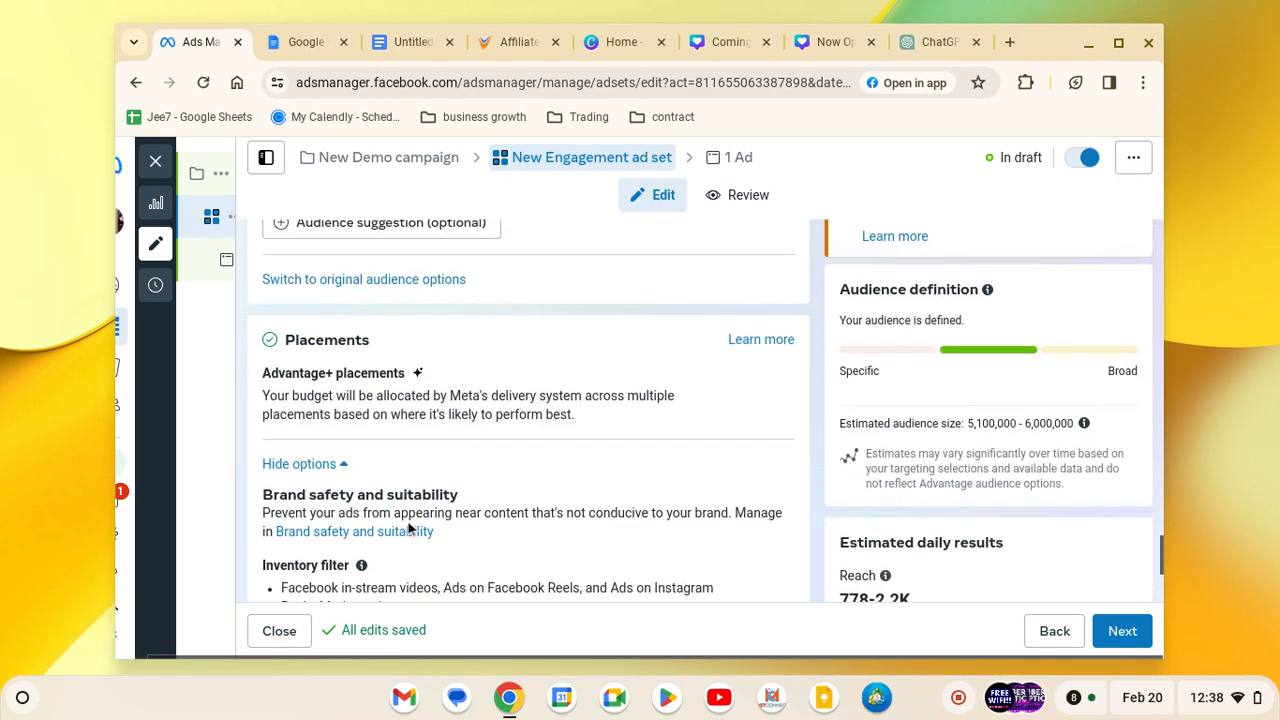
{"action": "scroll", "coordinate": [594, 519], "scroll_direction": "down", "scroll_amount": 2}
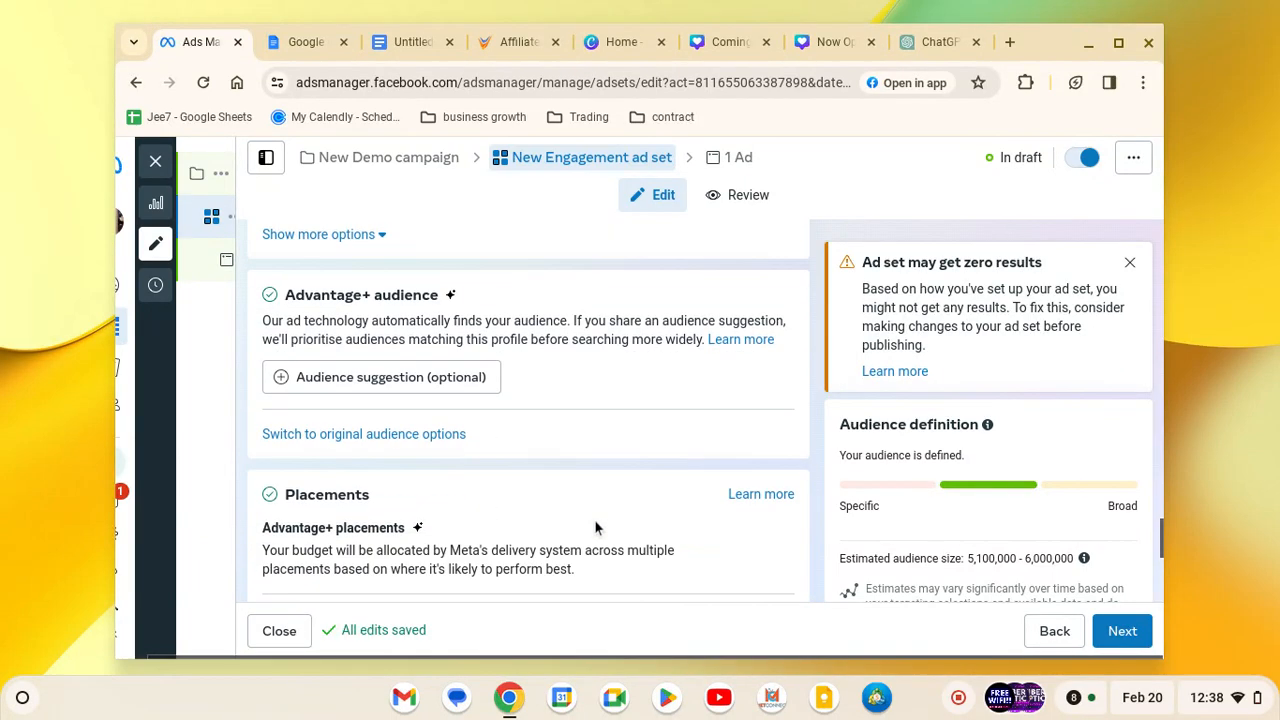
{"action": "left_click", "coordinate": [765, 429]}
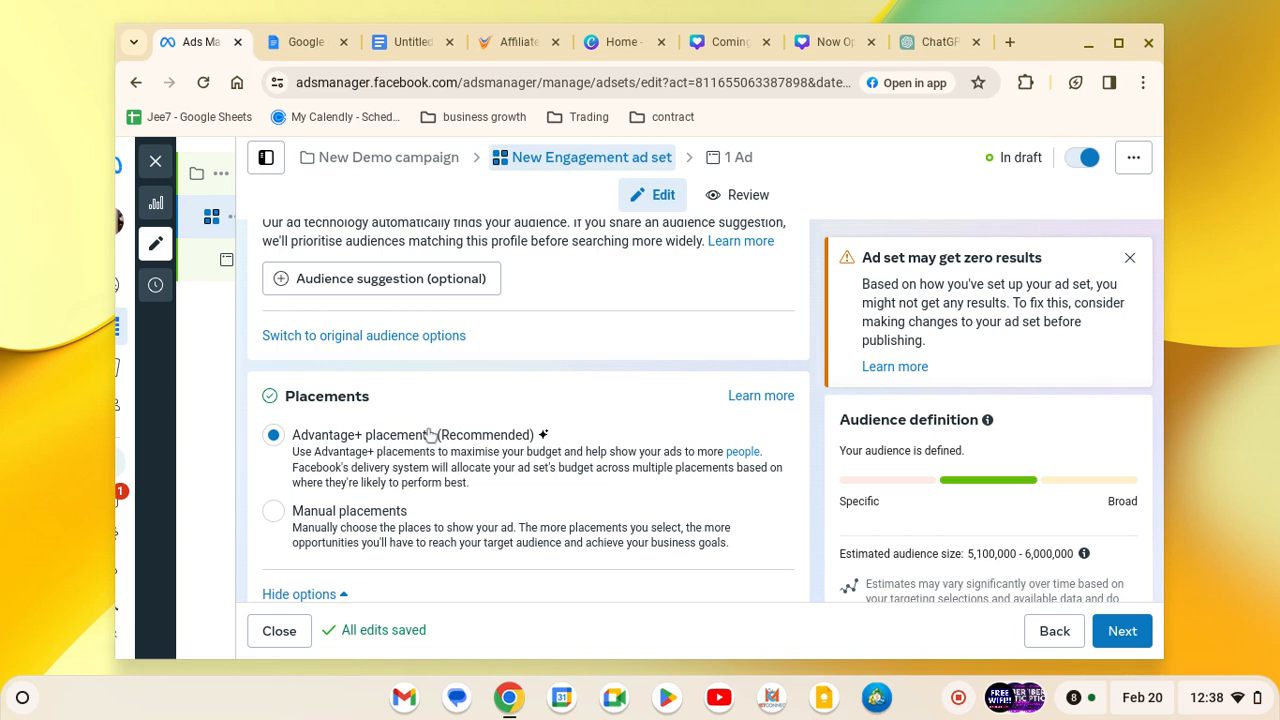
{"action": "left_click", "coordinate": [359, 521]}
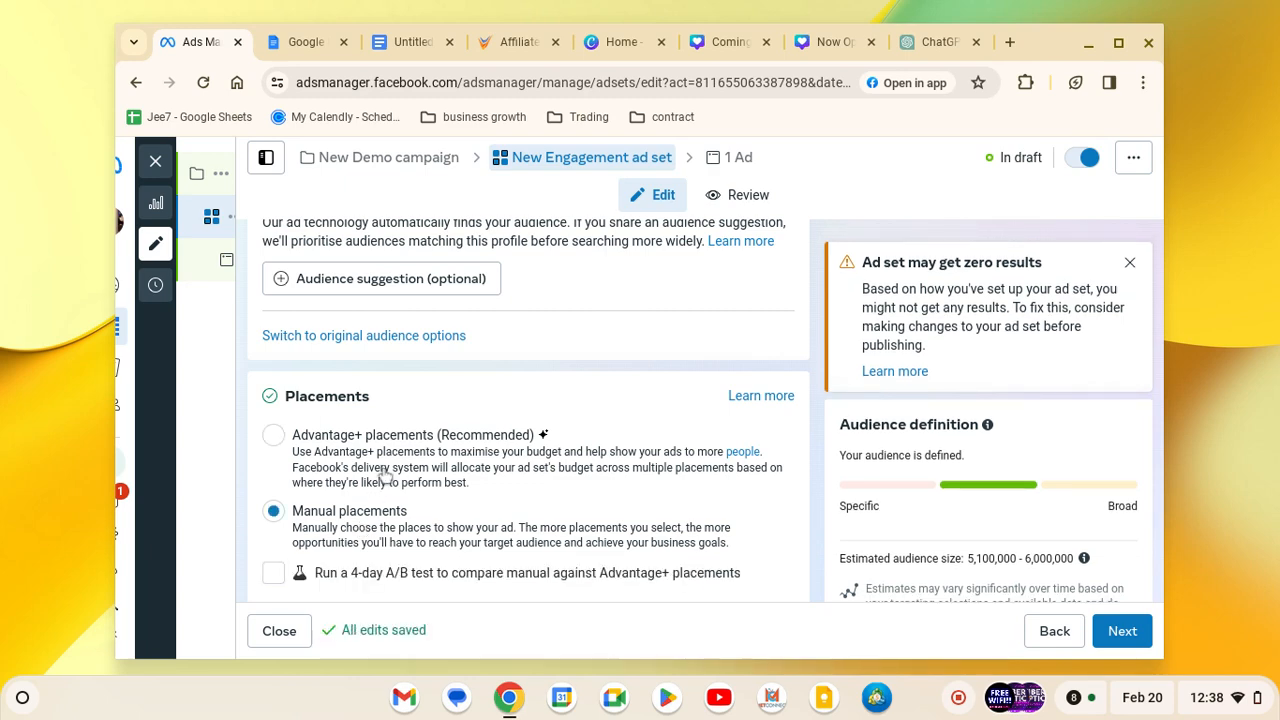
Limit the platforms to Facebook by deselecting Instagram, Messenger and Audience Network.
{"action": "scroll", "coordinate": [385, 477], "scroll_direction": "down", "scroll_amount": 5}
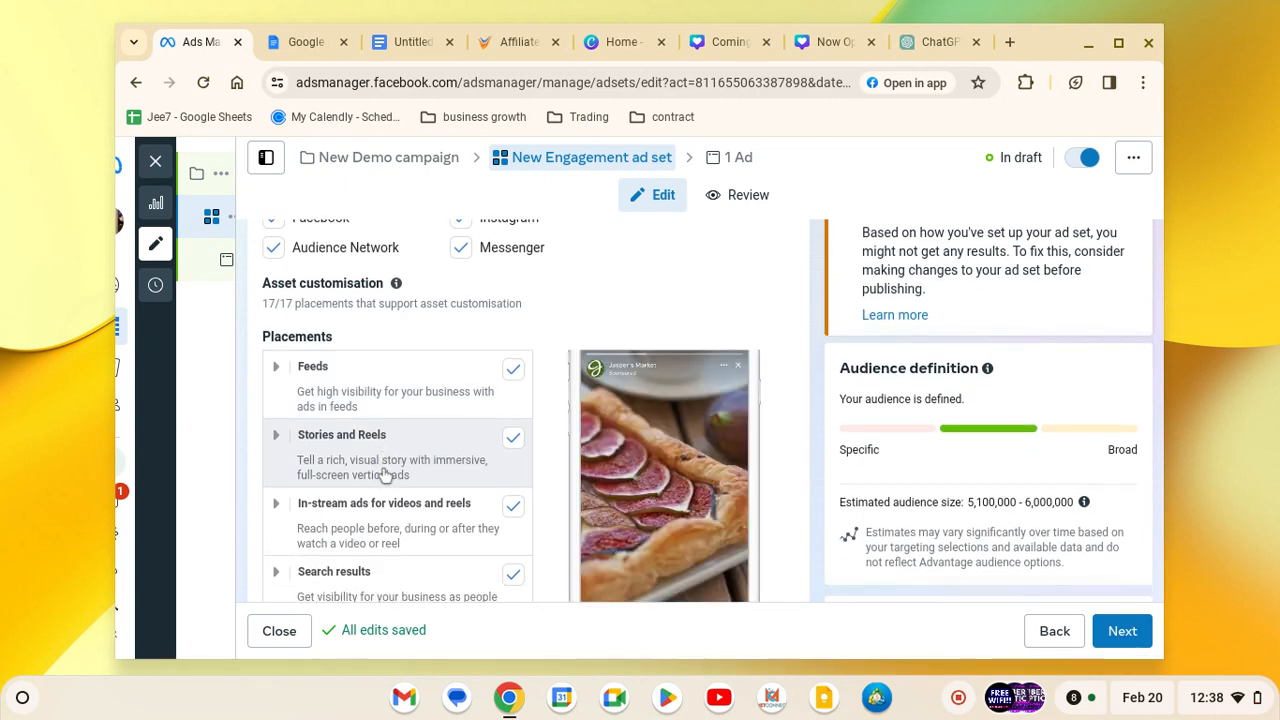
{"action": "scroll", "coordinate": [385, 477], "scroll_direction": "up", "scroll_amount": 3}
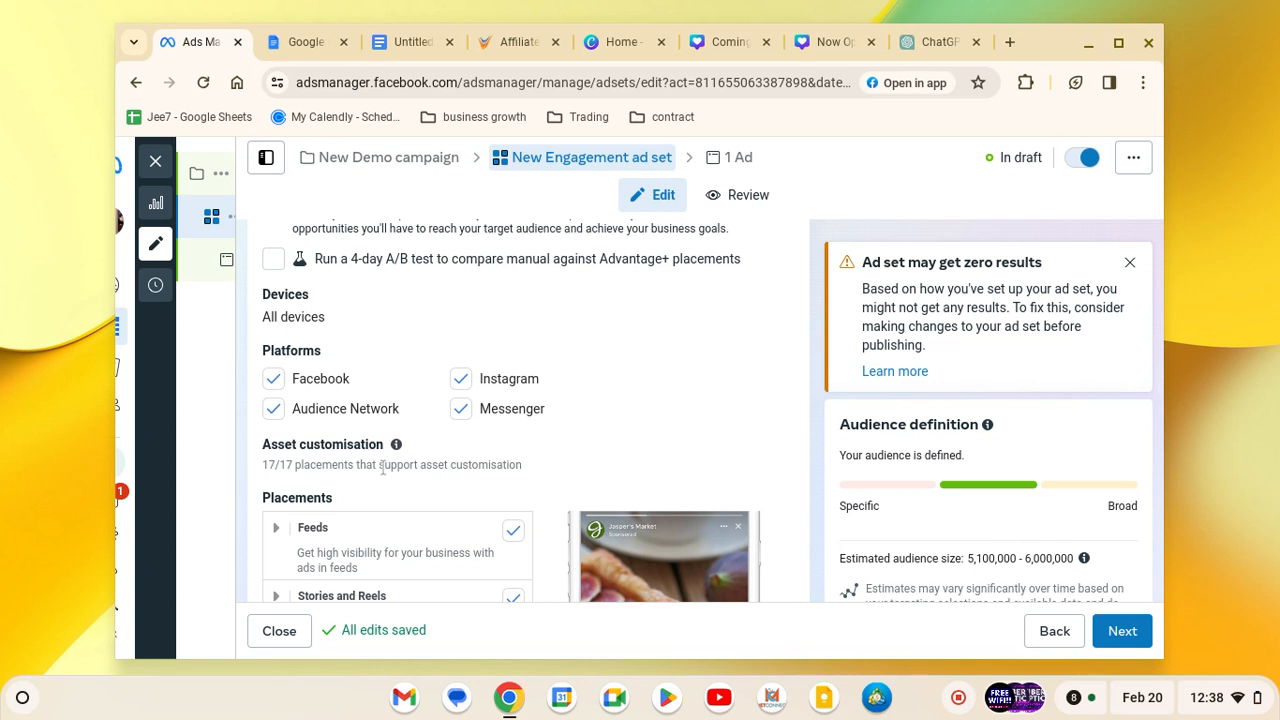
{"action": "left_click", "coordinate": [462, 381]}
{"action": "left_click", "coordinate": [448, 379]}
{"action": "left_click", "coordinate": [463, 411]}
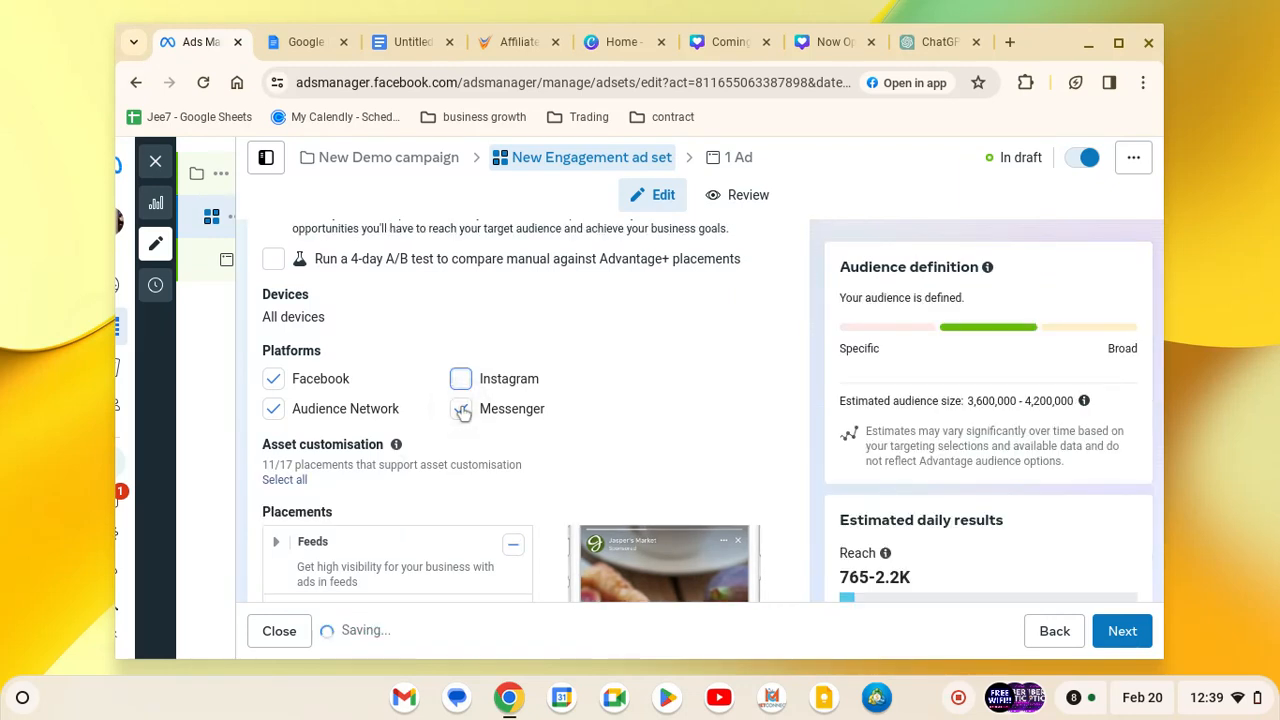
{"action": "left_click", "coordinate": [461, 410]}
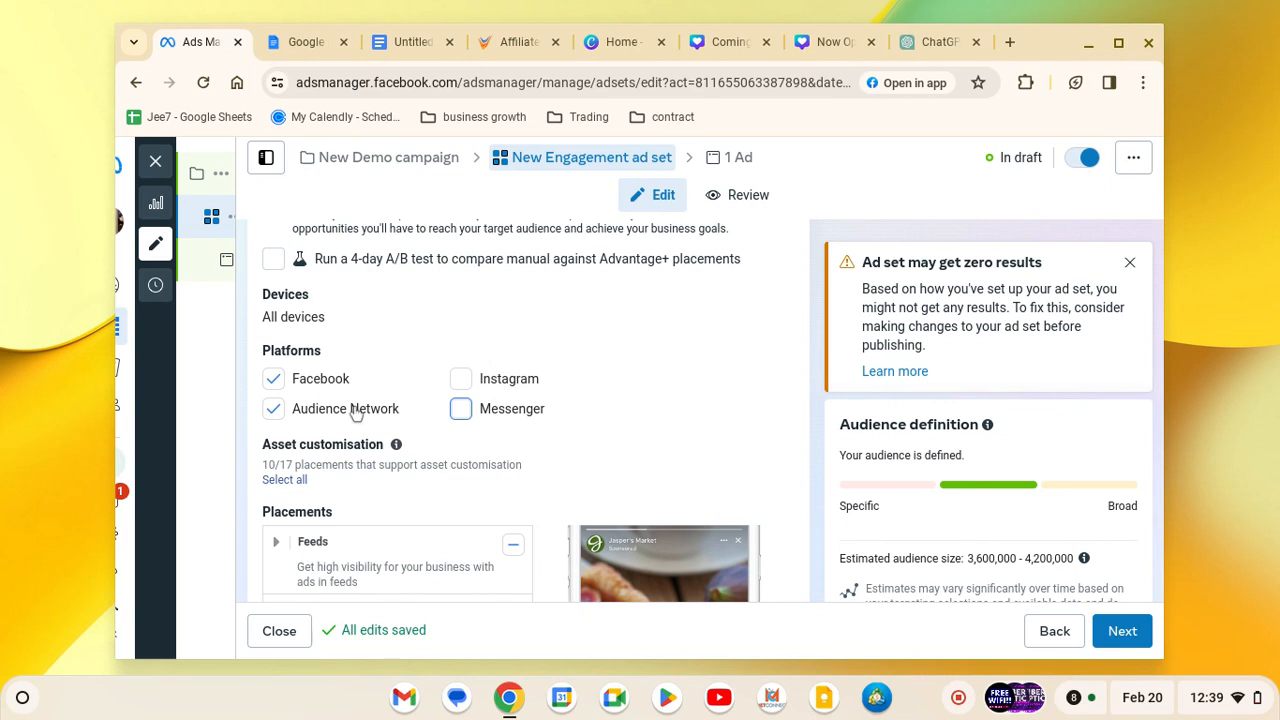
{"action": "left_click", "coordinate": [352, 412]}
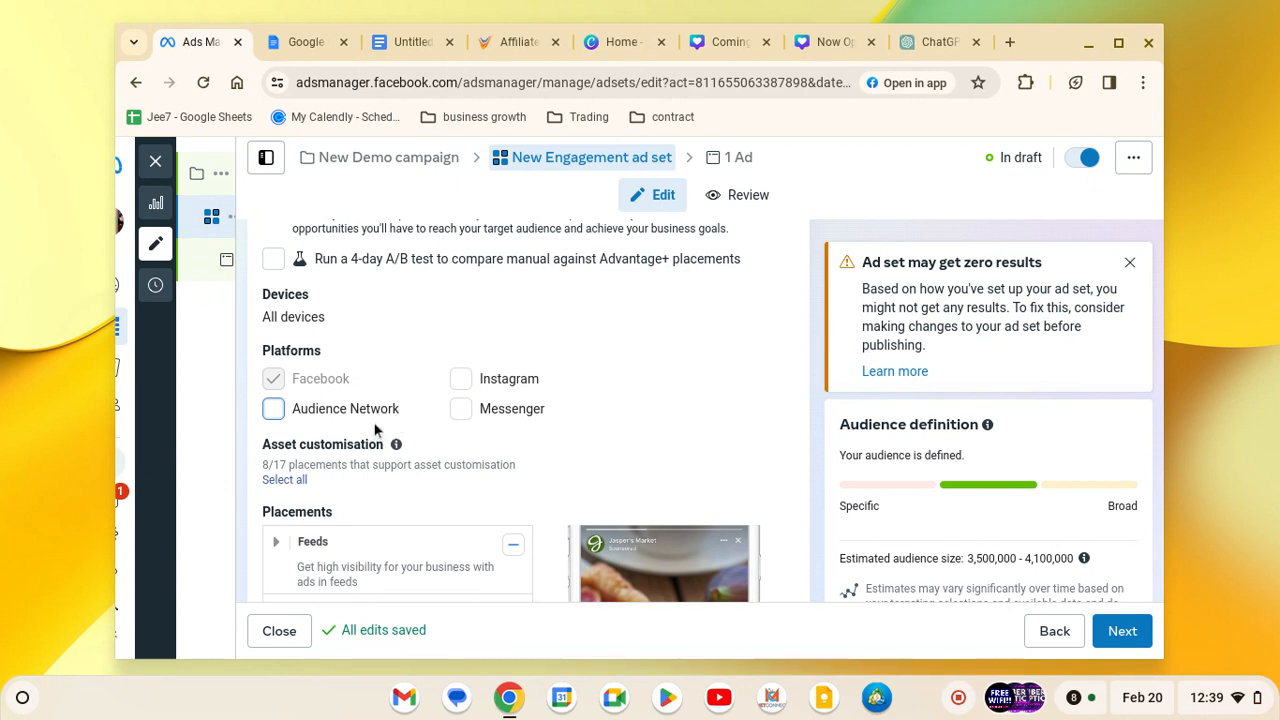
Exclude the in-stream ads for videos and reels, Search results, and Stories and Reels placements.
{"action": "scroll", "coordinate": [373, 415], "scroll_direction": "down", "scroll_amount": 5}
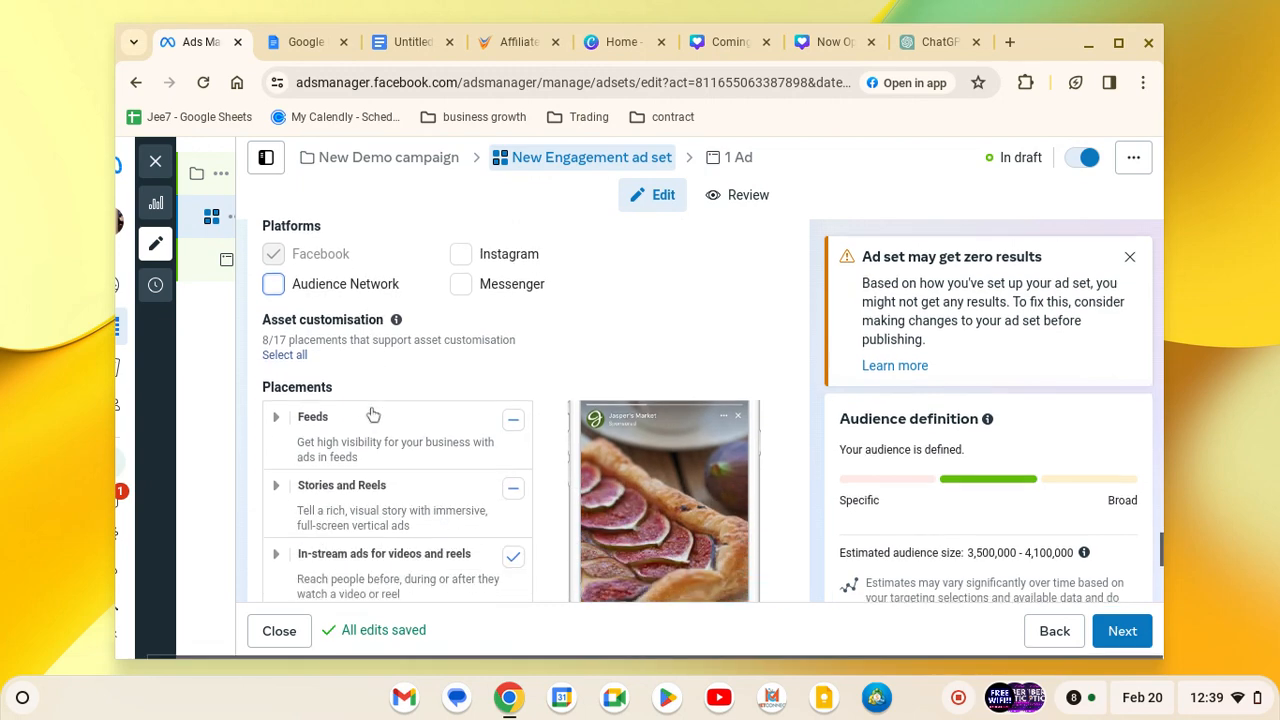
{"action": "scroll", "coordinate": [373, 415], "scroll_direction": "up", "scroll_amount": 1}
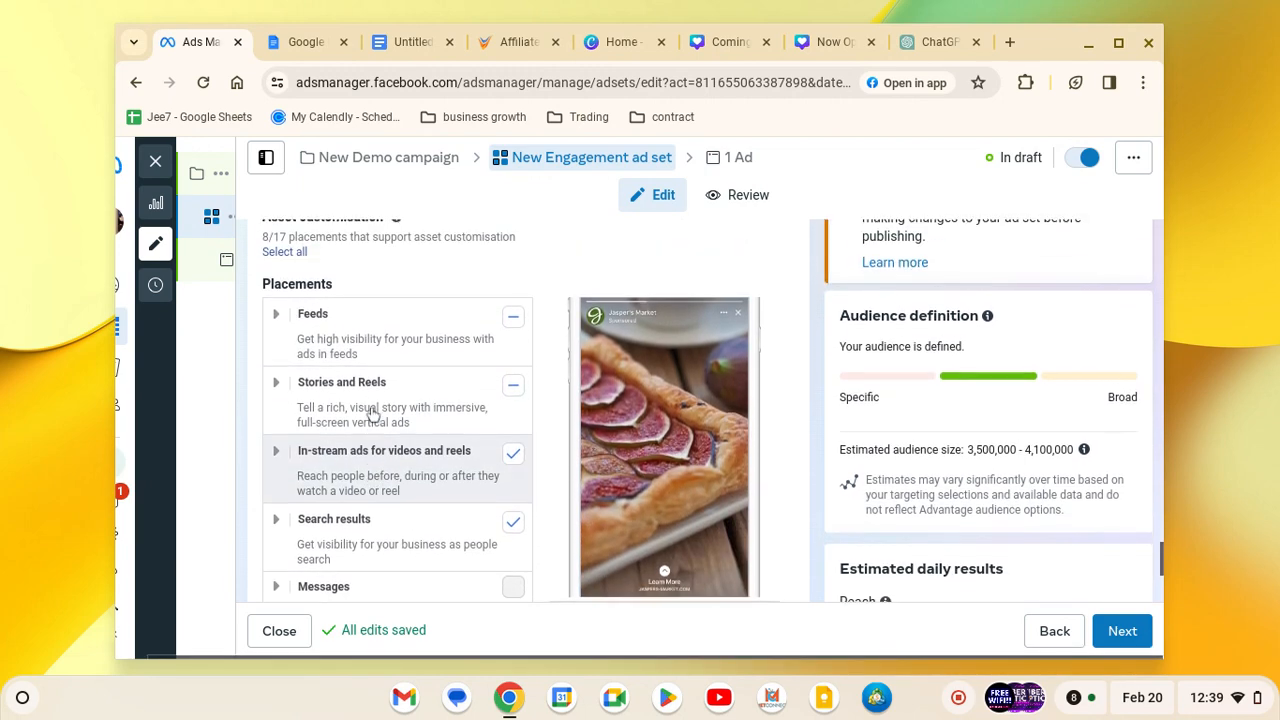
{"action": "scroll", "coordinate": [373, 415], "scroll_direction": "down", "scroll_amount": 5}
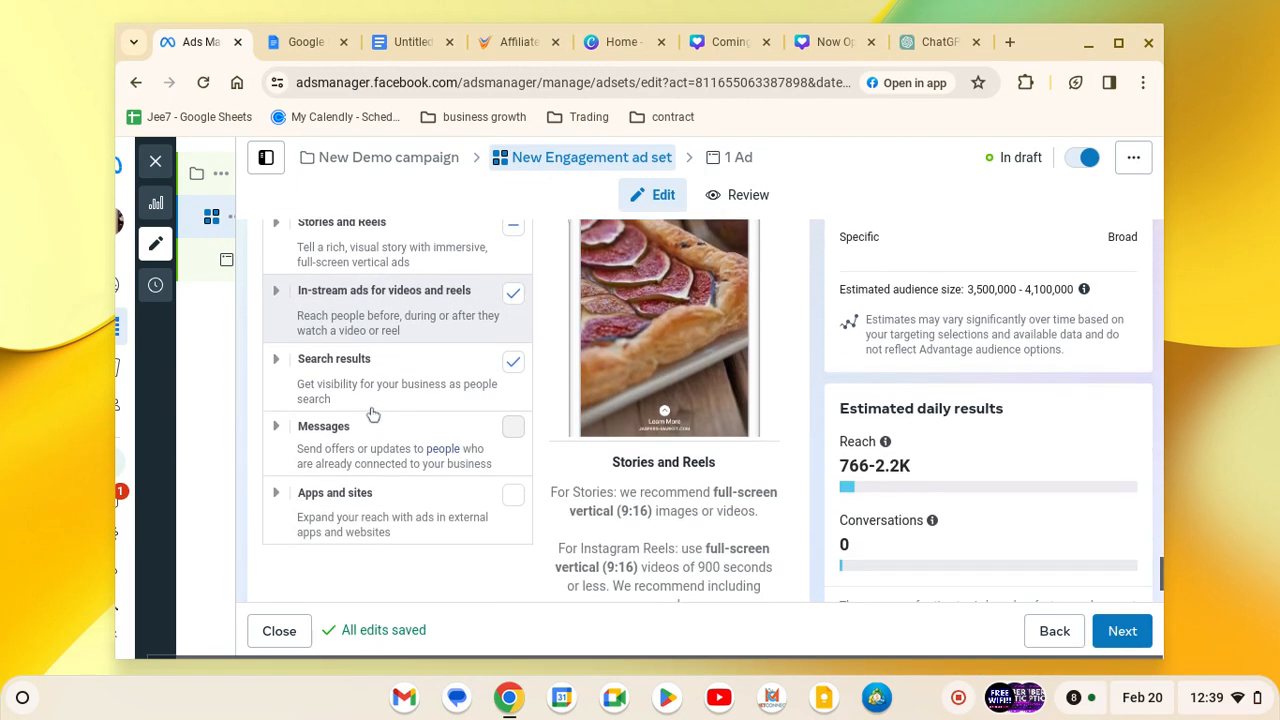
{"action": "scroll", "coordinate": [373, 414], "scroll_direction": "up", "scroll_amount": 4}
{"action": "scroll", "coordinate": [373, 415], "scroll_direction": "up", "scroll_amount": 1}
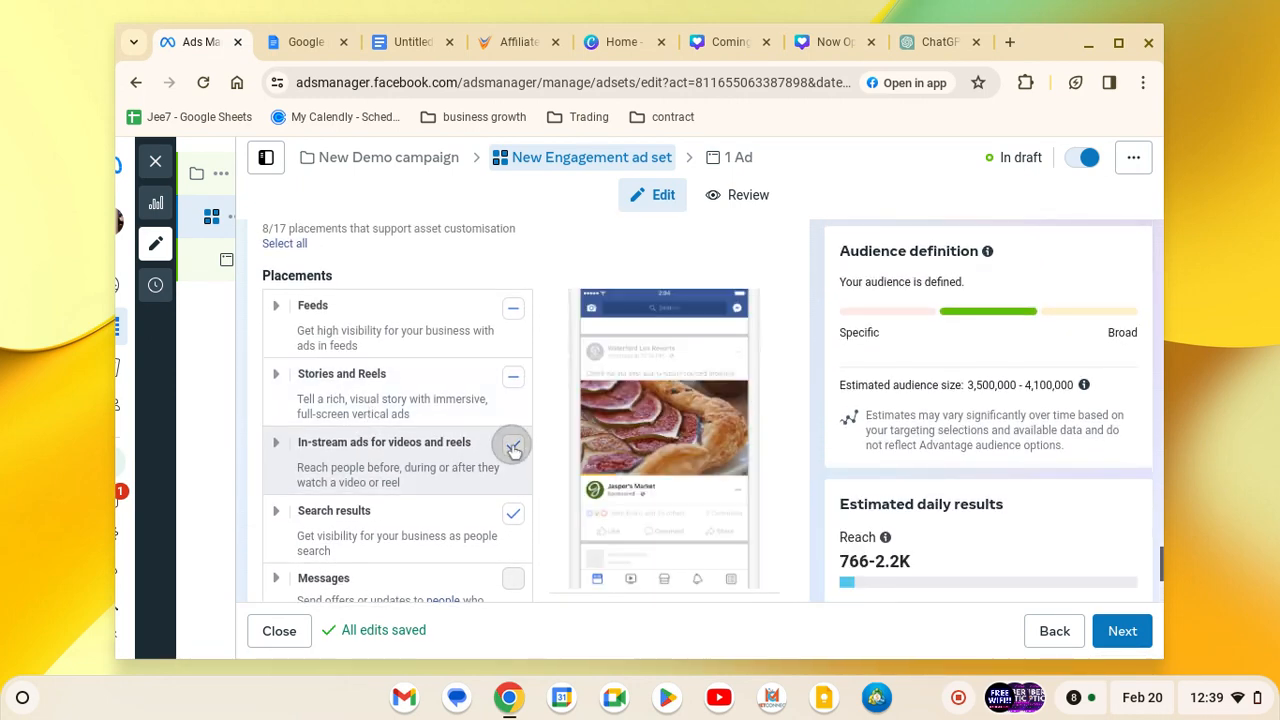
{"action": "left_click", "coordinate": [513, 508]}
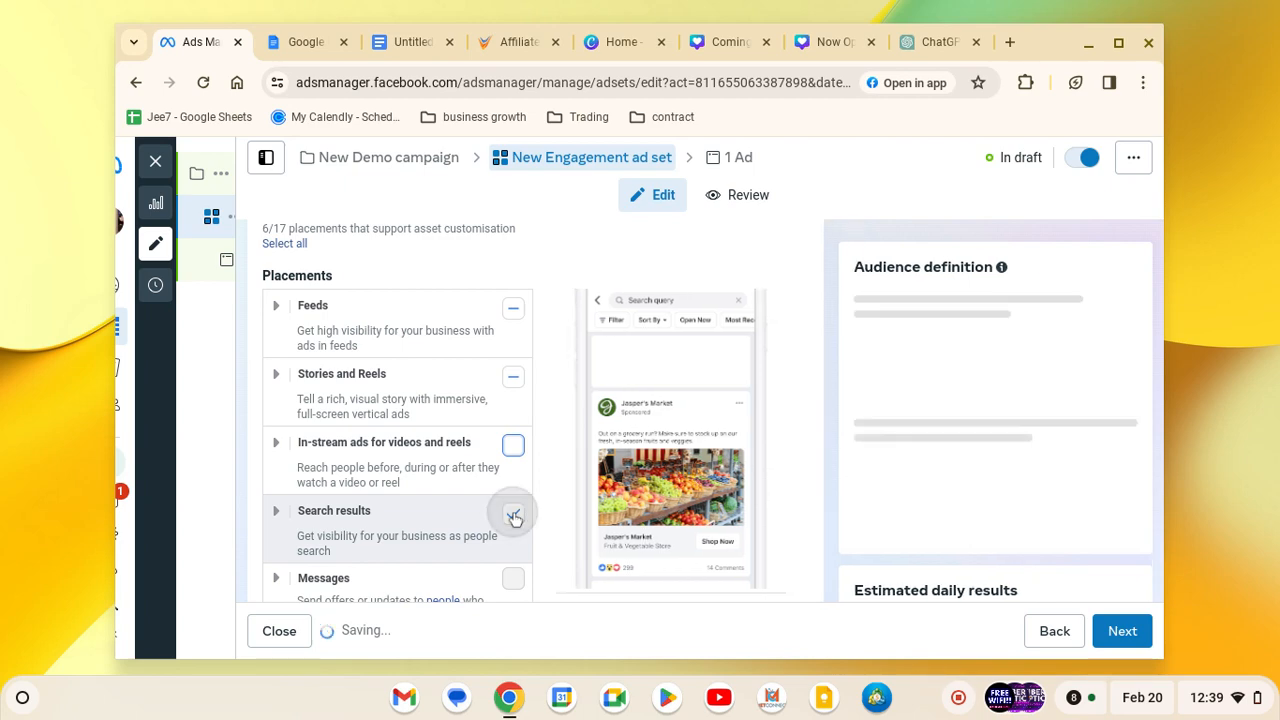
{"action": "scroll", "coordinate": [336, 379], "scroll_direction": "up", "scroll_amount": 2}
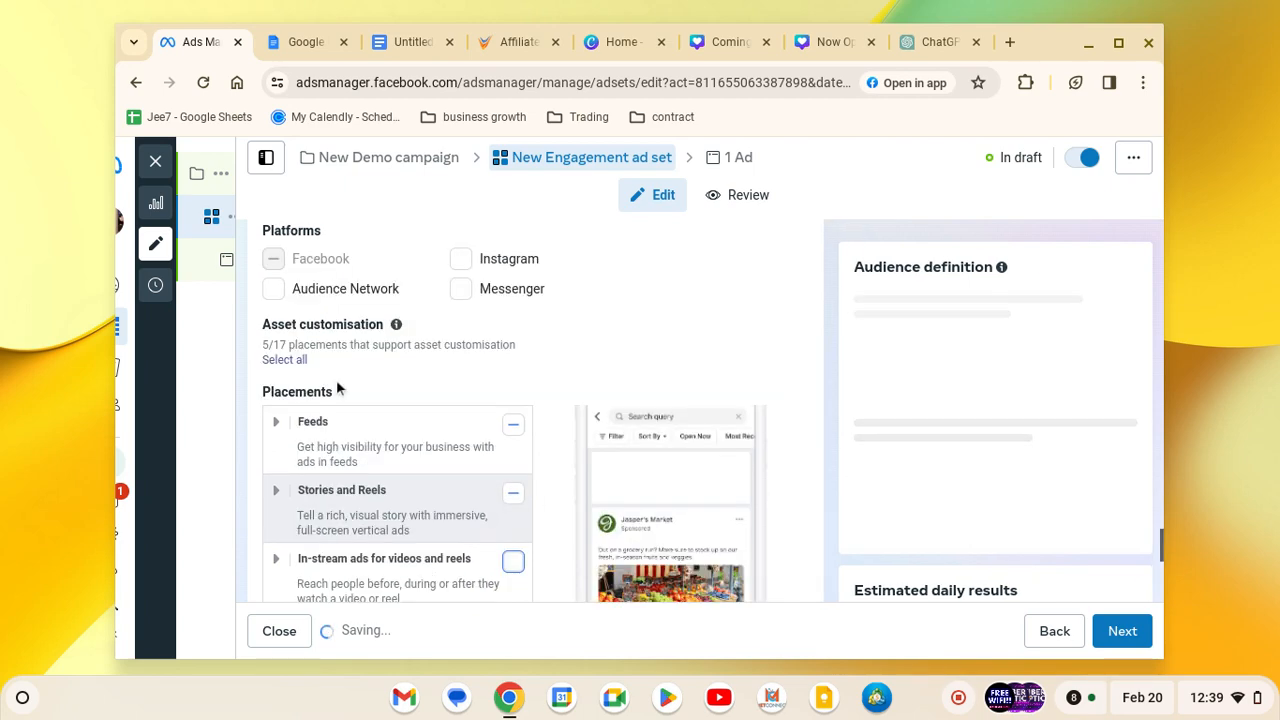
{"action": "left_click", "coordinate": [512, 497]}
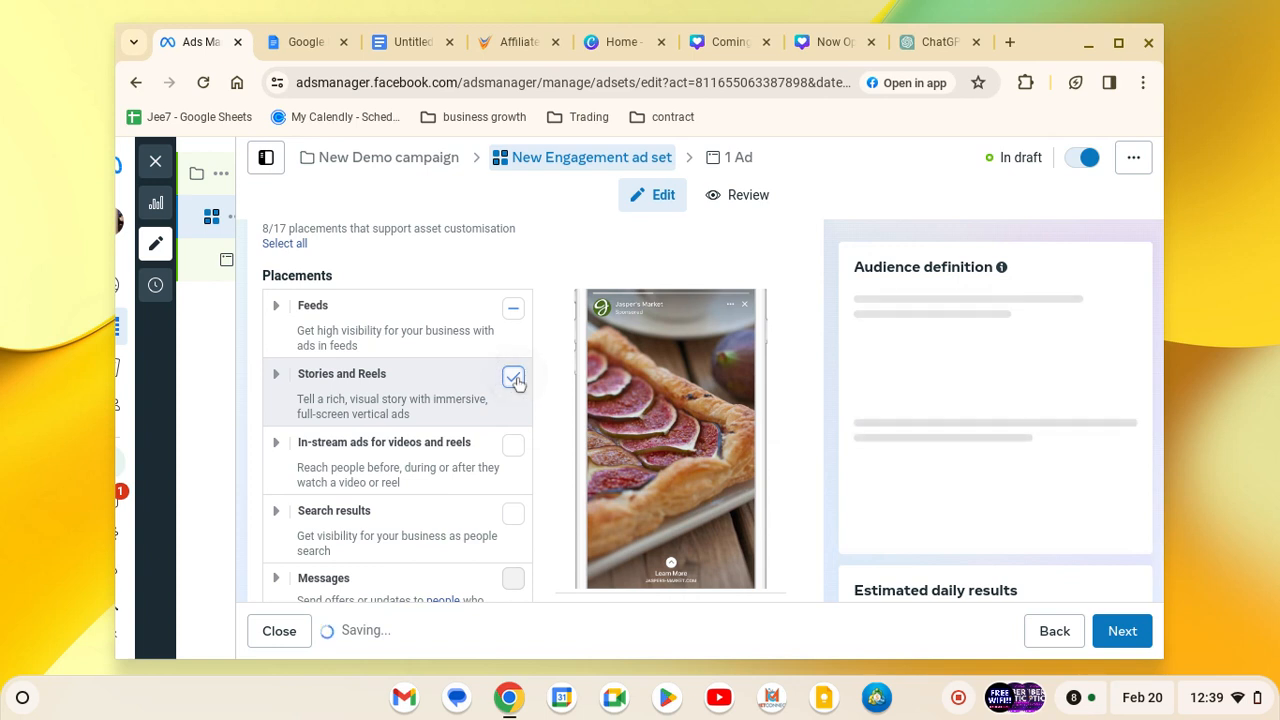
{"action": "left_click", "coordinate": [514, 378]}
Expand the Feeds placements and exclude Facebook video feeds.
{"action": "left_click", "coordinate": [275, 425]}
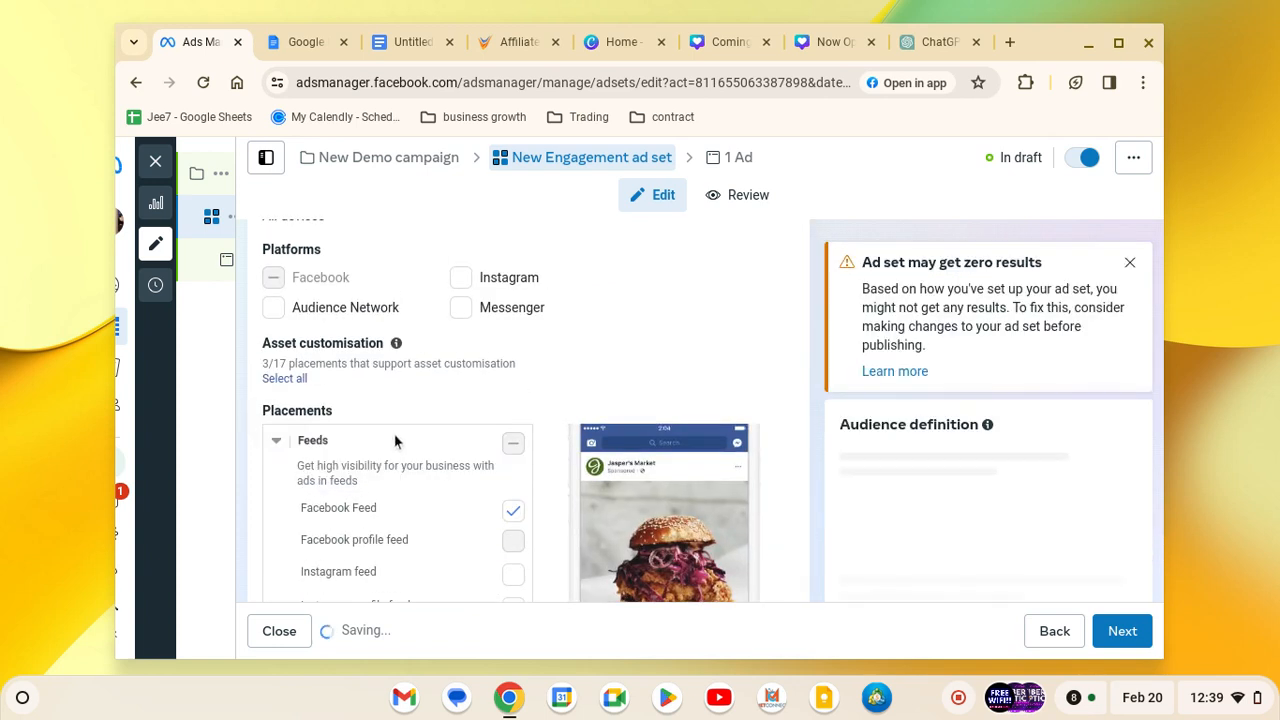
{"action": "scroll", "coordinate": [380, 495], "scroll_direction": "down", "scroll_amount": 2}
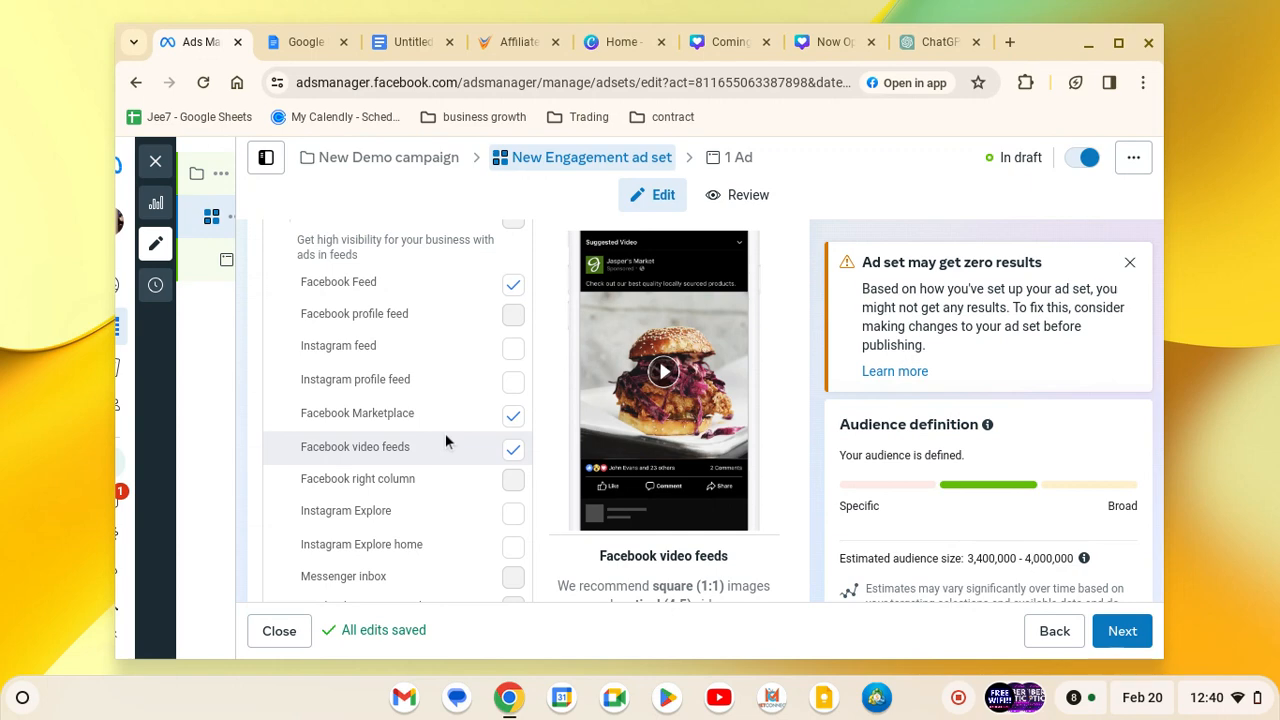
{"action": "left_click", "coordinate": [513, 450]}
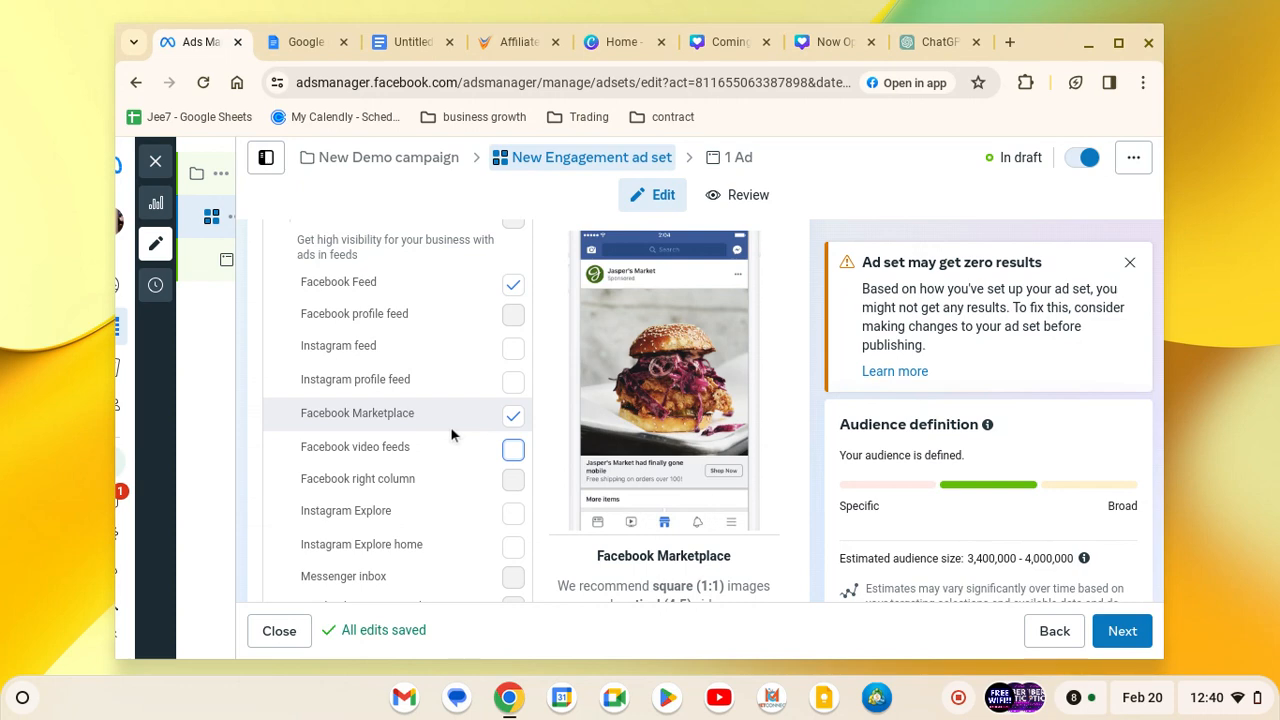
{"action": "scroll", "coordinate": [450, 426], "scroll_direction": "down", "scroll_amount": 3}
{"action": "scroll", "coordinate": [450, 426], "scroll_direction": "up", "scroll_amount": 2}
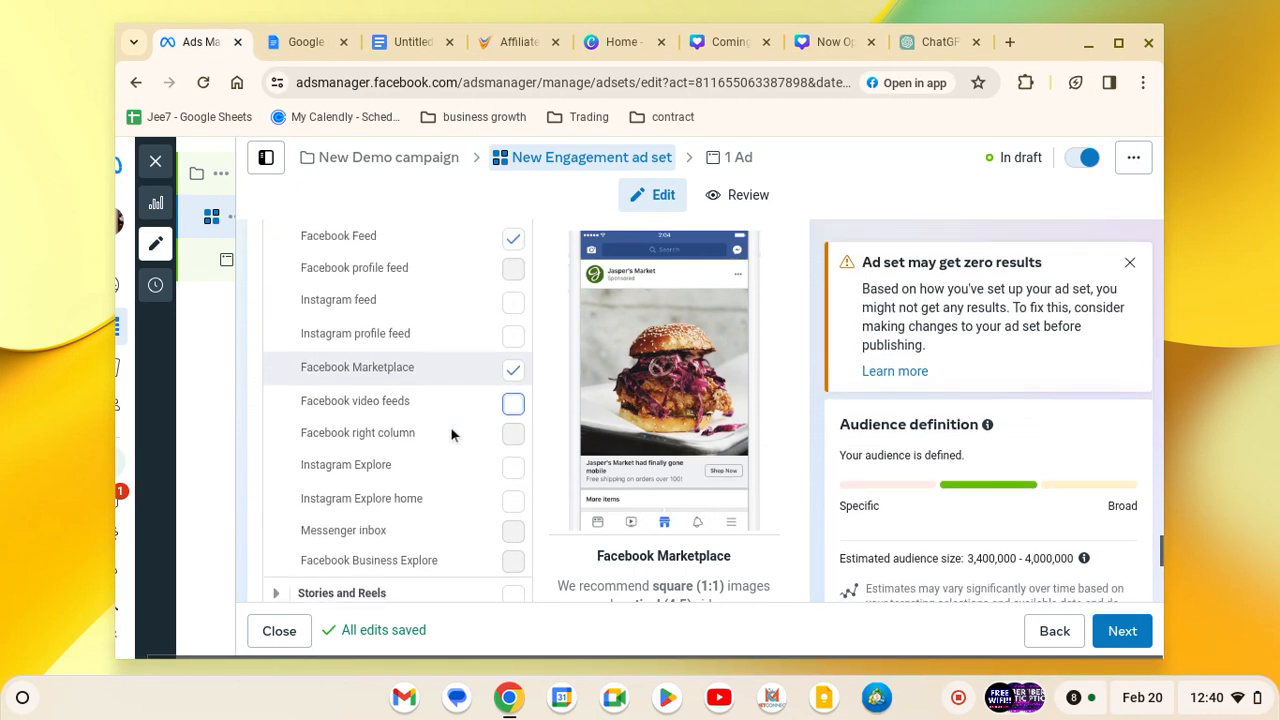
Exclude Facebook Marketplace from the Feeds placements.
{"action": "scroll", "coordinate": [450, 432], "scroll_direction": "up", "scroll_amount": 1}
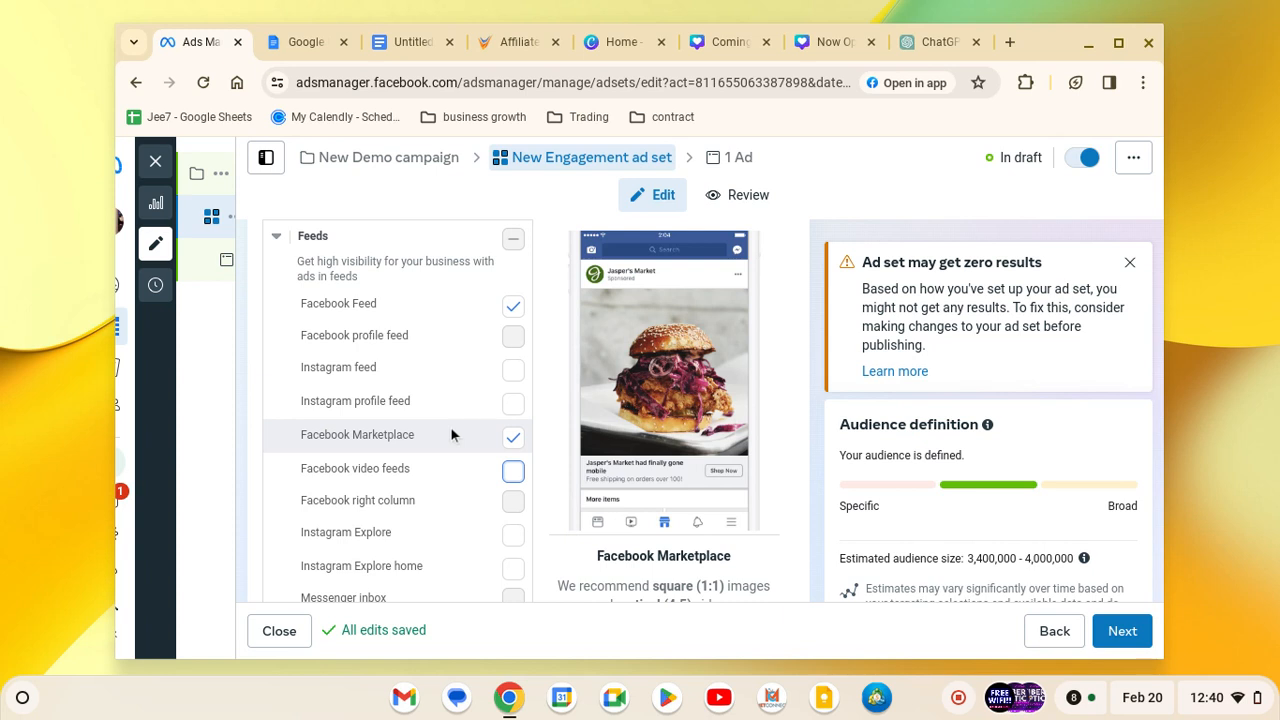
{"action": "left_click", "coordinate": [512, 441]}
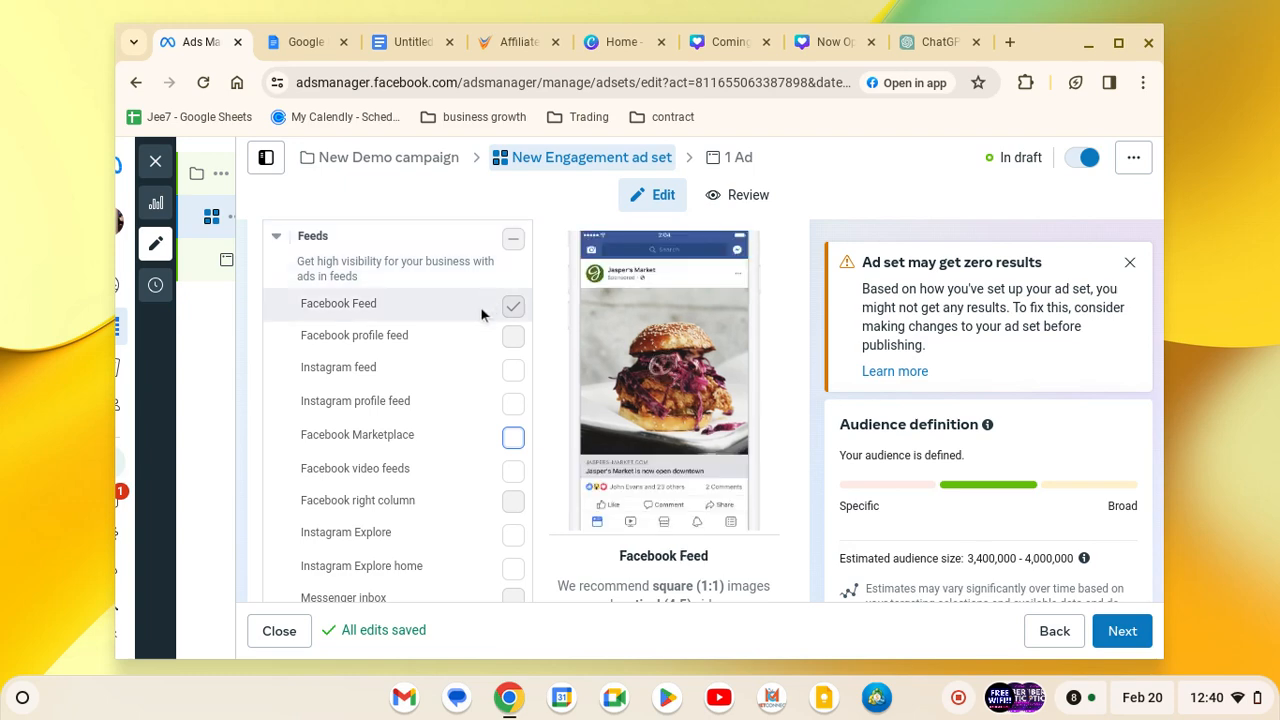
Review the ad set's remaining placements, platforms, Houston location map and audience settings.
{"action": "scroll", "coordinate": [475, 400], "scroll_direction": "down", "scroll_amount": 3}
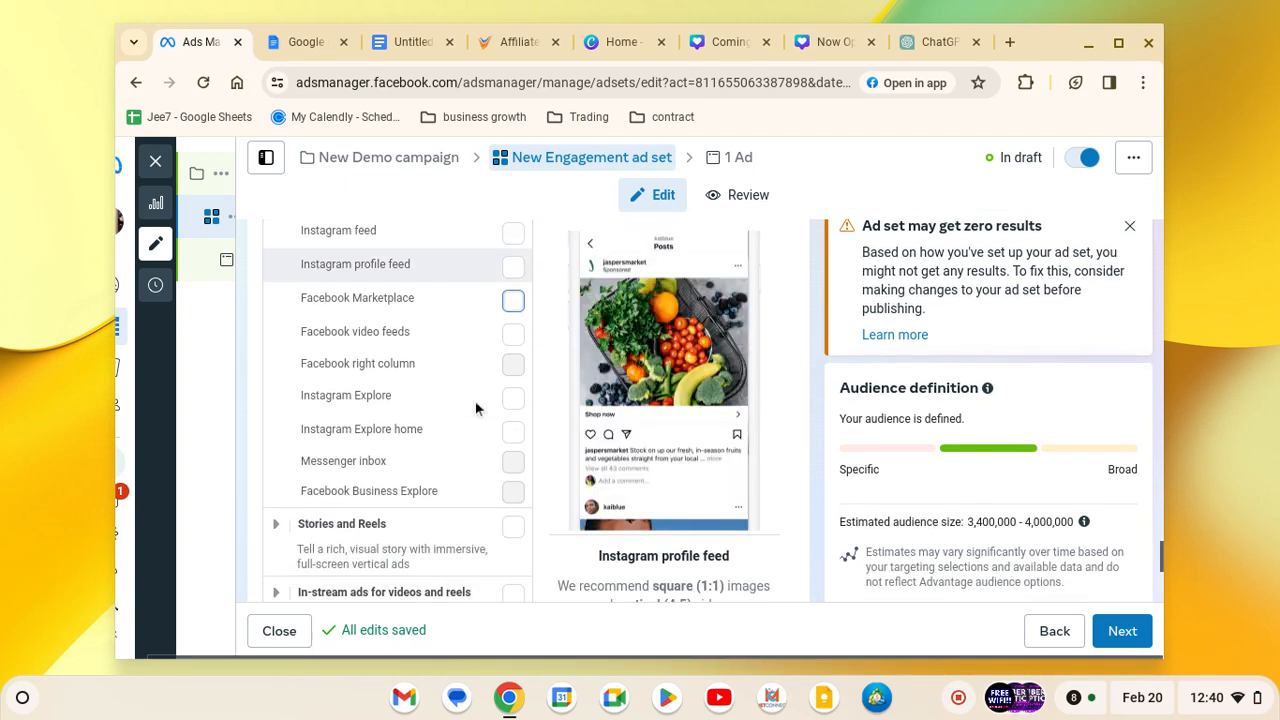
{"action": "scroll", "coordinate": [475, 400], "scroll_direction": "down", "scroll_amount": 2}
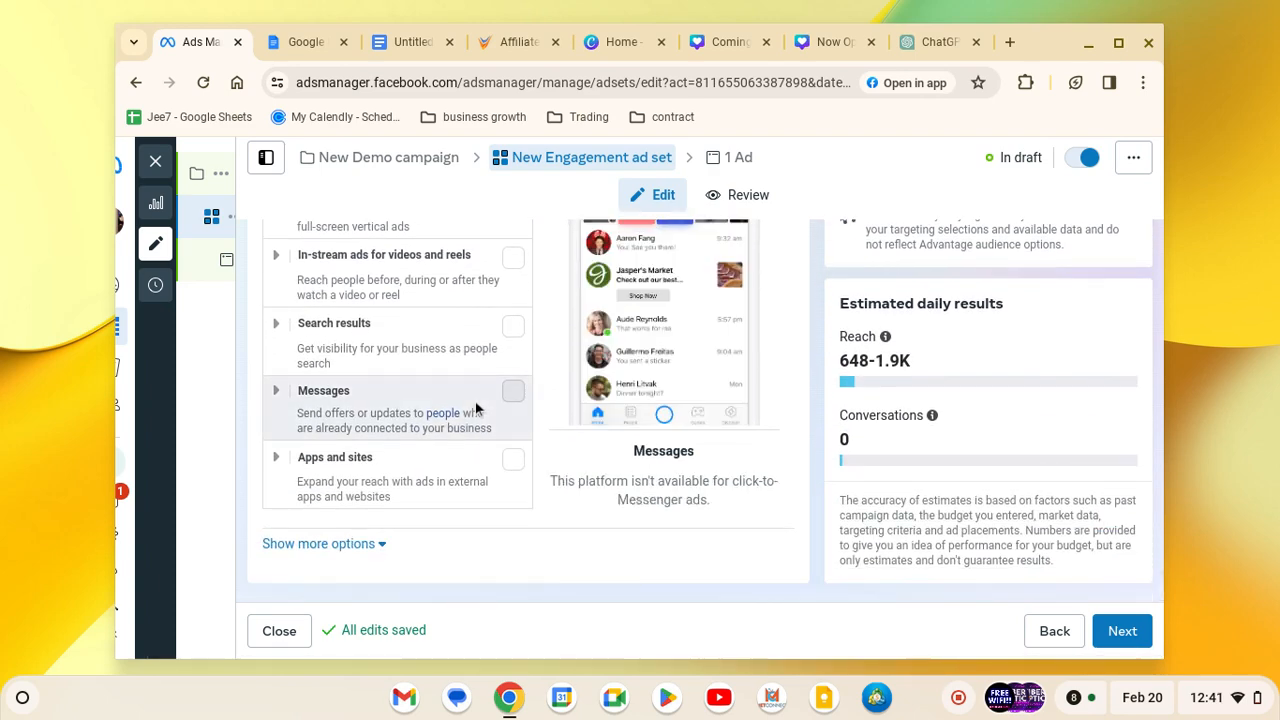
{"action": "scroll", "coordinate": [475, 400], "scroll_direction": "up", "scroll_amount": 1}
{"action": "scroll", "coordinate": [475, 405], "scroll_direction": "up", "scroll_amount": 3}
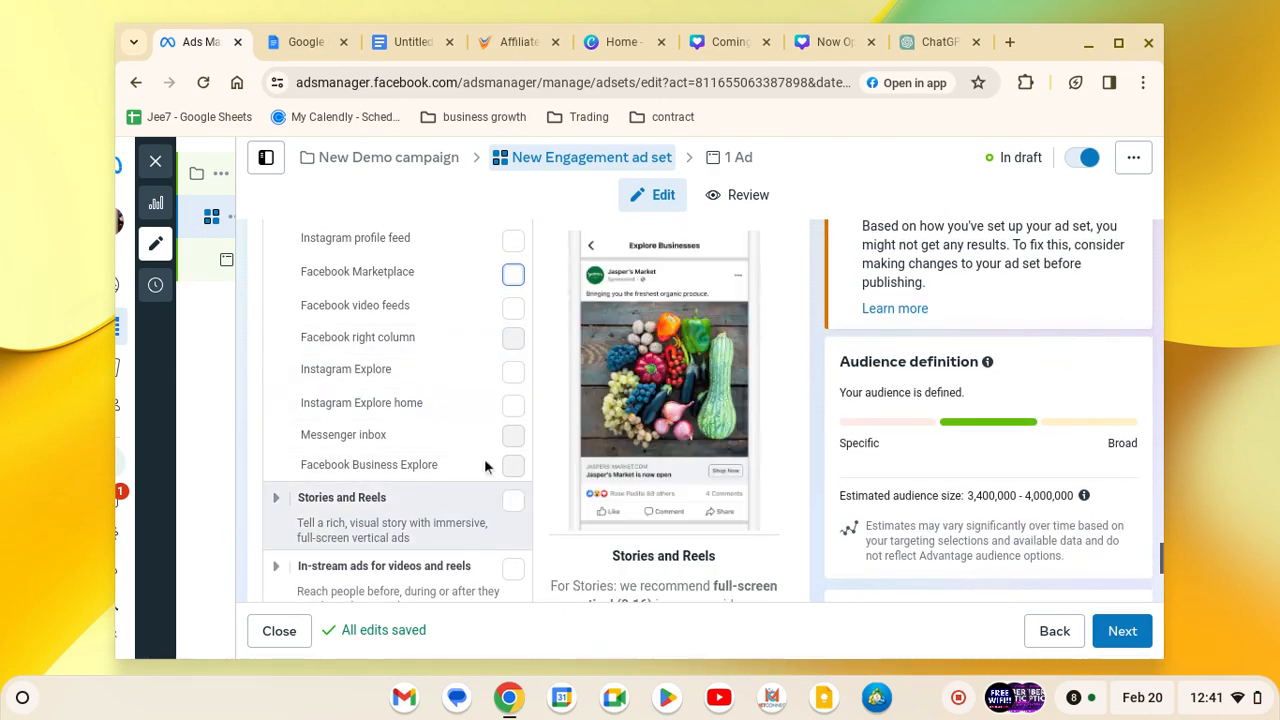
{"action": "scroll", "coordinate": [487, 357], "scroll_direction": "up", "scroll_amount": 3}
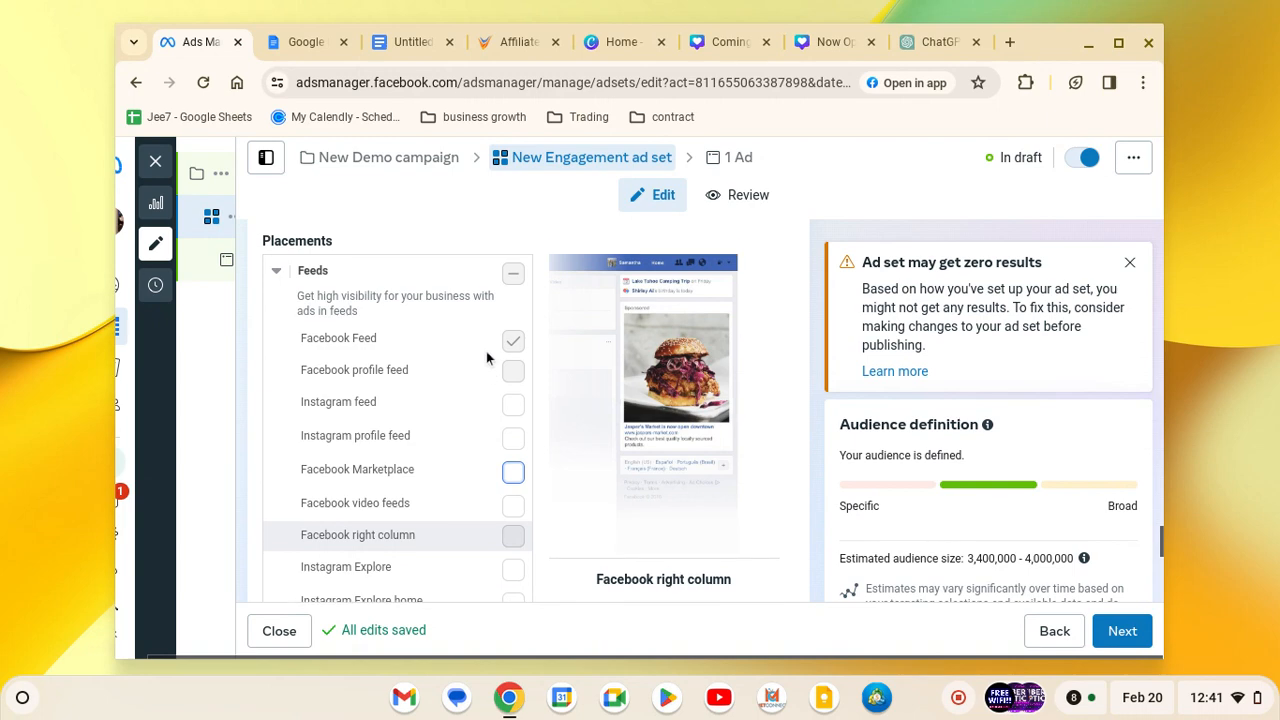
{"action": "scroll", "coordinate": [486, 351], "scroll_direction": "up", "scroll_amount": 5}
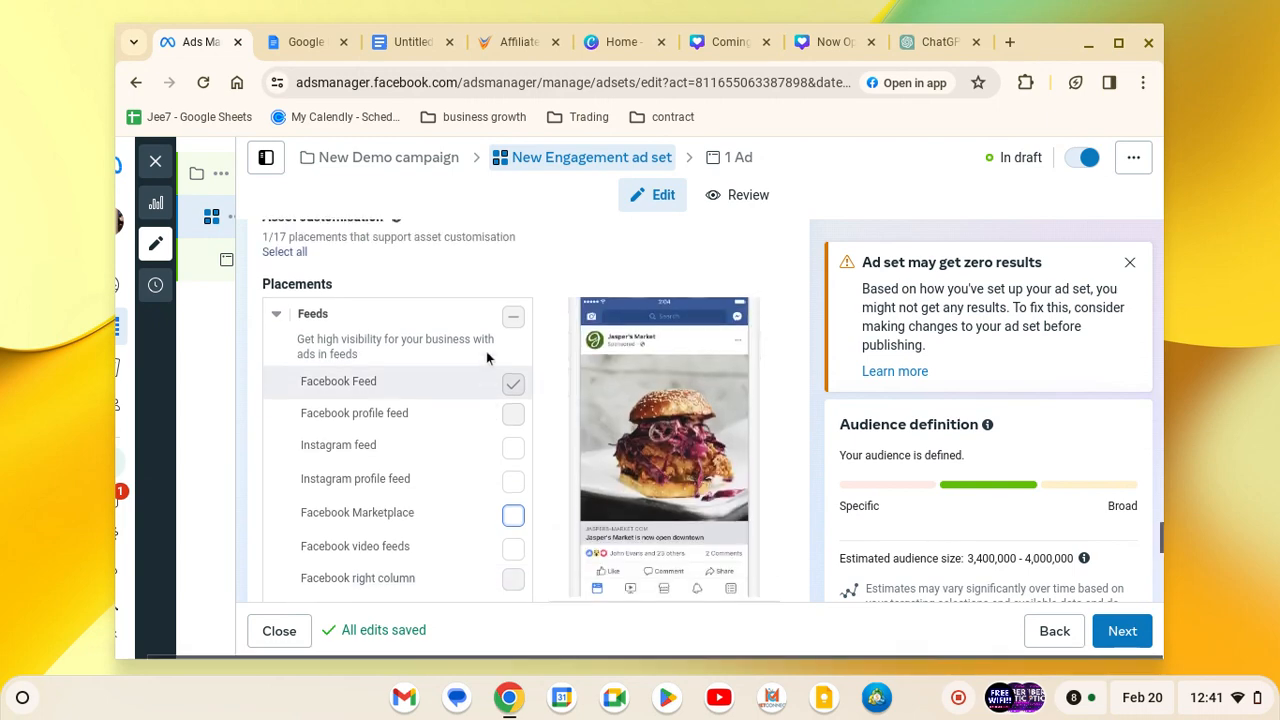
{"action": "scroll", "coordinate": [487, 357], "scroll_direction": "up", "scroll_amount": 4}
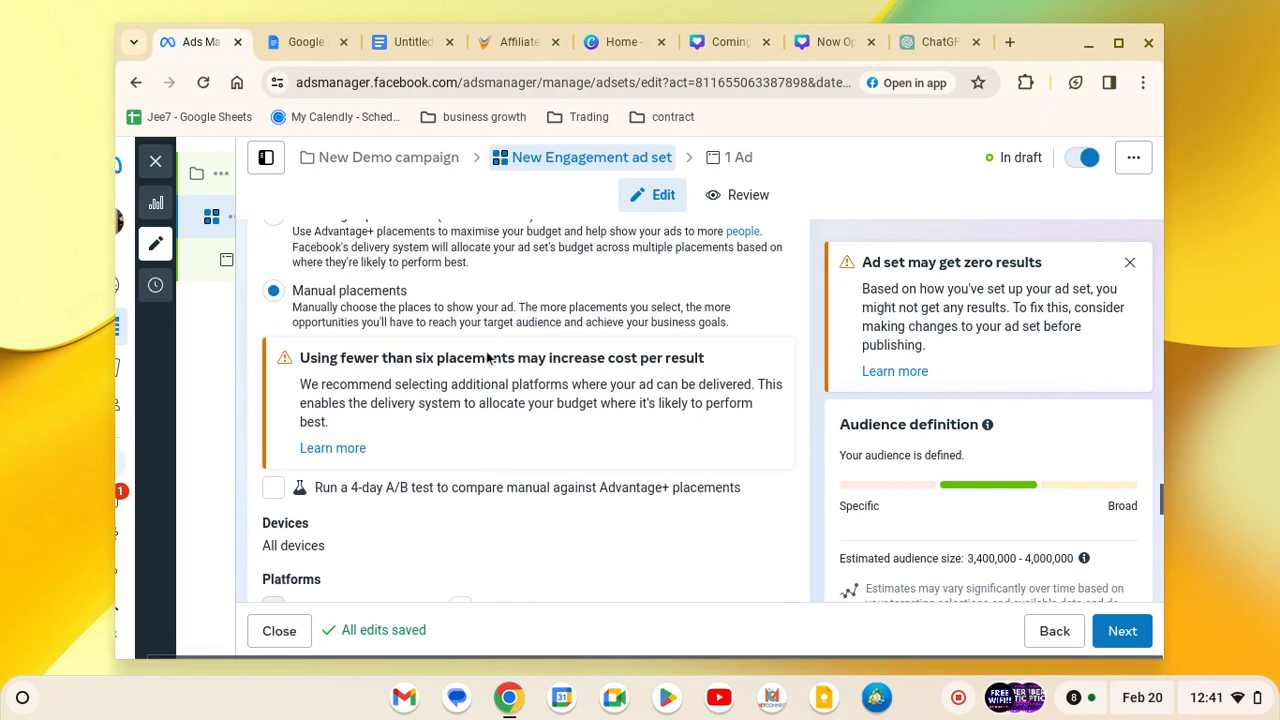
{"action": "scroll", "coordinate": [487, 357], "scroll_direction": "up", "scroll_amount": 3}
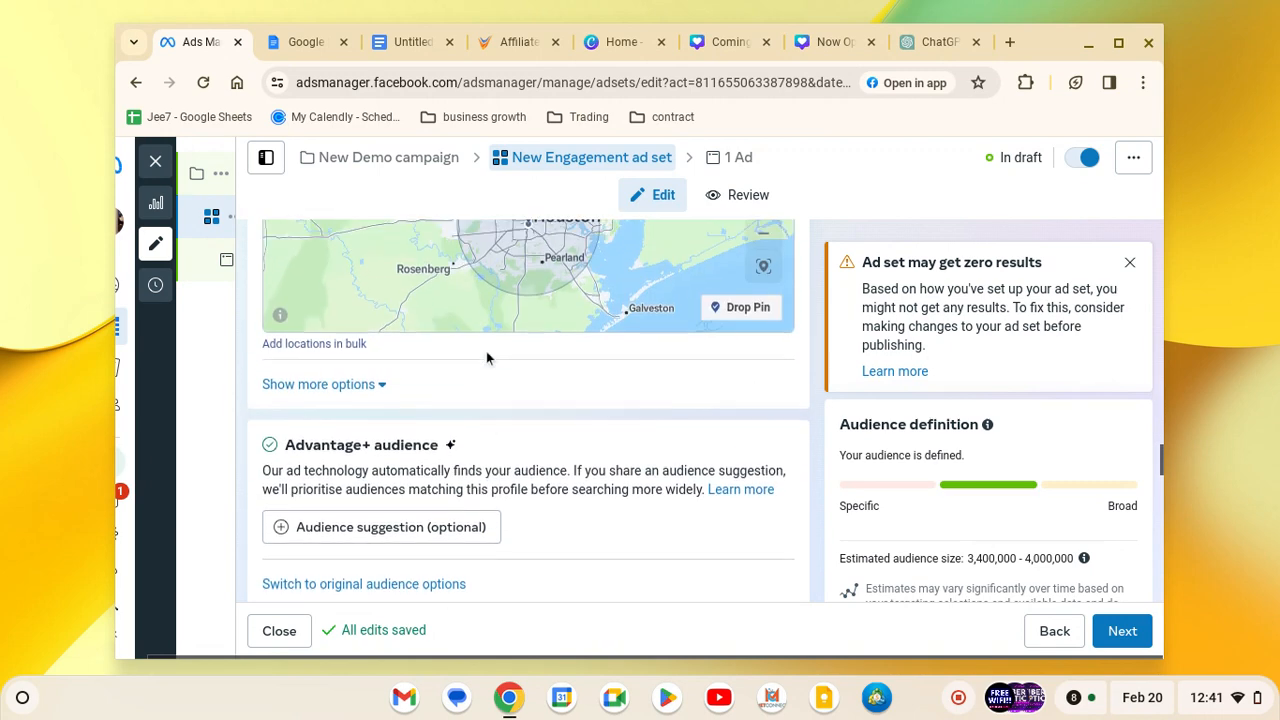
{"action": "scroll", "coordinate": [487, 353], "scroll_direction": "down", "scroll_amount": 1}
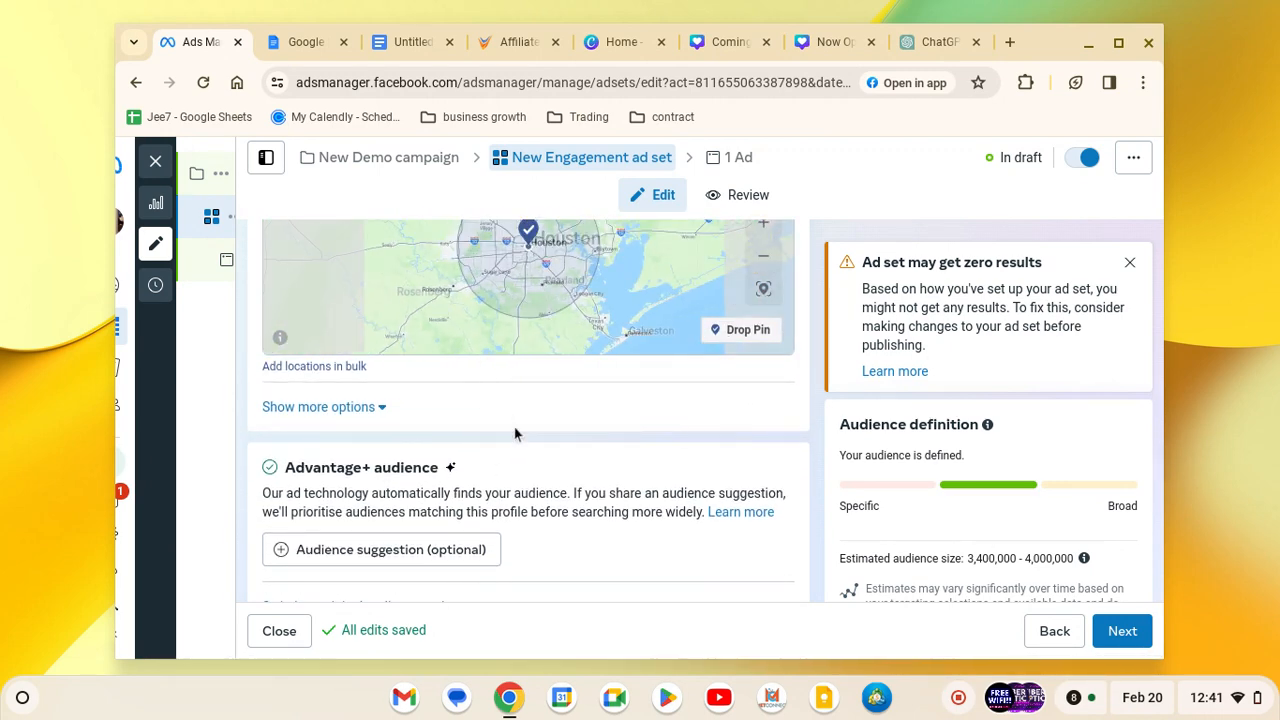
{"action": "scroll", "coordinate": [819, 450], "scroll_direction": "up", "scroll_amount": 2}
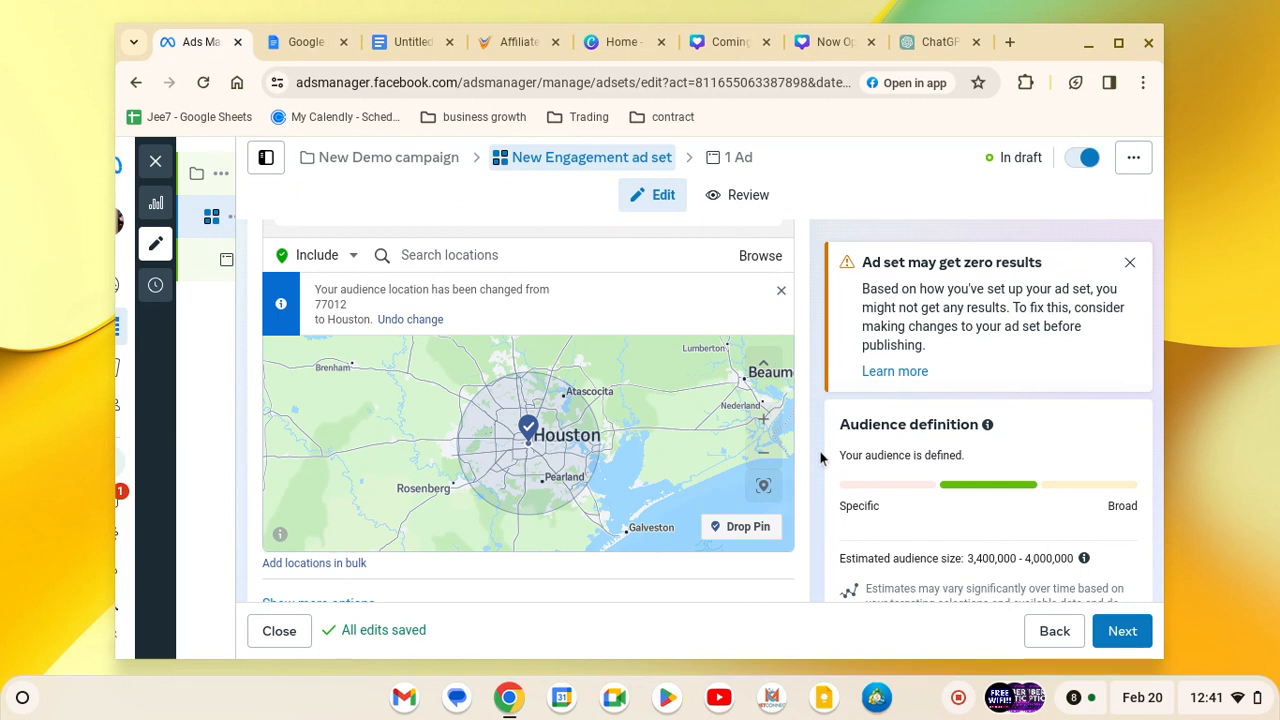
{"action": "scroll", "coordinate": [819, 450], "scroll_direction": "down", "scroll_amount": 10}
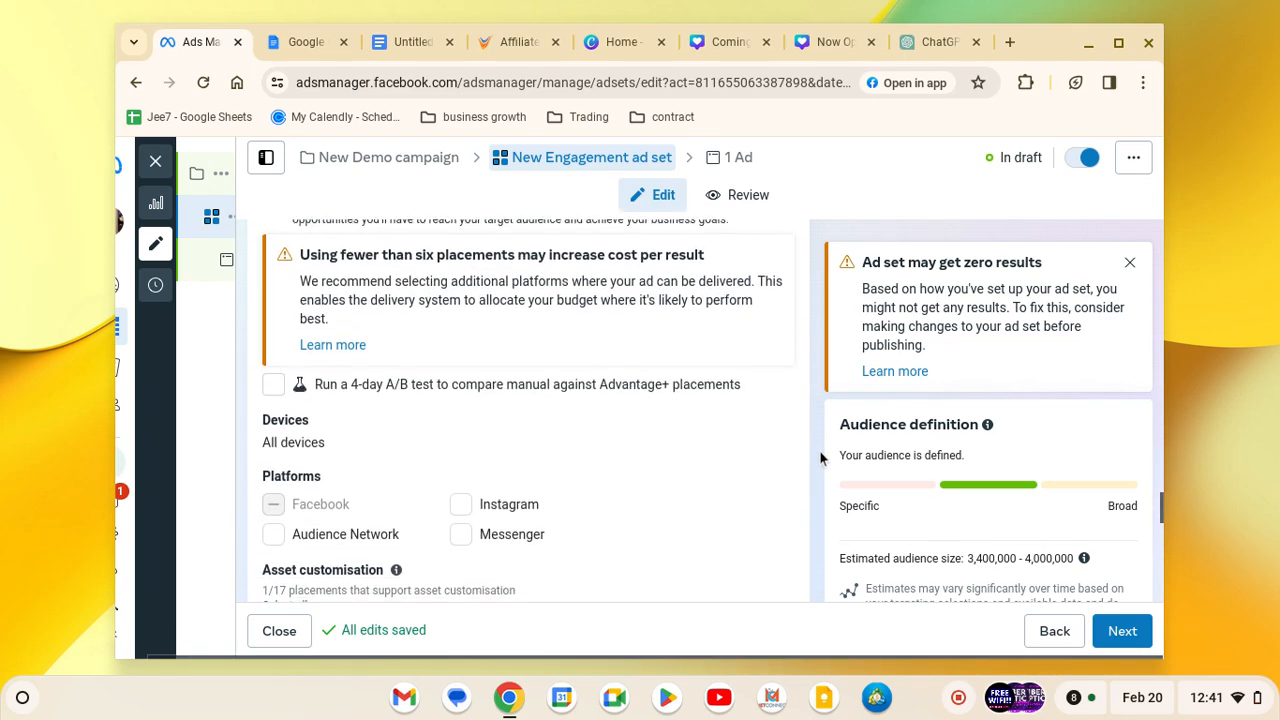
{"action": "scroll", "coordinate": [819, 450], "scroll_direction": "down", "scroll_amount": 10}
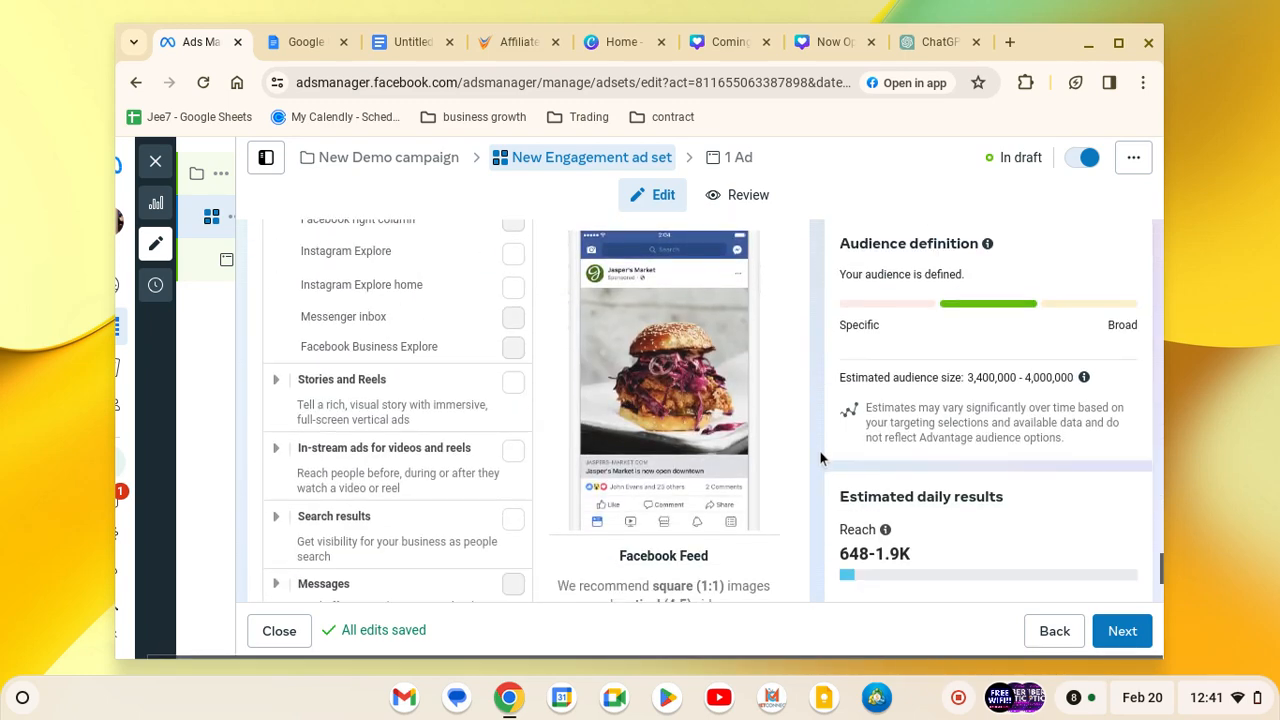
{"action": "scroll", "coordinate": [819, 458], "scroll_direction": "down", "scroll_amount": 4}
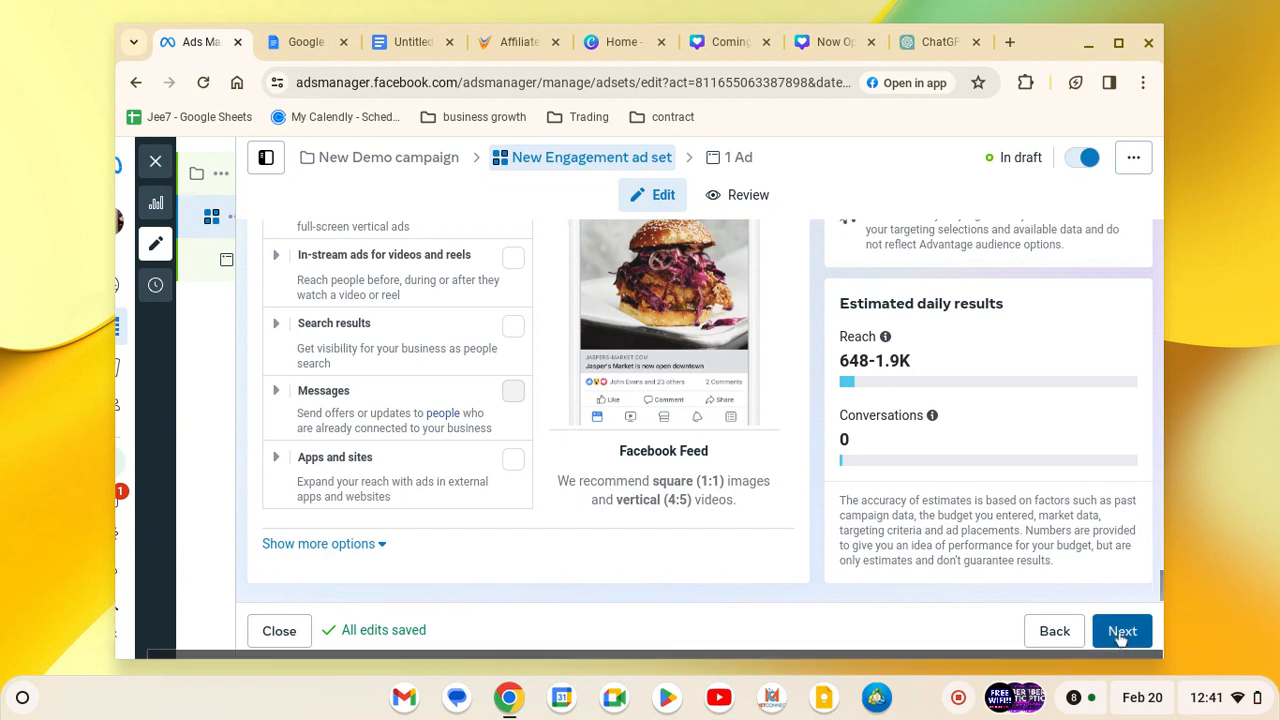
Continue to the New Engagement ad and check the ad setup choices, keeping Create Ad selected.
{"action": "left_click", "coordinate": [1122, 631]}
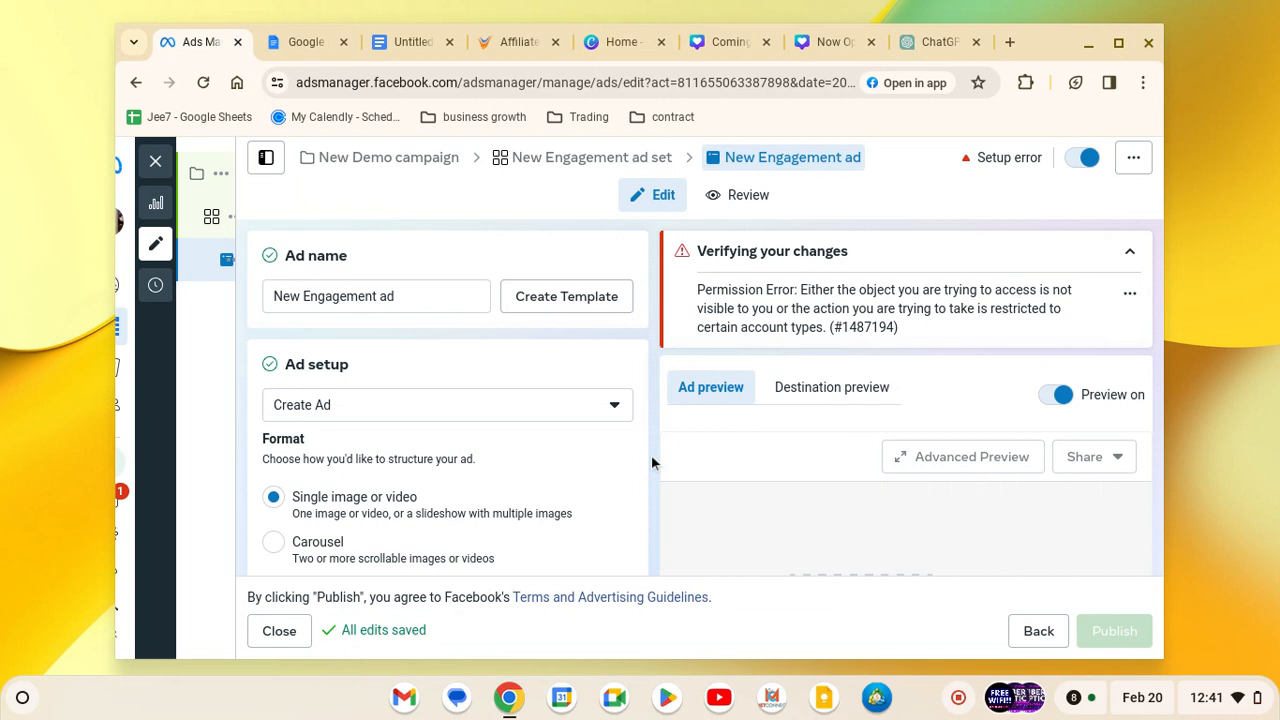
{"action": "scroll", "coordinate": [651, 462], "scroll_direction": "down", "scroll_amount": 3}
{"action": "scroll", "coordinate": [651, 462], "scroll_direction": "up", "scroll_amount": 3}
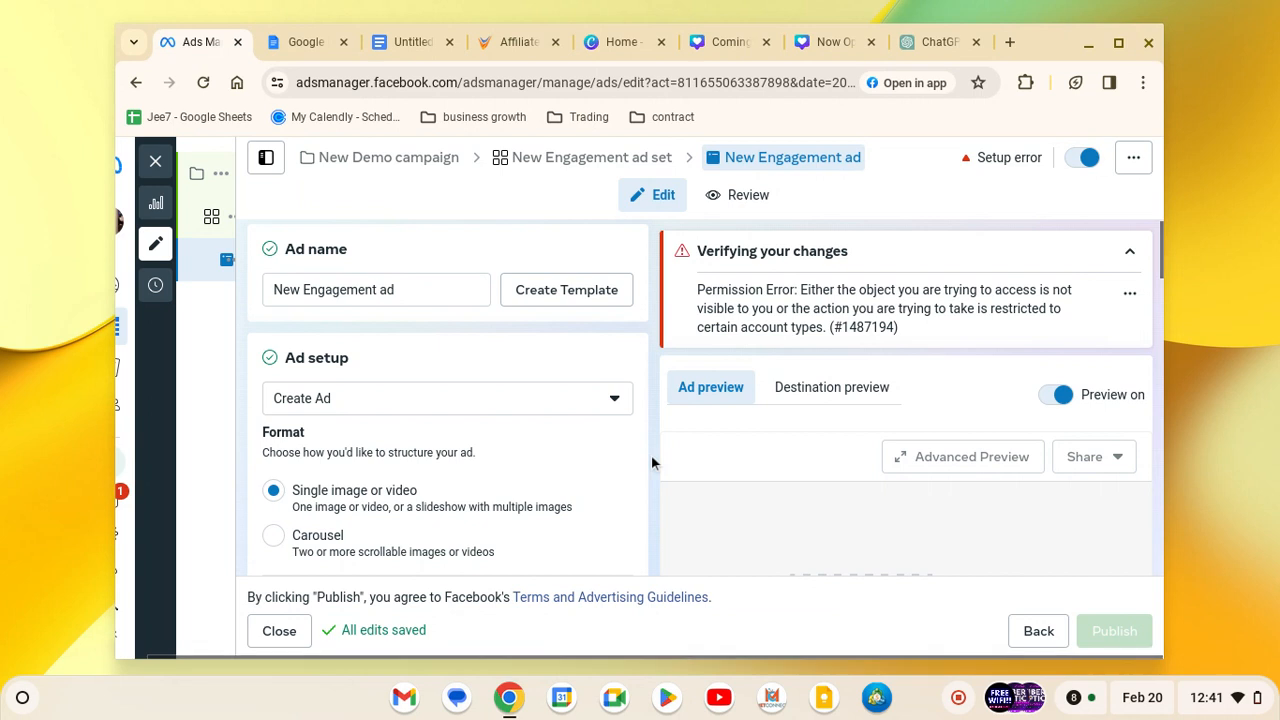
{"action": "scroll", "coordinate": [651, 462], "scroll_direction": "up", "scroll_amount": 1}
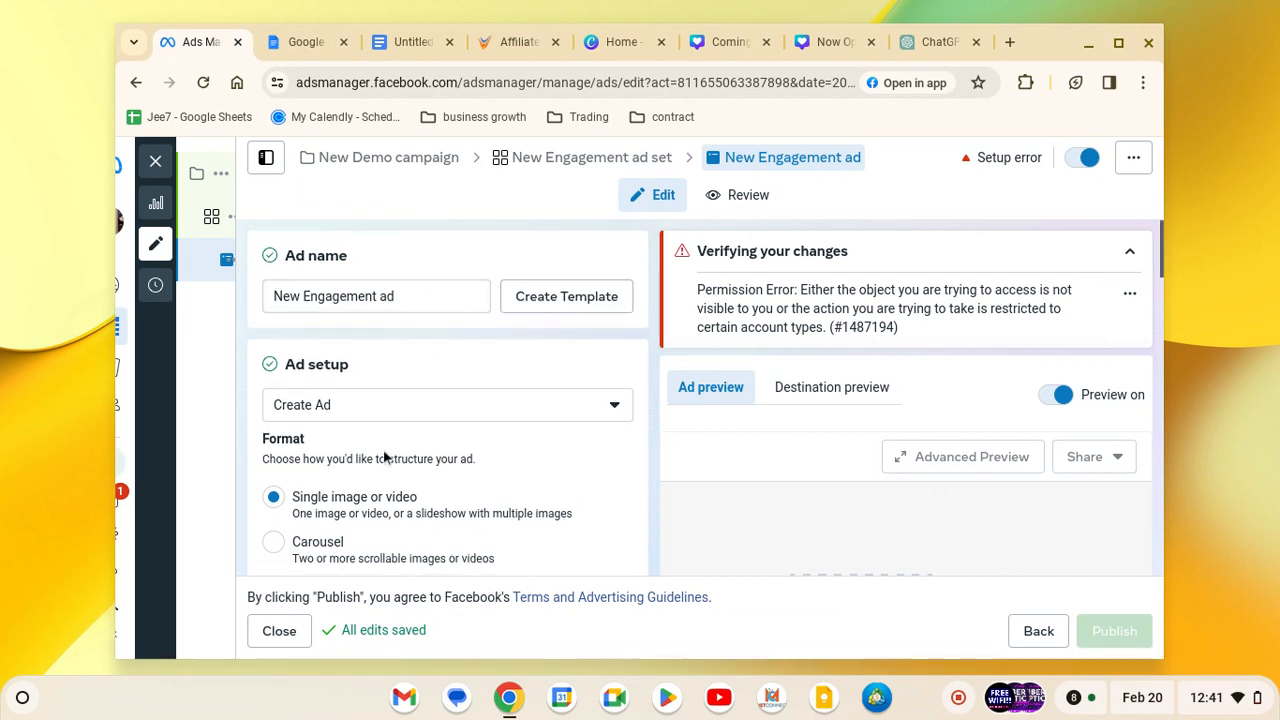
{"action": "scroll", "coordinate": [381, 443], "scroll_direction": "down", "scroll_amount": 2}
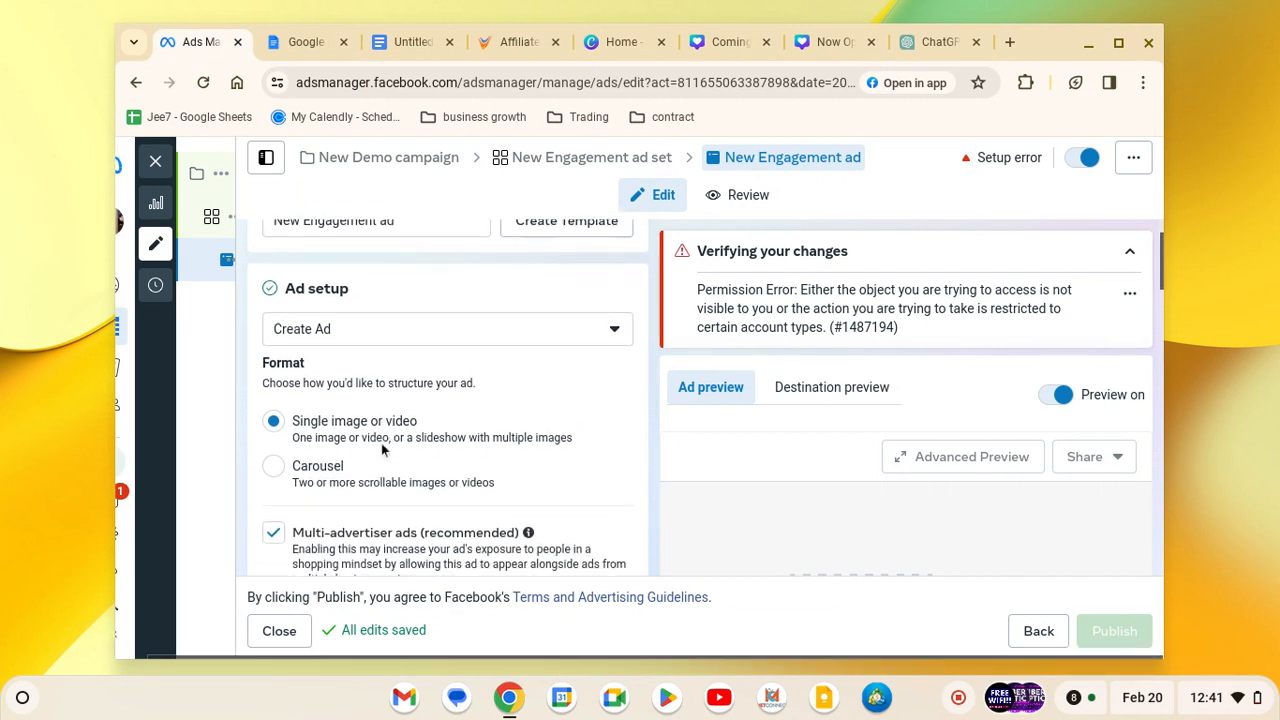
{"action": "scroll", "coordinate": [381, 443], "scroll_direction": "up", "scroll_amount": 1}
{"action": "scroll", "coordinate": [381, 443], "scroll_direction": "up", "scroll_amount": 1}
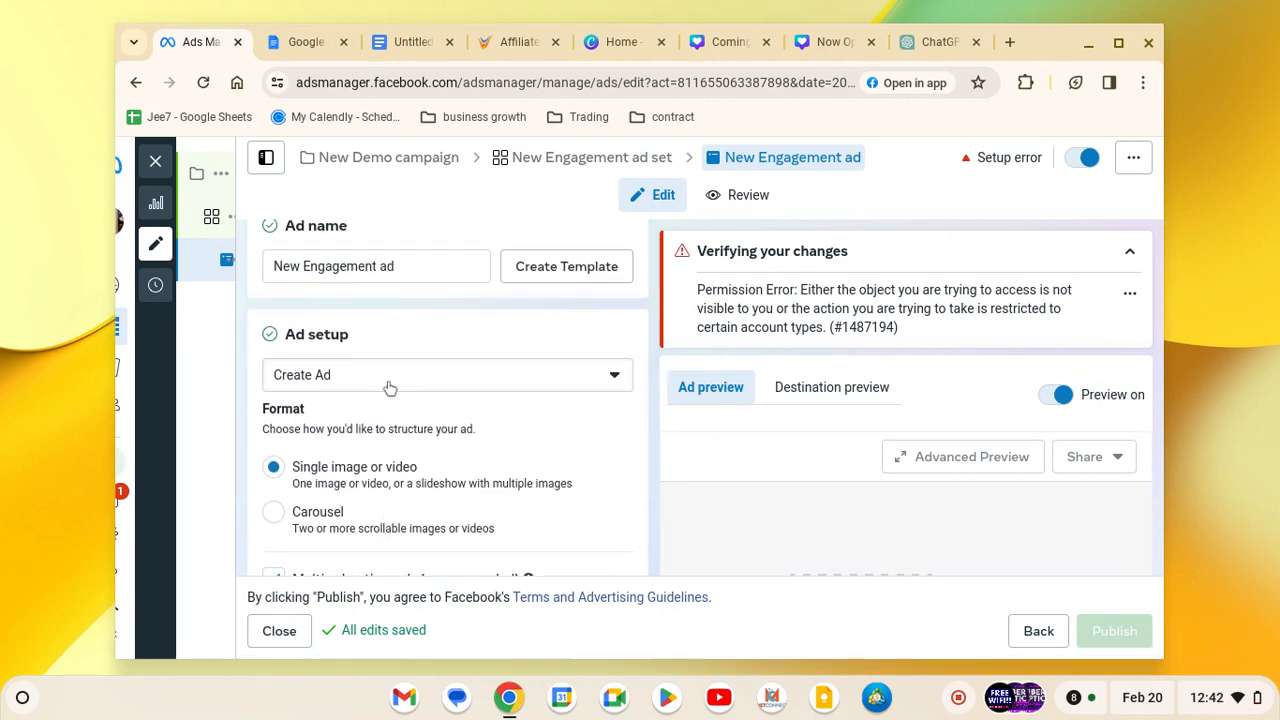
{"action": "scroll", "coordinate": [390, 388], "scroll_direction": "up", "scroll_amount": 1}
{"action": "left_click", "coordinate": [387, 414]}
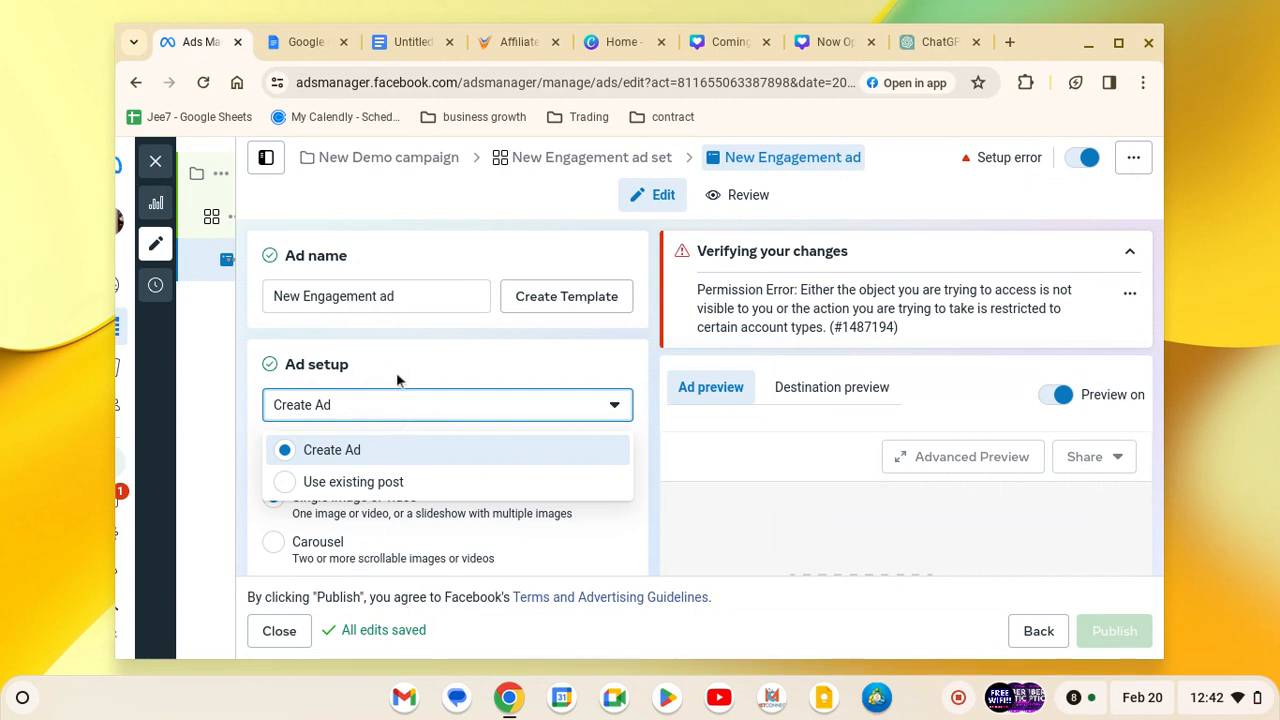
{"action": "left_click", "coordinate": [487, 385]}
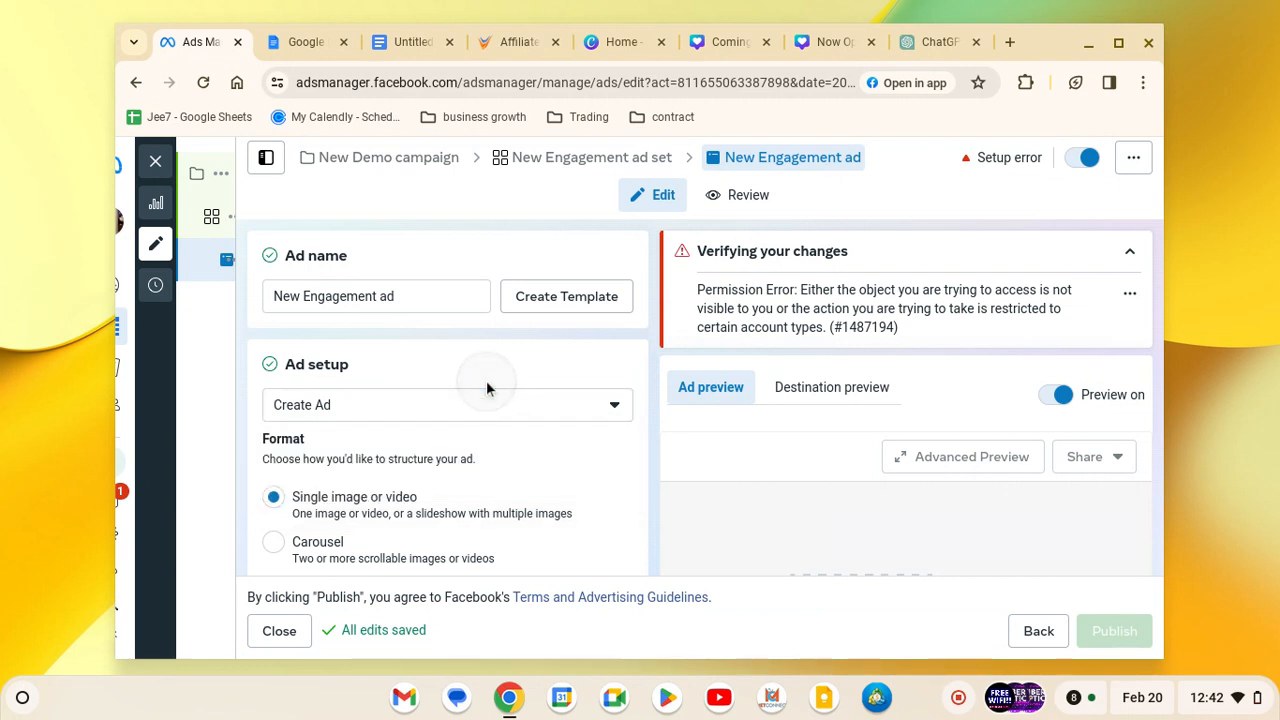
Upload Now Open!.png from Downloads as the ad creative's image and continue to the crop stage.
{"action": "scroll", "coordinate": [466, 448], "scroll_direction": "down", "scroll_amount": 3}
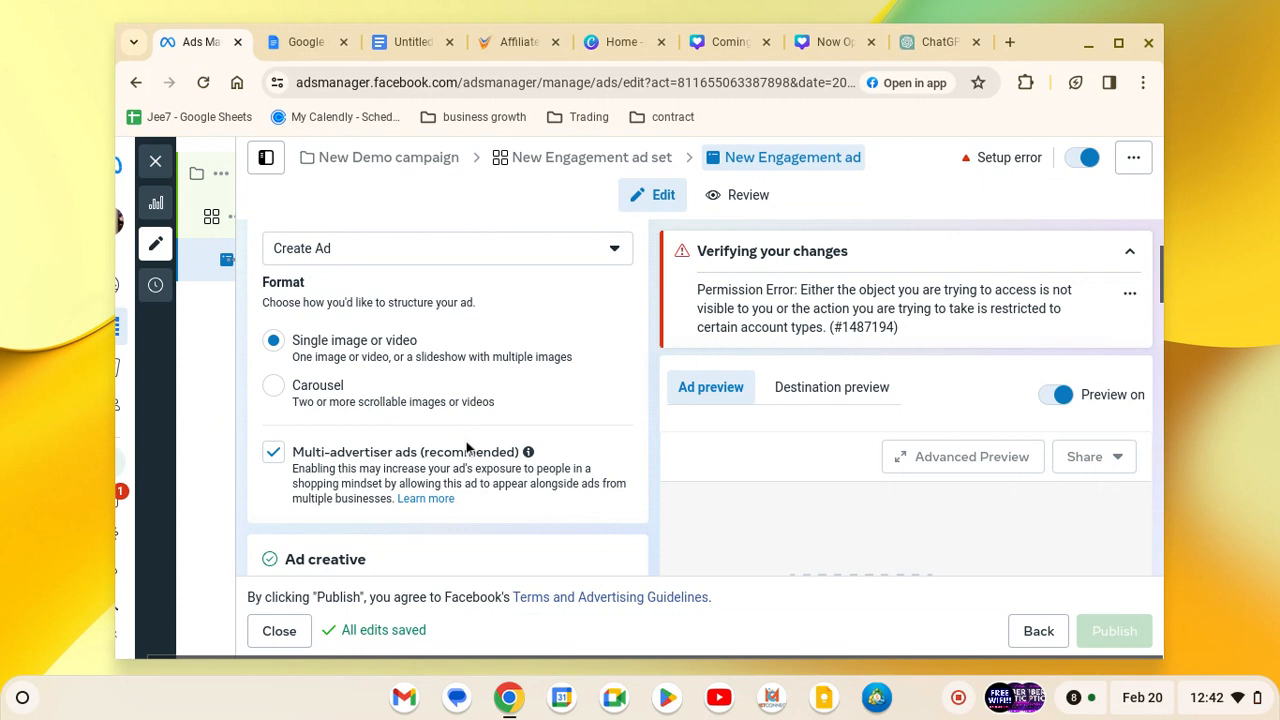
{"action": "scroll", "coordinate": [466, 448], "scroll_direction": "down", "scroll_amount": 4}
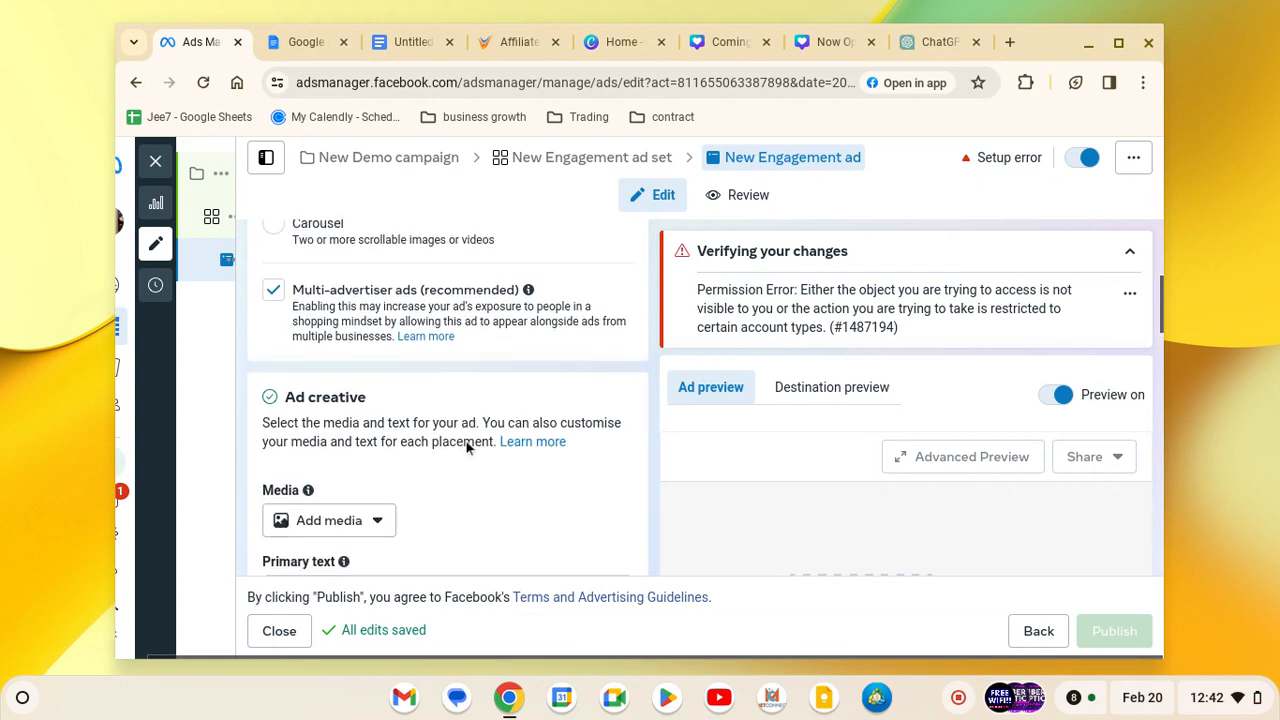
{"action": "scroll", "coordinate": [465, 448], "scroll_direction": "down", "scroll_amount": 3}
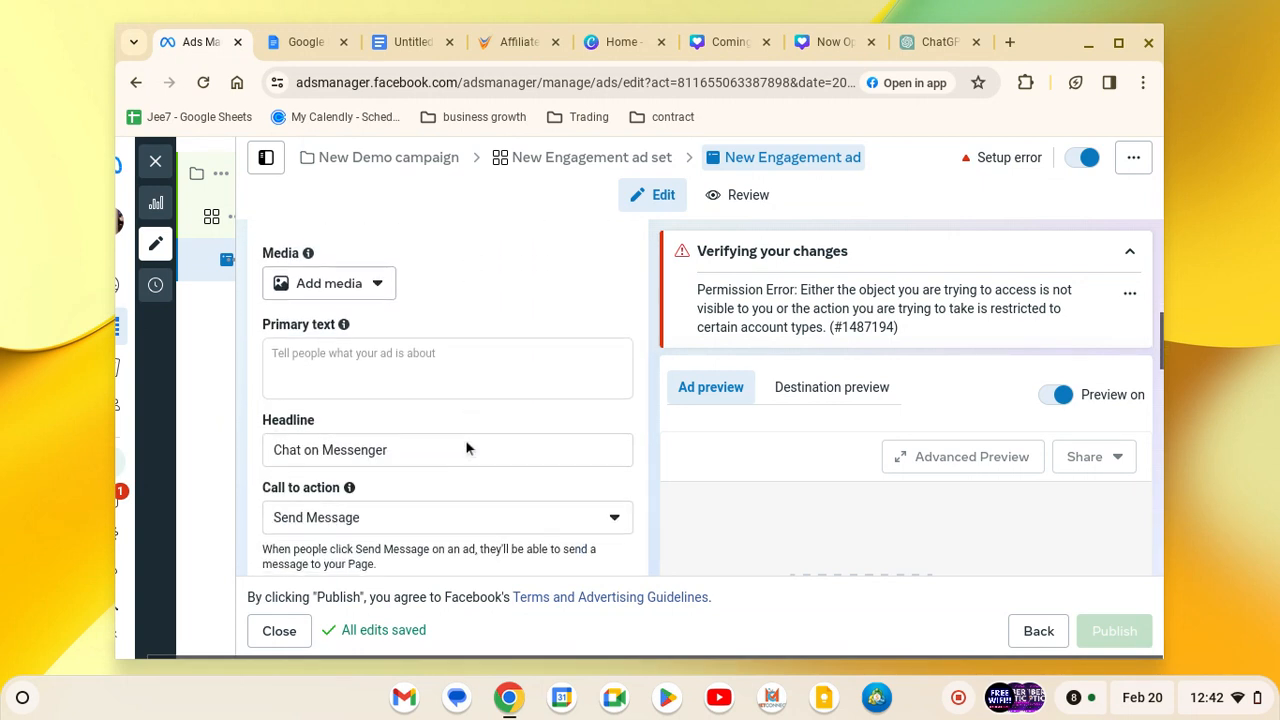
{"action": "left_click", "coordinate": [372, 266]}
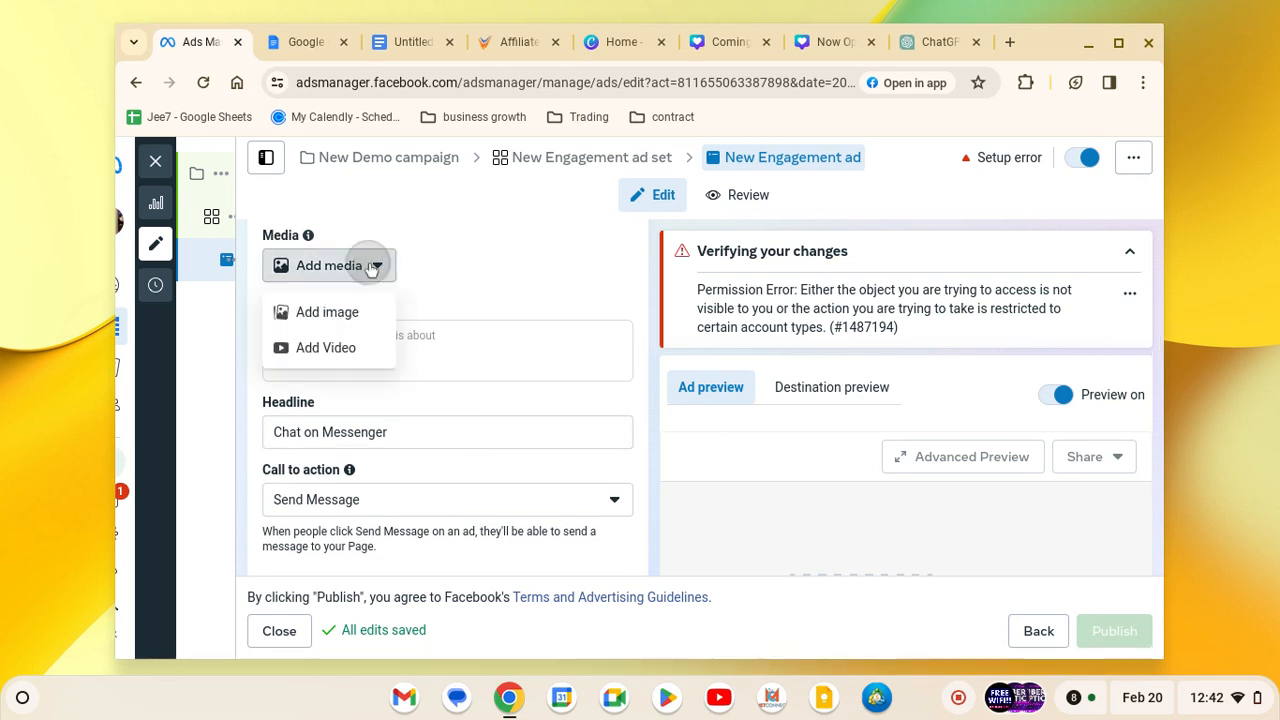
{"action": "left_click", "coordinate": [339, 318]}
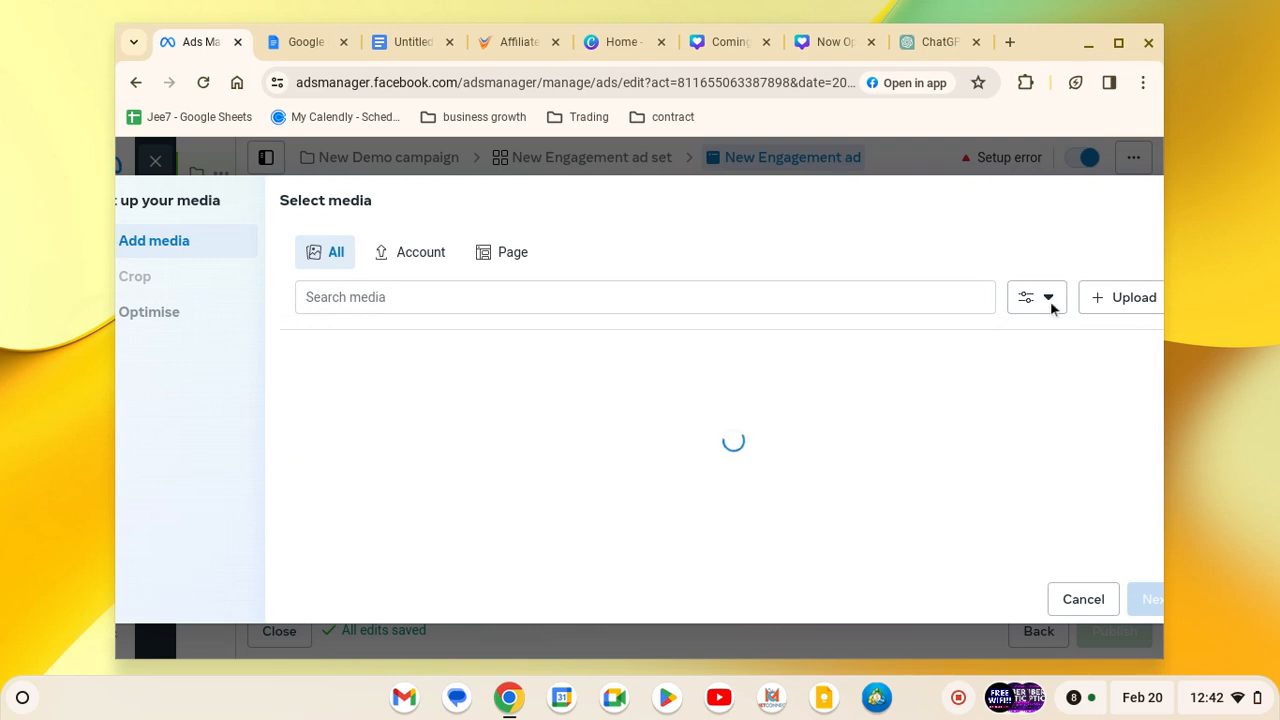
{"action": "left_click", "coordinate": [1099, 298]}
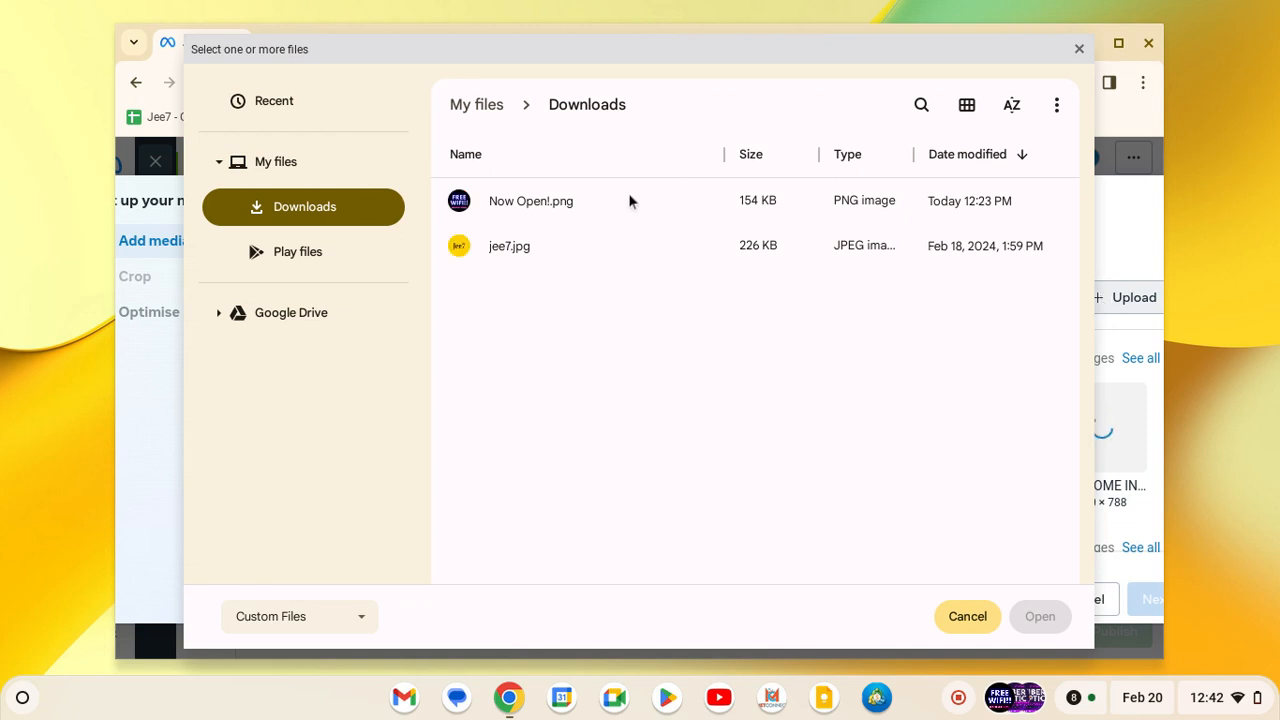
{"action": "left_click", "coordinate": [602, 201]}
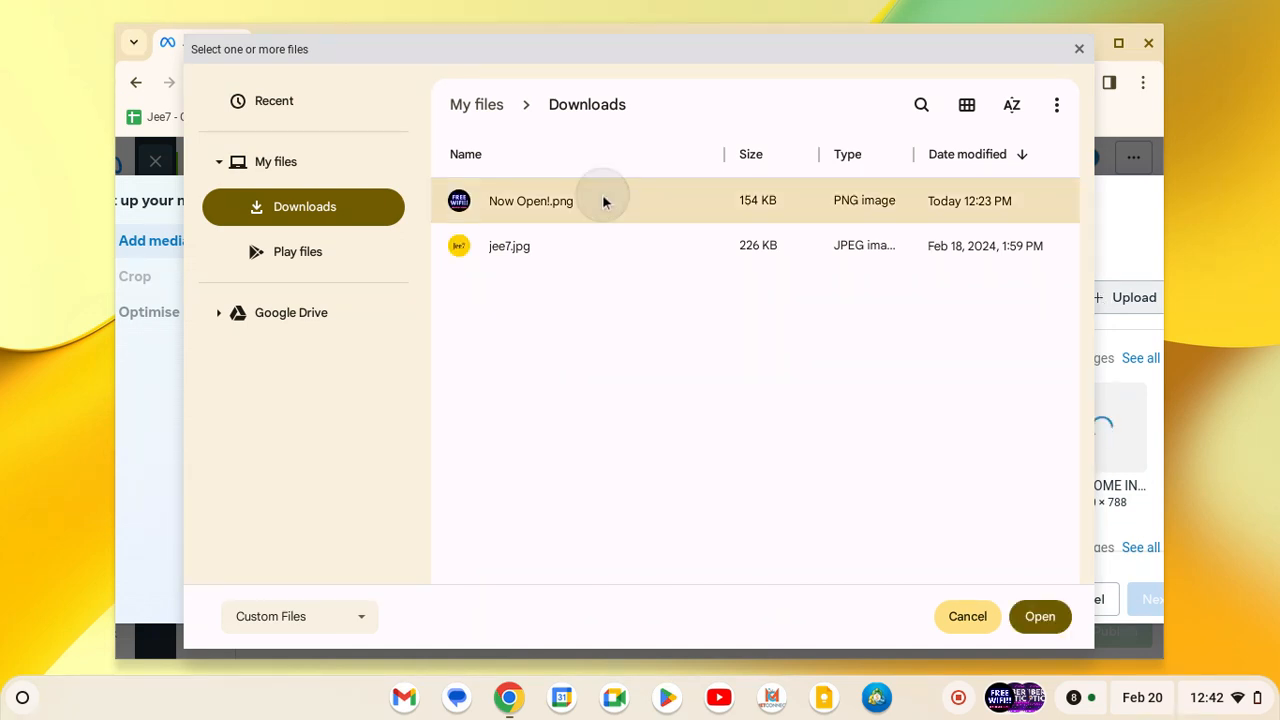
{"action": "left_click", "coordinate": [1040, 618]}
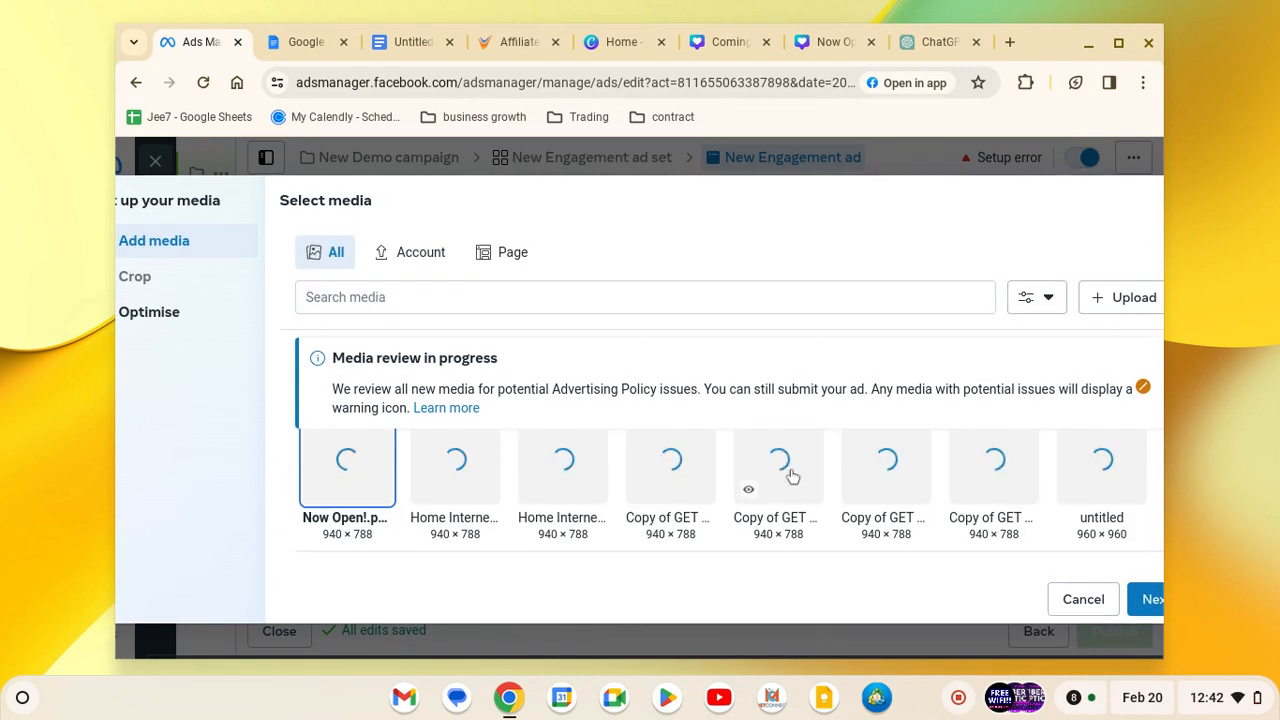
{"action": "left_click", "coordinate": [1150, 602]}
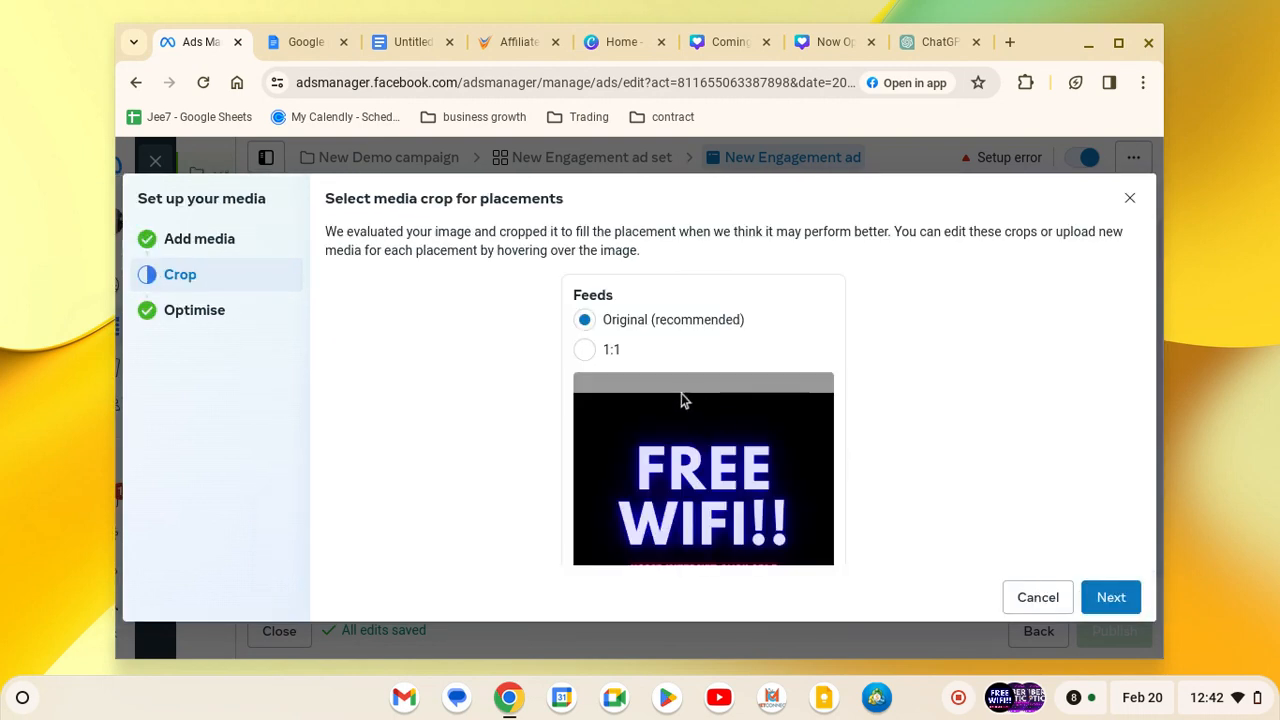
Preview the image in its original proportions and set the Feeds crop to 1:1.
{"action": "scroll", "coordinate": [516, 332], "scroll_direction": "down", "scroll_amount": 3}
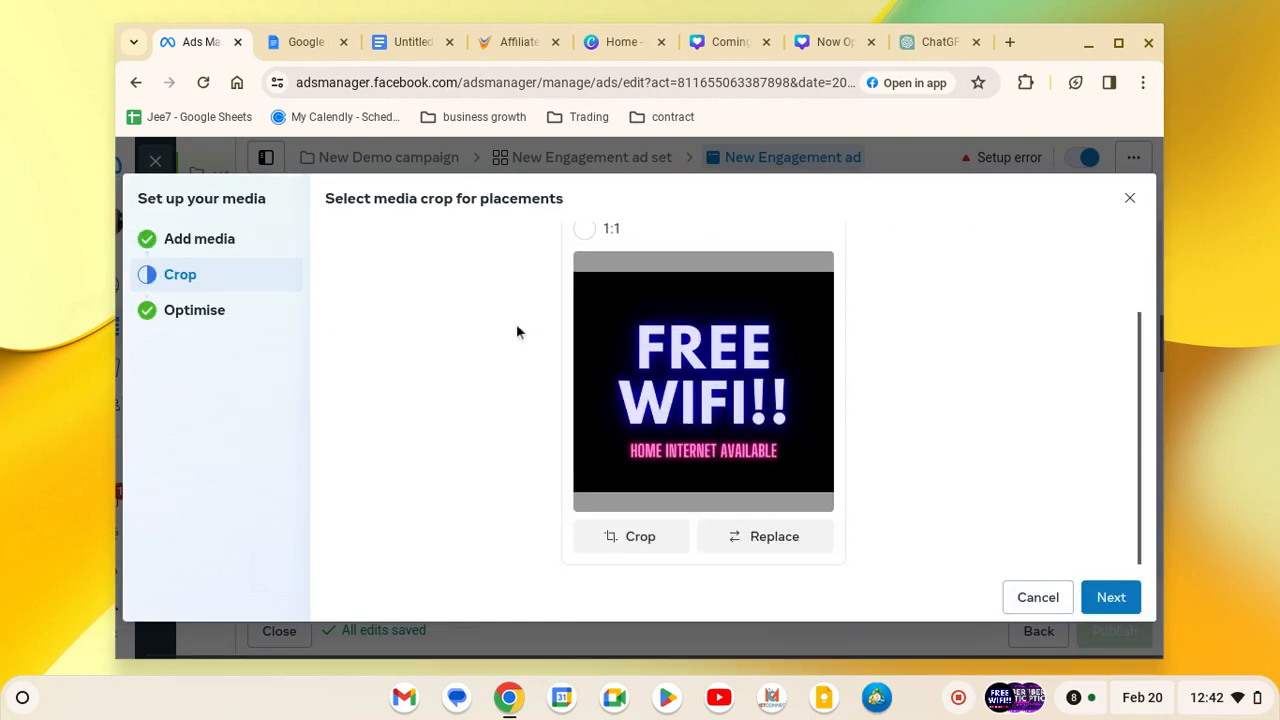
{"action": "scroll", "coordinate": [516, 332], "scroll_direction": "up", "scroll_amount": 3}
{"action": "scroll", "coordinate": [516, 323], "scroll_direction": "down", "scroll_amount": 2}
{"action": "scroll", "coordinate": [517, 331], "scroll_direction": "up", "scroll_amount": 3}
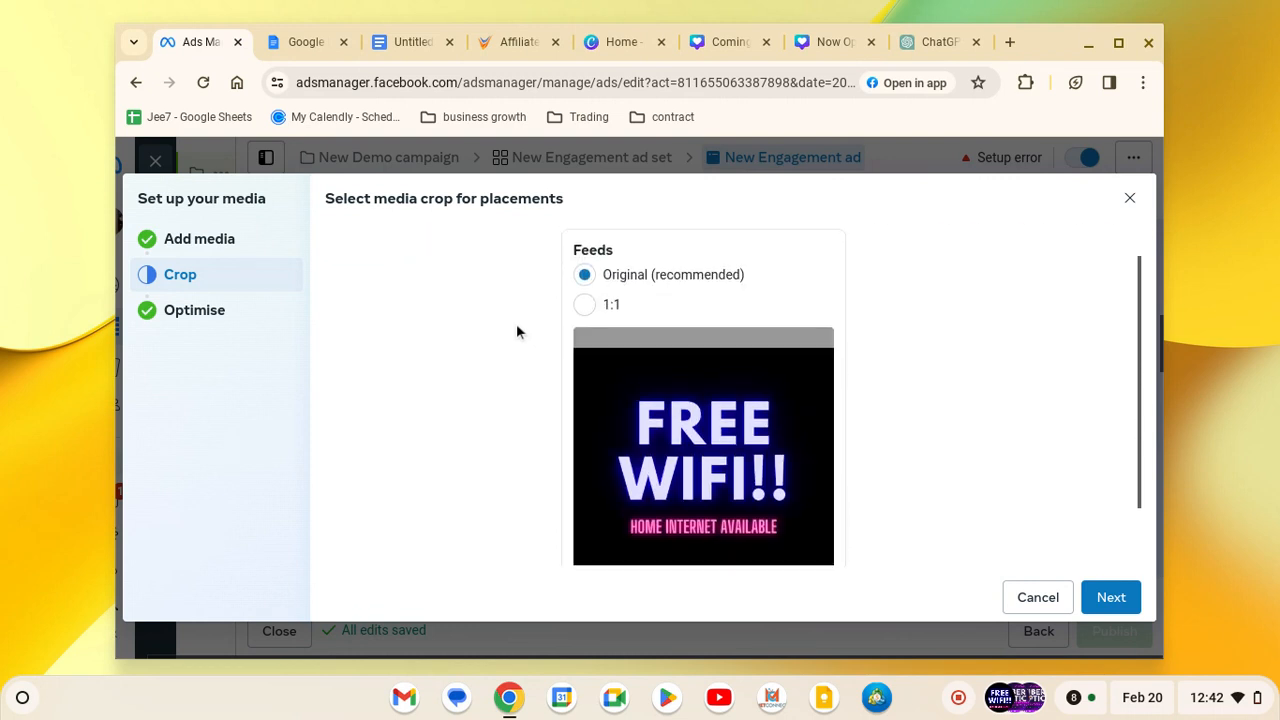
{"action": "left_click", "coordinate": [590, 312]}
{"action": "scroll", "coordinate": [616, 380], "scroll_direction": "down", "scroll_amount": 2}
{"action": "scroll", "coordinate": [616, 380], "scroll_direction": "up", "scroll_amount": 2}
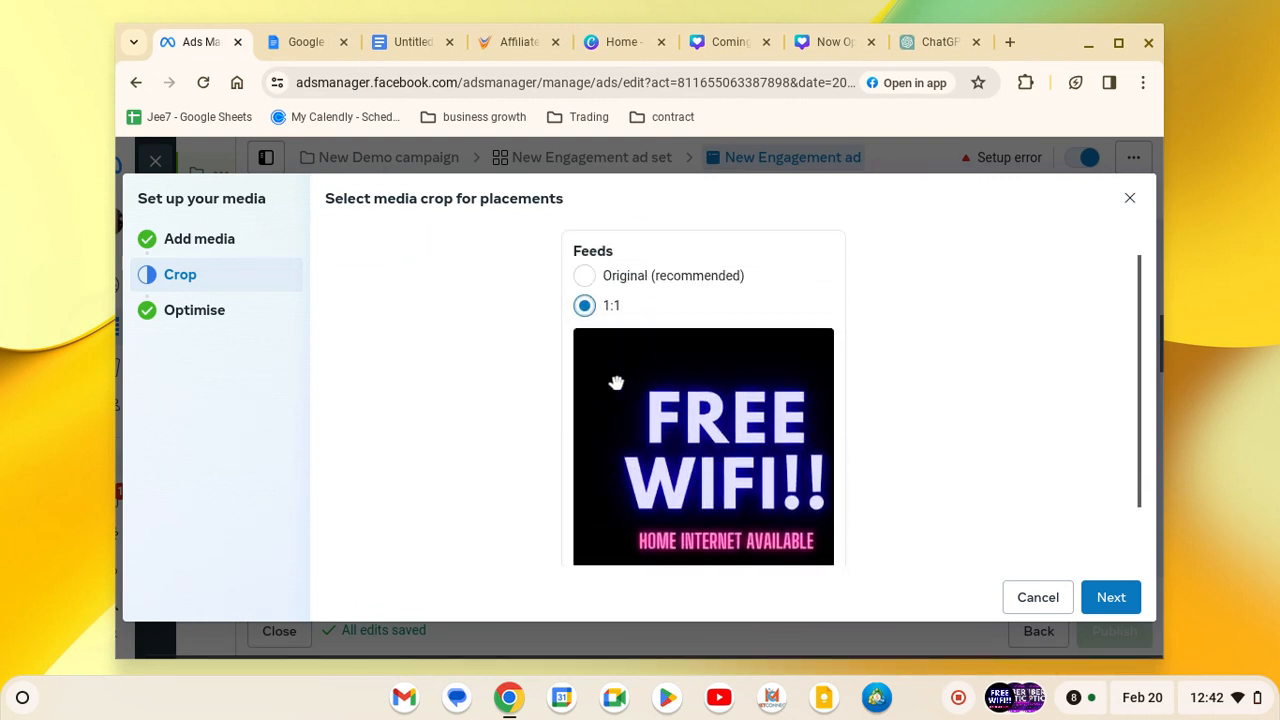
Inspect the 1:1 crop frame for the Feeds placements and close it without applying a crop.
{"action": "scroll", "coordinate": [616, 380], "scroll_direction": "down", "scroll_amount": 2}
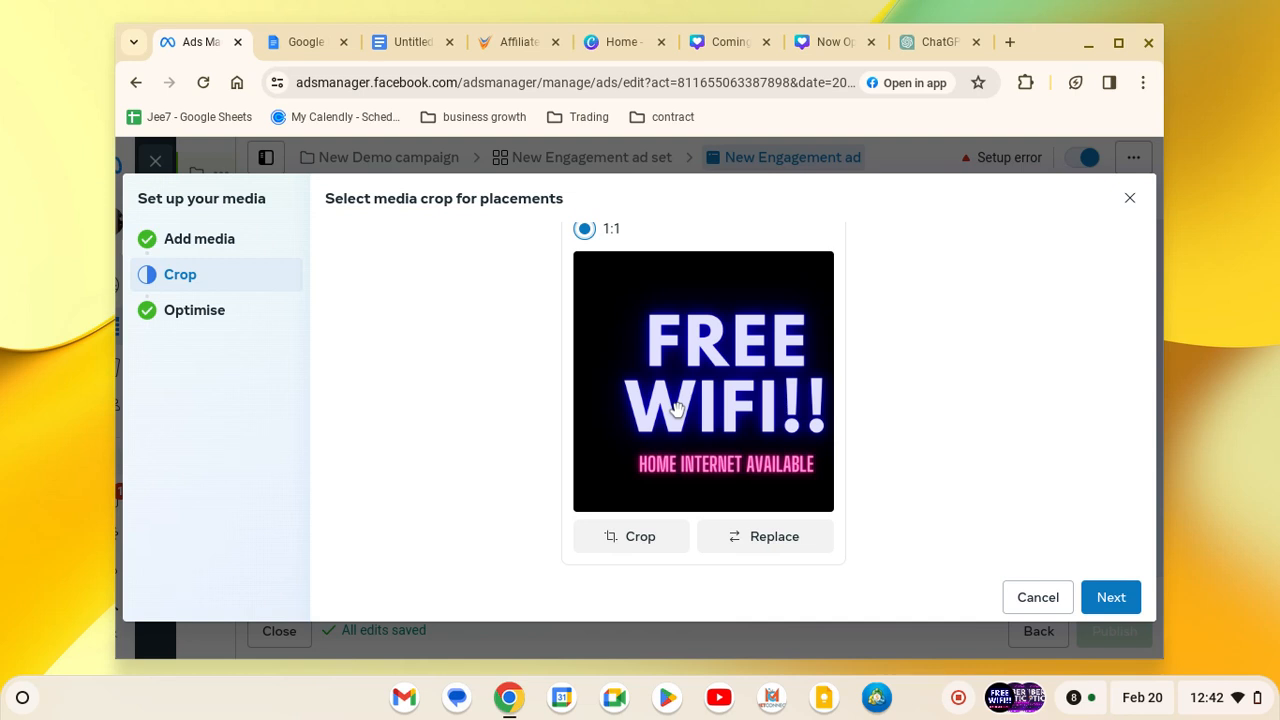
{"action": "left_click", "coordinate": [654, 537]}
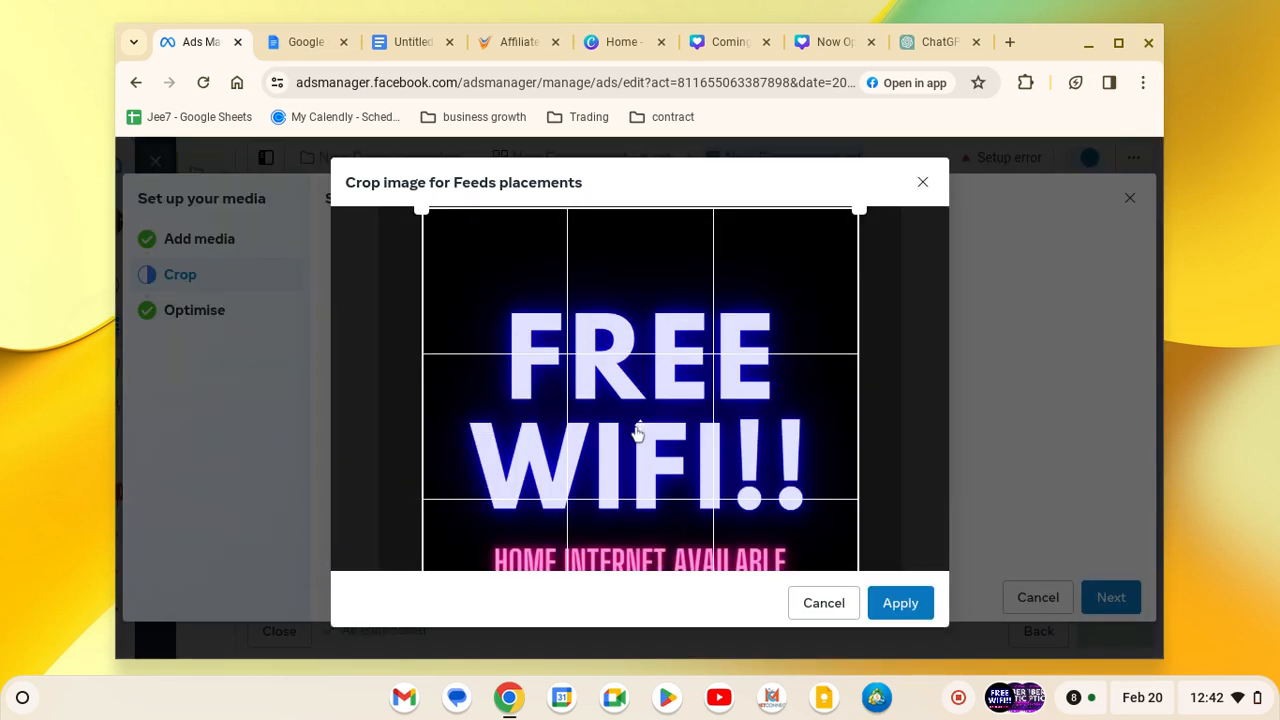
{"action": "scroll", "coordinate": [637, 432], "scroll_direction": "down", "scroll_amount": 2}
{"action": "scroll", "coordinate": [637, 432], "scroll_direction": "up", "scroll_amount": 2}
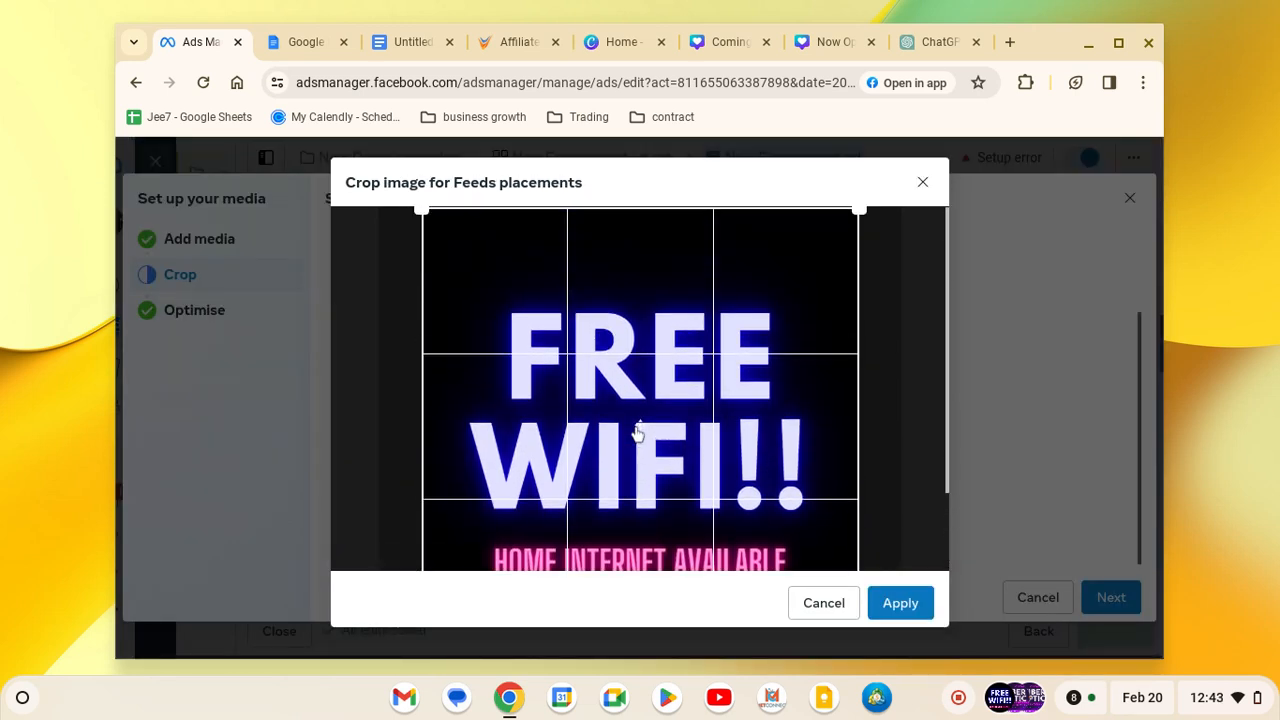
{"action": "scroll", "coordinate": [637, 432], "scroll_direction": "down", "scroll_amount": 2}
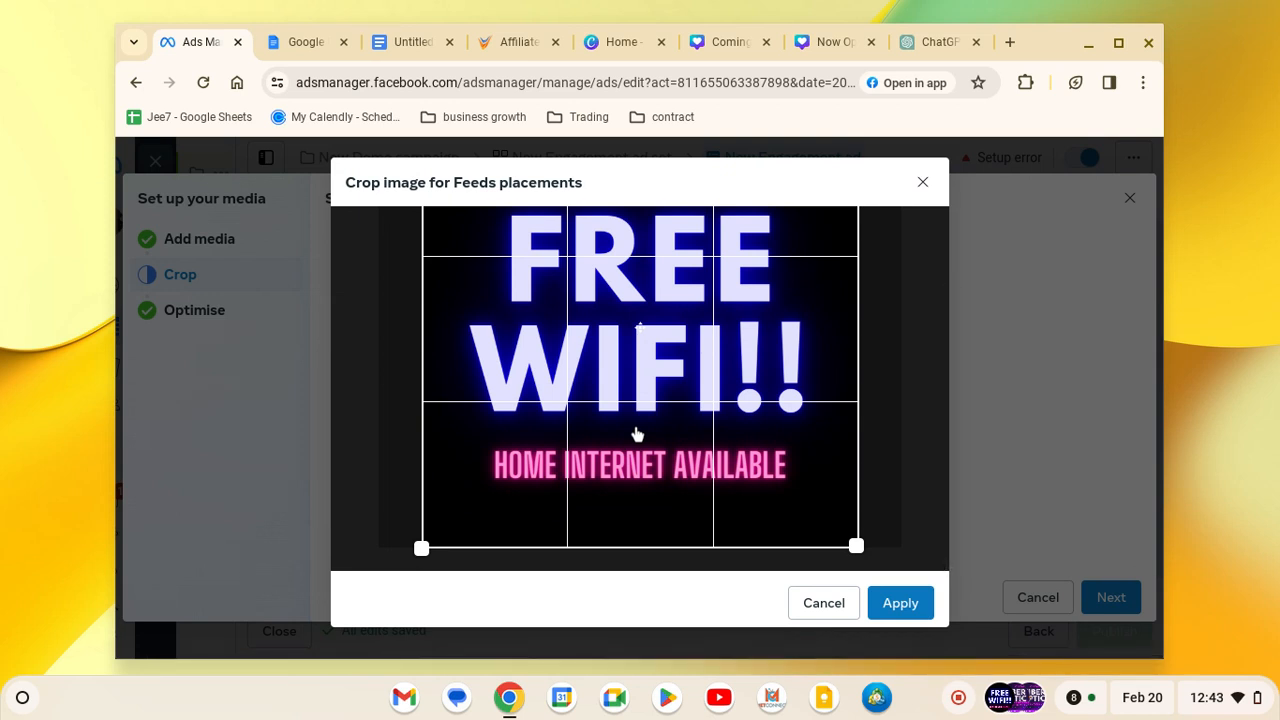
{"action": "left_click", "coordinate": [836, 610]}
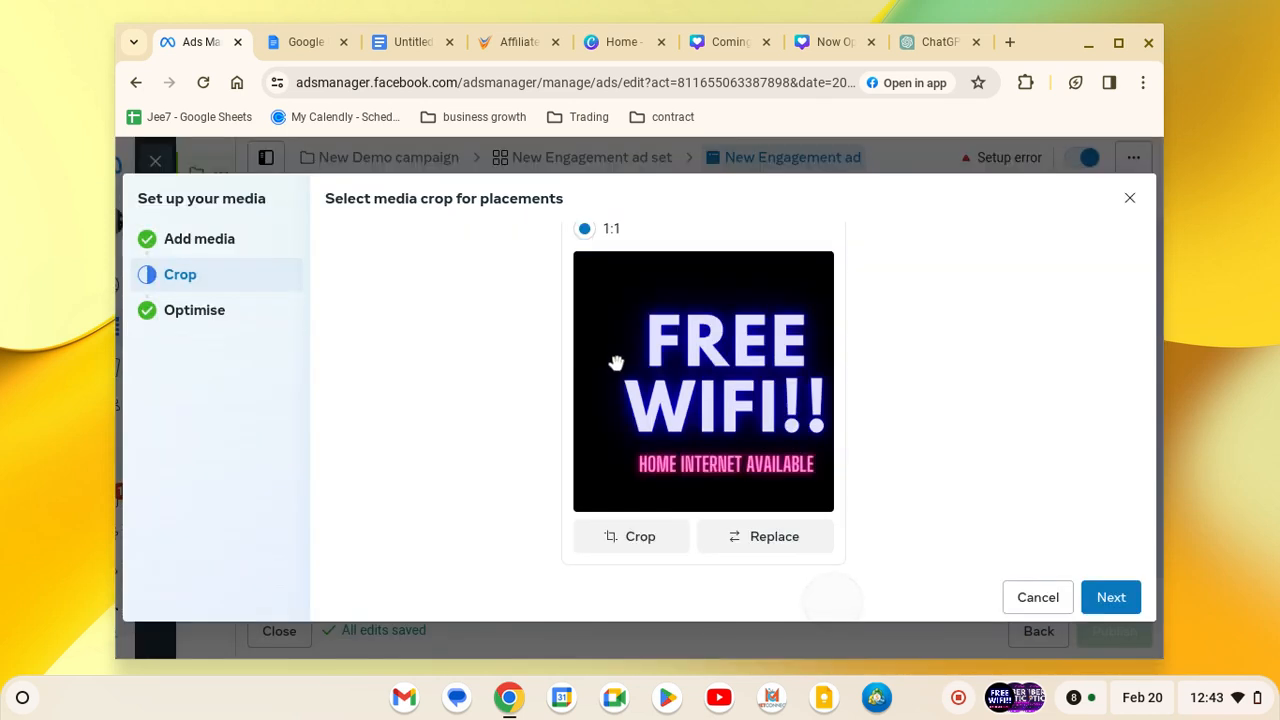
Set the Feeds crop to Original (recommended) and check the whole image's preview.
{"action": "scroll", "coordinate": [614, 363], "scroll_direction": "up", "scroll_amount": 3}
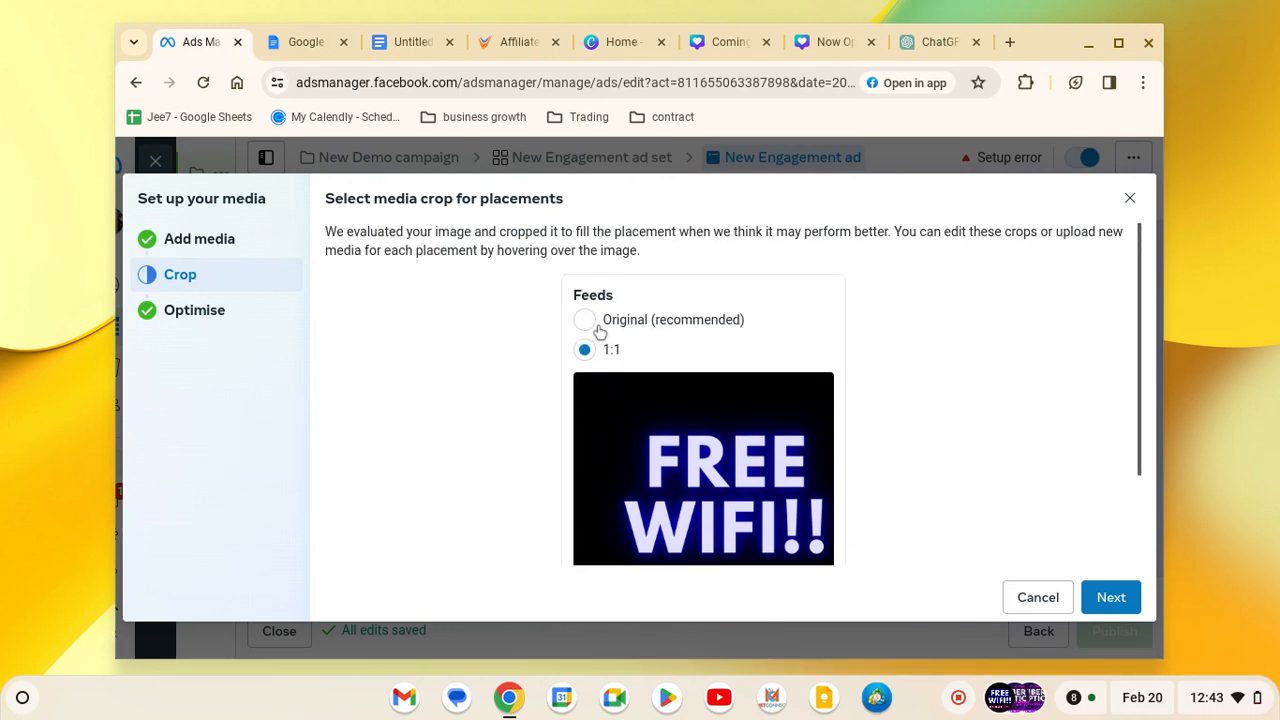
{"action": "left_click", "coordinate": [587, 322]}
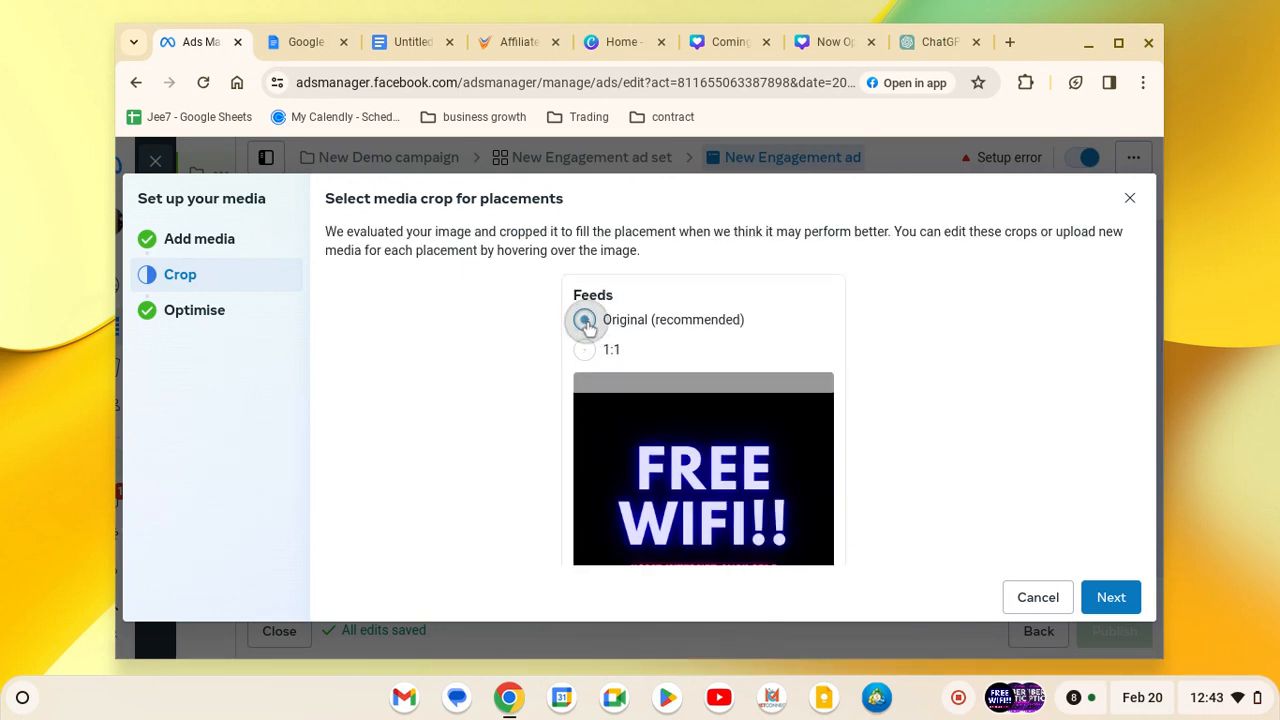
{"action": "scroll", "coordinate": [433, 400], "scroll_direction": "down", "scroll_amount": 2}
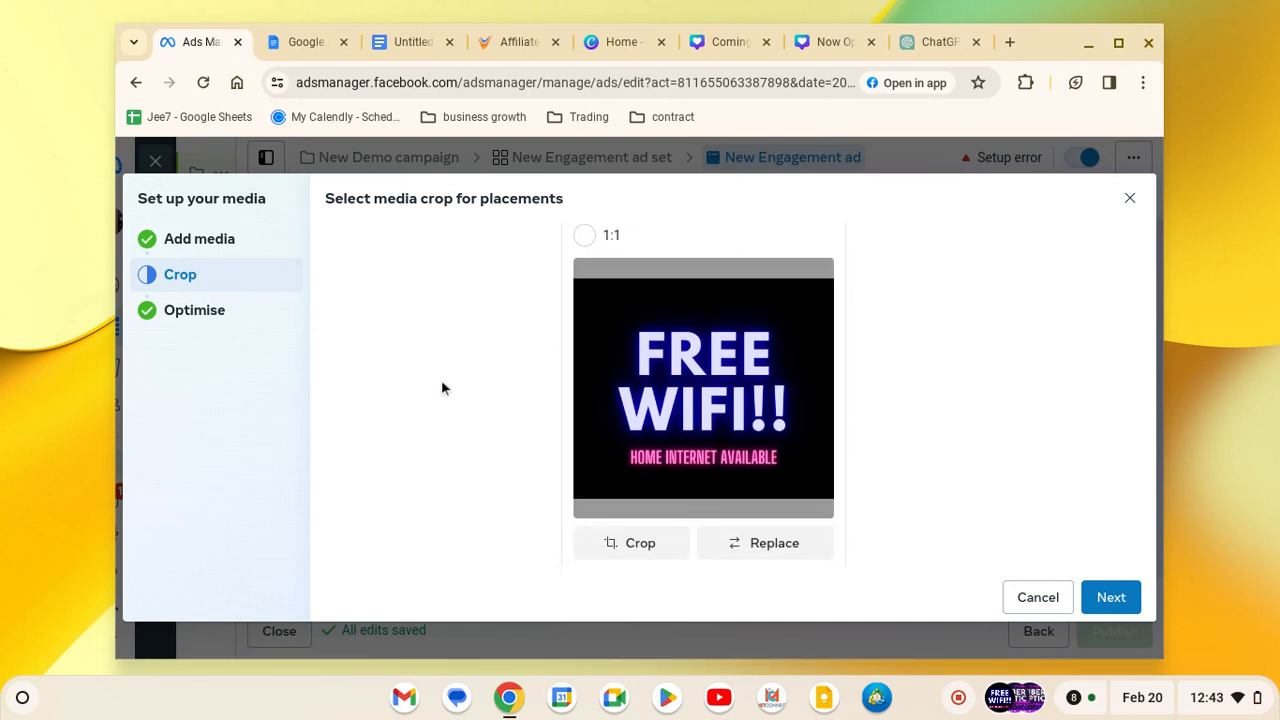
Glance at the Free WiFi design in Canva, return to Ads Manager and continue to the Optimise stage.
{"action": "left_click", "coordinate": [815, 41]}
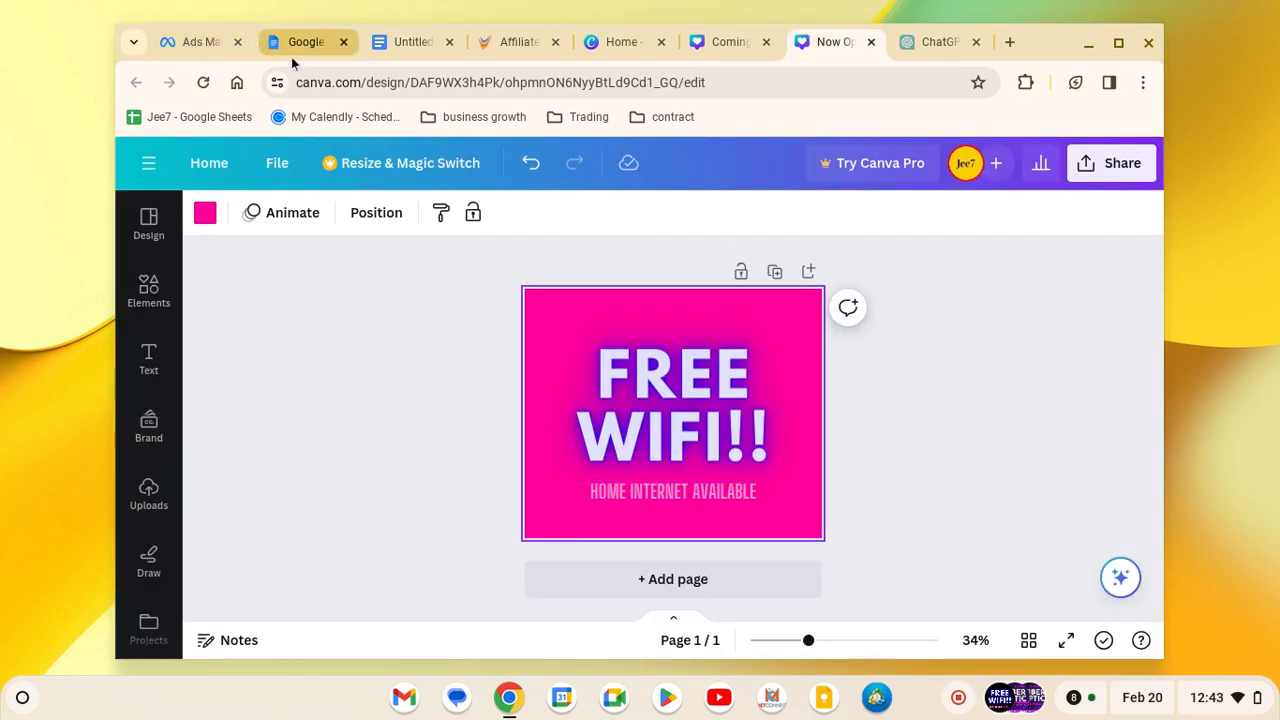
{"action": "left_click", "coordinate": [192, 41]}
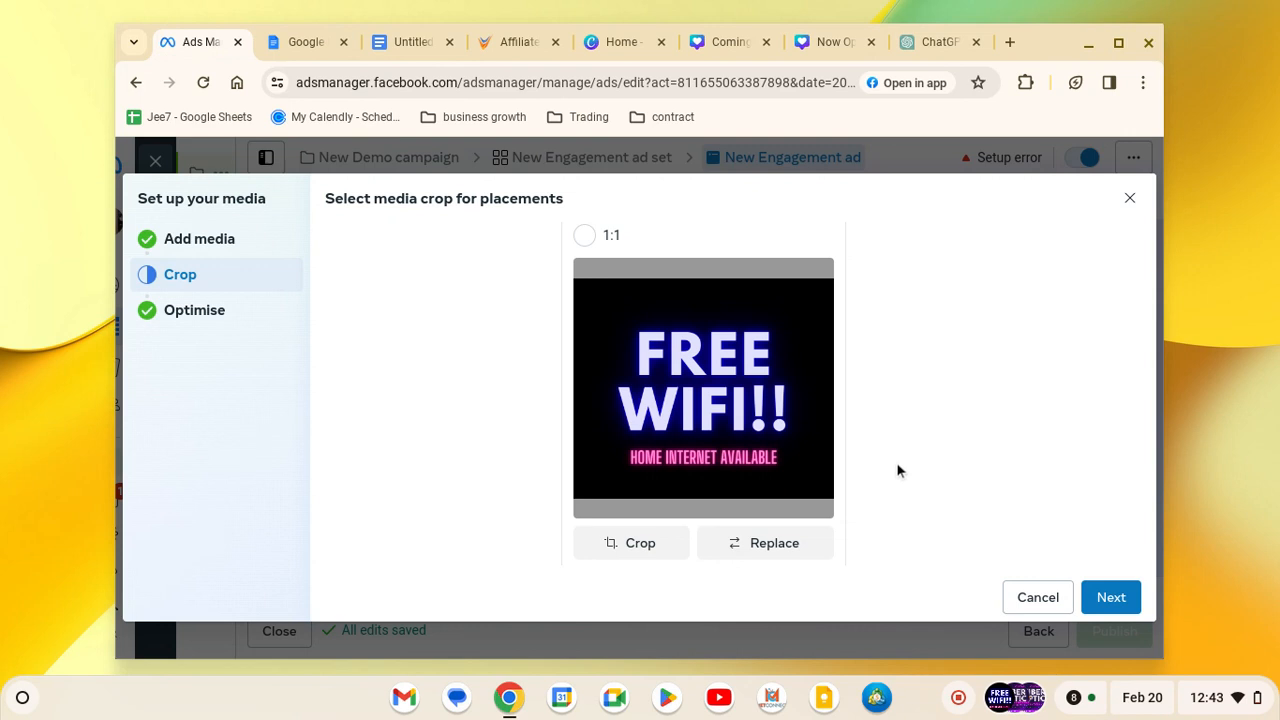
{"action": "left_click", "coordinate": [1124, 597]}
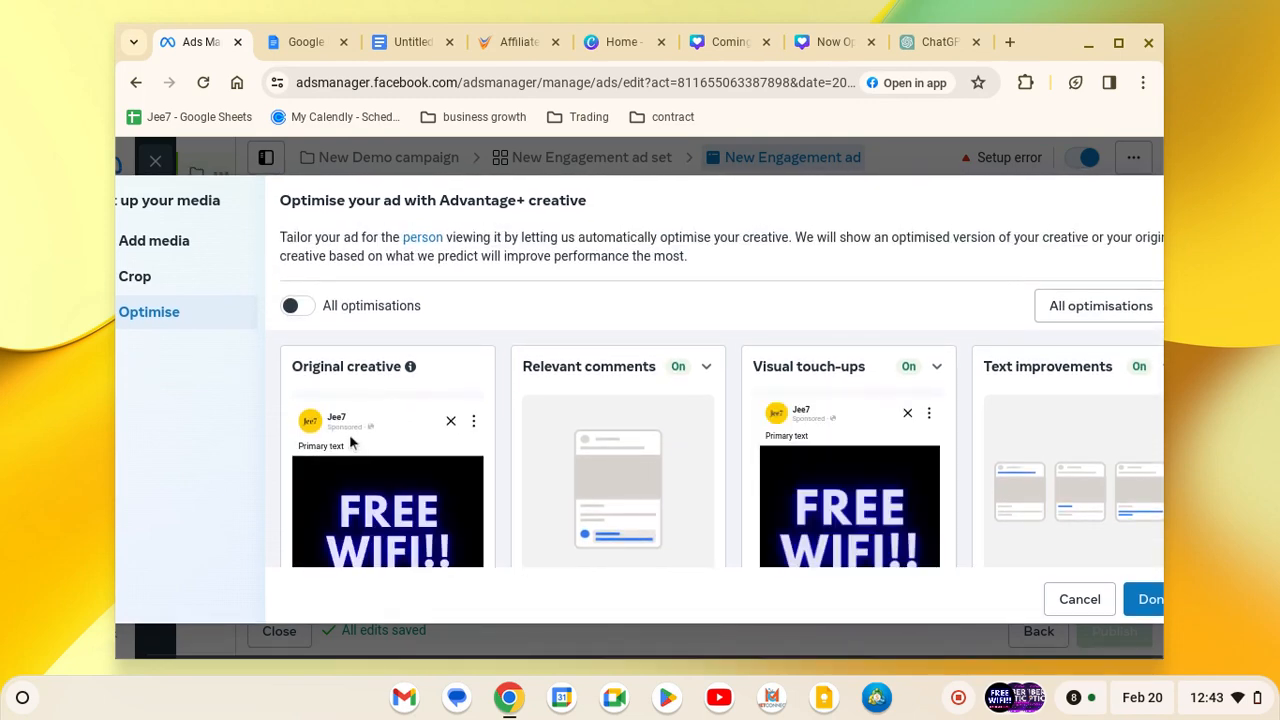
Examine the Advantage+ creative optimisations, including relevant comments, visual touch-ups, text improvements and the image template preview.
{"action": "scroll", "coordinate": [350, 443], "scroll_direction": "down", "scroll_amount": 5}
{"action": "scroll", "coordinate": [350, 443], "scroll_direction": "up", "scroll_amount": 5}
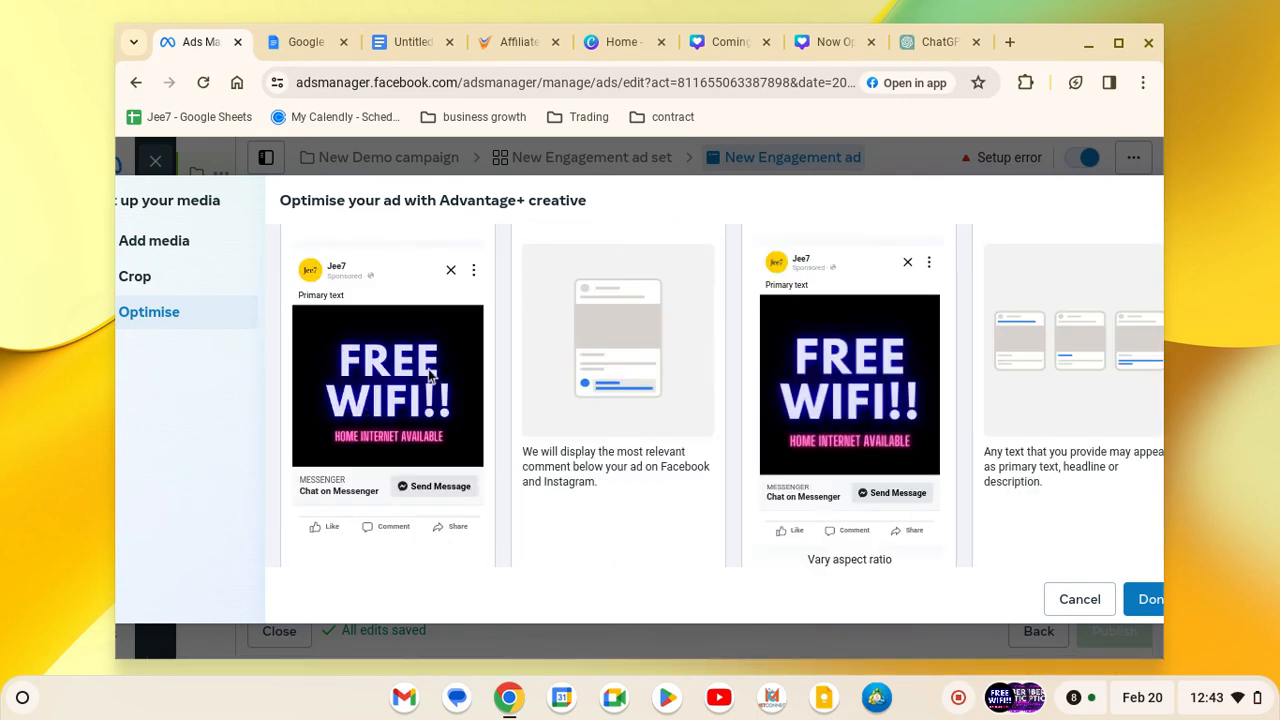
{"action": "scroll", "coordinate": [553, 433], "scroll_direction": "up", "scroll_amount": 2}
{"action": "scroll", "coordinate": [553, 433], "scroll_direction": "down", "scroll_amount": 1}
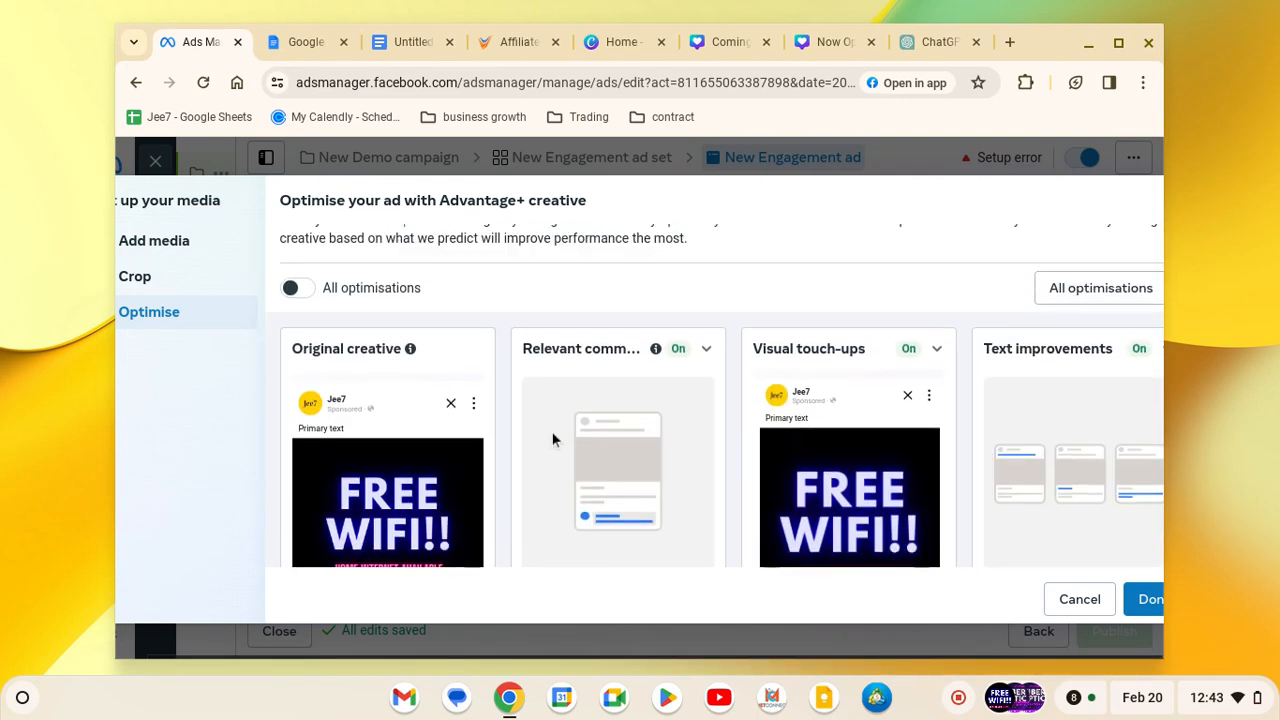
{"action": "scroll", "coordinate": [553, 433], "scroll_direction": "up", "scroll_amount": 1}
{"action": "scroll", "coordinate": [553, 440], "scroll_direction": "up", "scroll_amount": 1}
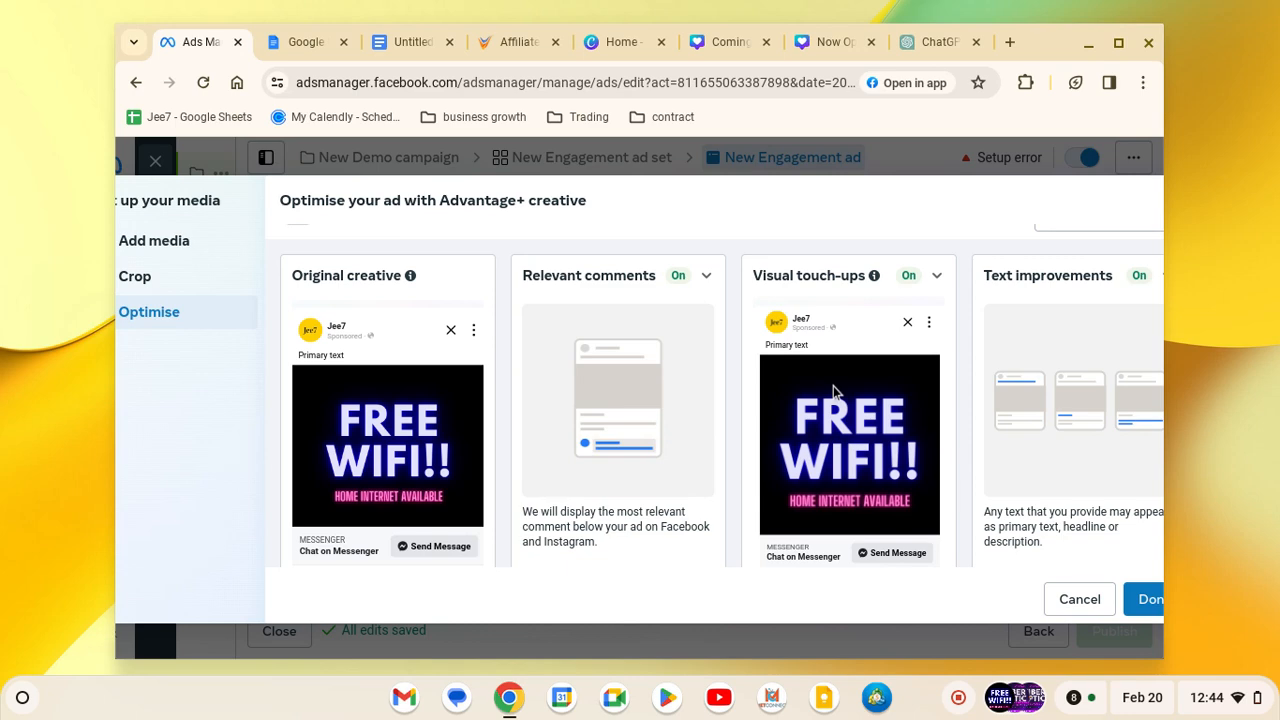
{"action": "scroll", "coordinate": [833, 386], "scroll_direction": "down", "scroll_amount": 1}
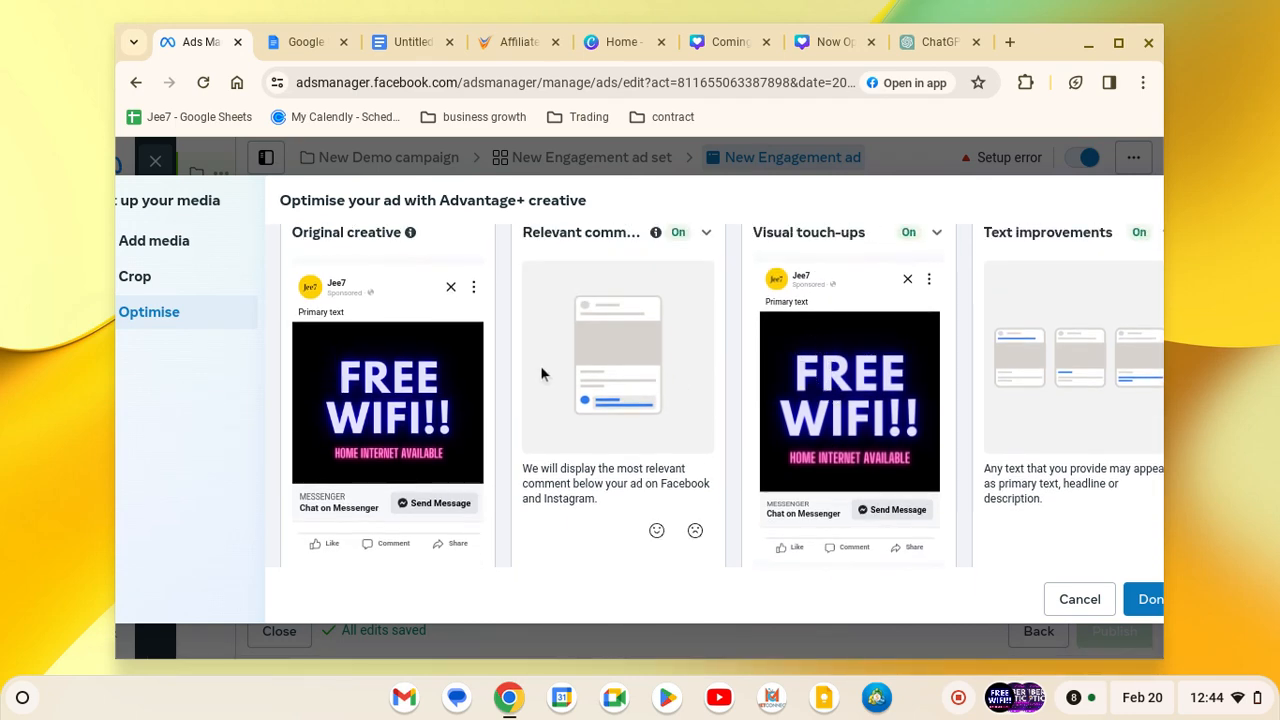
{"action": "scroll", "coordinate": [540, 368], "scroll_direction": "down", "scroll_amount": 4}
{"action": "scroll", "coordinate": [540, 373], "scroll_direction": "down", "scroll_amount": 2}
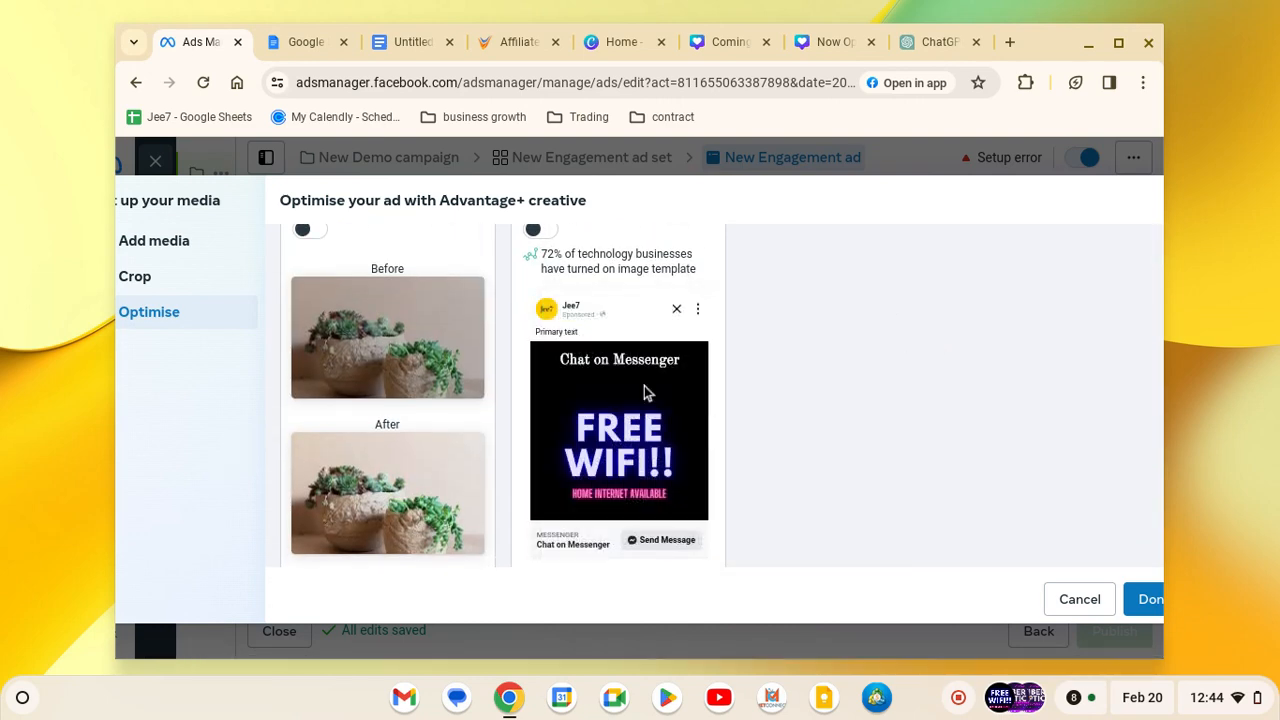
{"action": "scroll", "coordinate": [644, 388], "scroll_direction": "up", "scroll_amount": 2}
{"action": "scroll", "coordinate": [644, 390], "scroll_direction": "down", "scroll_amount": 4}
{"action": "scroll", "coordinate": [644, 390], "scroll_direction": "up", "scroll_amount": 3}
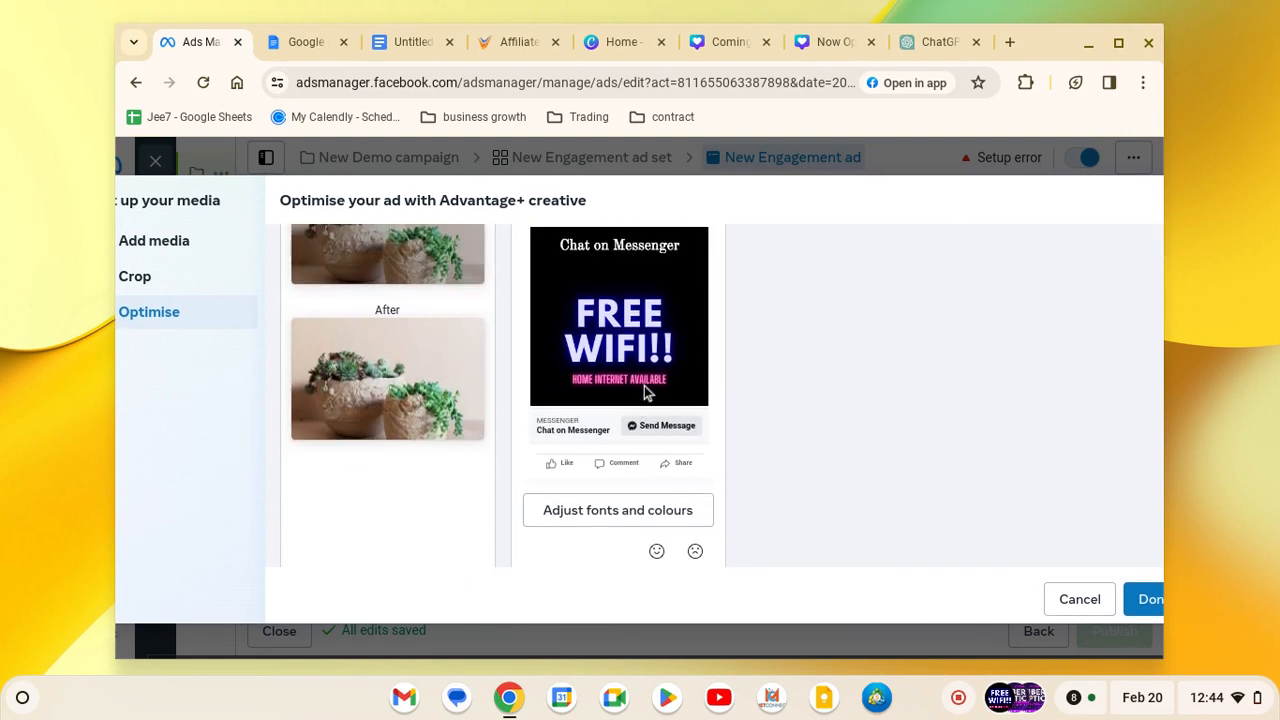
{"action": "scroll", "coordinate": [644, 392], "scroll_direction": "down", "scroll_amount": 1}
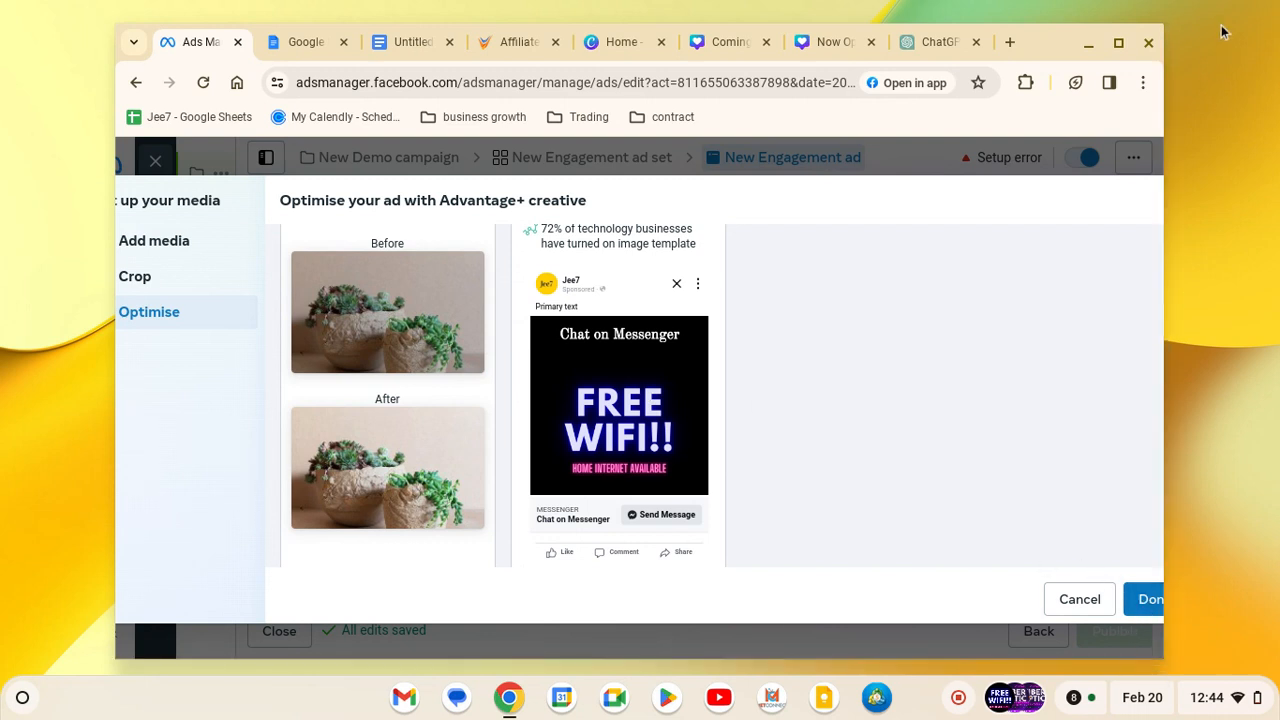
Complete the media setup with the optimisations as they are and go to the ad's Primary text field.
{"action": "left_click", "coordinate": [1135, 598]}
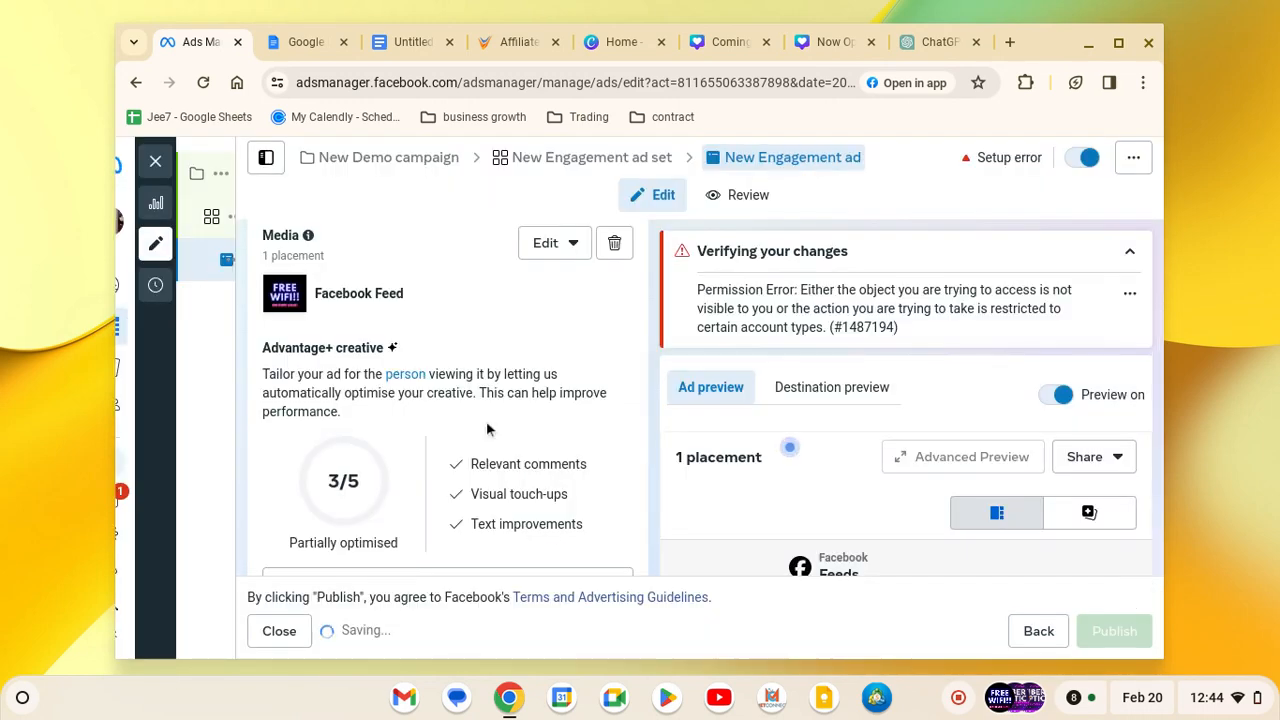
{"action": "scroll", "coordinate": [486, 421], "scroll_direction": "up", "scroll_amount": 2}
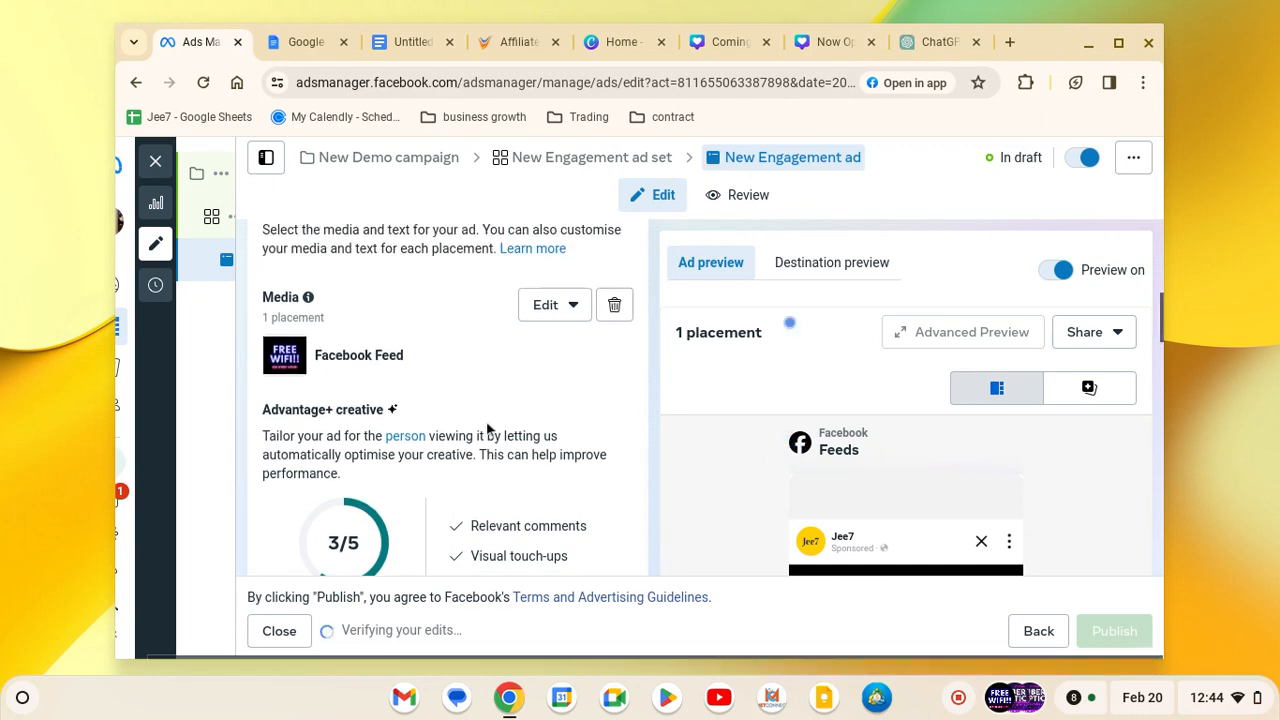
{"action": "scroll", "coordinate": [486, 421], "scroll_direction": "up", "scroll_amount": 4}
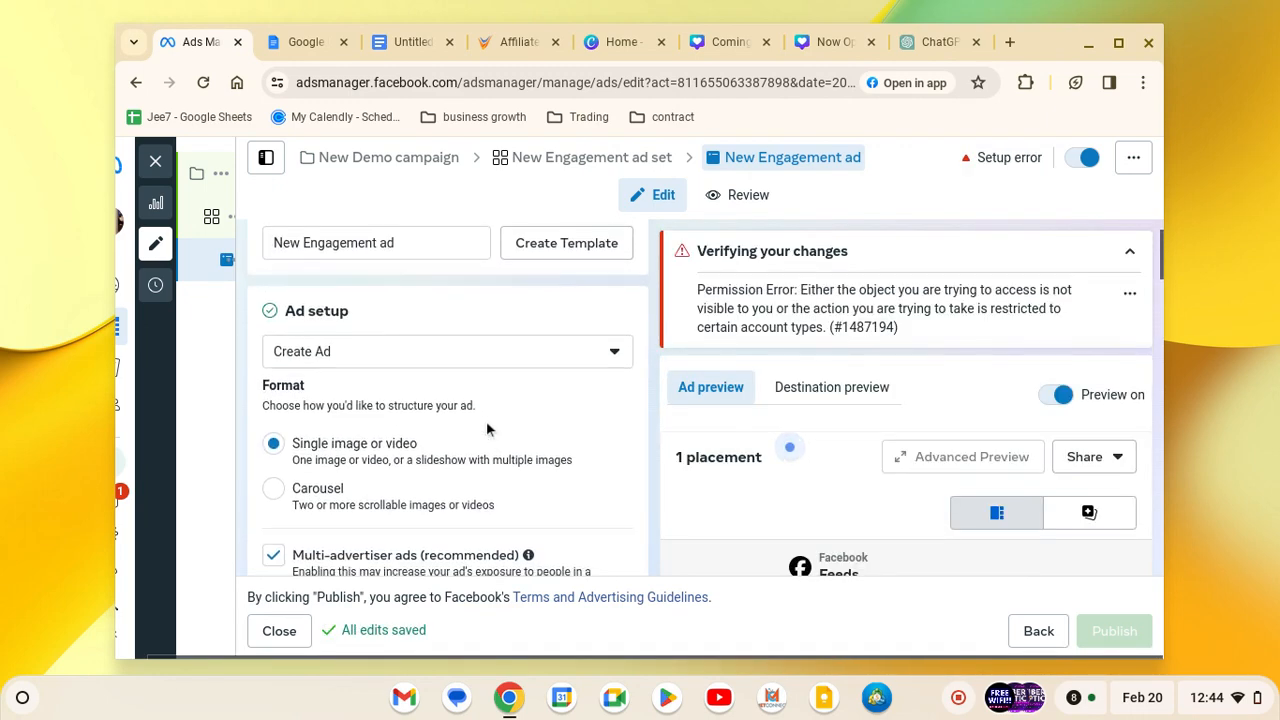
{"action": "scroll", "coordinate": [486, 421], "scroll_direction": "down", "scroll_amount": 2}
{"action": "scroll", "coordinate": [486, 421], "scroll_direction": "down", "scroll_amount": 5}
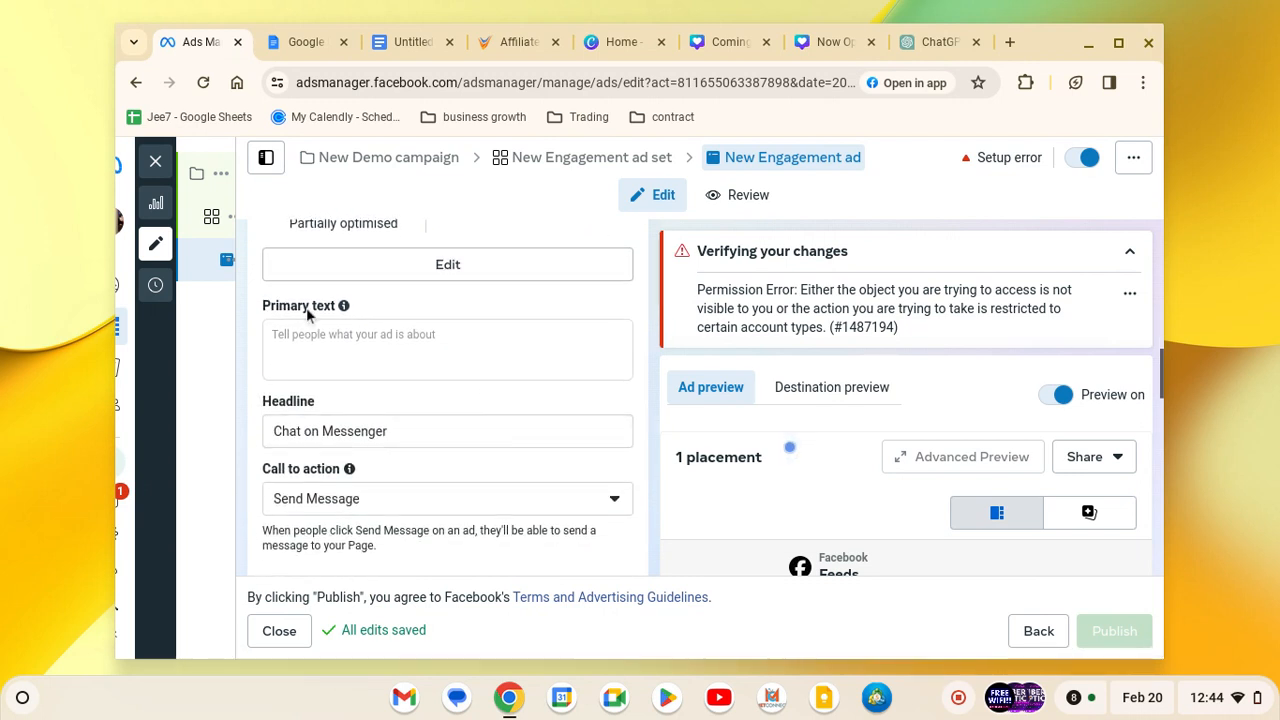
{"action": "left_click", "coordinate": [307, 313]}
{"action": "triple_click", "coordinate": [306, 307]}
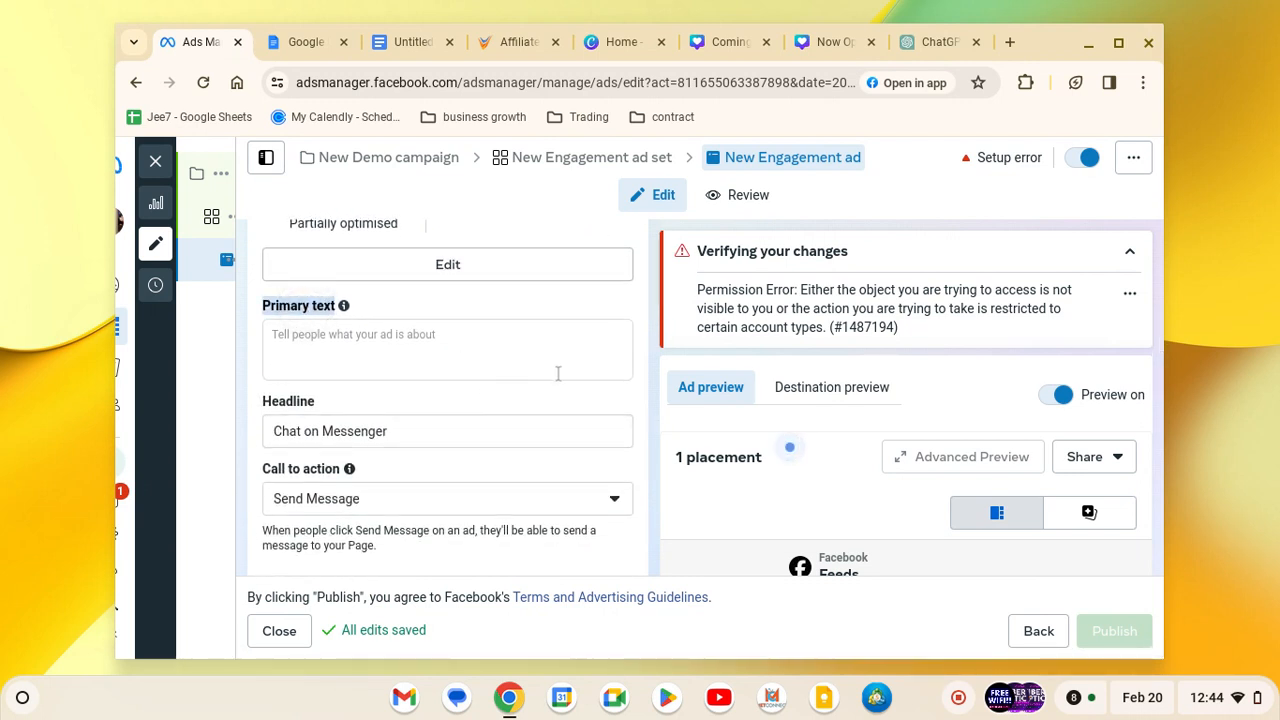
Copy the super-fast home internet paragraph under "Facebook Post:" from the Untitled document in Google Docs.
{"action": "left_click", "coordinate": [946, 52]}
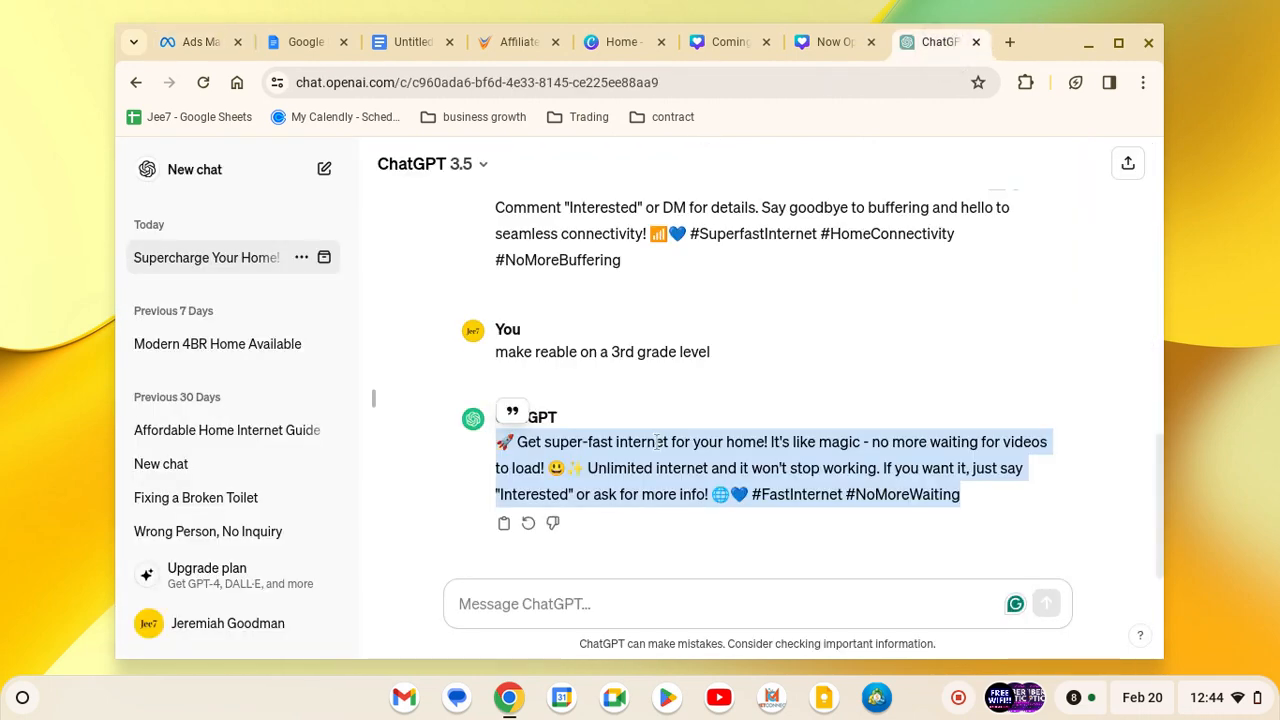
{"action": "left_click", "coordinate": [390, 44]}
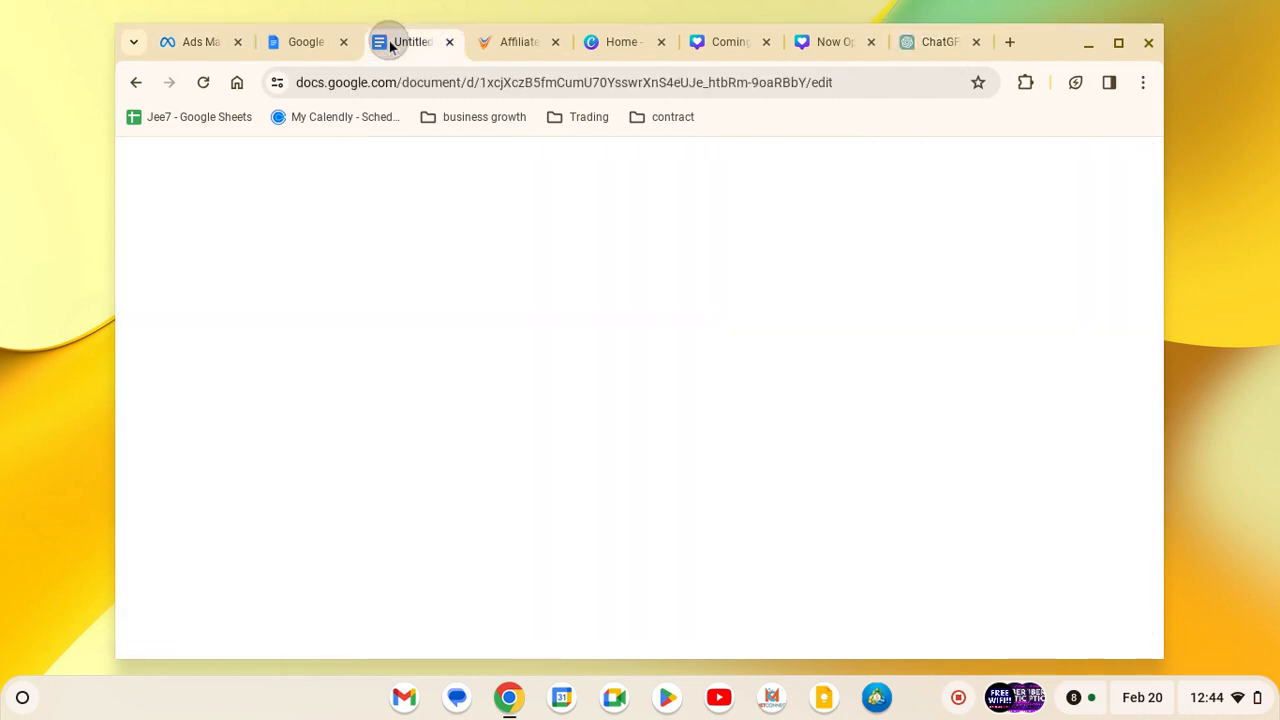
{"action": "scroll", "coordinate": [433, 499], "scroll_direction": "down", "scroll_amount": 3}
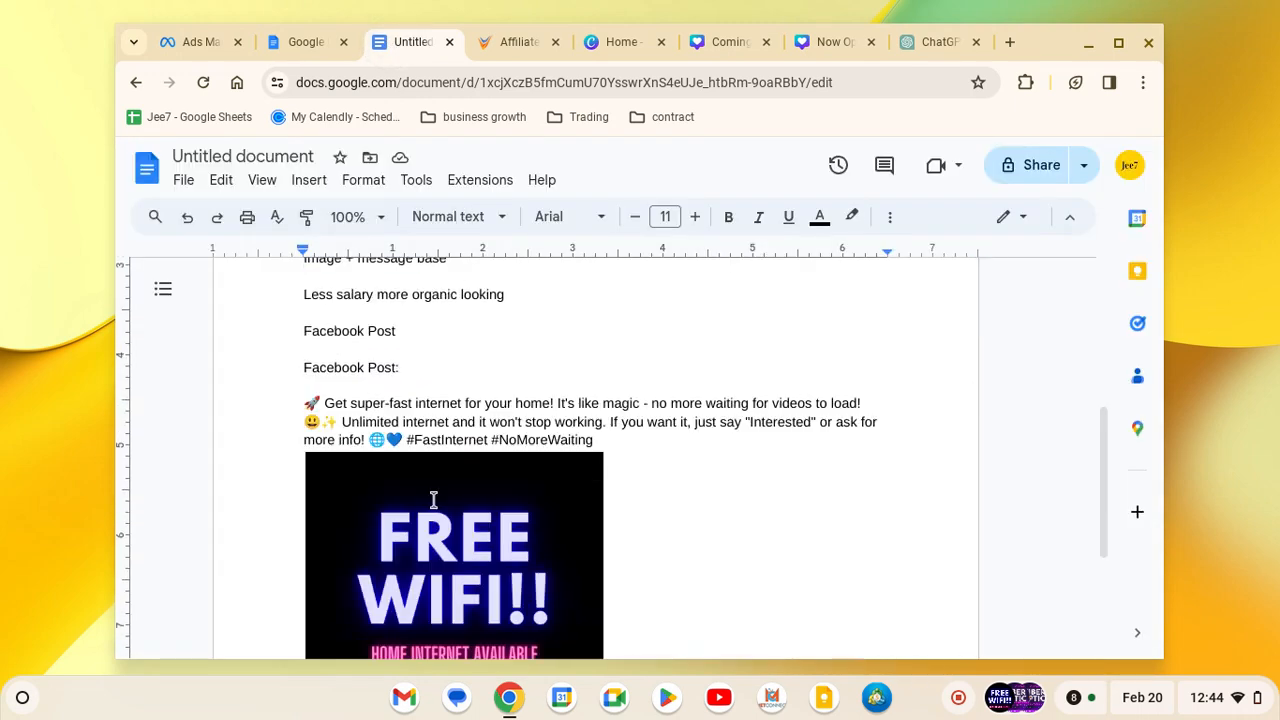
{"action": "scroll", "coordinate": [433, 499], "scroll_direction": "down", "scroll_amount": 1}
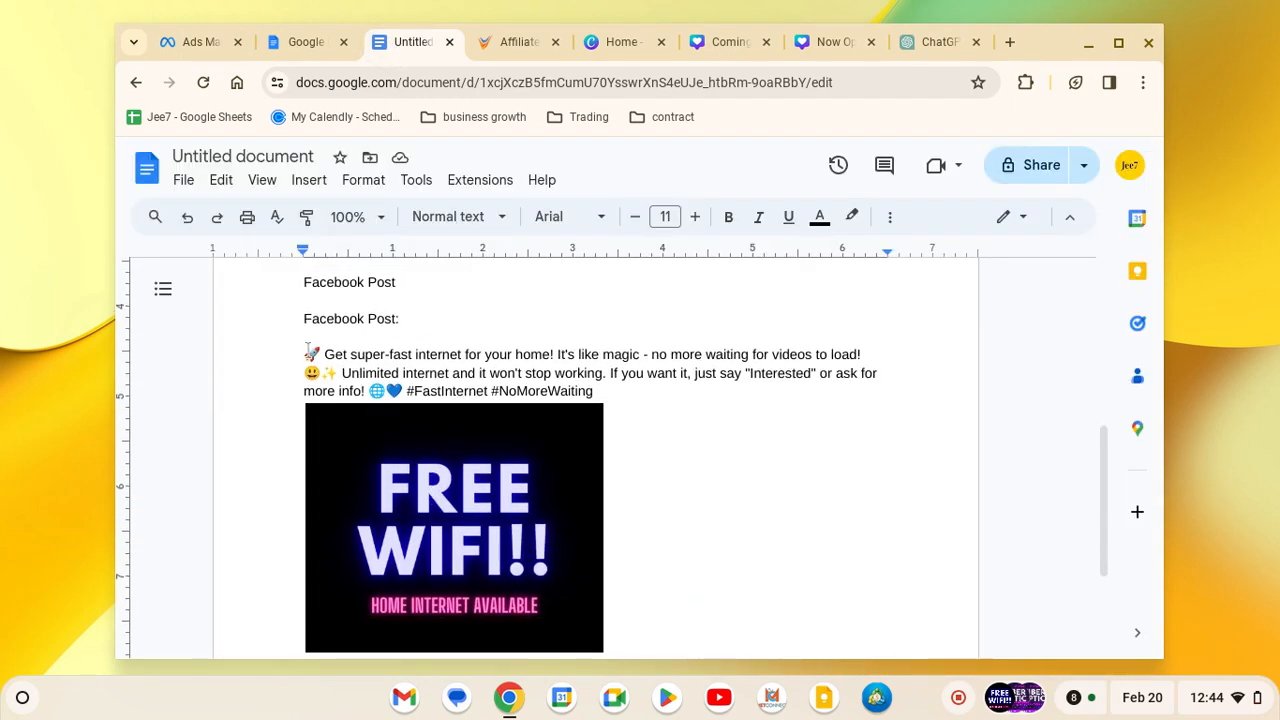
{"action": "left_click_drag", "start_coordinate": [306, 352], "coordinate": [616, 390]}
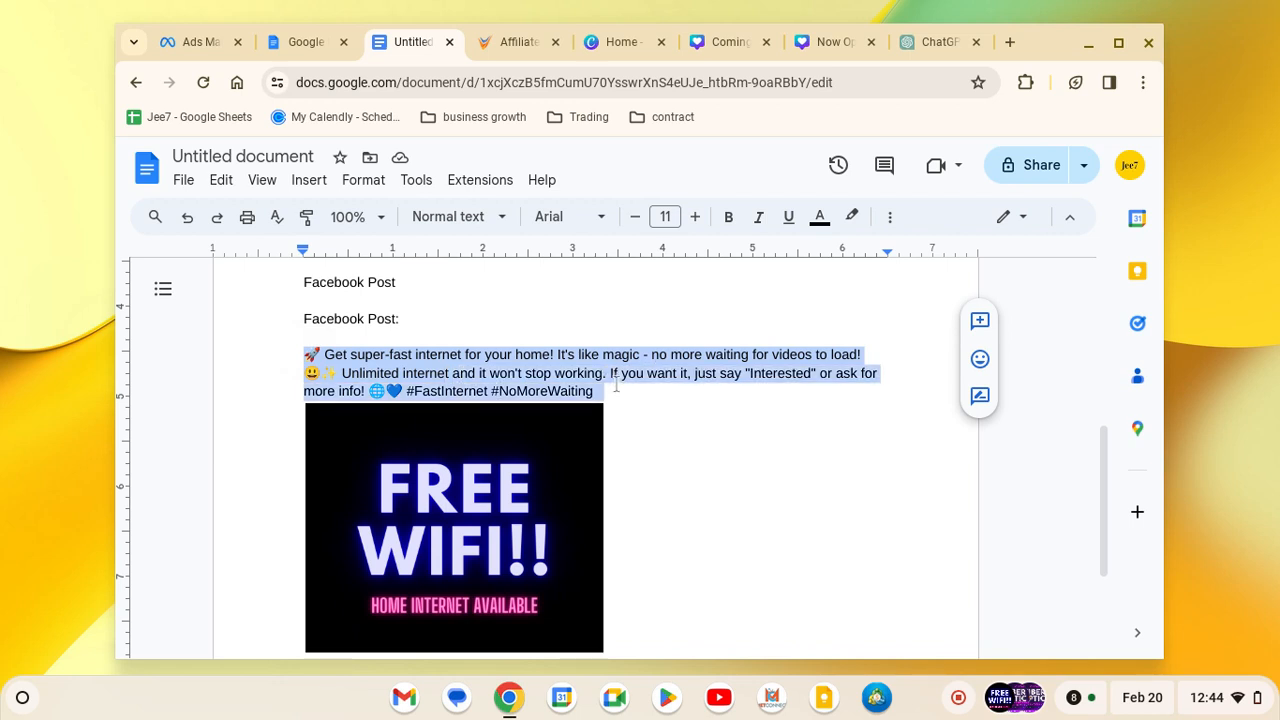
{"action": "right_click", "coordinate": [517, 356]}
{"action": "left_click", "coordinate": [562, 273]}
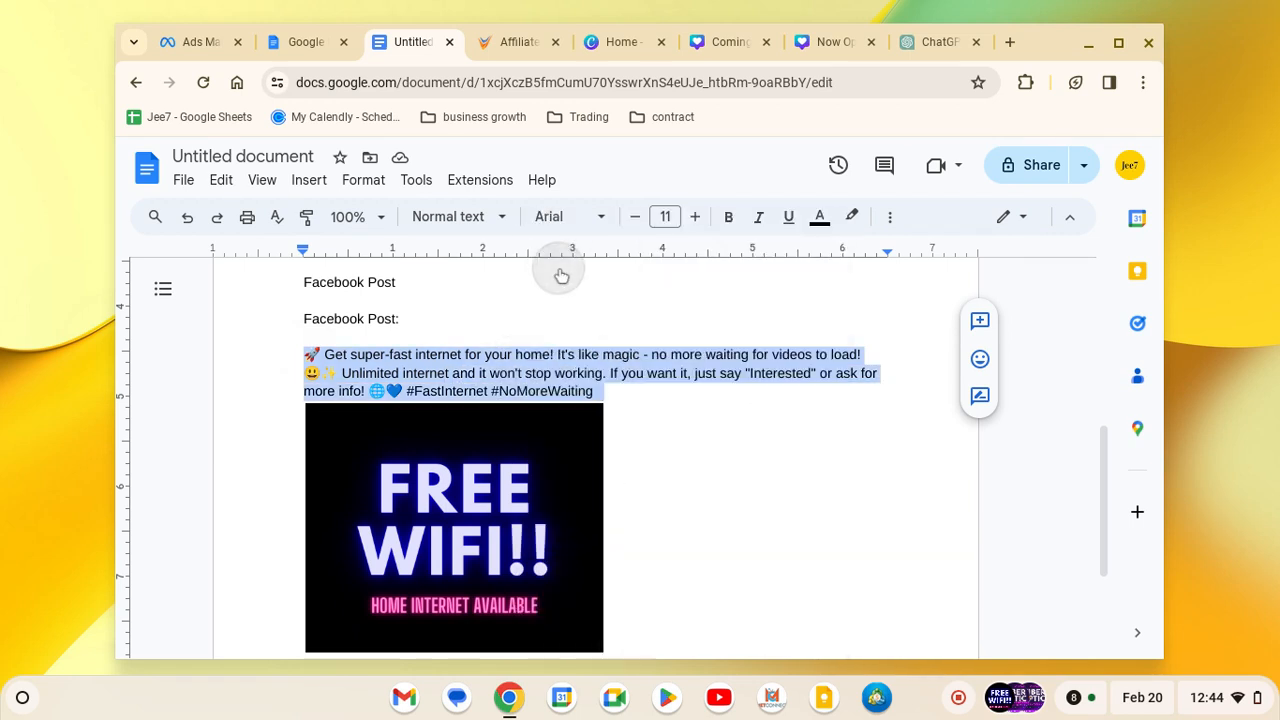
Return to Ads Manager and paste the copied super-fast internet paragraph as the ad's primary text.
{"action": "key", "text": "ctrl+shift+Tab"}
{"action": "key", "text": "ctrl+shift+Tab"}
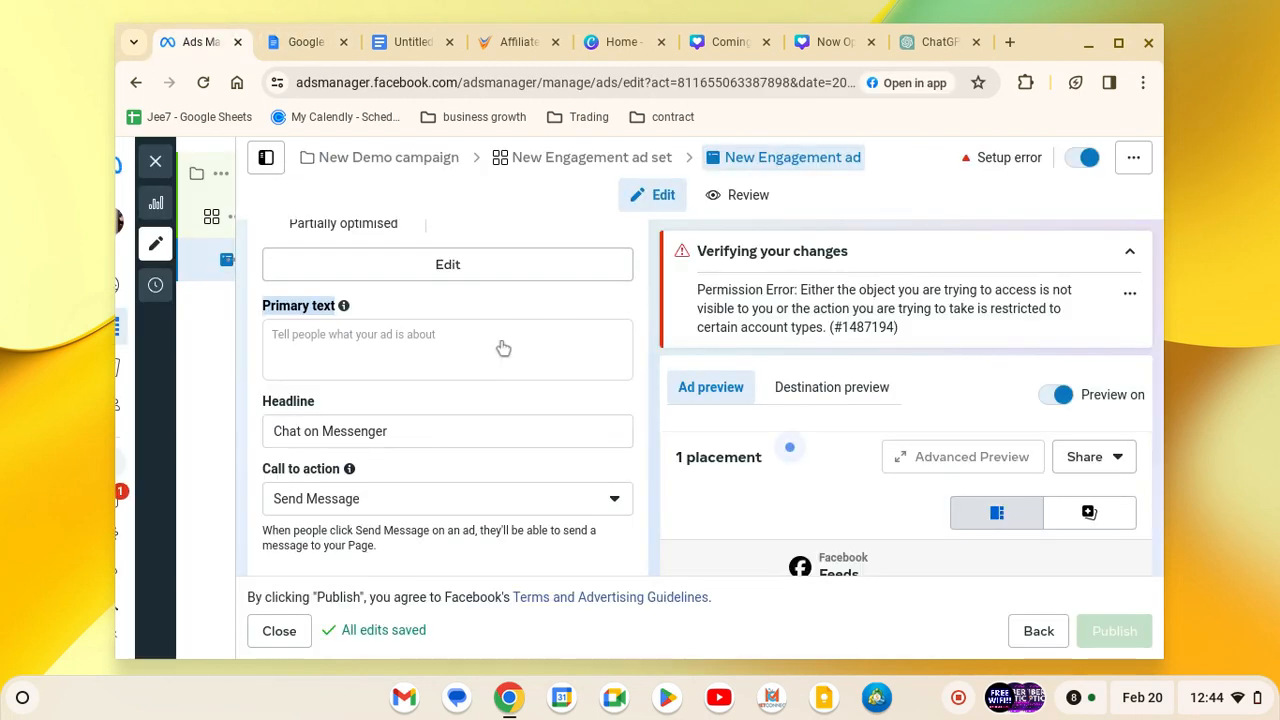
{"action": "left_click", "coordinate": [400, 337]}
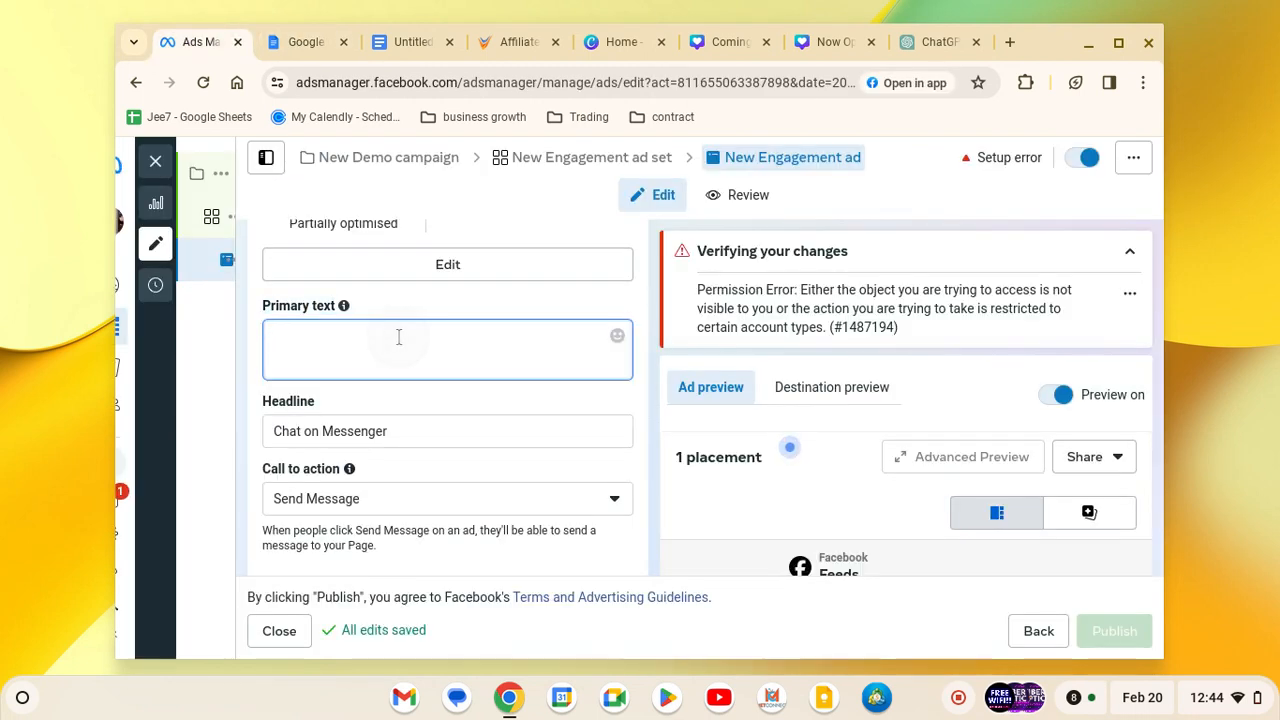
{"action": "key", "text": "ctrl+v"}
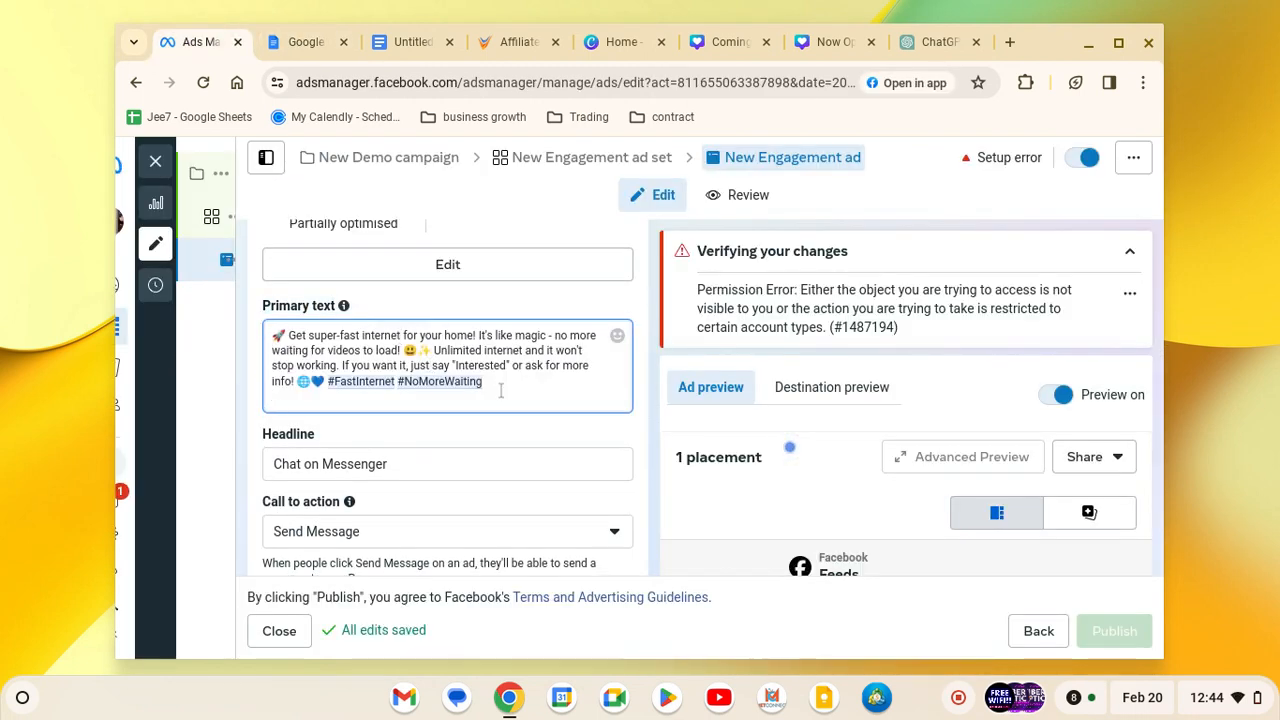
{"action": "key", "text": "Return"}
{"action": "left_click", "coordinate": [494, 437]}
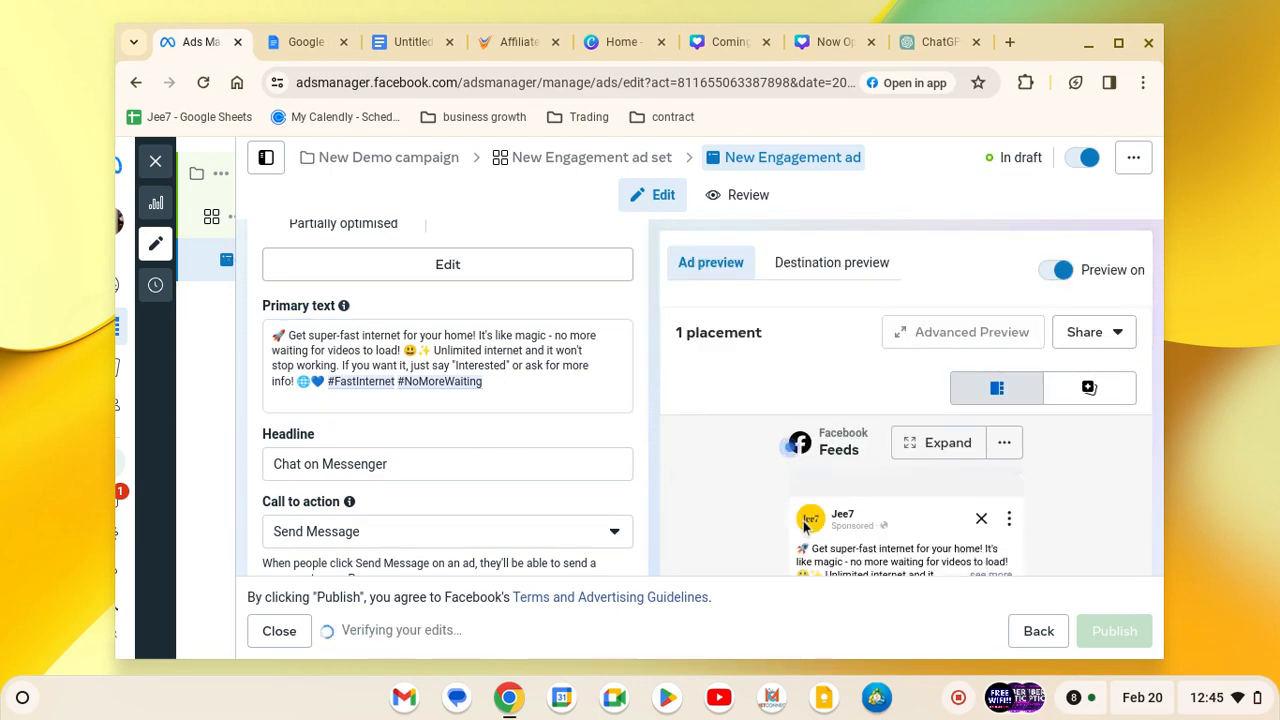
Review the ad's message template and tracking sections and the Facebook Feeds preview.
{"action": "scroll", "coordinate": [803, 485], "scroll_direction": "down", "scroll_amount": 5}
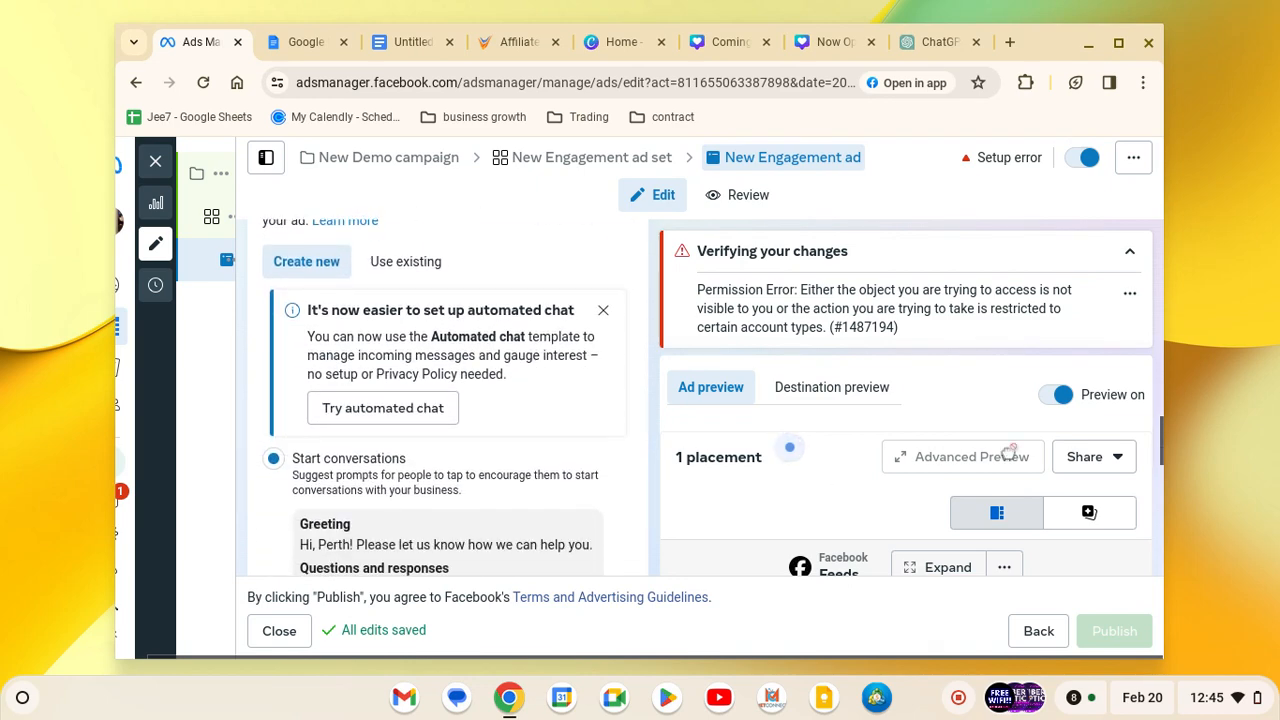
{"action": "scroll", "coordinate": [1008, 454], "scroll_direction": "down", "scroll_amount": 5}
{"action": "scroll", "coordinate": [1008, 452], "scroll_direction": "up", "scroll_amount": 2}
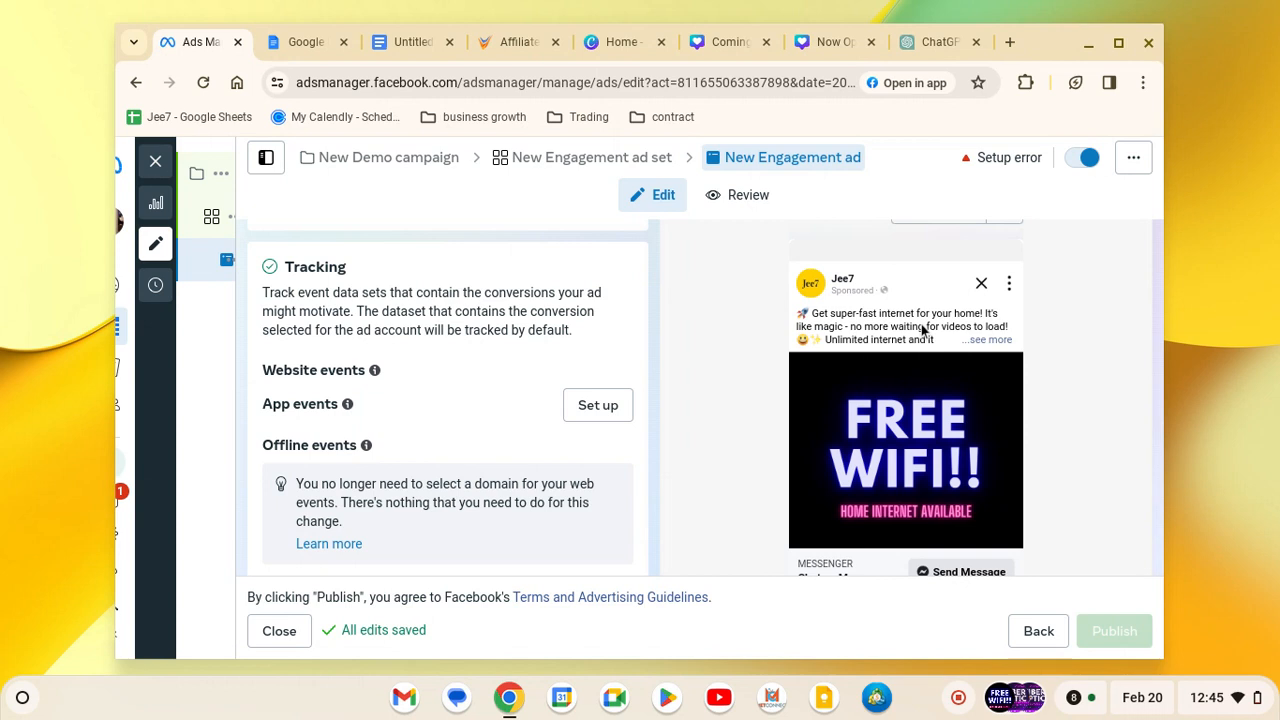
Check the Facebook Feeds preview of the Free WiFi ad and return to its primary text and headline fields.
{"action": "scroll", "coordinate": [860, 440], "scroll_direction": "down", "scroll_amount": 2}
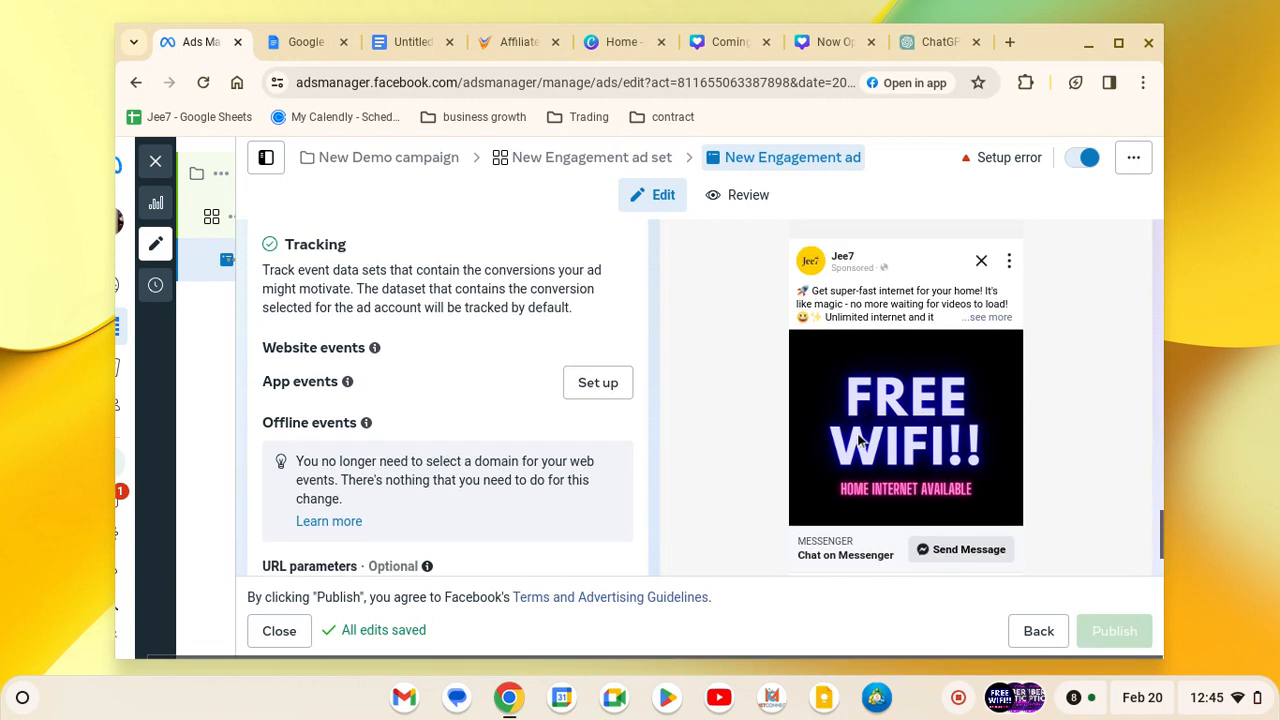
{"action": "scroll", "coordinate": [858, 440], "scroll_direction": "down", "scroll_amount": 1}
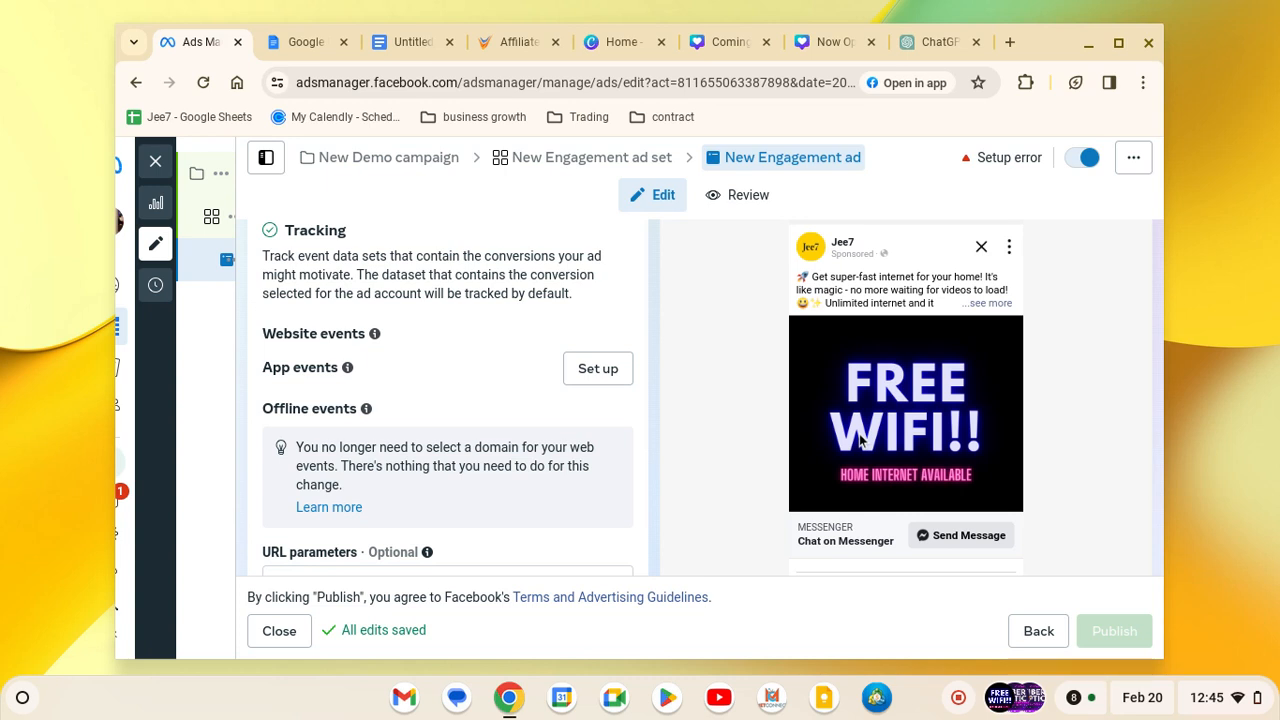
{"action": "scroll", "coordinate": [482, 379], "scroll_direction": "up", "scroll_amount": 3}
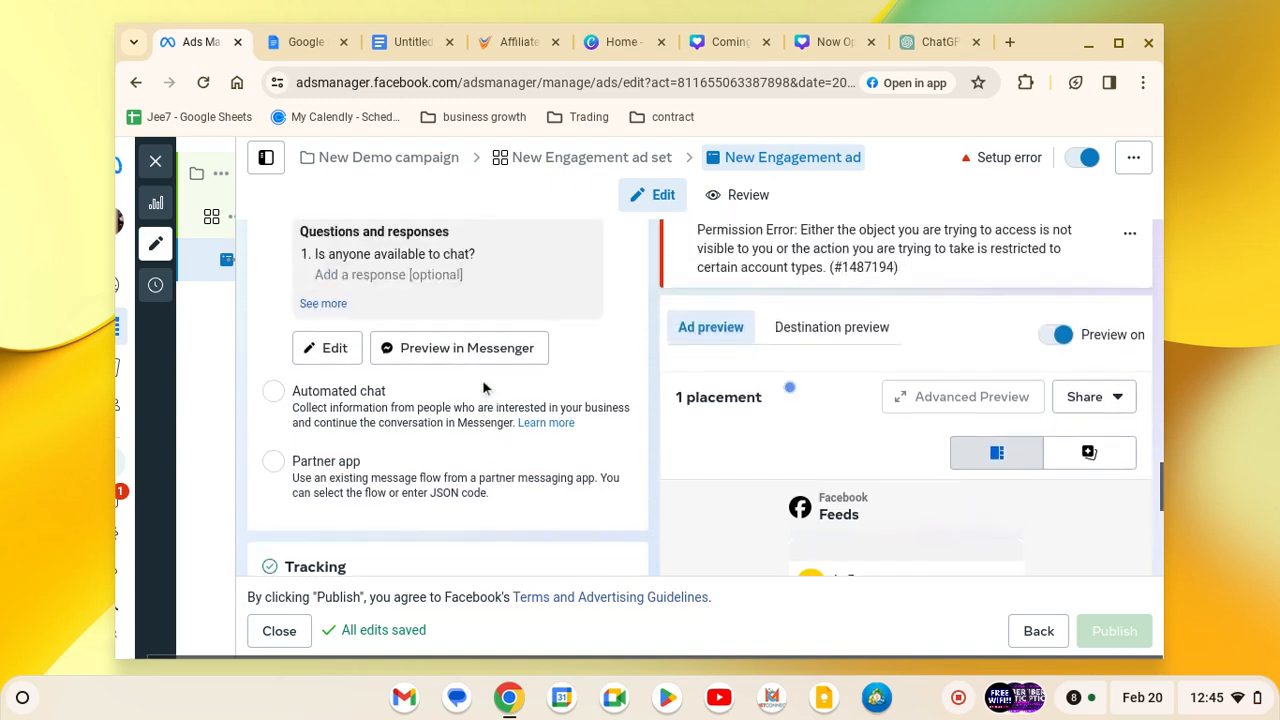
{"action": "scroll", "coordinate": [482, 379], "scroll_direction": "up", "scroll_amount": 6}
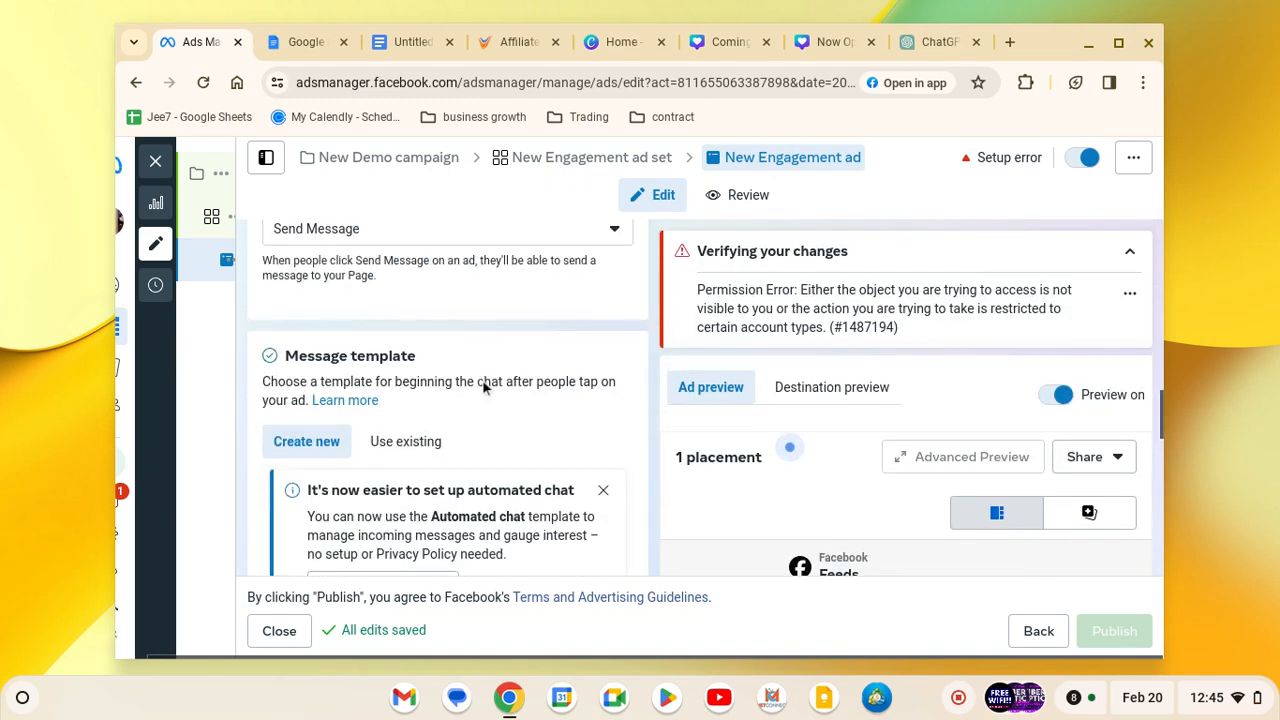
{"action": "scroll", "coordinate": [482, 388], "scroll_direction": "up", "scroll_amount": 5}
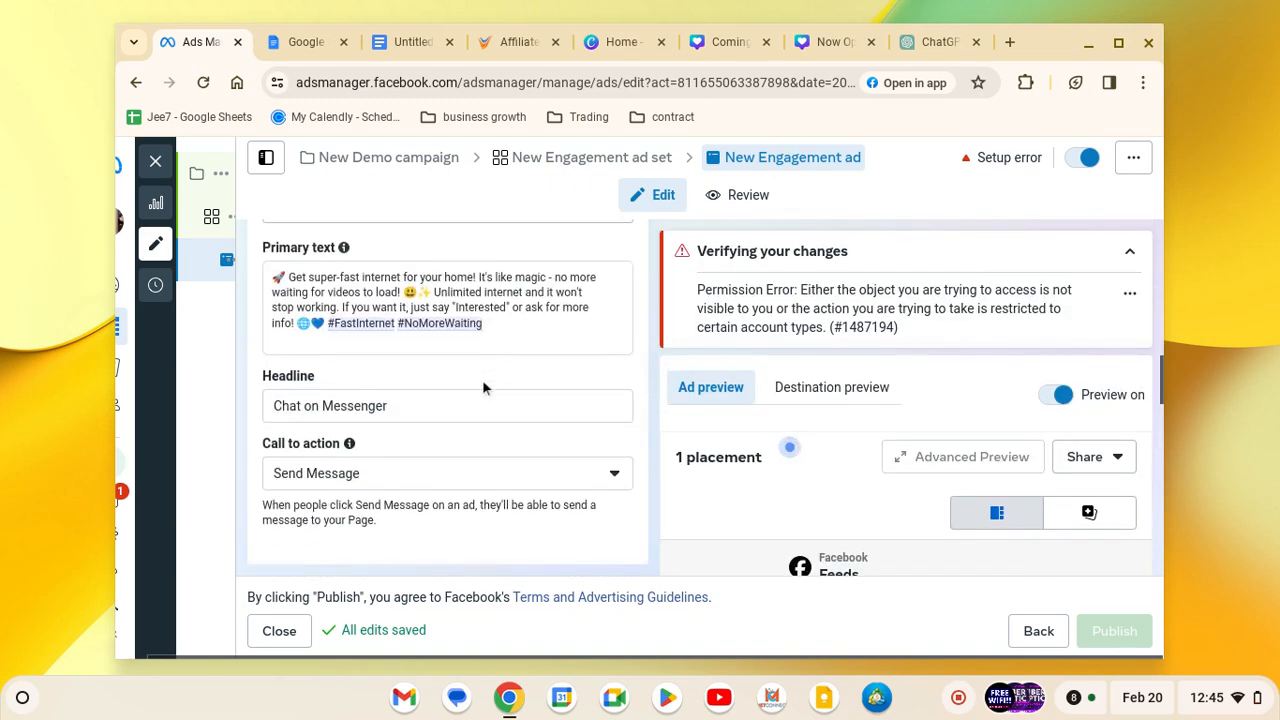
{"action": "scroll", "coordinate": [482, 379], "scroll_direction": "up", "scroll_amount": 1}
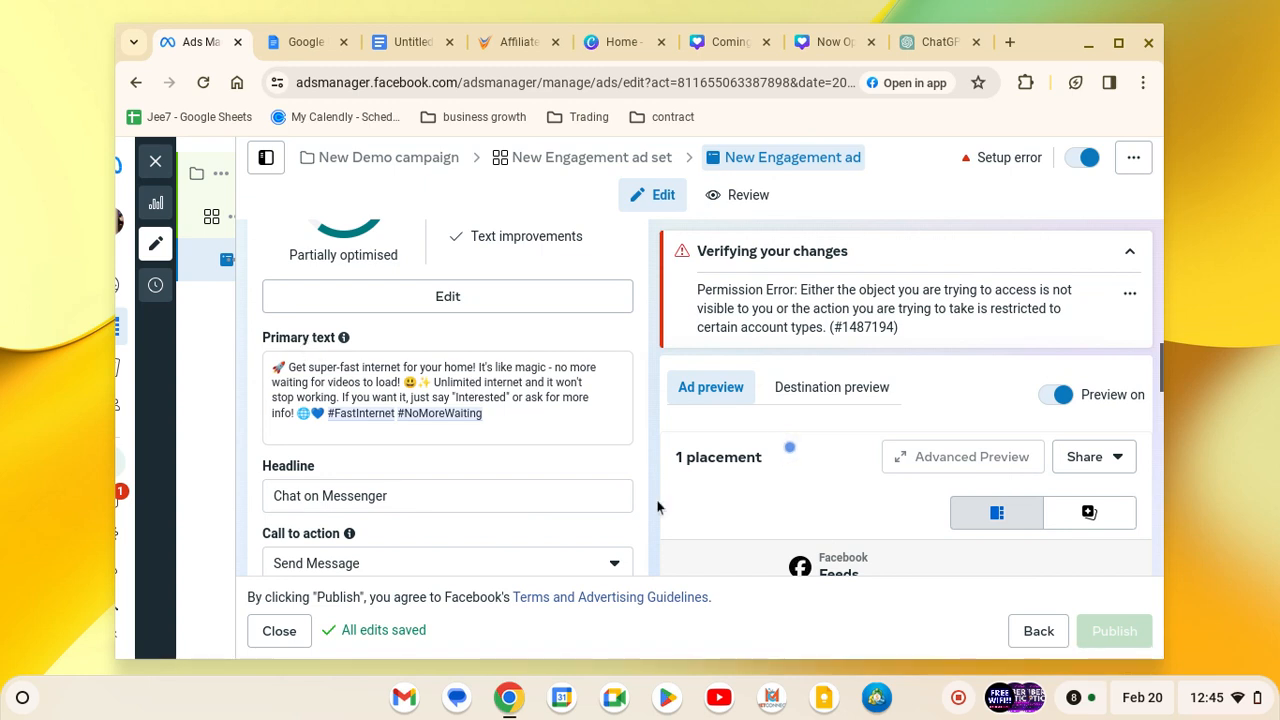
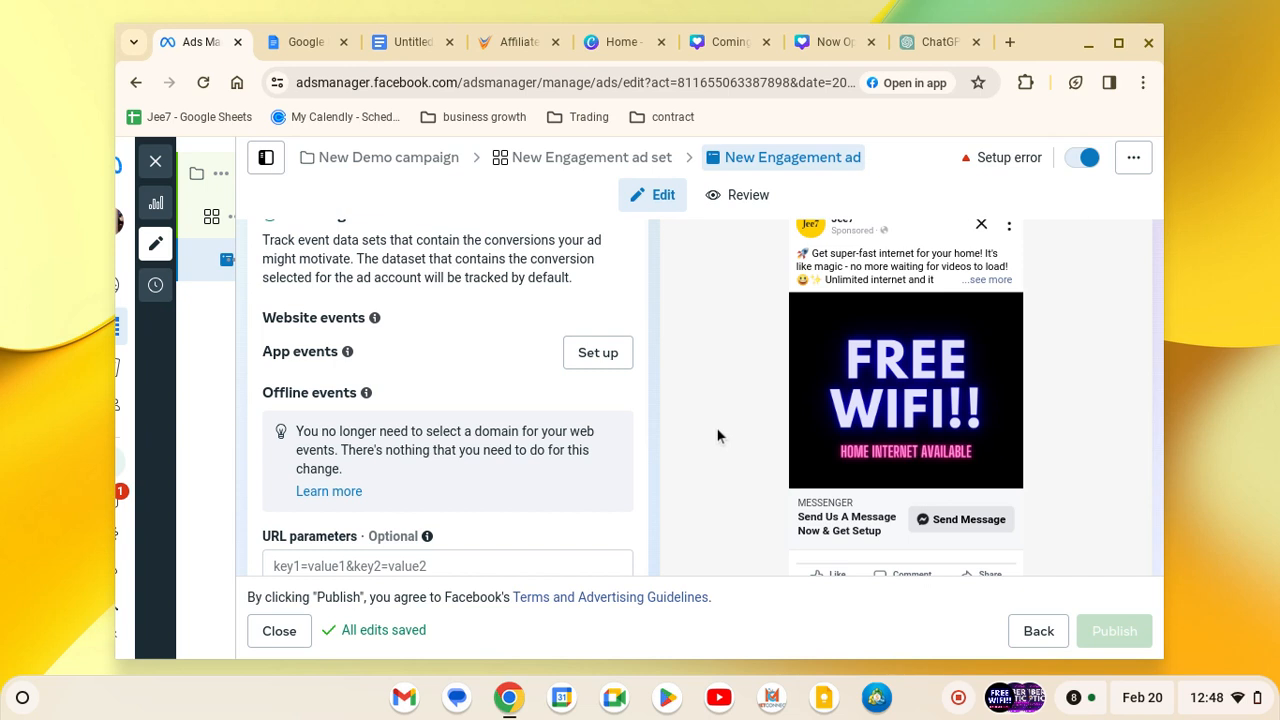
Go from the tracking section back to the ad's headline and check its wording.
{"action": "scroll", "coordinate": [448, 401], "scroll_direction": "up", "scroll_amount": 5}
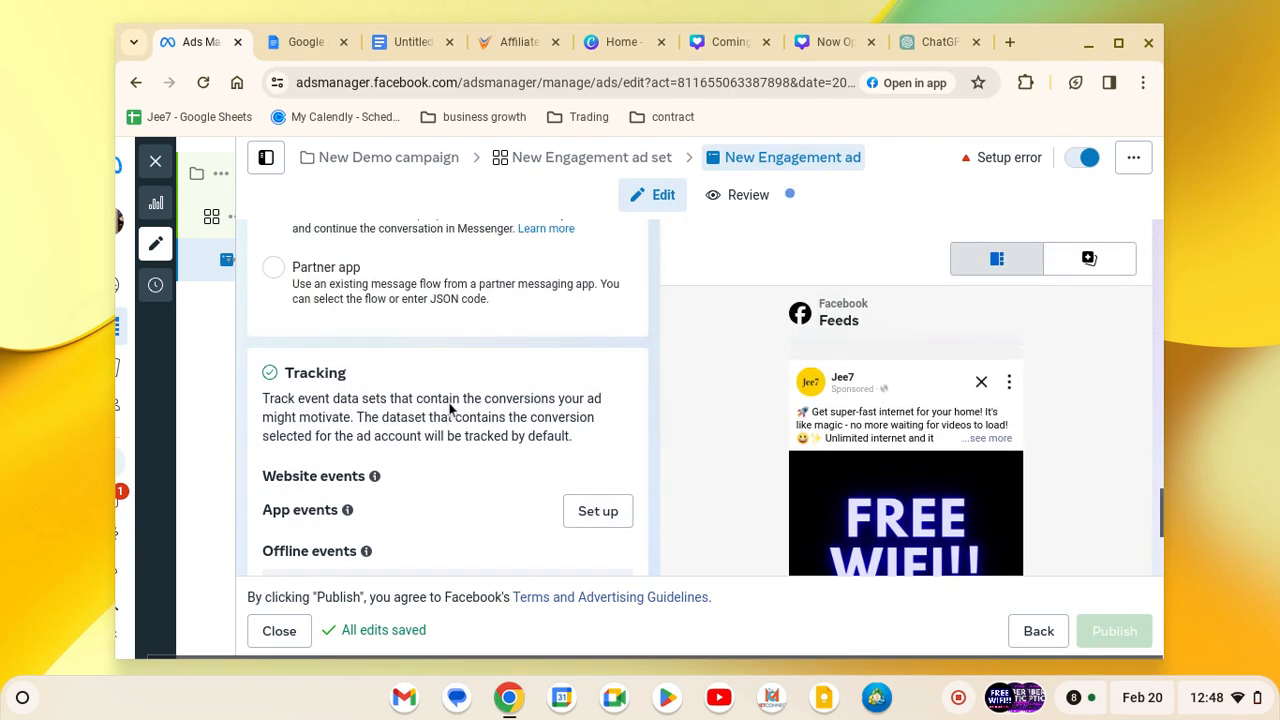
{"action": "scroll", "coordinate": [448, 405], "scroll_direction": "up", "scroll_amount": 5}
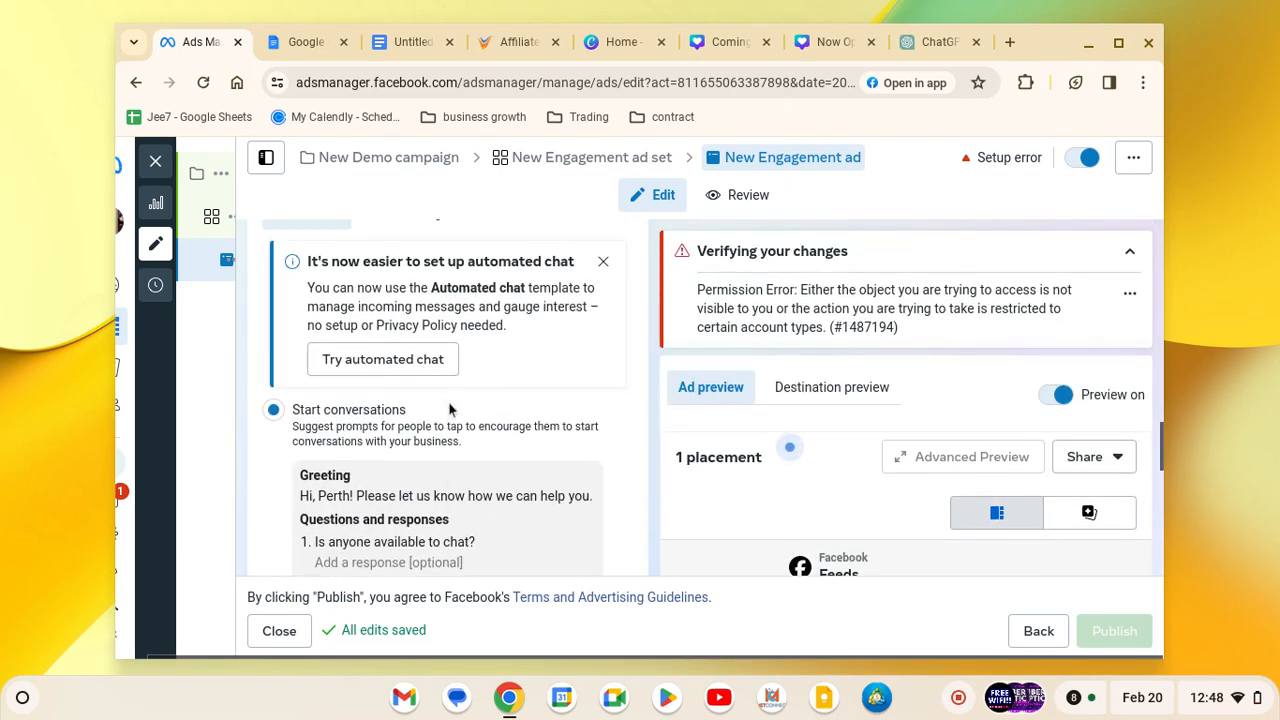
{"action": "scroll", "coordinate": [448, 401], "scroll_direction": "up", "scroll_amount": 5}
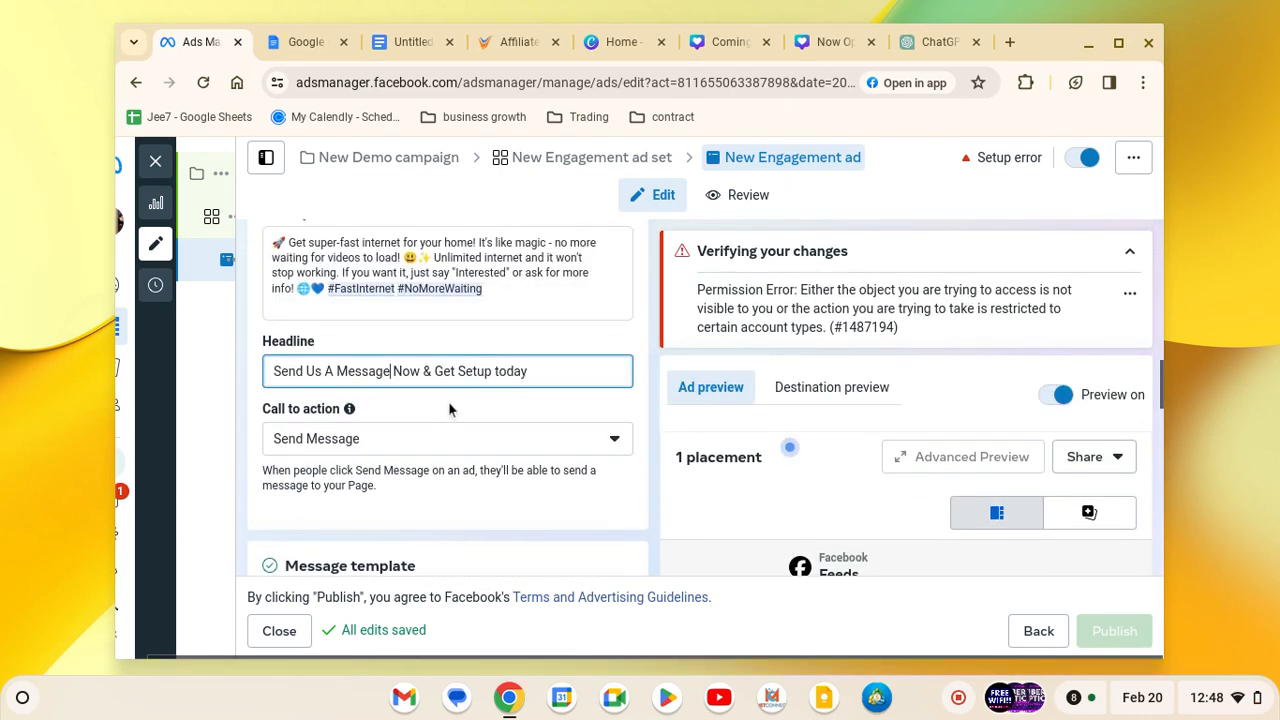
Examine the message template choices: Create new, Use existing, the Start conversations greeting and questions, Automated chat and Partner app.
{"action": "scroll", "coordinate": [448, 401], "scroll_direction": "down", "scroll_amount": 5}
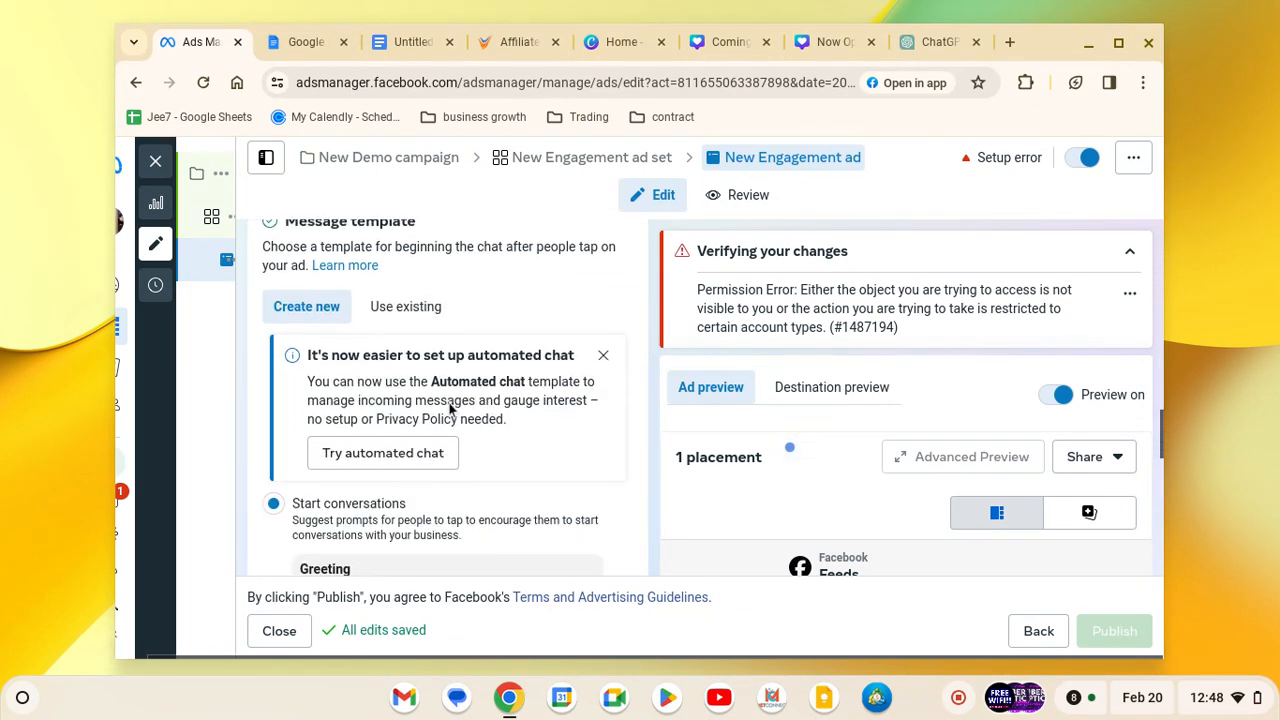
{"action": "scroll", "coordinate": [449, 405], "scroll_direction": "down", "scroll_amount": 3}
{"action": "scroll", "coordinate": [449, 405], "scroll_direction": "up", "scroll_amount": 3}
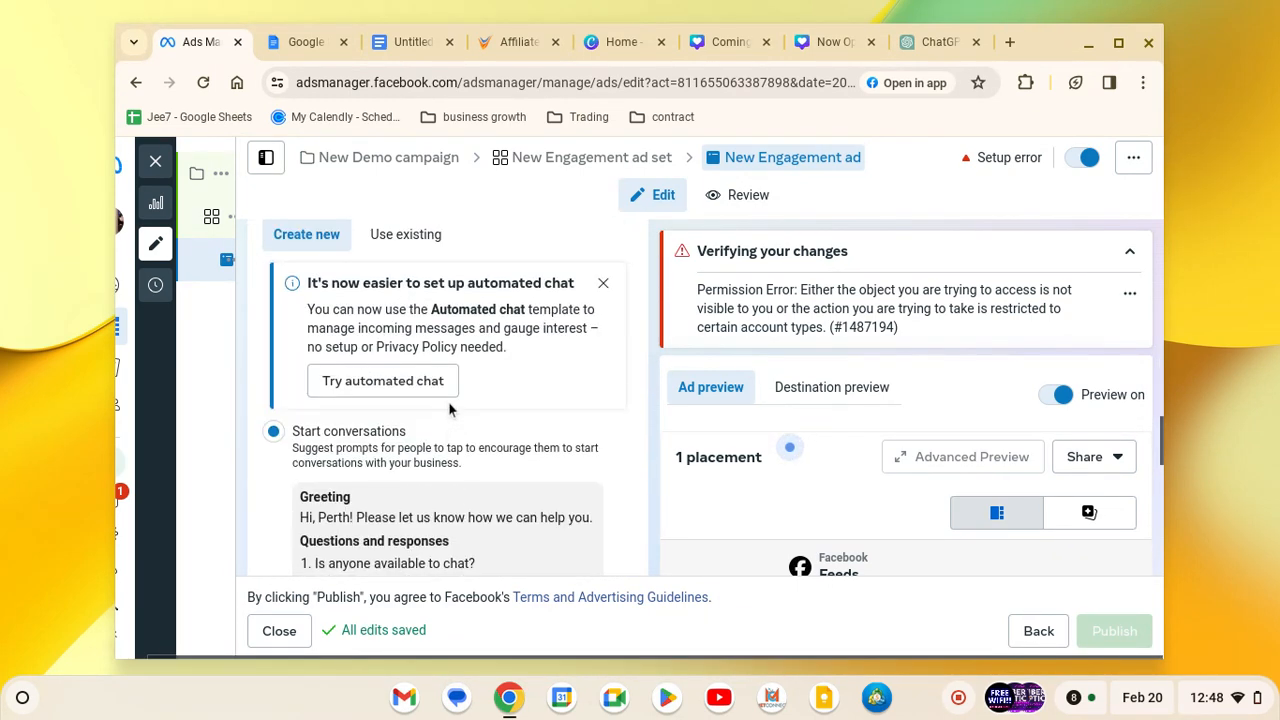
{"action": "scroll", "coordinate": [449, 405], "scroll_direction": "down", "scroll_amount": 1}
{"action": "scroll", "coordinate": [449, 405], "scroll_direction": "down", "scroll_amount": 3}
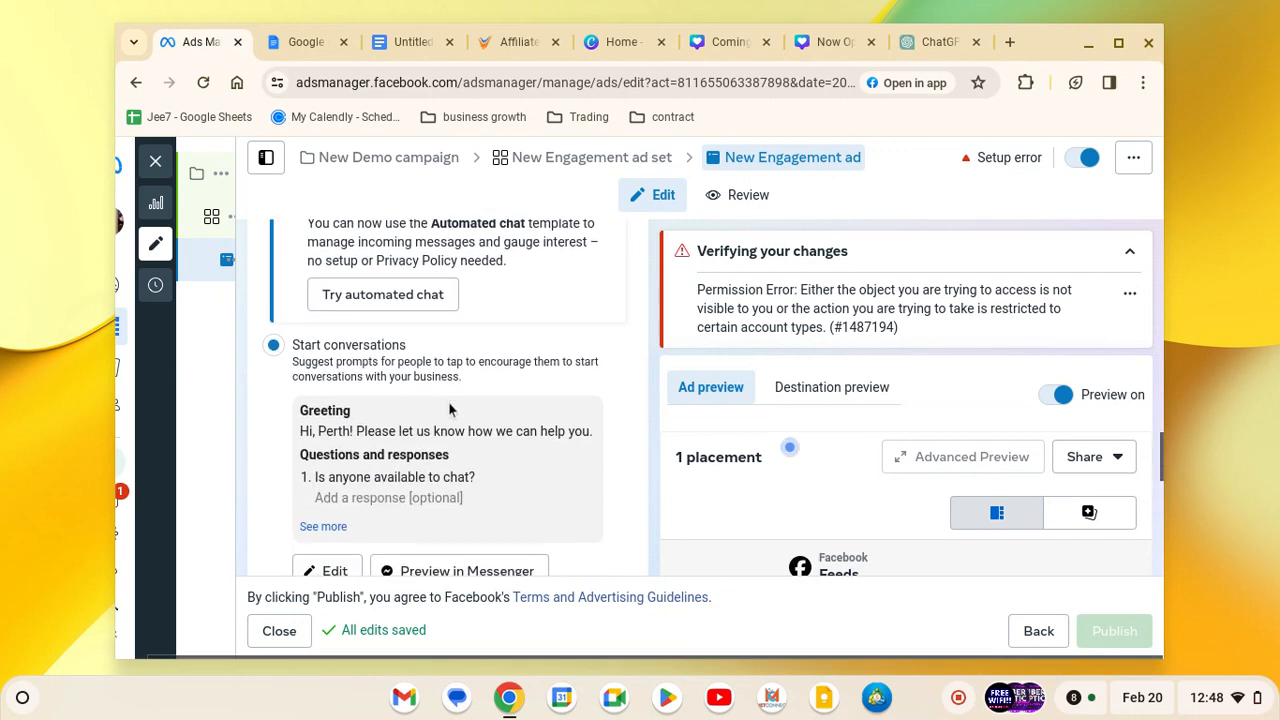
{"action": "scroll", "coordinate": [449, 407], "scroll_direction": "down", "scroll_amount": 2}
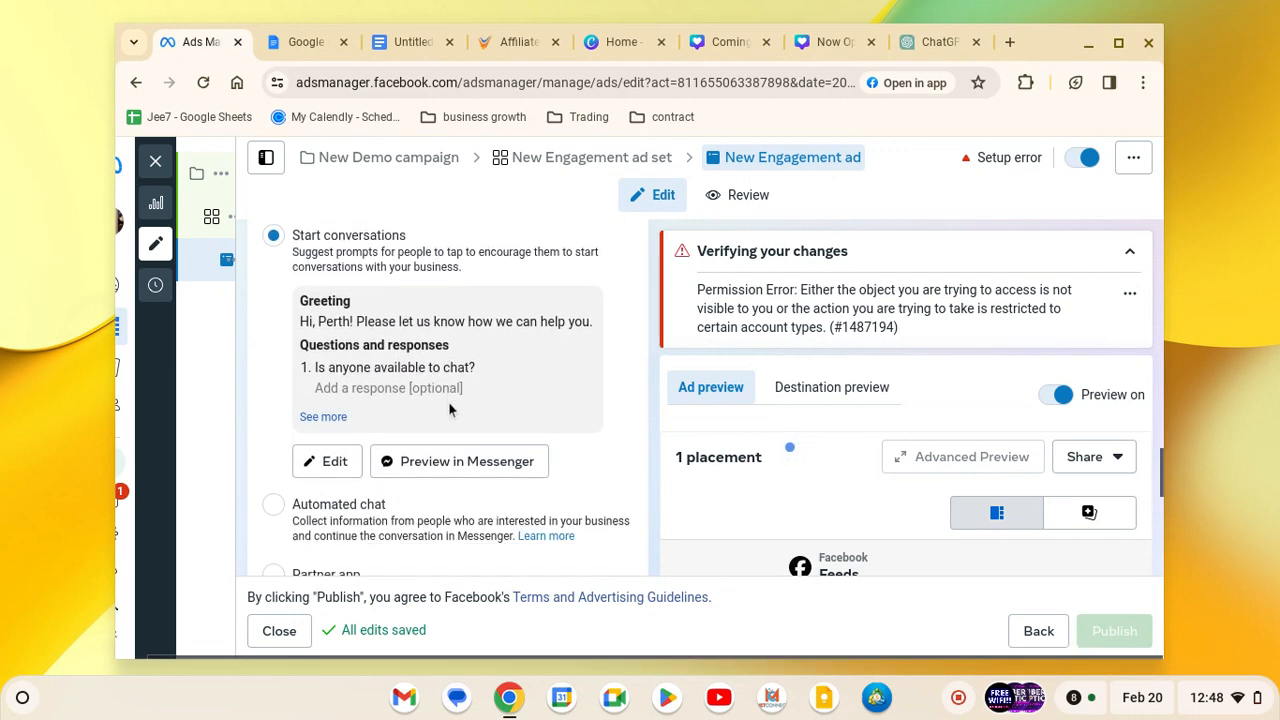
{"action": "scroll", "coordinate": [449, 407], "scroll_direction": "down", "scroll_amount": 3}
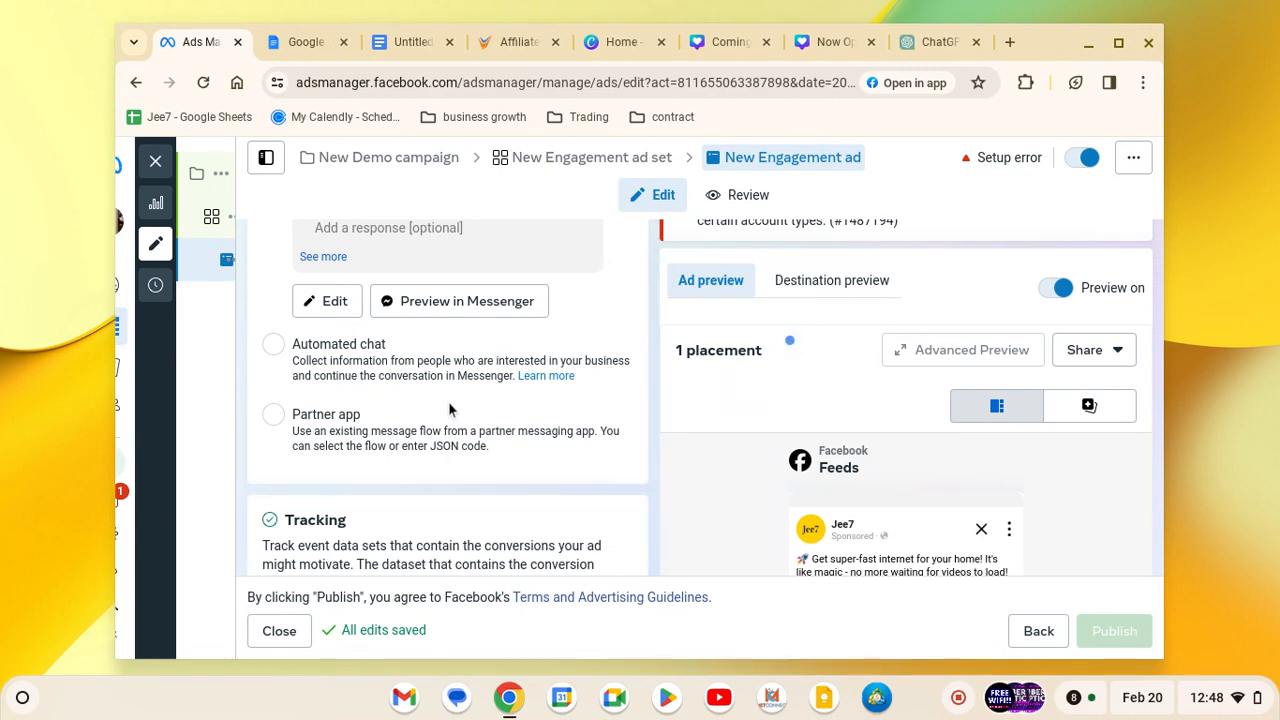
{"action": "scroll", "coordinate": [449, 407], "scroll_direction": "up", "scroll_amount": 4}
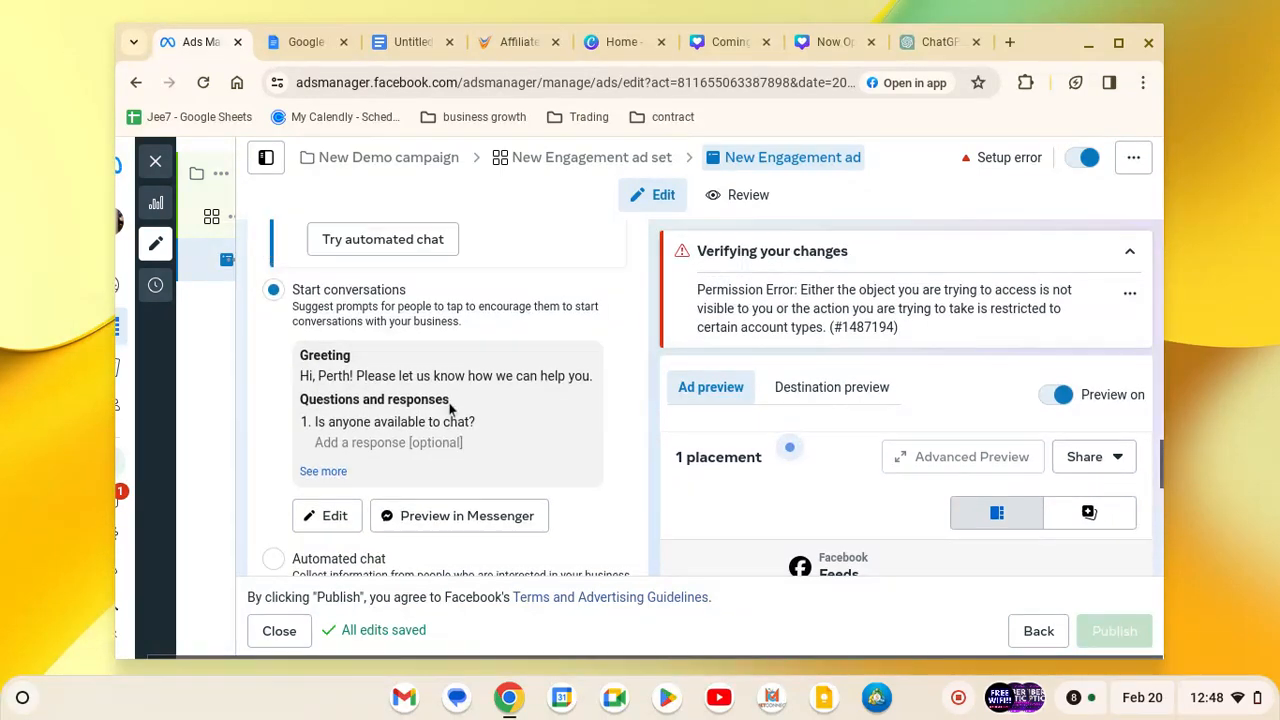
{"action": "scroll", "coordinate": [449, 407], "scroll_direction": "up", "scroll_amount": 3}
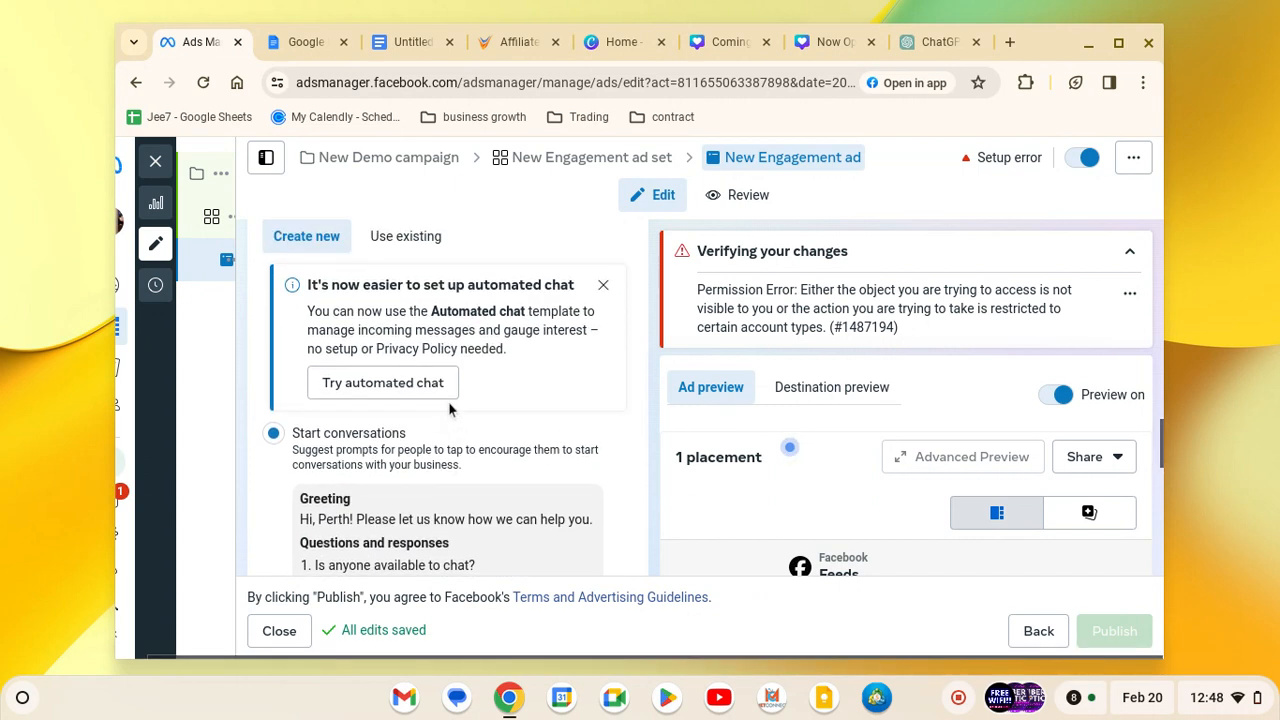
{"action": "scroll", "coordinate": [449, 407], "scroll_direction": "up", "scroll_amount": 1}
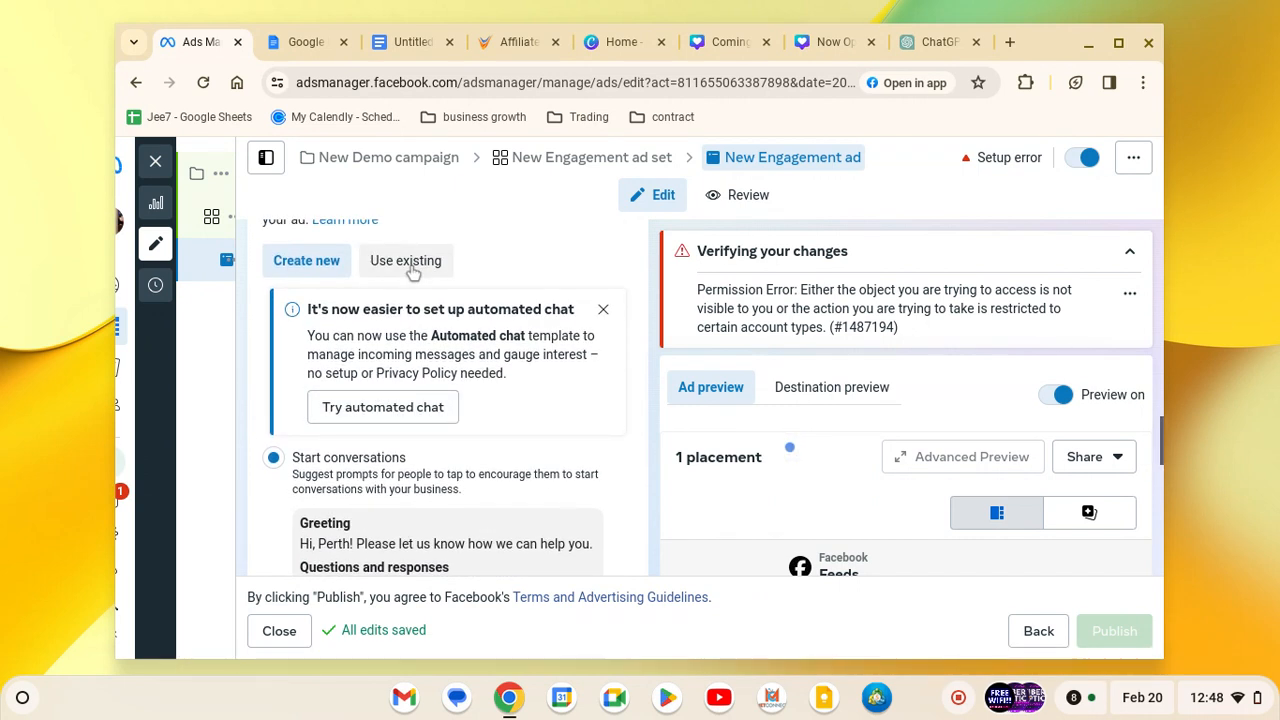
{"action": "scroll", "coordinate": [393, 445], "scroll_direction": "down", "scroll_amount": 3}
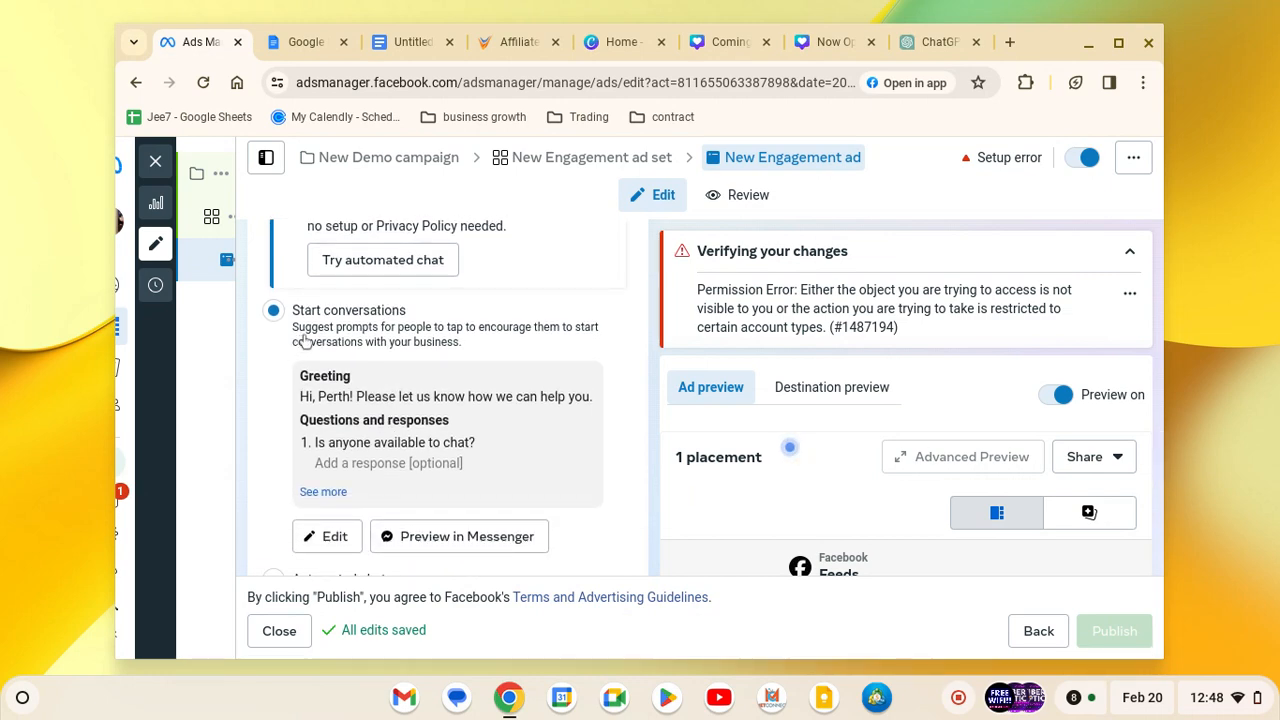
{"action": "scroll", "coordinate": [305, 341], "scroll_direction": "down", "scroll_amount": 5}
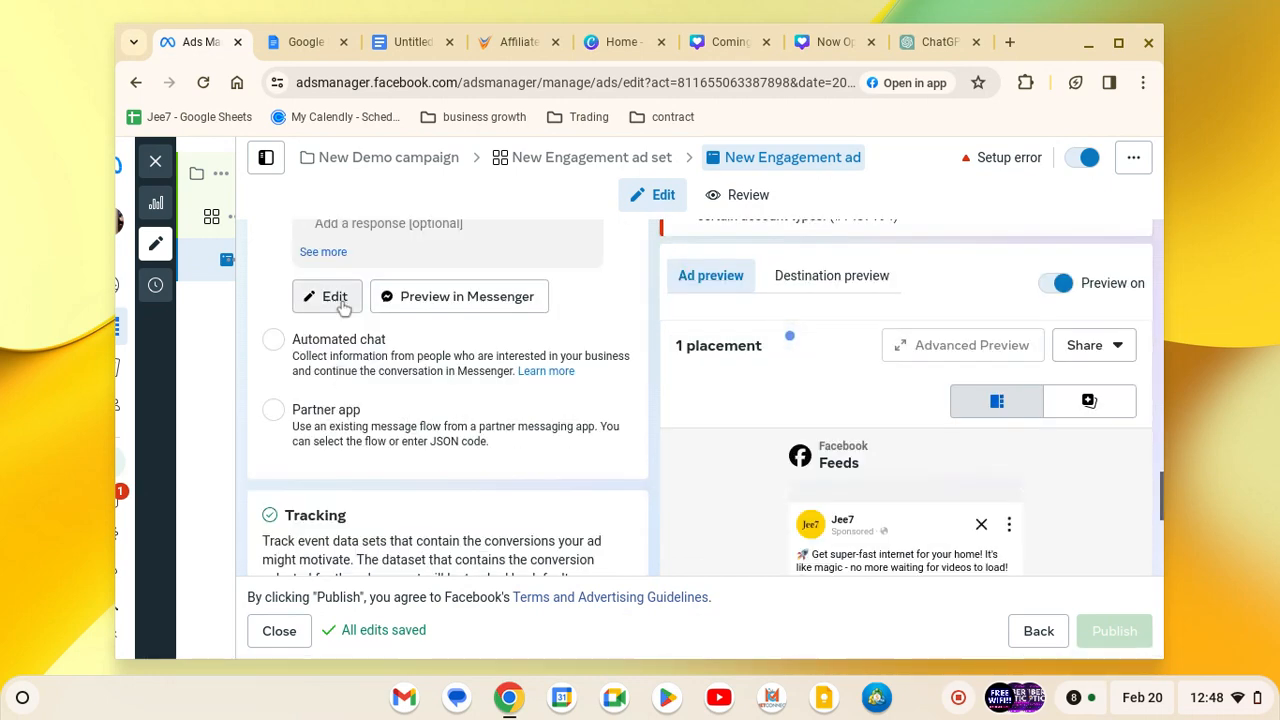
{"action": "scroll", "coordinate": [340, 305], "scroll_direction": "up", "scroll_amount": 3}
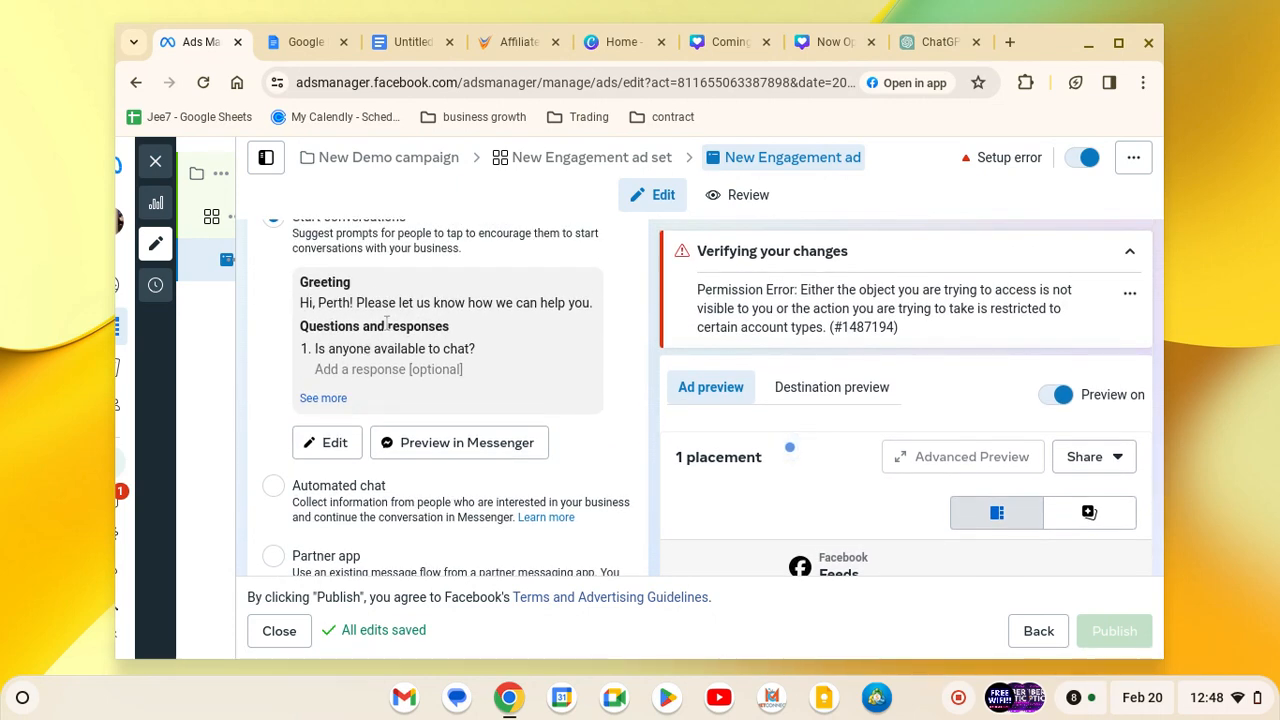
{"action": "scroll", "coordinate": [386, 322], "scroll_direction": "down", "scroll_amount": 1}
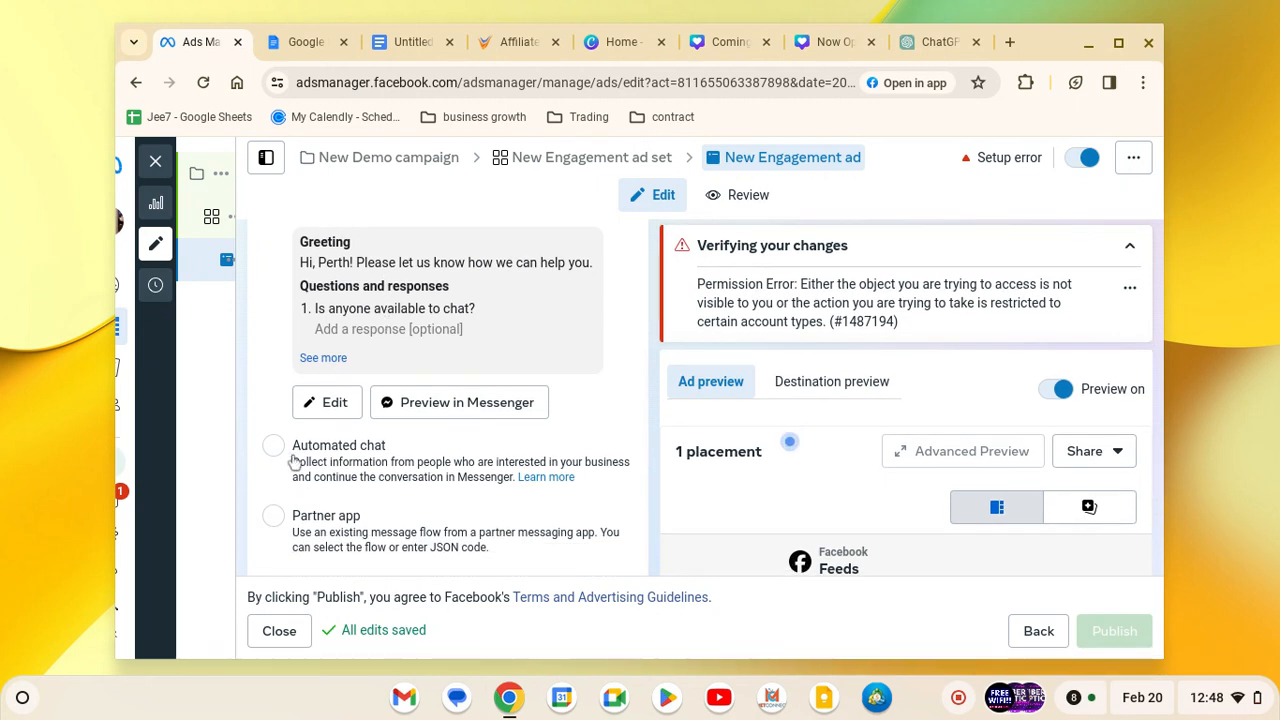
Open manychat.com in a new browser tab.
{"action": "left_click", "coordinate": [1011, 49]}
{"action": "type", "text": "manycha"}
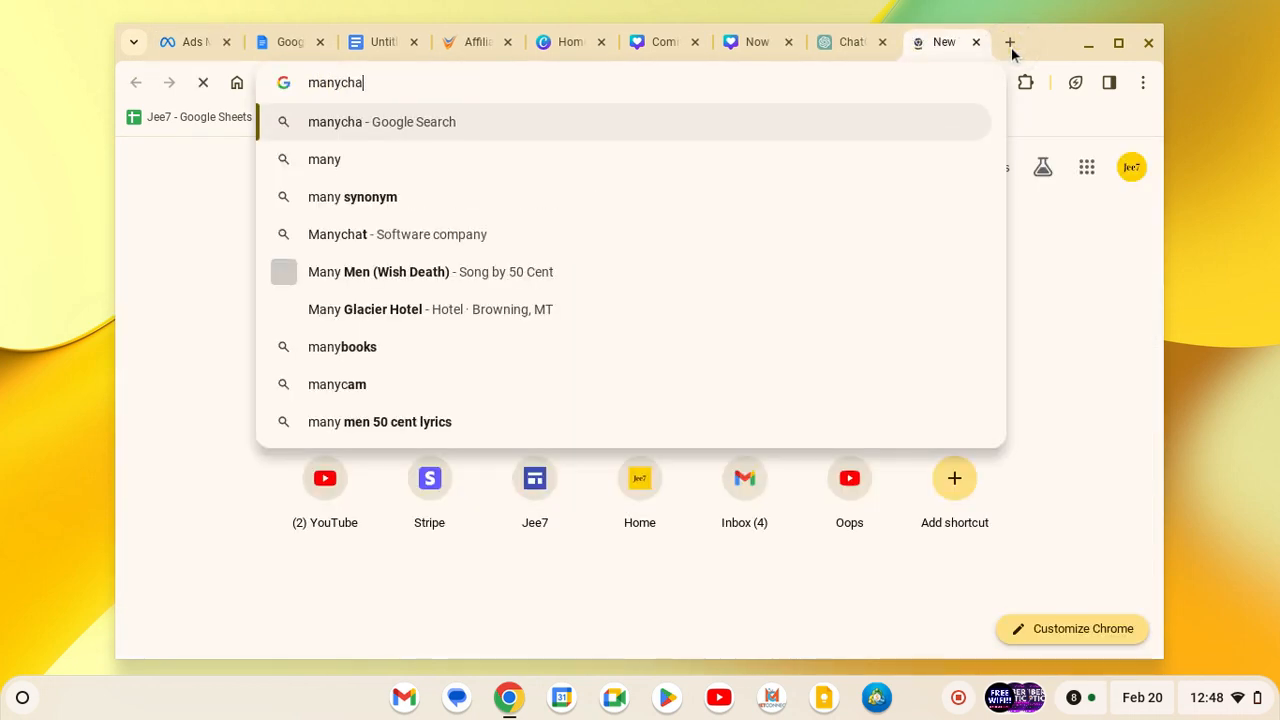
{"action": "type", "text": "t.com"}
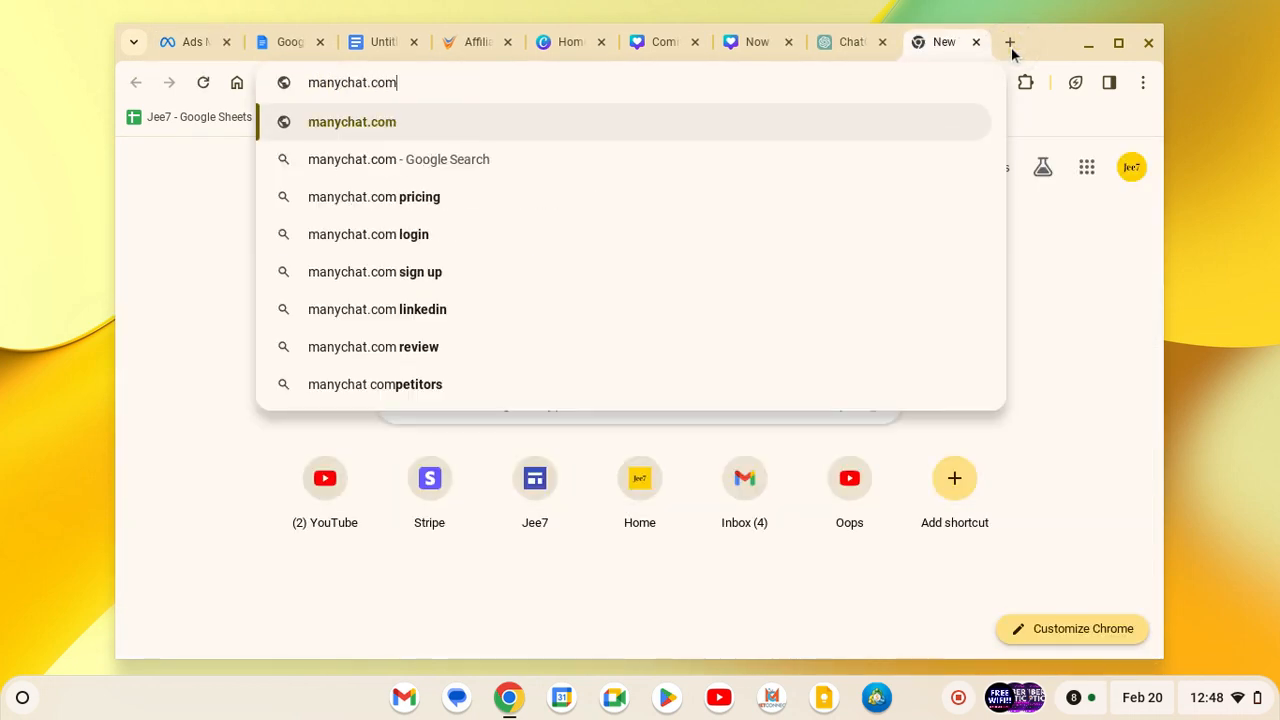
{"action": "key", "text": "Return"}
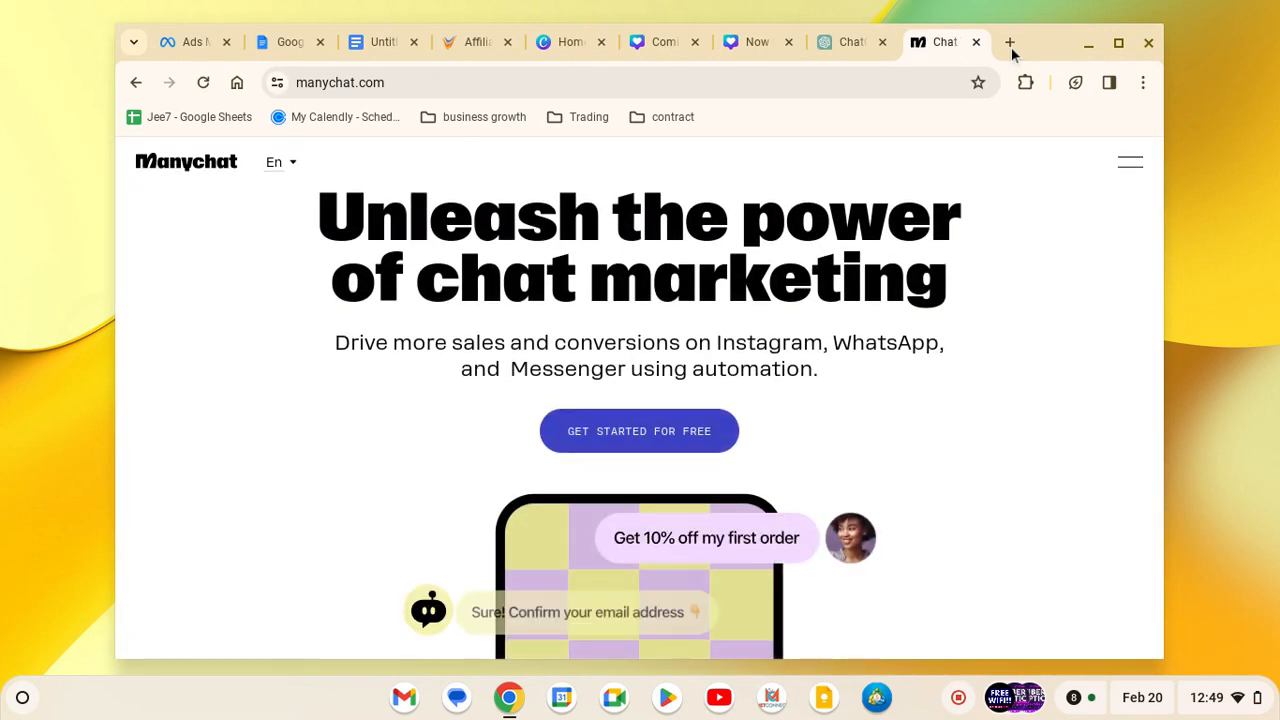
Look through the Manychat homepage, including the Instagram, WhatsApp and Facebook Messenger automation cards and the lead generation section.
{"action": "scroll", "coordinate": [868, 335], "scroll_direction": "down", "scroll_amount": 10}
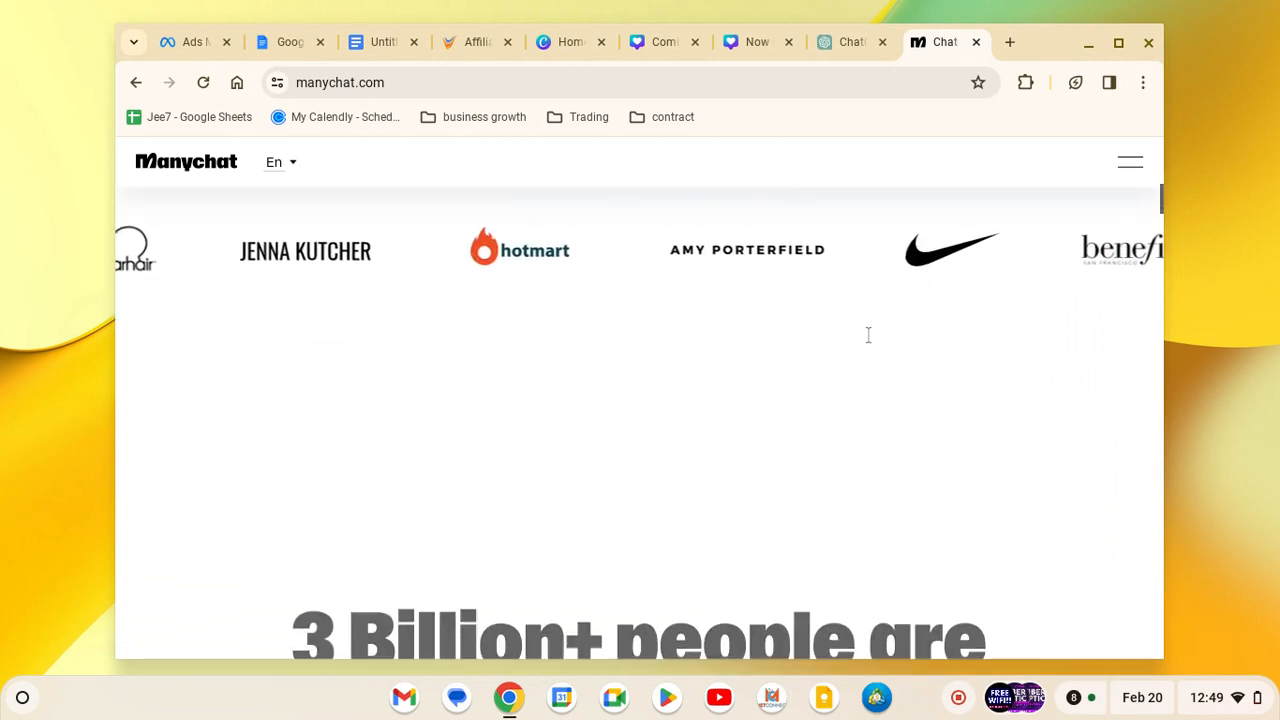
{"action": "scroll", "coordinate": [868, 335], "scroll_direction": "down", "scroll_amount": 3}
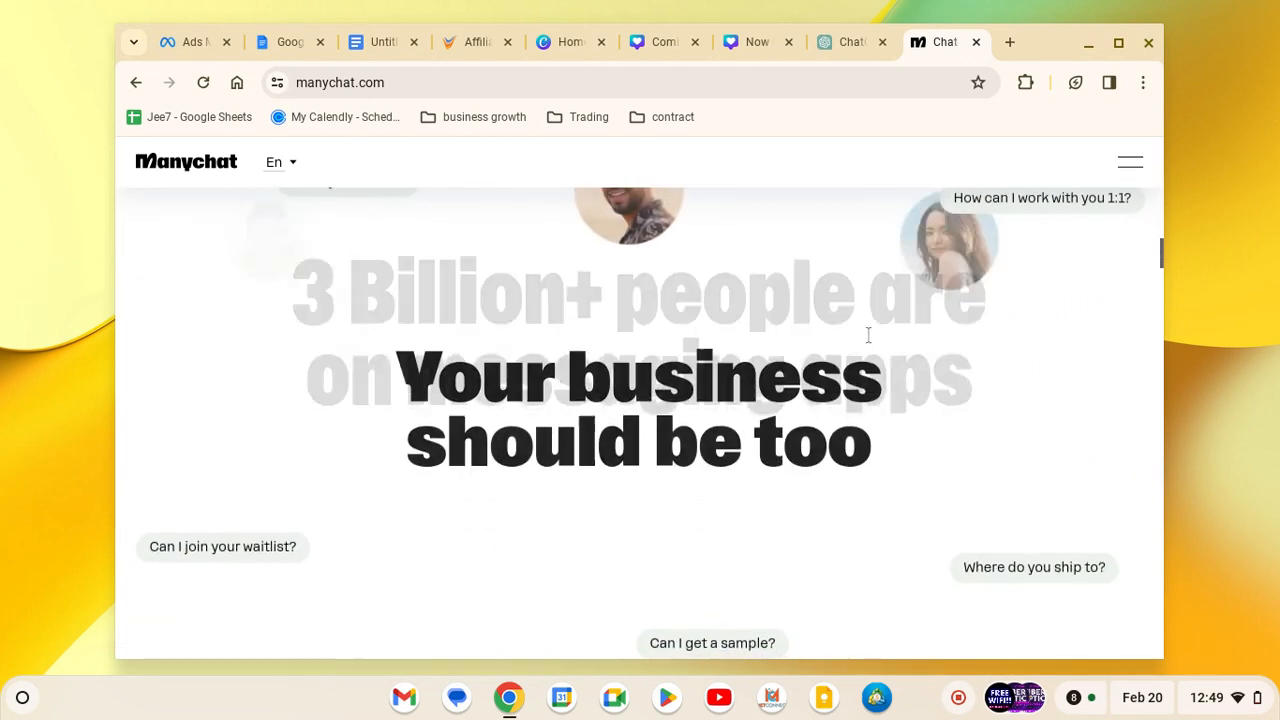
{"action": "scroll", "coordinate": [868, 335], "scroll_direction": "down", "scroll_amount": 5}
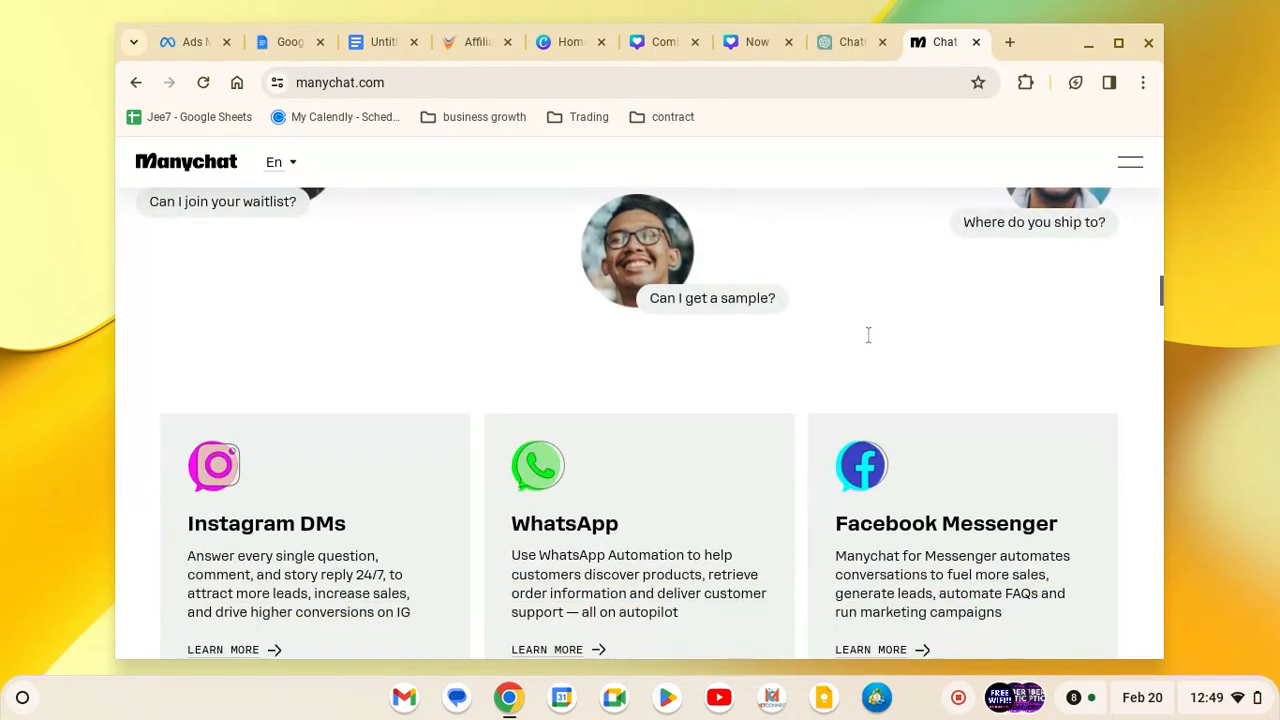
{"action": "scroll", "coordinate": [868, 335], "scroll_direction": "down", "scroll_amount": 6}
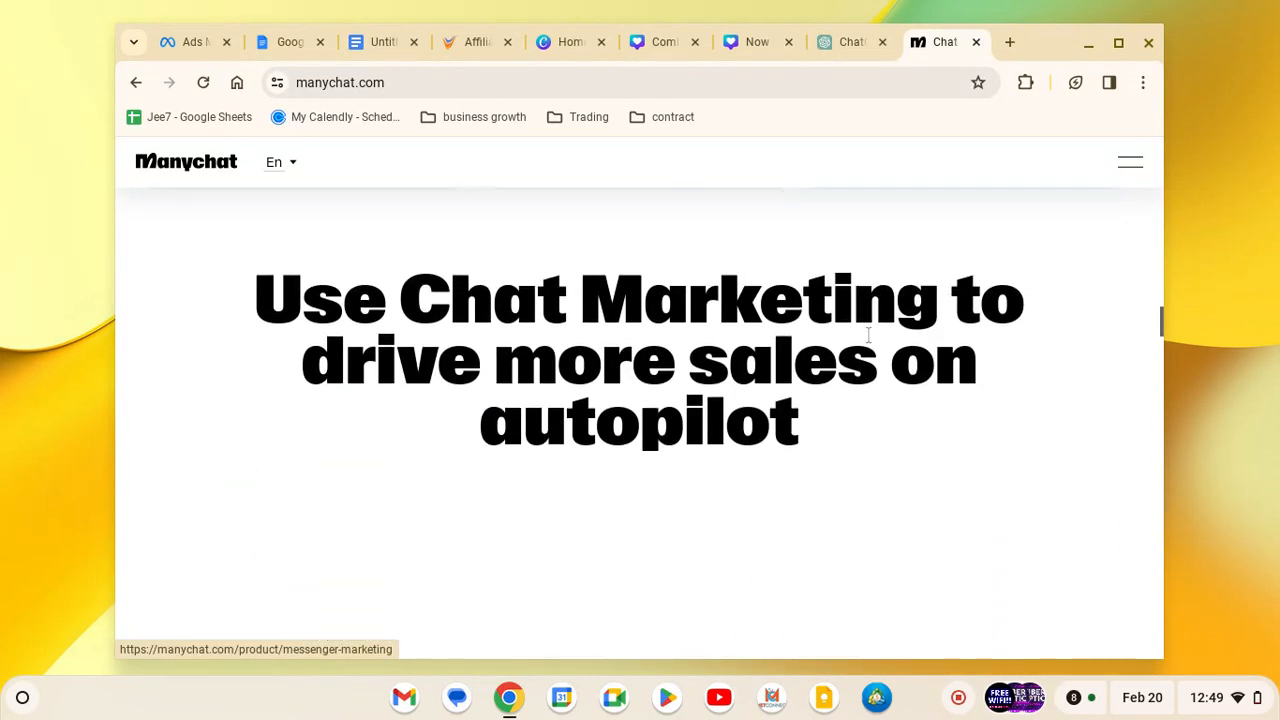
{"action": "scroll", "coordinate": [868, 335], "scroll_direction": "down", "scroll_amount": 4}
{"action": "scroll", "coordinate": [868, 335], "scroll_direction": "up", "scroll_amount": 4}
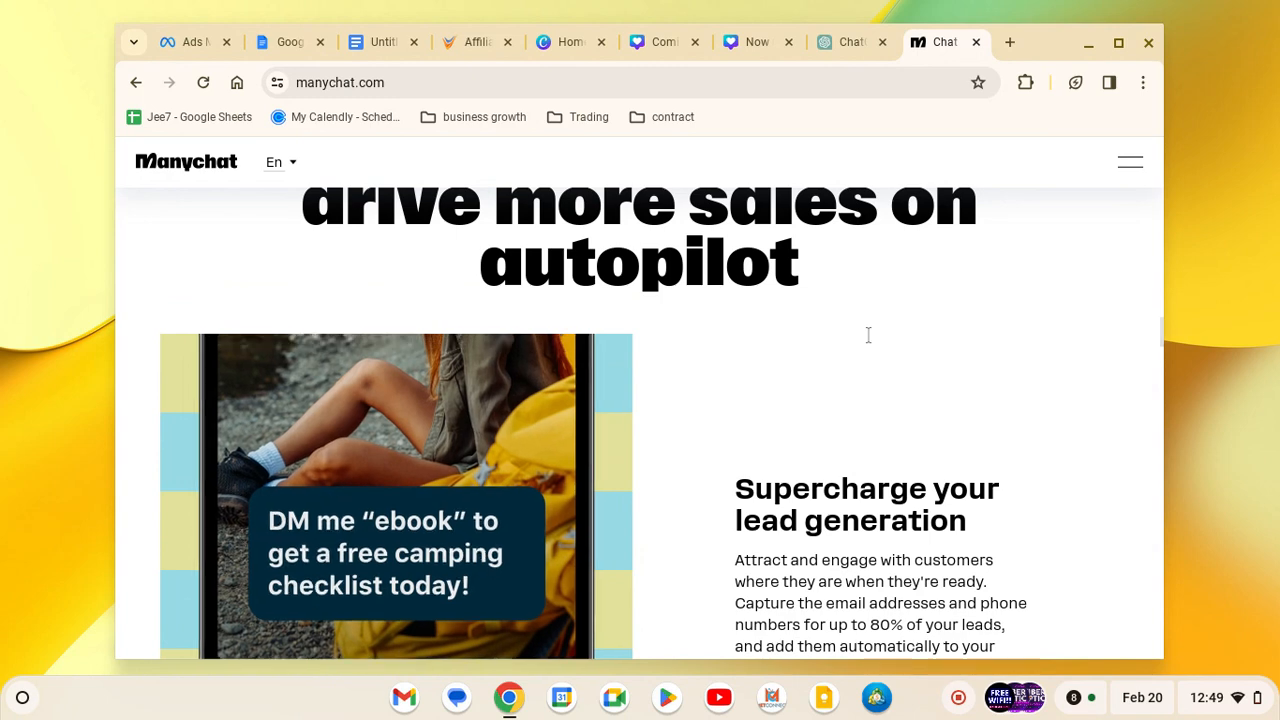
{"action": "scroll", "coordinate": [868, 335], "scroll_direction": "down", "scroll_amount": 1}
{"action": "scroll", "coordinate": [855, 356], "scroll_direction": "down", "scroll_amount": 2}
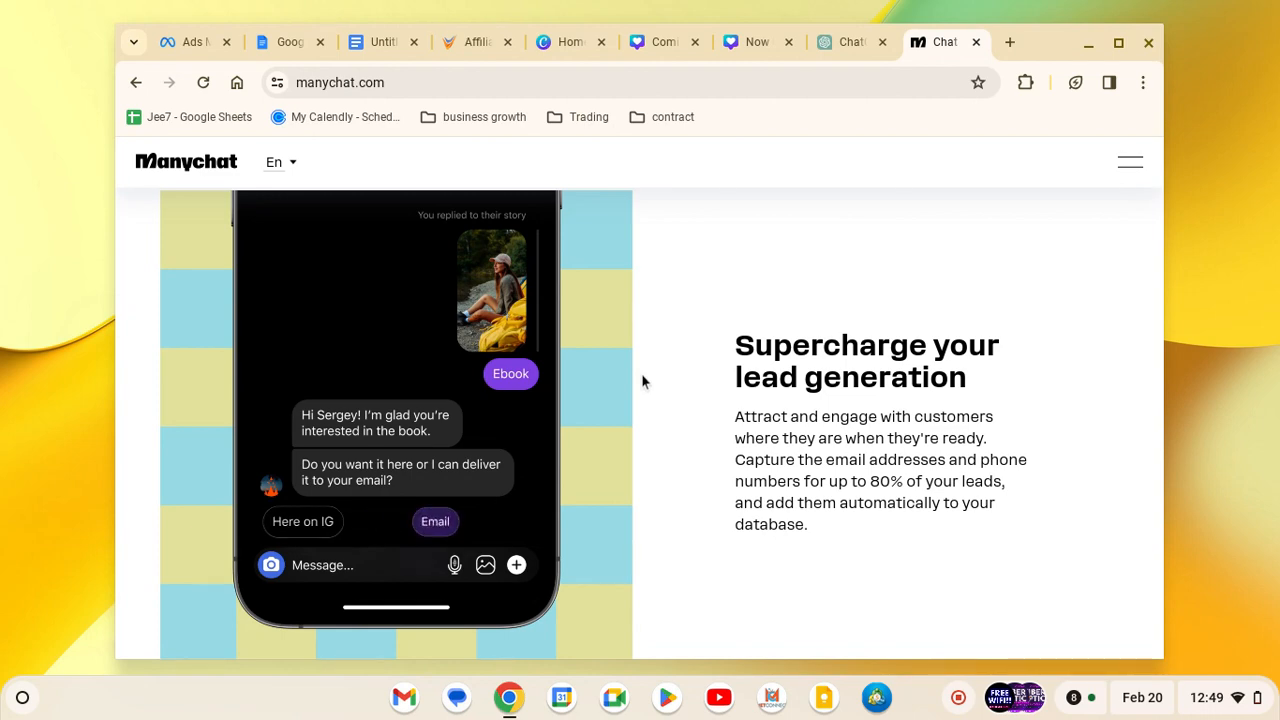
{"action": "scroll", "coordinate": [641, 373], "scroll_direction": "down", "scroll_amount": 1}
{"action": "scroll", "coordinate": [641, 373], "scroll_direction": "up", "scroll_amount": 3}
{"action": "scroll", "coordinate": [643, 381], "scroll_direction": "up", "scroll_amount": 20}
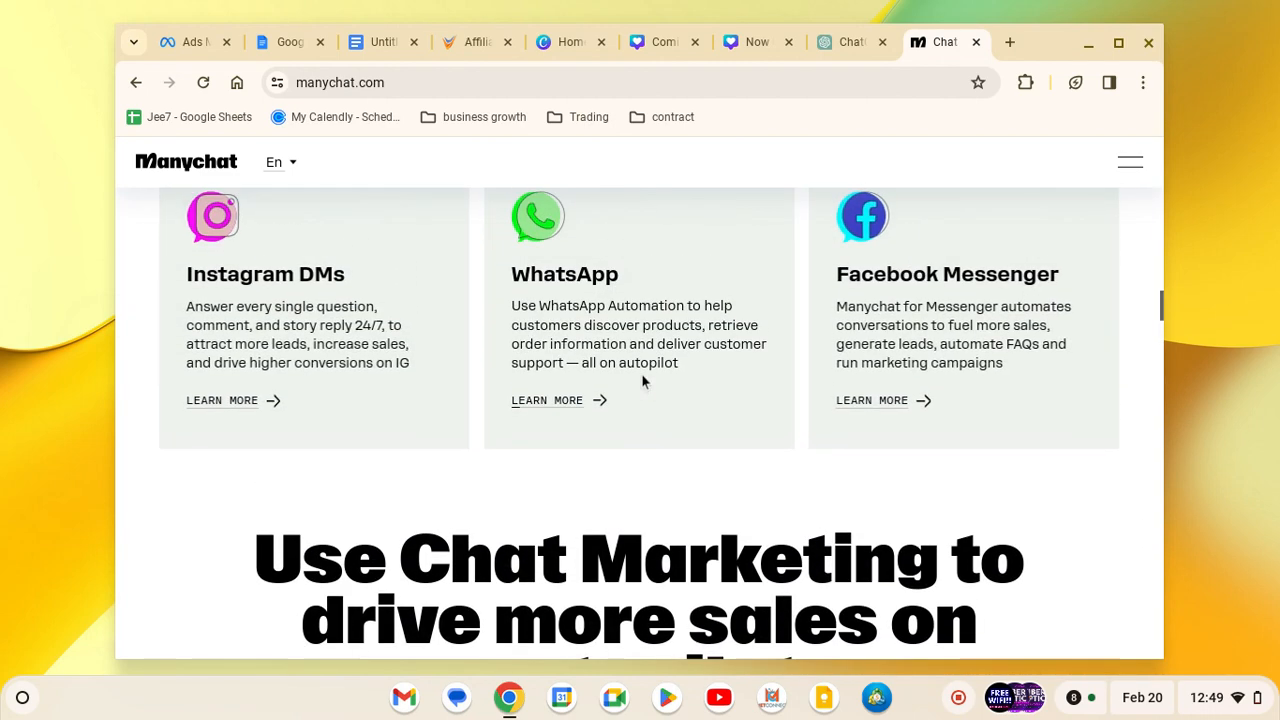
{"action": "scroll", "coordinate": [643, 381], "scroll_direction": "up", "scroll_amount": 1}
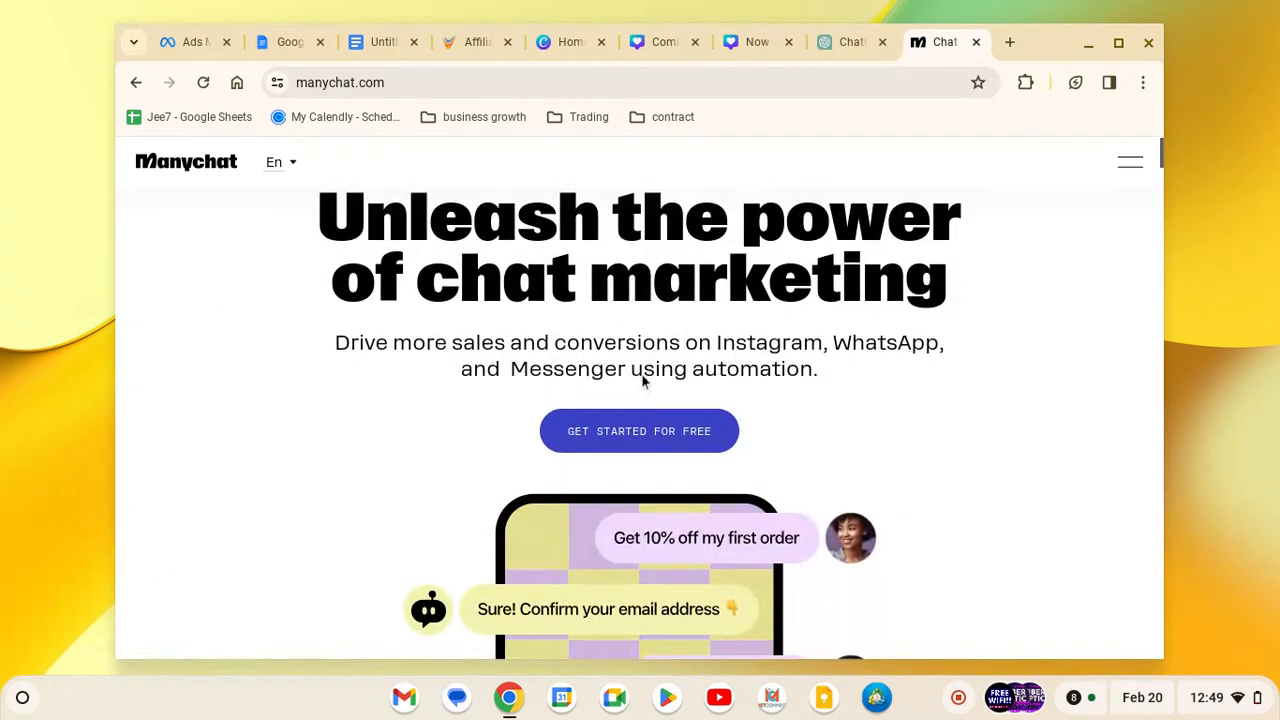
Return to the engagement ad in Ads Manager and open its Start conversations message template for editing.
{"action": "key", "text": "ctrl+shift+Tab"}
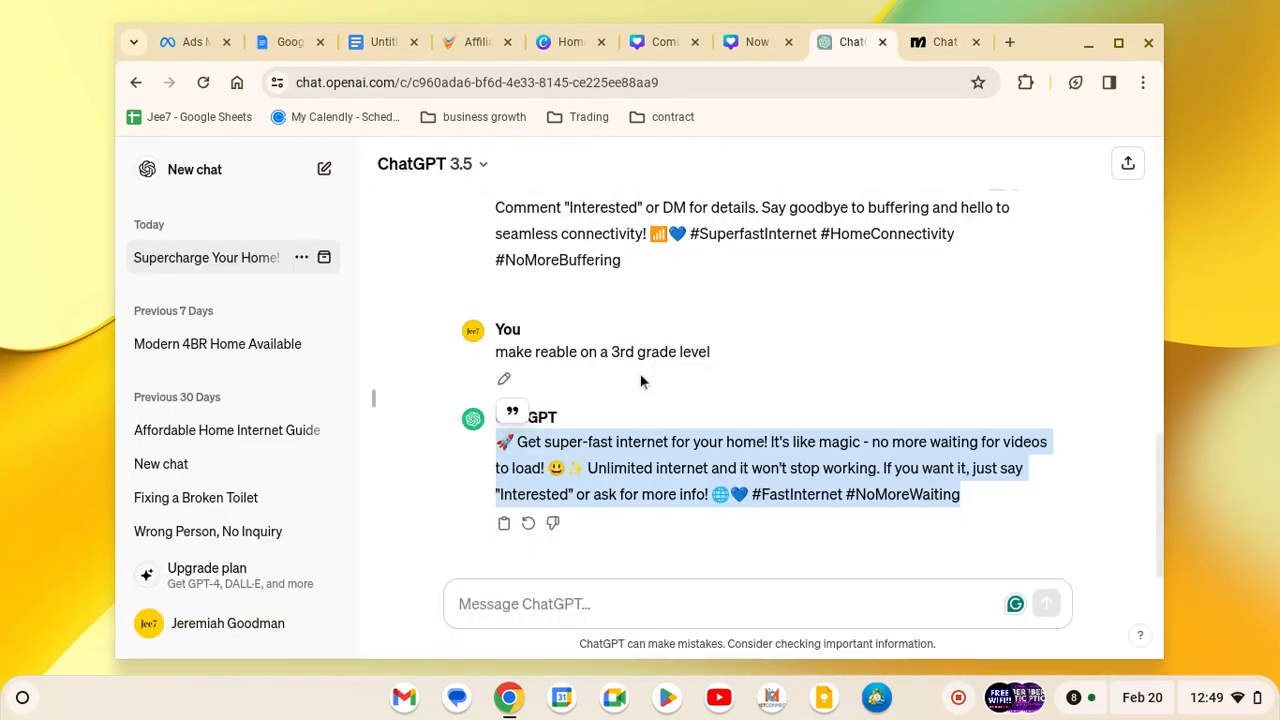
{"action": "key", "text": "ctrl+shift+Tab"}
{"action": "key", "text": "ctrl+shift+Tab"}
{"action": "key", "text": "ctrl+shift+Tab"}
{"action": "key", "text": "ctrl+shift+Tab"}
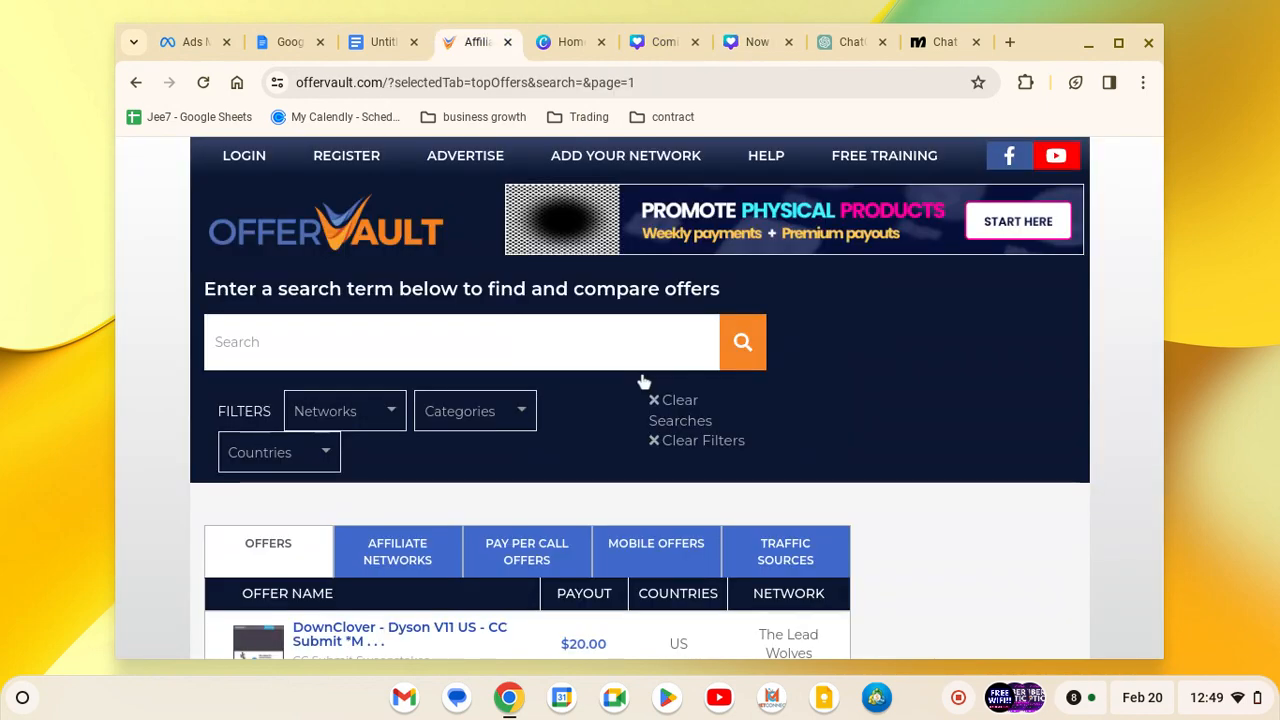
{"action": "key", "text": "ctrl+shift+Tab"}
{"action": "key", "text": "ctrl+shift+Tab"}
{"action": "key", "text": "ctrl+shift+Tab"}
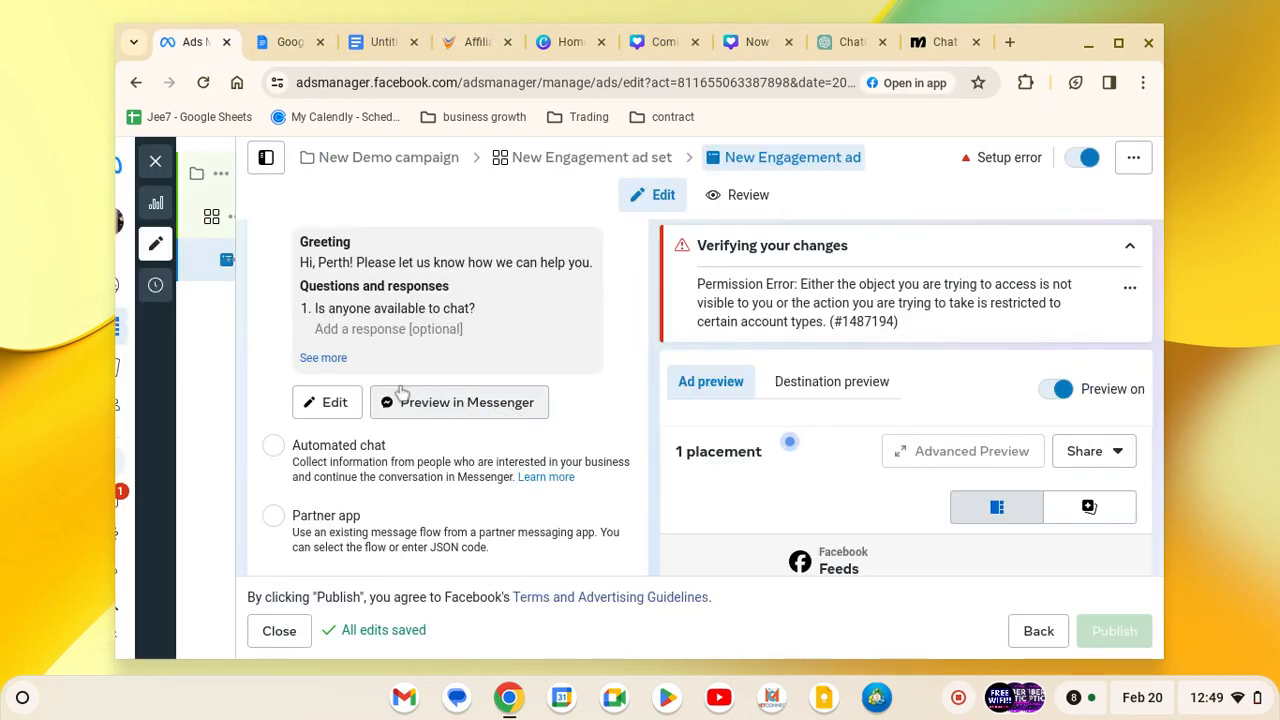
{"action": "left_click", "coordinate": [340, 408]}
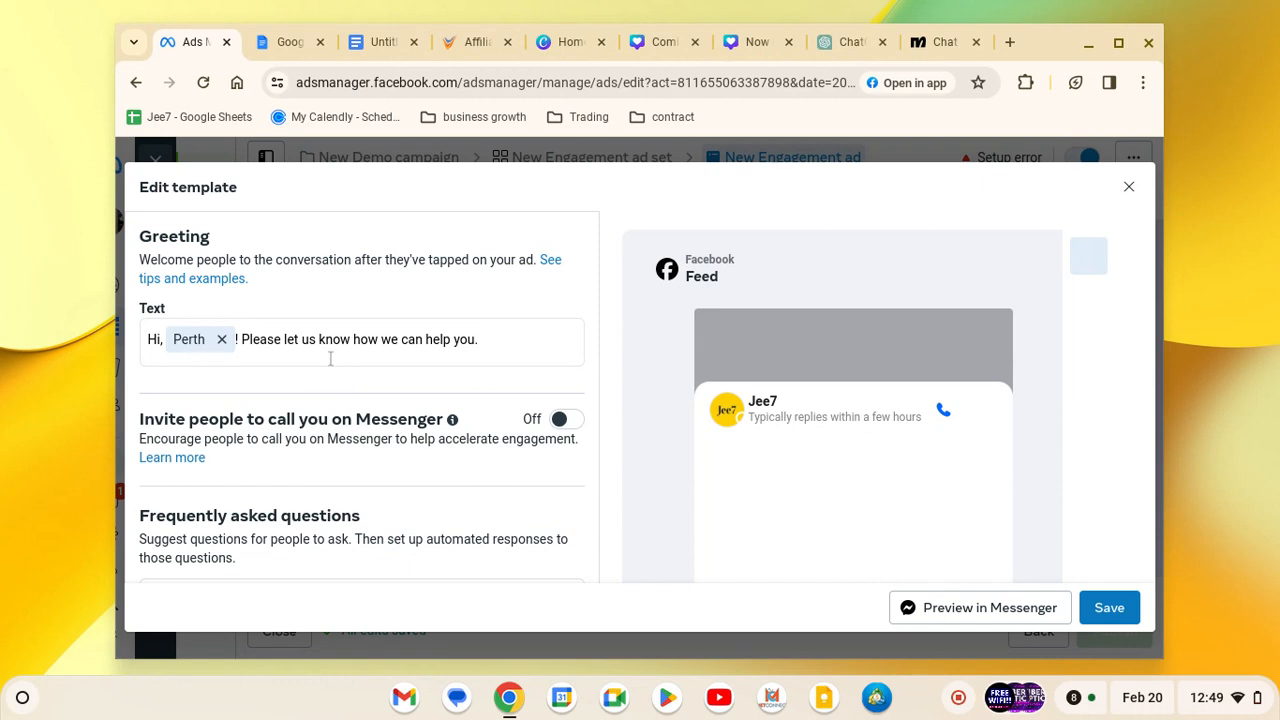
Reword the template's third frequently asked question as "Can I learn more about your home Internet deals?".
{"action": "scroll", "coordinate": [478, 340], "scroll_direction": "down", "scroll_amount": 3}
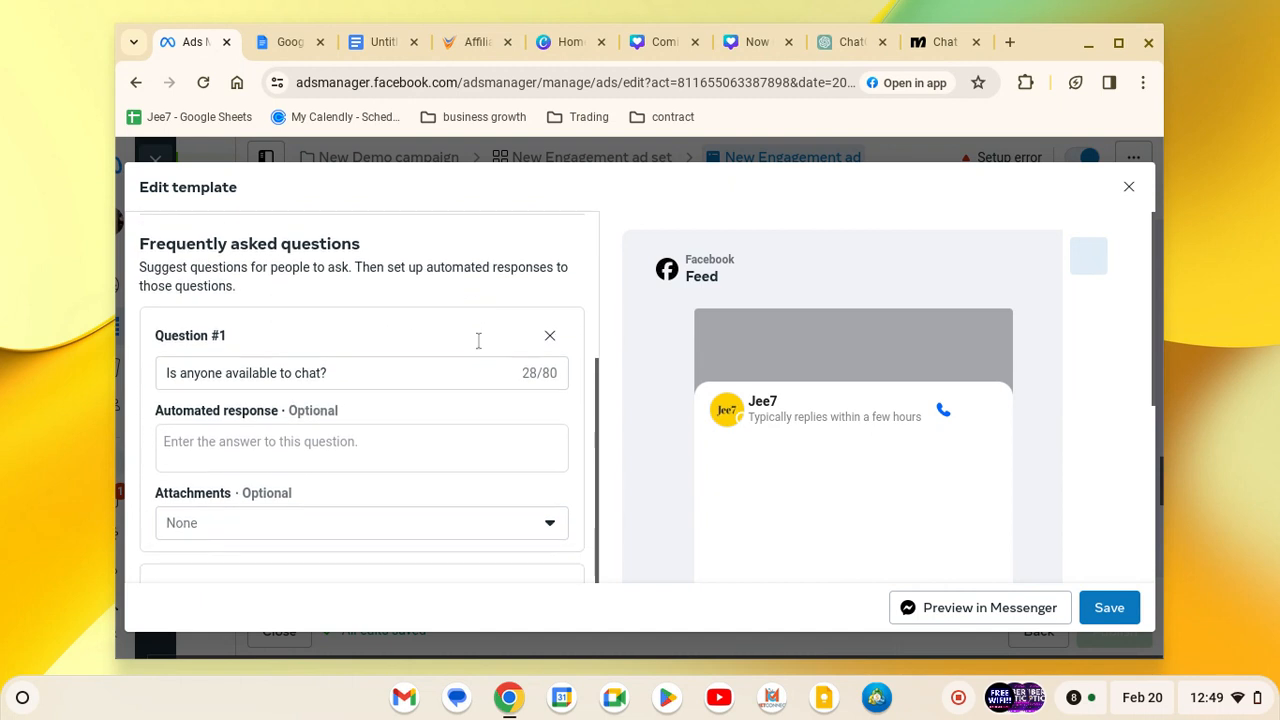
{"action": "scroll", "coordinate": [478, 340], "scroll_direction": "down", "scroll_amount": 2}
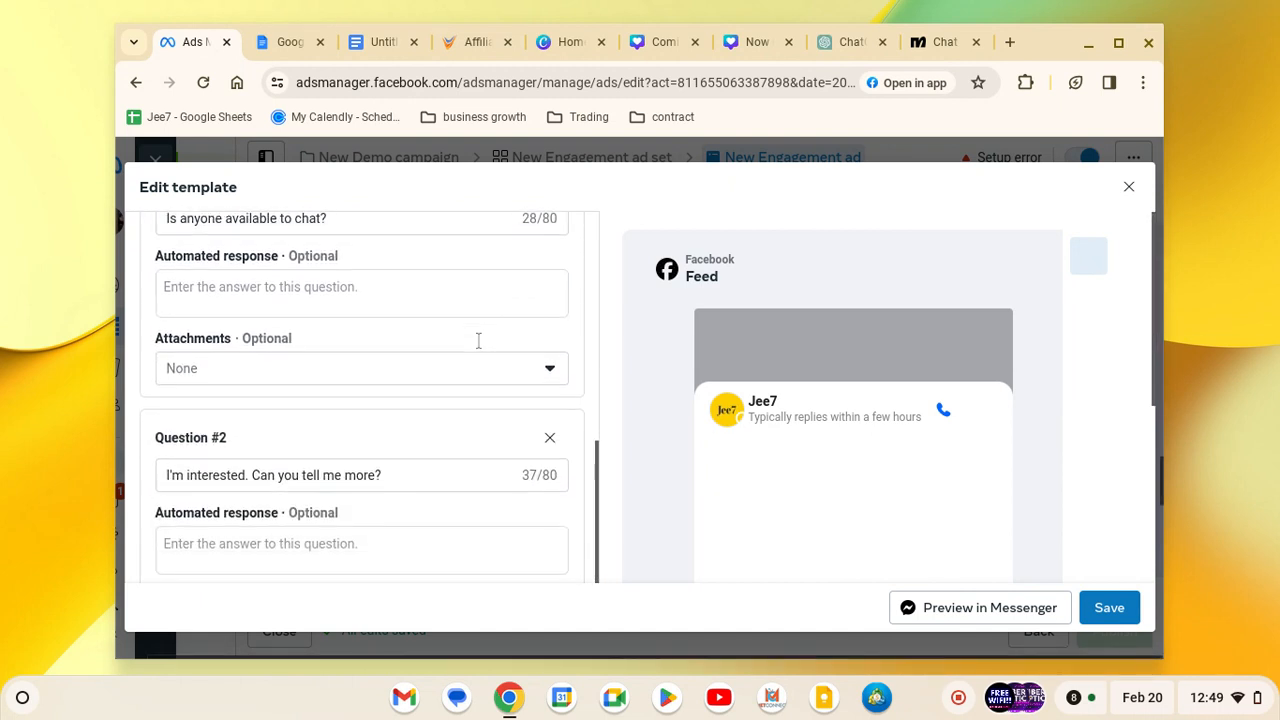
{"action": "scroll", "coordinate": [478, 340], "scroll_direction": "down", "scroll_amount": 2}
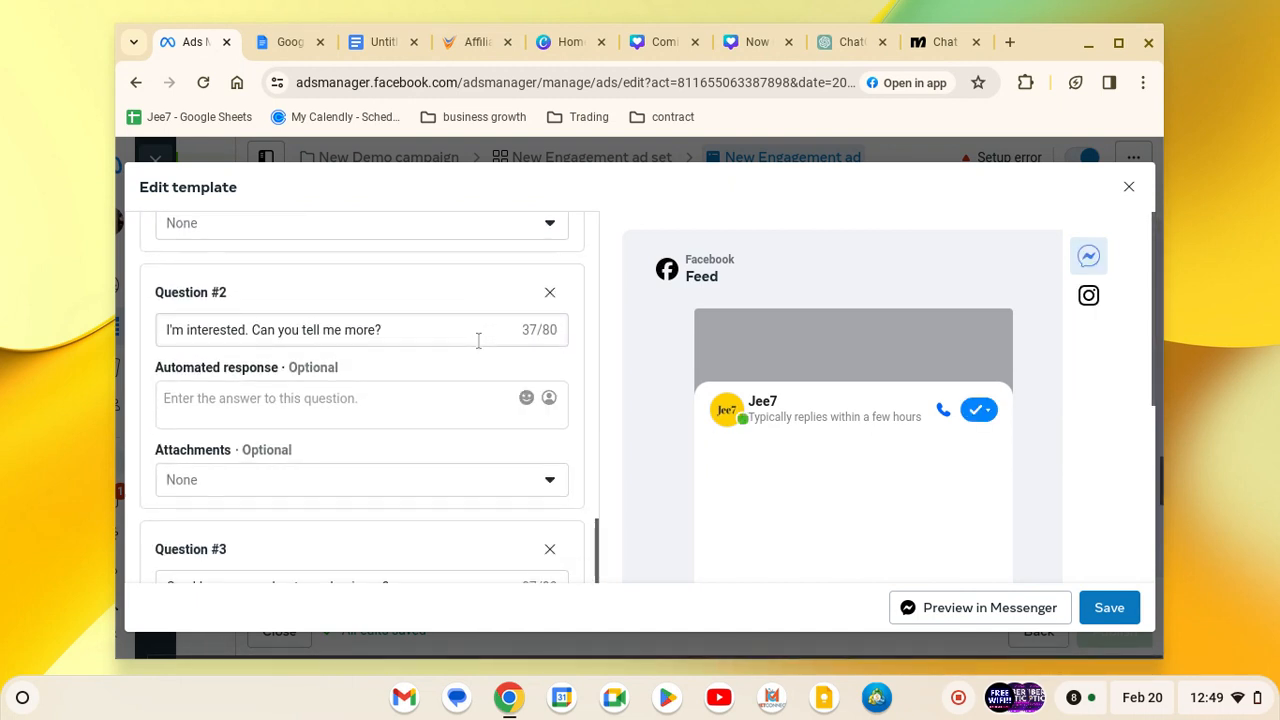
{"action": "scroll", "coordinate": [478, 340], "scroll_direction": "down", "scroll_amount": 1}
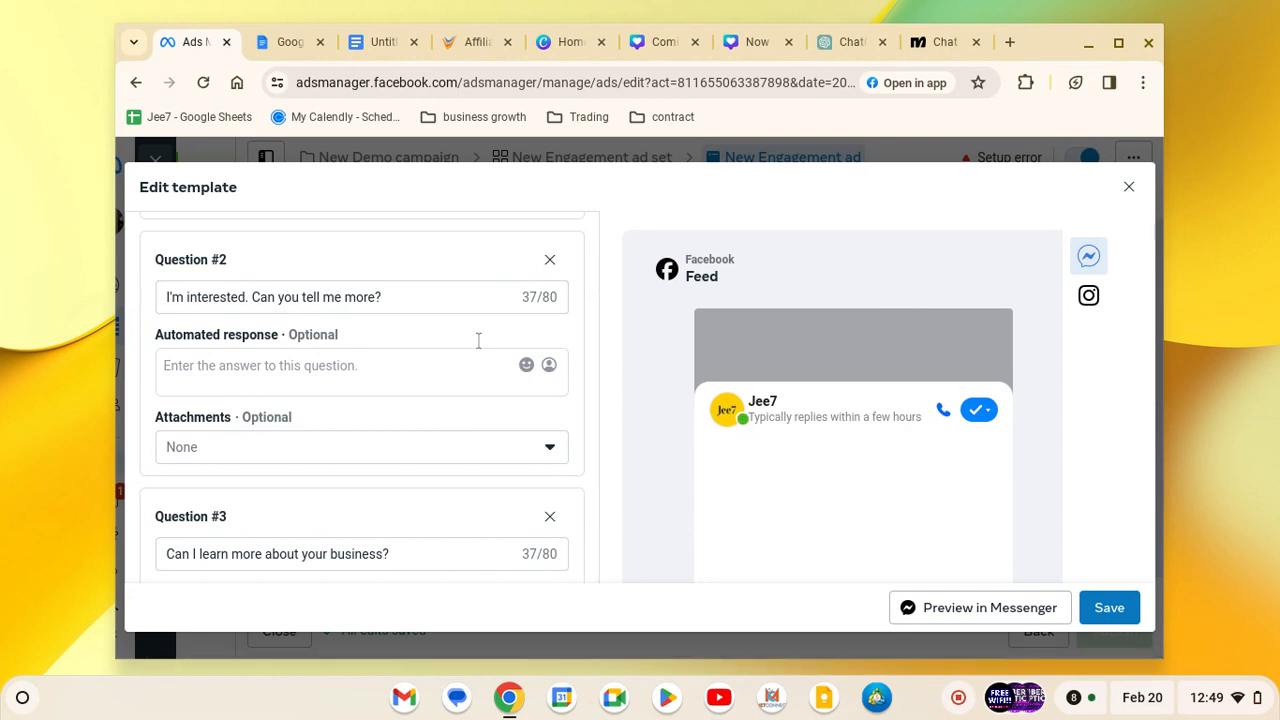
{"action": "scroll", "coordinate": [477, 337], "scroll_direction": "down", "scroll_amount": 2}
{"action": "left_click", "coordinate": [350, 370]}
{"action": "double_click", "coordinate": [350, 372]}
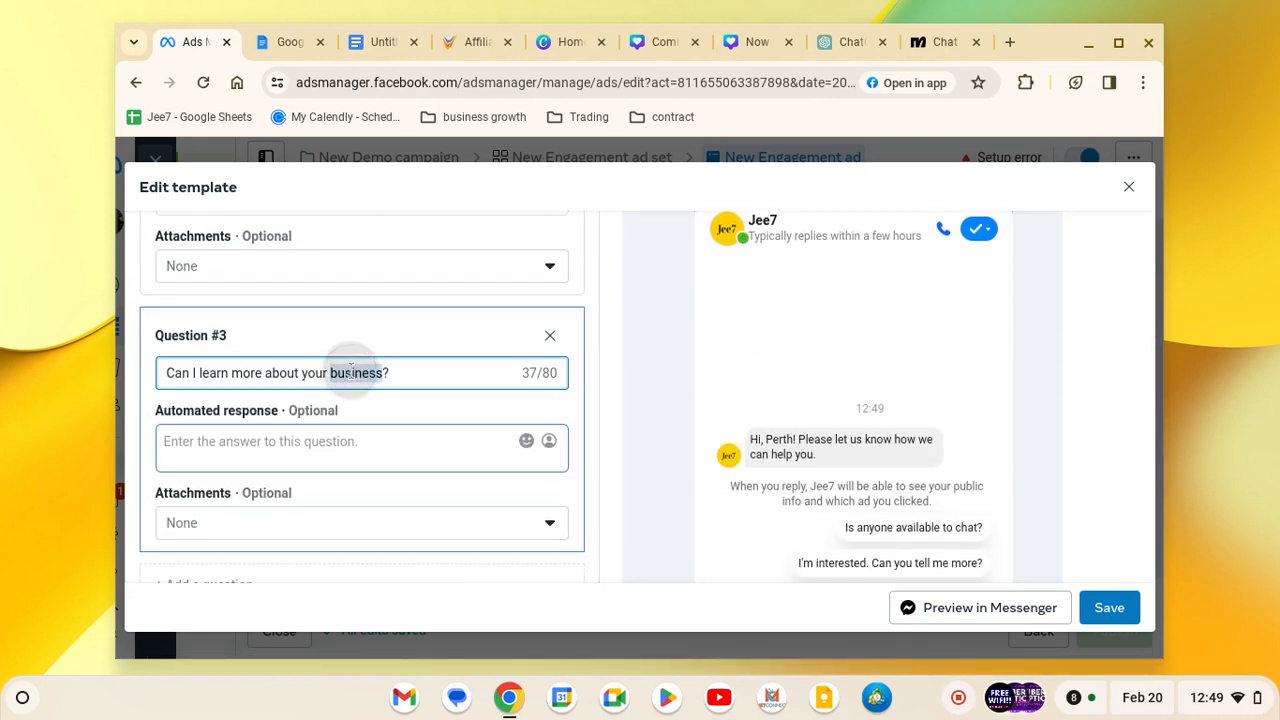
{"action": "type", "text": "Home"}
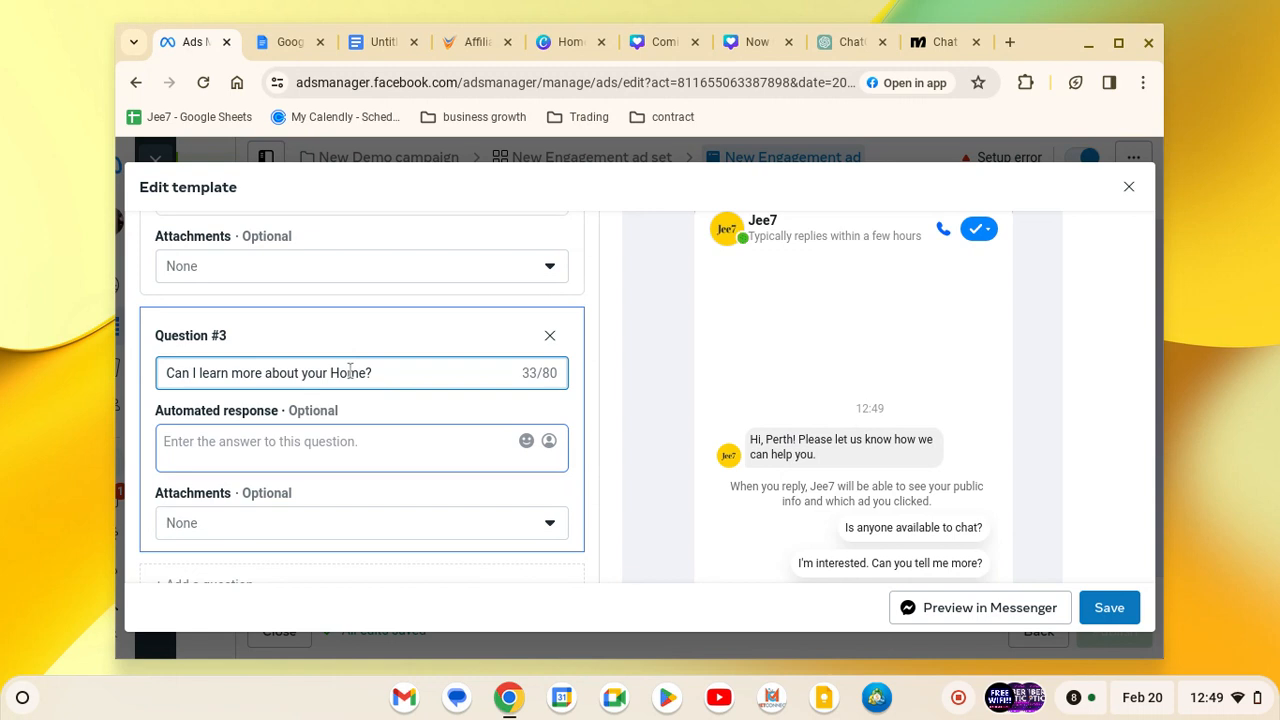
{"action": "key", "text": "BackSpace"}
{"action": "key", "text": "BackSpace"}
{"action": "key", "text": "BackSpace"}
{"action": "key", "text": "BackSpace"}
{"action": "type", "text": "home Internet"}
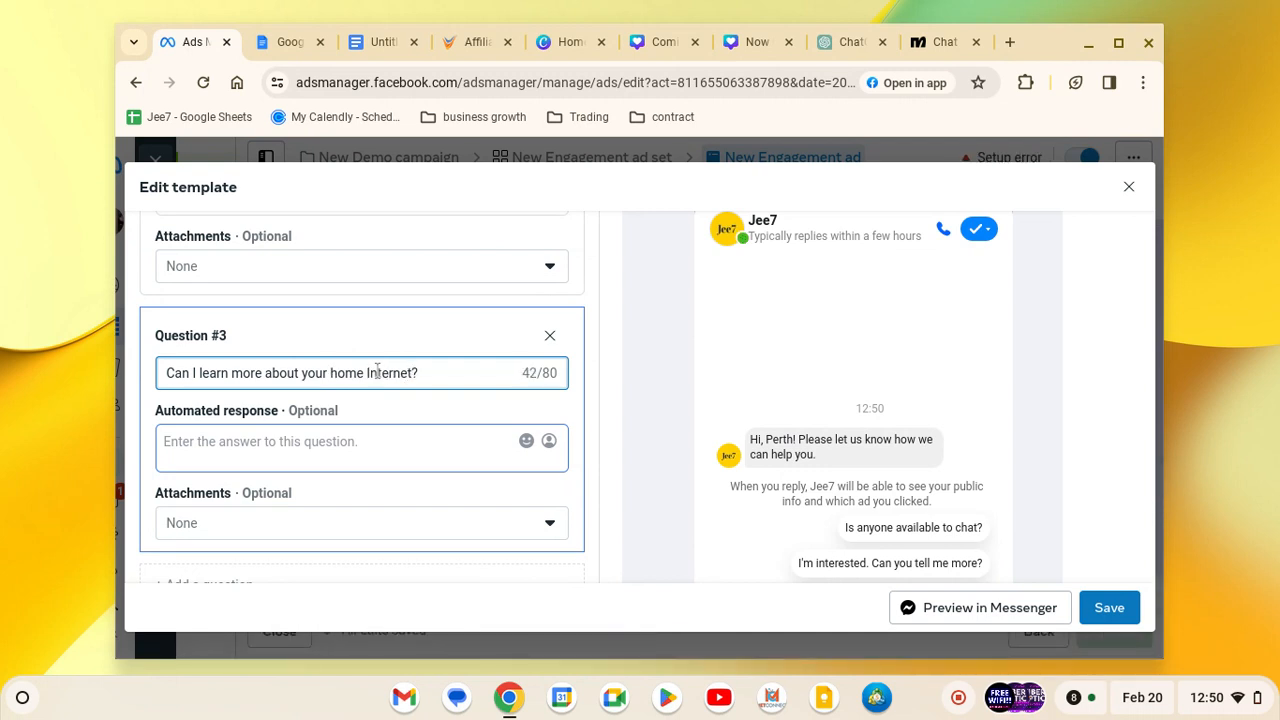
{"action": "type", "text": " deals"}
Replace the greeting text after the name placeholder with "Ready to get setup with affordable home internet?".
{"action": "scroll", "coordinate": [392, 400], "scroll_direction": "up", "scroll_amount": 2}
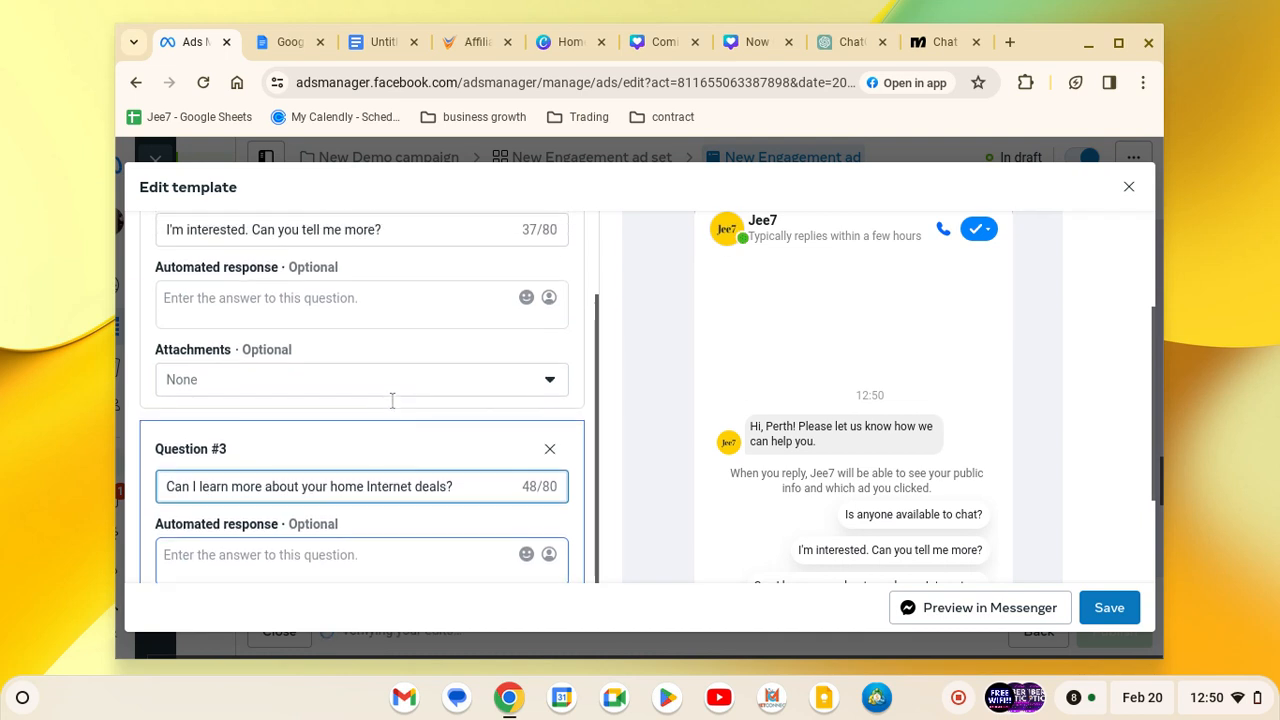
{"action": "scroll", "coordinate": [392, 400], "scroll_direction": "up", "scroll_amount": 4}
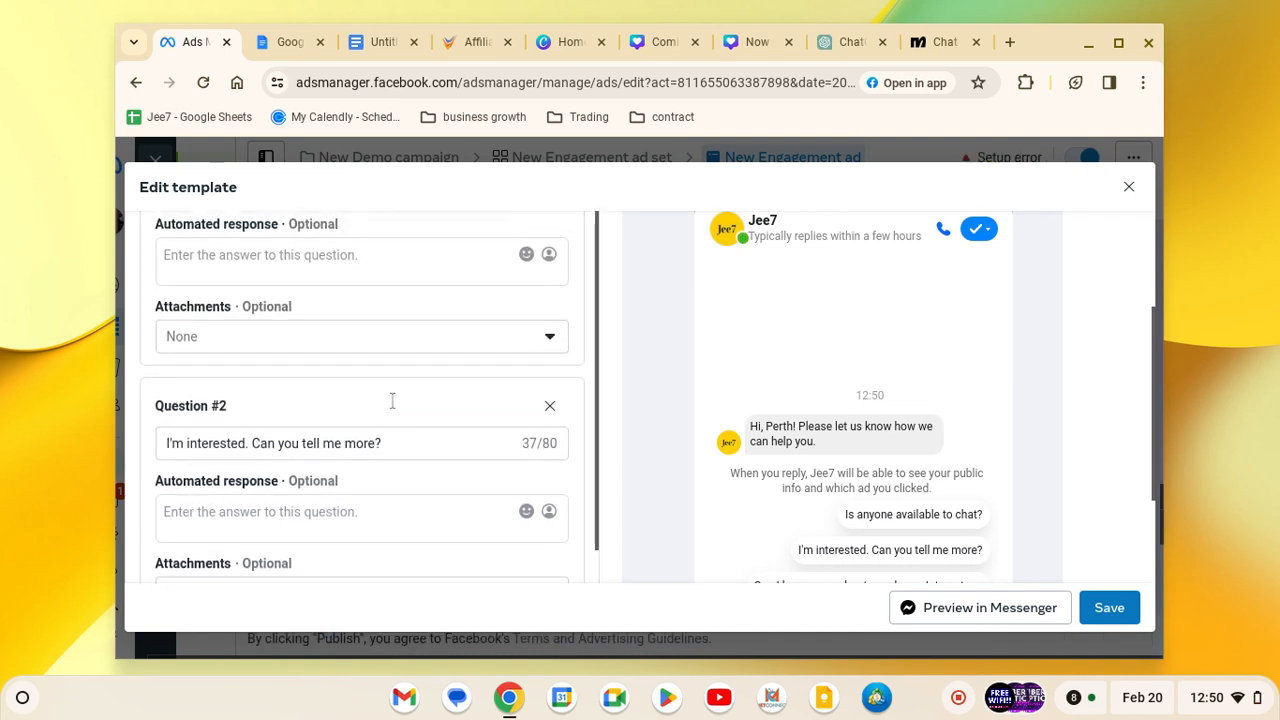
{"action": "scroll", "coordinate": [392, 400], "scroll_direction": "up", "scroll_amount": 5}
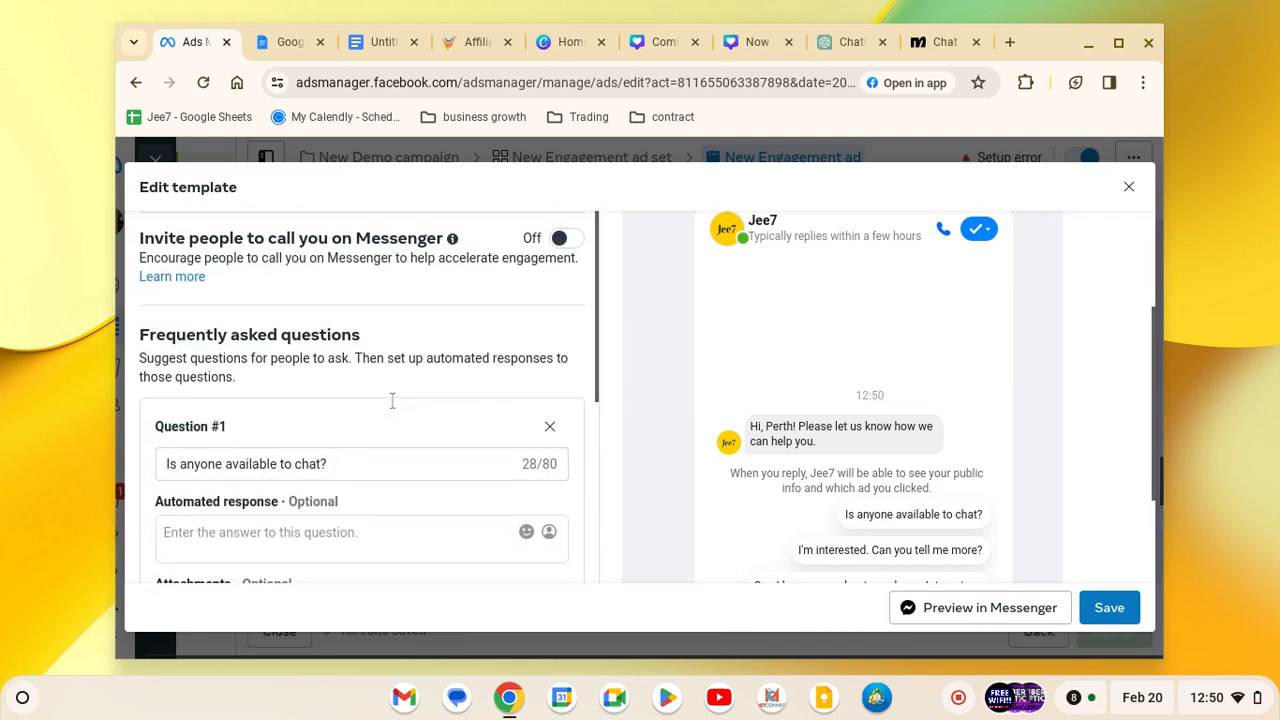
{"action": "scroll", "coordinate": [383, 423], "scroll_direction": "up", "scroll_amount": 3}
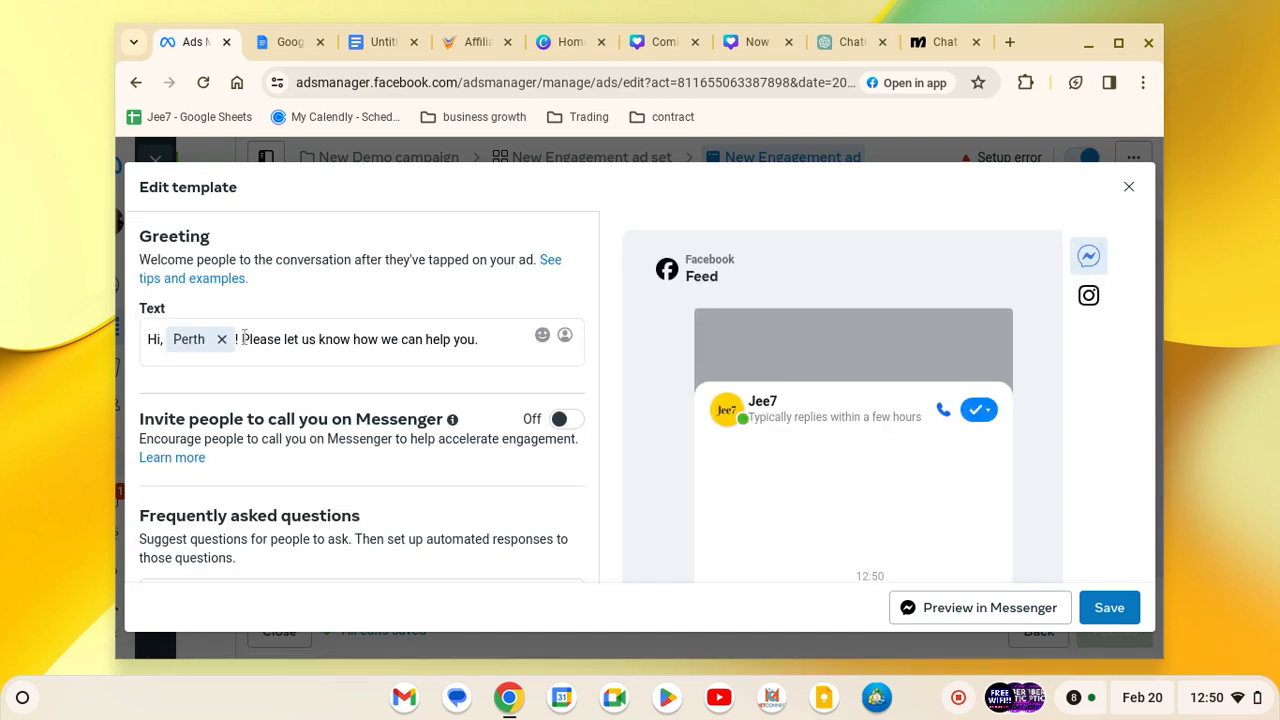
{"action": "left_click_drag", "start_coordinate": [243, 338], "coordinate": [477, 338]}
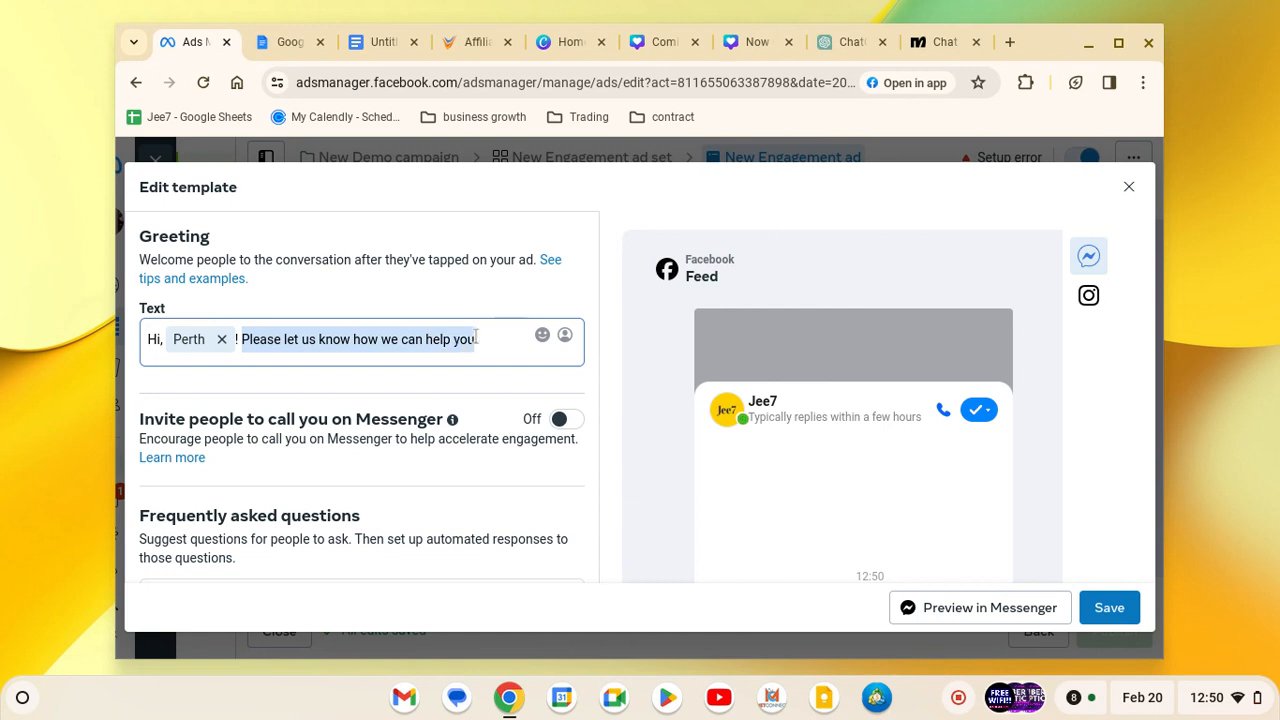
{"action": "type", "text": "Rea"}
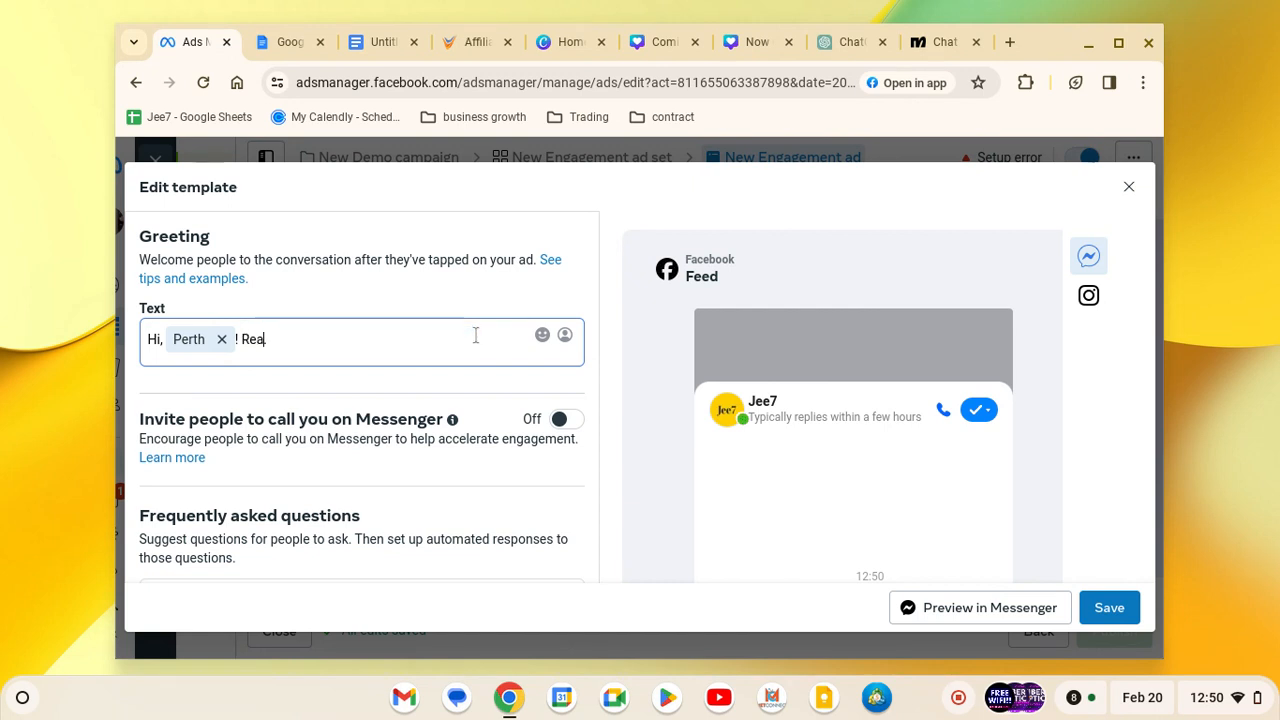
{"action": "type", "text": "dy to get setup"}
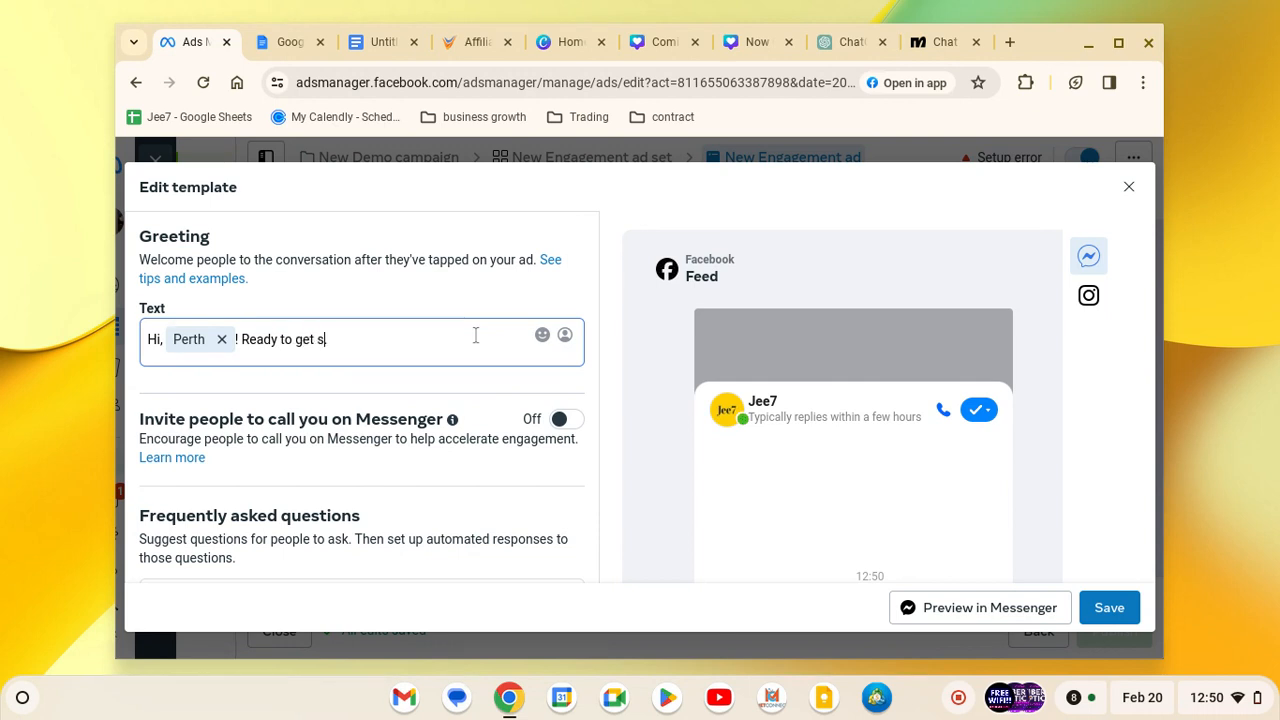
{"action": "type", "text": "affordable hom"}
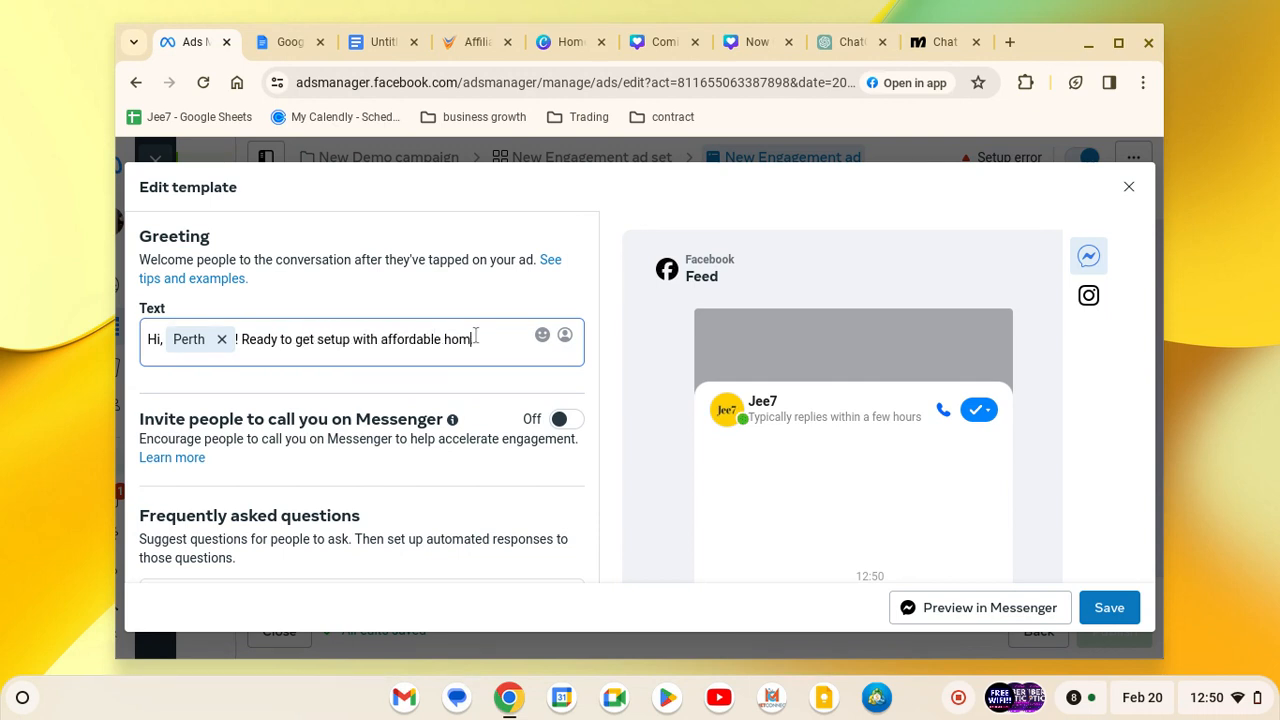
{"action": "type", "text": "e internet?"}
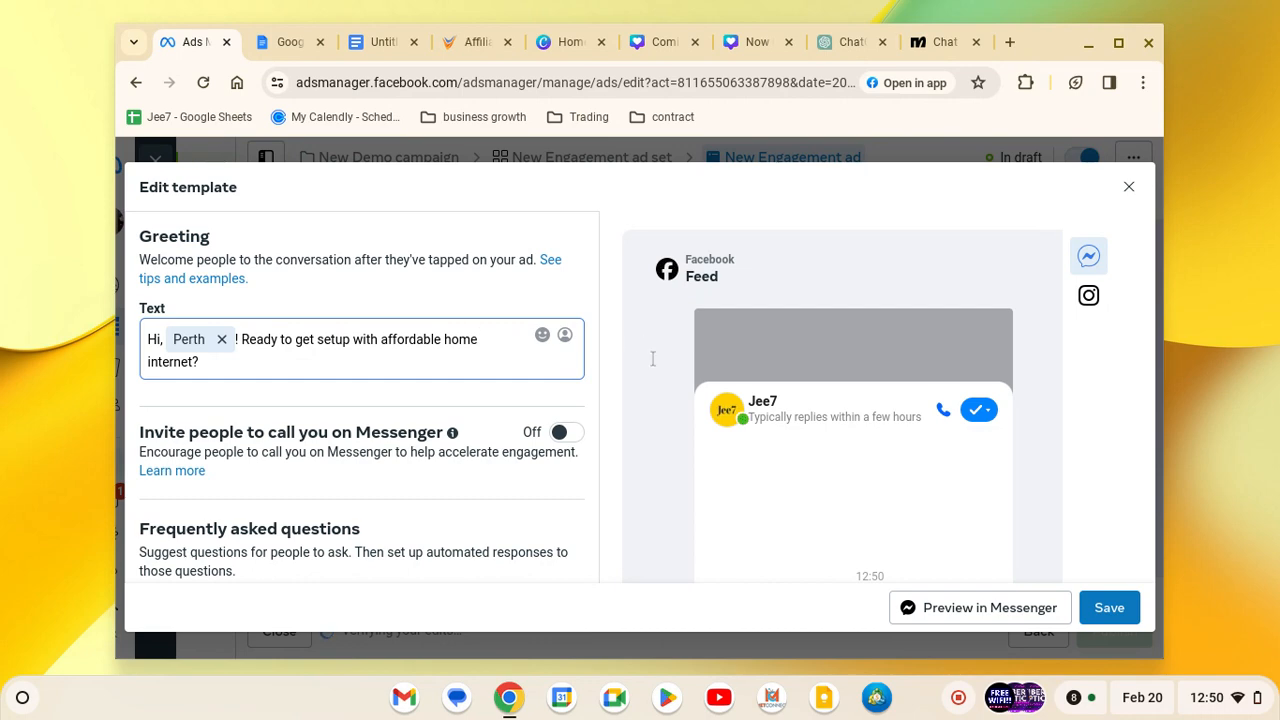
{"action": "left_click", "coordinate": [534, 405]}
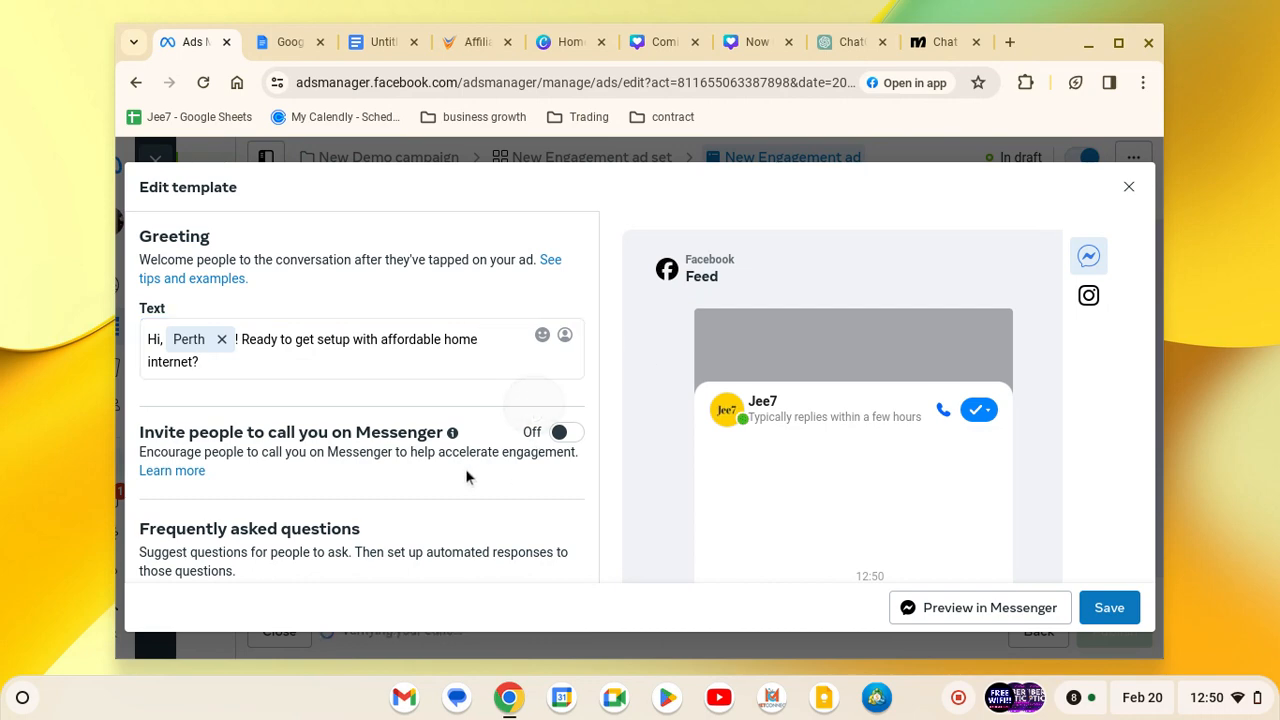
Review the message preview, change the greeting to offer "high speed" home internet, and check the preview again.
{"action": "scroll", "coordinate": [466, 472], "scroll_direction": "down", "scroll_amount": 10}
{"action": "scroll", "coordinate": [465, 477], "scroll_direction": "down", "scroll_amount": 5}
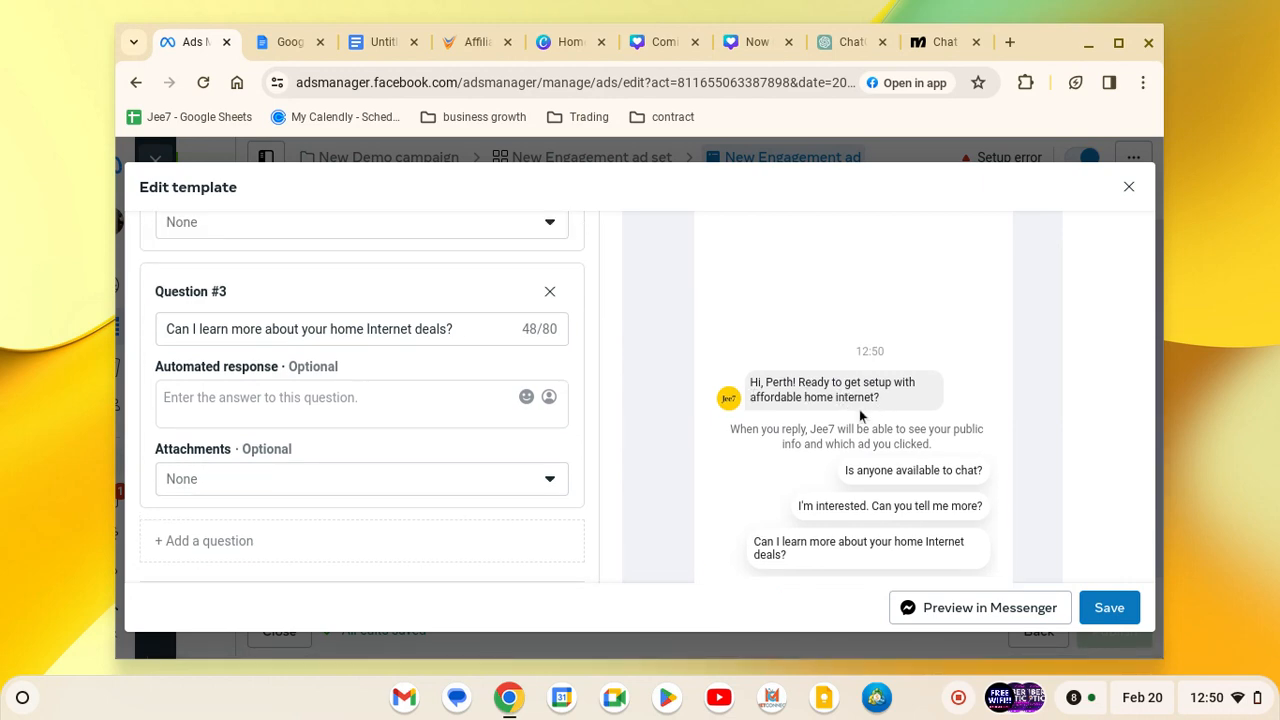
{"action": "scroll", "coordinate": [372, 408], "scroll_direction": "up", "scroll_amount": 5}
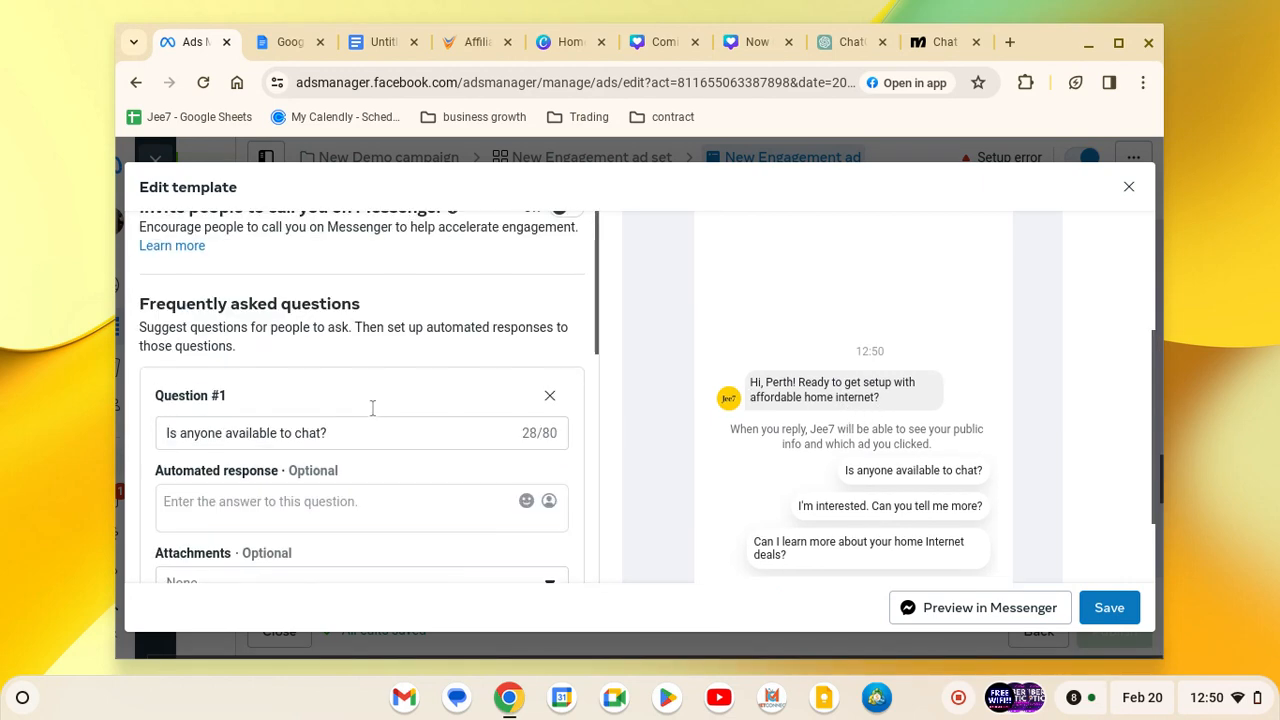
{"action": "scroll", "coordinate": [257, 440], "scroll_direction": "up", "scroll_amount": 3}
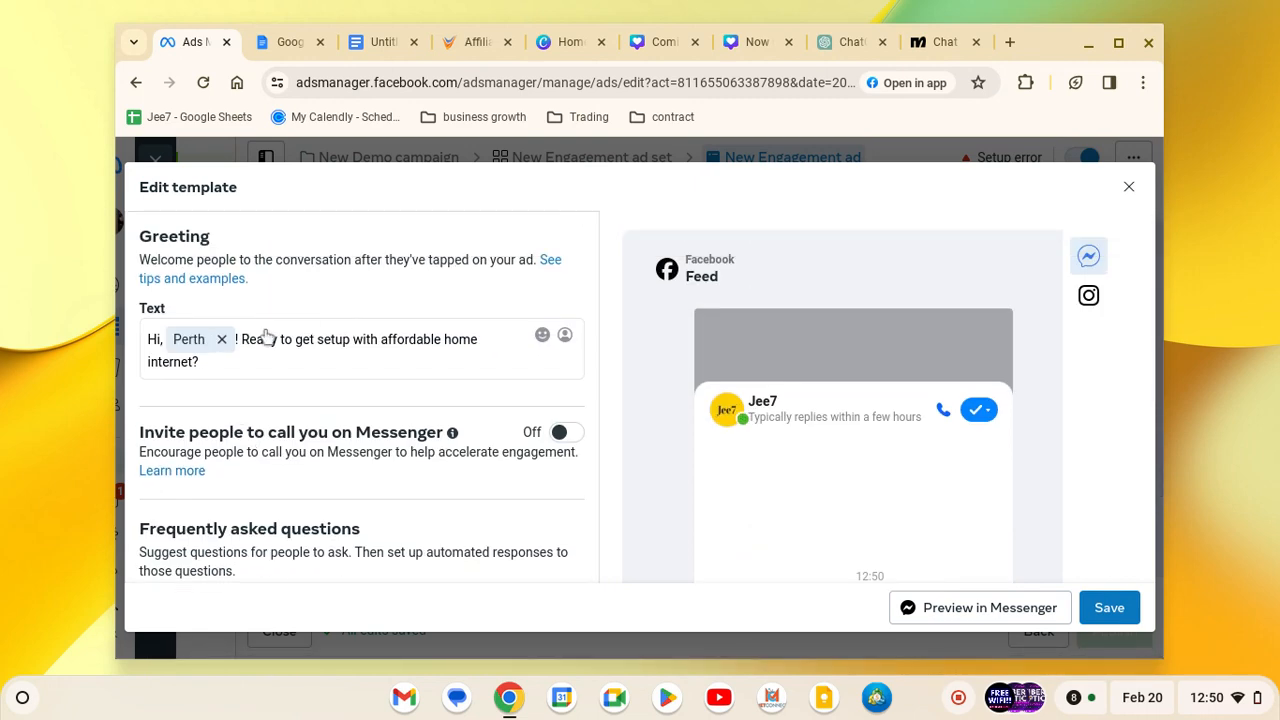
{"action": "double_click", "coordinate": [414, 339]}
{"action": "type", "text": "high speed"}
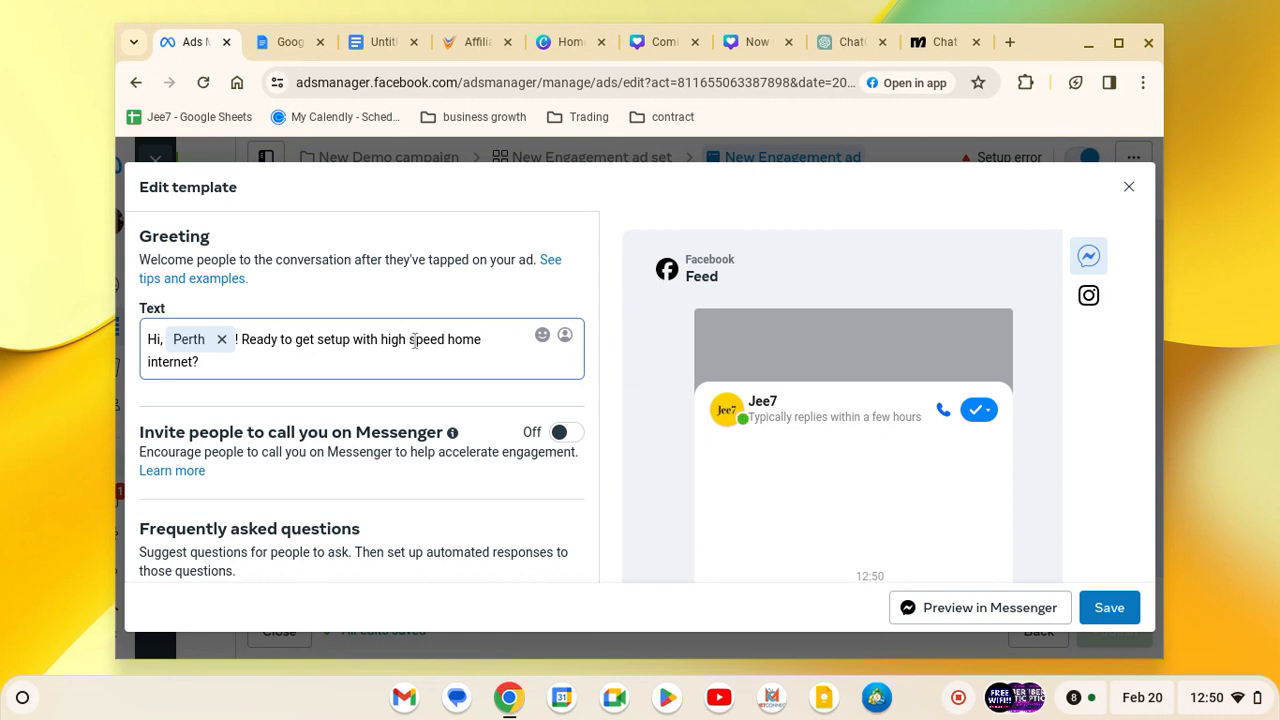
{"action": "scroll", "coordinate": [718, 504], "scroll_direction": "down", "scroll_amount": 5}
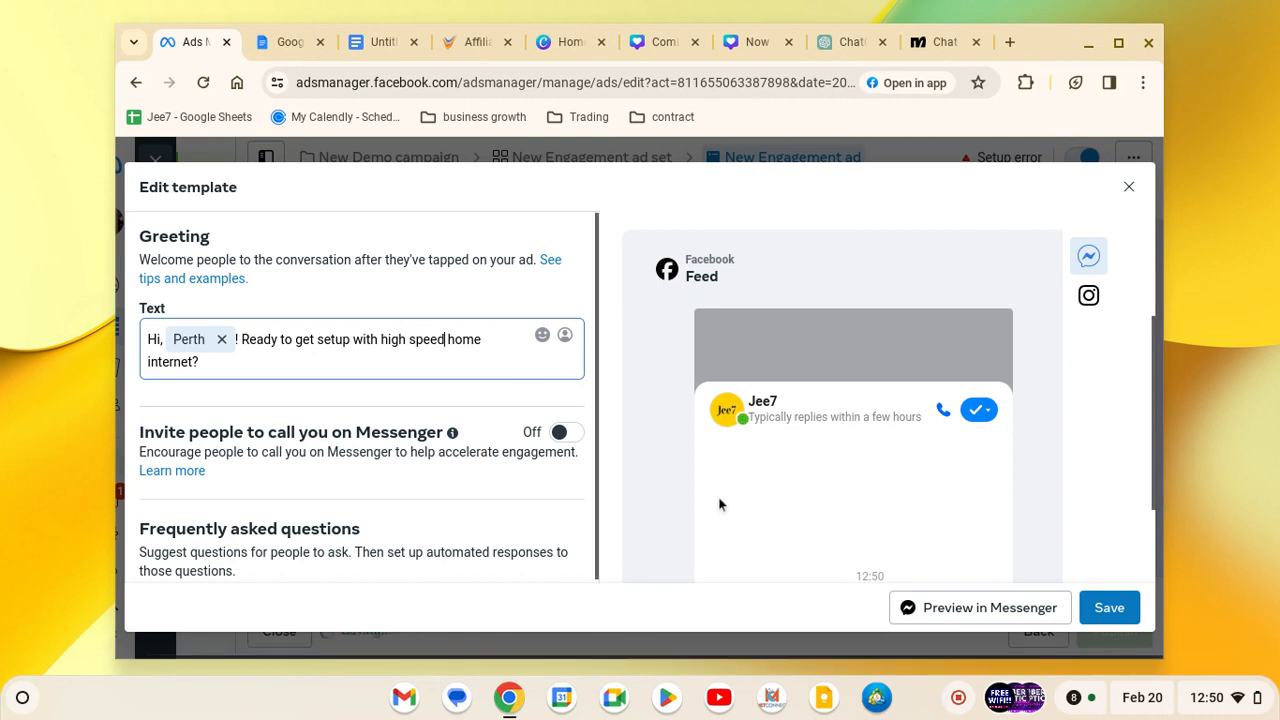
{"action": "scroll", "coordinate": [718, 504], "scroll_direction": "down", "scroll_amount": 1}
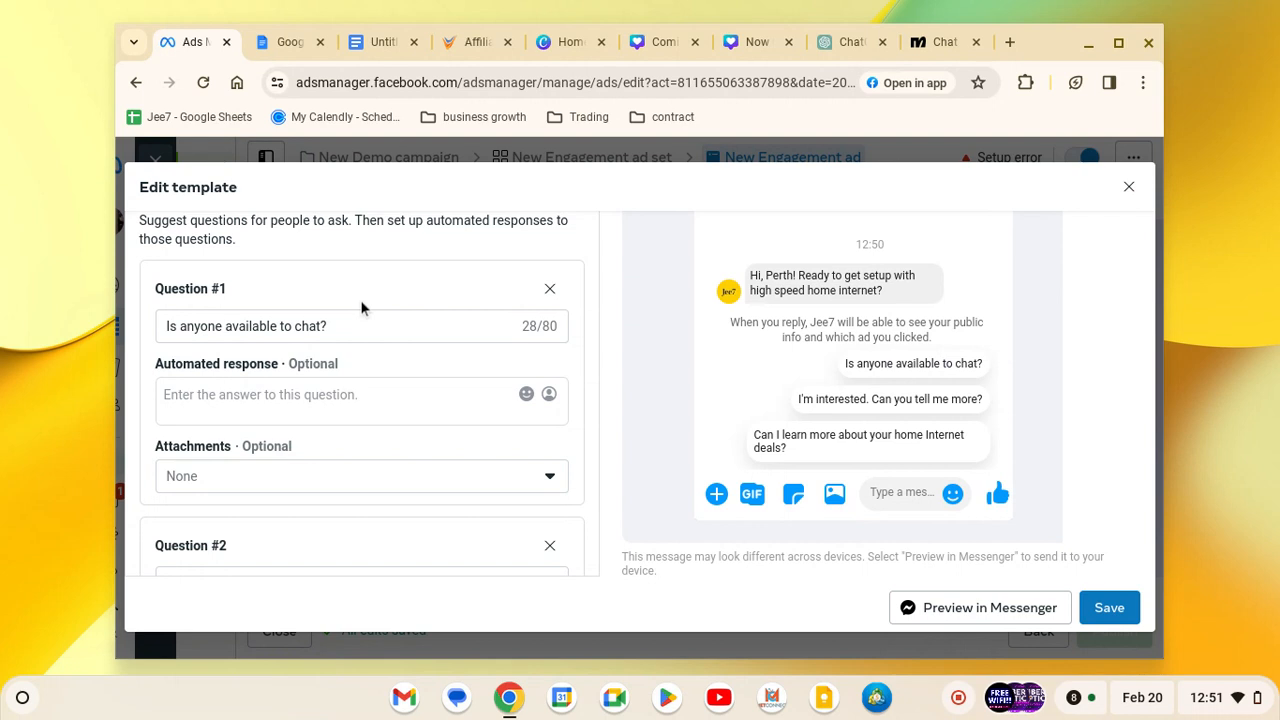
Set question #3's automated response to "Yes We have high speed fiber optic & high speed satilate home internet base on your are for as low as $55/month".
{"action": "scroll", "coordinate": [361, 309], "scroll_direction": "down", "scroll_amount": 6}
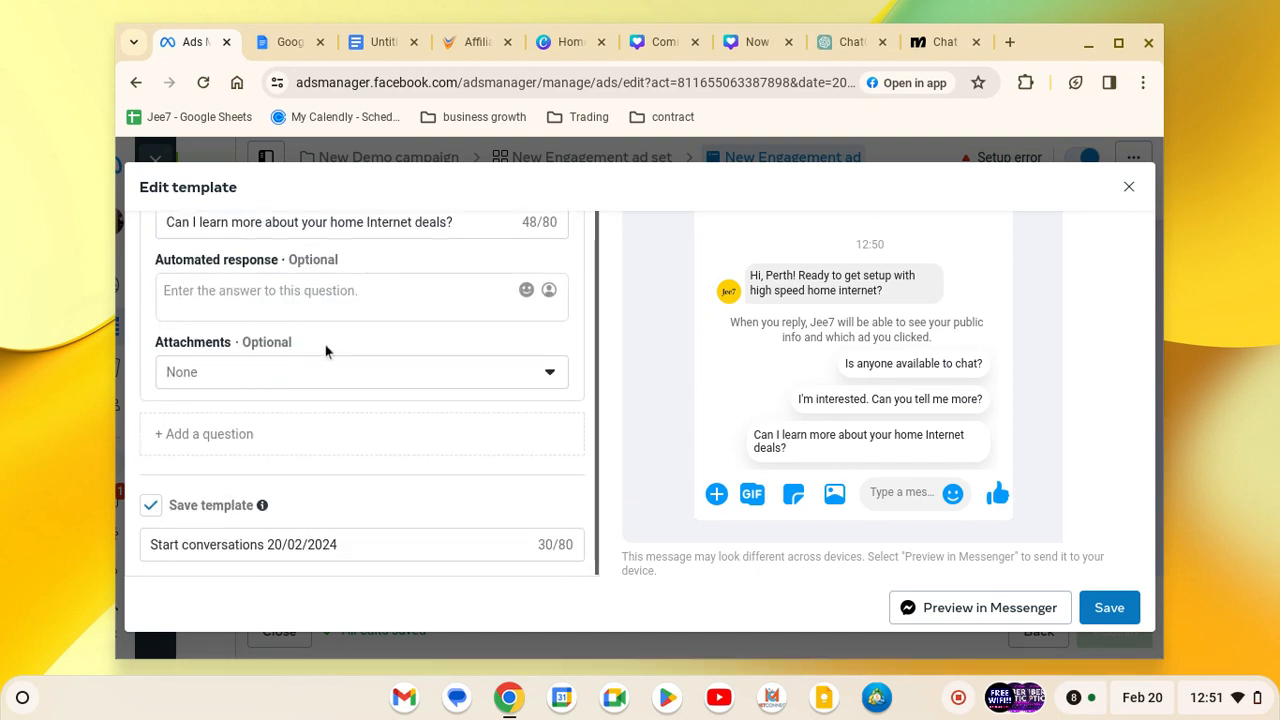
{"action": "scroll", "coordinate": [325, 351], "scroll_direction": "up", "scroll_amount": 2}
{"action": "left_click", "coordinate": [300, 393]}
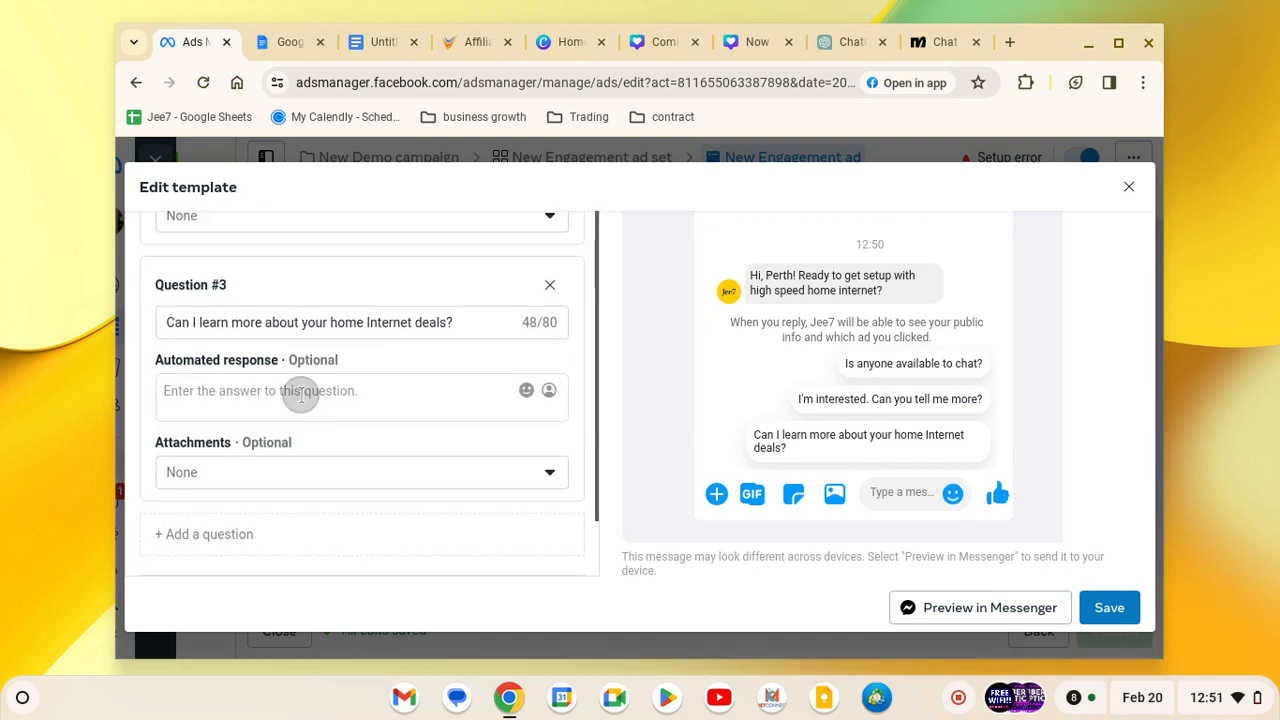
{"action": "type", "text": "Yes"}
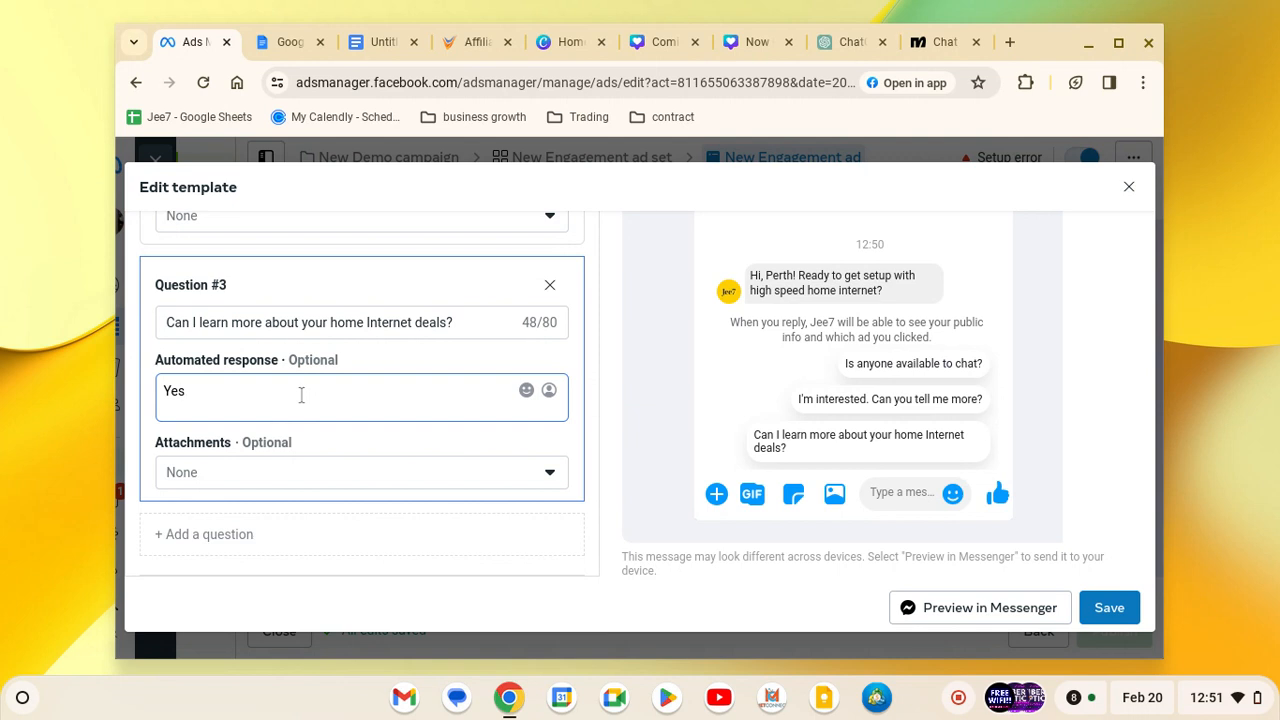
{"action": "type", "text": " We have high speed"}
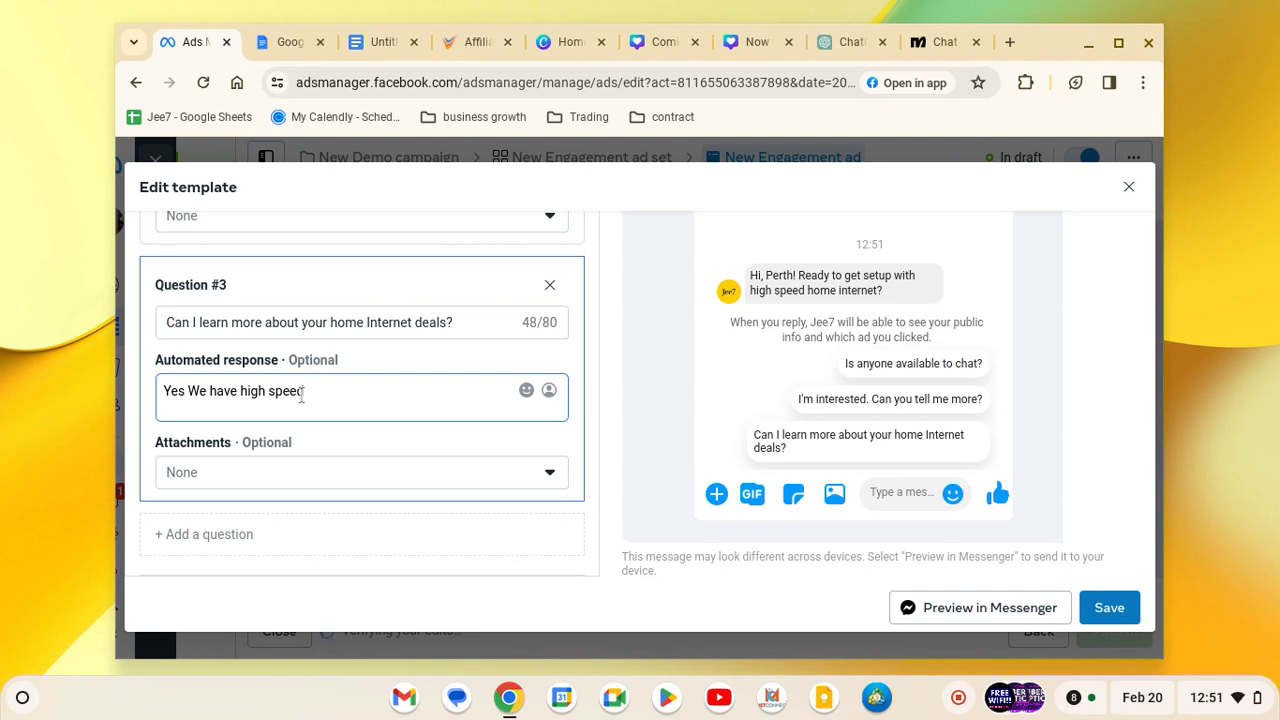
{"action": "type", "text": " fiber optic "}
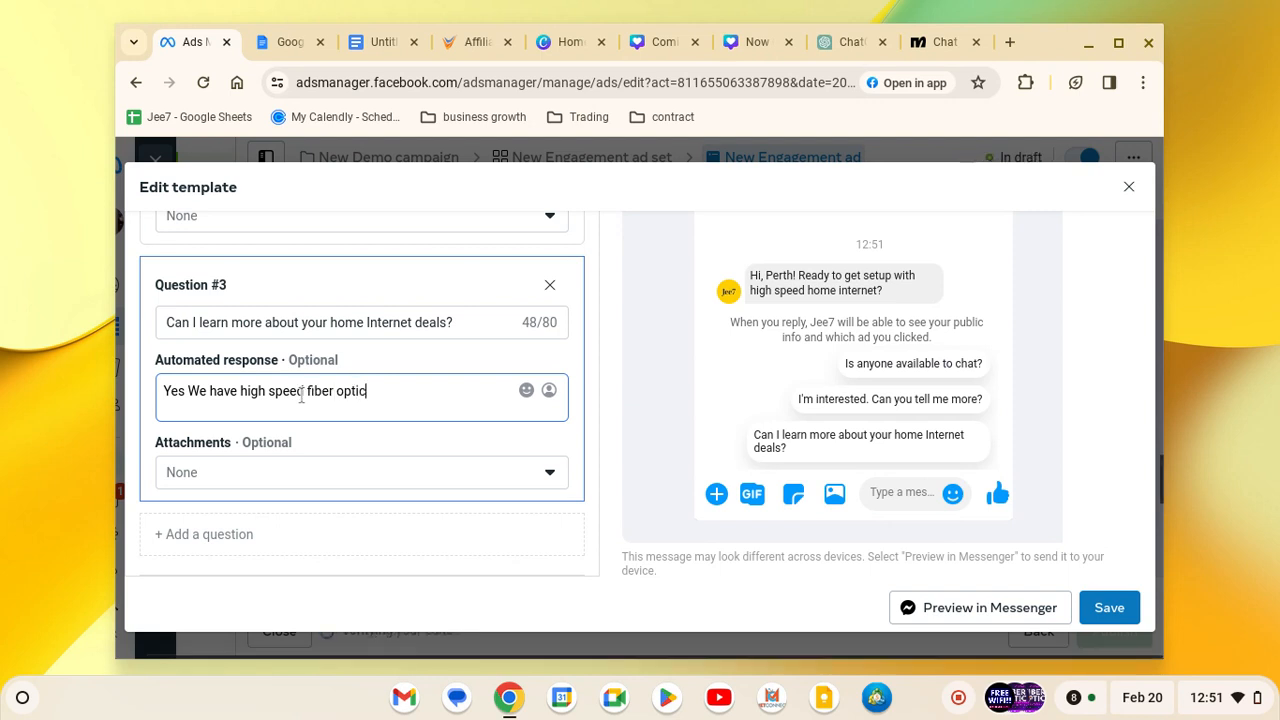
{"action": "type", "text": "& h"}
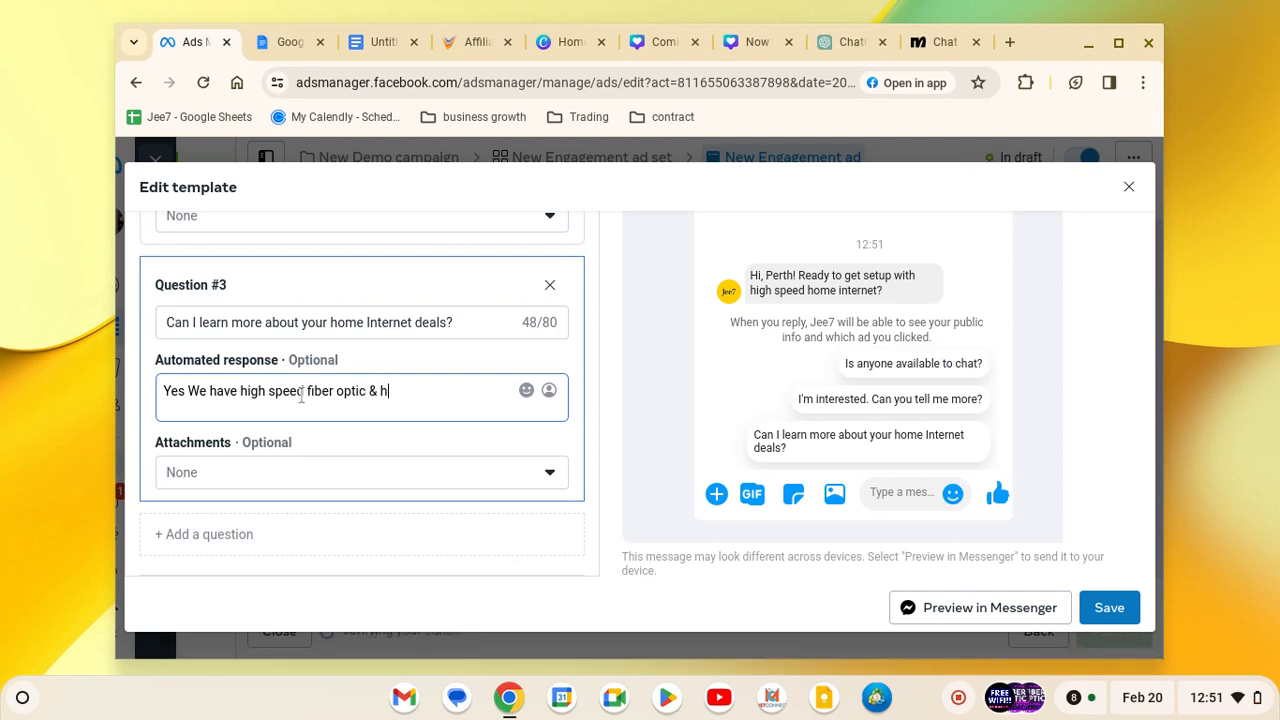
{"action": "type", "text": "igh speed sati"}
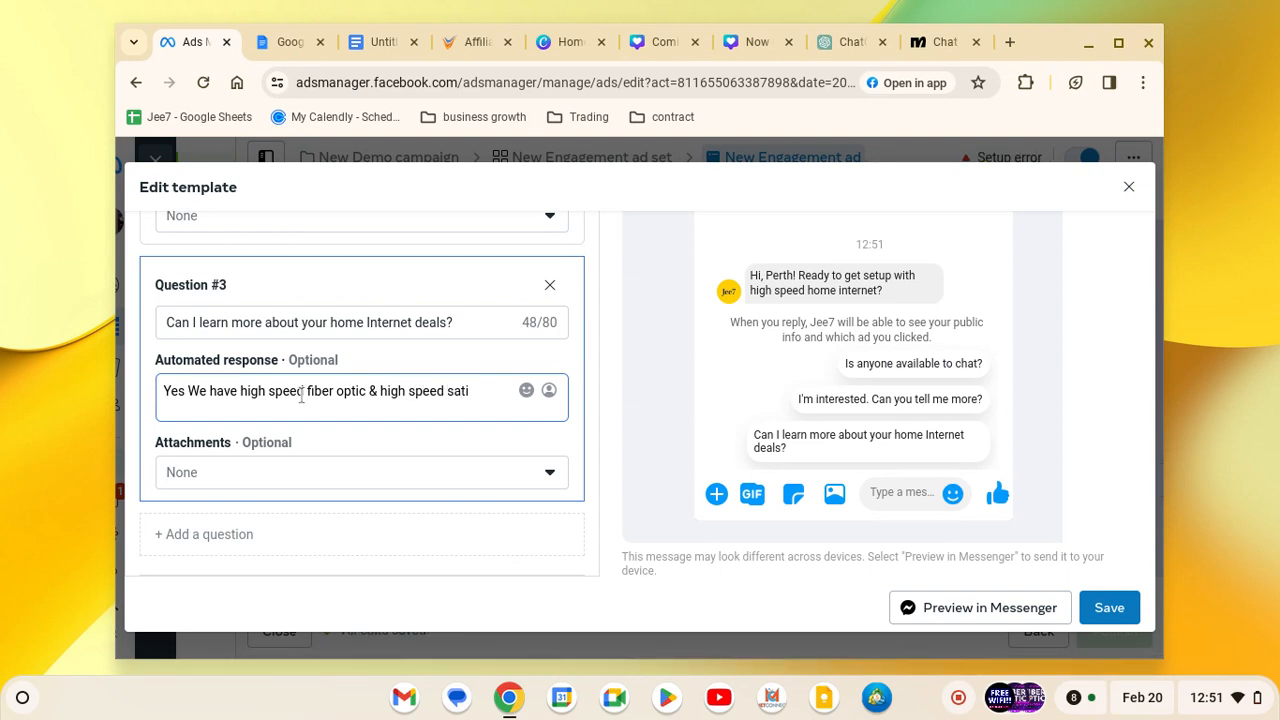
{"action": "type", "text": "late home in"}
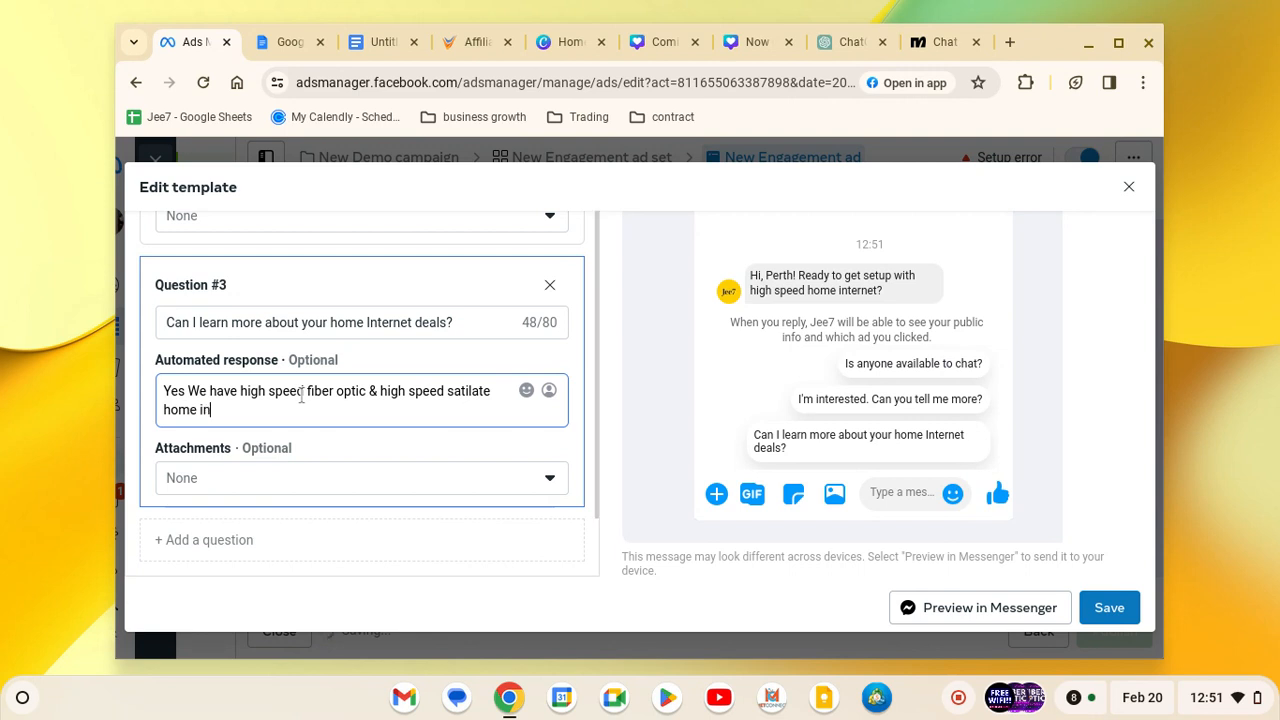
{"action": "type", "text": "ternet base on "}
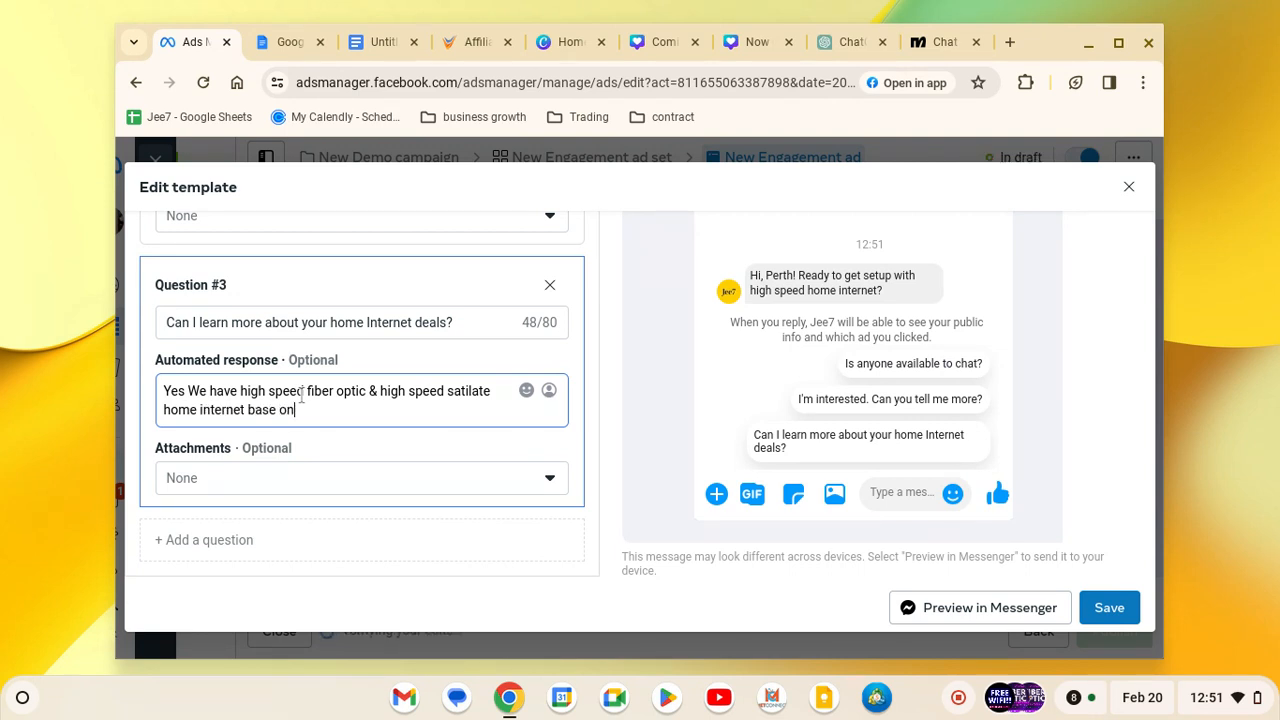
{"action": "type", "text": "your are for "}
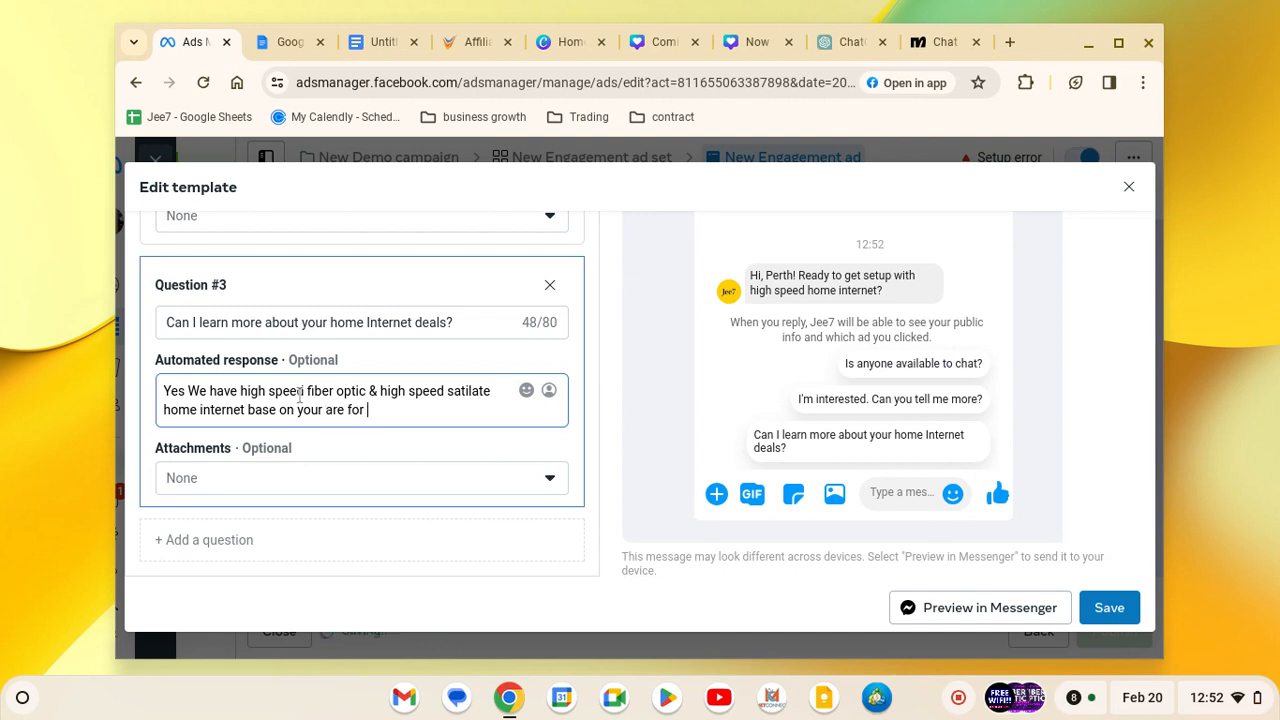
{"action": "type", "text": "$"}
{"action": "key", "text": "BackSpace"}
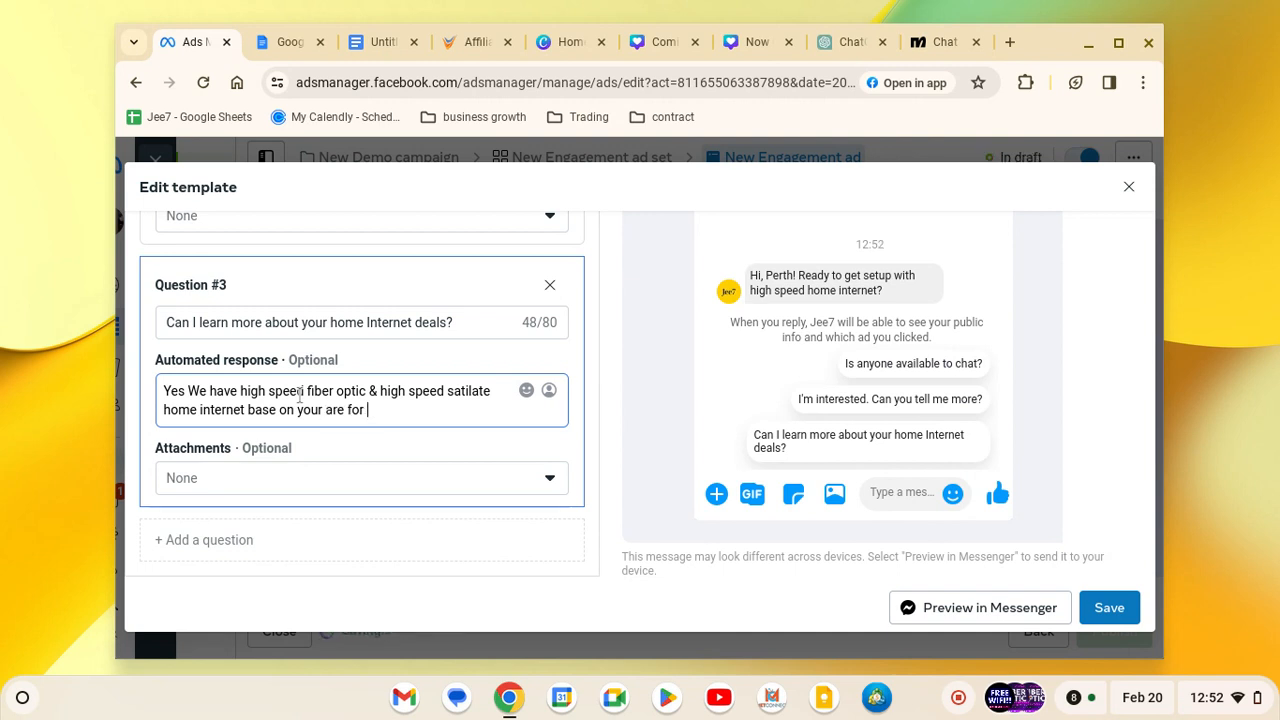
{"action": "type", "text": "as low a"}
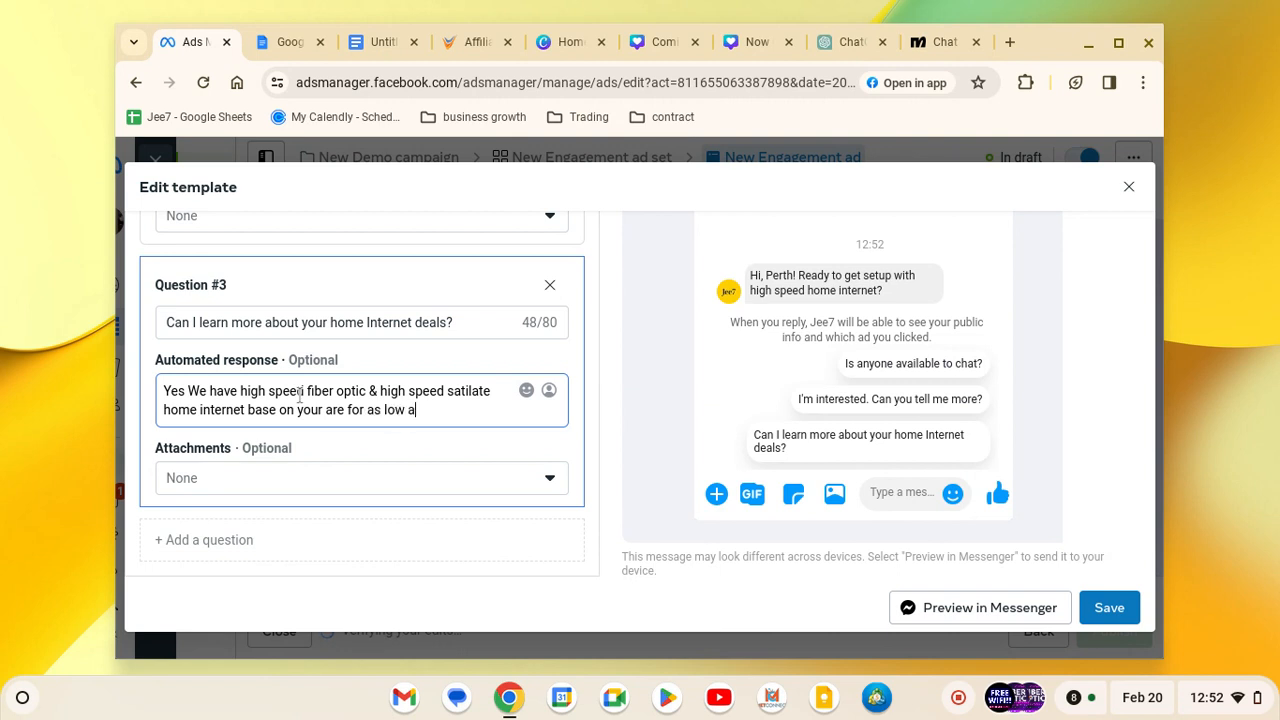
{"action": "type", "text": "s $55"}
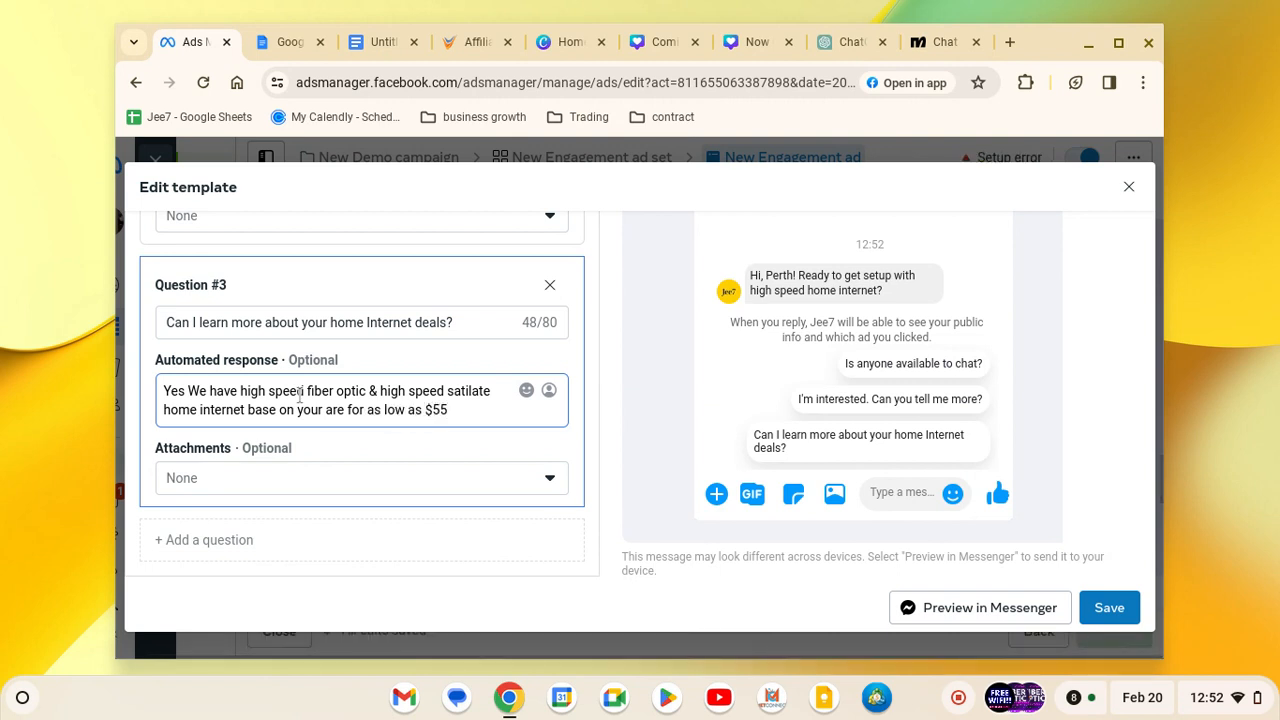
{"action": "type", "text": "/month"}
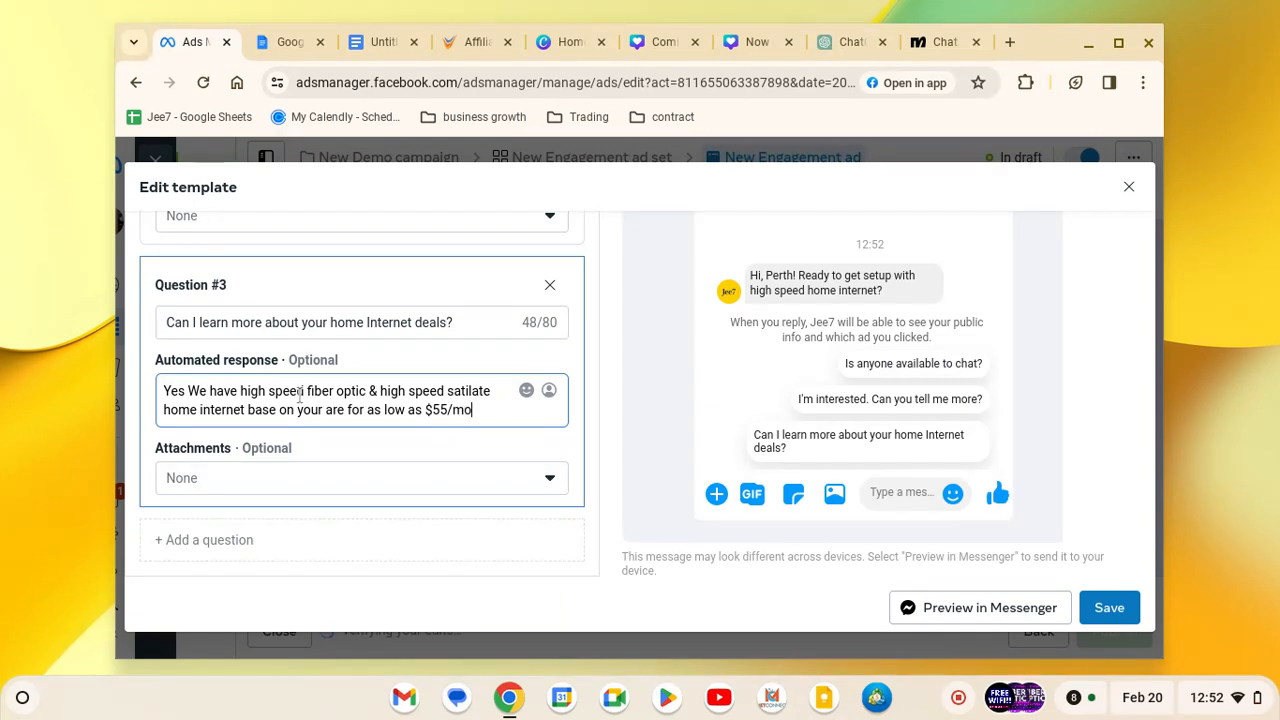
{"action": "key", "text": "BackSpace"}
{"action": "key", "text": "BackSpace"}
{"action": "key", "text": "BackSpace"}
{"action": "type", "text": "nth"}
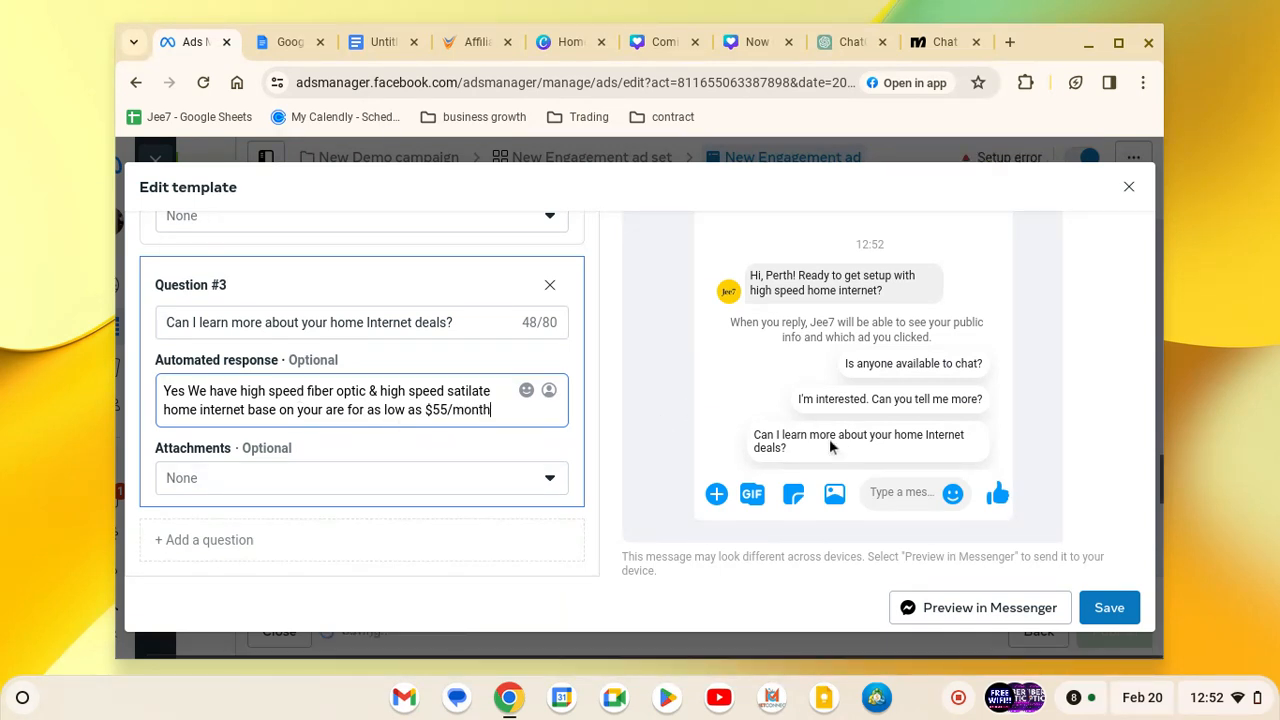
In question #3's automated response, change "satilate" to "satillate" and replace the word "are" with "area".
{"action": "scroll", "coordinate": [395, 410], "scroll_direction": "down", "scroll_amount": 2}
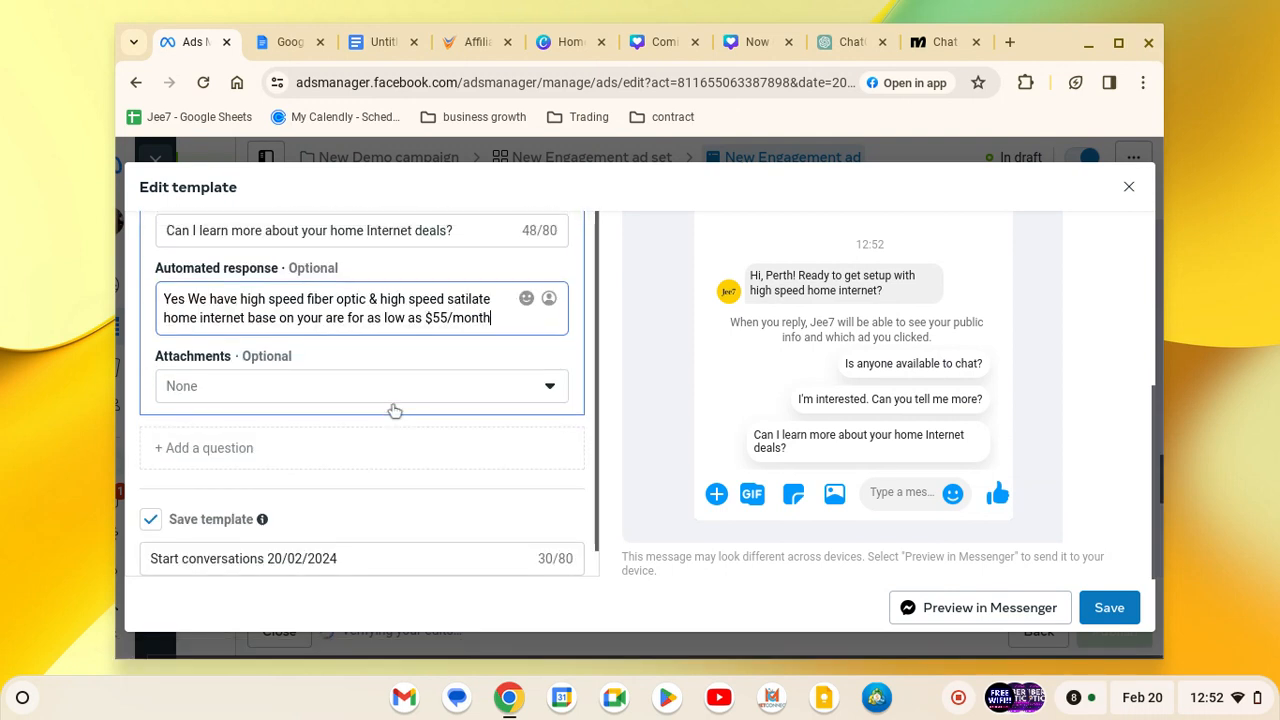
{"action": "scroll", "coordinate": [395, 410], "scroll_direction": "up", "scroll_amount": 1}
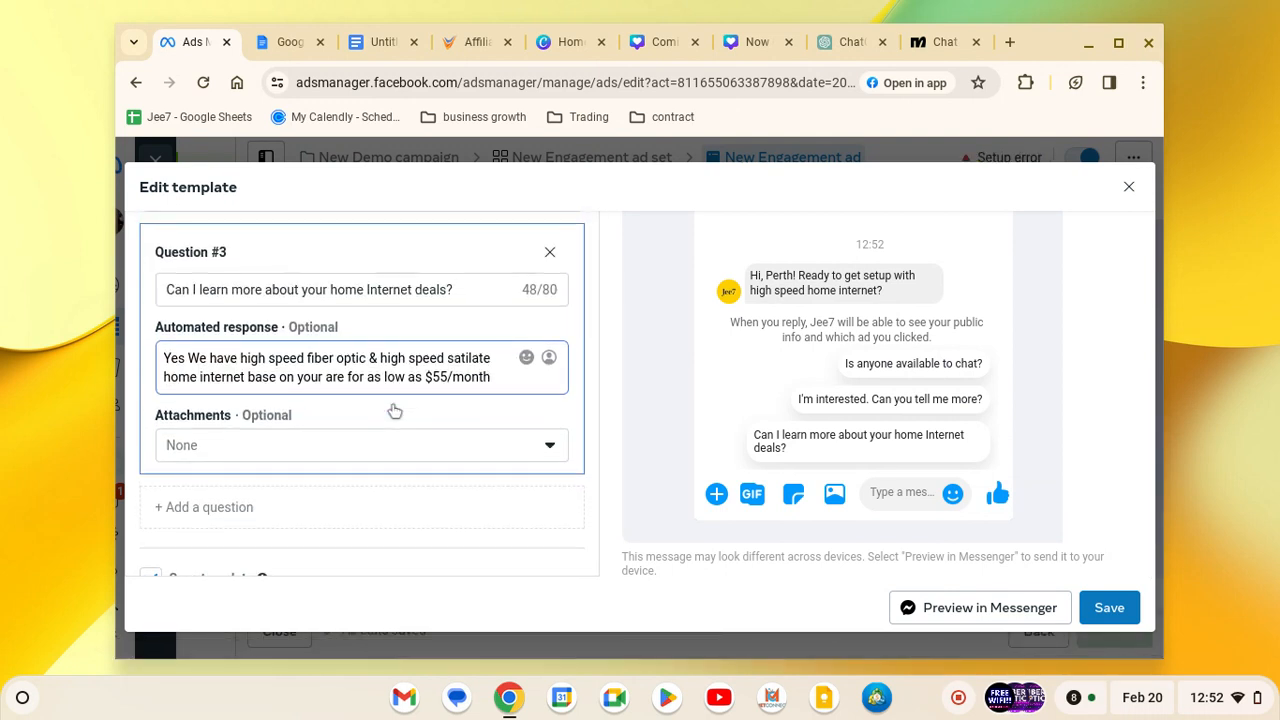
{"action": "double_click", "coordinate": [476, 362]}
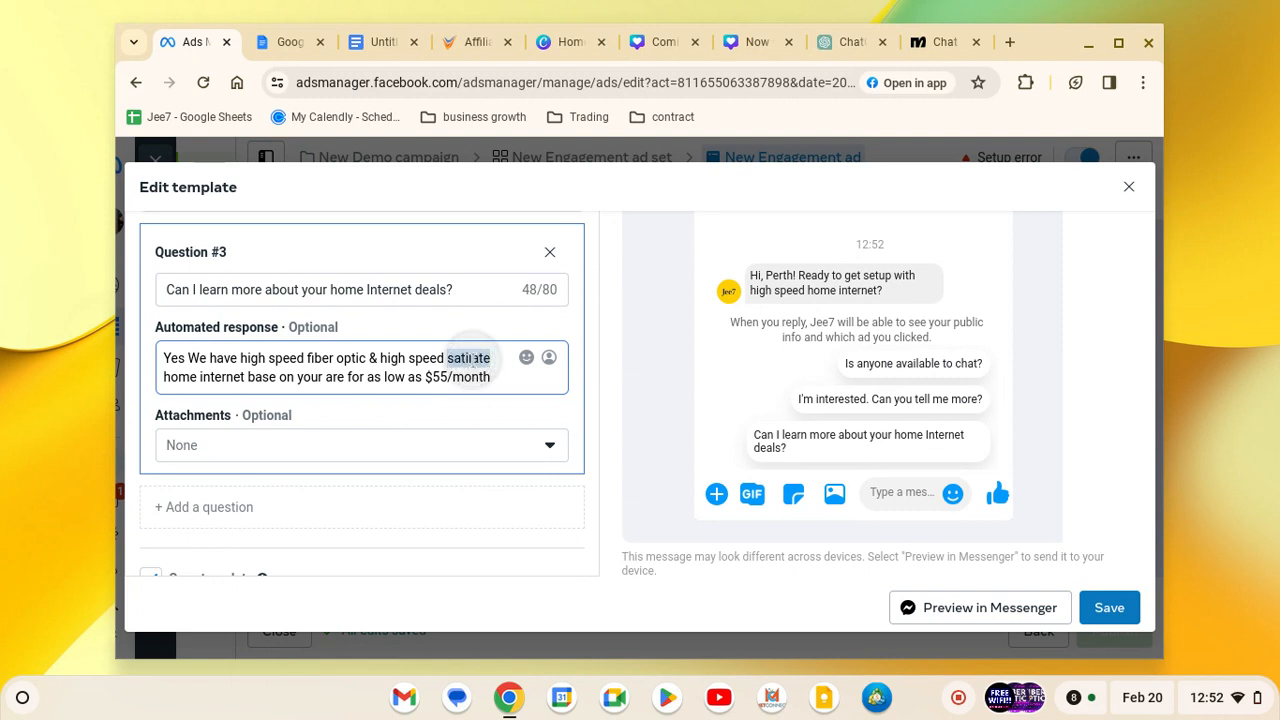
{"action": "left_click", "coordinate": [473, 358]}
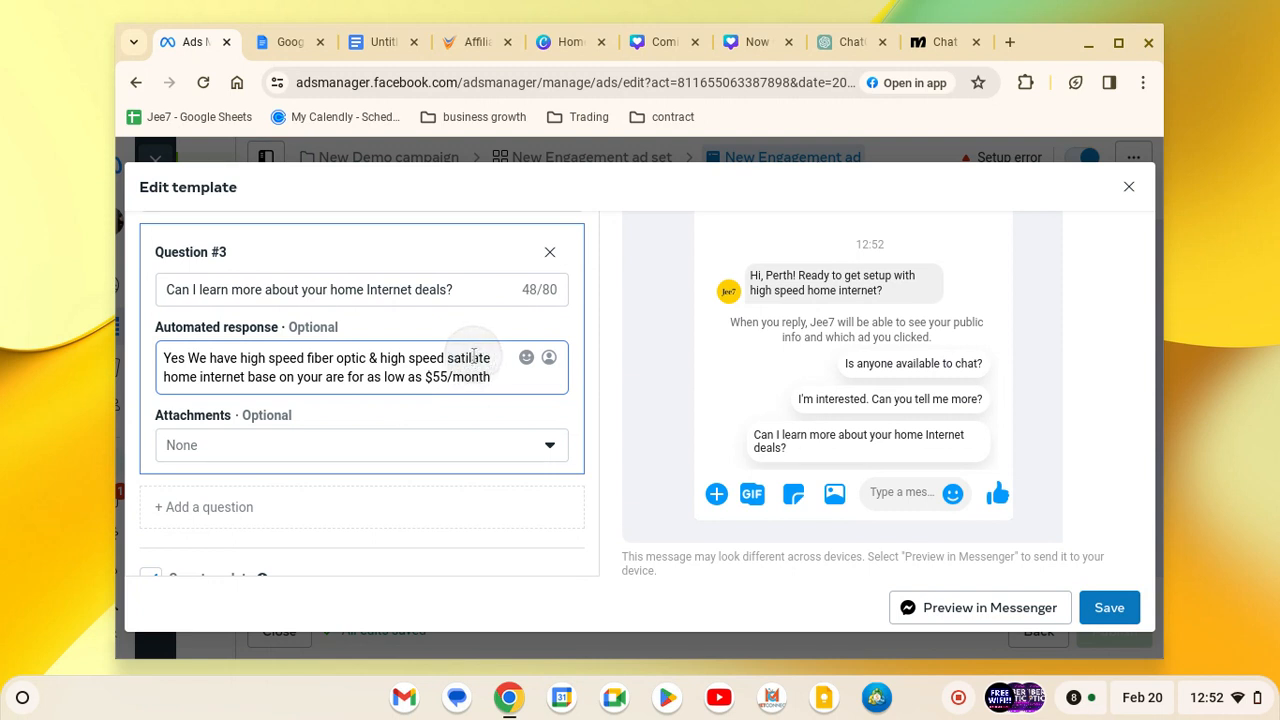
{"action": "type", "text": "l"}
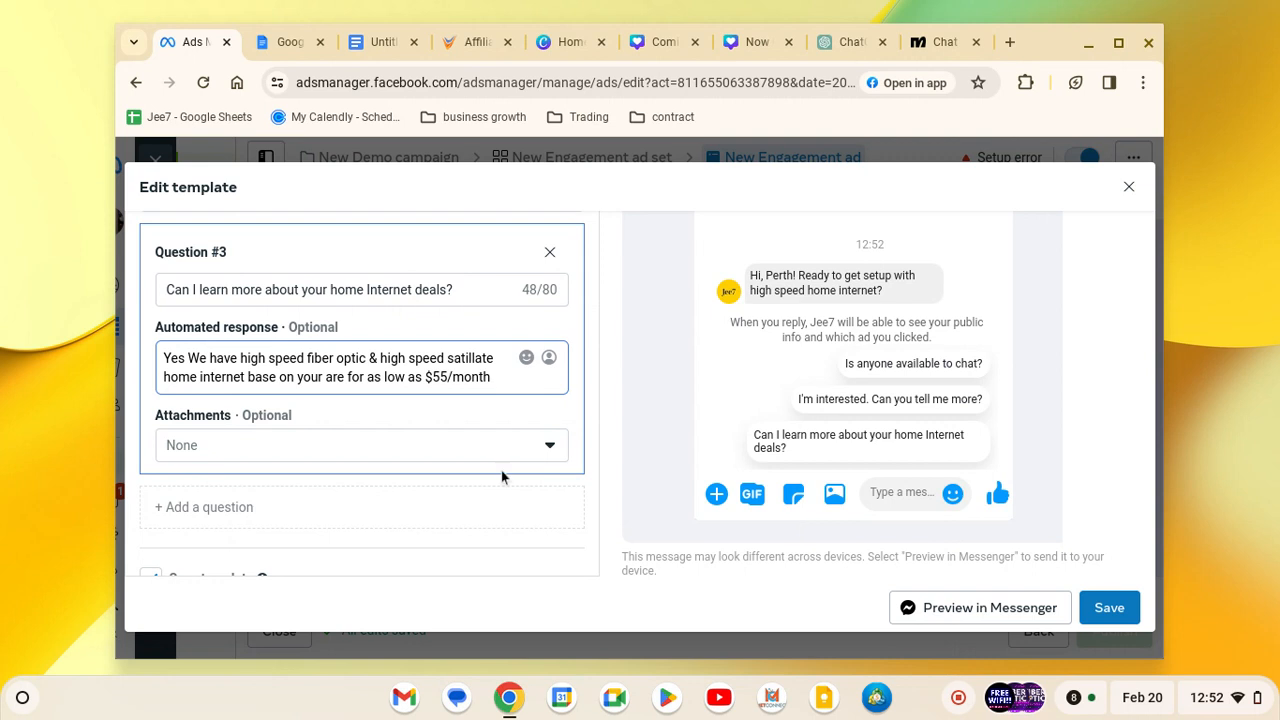
{"action": "left_click", "coordinate": [317, 385]}
{"action": "double_click", "coordinate": [334, 380]}
{"action": "type", "text": "area"}
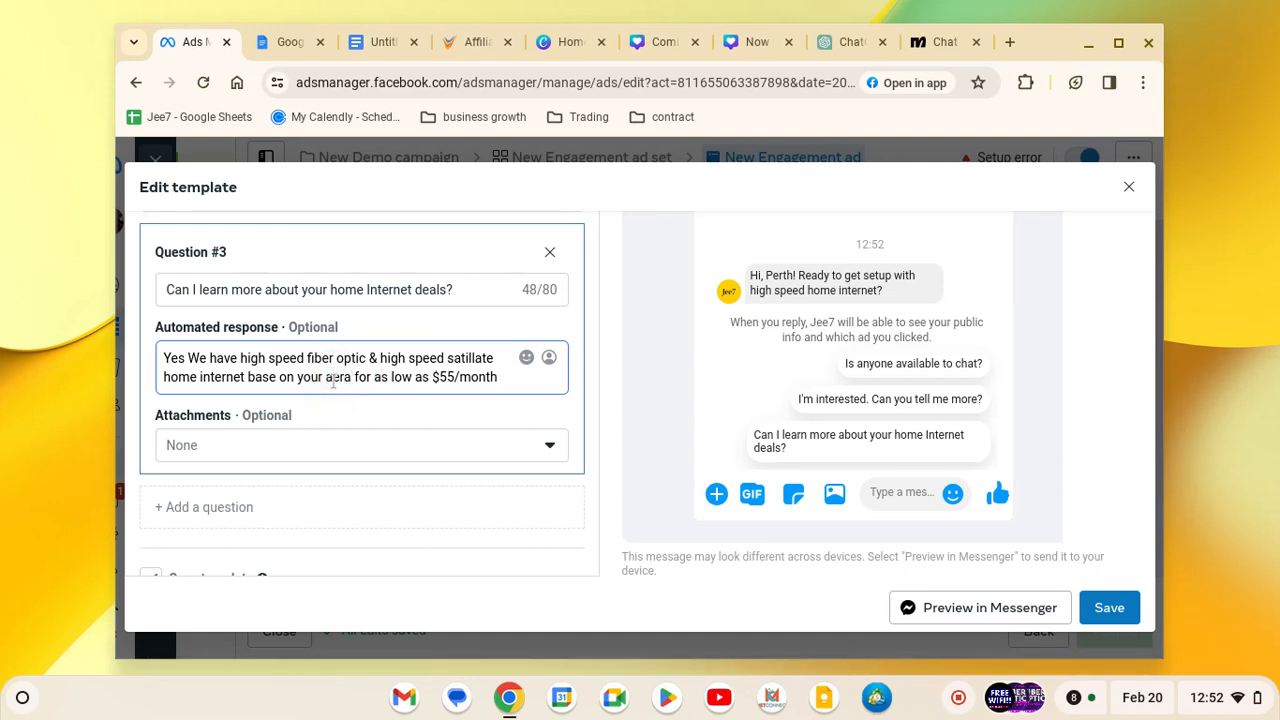
{"action": "key", "text": "BackSpace"}
{"action": "key", "text": "BackSpace"}
{"action": "key", "text": "BackSpace"}
{"action": "type", "text": "rea"}
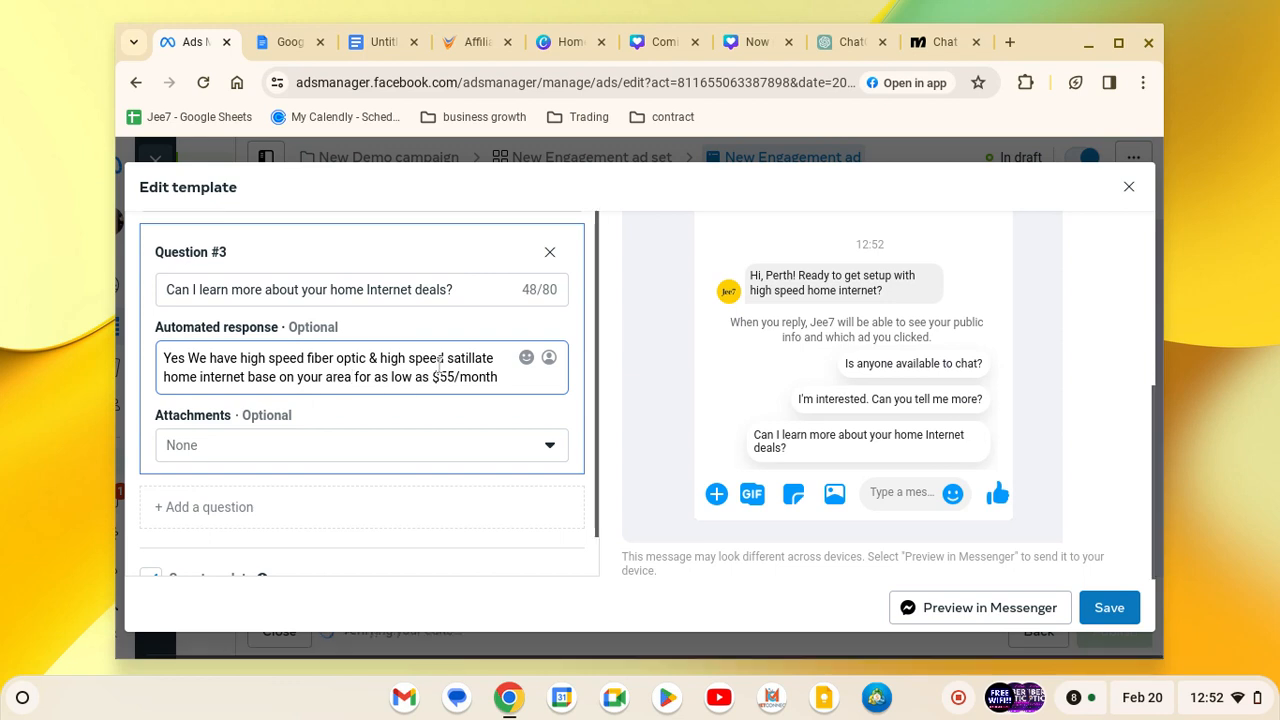
End question #3's response sentence with a period and add a new line reading "Would you get to continue getting setup?".
{"action": "scroll", "coordinate": [437, 366], "scroll_direction": "down", "scroll_amount": 1}
{"action": "scroll", "coordinate": [438, 365], "scroll_direction": "up", "scroll_amount": 2}
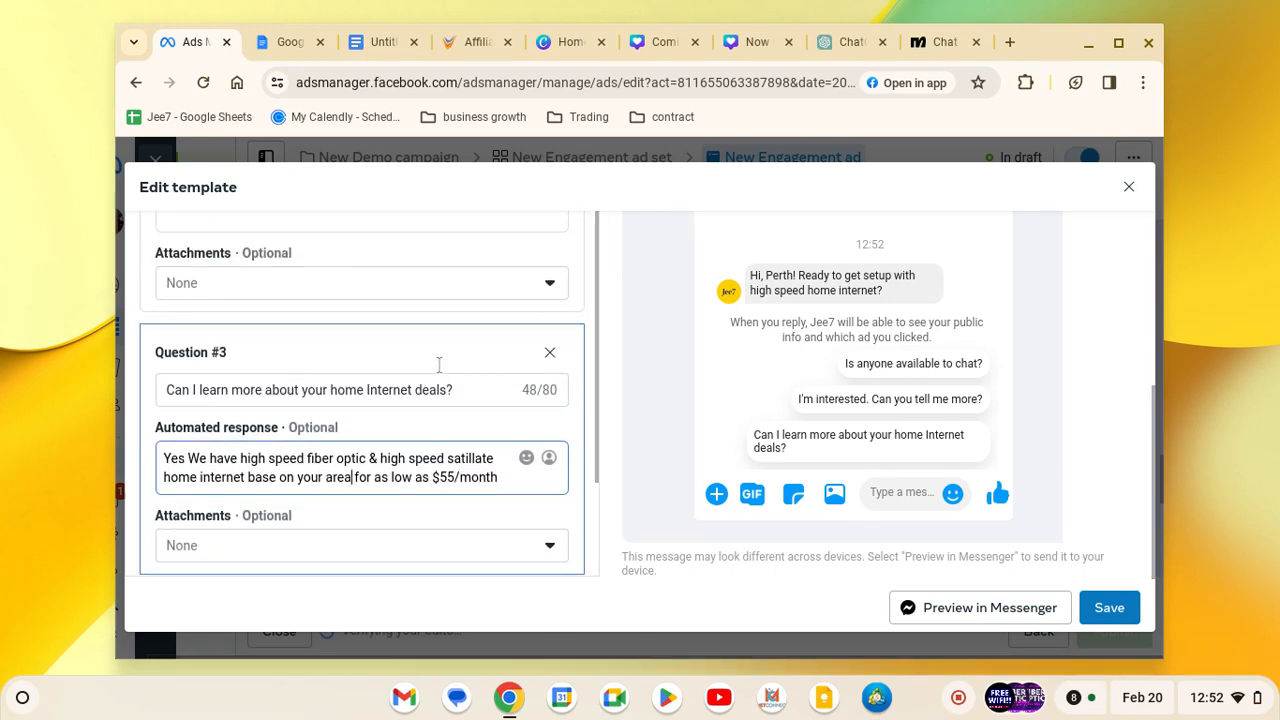
{"action": "scroll", "coordinate": [366, 417], "scroll_direction": "up", "scroll_amount": 2}
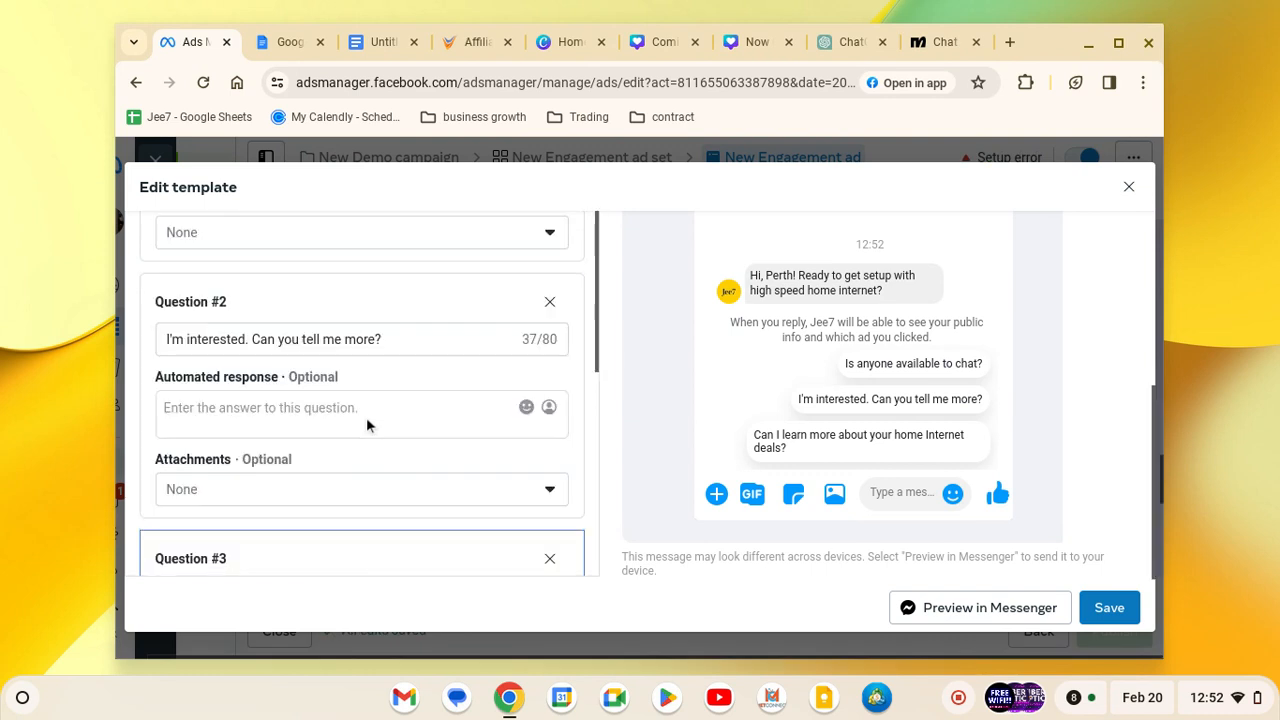
{"action": "scroll", "coordinate": [366, 417], "scroll_direction": "down", "scroll_amount": 2}
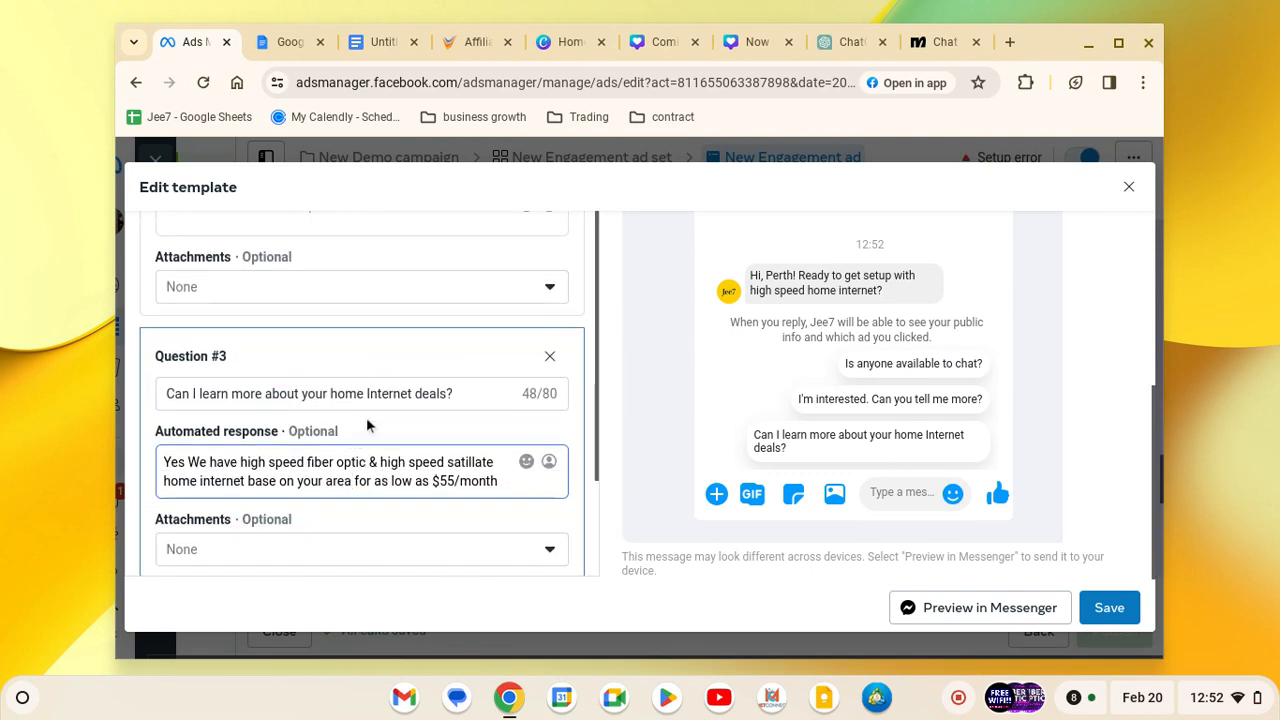
{"action": "left_click", "coordinate": [498, 481]}
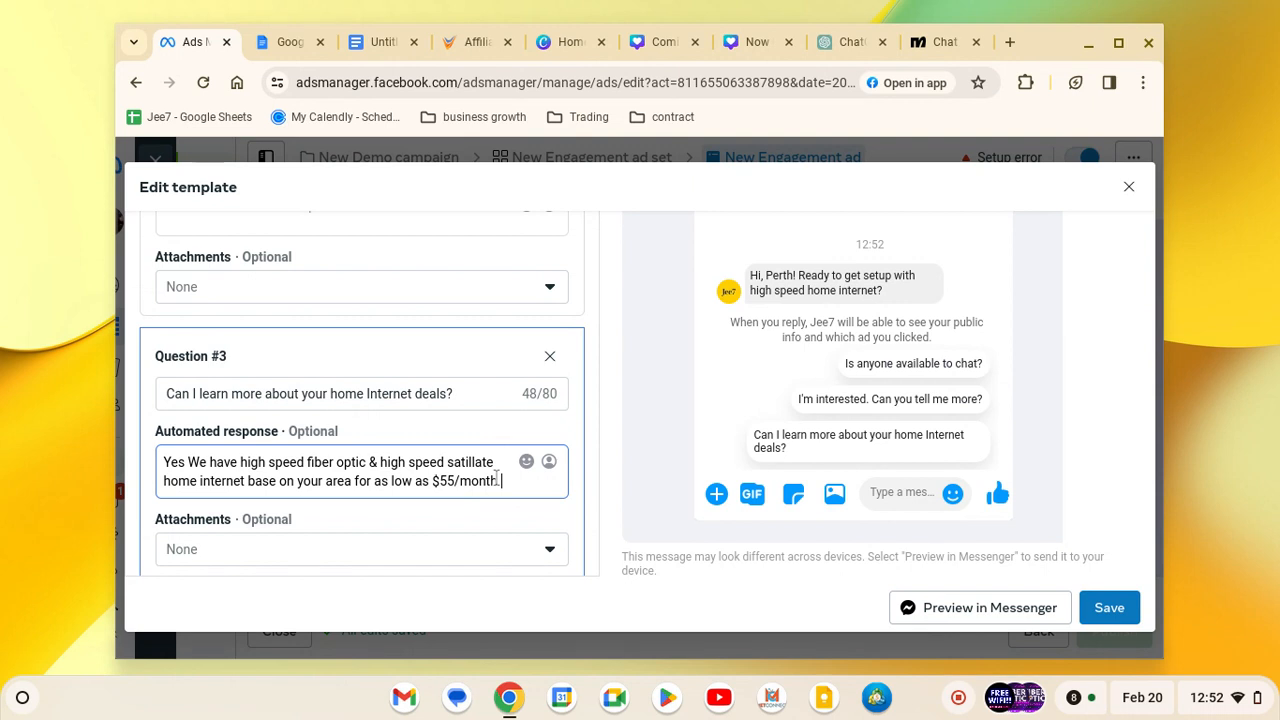
{"action": "key", "text": "Return"}
{"action": "type", "text": "Woyl"}
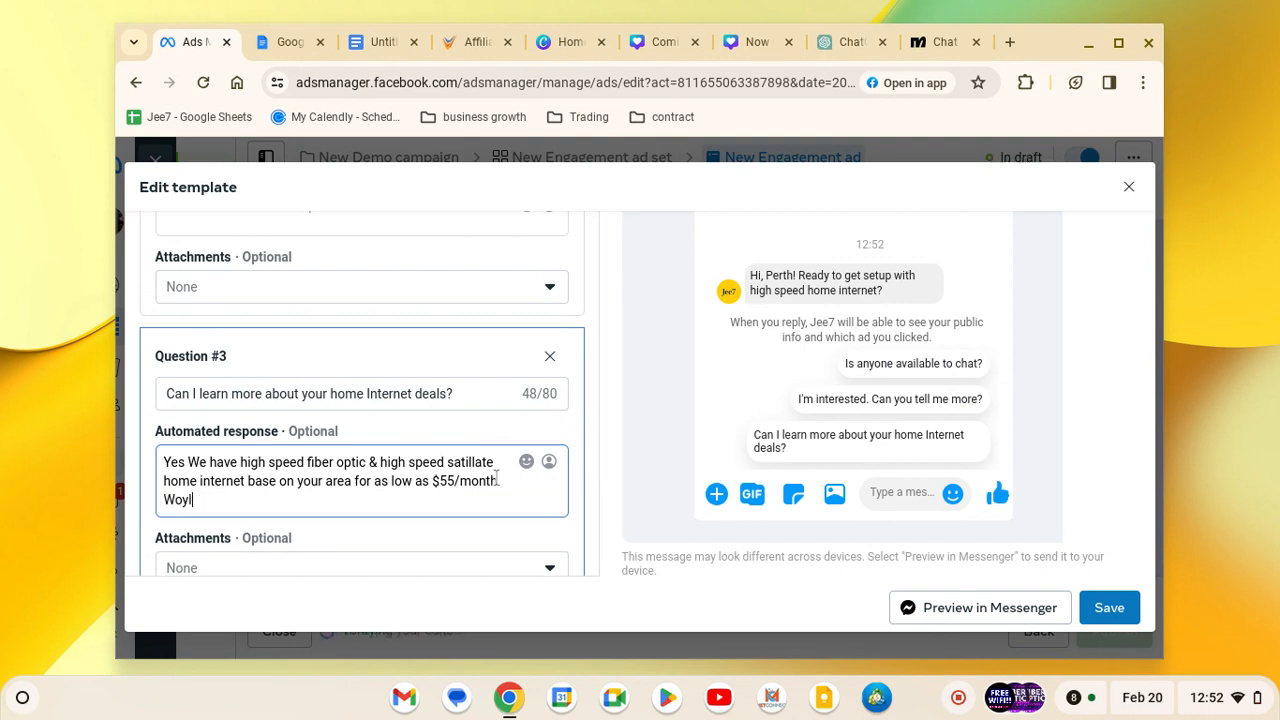
{"action": "key", "text": "BackSpace"}
{"action": "type", "text": "ou"}
{"action": "key", "text": "BackSpace"}
{"action": "key", "text": "BackSpace"}
{"action": "type", "text": "ld"}
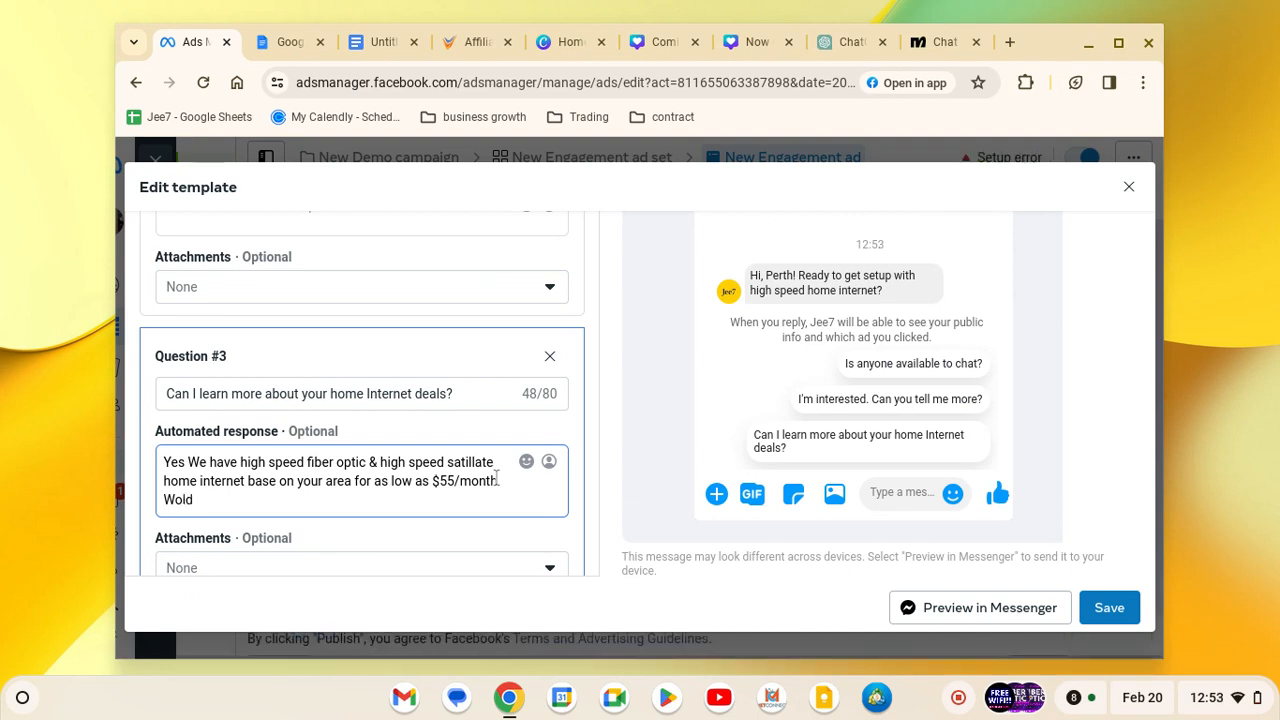
{"action": "key", "text": "BackSpace"}
{"action": "key", "text": "BackSpace"}
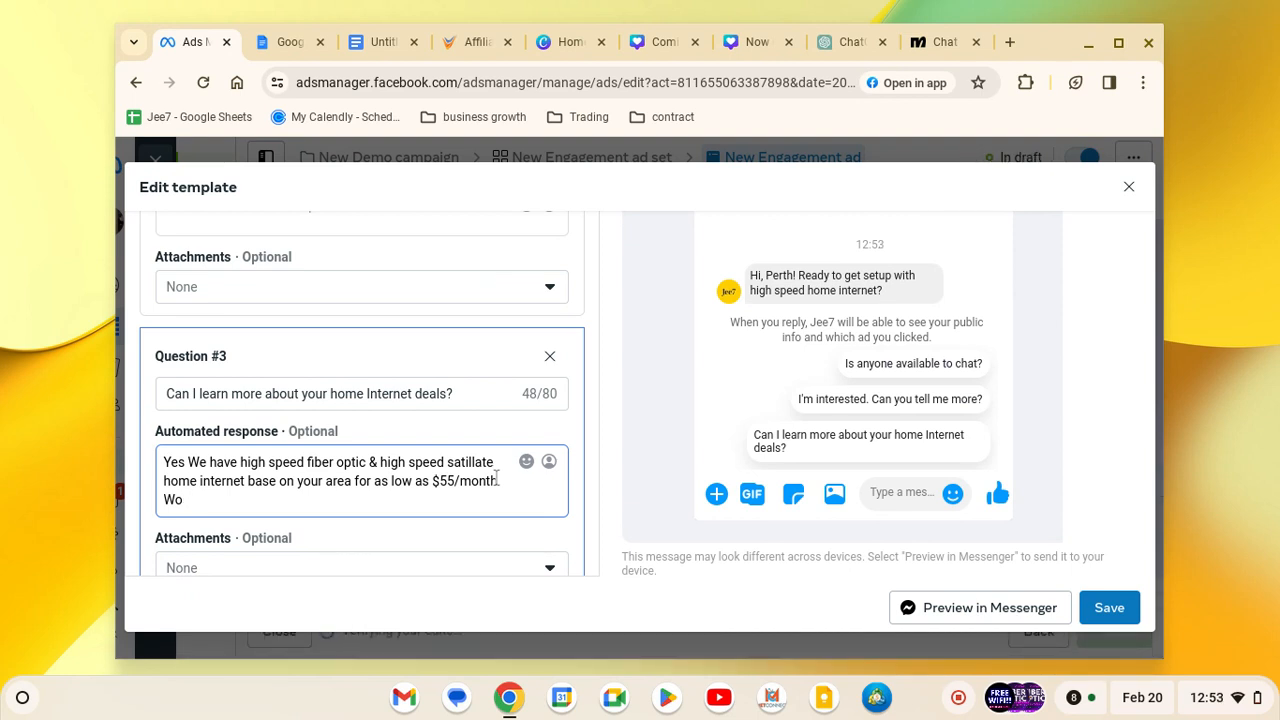
{"action": "type", "text": "uld you get to continue getting"}
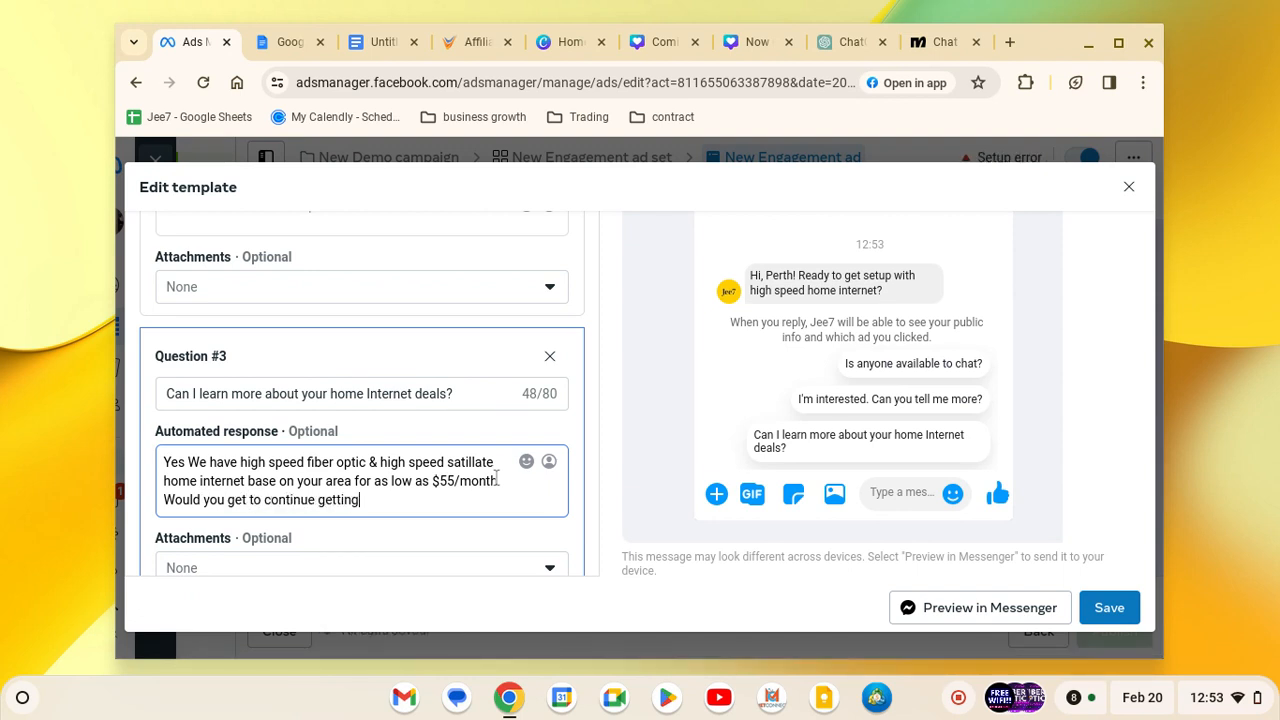
{"action": "type", "text": " setup?"}
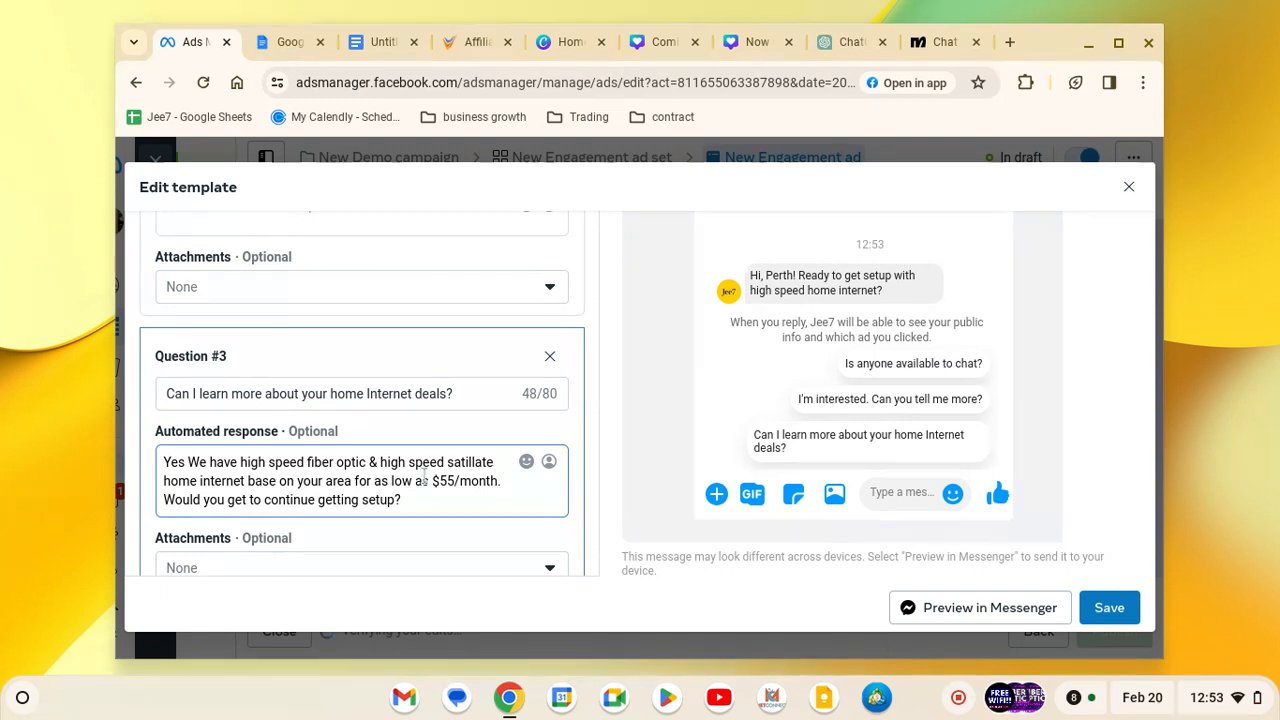
Copy the full automated response of question #3 into question #2's empty automated response.
{"action": "scroll", "coordinate": [392, 430], "scroll_direction": "up", "scroll_amount": 3}
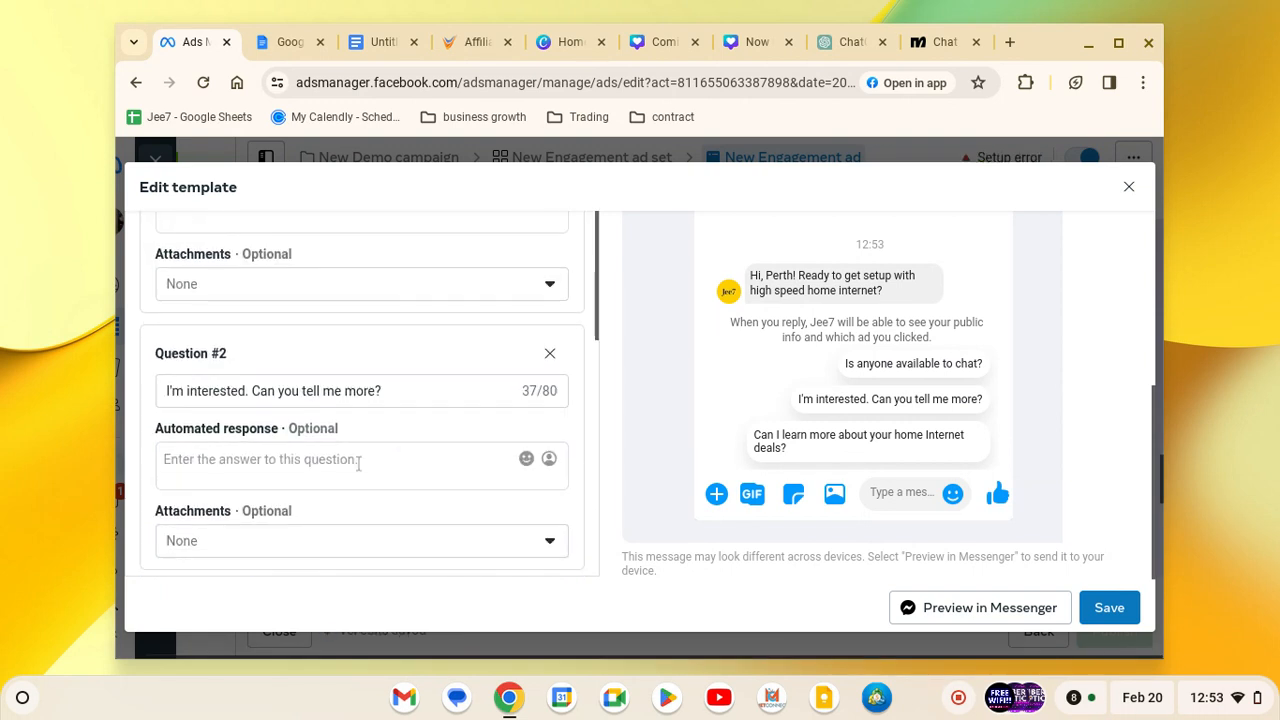
{"action": "left_click", "coordinate": [358, 464]}
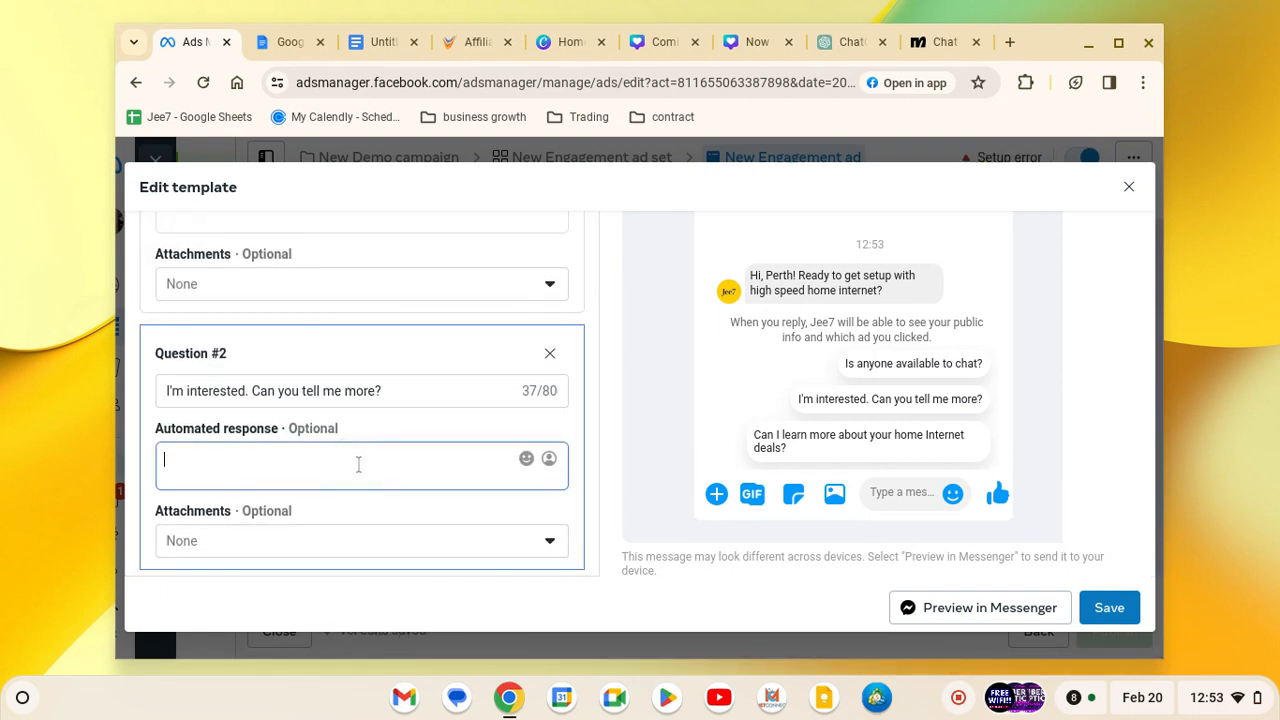
{"action": "scroll", "coordinate": [358, 464], "scroll_direction": "down", "scroll_amount": 3}
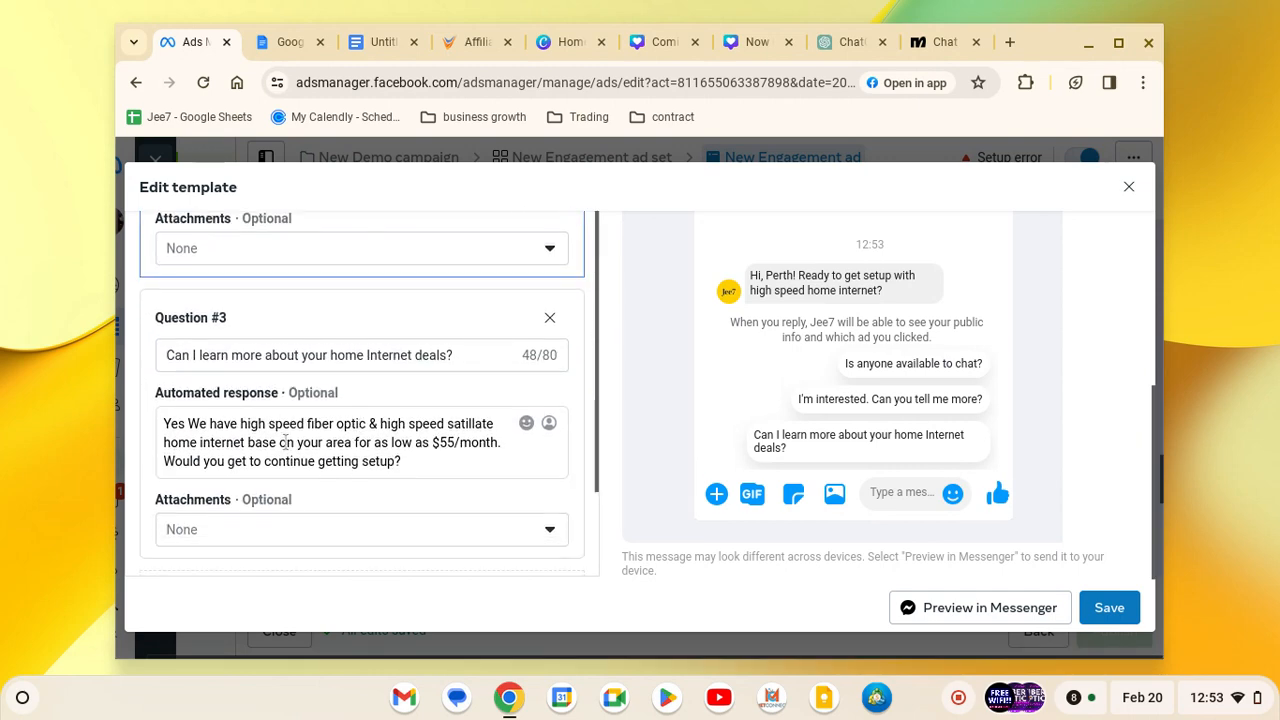
{"action": "triple_click", "coordinate": [280, 428]}
{"action": "right_click", "coordinate": [282, 430]}
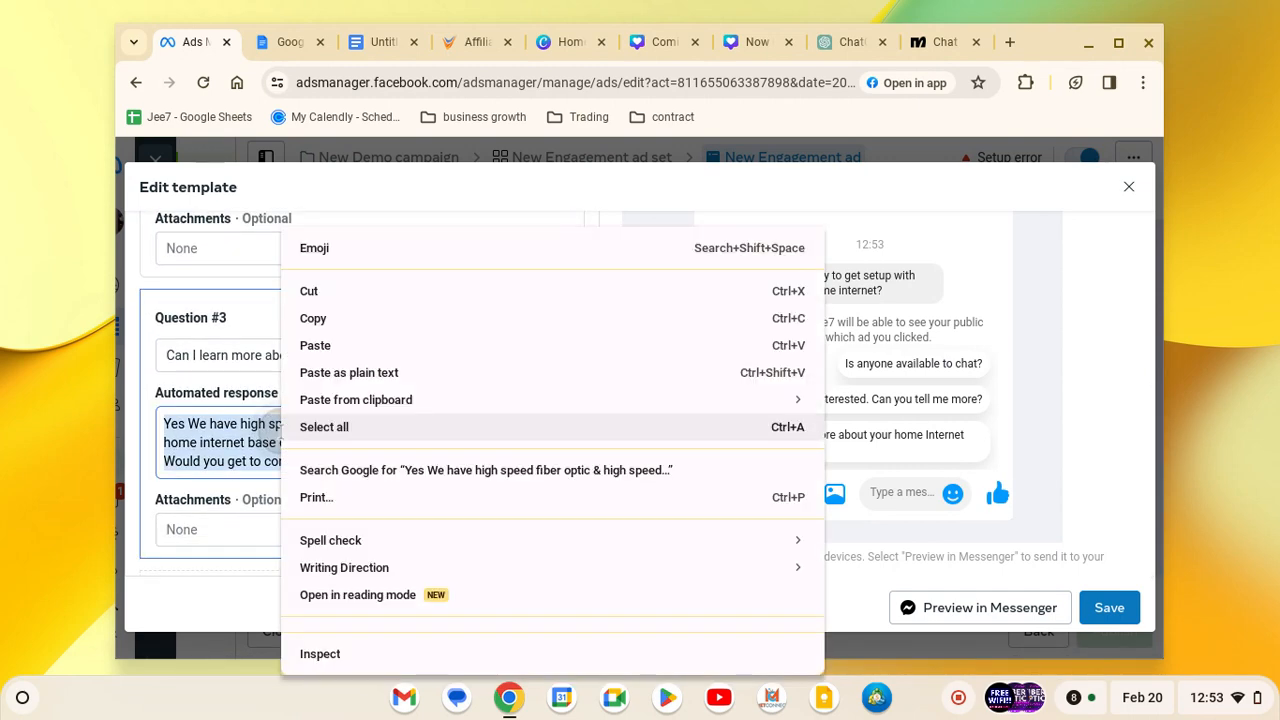
{"action": "left_click", "coordinate": [368, 90]}
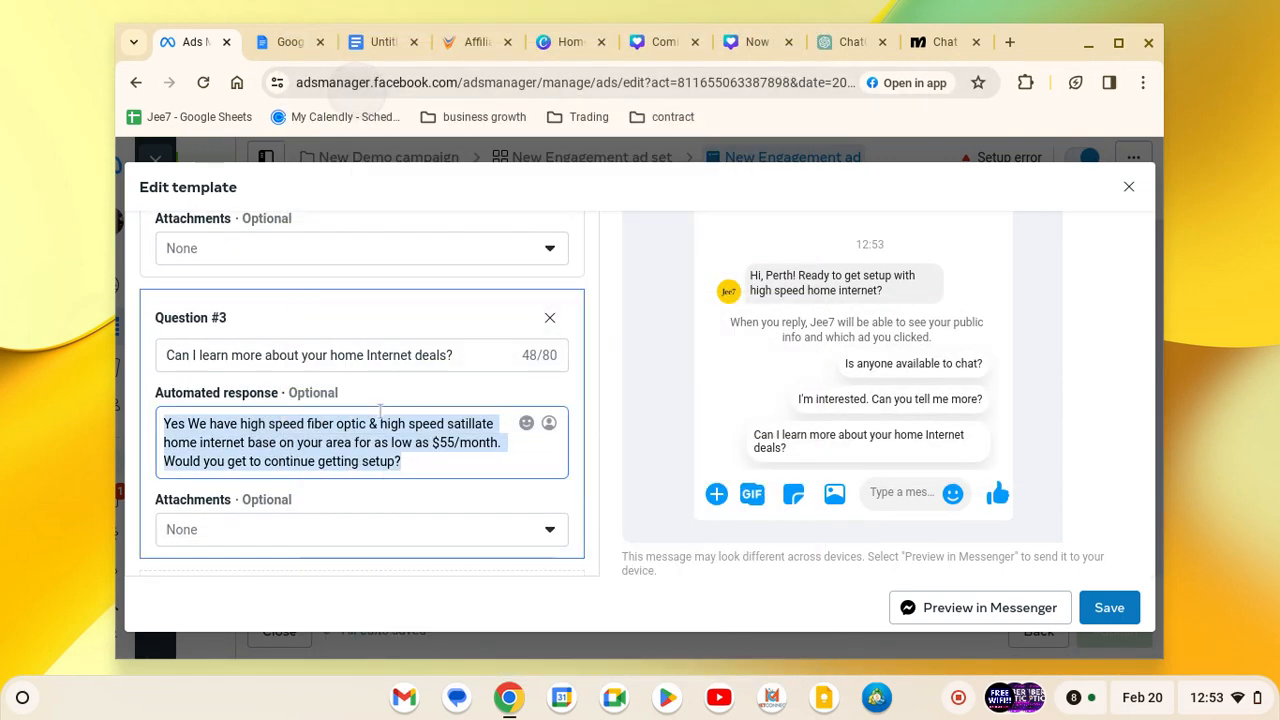
{"action": "scroll", "coordinate": [380, 411], "scroll_direction": "up", "scroll_amount": 1}
{"action": "scroll", "coordinate": [379, 410], "scroll_direction": "up", "scroll_amount": 1}
{"action": "left_click", "coordinate": [333, 348]}
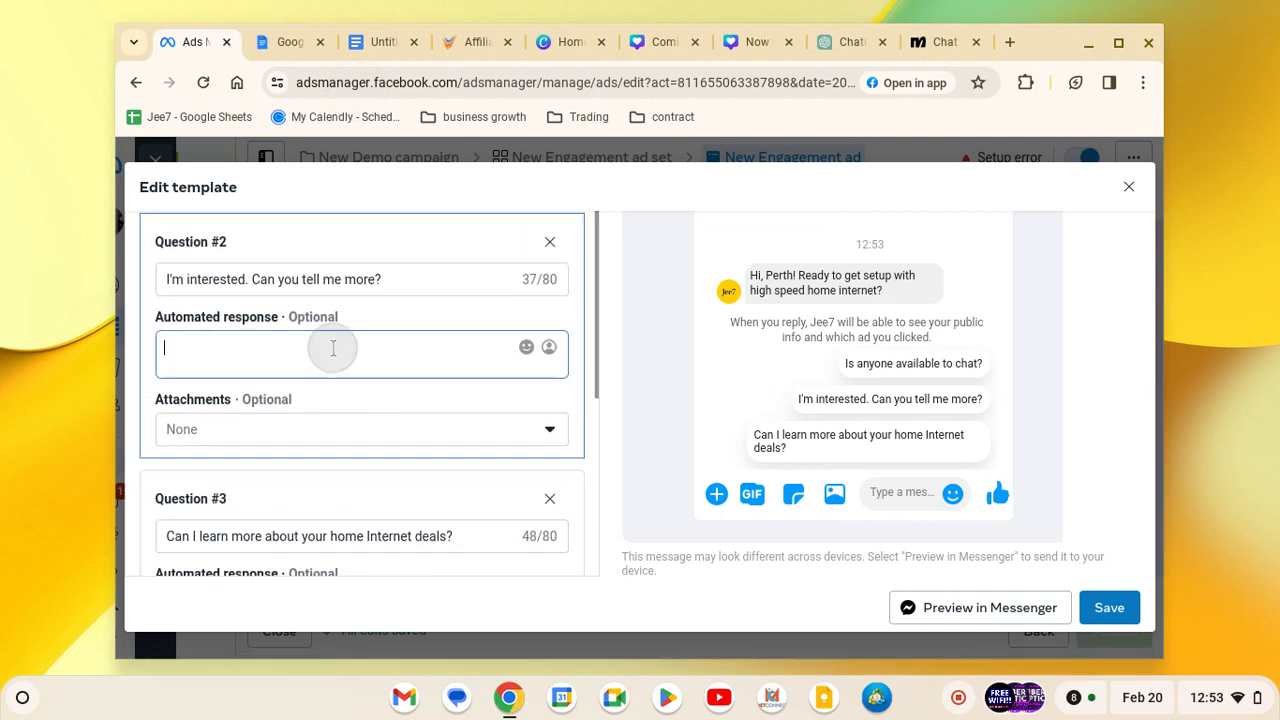
{"action": "key", "text": "ctrl+v"}
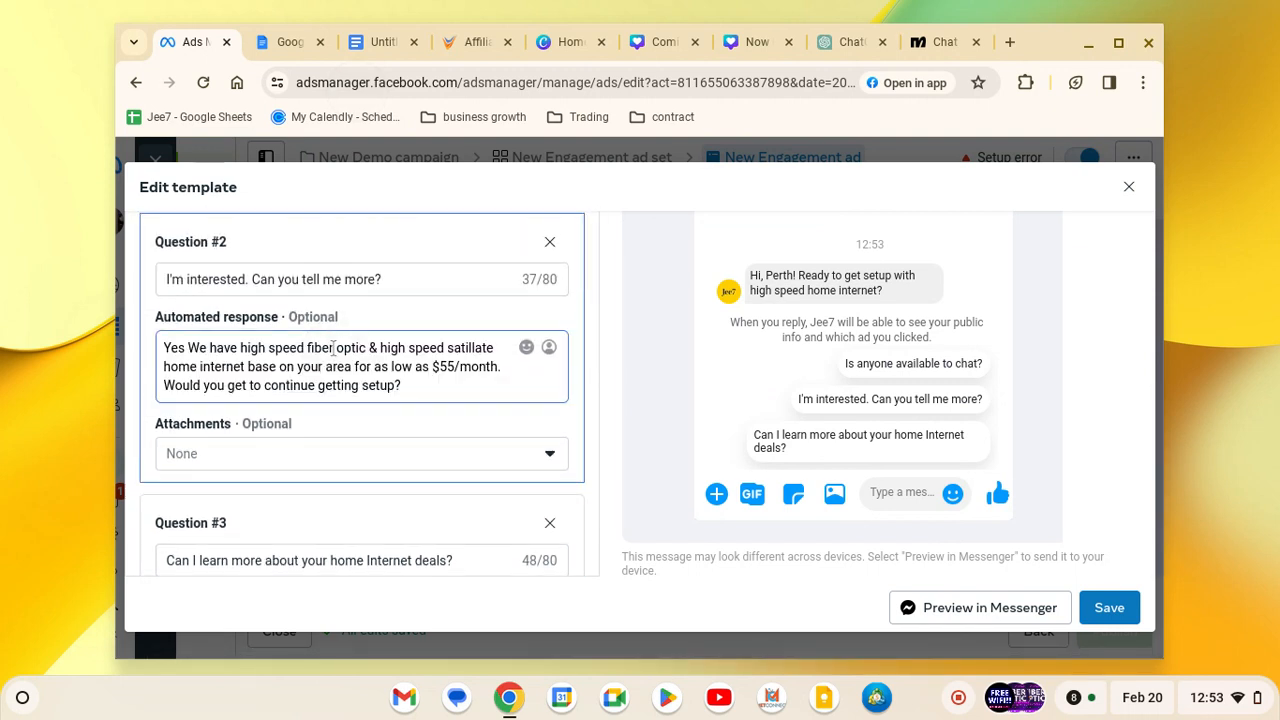
Set question #1's automated response to "Yes! one moment as I get a live agent to chat".
{"action": "scroll", "coordinate": [333, 348], "scroll_direction": "up", "scroll_amount": 3}
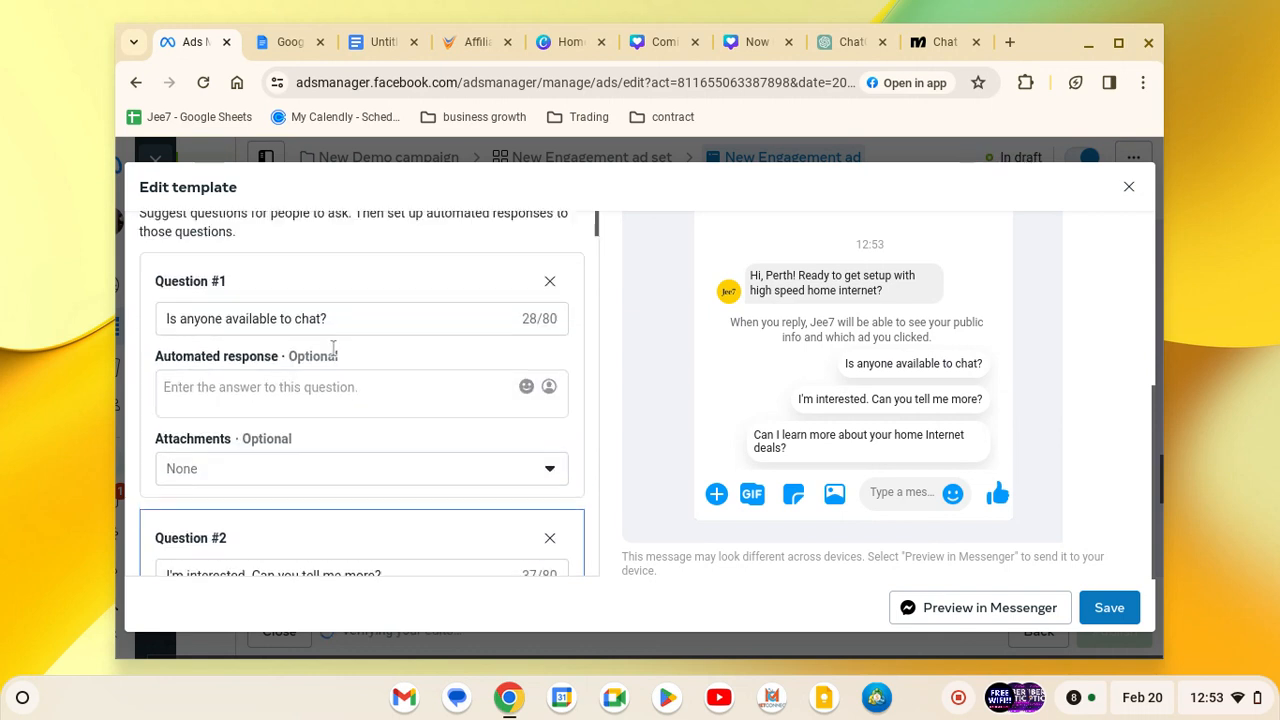
{"action": "left_click", "coordinate": [318, 399]}
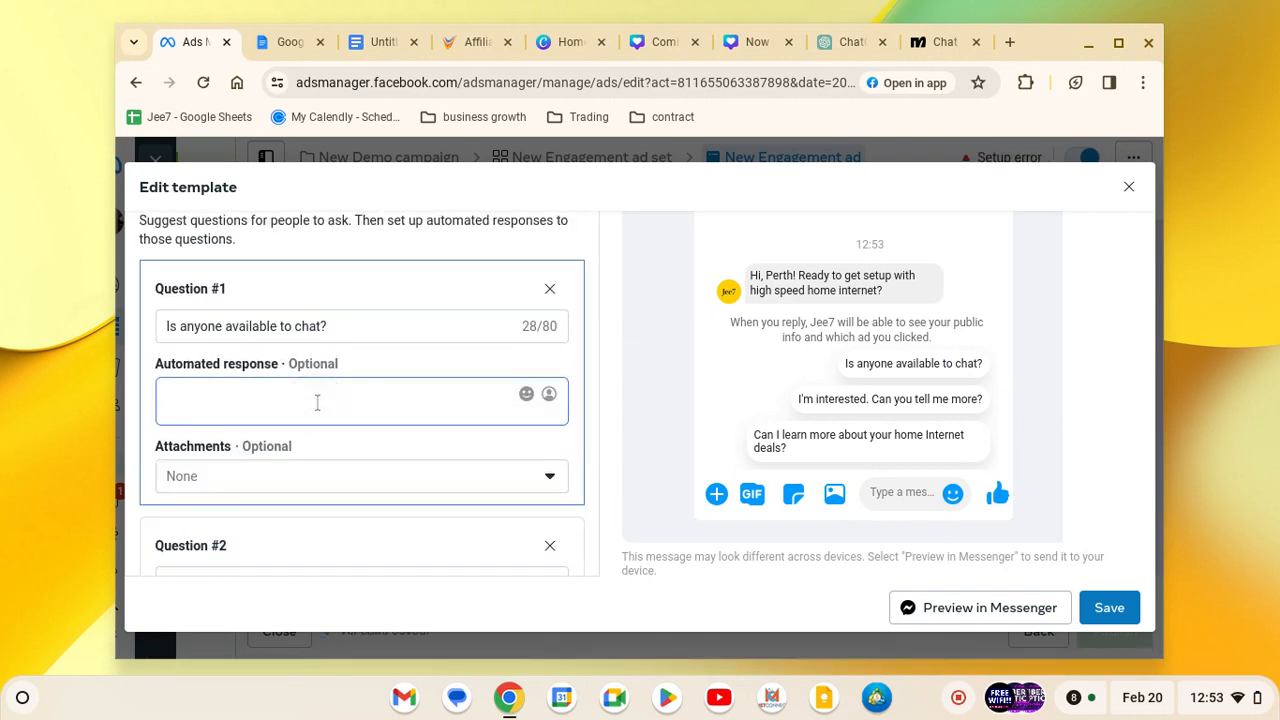
{"action": "type", "text": "Yes"}
{"action": "type", "text": "!"}
{"action": "type", "text": "one momet"}
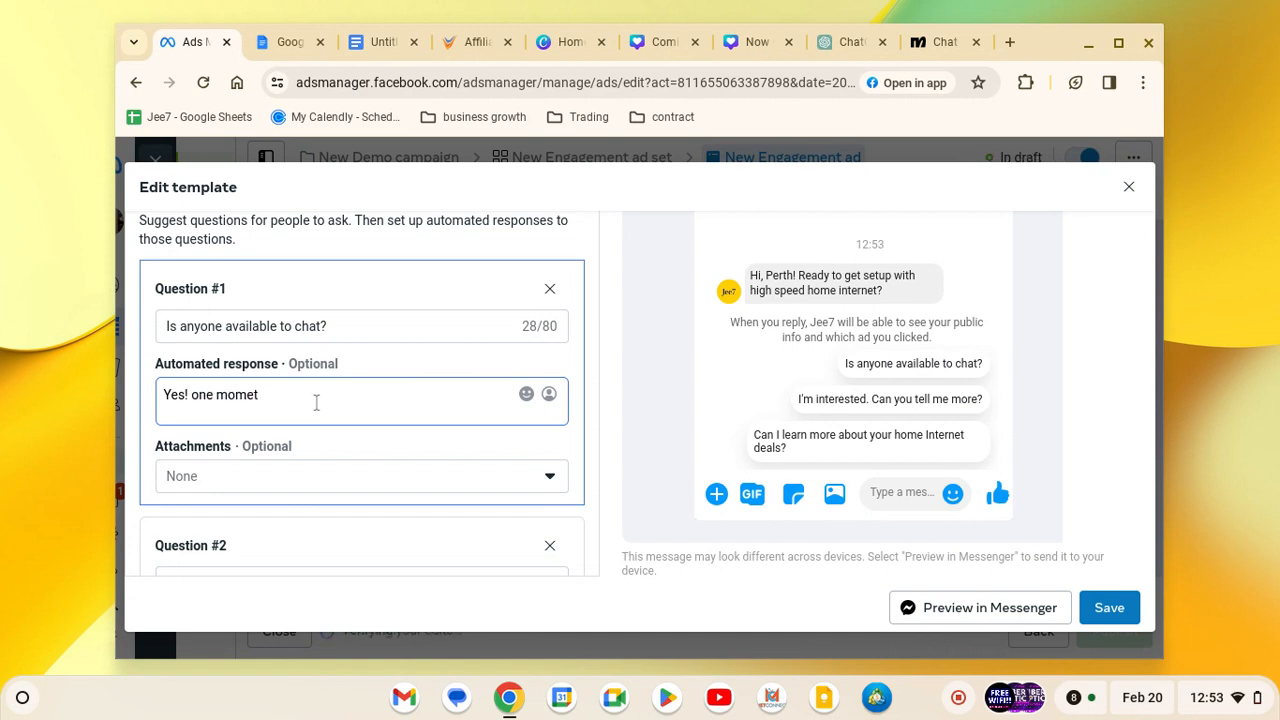
{"action": "key", "text": "BackSpace"}
{"action": "key", "text": "BackSpace"}
{"action": "type", "text": "ent as I get a live re"}
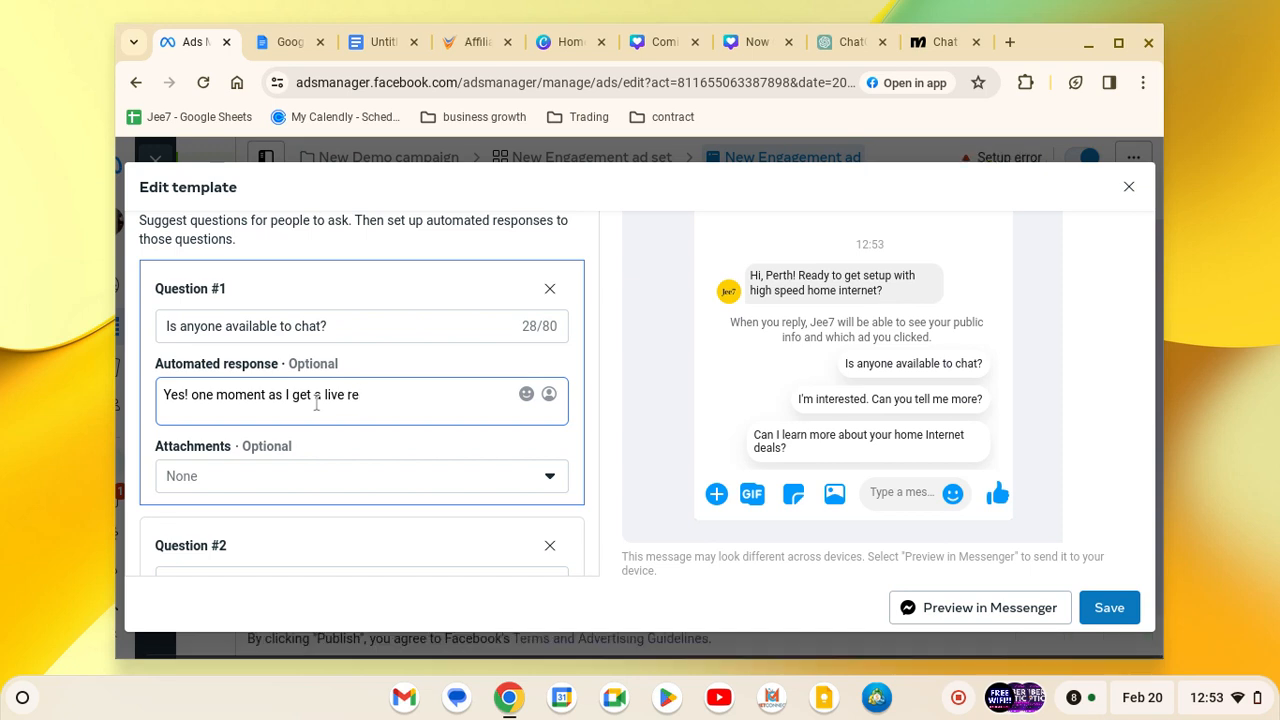
{"action": "key", "text": "BackSpace"}
{"action": "key", "text": "BackSpace"}
{"action": "type", "text": "agen"}
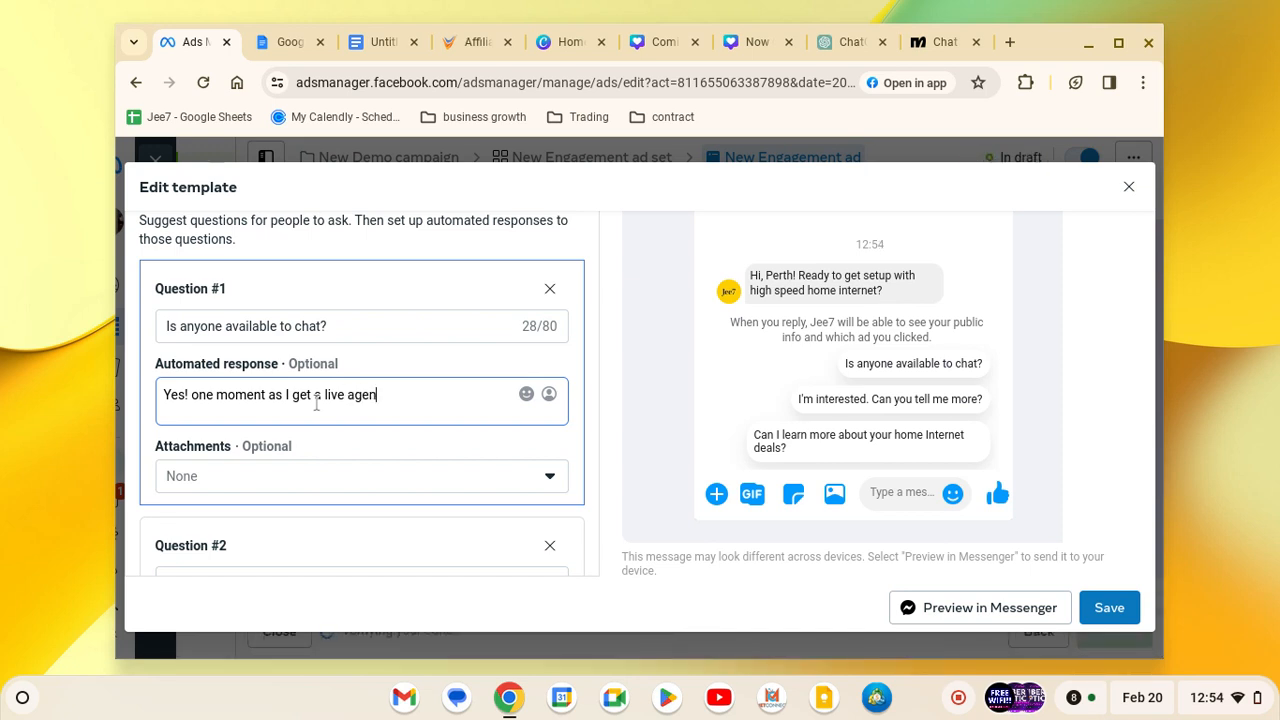
{"action": "type", "text": "t to chat"}
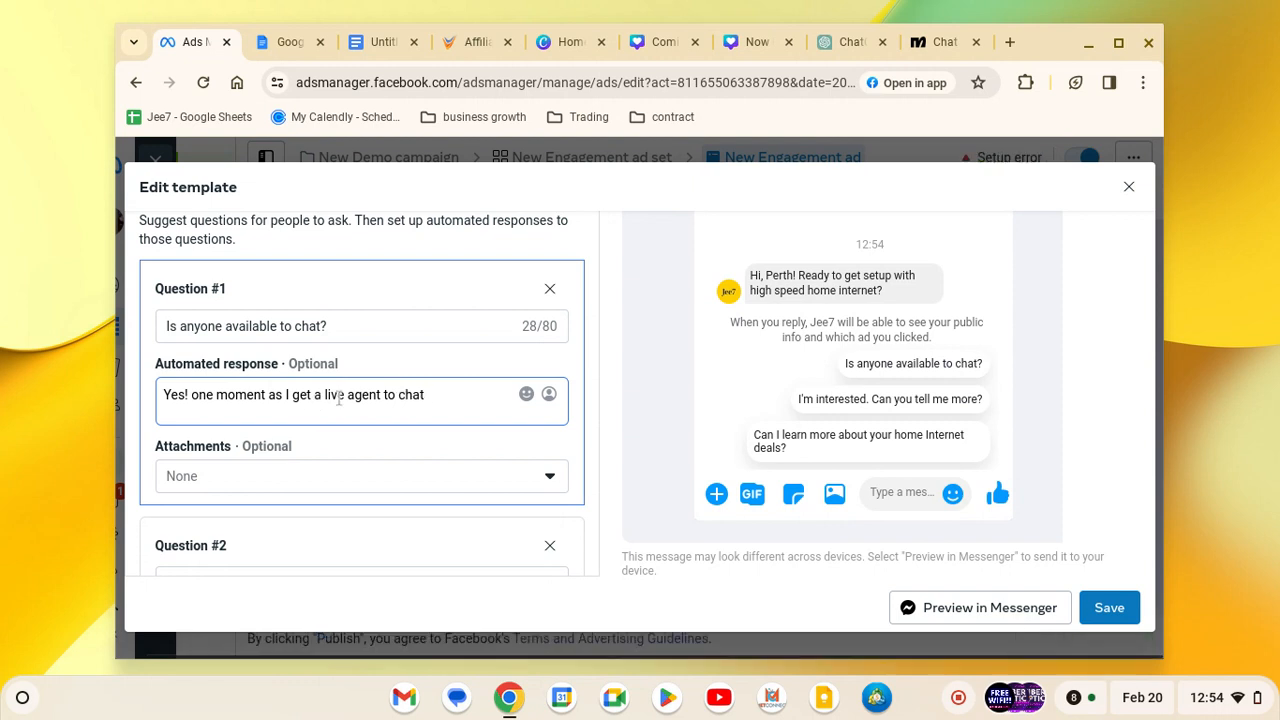
In question #1's automated response, replace "agent" with "human" and add "with you" at the end.
{"action": "double_click", "coordinate": [362, 399]}
{"action": "type", "text": "hum"}
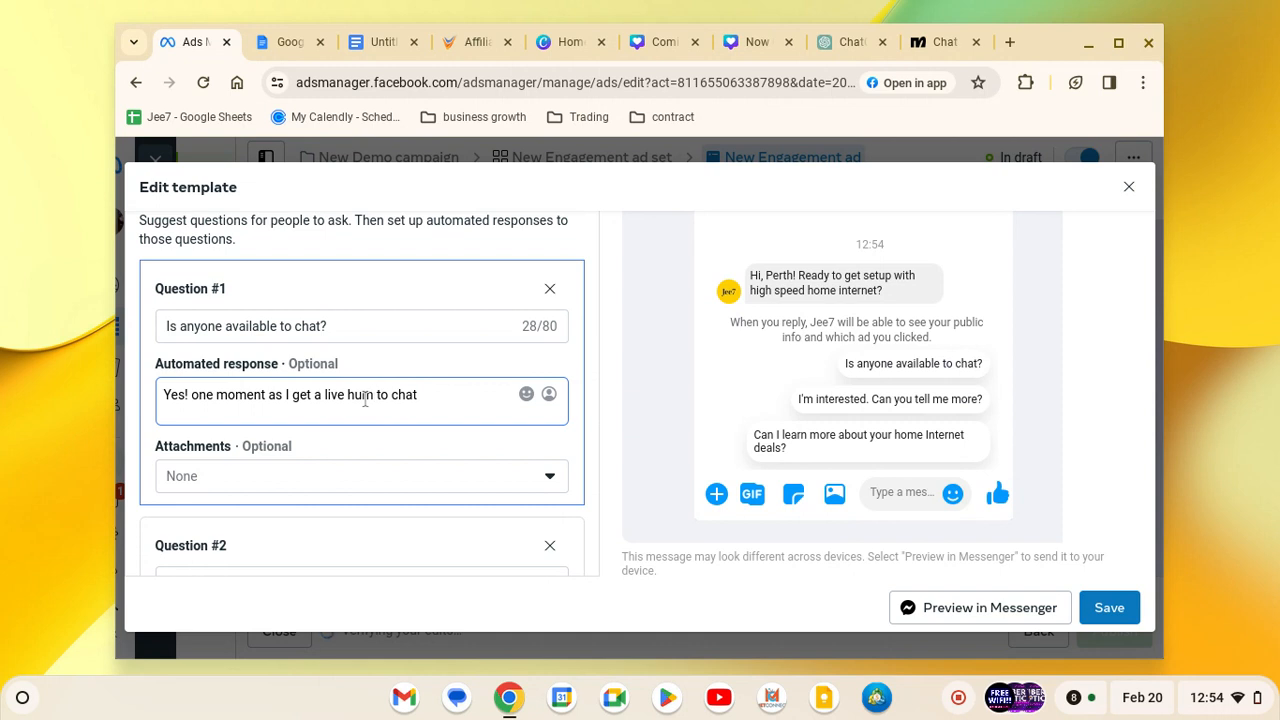
{"action": "type", "text": "an"}
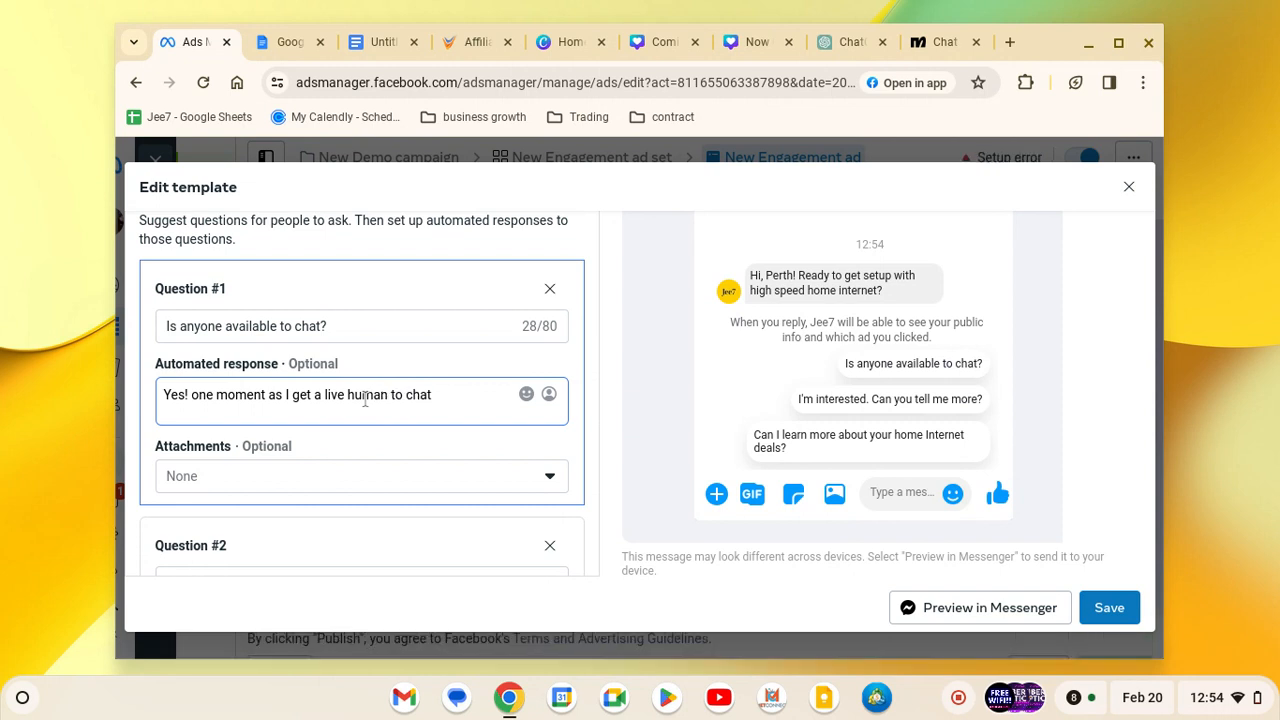
{"action": "left_click", "coordinate": [440, 398]}
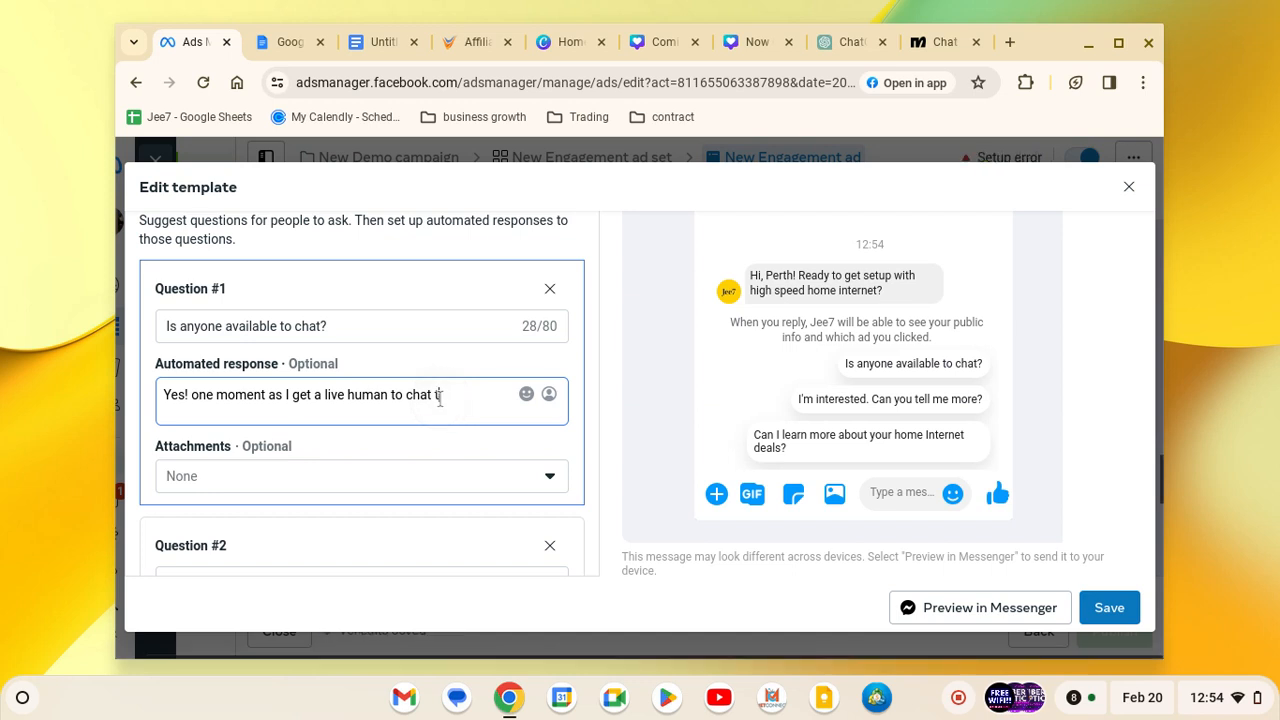
{"action": "type", "text": "to"}
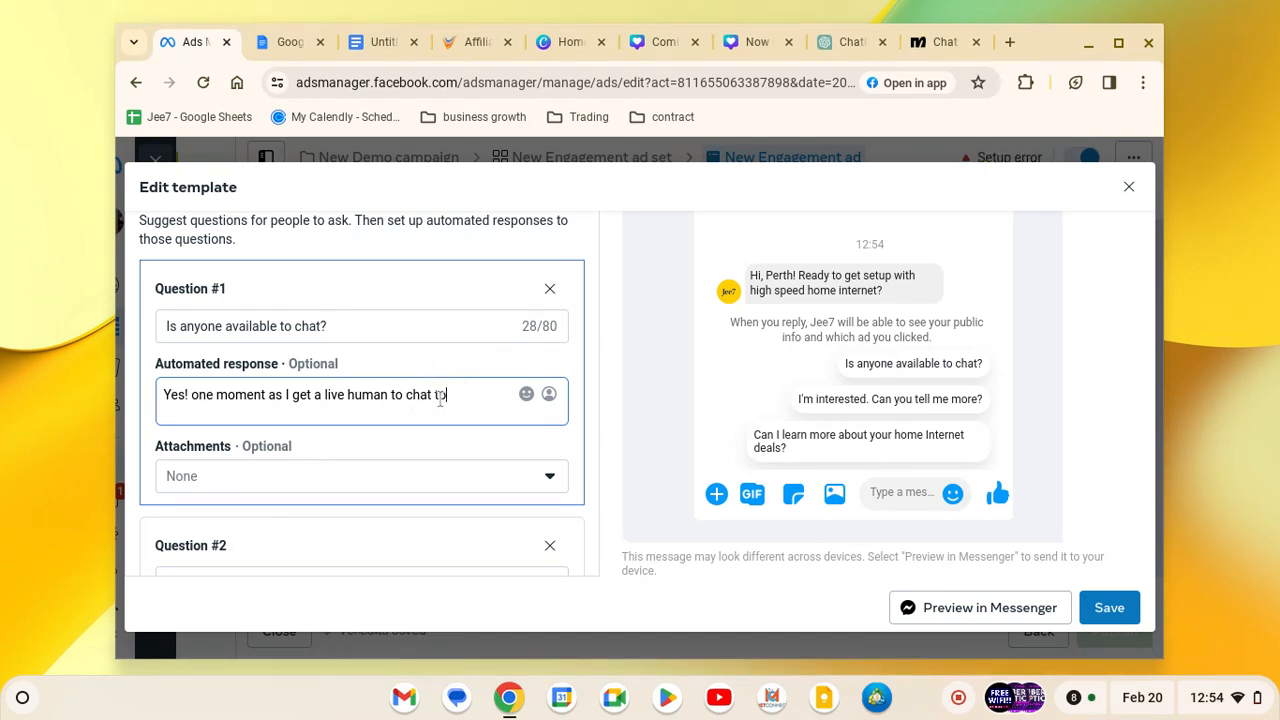
{"action": "key", "text": "BackSpace"}
{"action": "key", "text": "BackSpace"}
{"action": "type", "text": "with you"}
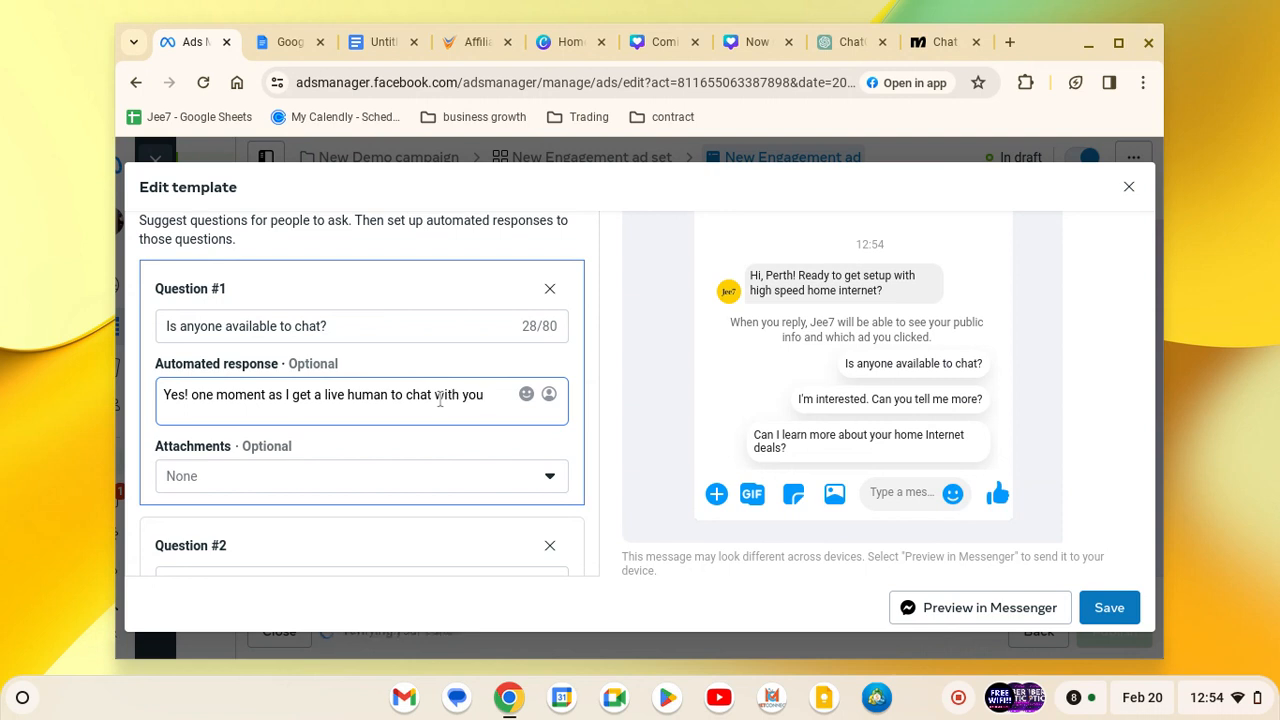
Add a slightly smiling face emoji at the end of question #1's automated response.
{"action": "left_click", "coordinate": [527, 395]}
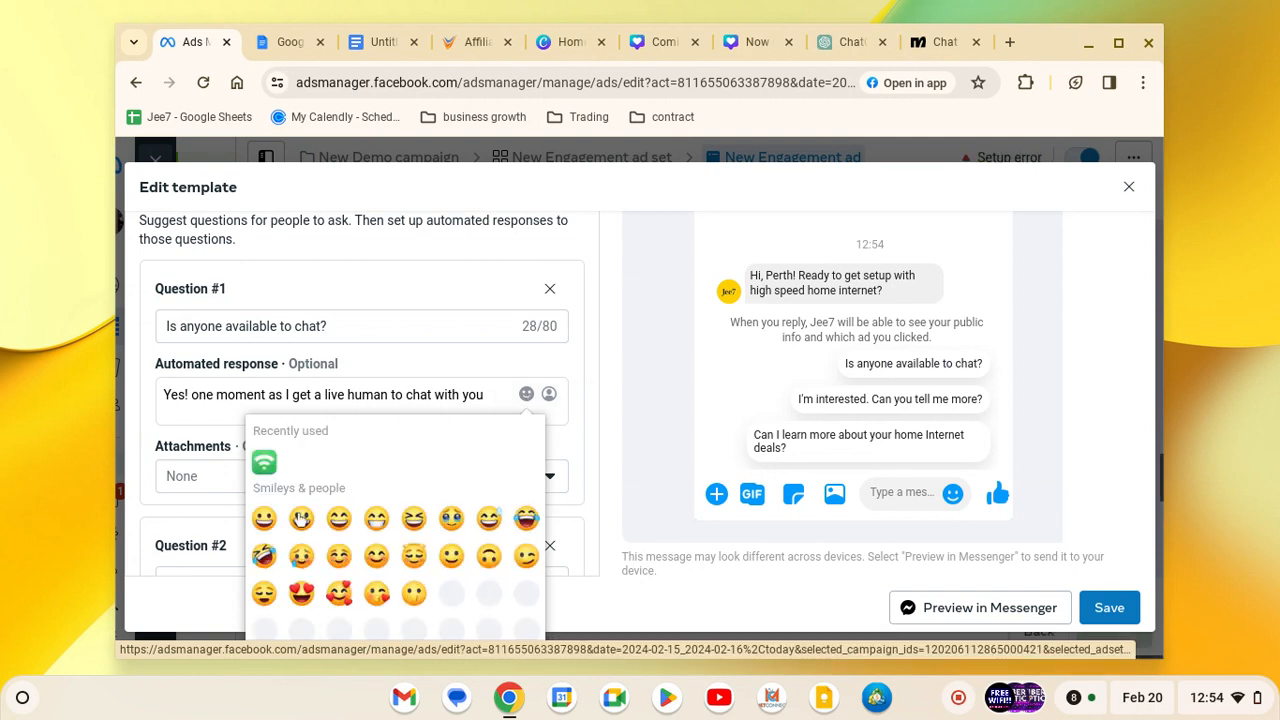
{"action": "left_click", "coordinate": [451, 560]}
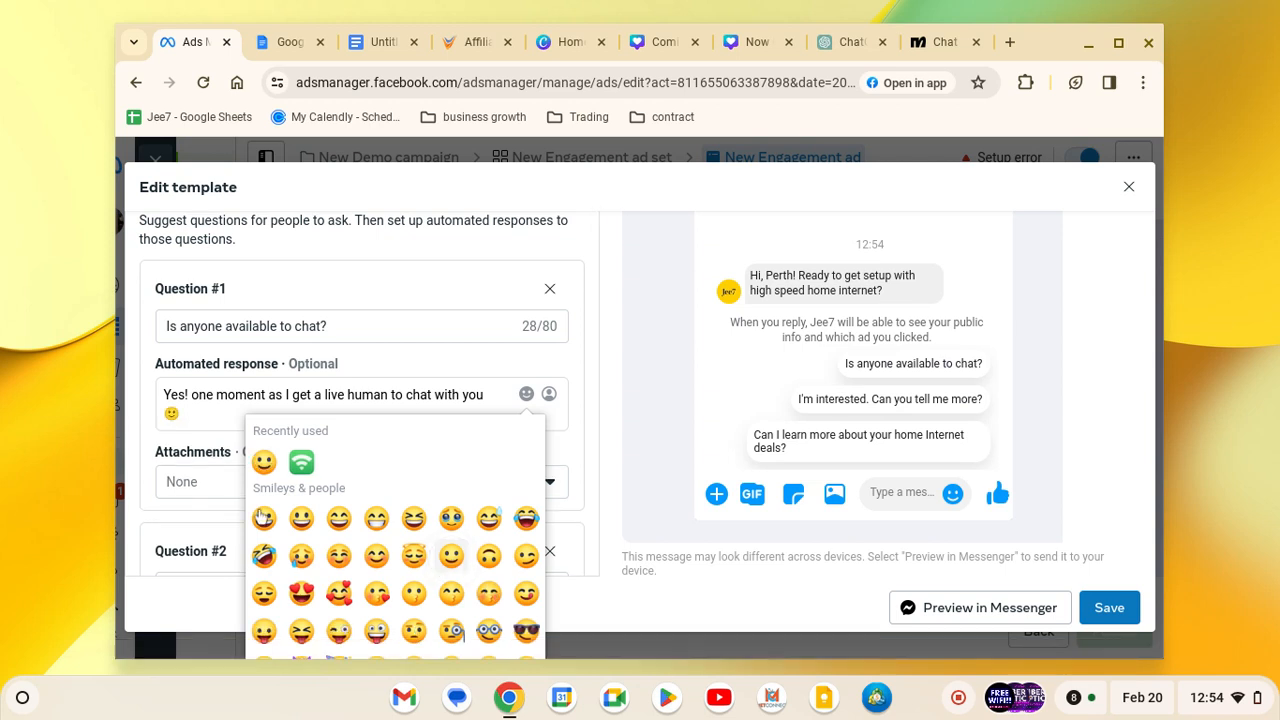
{"action": "left_click", "coordinate": [182, 450]}
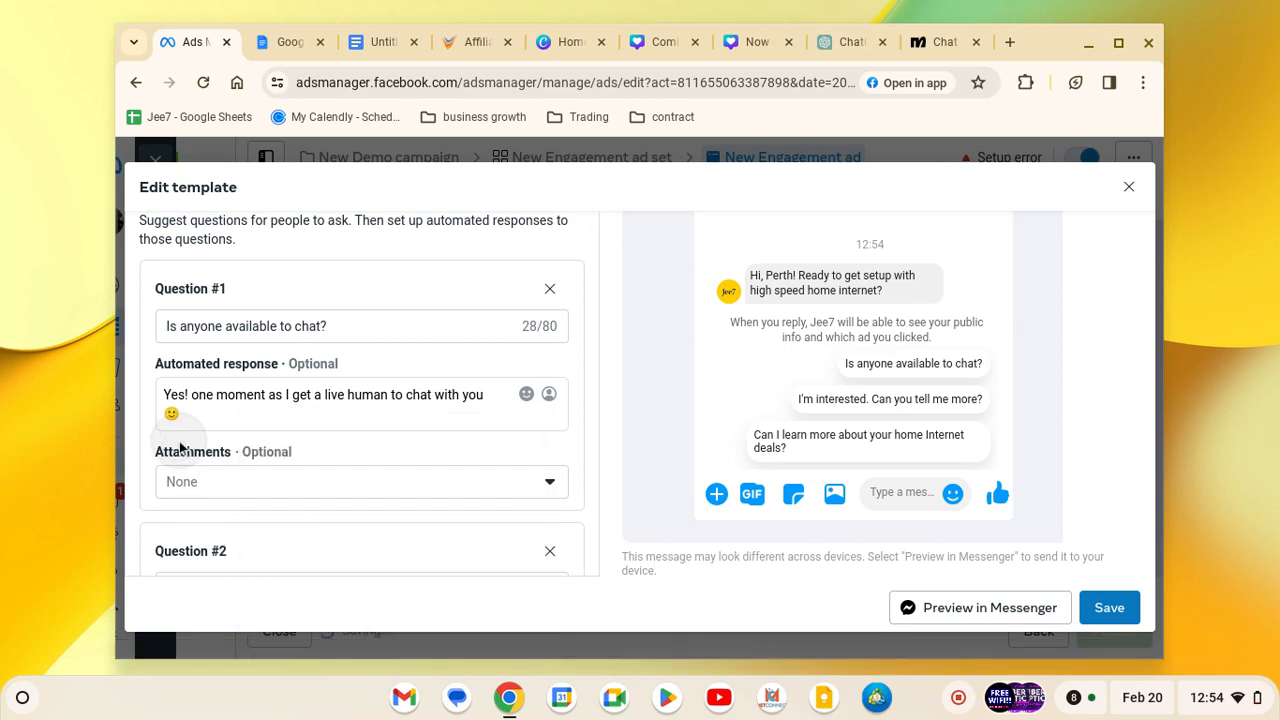
In question #2's automated response, insert a blank line after the price sentence and reword the closing line as "Ready to continue getting setup?".
{"action": "scroll", "coordinate": [180, 447], "scroll_direction": "down", "scroll_amount": 3}
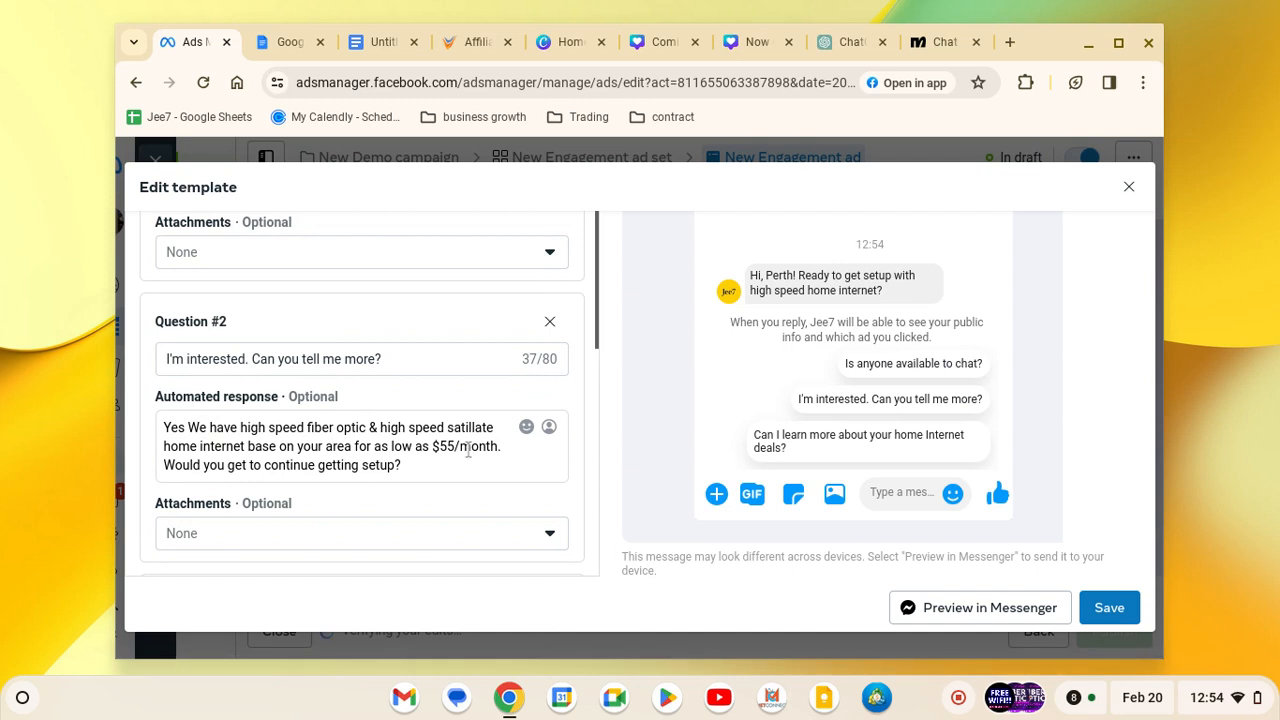
{"action": "left_click", "coordinate": [507, 447]}
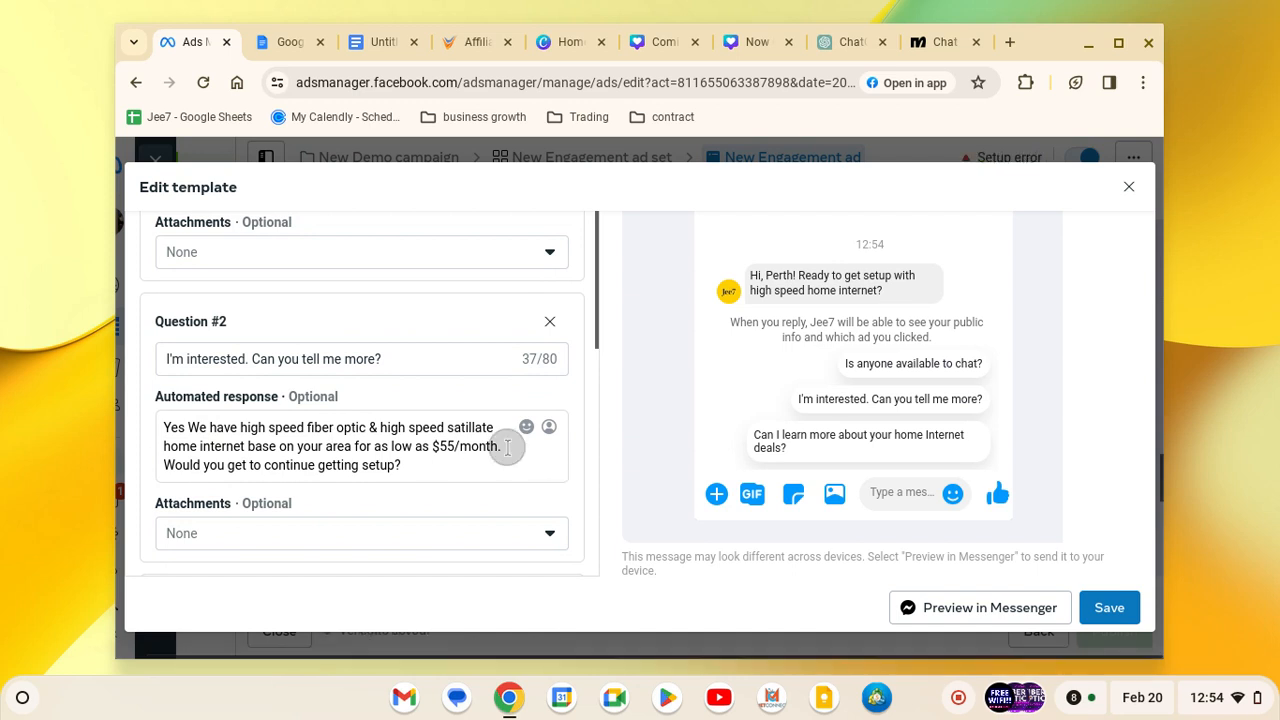
{"action": "left_click", "coordinate": [504, 446]}
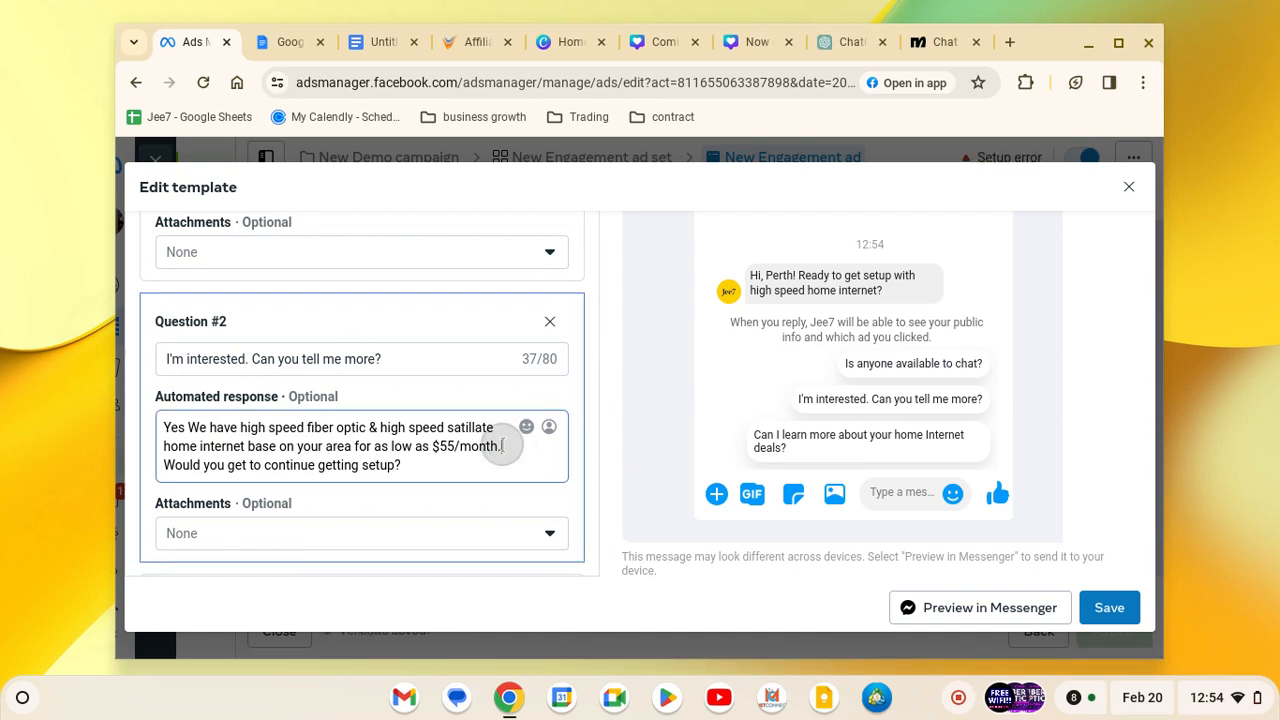
{"action": "key", "text": "Return"}
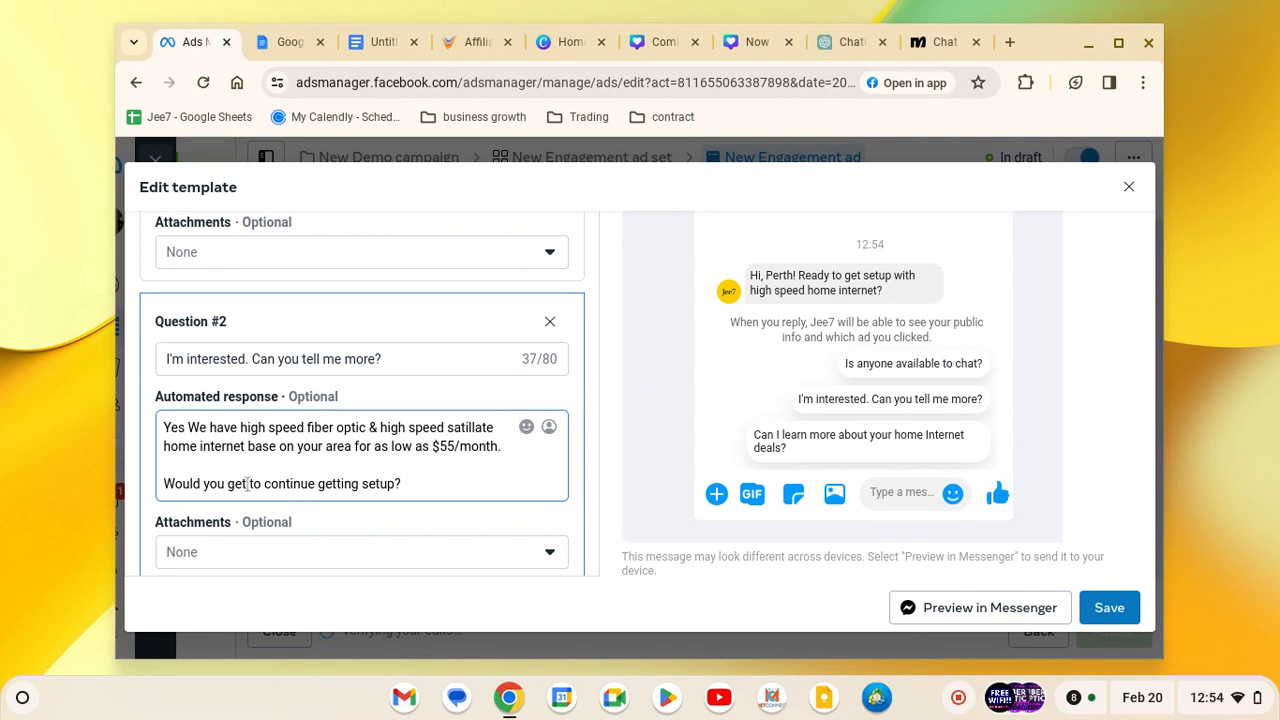
{"action": "left_click_drag", "start_coordinate": [247, 484], "coordinate": [166, 488]}
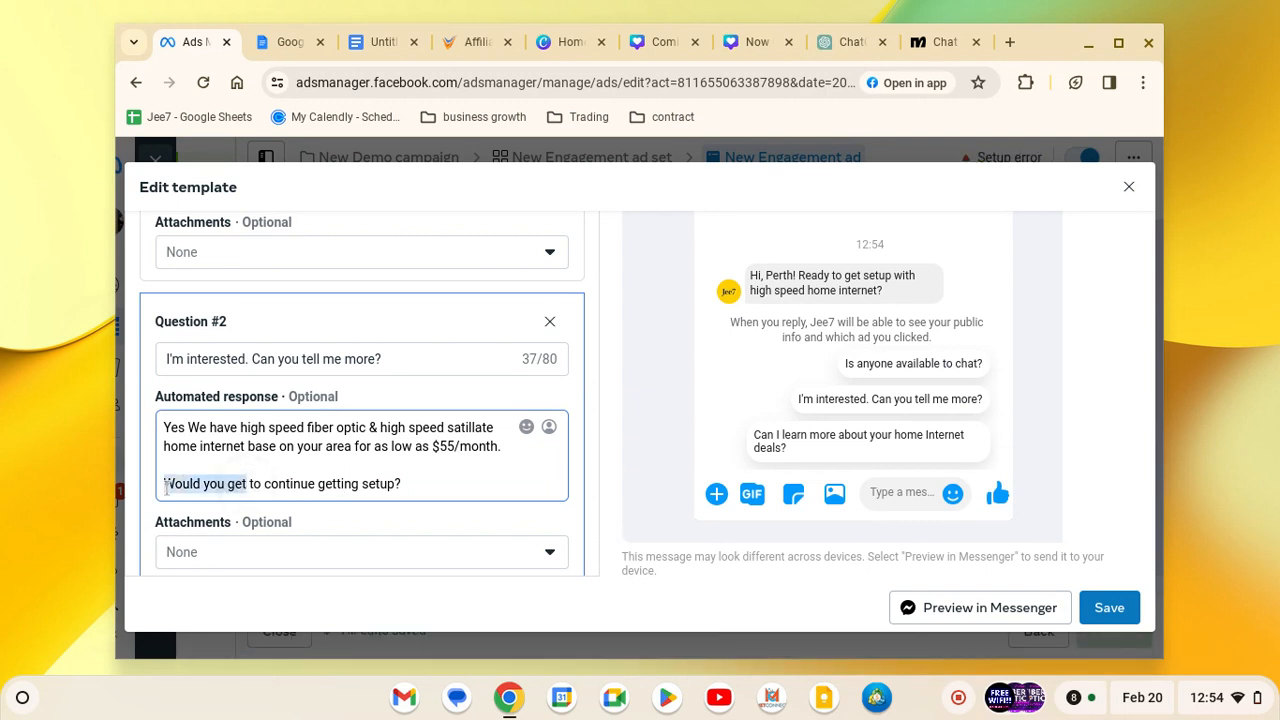
{"action": "type", "text": "Redy"}
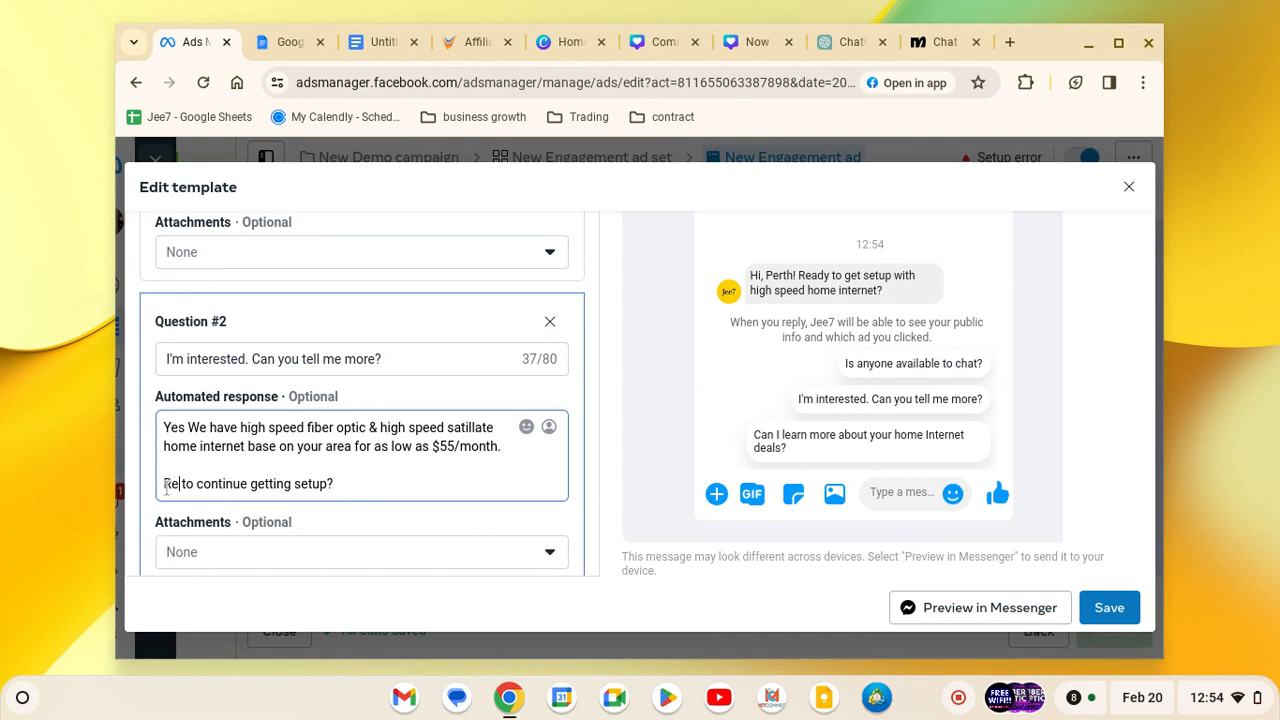
{"action": "key", "text": "BackSpace"}
{"action": "key", "text": "BackSpace"}
{"action": "type", "text": "ady"}
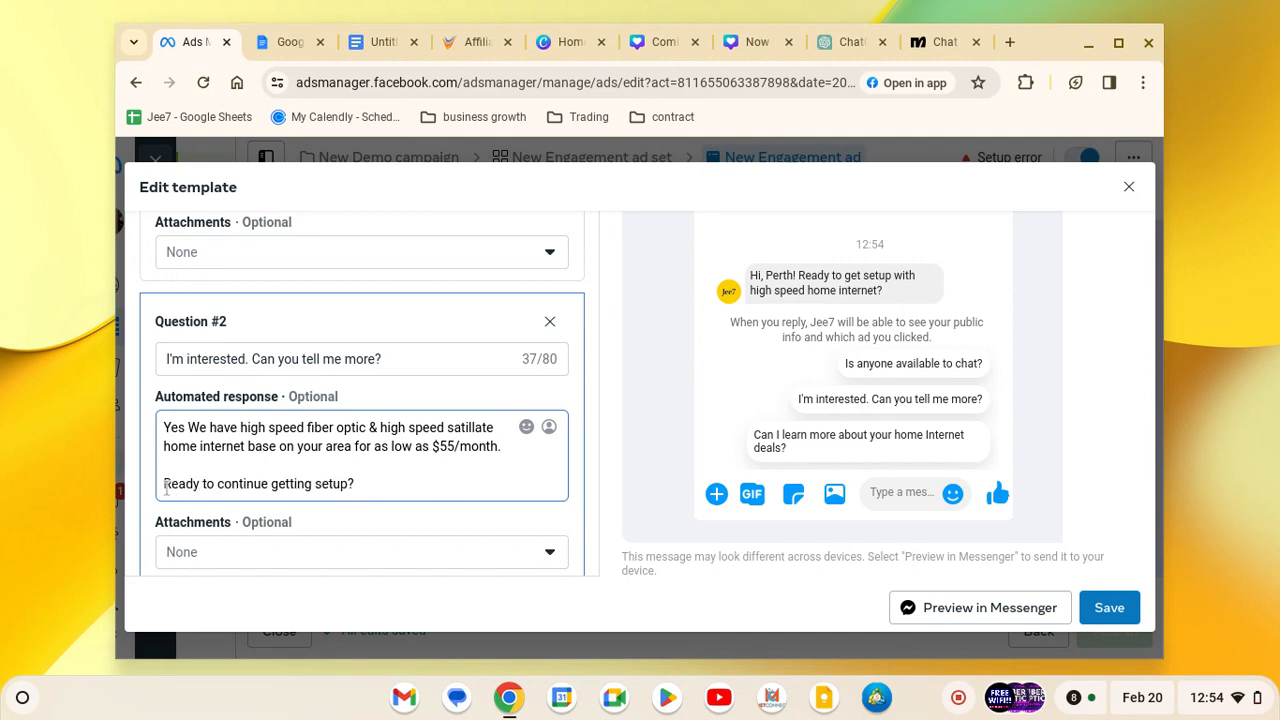
Reword the closing line of question #2's automated response as "Ready to get setup with your service for your home?".
{"action": "double_click", "coordinate": [303, 484]}
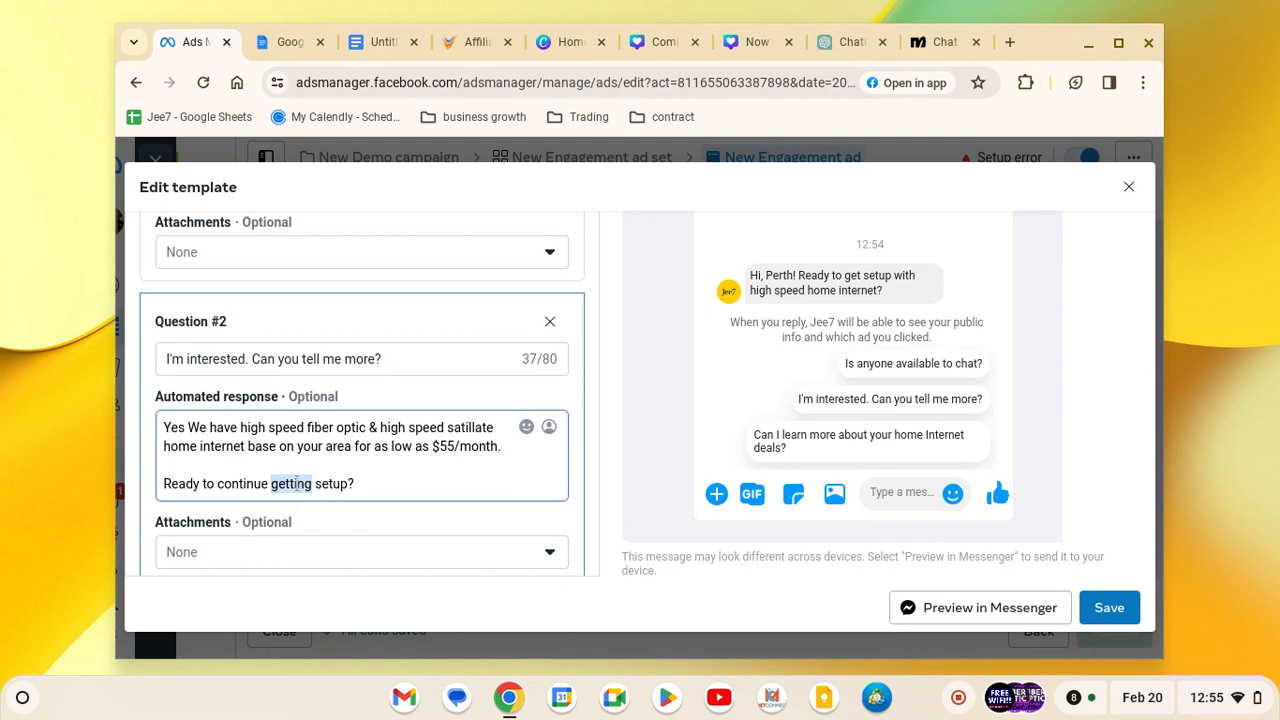
{"action": "left_click", "coordinate": [348, 486]}
{"action": "left_click_drag", "start_coordinate": [348, 486], "coordinate": [217, 485]}
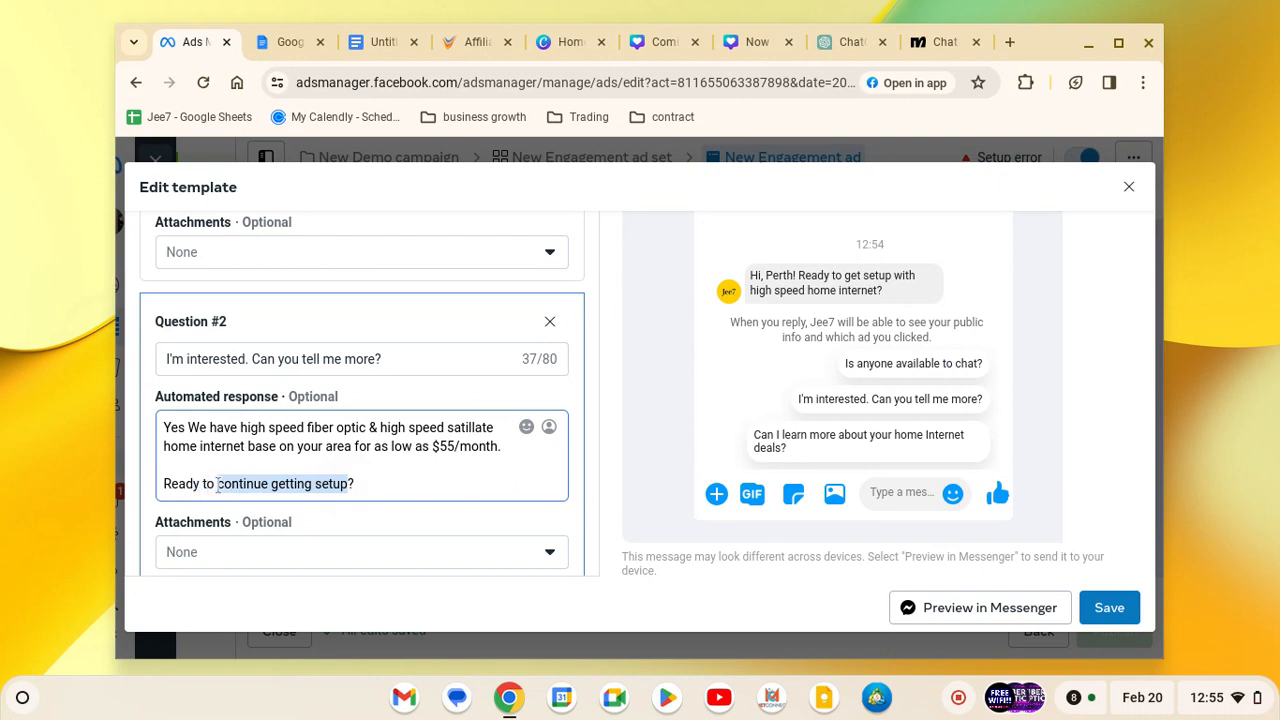
{"action": "type", "text": "get"}
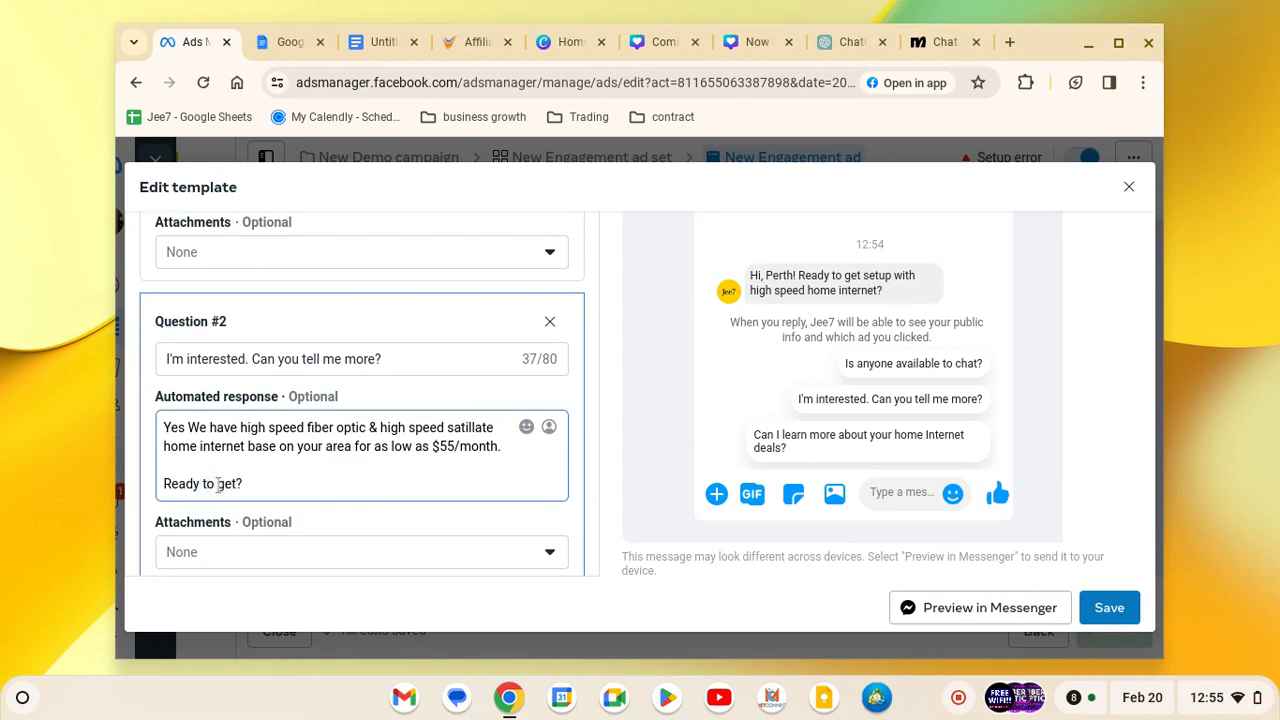
{"action": "type", "text": " setup with "}
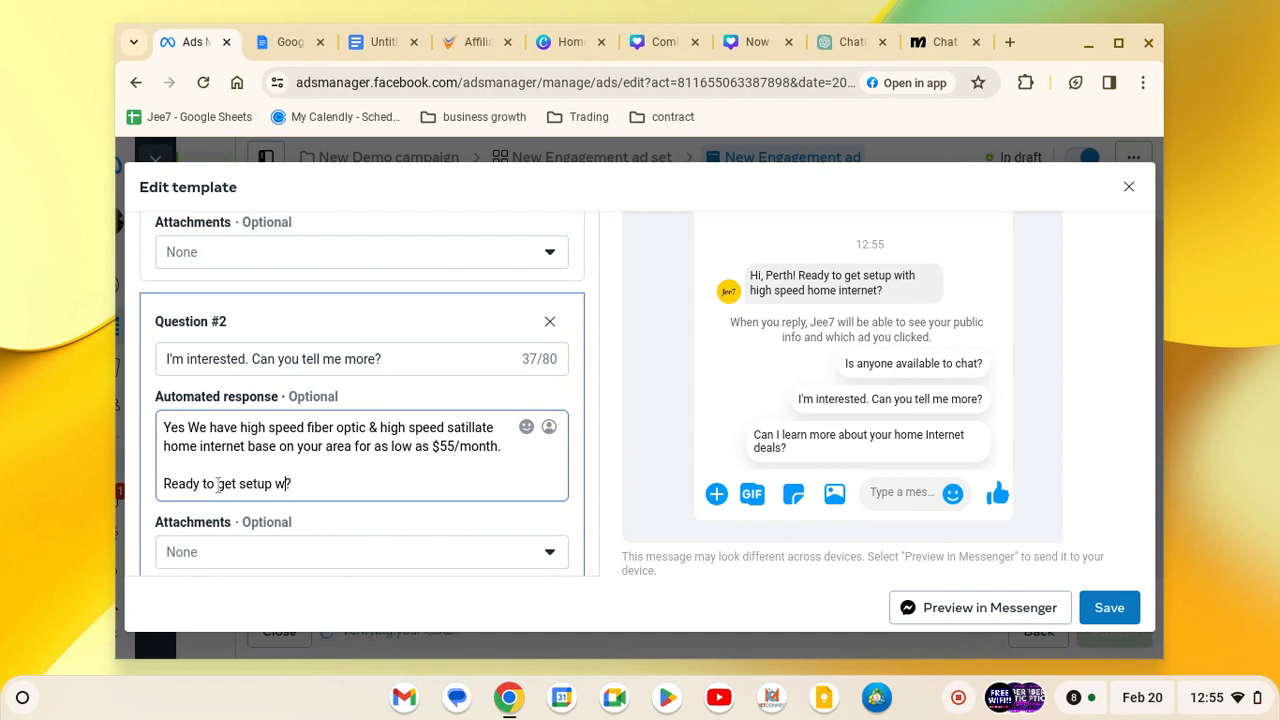
{"action": "type", "text": "your "}
{"action": "type", "text": "service"}
{"action": "type", "text": " for your"}
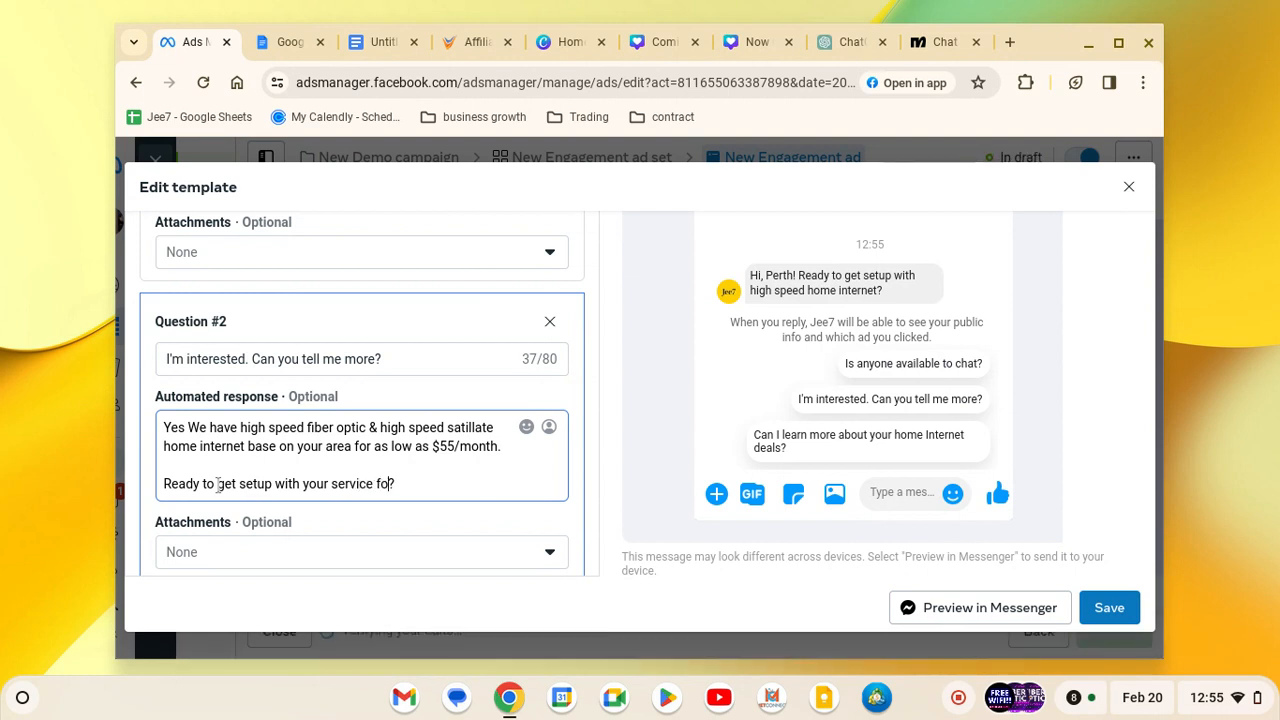
{"action": "type", "text": " home"}
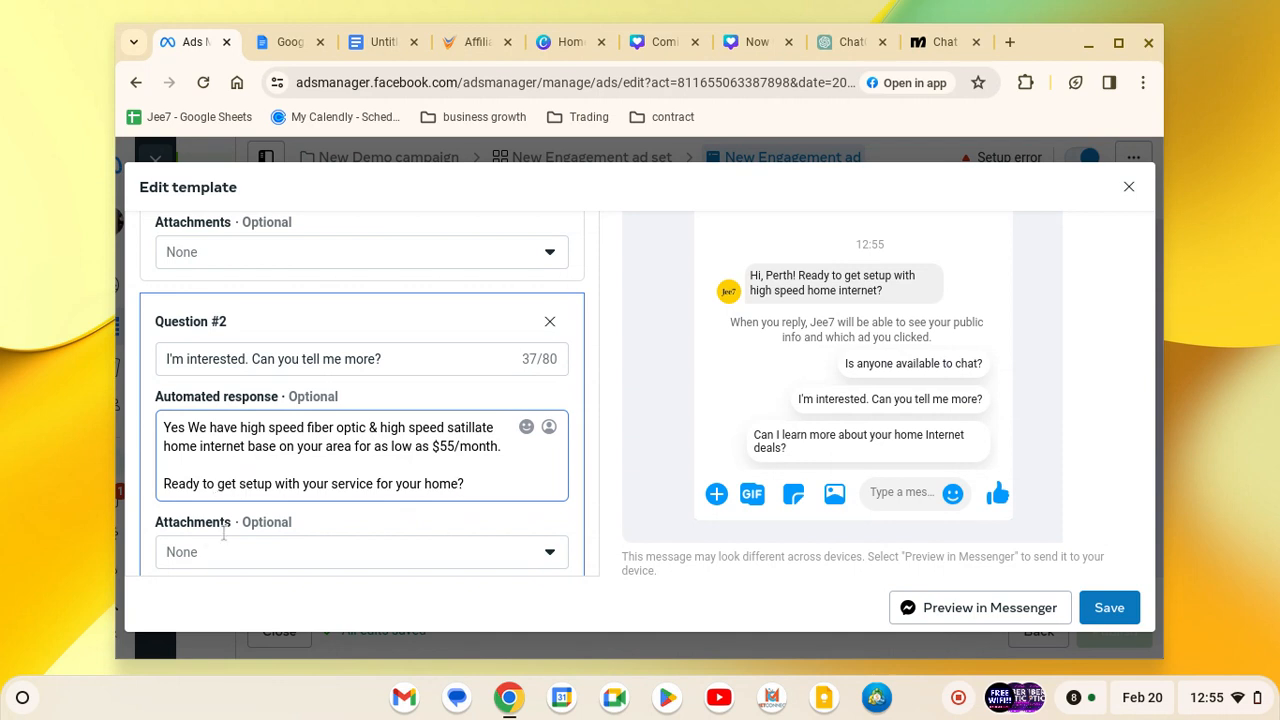
{"action": "scroll", "coordinate": [268, 473], "scroll_direction": "down", "scroll_amount": 3}
{"action": "scroll", "coordinate": [268, 473], "scroll_direction": "down", "scroll_amount": 3}
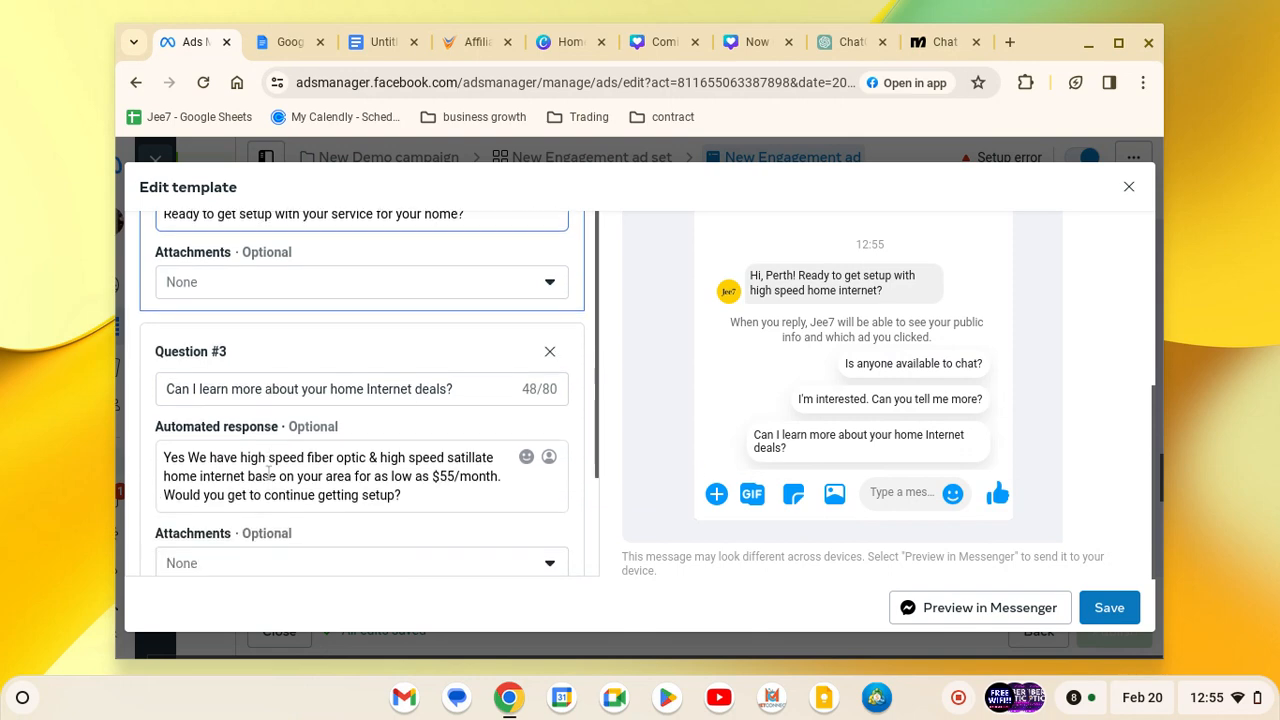
Copy the closing line of question #2's automated response and add it after a blank line at the end of question #3's automated response.
{"action": "scroll", "coordinate": [268, 473], "scroll_direction": "up", "scroll_amount": 4}
{"action": "scroll", "coordinate": [268, 473], "scroll_direction": "down", "scroll_amount": 1}
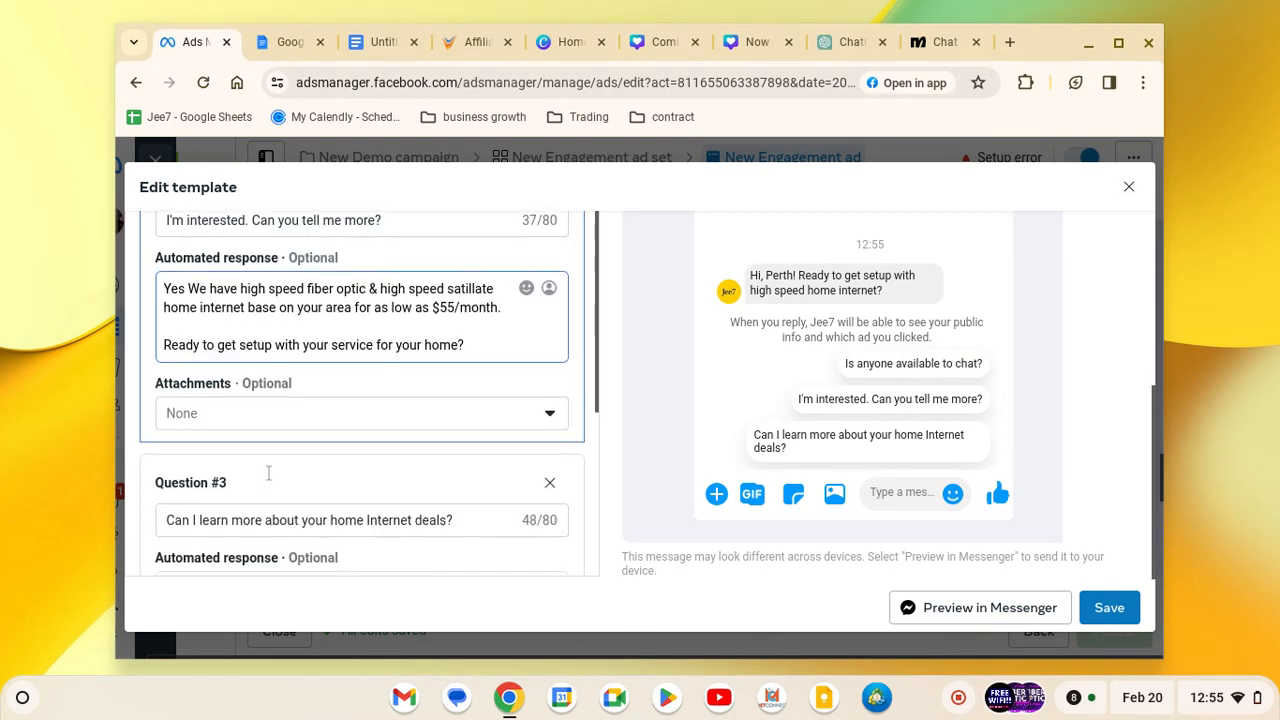
{"action": "triple_click", "coordinate": [270, 345]}
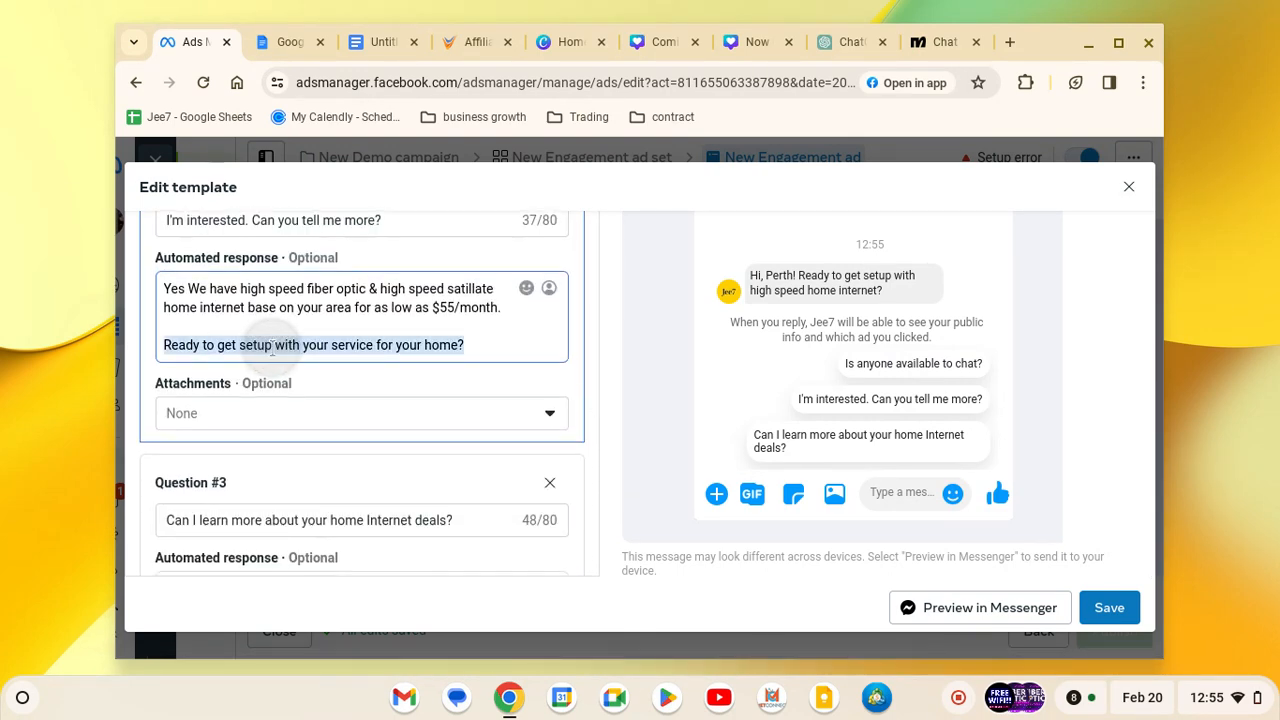
{"action": "right_click", "coordinate": [270, 345]}
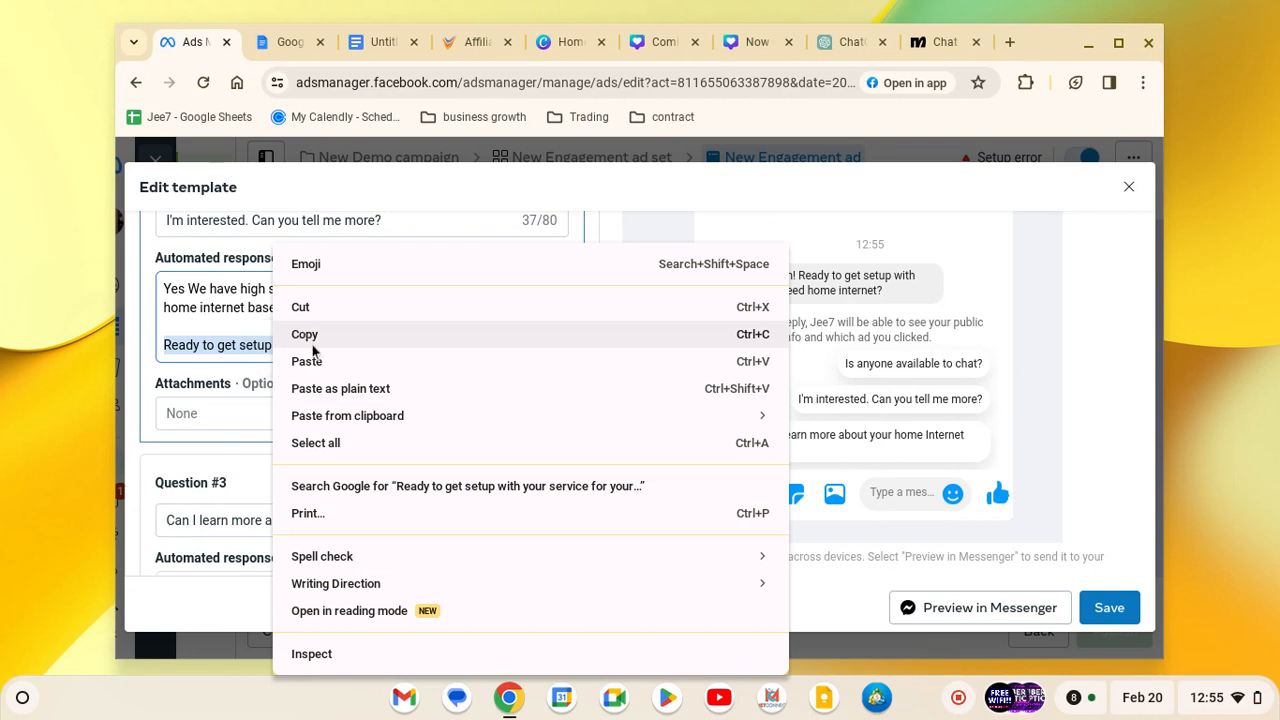
{"action": "left_click", "coordinate": [312, 343]}
{"action": "scroll", "coordinate": [400, 495], "scroll_direction": "down", "scroll_amount": 3}
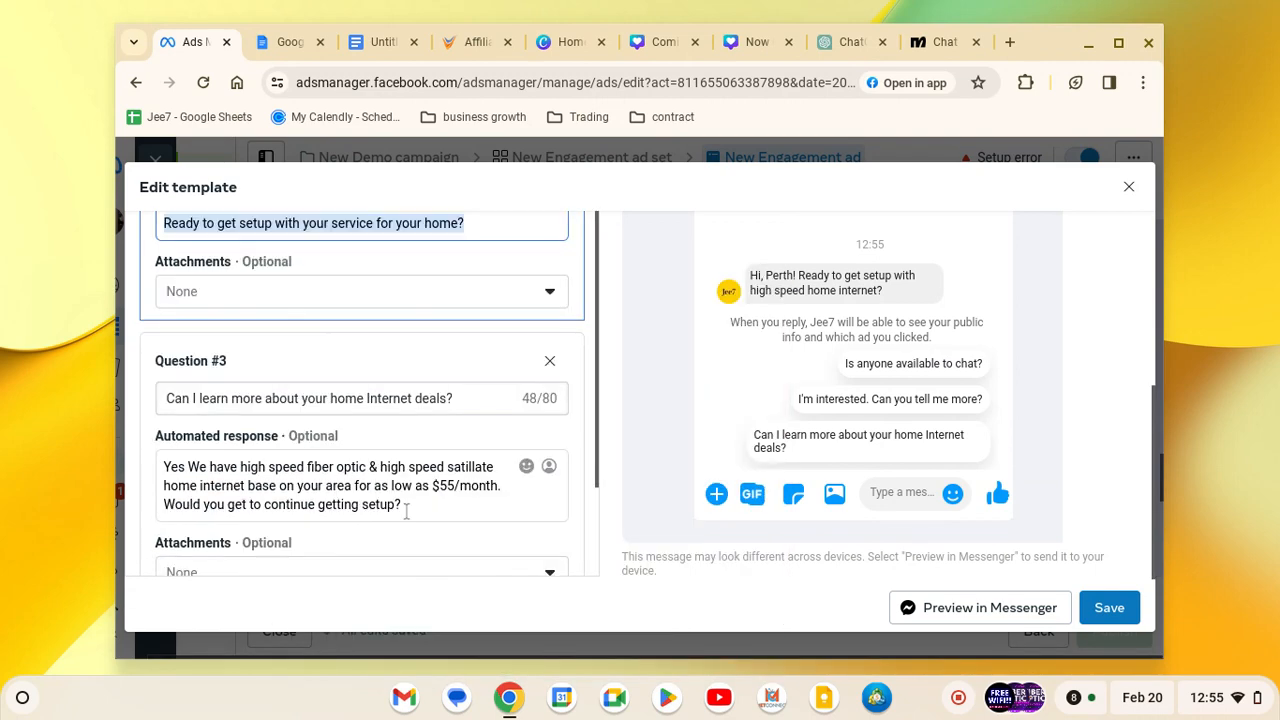
{"action": "scroll", "coordinate": [406, 510], "scroll_direction": "down", "scroll_amount": 1}
{"action": "left_click", "coordinate": [433, 462]}
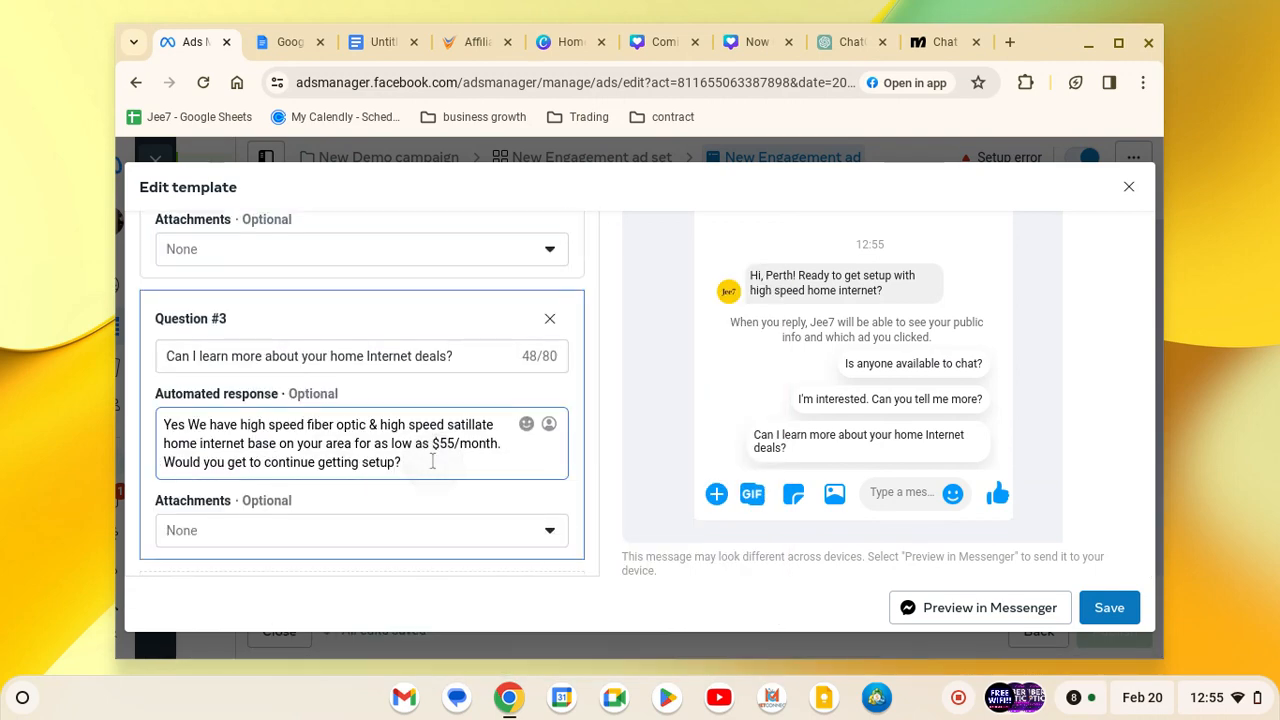
{"action": "key", "text": "Return"}
{"action": "key", "text": "Return"}
{"action": "key", "text": "ctrl+v"}
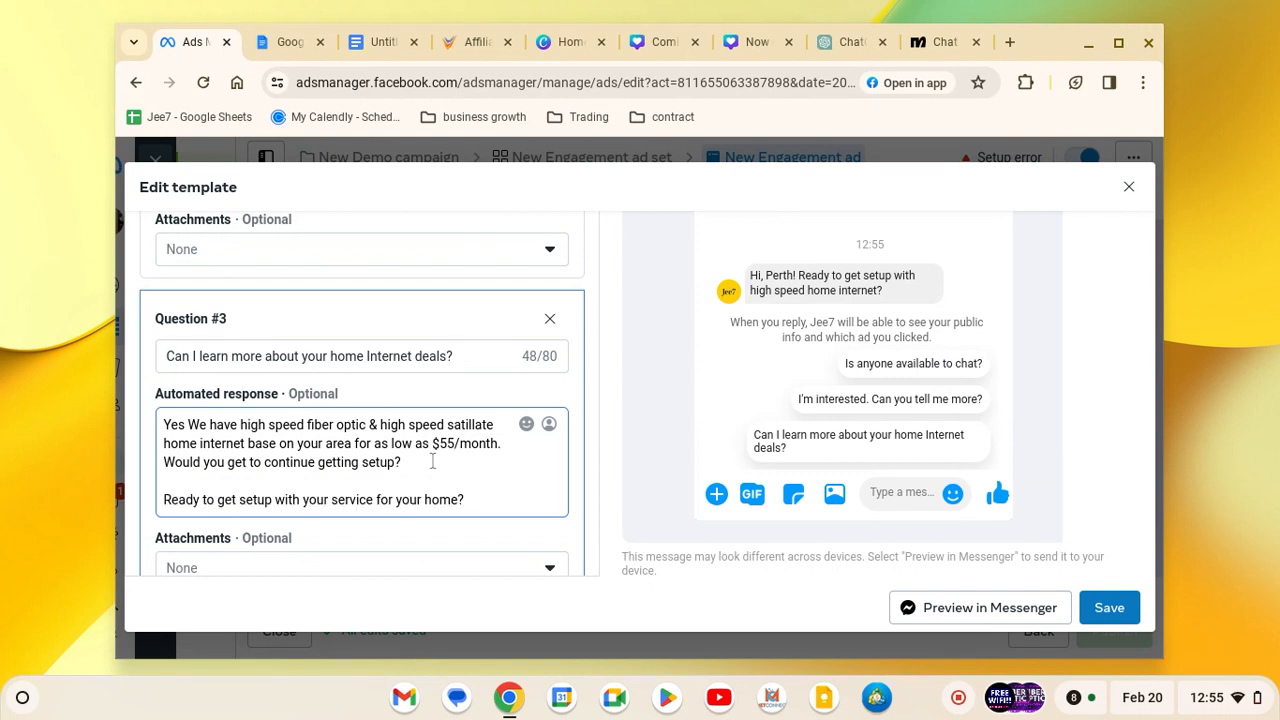
Check the automated responses of all three questions and save the Messenger template.
{"action": "scroll", "coordinate": [433, 462], "scroll_direction": "down", "scroll_amount": 2}
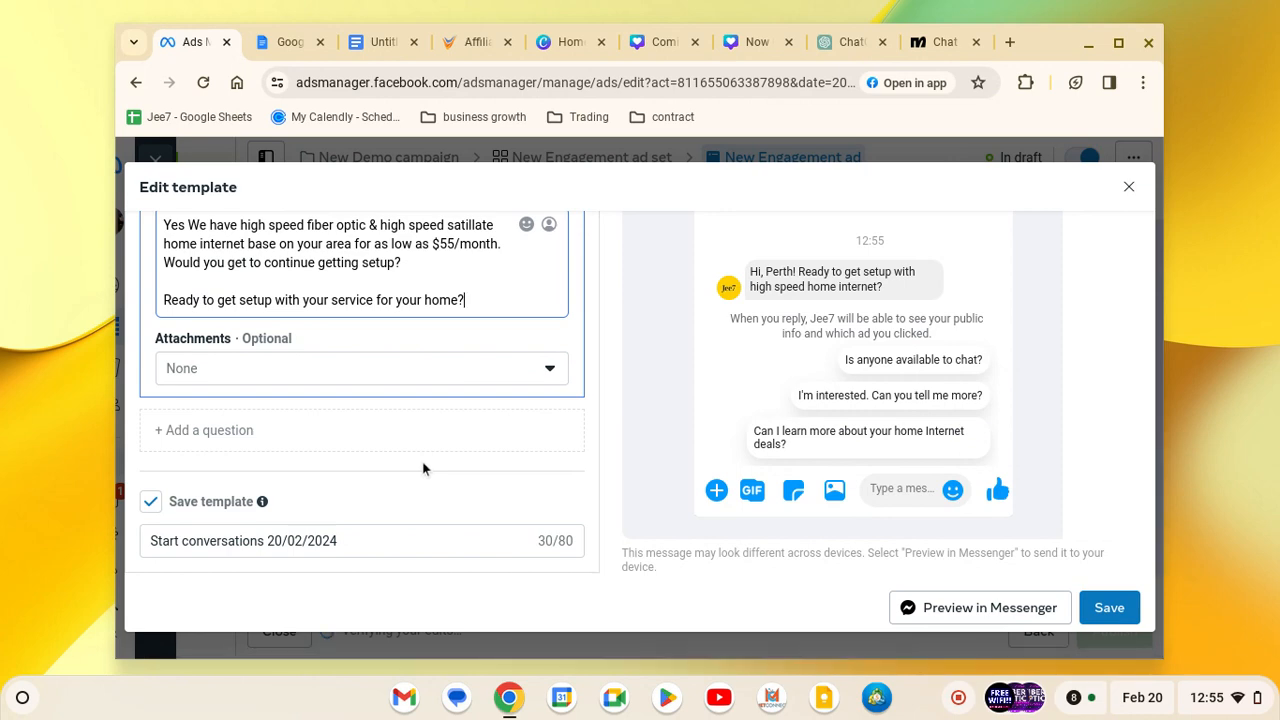
{"action": "scroll", "coordinate": [422, 468], "scroll_direction": "up", "scroll_amount": 5}
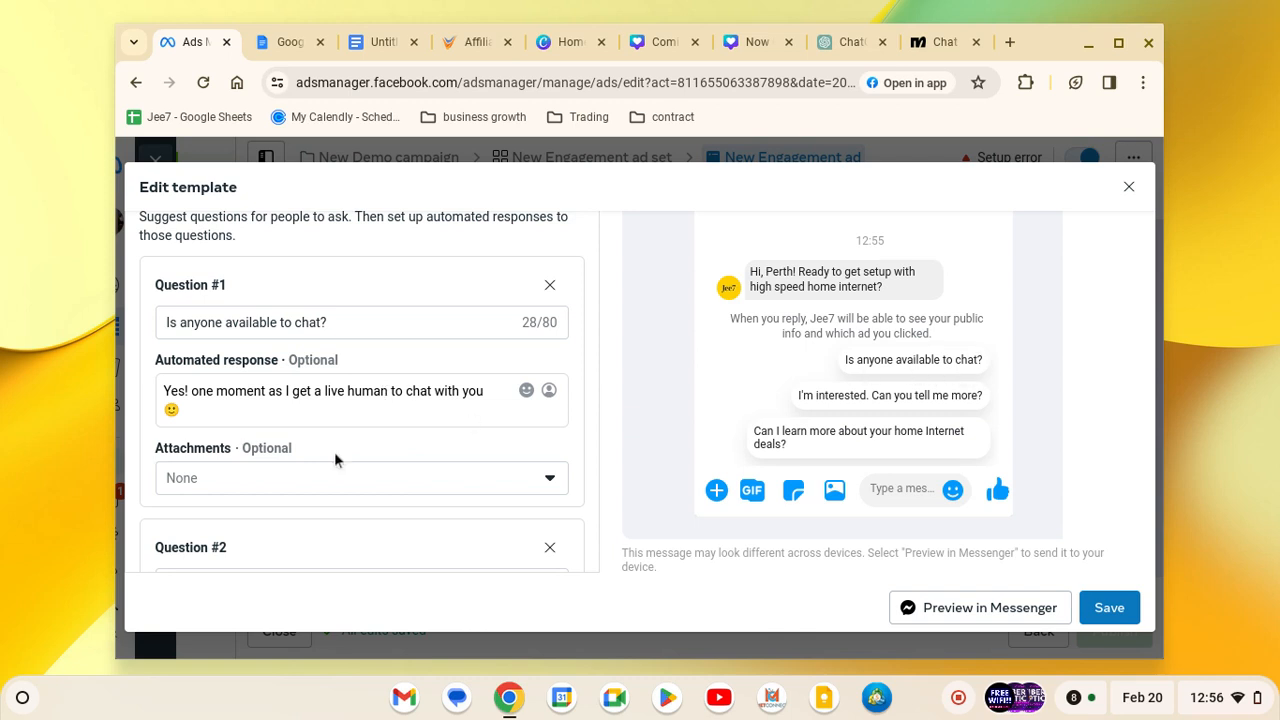
{"action": "scroll", "coordinate": [338, 453], "scroll_direction": "down", "scroll_amount": 3}
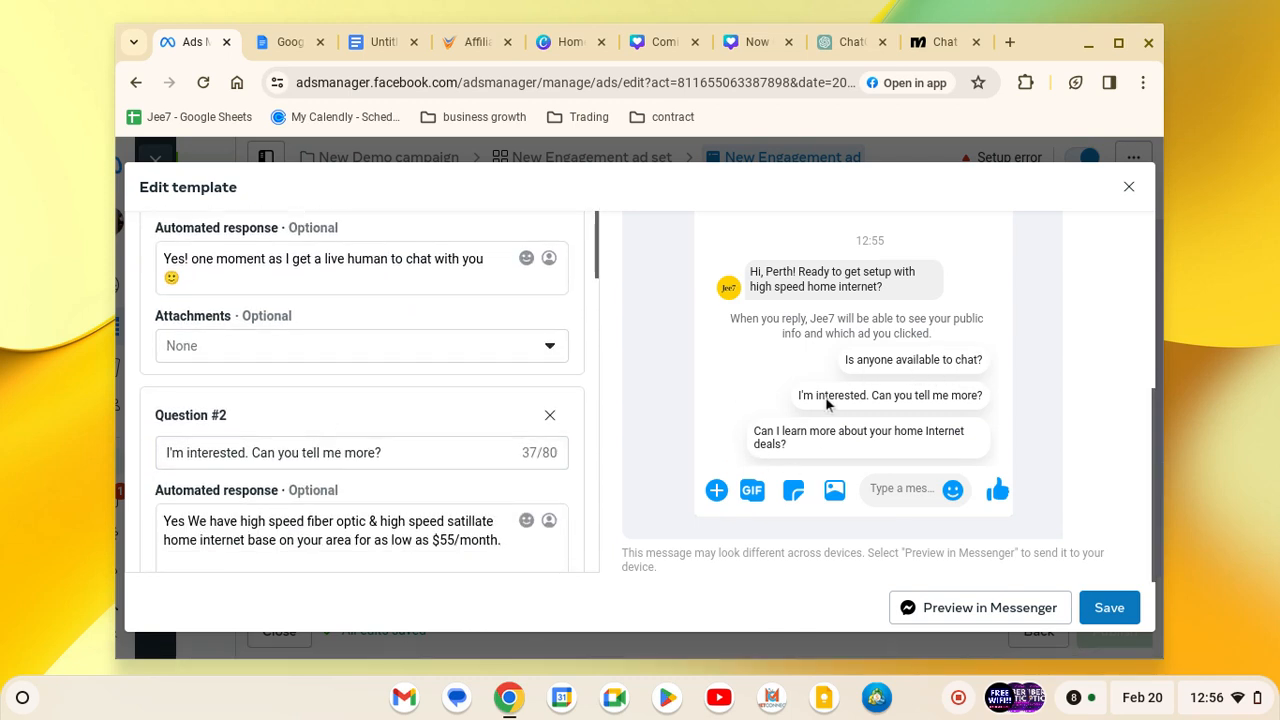
{"action": "scroll", "coordinate": [393, 560], "scroll_direction": "down", "scroll_amount": 1}
{"action": "scroll", "coordinate": [397, 514], "scroll_direction": "down", "scroll_amount": 2}
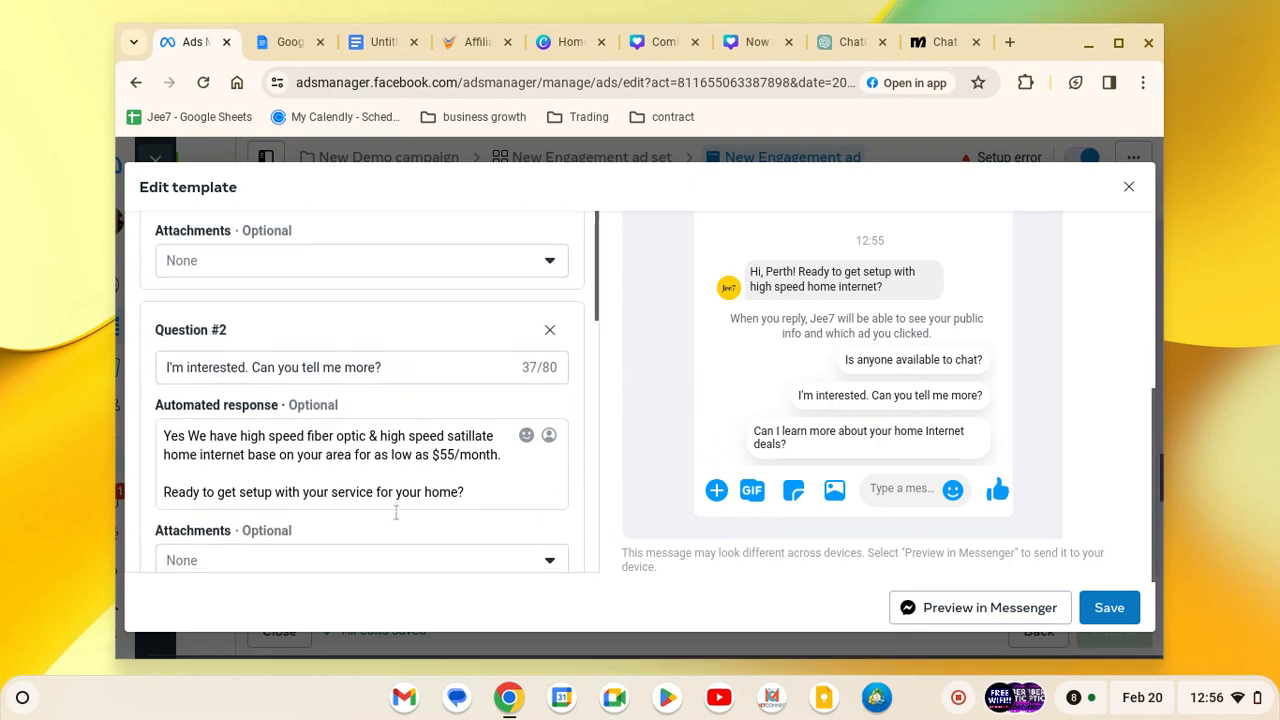
{"action": "left_click", "coordinate": [771, 440]}
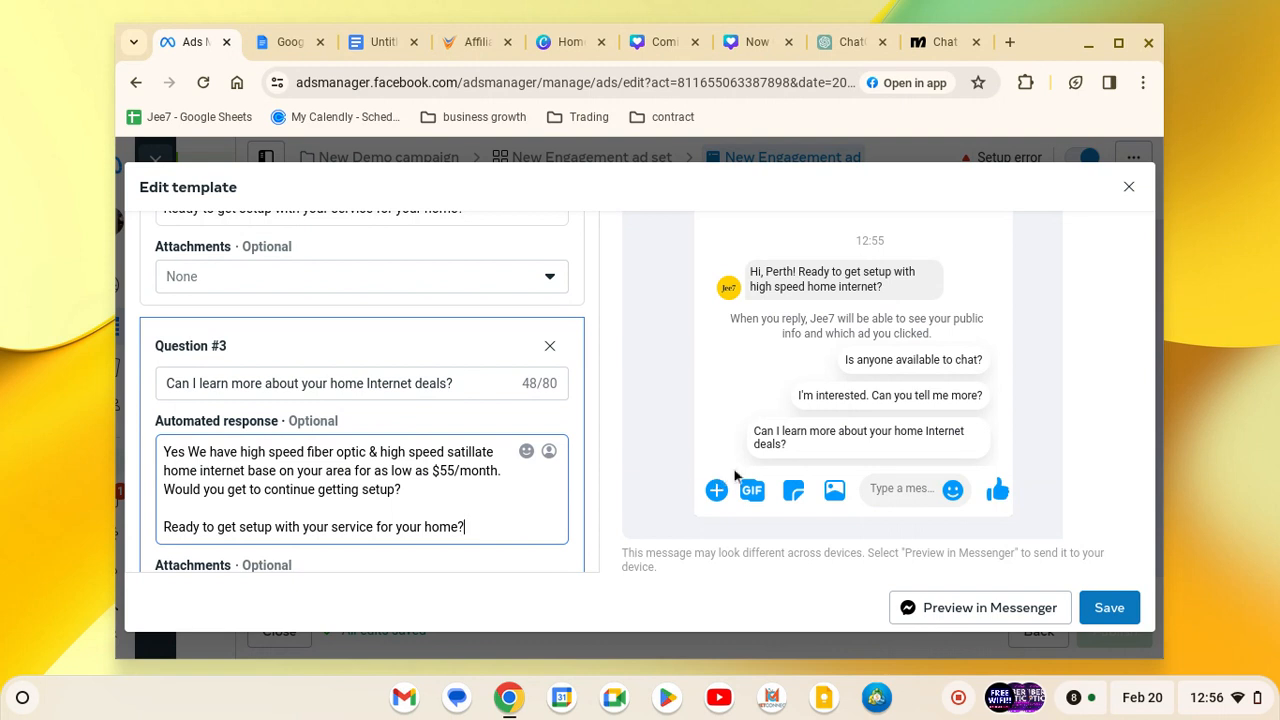
{"action": "scroll", "coordinate": [403, 455], "scroll_direction": "down", "scroll_amount": 3}
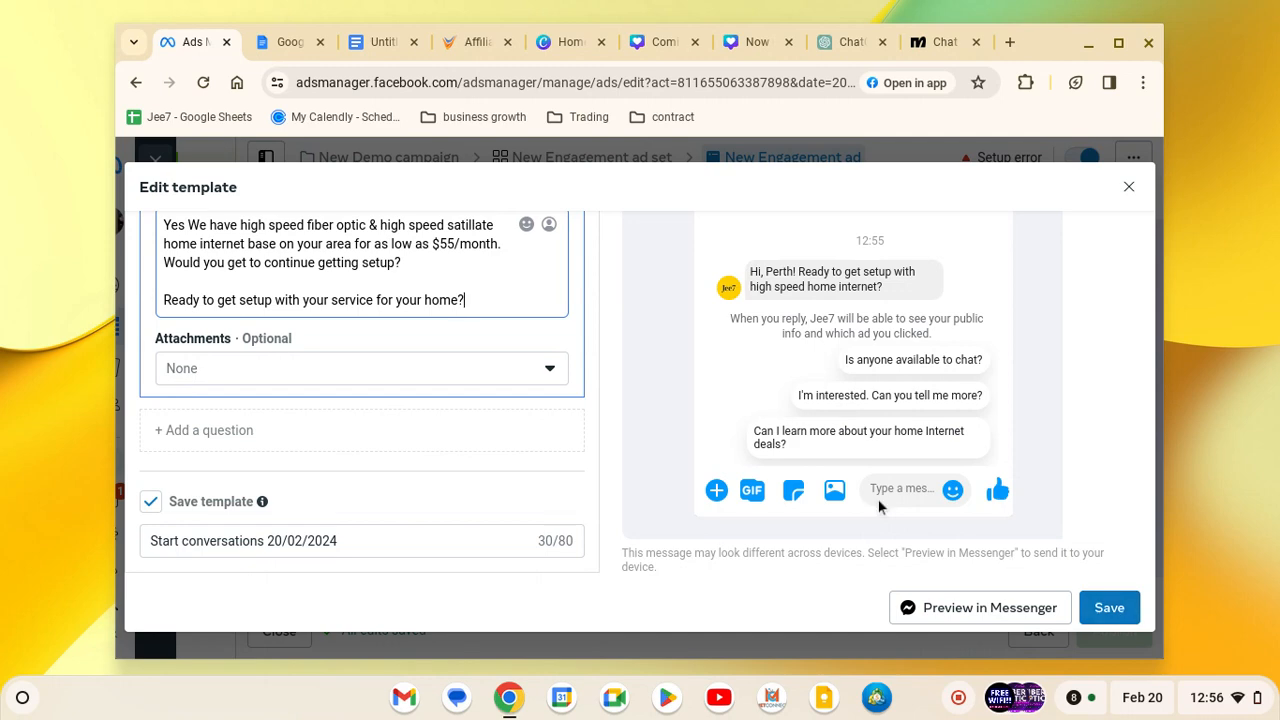
{"action": "left_click", "coordinate": [1099, 611]}
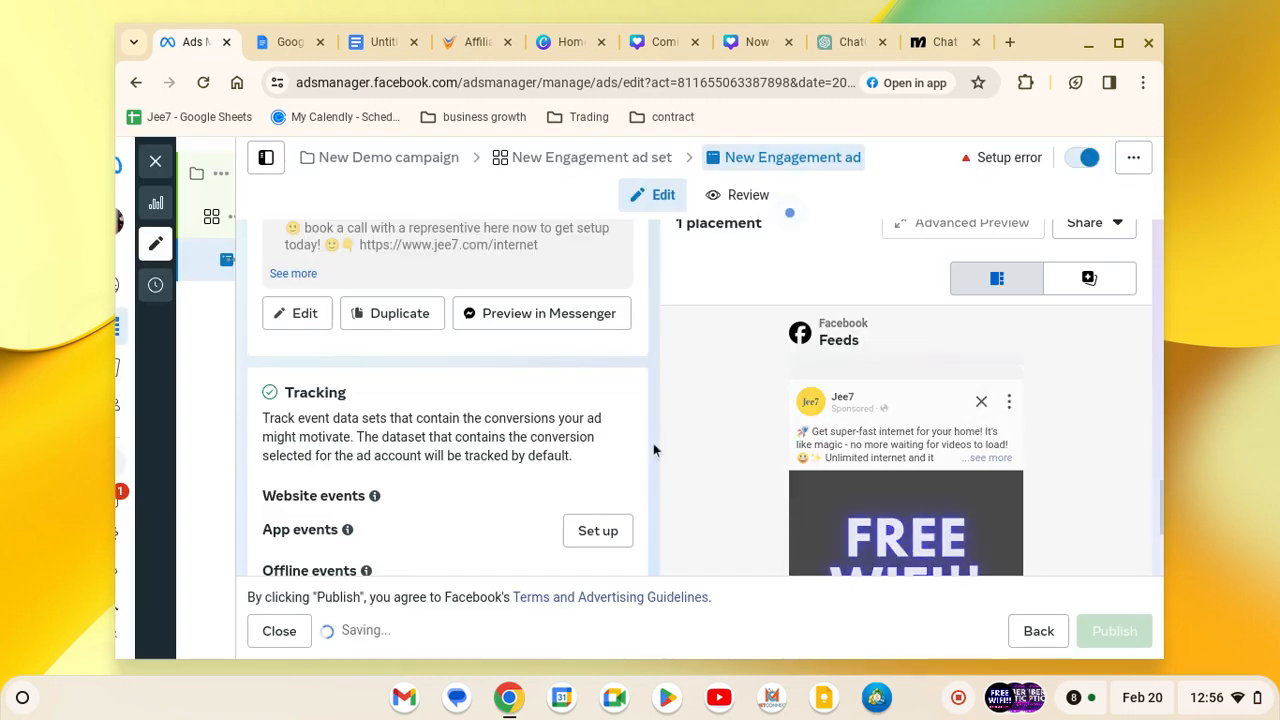
Review the ad's tracking settings, message template summary and Facebook Feeds preview, and try to publish the ad.
{"action": "scroll", "coordinate": [654, 448], "scroll_direction": "down", "scroll_amount": 3}
{"action": "scroll", "coordinate": [677, 457], "scroll_direction": "up", "scroll_amount": 2}
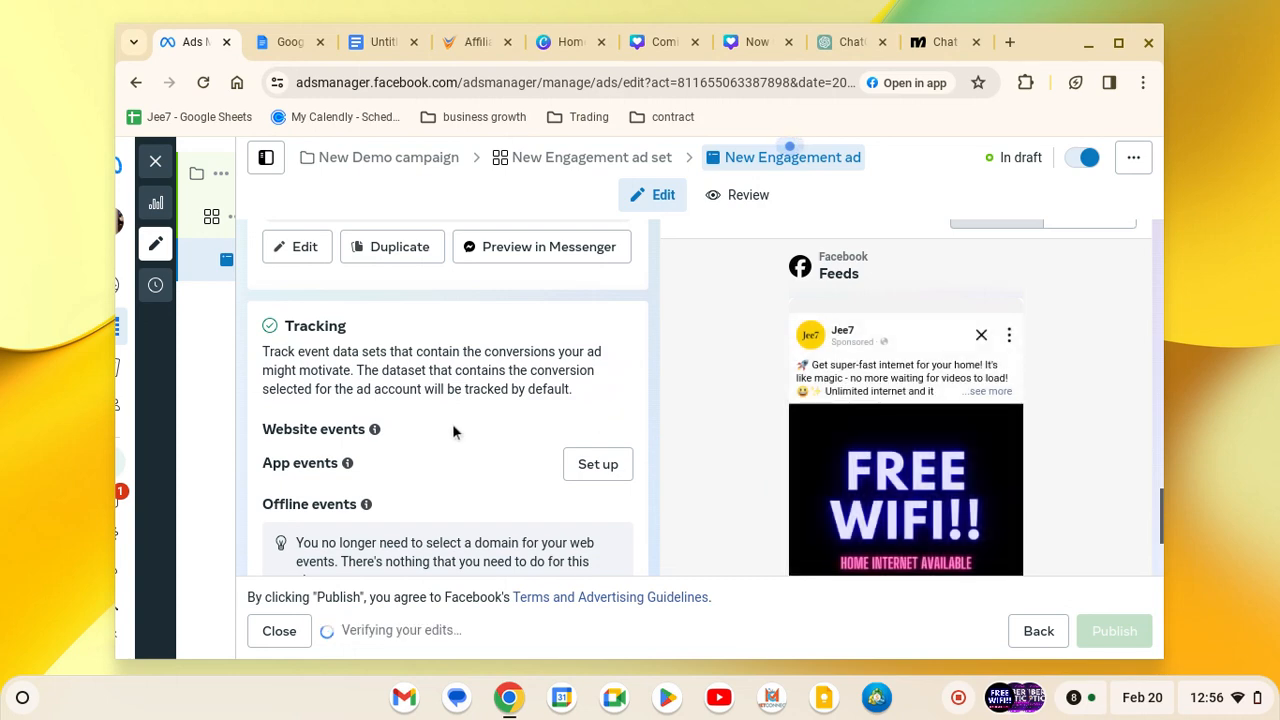
{"action": "scroll", "coordinate": [452, 424], "scroll_direction": "down", "scroll_amount": 2}
{"action": "scroll", "coordinate": [453, 443], "scroll_direction": "down", "scroll_amount": 1}
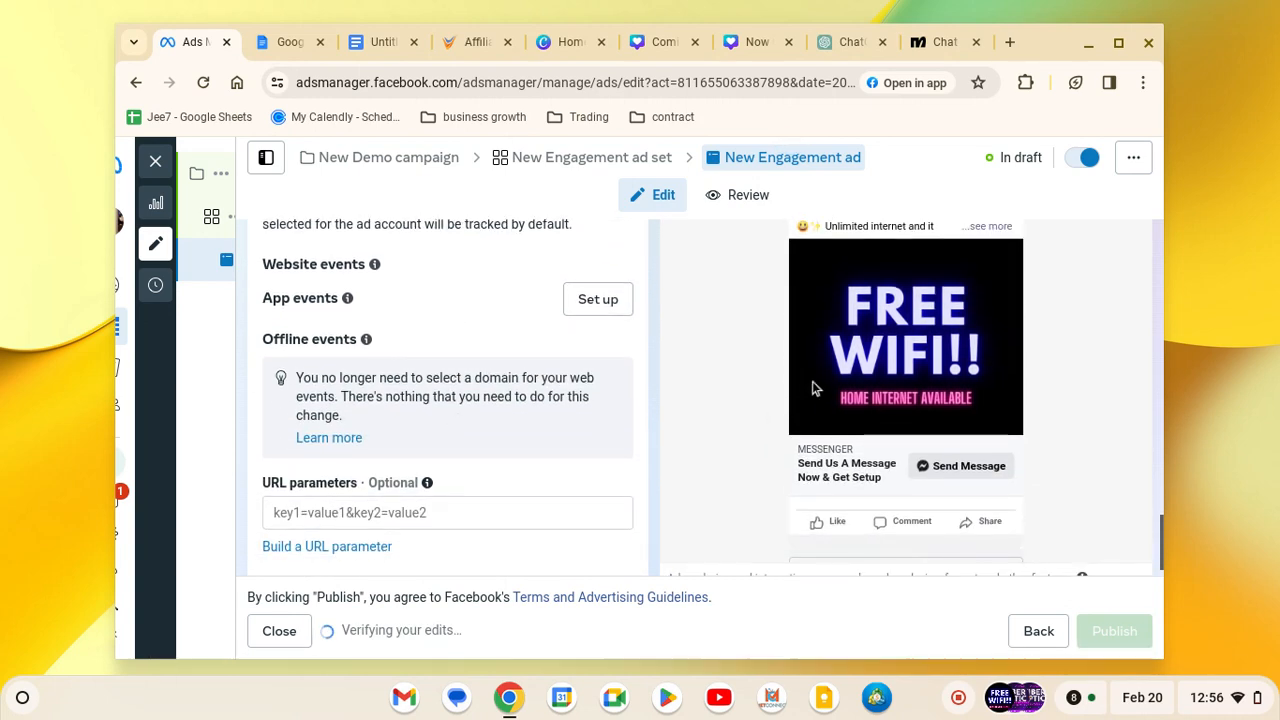
{"action": "scroll", "coordinate": [840, 352], "scroll_direction": "up", "scroll_amount": 3}
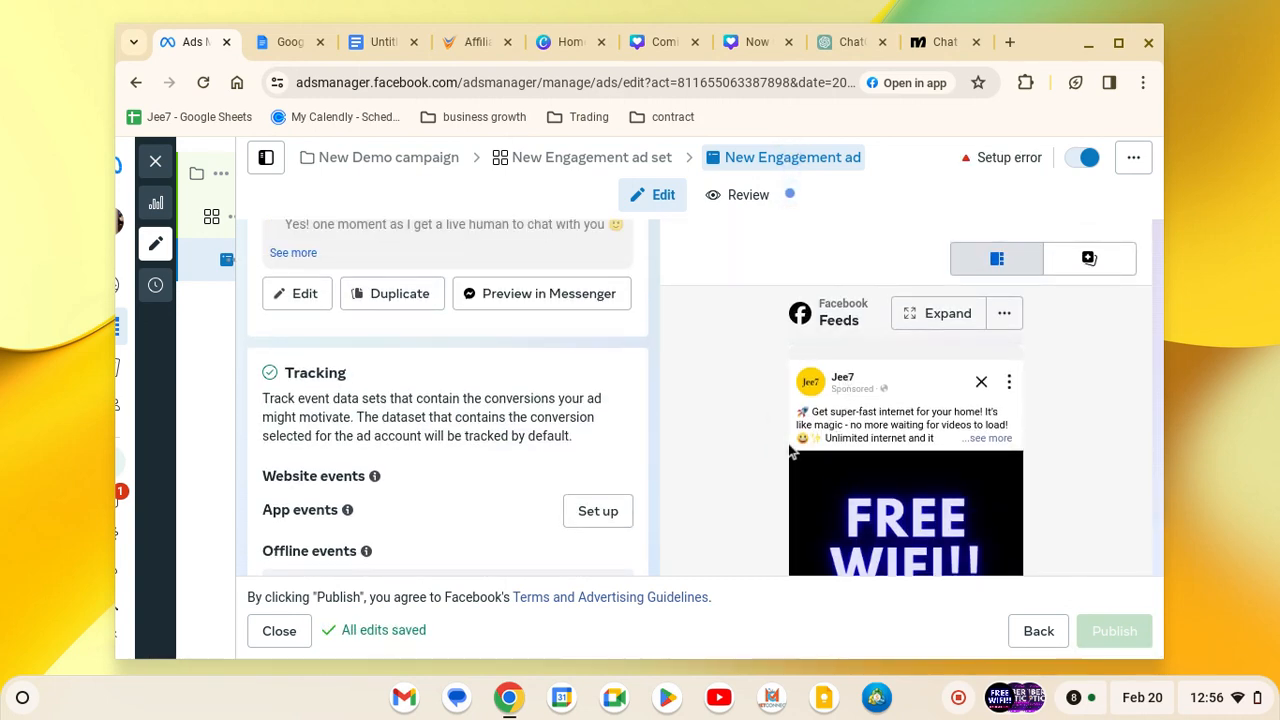
{"action": "scroll", "coordinate": [800, 450], "scroll_direction": "down", "scroll_amount": 3}
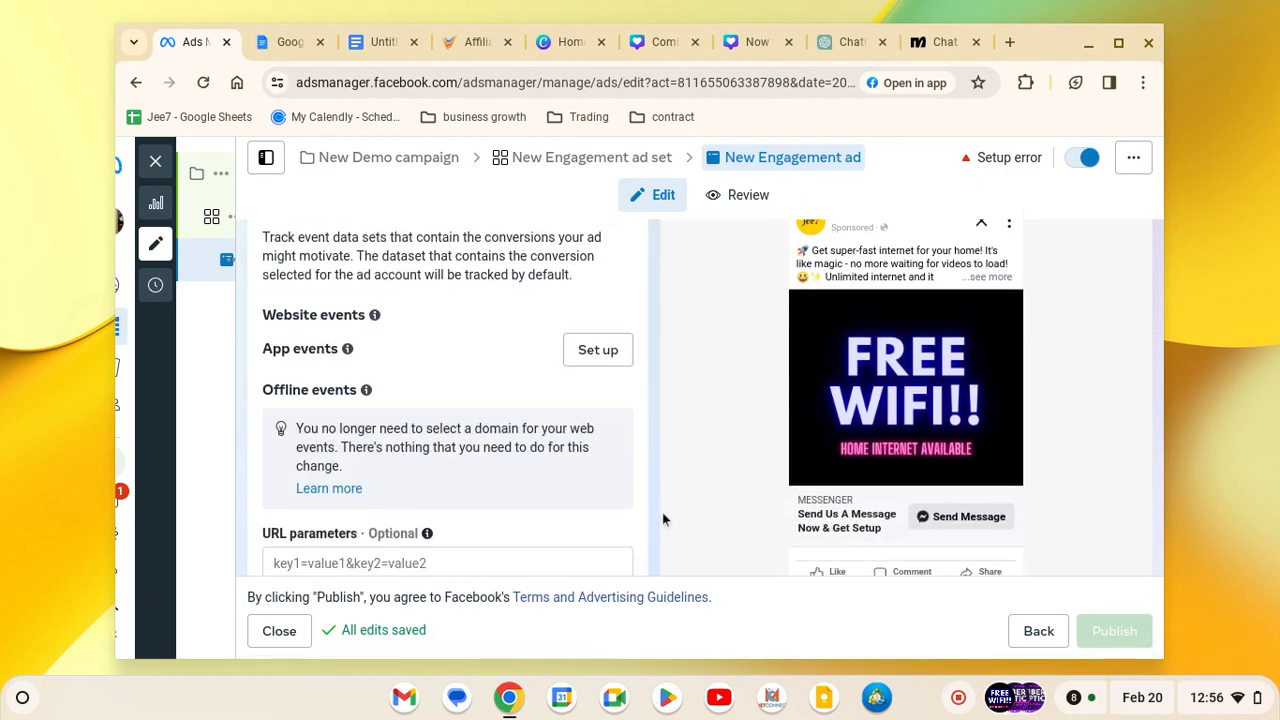
{"action": "scroll", "coordinate": [480, 470], "scroll_direction": "down", "scroll_amount": 1}
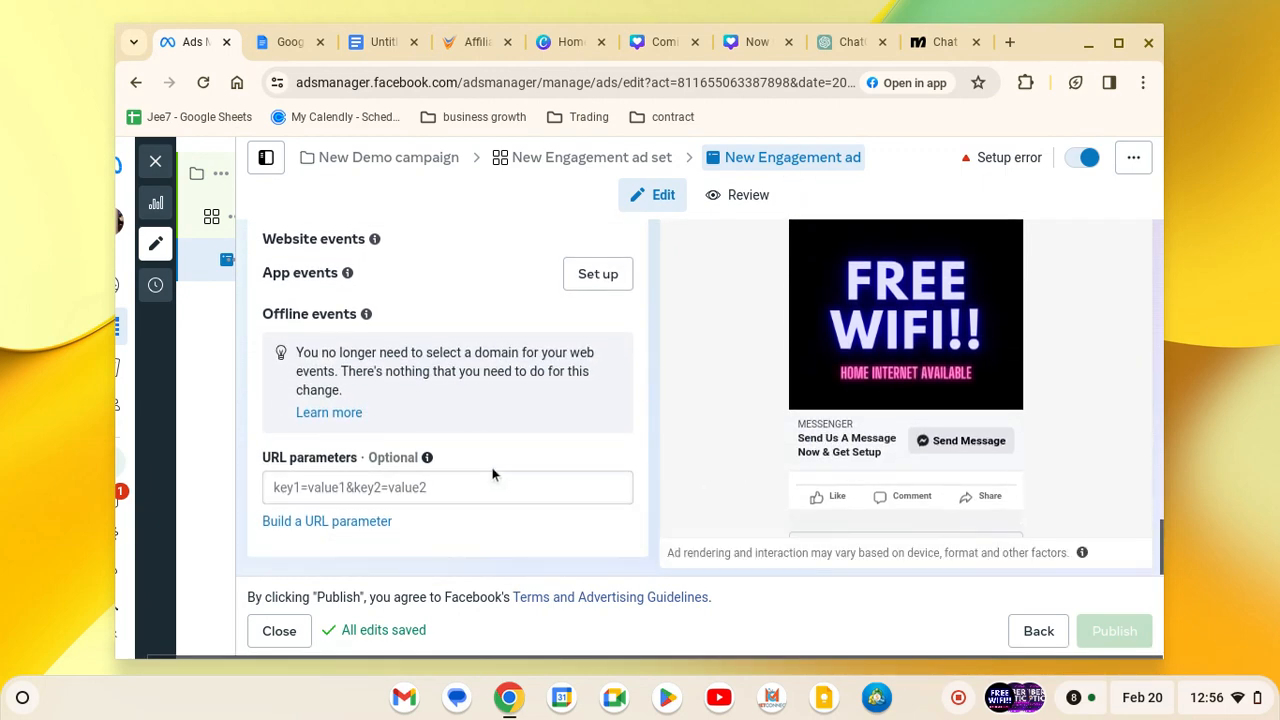
{"action": "scroll", "coordinate": [519, 463], "scroll_direction": "up", "scroll_amount": 5}
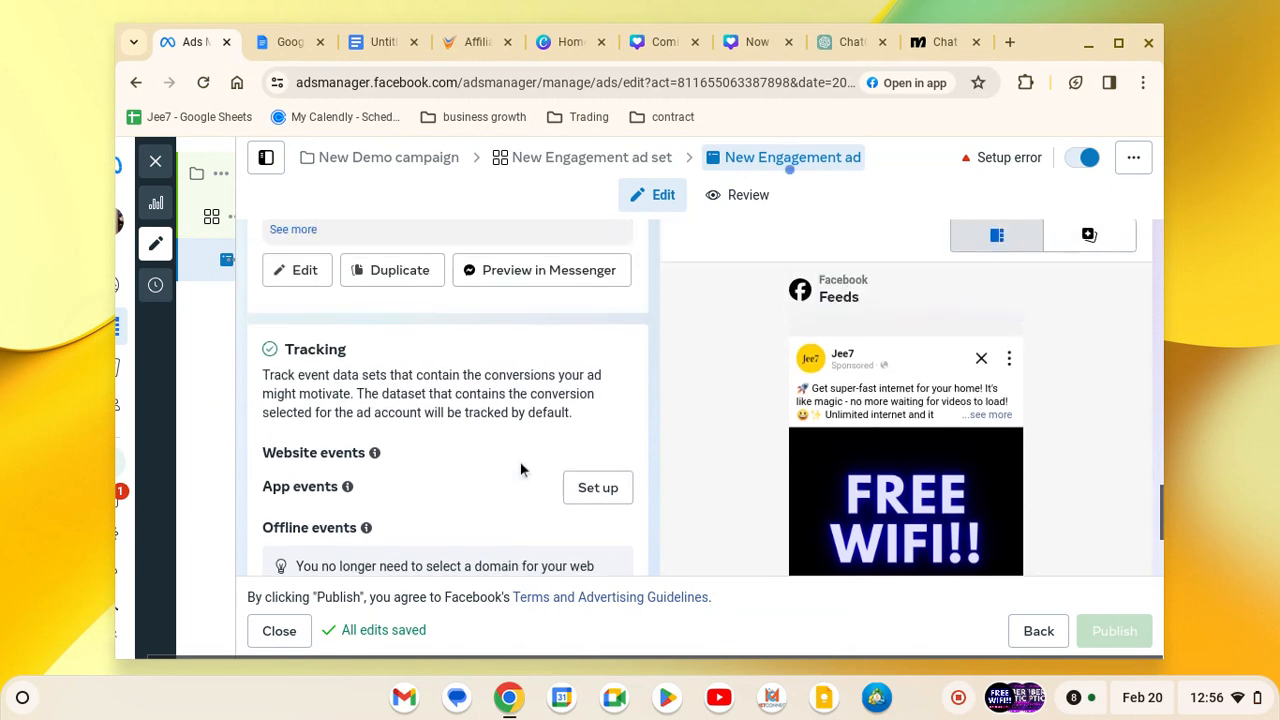
{"action": "scroll", "coordinate": [726, 458], "scroll_direction": "up", "scroll_amount": 2}
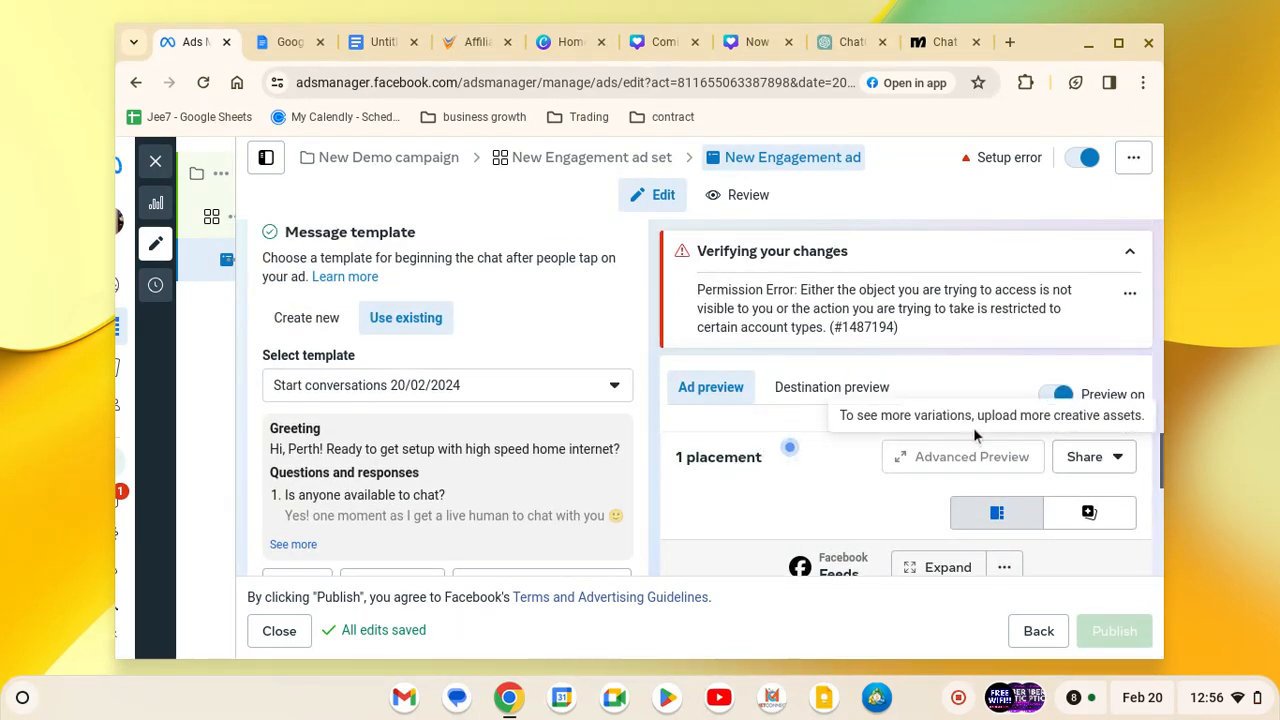
{"action": "scroll", "coordinate": [980, 431], "scroll_direction": "up", "scroll_amount": 1}
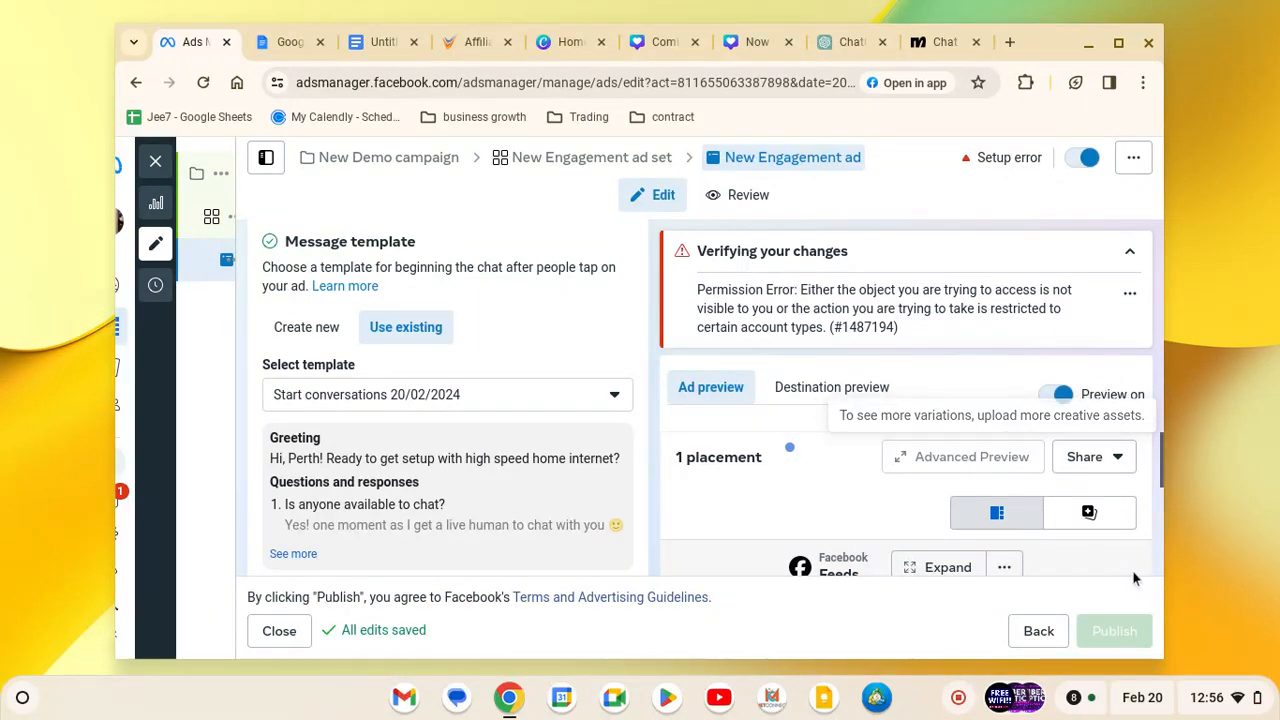
{"action": "left_click", "coordinate": [1110, 630]}
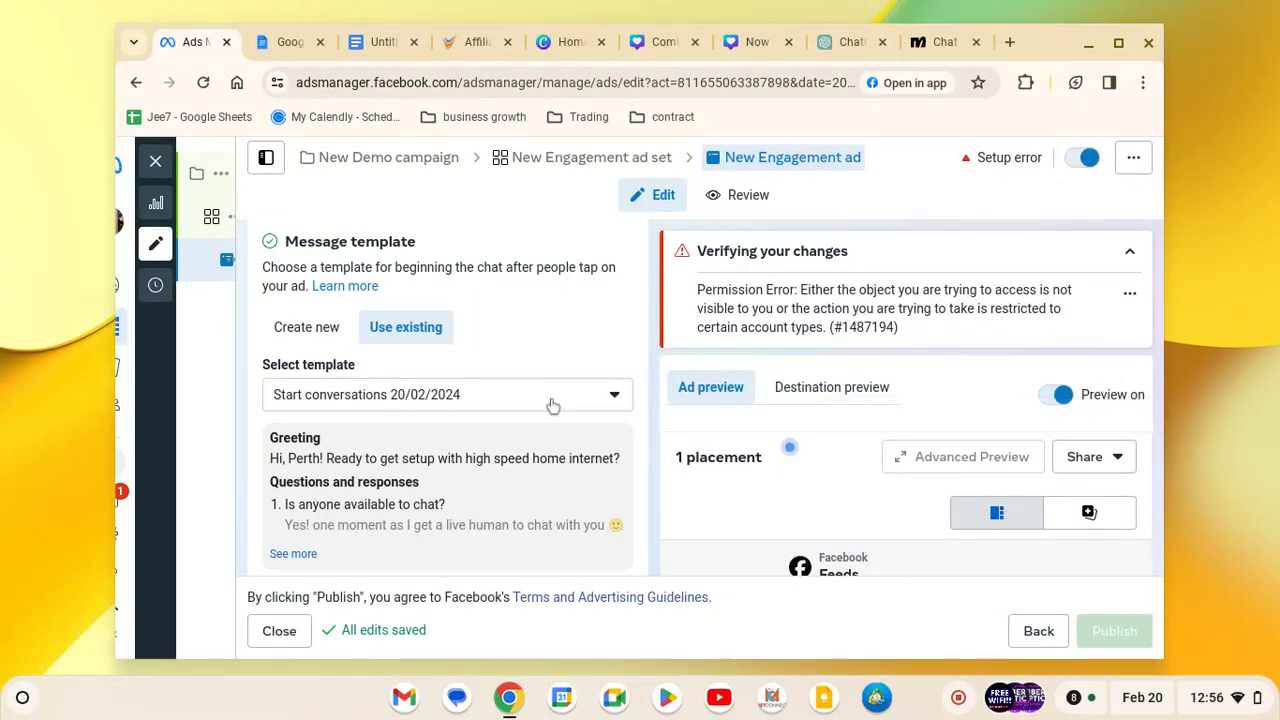
Look back over the ad's Advantage+ creative, primary text, headline, call to action and tracking sections.
{"action": "scroll", "coordinate": [546, 404], "scroll_direction": "up", "scroll_amount": 1}
{"action": "scroll", "coordinate": [546, 404], "scroll_direction": "up", "scroll_amount": 10}
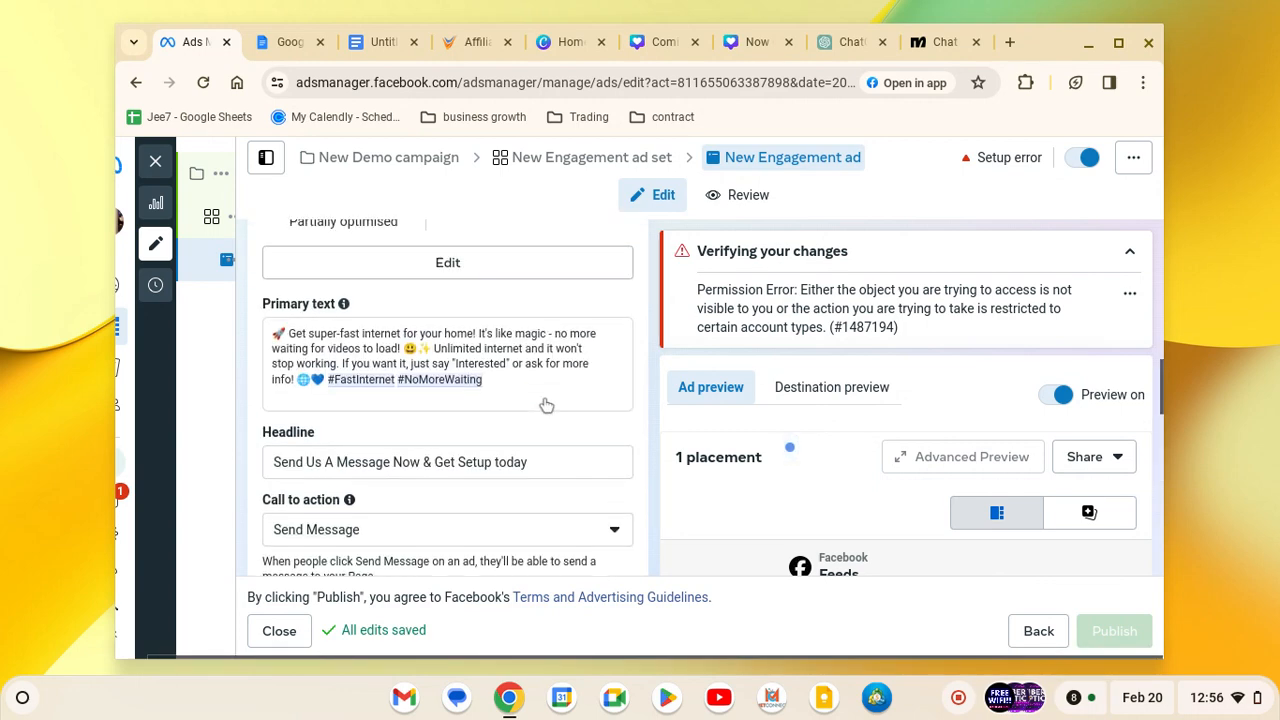
{"action": "scroll", "coordinate": [546, 404], "scroll_direction": "up", "scroll_amount": 5}
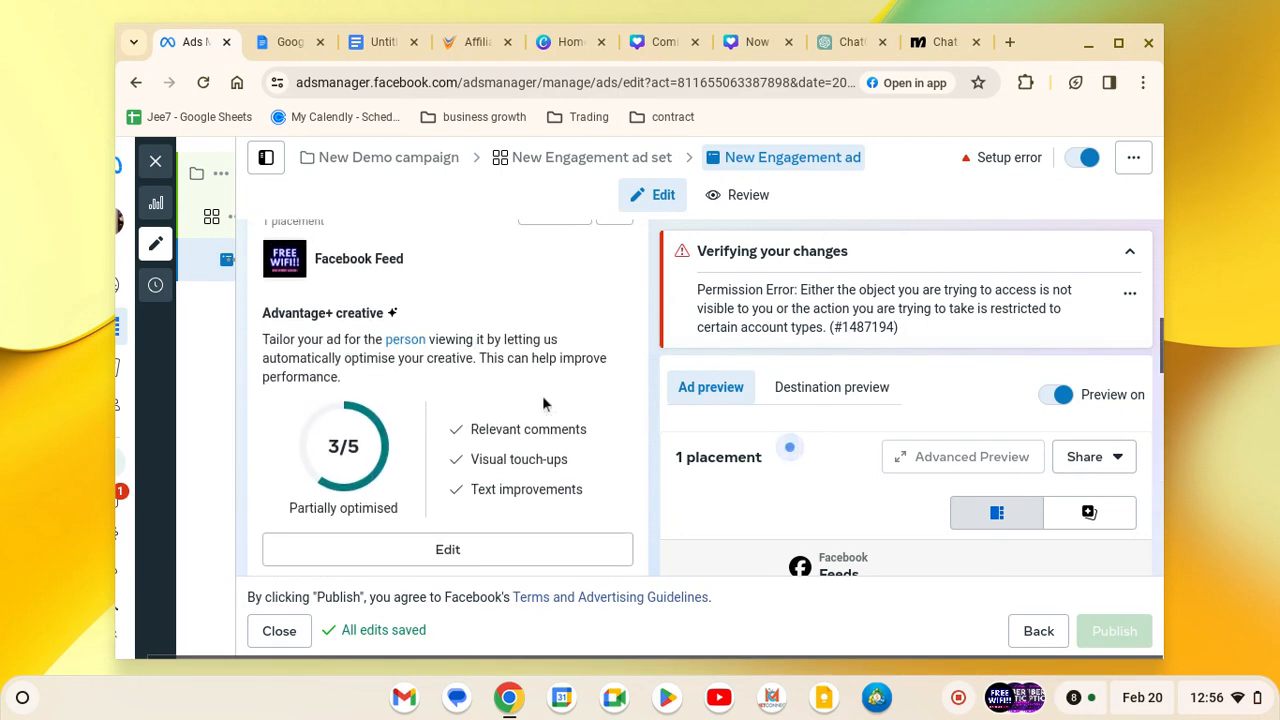
{"action": "scroll", "coordinate": [542, 395], "scroll_direction": "down", "scroll_amount": 10}
{"action": "scroll", "coordinate": [909, 415], "scroll_direction": "down", "scroll_amount": 3}
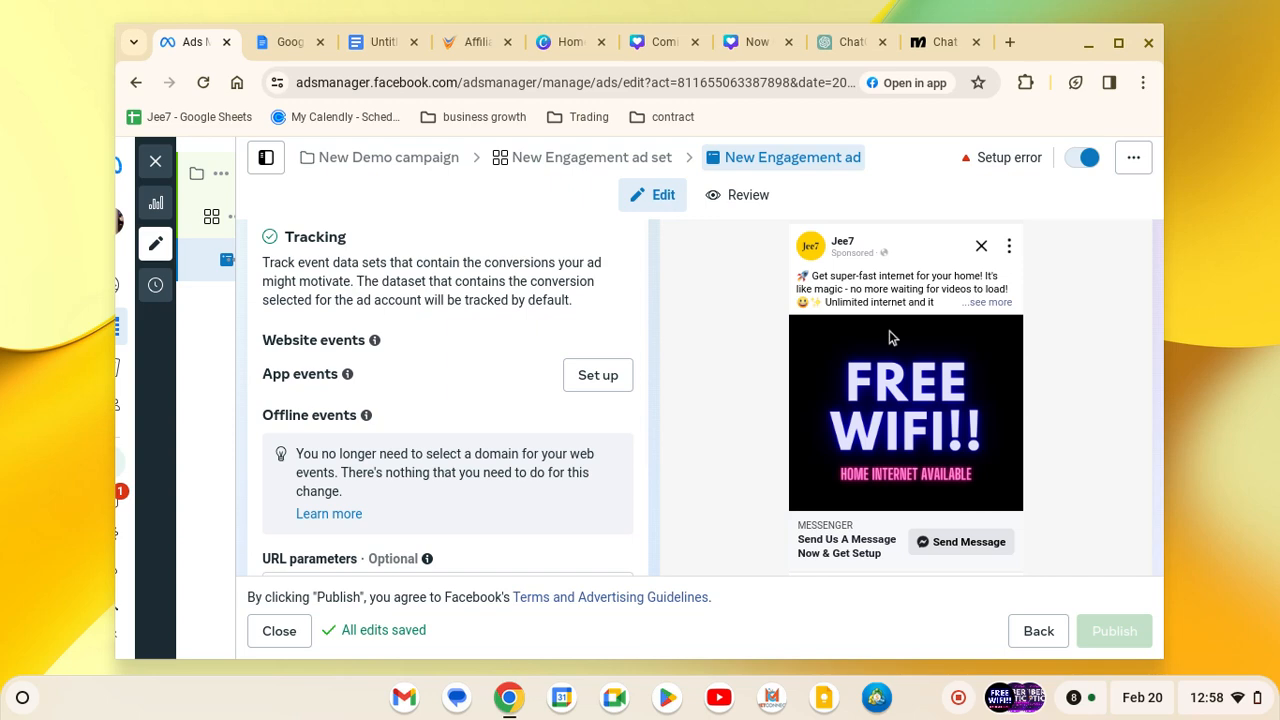
Switch to the Google Docs notes and insert "email -" between "Leads" and "Sales" in the Traffic line.
{"action": "key", "text": "ctrl+3"}
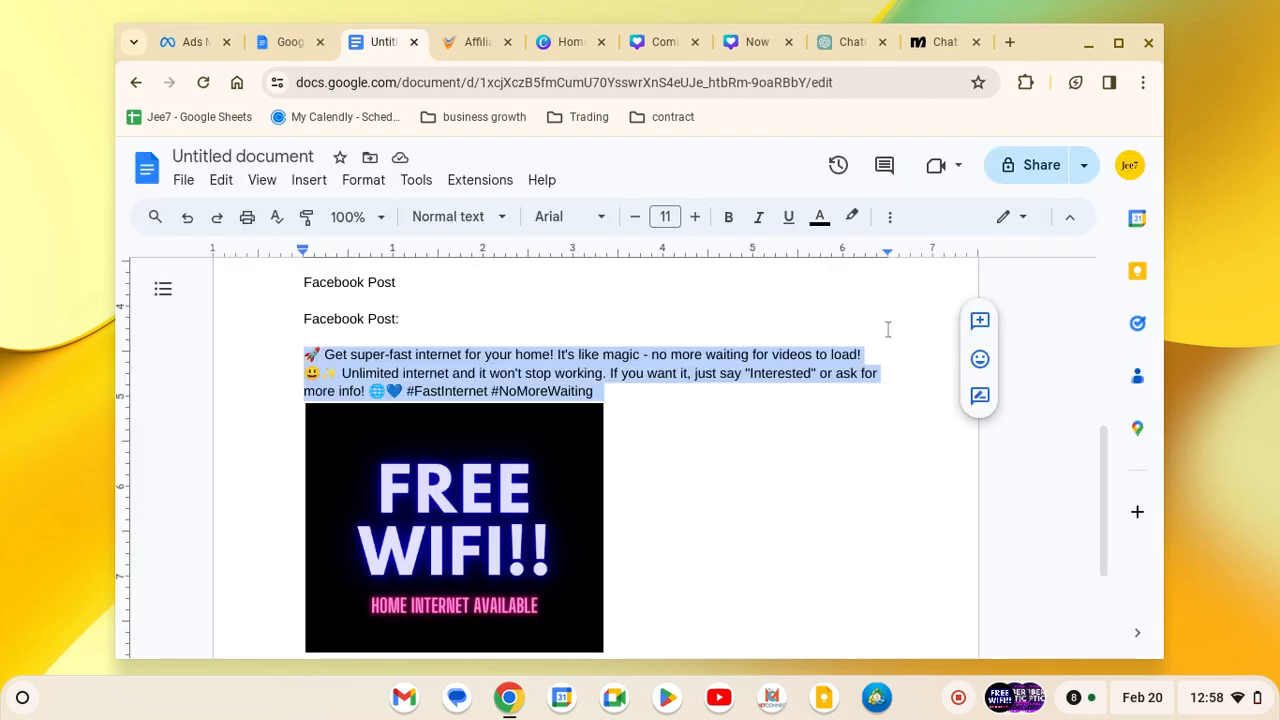
{"action": "scroll", "coordinate": [612, 424], "scroll_direction": "up", "scroll_amount": 5}
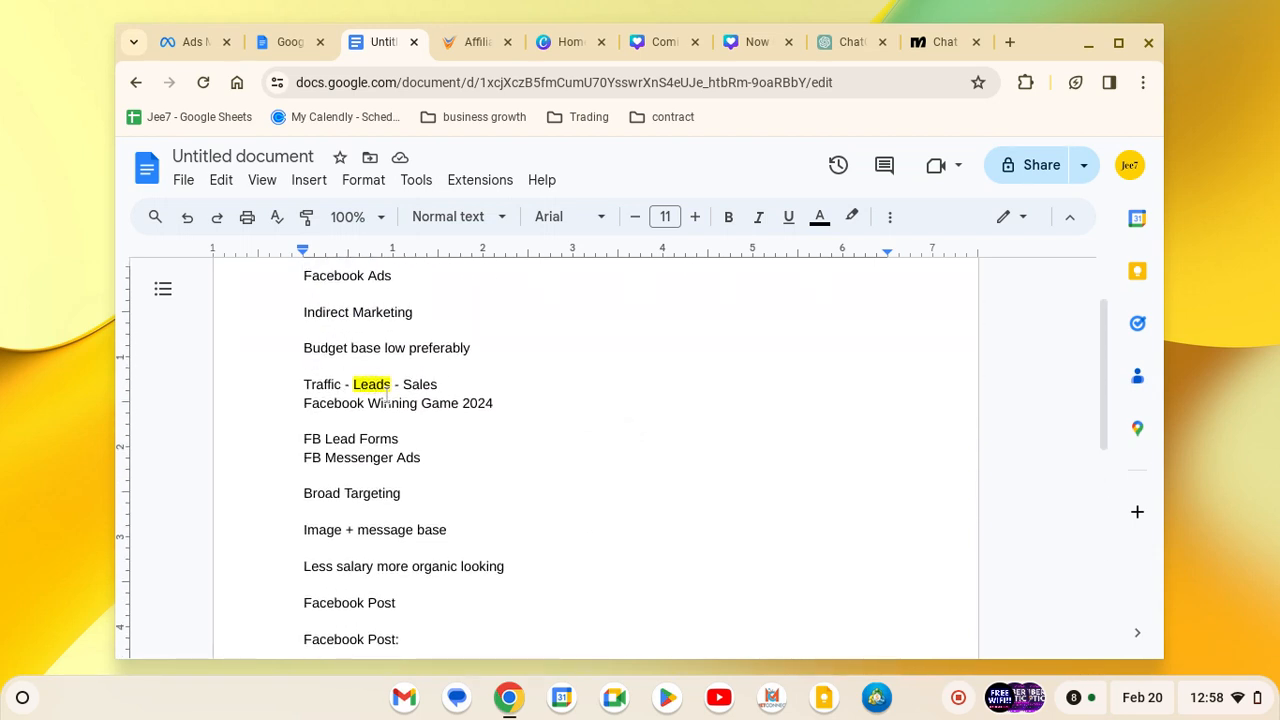
{"action": "left_click", "coordinate": [401, 381]}
{"action": "type", "text": "meal"}
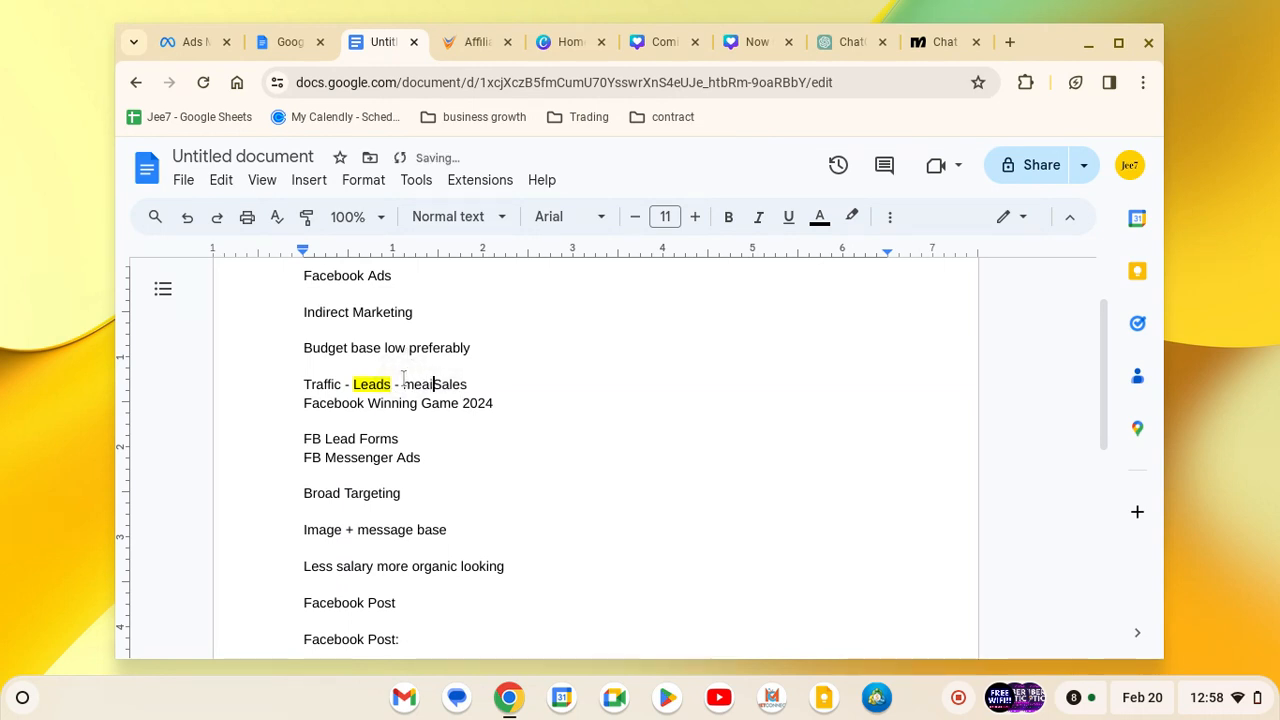
{"action": "key", "text": "BackSpace"}
{"action": "key", "text": "BackSpace"}
{"action": "key", "text": "BackSpace"}
{"action": "key", "text": "BackSpace"}
{"action": "type", "text": "email"}
{"action": "key", "text": "BackSpace"}
{"action": "type", "text": "-"}
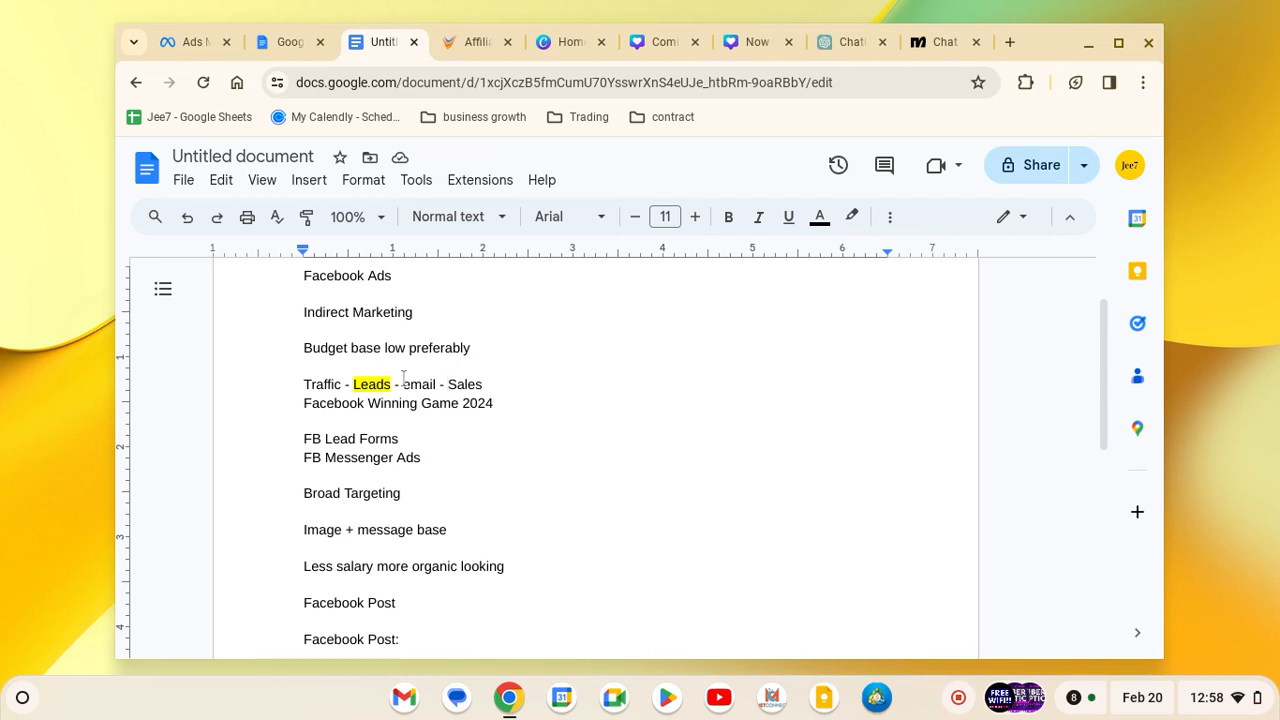
Capitalize the inserted word as "Email" and highlight it in green.
{"action": "double_click", "coordinate": [412, 385]}
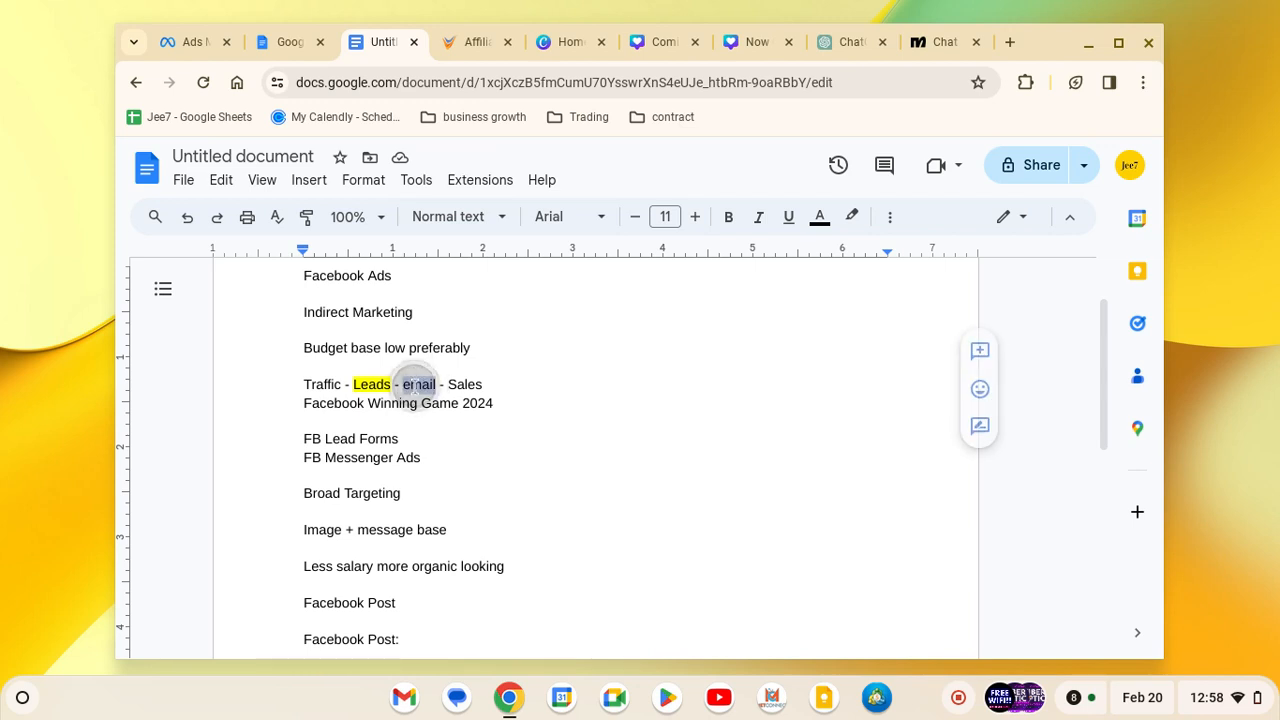
{"action": "type", "text": "Email"}
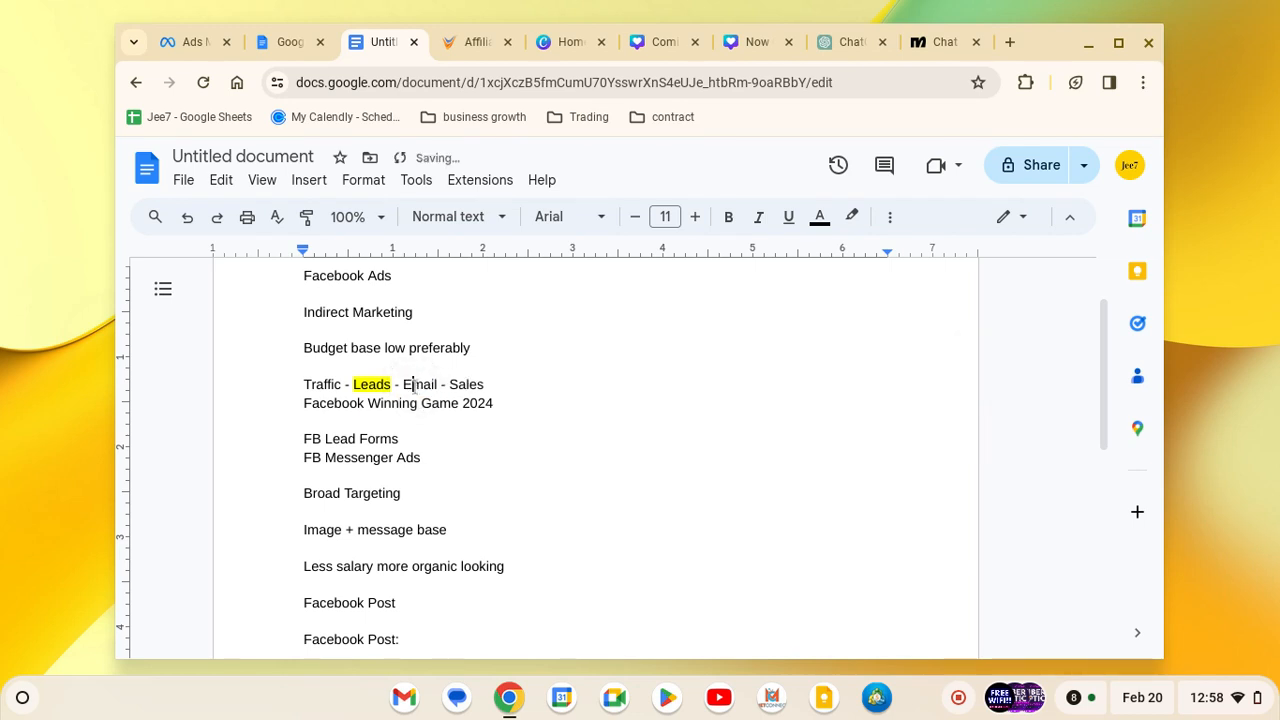
{"action": "double_click", "coordinate": [414, 384]}
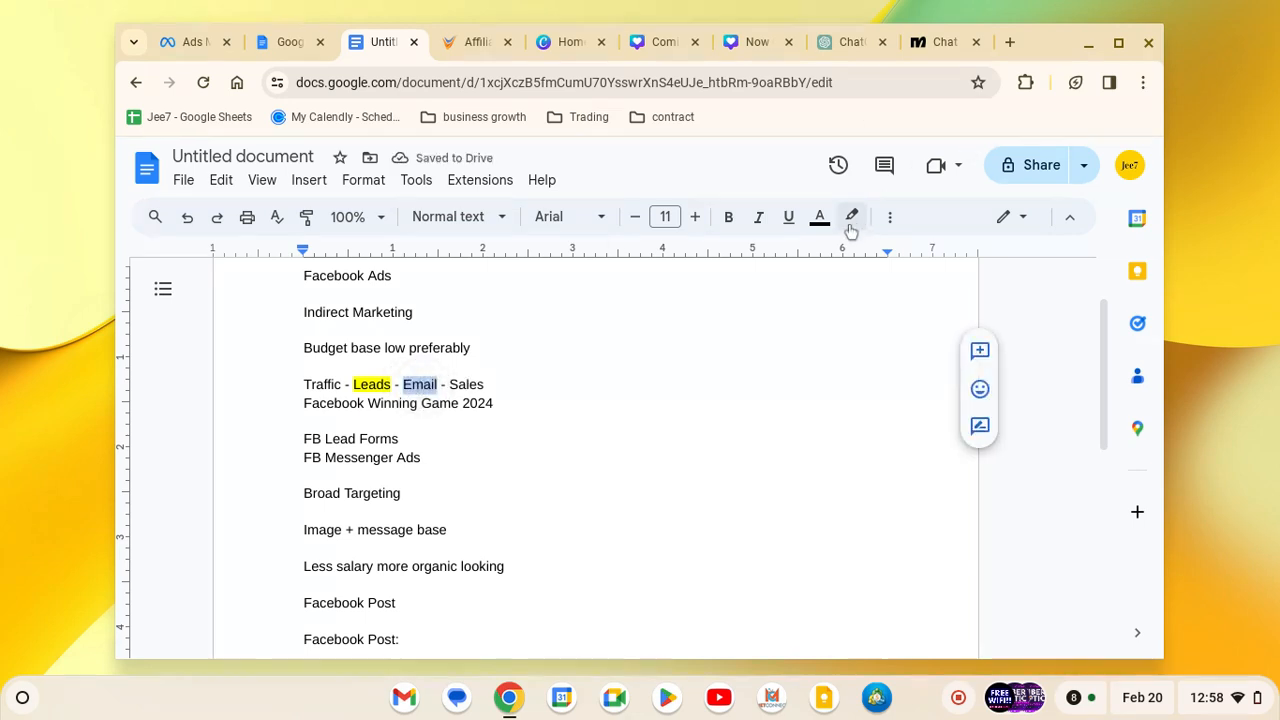
{"action": "left_click", "coordinate": [851, 218]}
{"action": "left_click", "coordinate": [941, 303]}
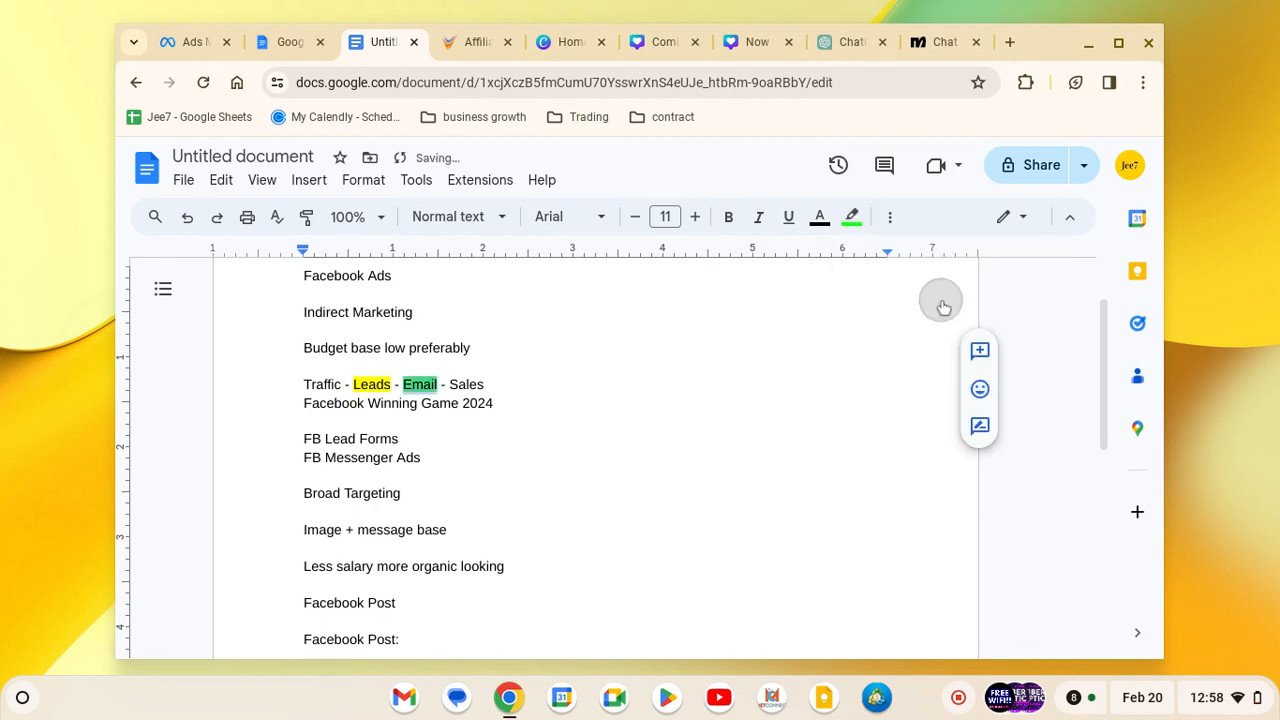
{"action": "left_click", "coordinate": [491, 421]}
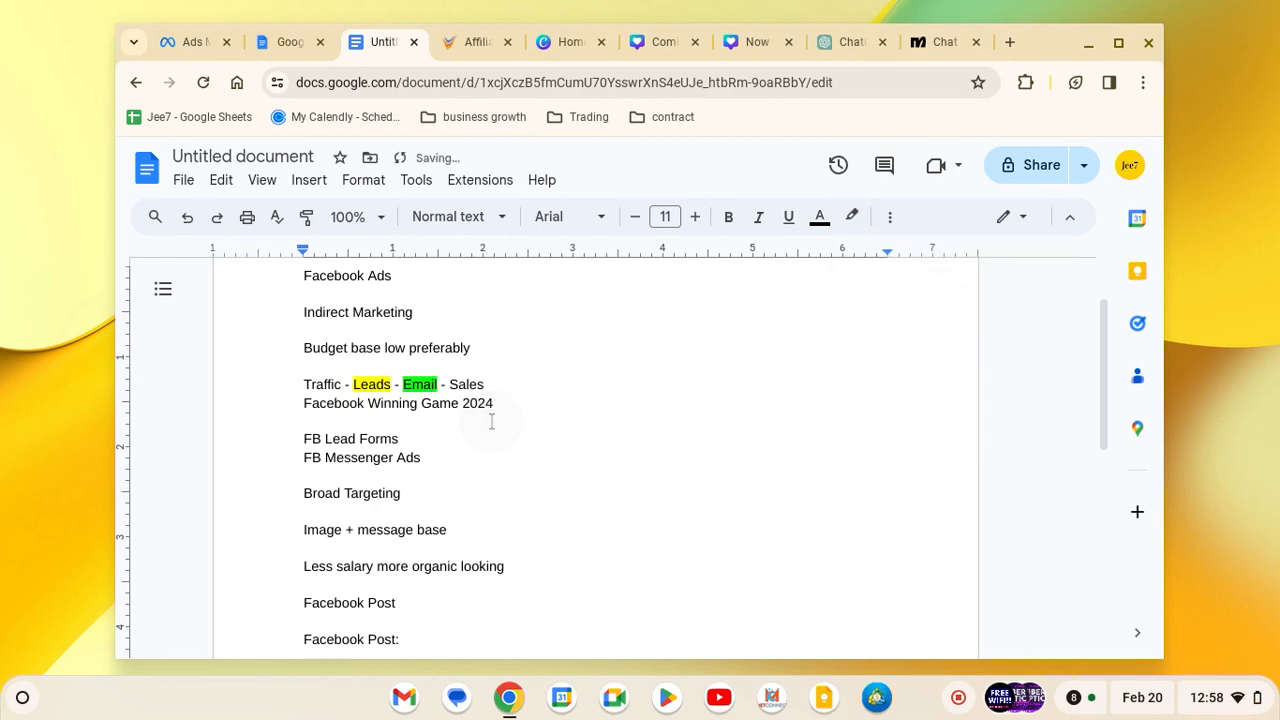
{"action": "scroll", "coordinate": [491, 421], "scroll_direction": "down", "scroll_amount": 3}
{"action": "scroll", "coordinate": [491, 421], "scroll_direction": "up", "scroll_amount": 2}
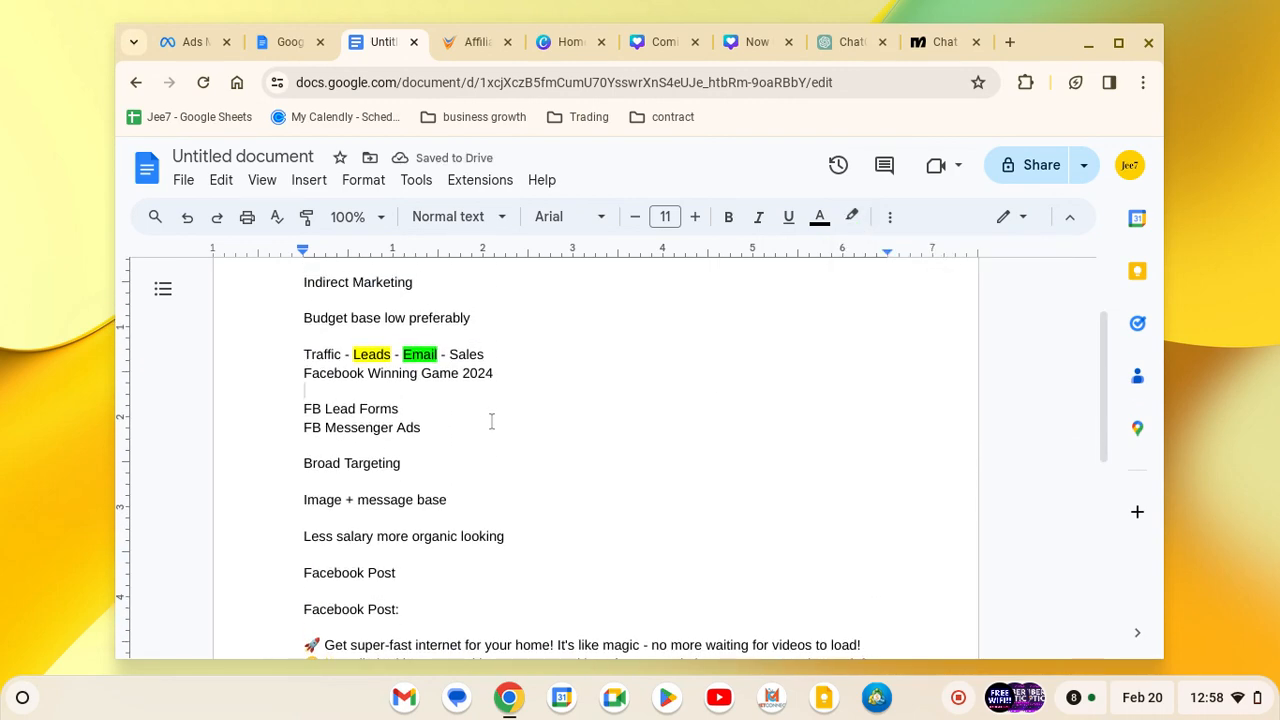